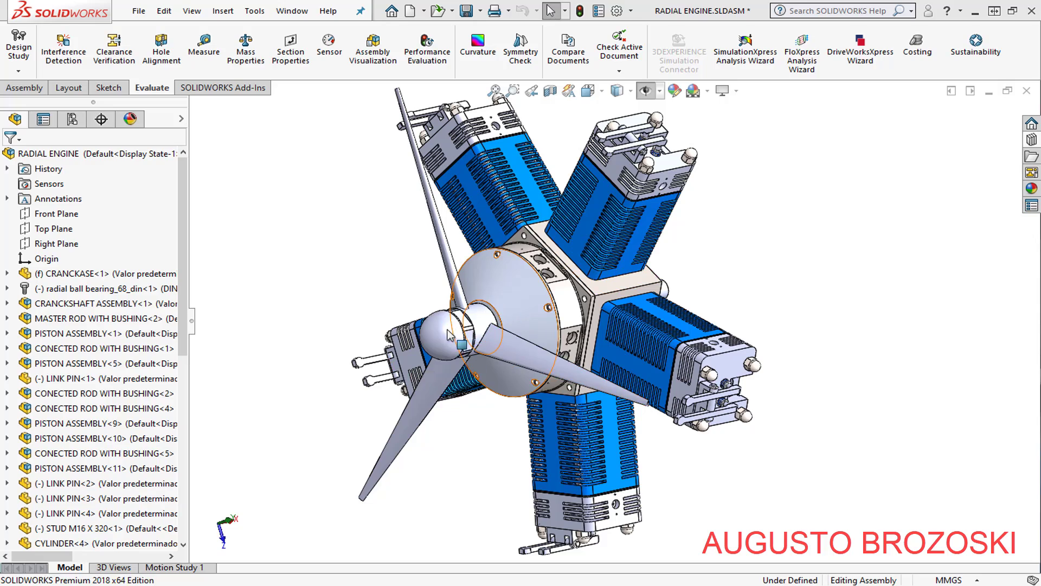
Rotate the radial engine assembly to a side view of the propeller and crankcase
{"action": "mouse_move", "coordinate": [448, 335]}
{"action": "middle_mouse_down"}
{"action": "mouse_move", "coordinate": [444, 427]}
{"action": "mouse_move", "coordinate": [584, 301]}
{"action": "mouse_move", "coordinate": [415, 333]}
{"action": "mouse_move", "coordinate": [506, 343]}
{"action": "mouse_move", "coordinate": [405, 355]}
{"action": "middle_mouse_up"}
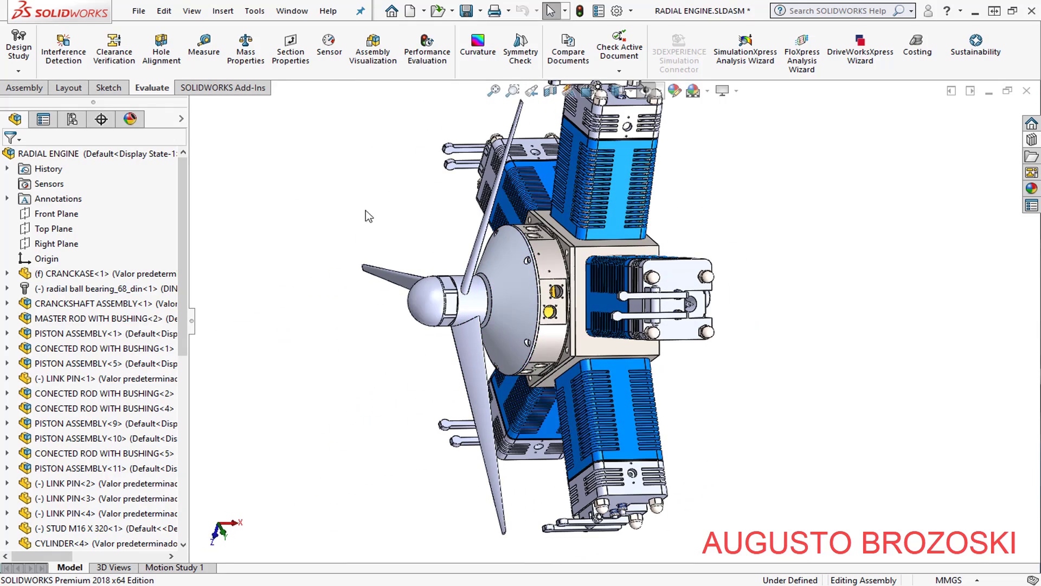
Turn on Large Assembly Mode from the Tools menu and confirm it is checked
{"action": "left_click", "coordinate": [254, 12]}
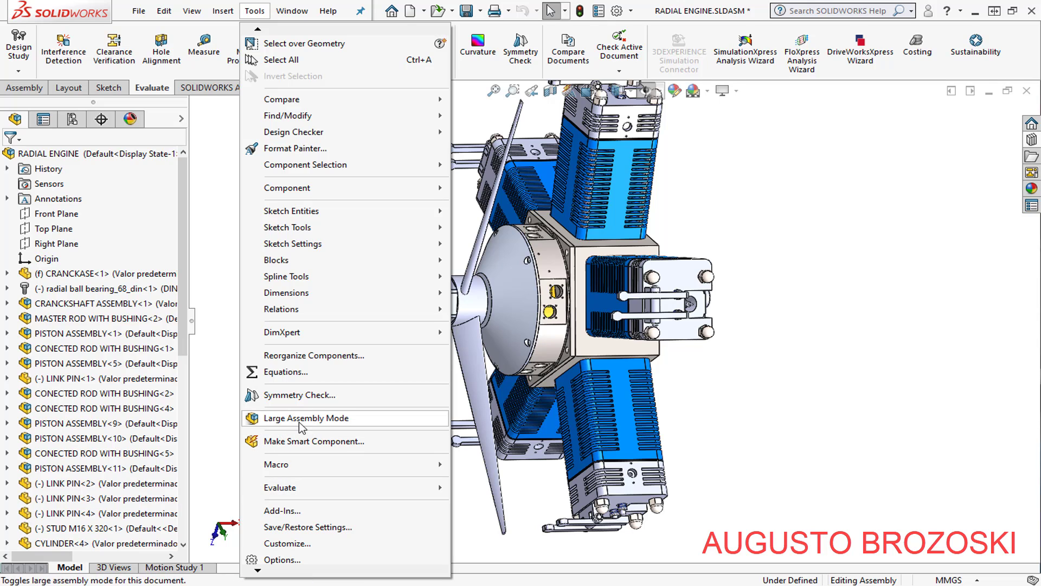
{"action": "left_click", "coordinate": [254, 422]}
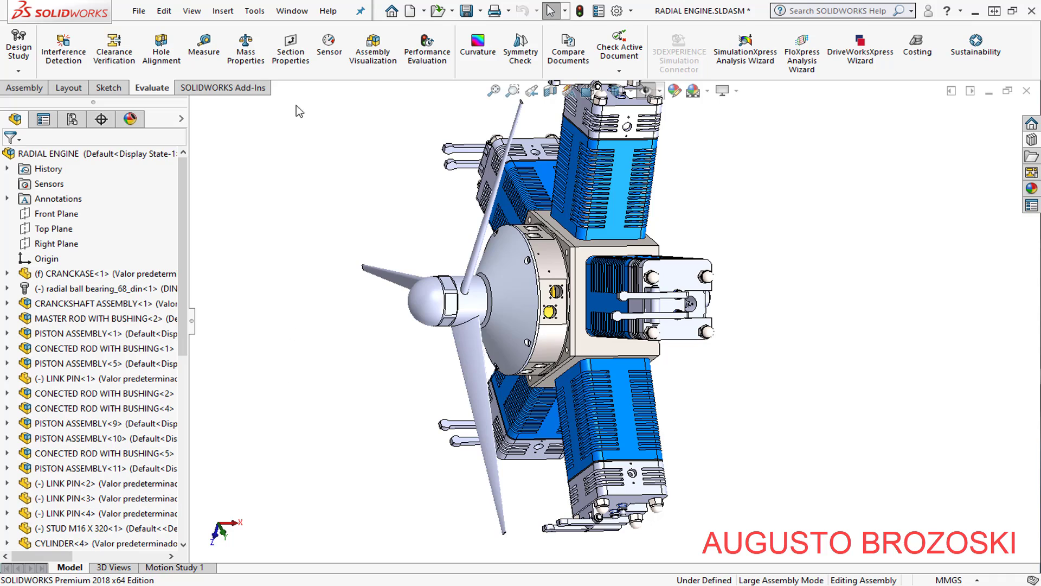
{"action": "left_click", "coordinate": [254, 11]}
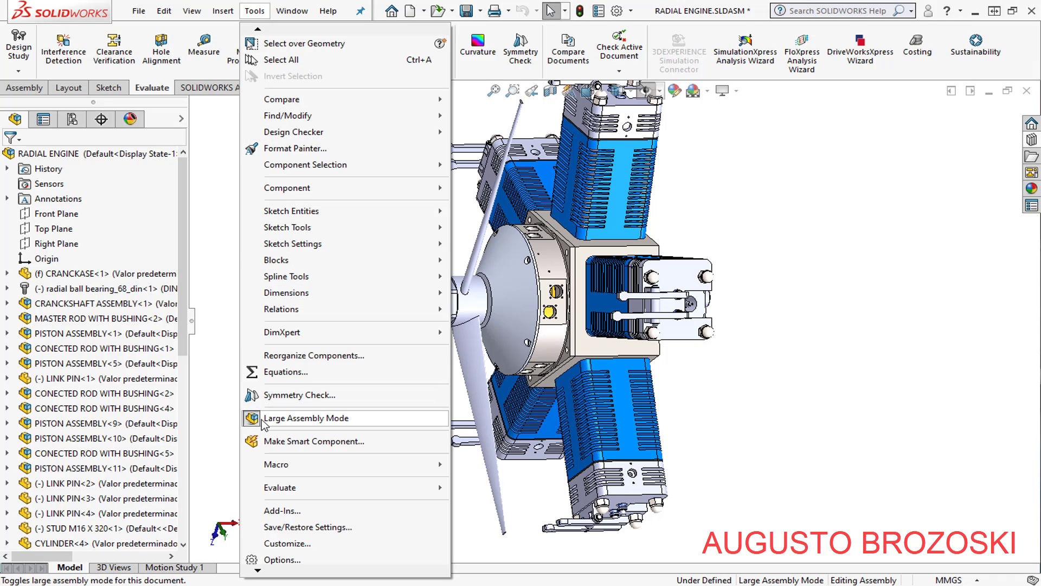
{"action": "left_click", "coordinate": [789, 362]}
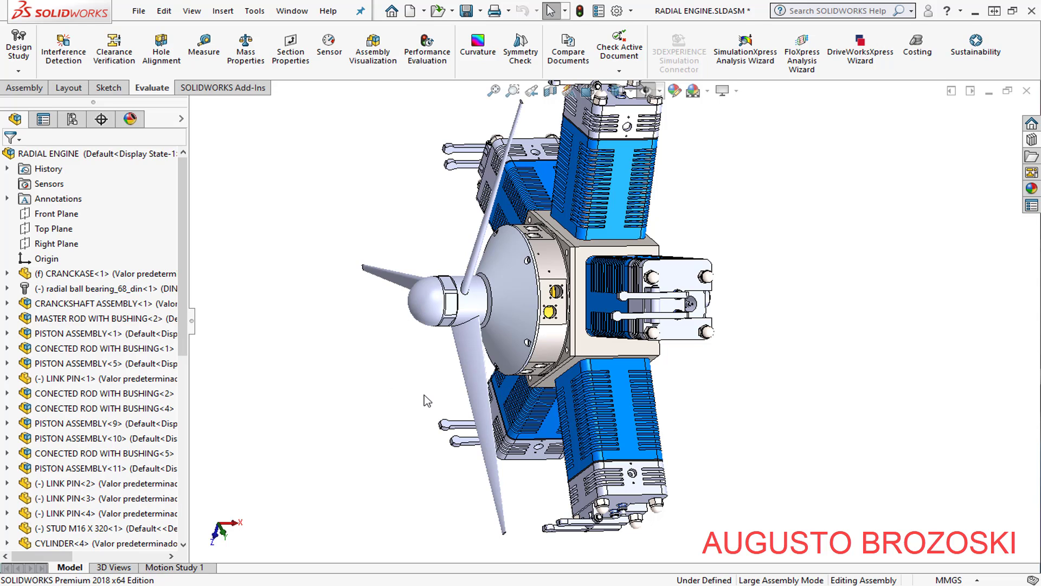
Orbit and zoom in to inspect the propeller hub from the front
{"action": "mouse_move", "coordinate": [521, 404]}
{"action": "middle_mouse_down"}
{"action": "mouse_move", "coordinate": [433, 528]}
{"action": "mouse_move", "coordinate": [477, 330]}
{"action": "middle_mouse_up"}
{"action": "scroll", "coordinate": [477, 330], "scroll_direction": "down", "scroll_amount": 2}
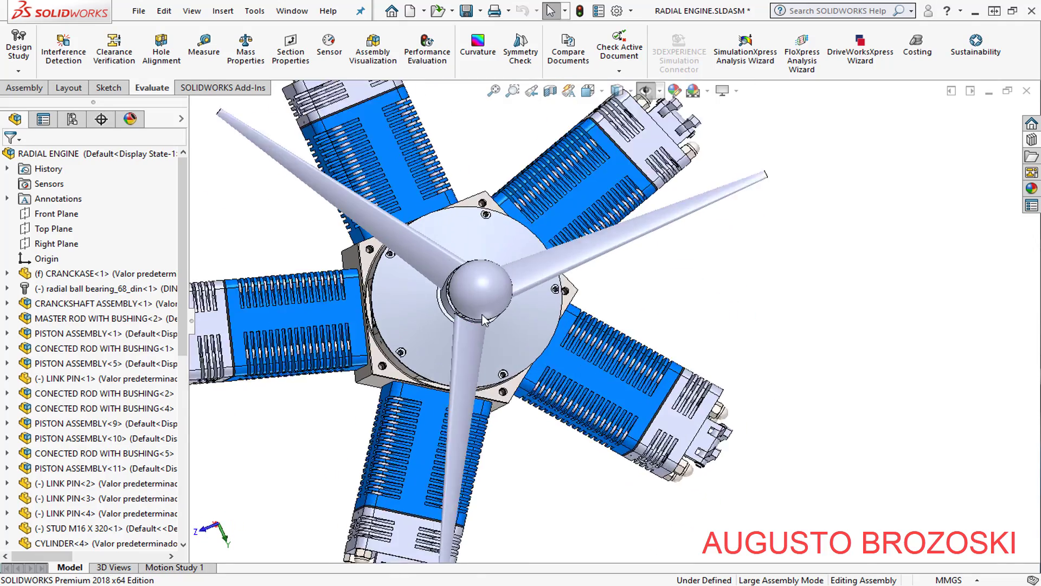
{"action": "scroll", "coordinate": [483, 323], "scroll_direction": "down", "scroll_amount": 5}
{"action": "scroll", "coordinate": [608, 308], "scroll_direction": "up", "scroll_amount": 3}
{"action": "scroll", "coordinate": [608, 310], "scroll_direction": "up", "scroll_amount": 3}
{"action": "scroll", "coordinate": [608, 311], "scroll_direction": "up", "scroll_amount": 1}
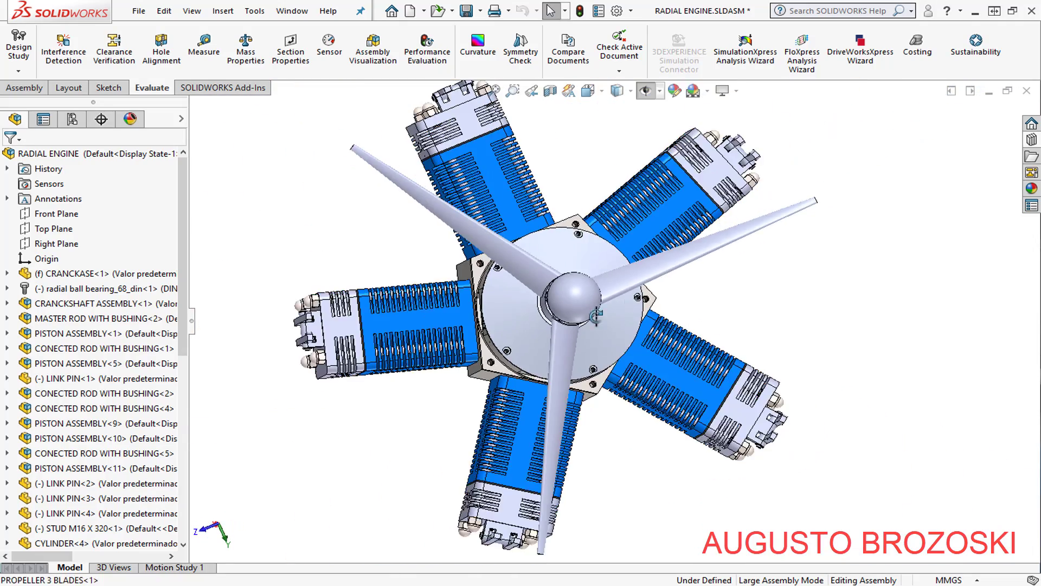
Reorient the engine, then bring up the RADIAL ENGINE SOLIDWORKS 00.pdf drawing in Acrobat
{"action": "mouse_move", "coordinate": [609, 310]}
{"action": "middle_mouse_down"}
{"action": "mouse_move", "coordinate": [605, 329]}
{"action": "mouse_move", "coordinate": [524, 324]}
{"action": "middle_mouse_up"}
{"action": "scroll", "coordinate": [525, 324], "scroll_direction": "down", "scroll_amount": 1}
{"action": "scroll", "coordinate": [524, 324], "scroll_direction": "down", "scroll_amount": 2}
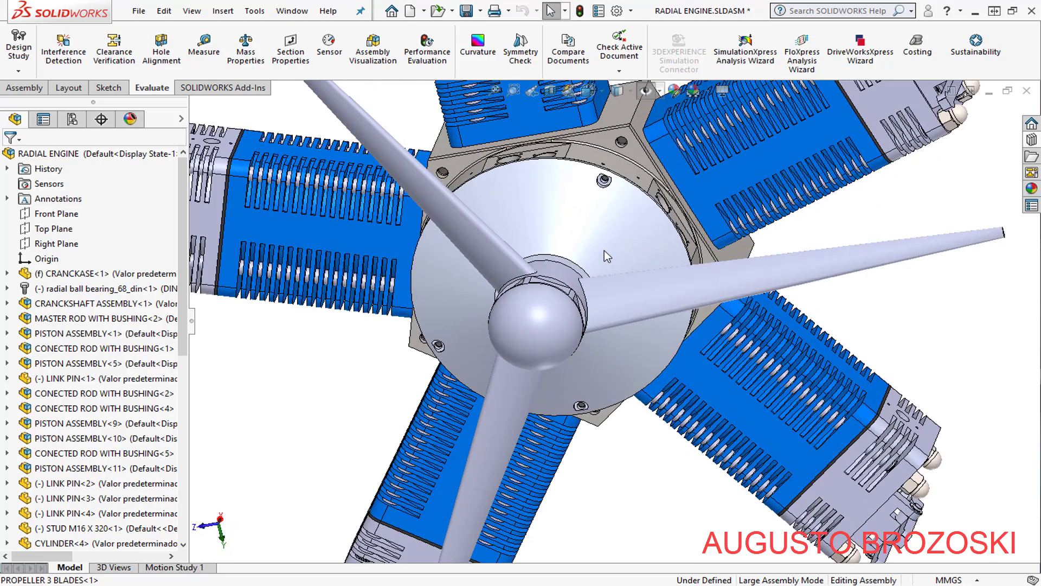
{"action": "scroll", "coordinate": [524, 324], "scroll_direction": "down", "scroll_amount": 3}
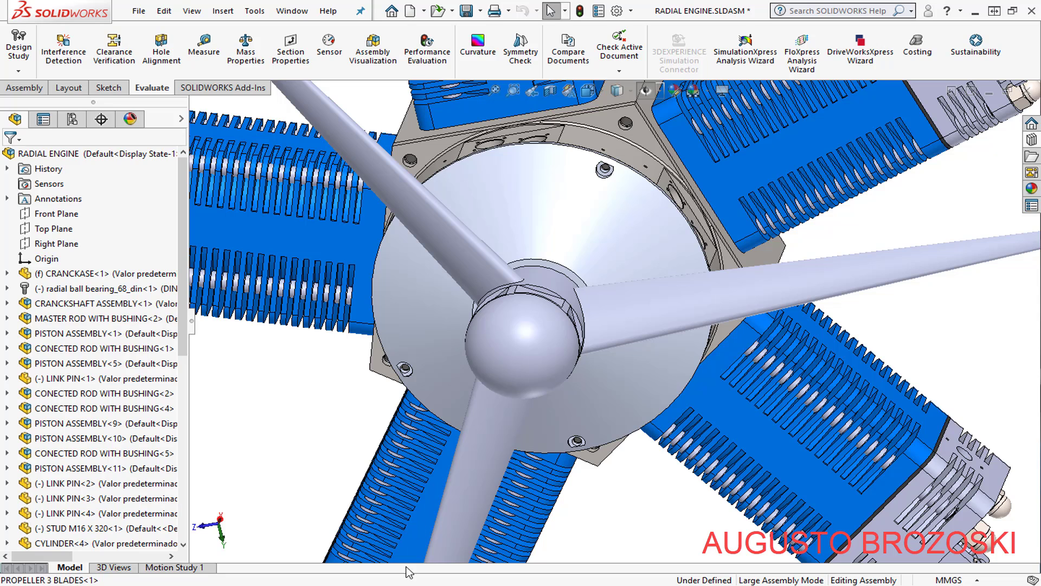
{"action": "key", "text": "alt+Tab"}
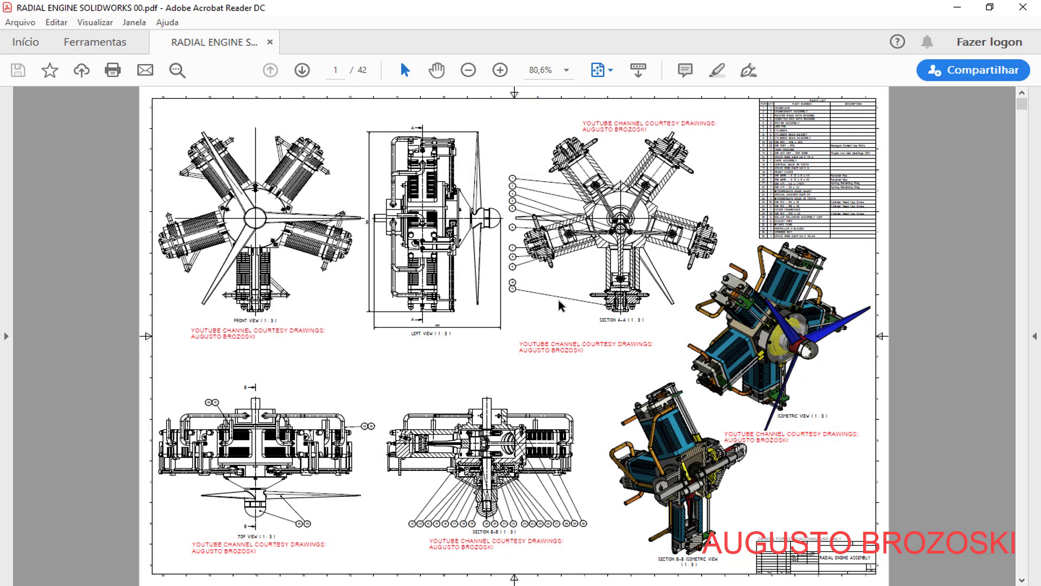
Advance the drawing PDF from page 1 to page 8 of 42, showing section A-A
{"action": "scroll", "coordinate": [624, 307], "scroll_direction": "down", "scroll_amount": 3}
{"action": "scroll", "coordinate": [648, 307], "scroll_direction": "down", "scroll_amount": 3}
{"action": "scroll", "coordinate": [648, 307], "scroll_direction": "down", "scroll_amount": 3}
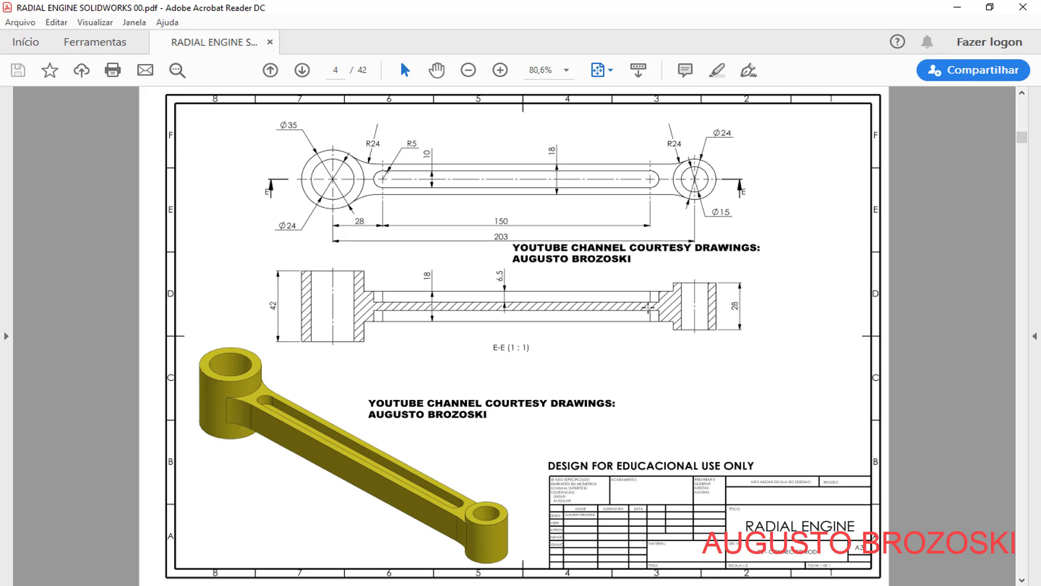
{"action": "scroll", "coordinate": [575, 308], "scroll_direction": "down", "scroll_amount": 3}
{"action": "scroll", "coordinate": [575, 307], "scroll_direction": "down", "scroll_amount": 3}
{"action": "scroll", "coordinate": [574, 308], "scroll_direction": "down", "scroll_amount": 3}
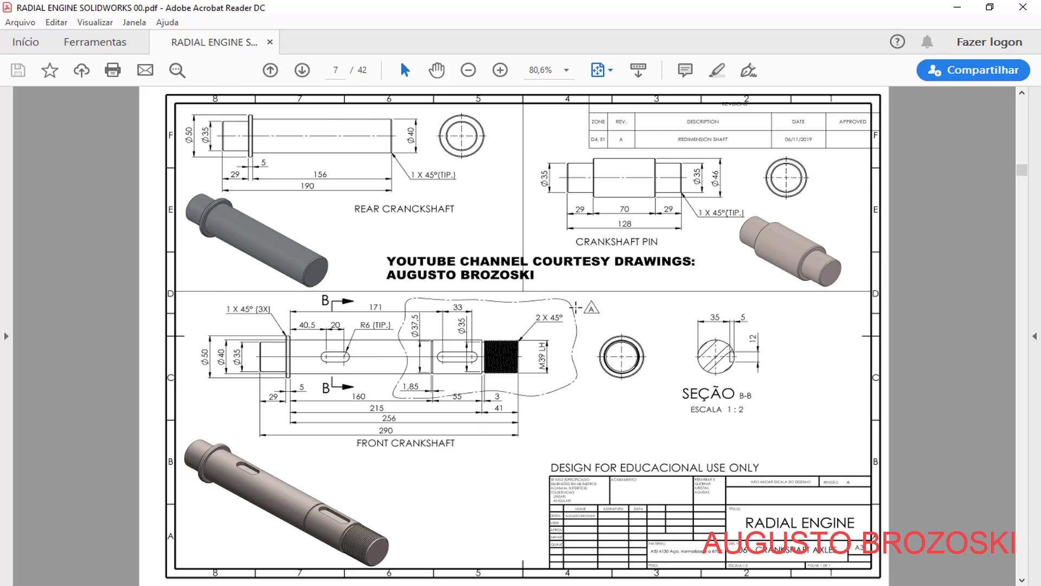
{"action": "scroll", "coordinate": [656, 264], "scroll_direction": "down", "scroll_amount": 3}
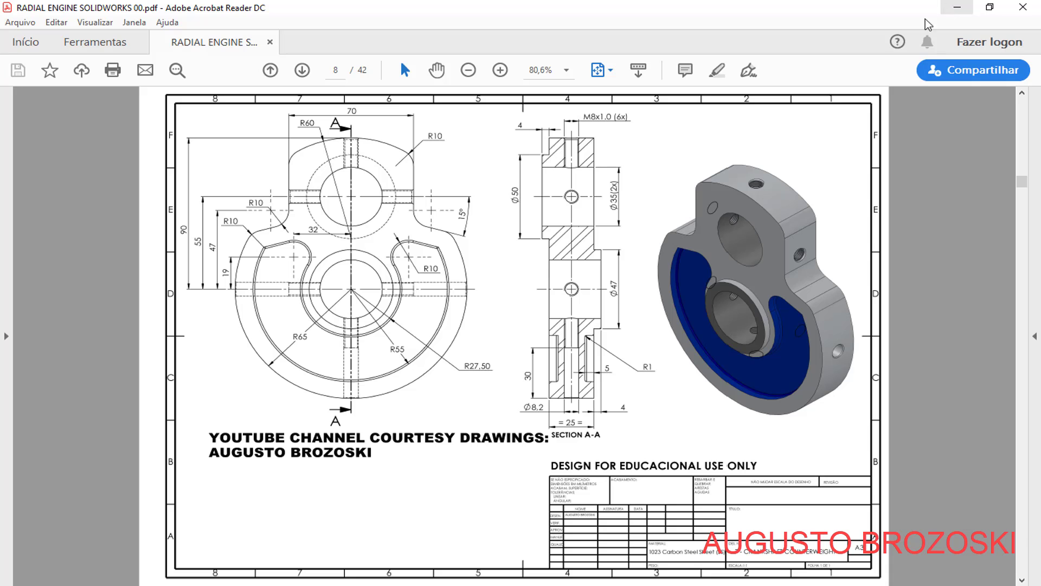
Switch to the radial engine YouTube video and expand its description with MOSTRAR MAIS
{"action": "key", "text": "alt+Tab"}
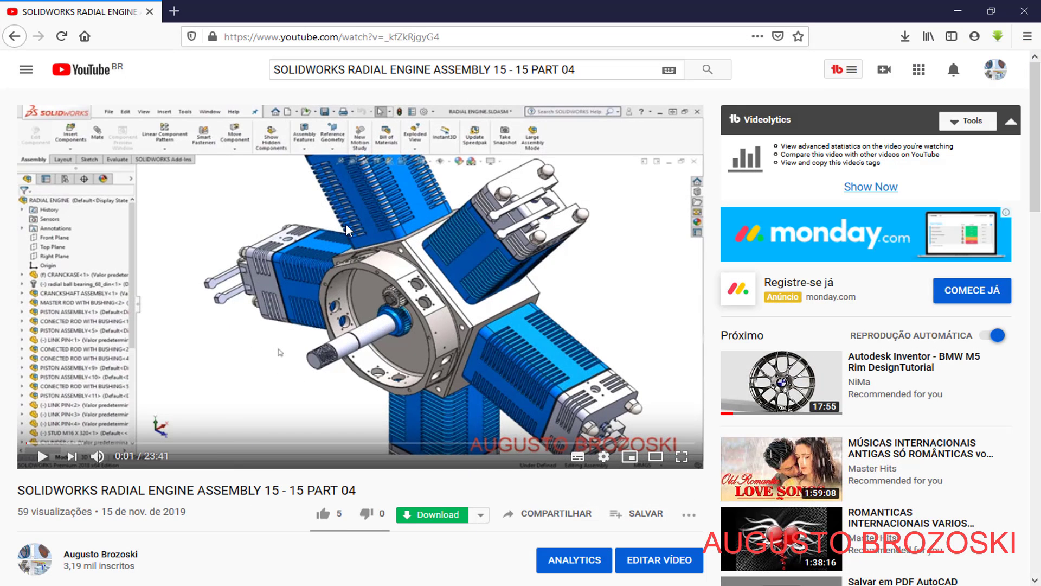
{"action": "scroll", "coordinate": [201, 430], "scroll_direction": "down", "scroll_amount": 7}
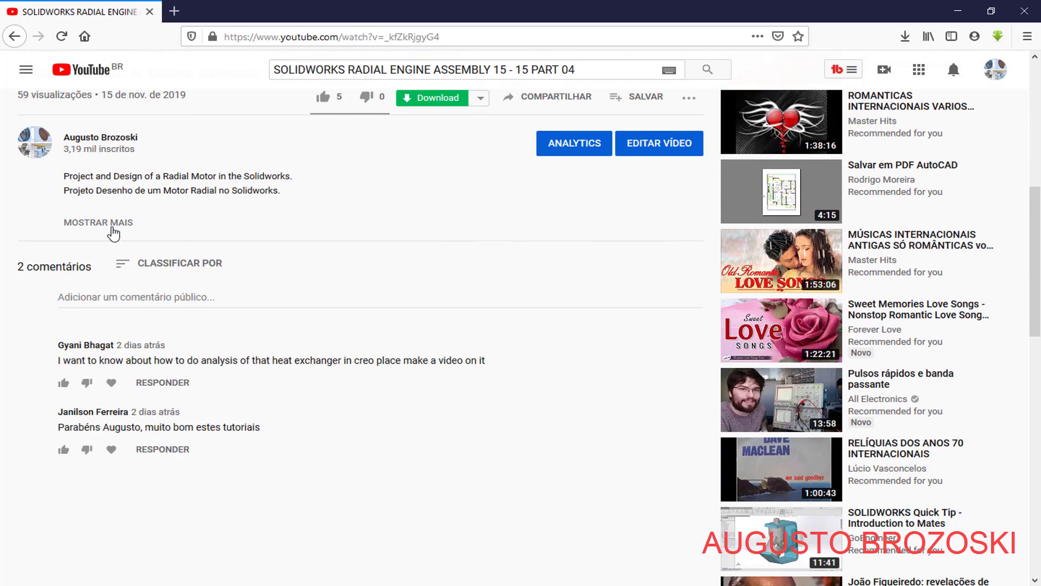
{"action": "left_click", "coordinate": [107, 225]}
Browse the description's part links, then minimize Firefox and Acrobat to return to SOLIDWORKS
{"action": "scroll", "coordinate": [243, 324], "scroll_direction": "down", "scroll_amount": 5}
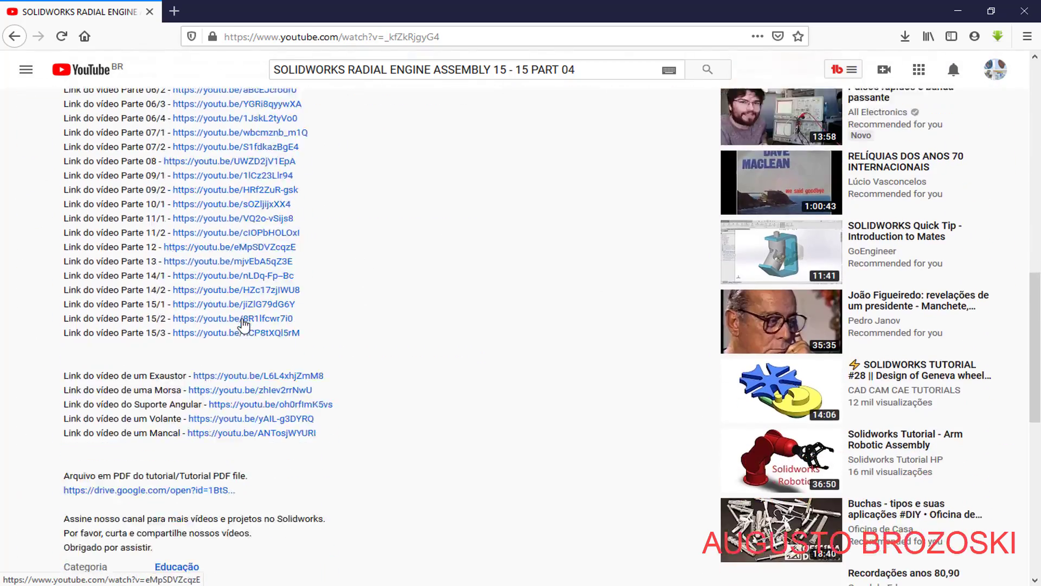
{"action": "scroll", "coordinate": [238, 326], "scroll_direction": "down", "scroll_amount": 5}
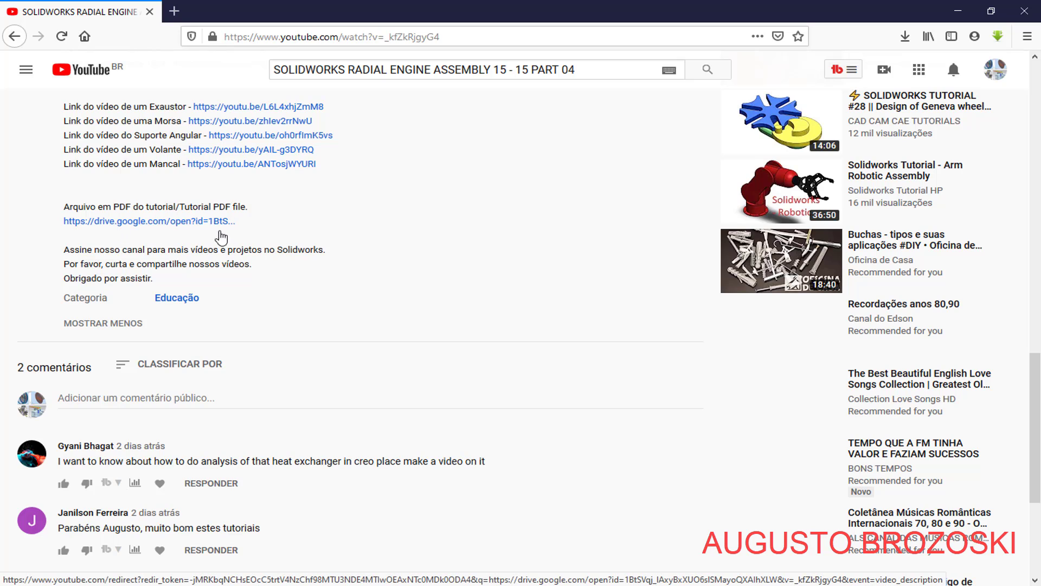
{"action": "scroll", "coordinate": [279, 278], "scroll_direction": "up", "scroll_amount": 2}
{"action": "scroll", "coordinate": [361, 296], "scroll_direction": "up", "scroll_amount": 5}
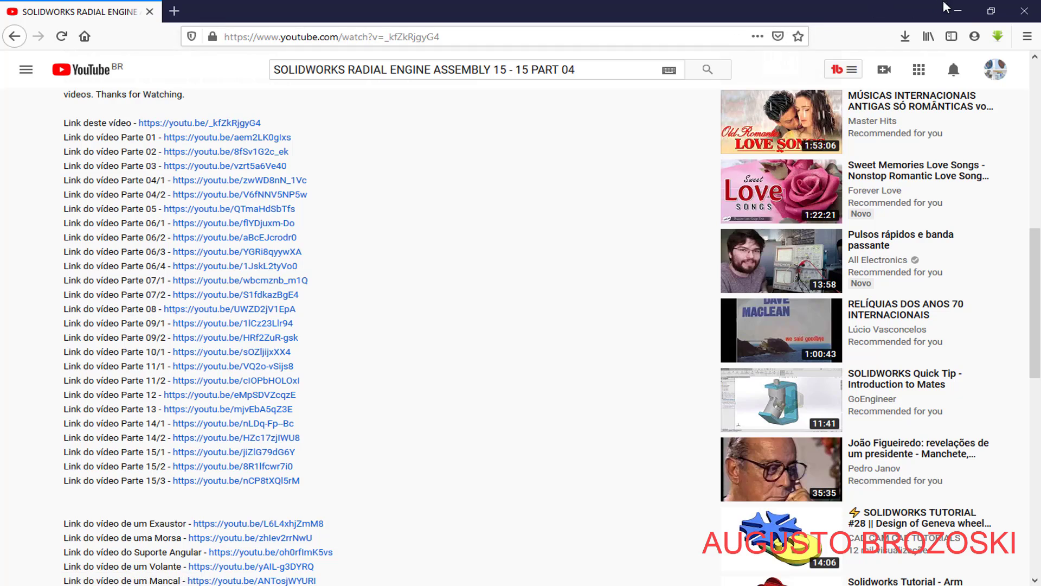
{"action": "left_click", "coordinate": [957, 11]}
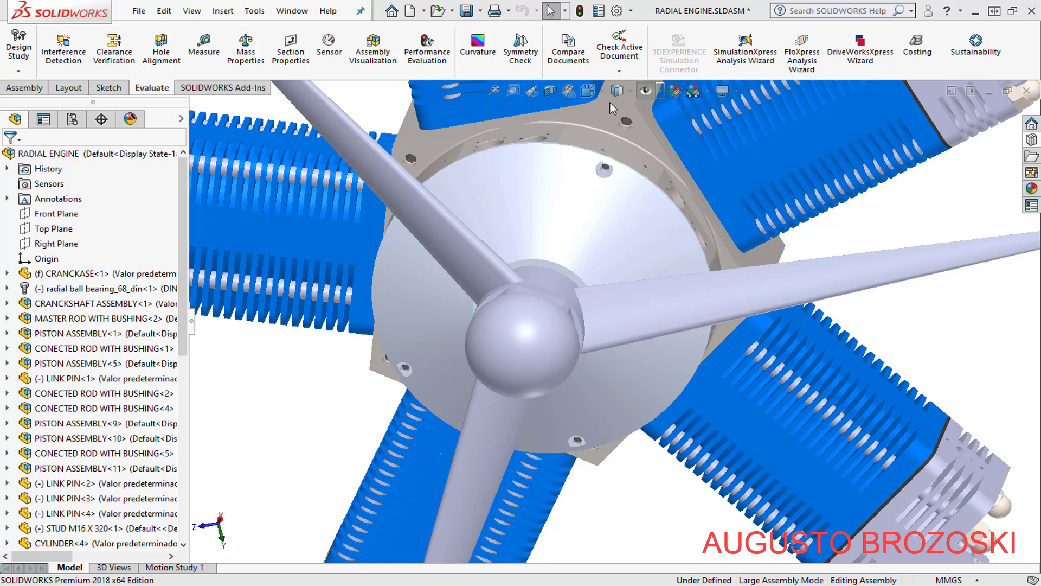
Set the engine's display style to Shaded With Edges and zoom out
{"action": "left_click", "coordinate": [631, 91]}
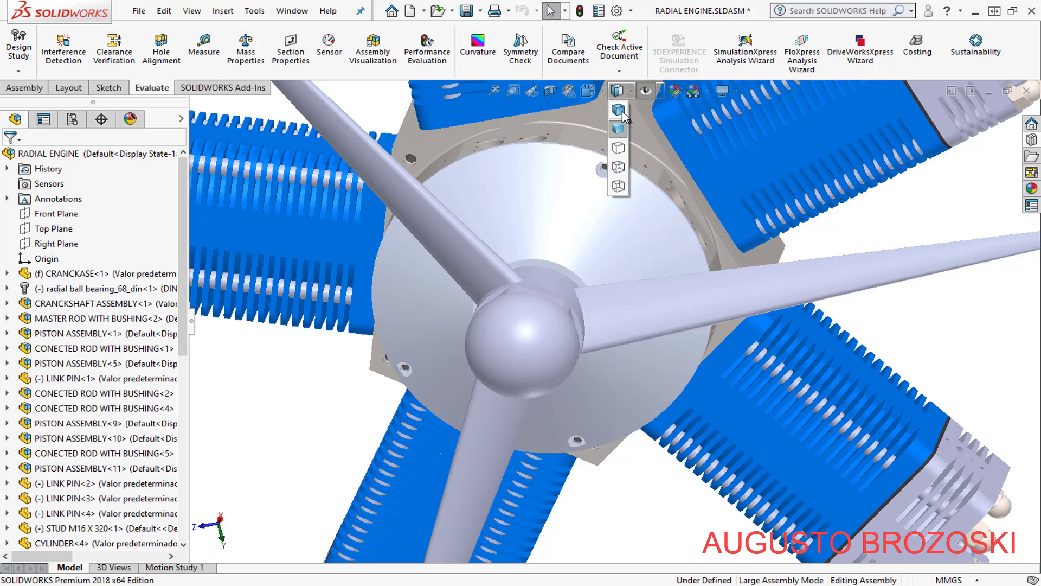
{"action": "left_click", "coordinate": [621, 111]}
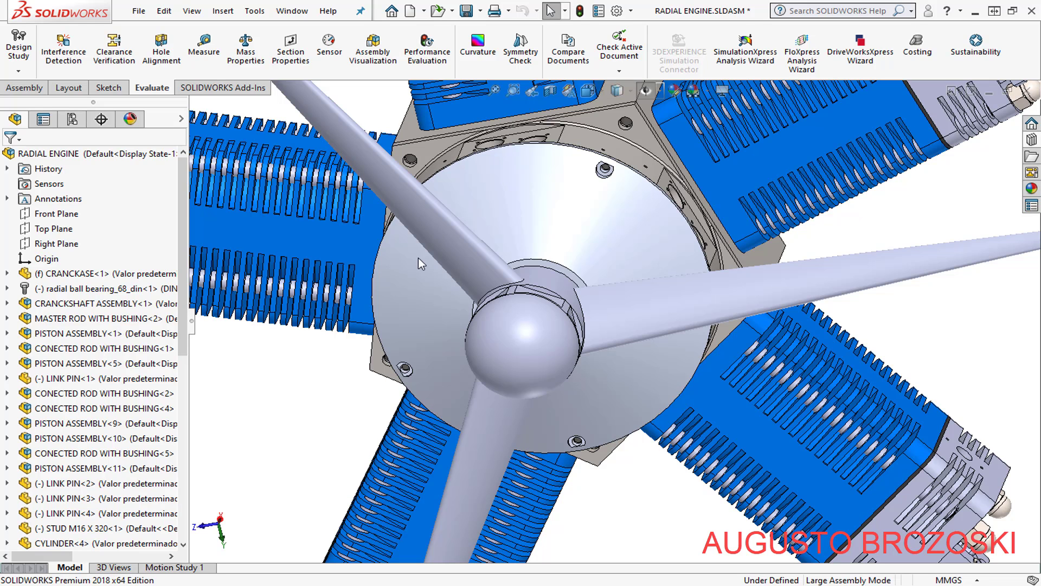
{"action": "scroll", "coordinate": [683, 347], "scroll_direction": "up", "scroll_amount": 2}
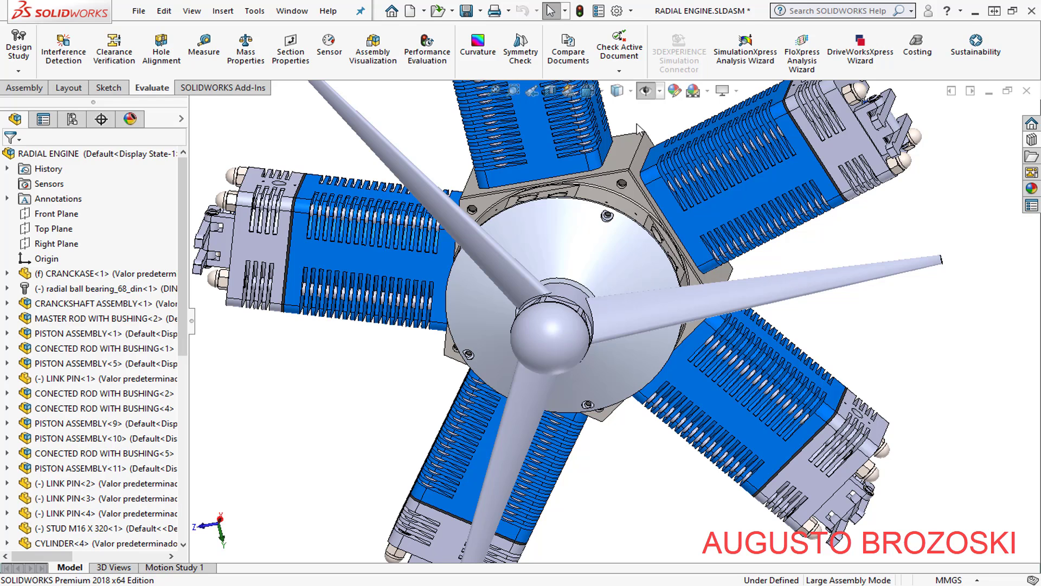
{"action": "left_click", "coordinate": [603, 92]}
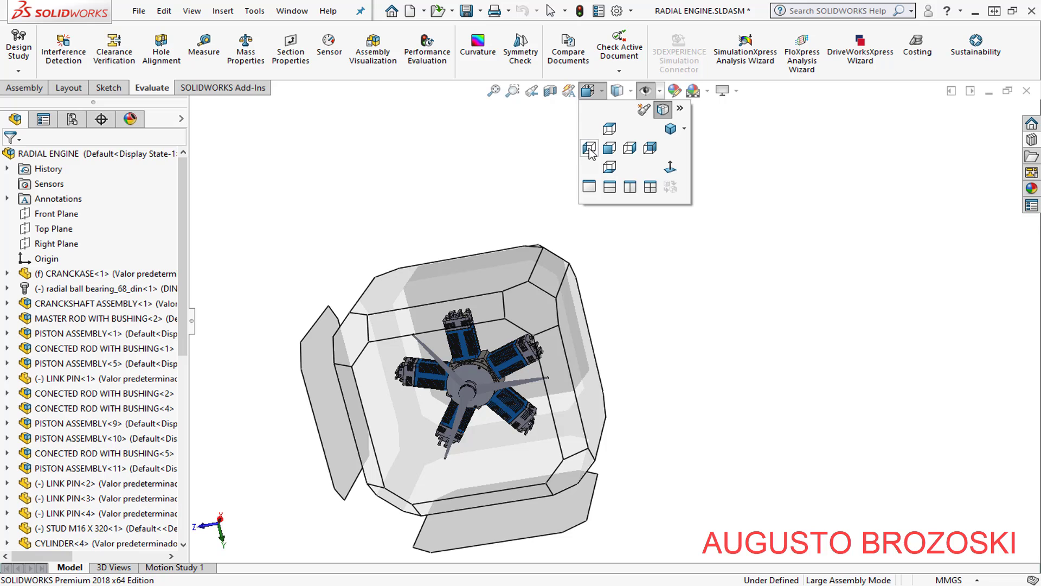
Show the Left view zoomed on the hub and compare it with the PDF's FRONT VIEW (1:3)
{"action": "left_click", "coordinate": [589, 149]}
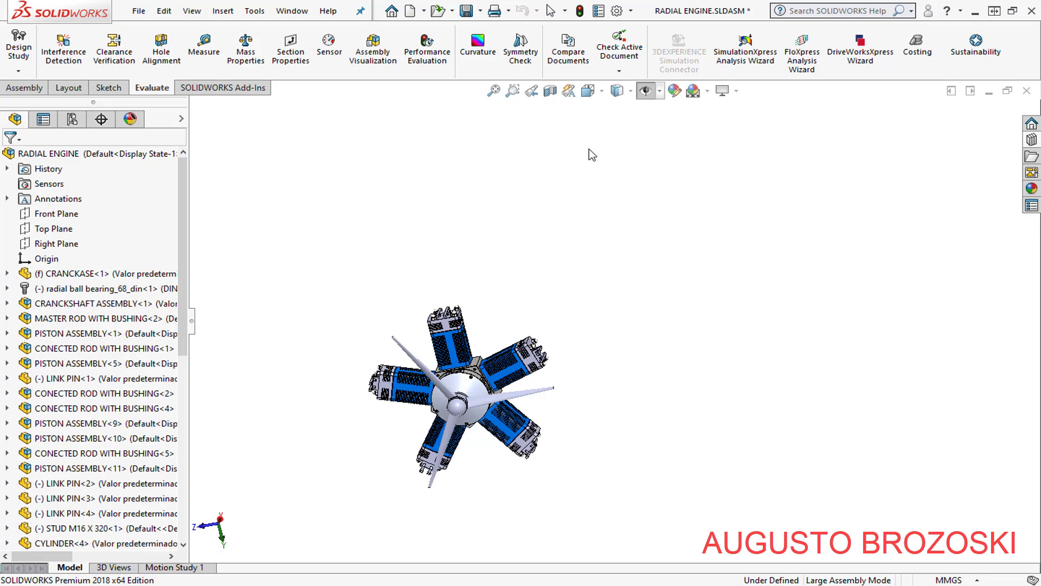
{"action": "scroll", "coordinate": [668, 227], "scroll_direction": "down", "scroll_amount": 1}
{"action": "scroll", "coordinate": [672, 226], "scroll_direction": "down", "scroll_amount": 1}
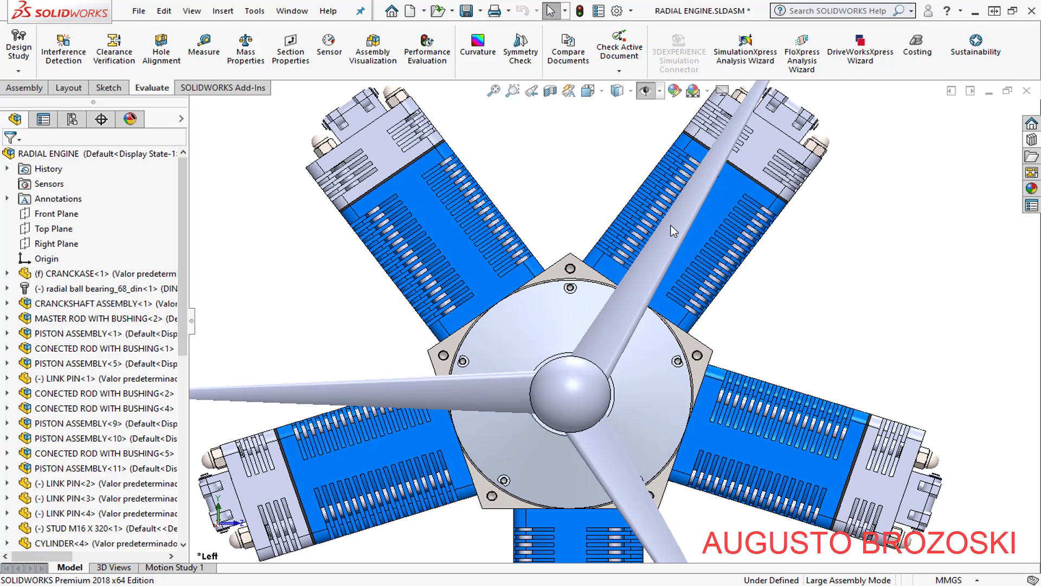
{"action": "scroll", "coordinate": [672, 225], "scroll_direction": "down", "scroll_amount": 1}
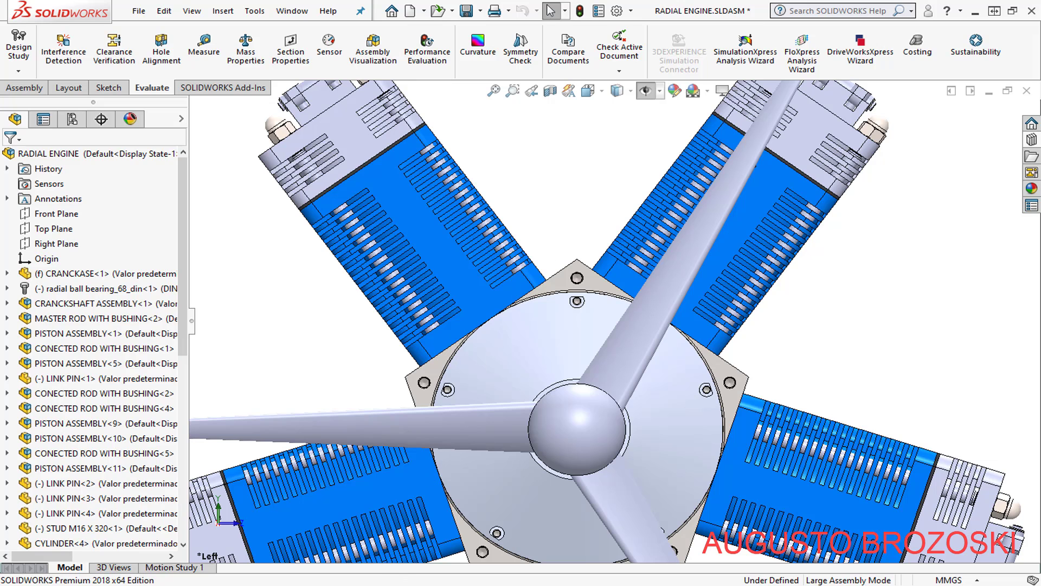
{"action": "left_click", "coordinate": [302, 541]}
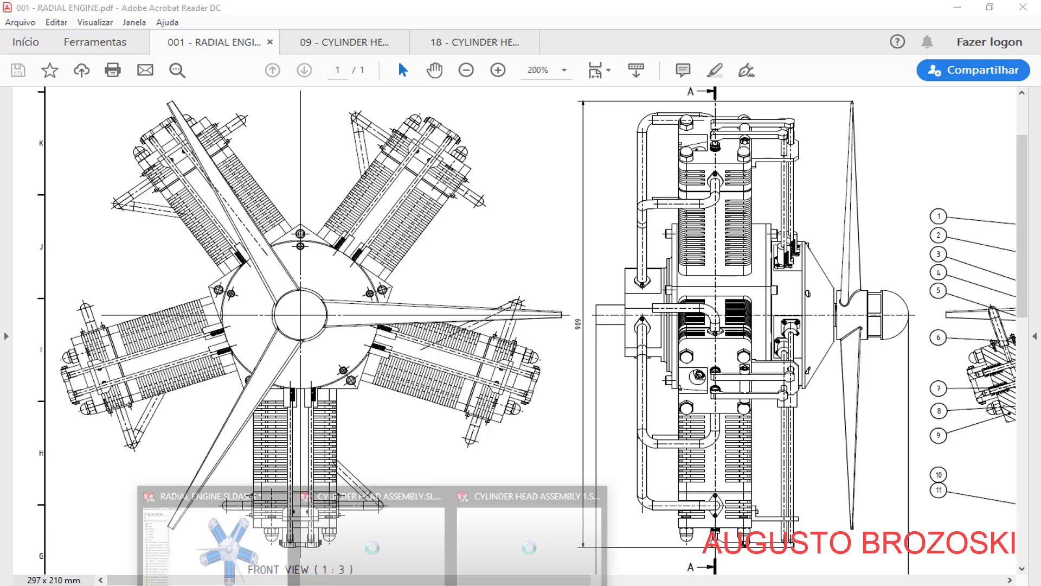
{"action": "left_click", "coordinate": [274, 538]}
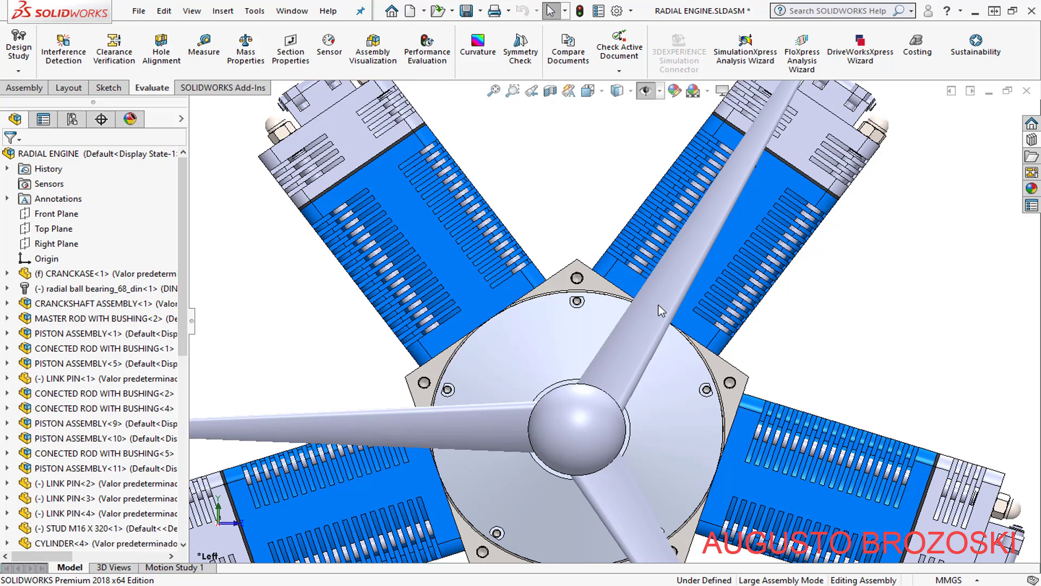
Switch to isometric view, zoom in on the crankcase, and select the lower cylinder CYLINDER<4>
{"action": "scroll", "coordinate": [619, 304], "scroll_direction": "up", "scroll_amount": 3}
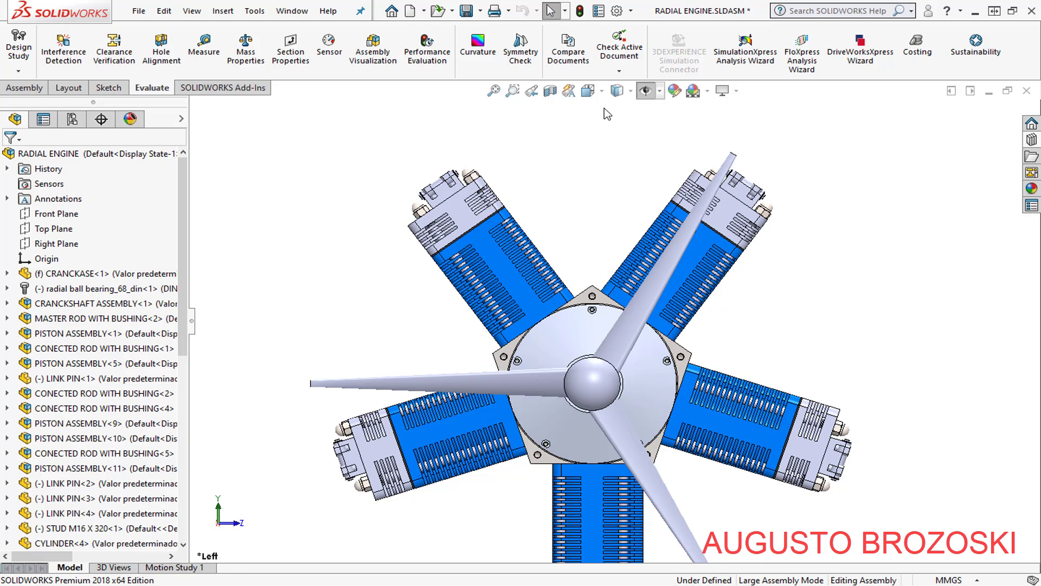
{"action": "left_click", "coordinate": [600, 91]}
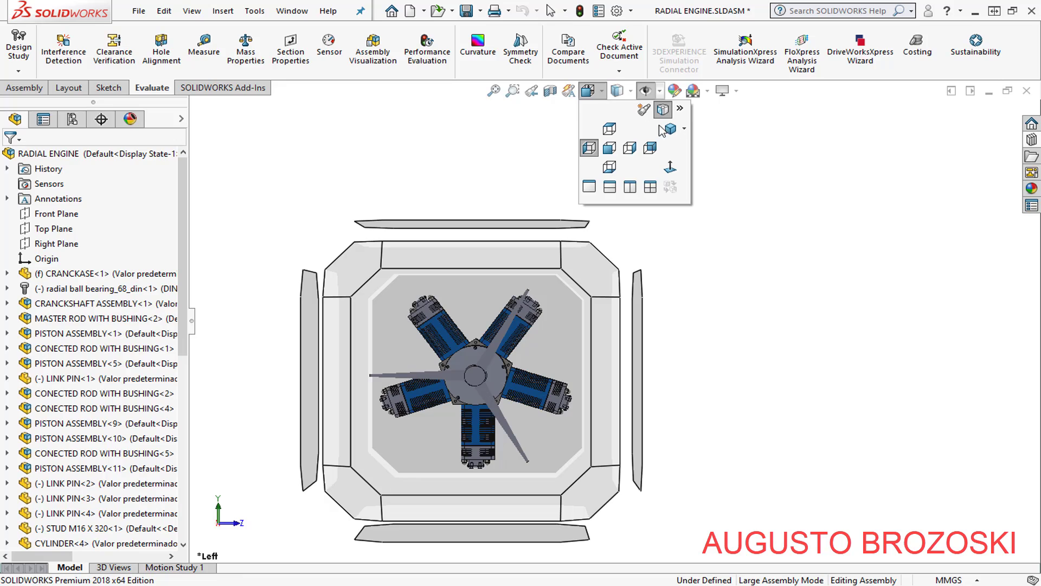
{"action": "left_click", "coordinate": [665, 128]}
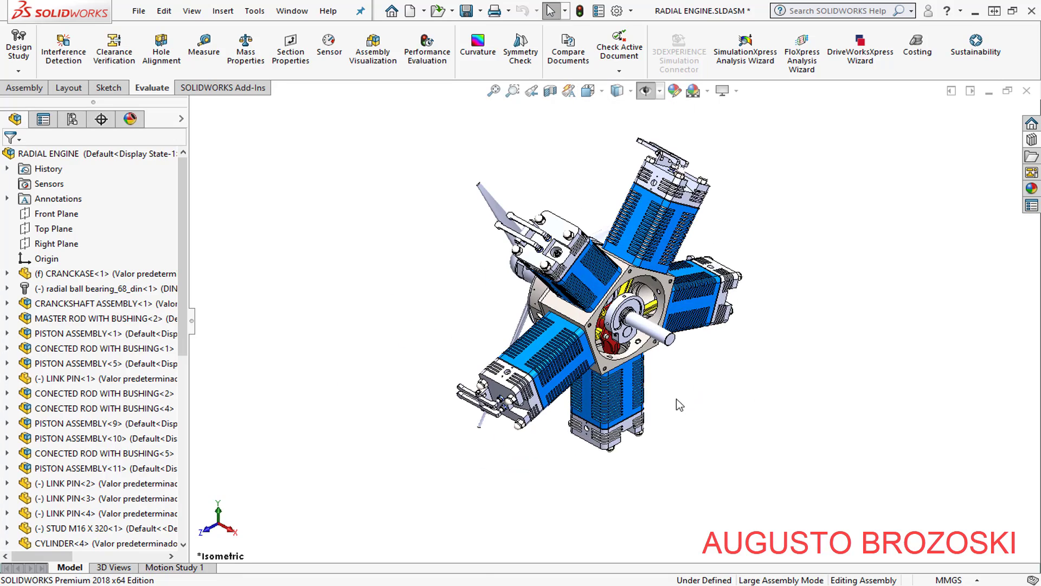
{"action": "scroll", "coordinate": [609, 386], "scroll_direction": "down", "scroll_amount": 3}
{"action": "scroll", "coordinate": [612, 386], "scroll_direction": "down", "scroll_amount": 3}
{"action": "scroll", "coordinate": [743, 365], "scroll_direction": "down", "scroll_amount": 2}
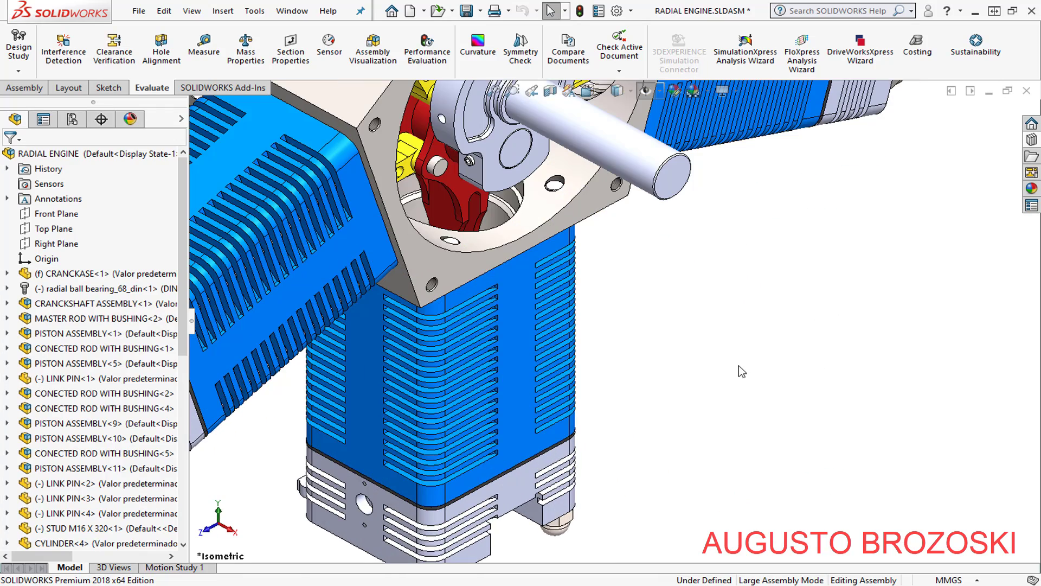
{"action": "scroll", "coordinate": [777, 321], "scroll_direction": "up", "scroll_amount": 2}
{"action": "scroll", "coordinate": [778, 321], "scroll_direction": "up", "scroll_amount": 1}
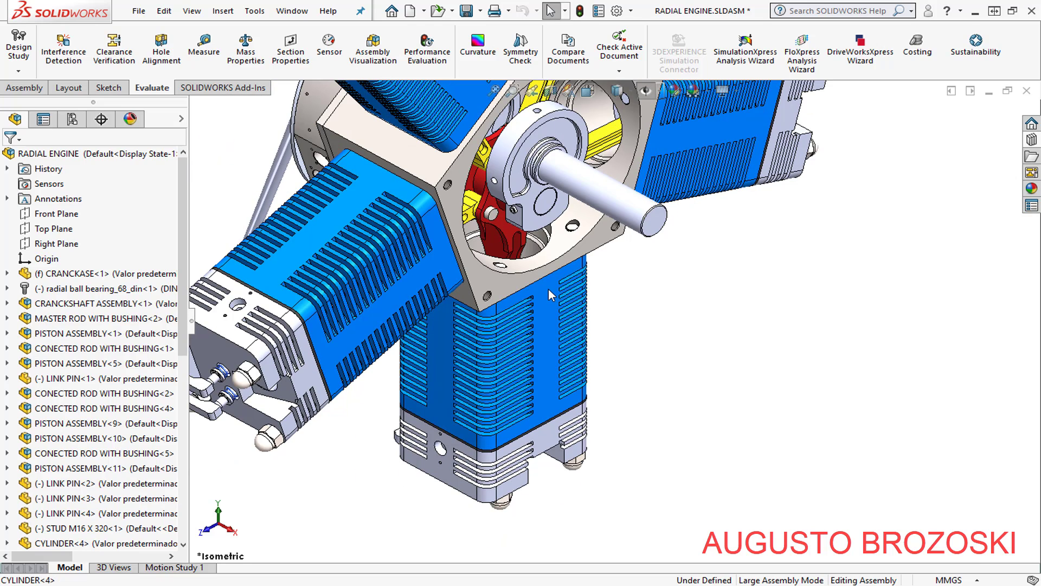
{"action": "left_click", "coordinate": [548, 288]}
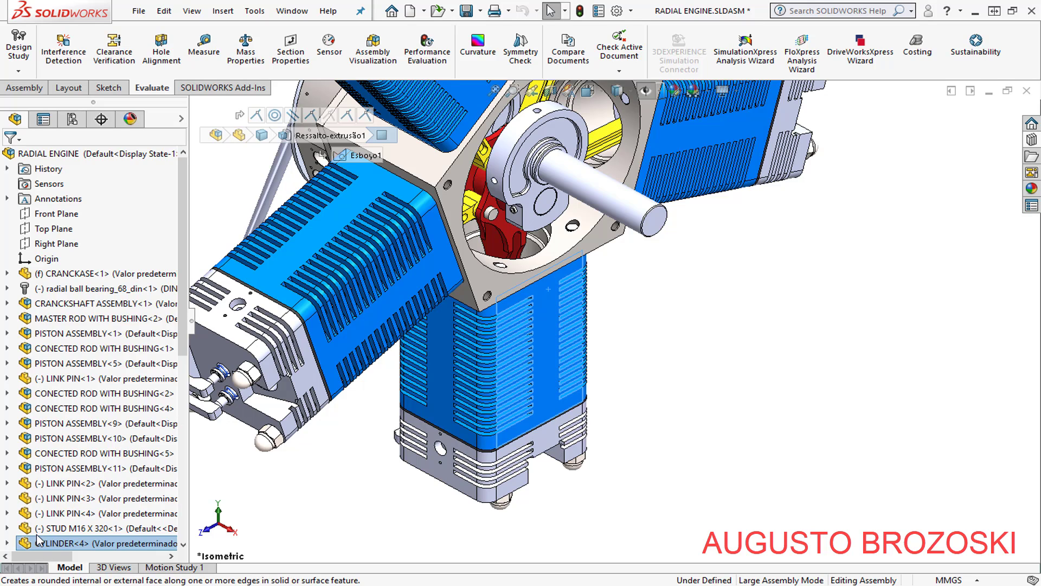
Expand CYLINDER<4> and the assembly's Mates folder, then edit the Parallel3 mate
{"action": "left_click", "coordinate": [7, 544]}
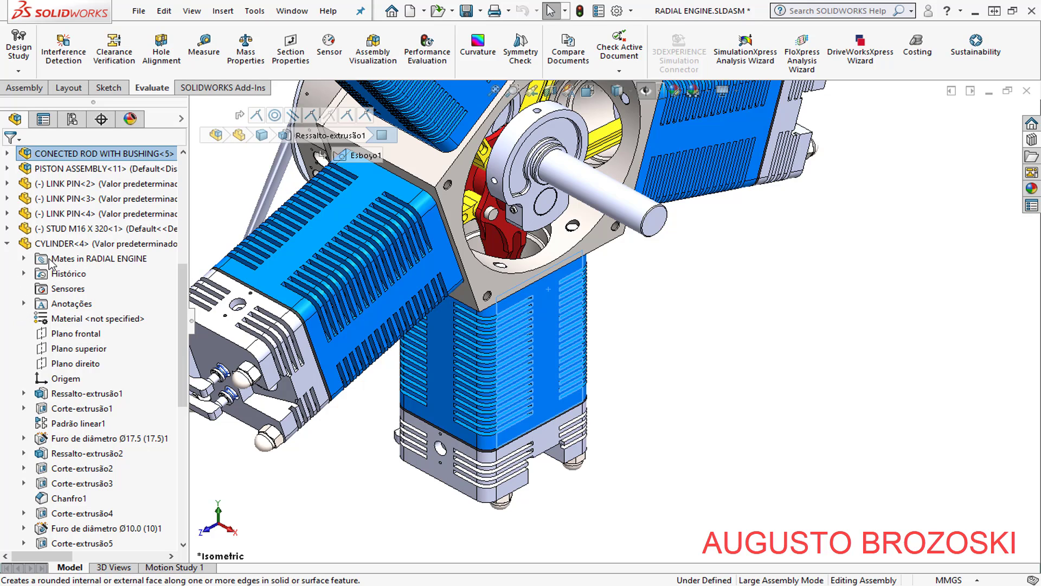
{"action": "left_click", "coordinate": [24, 259]}
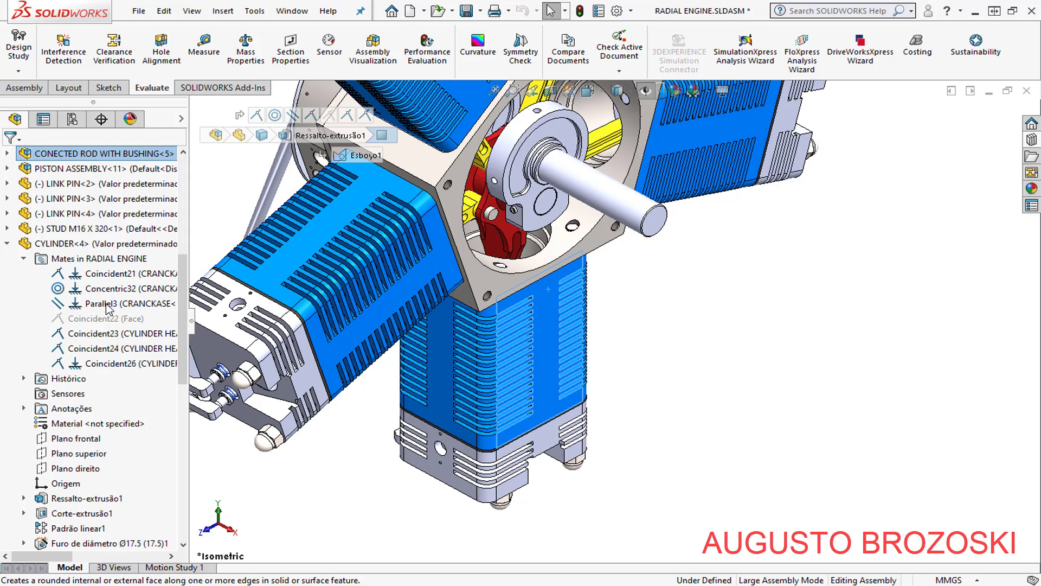
{"action": "left_click", "coordinate": [109, 305]}
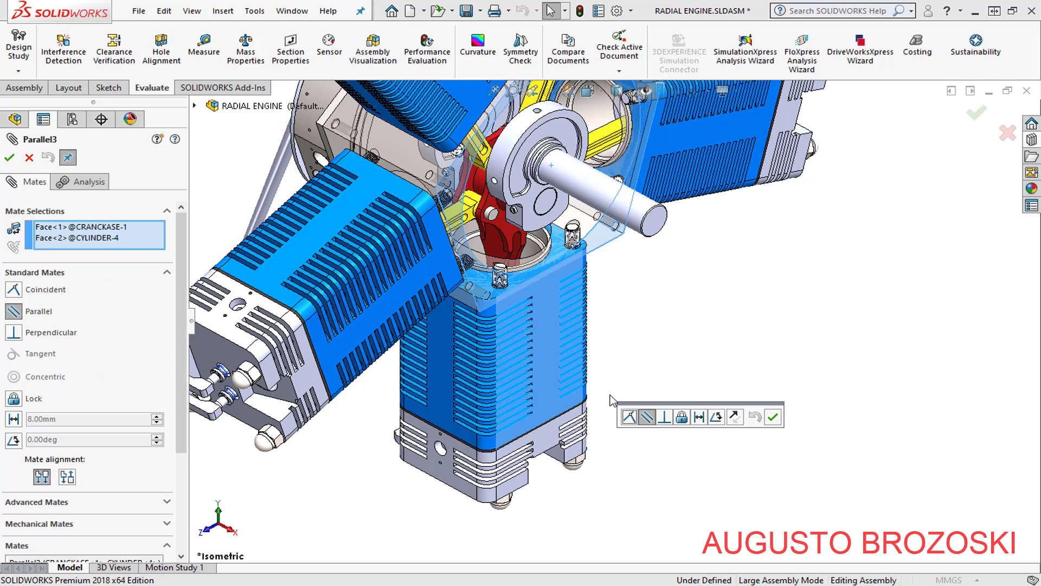
{"action": "left_click", "coordinate": [107, 238]}
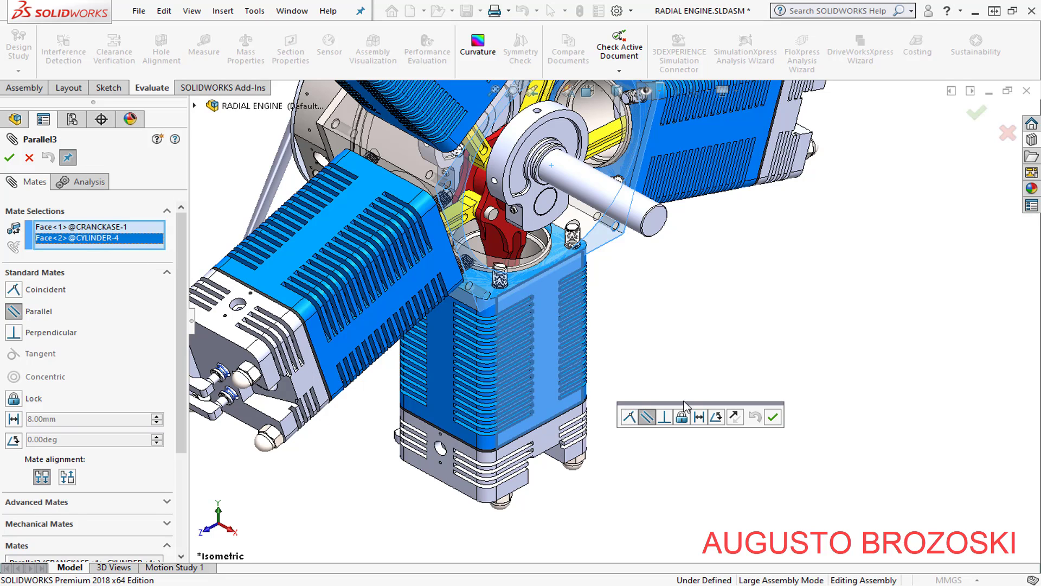
{"action": "right_click", "coordinate": [97, 243]}
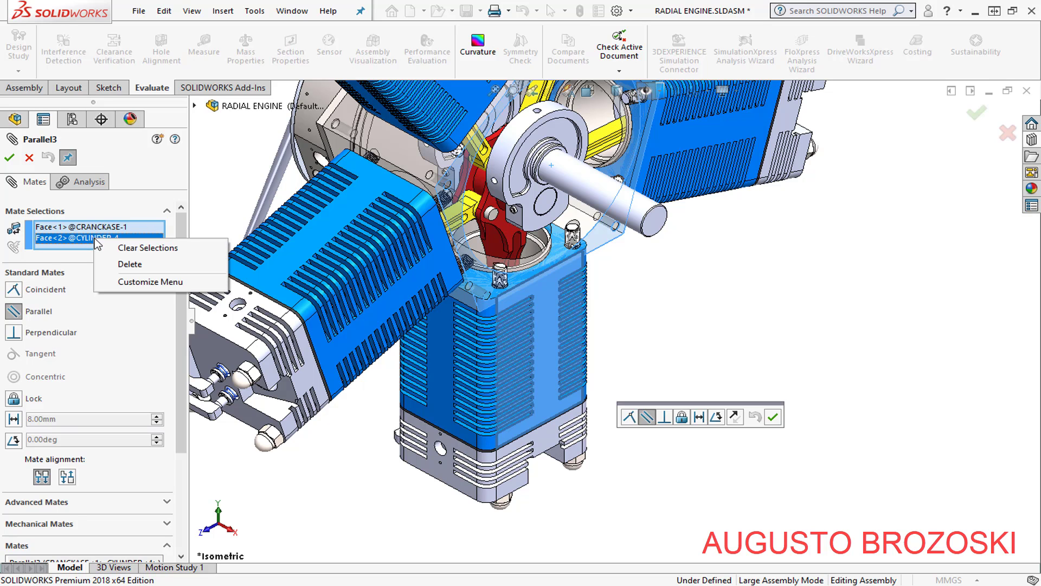
{"action": "left_click", "coordinate": [130, 267]}
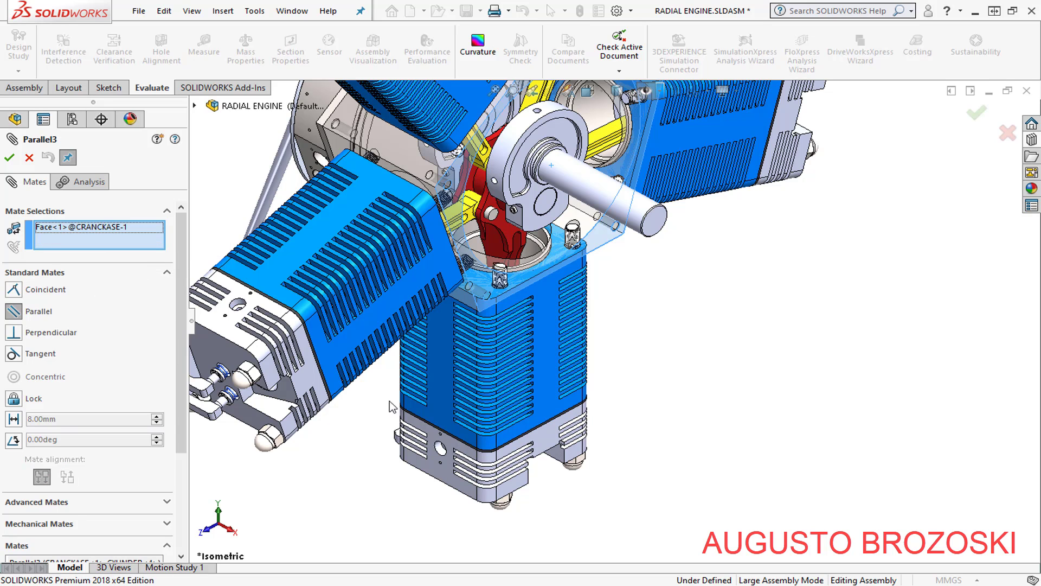
Orbit to the cylinder's other side, add its Face<3> to the mate, and apply Parallel3
{"action": "mouse_move", "coordinate": [570, 427]}
{"action": "middle_mouse_down"}
{"action": "mouse_move", "coordinate": [555, 335]}
{"action": "mouse_move", "coordinate": [504, 297]}
{"action": "middle_mouse_up"}
{"action": "scroll", "coordinate": [505, 297], "scroll_direction": "down", "scroll_amount": 3}
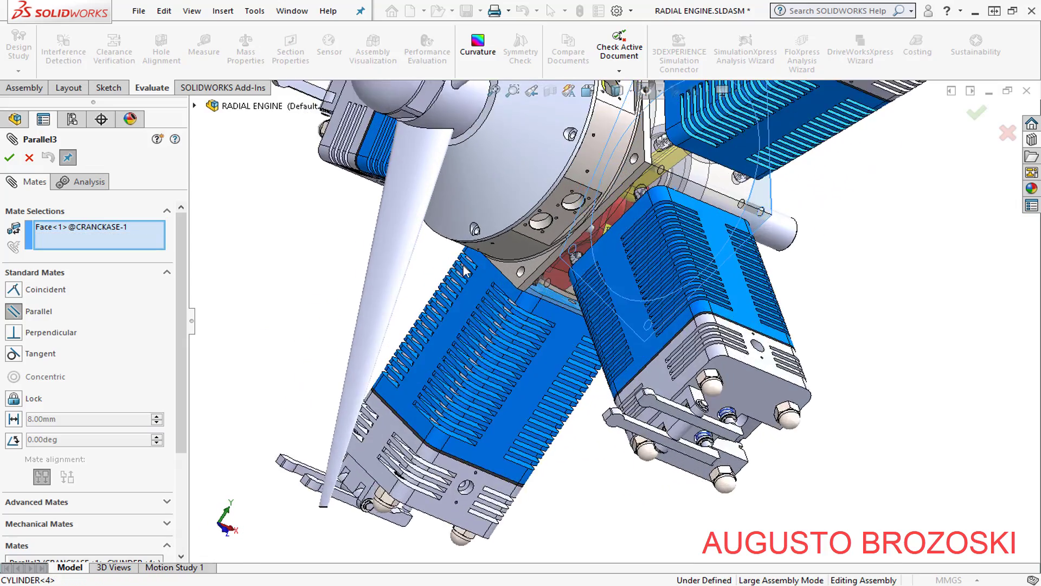
{"action": "scroll", "coordinate": [505, 297], "scroll_direction": "down", "scroll_amount": 3}
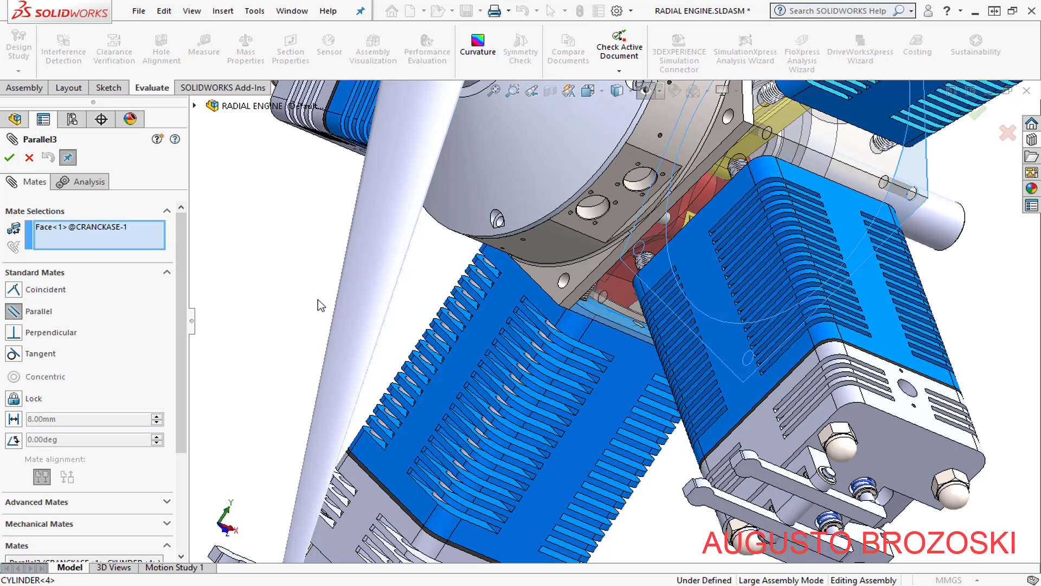
{"action": "left_click", "coordinate": [120, 244]}
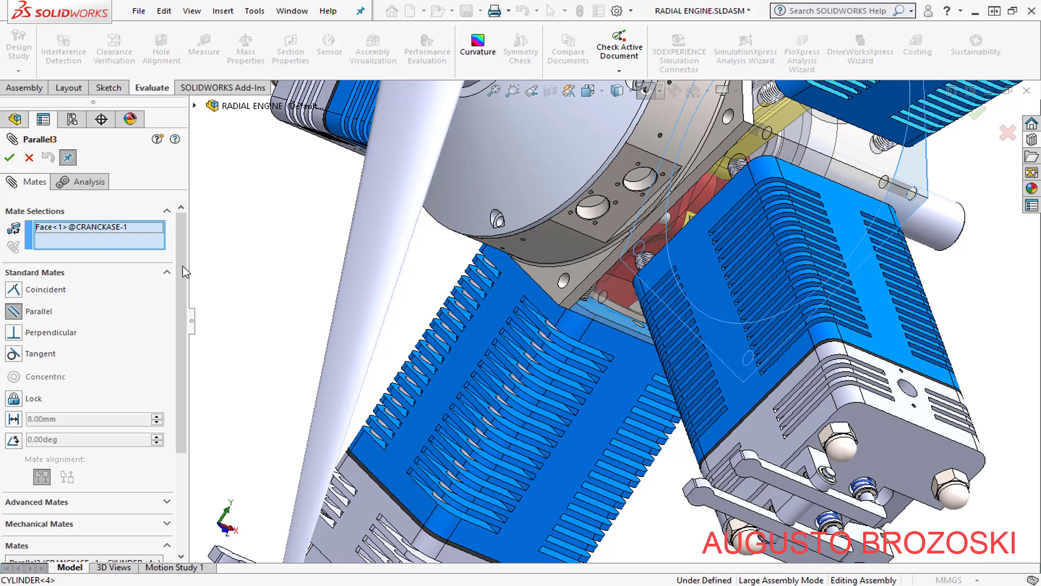
{"action": "left_click", "coordinate": [515, 293]}
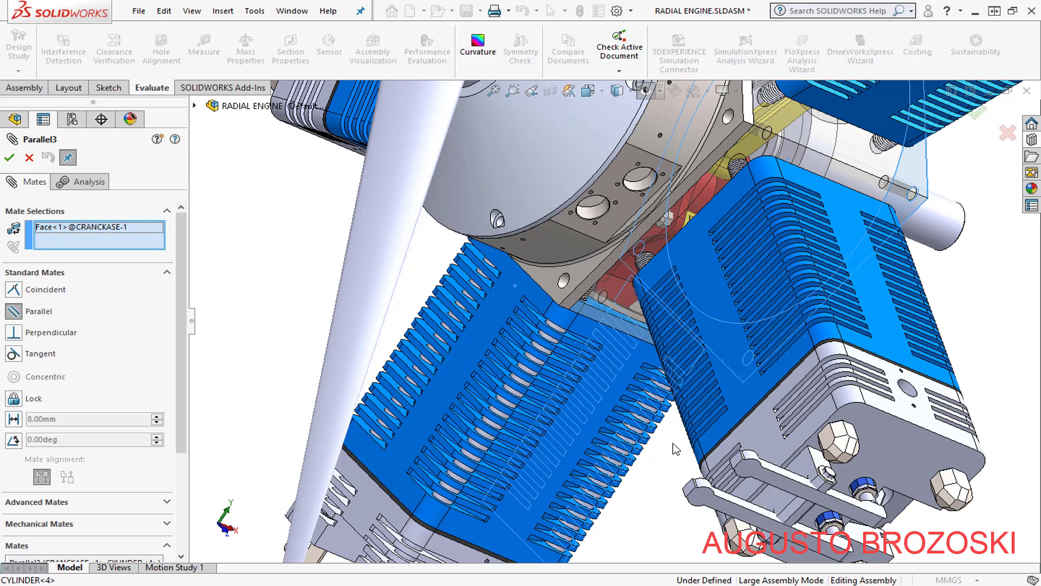
{"action": "left_click", "coordinate": [579, 413]}
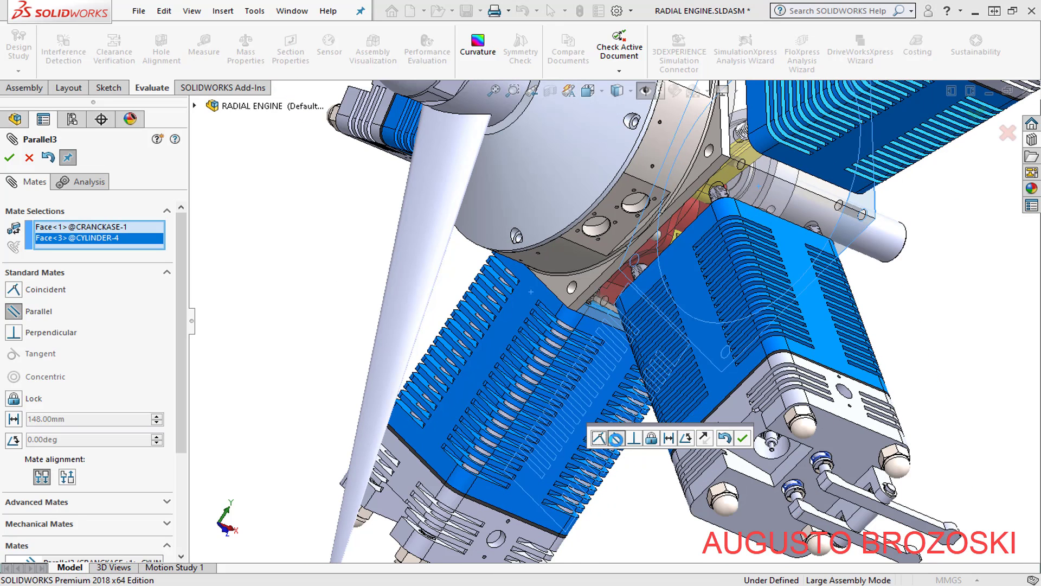
{"action": "left_click", "coordinate": [742, 439]}
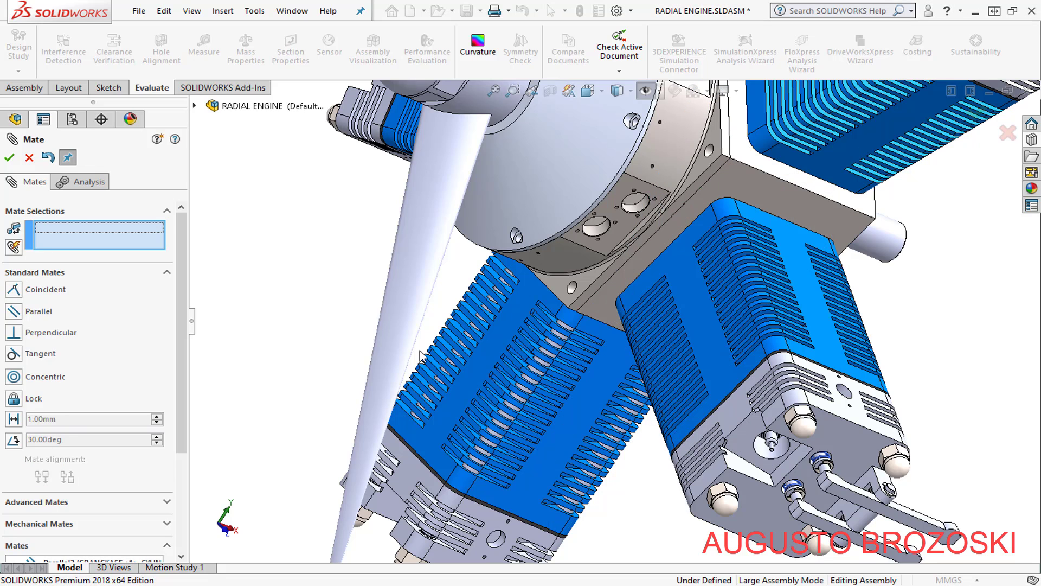
Close the Mate editor, collapse CYLINDER<4>, and view the engine from the Left, zoomed on the hub
{"action": "left_click", "coordinate": [9, 158]}
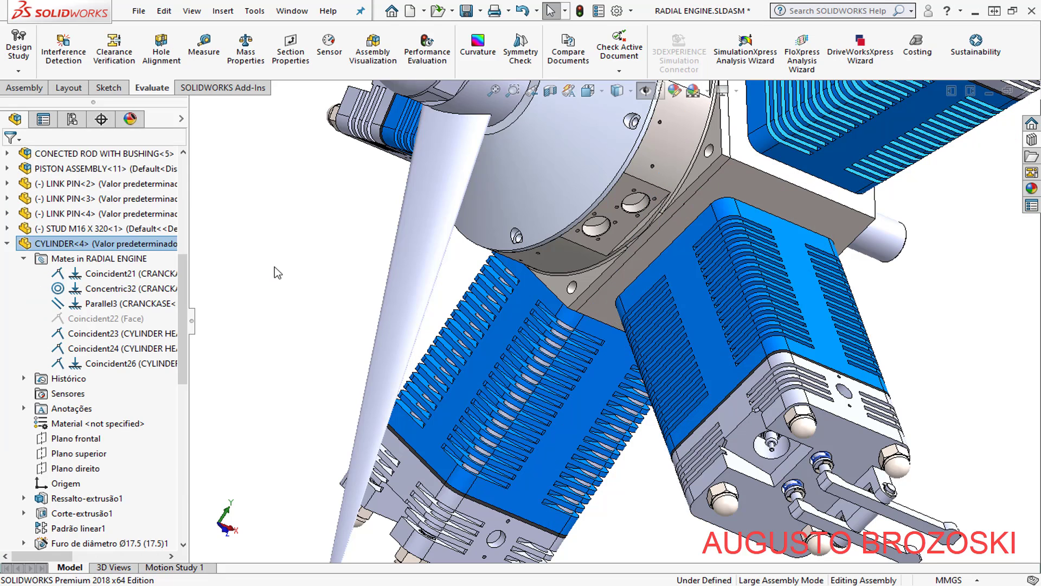
{"action": "left_click", "coordinate": [8, 245]}
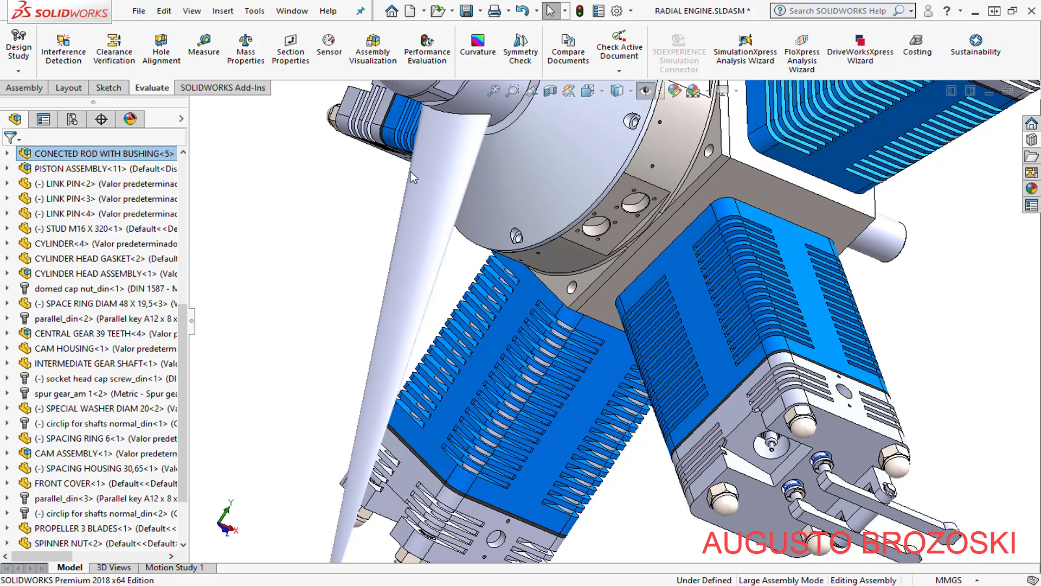
{"action": "left_click", "coordinate": [589, 91]}
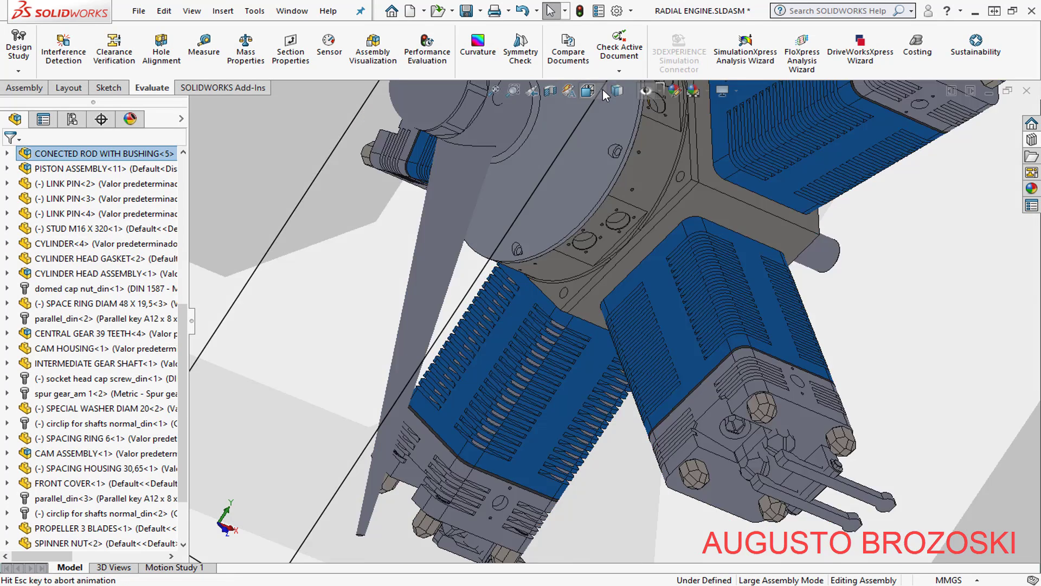
{"action": "left_click", "coordinate": [603, 91]}
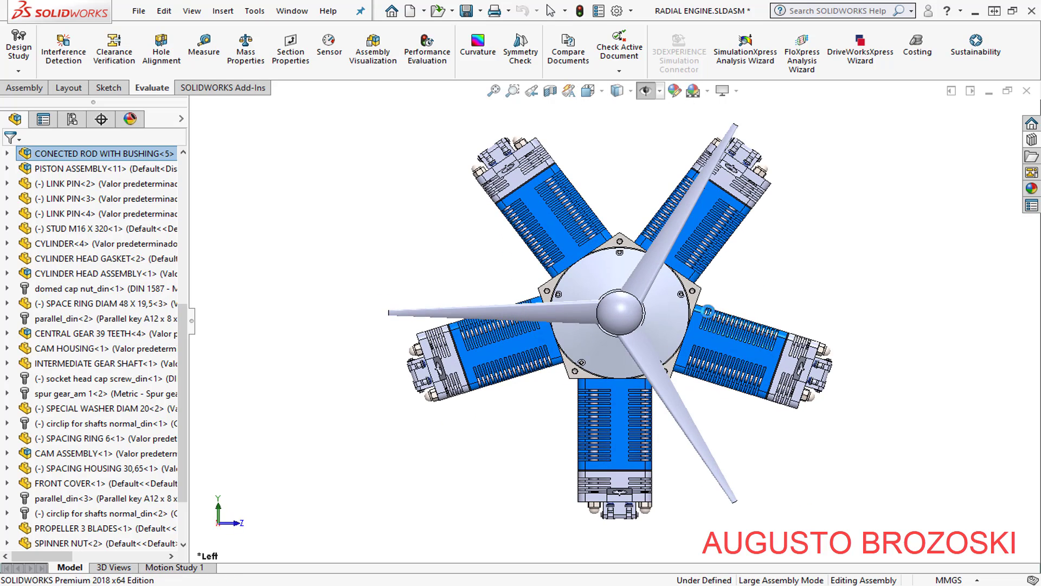
{"action": "scroll", "coordinate": [696, 261], "scroll_direction": "down", "scroll_amount": 2}
{"action": "scroll", "coordinate": [693, 261], "scroll_direction": "down", "scroll_amount": 3}
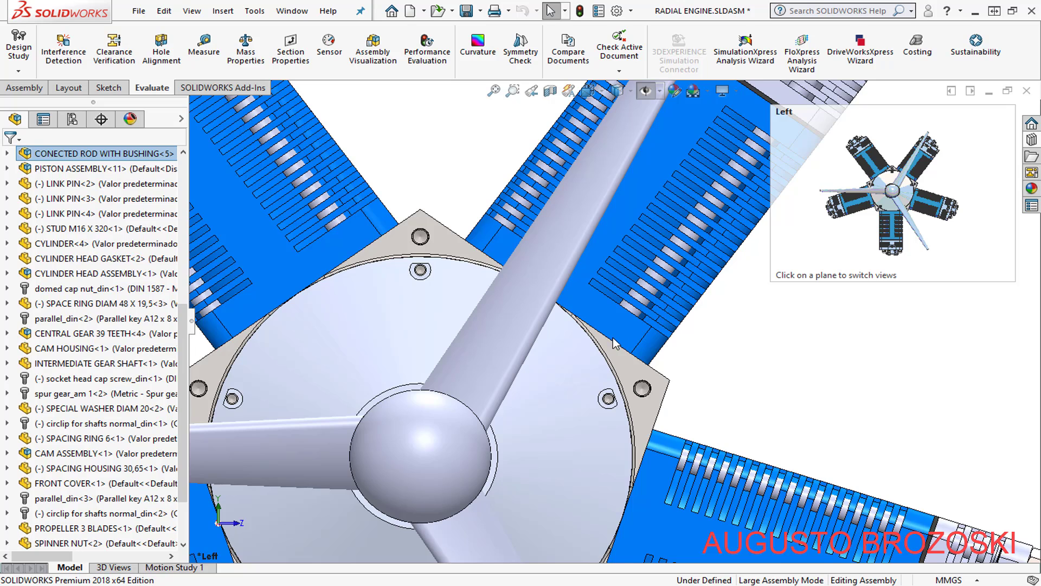
{"action": "scroll", "coordinate": [615, 342], "scroll_direction": "down", "scroll_amount": 2}
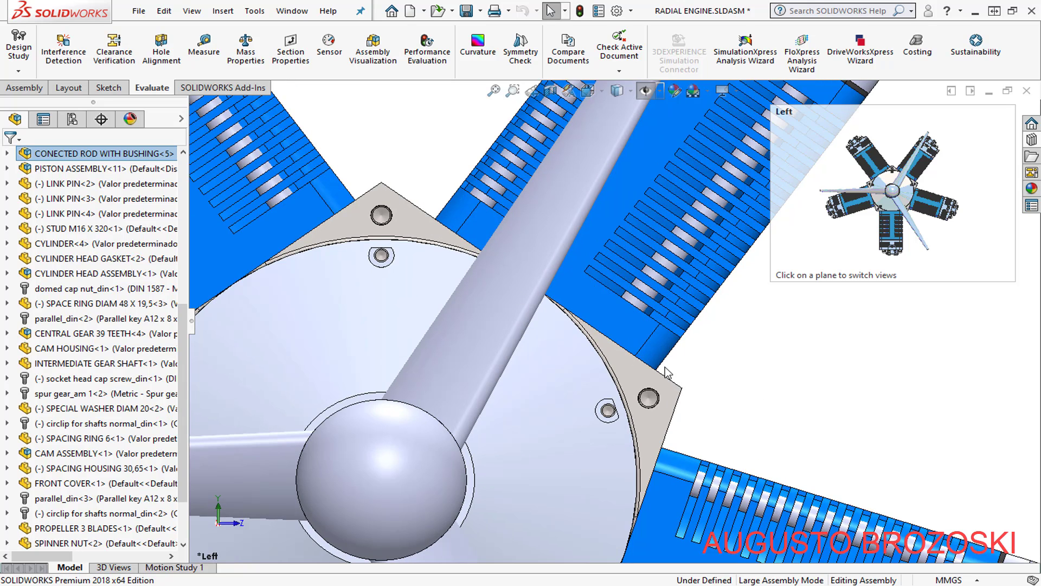
Enlarge the front view in 001 - RADIAL ENGINE.pdf, then minimise Acrobat back to SOLIDWORKS
{"action": "left_click", "coordinate": [745, 355]}
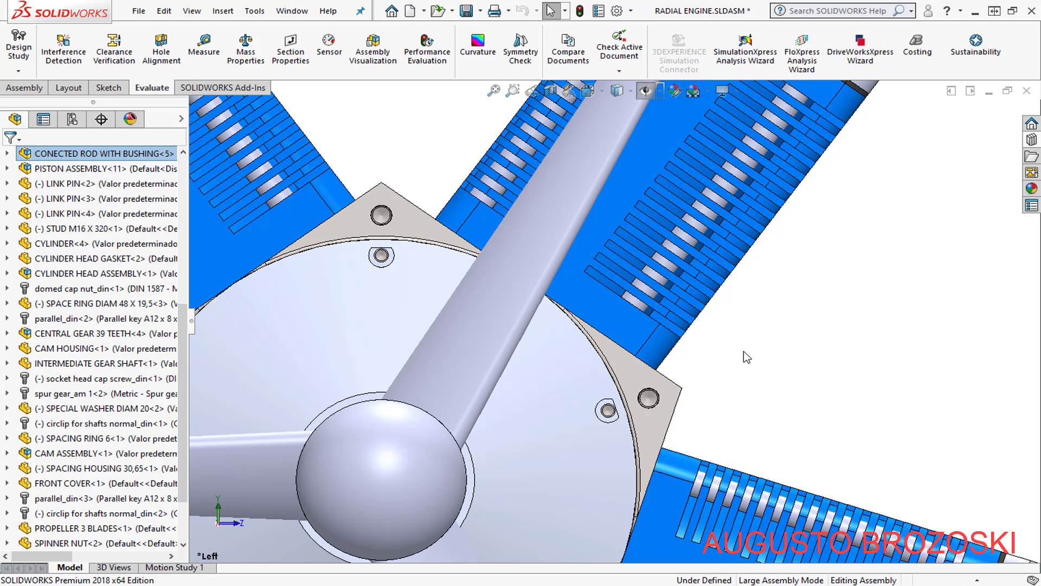
{"action": "mouse_move", "coordinate": [405, 579]}
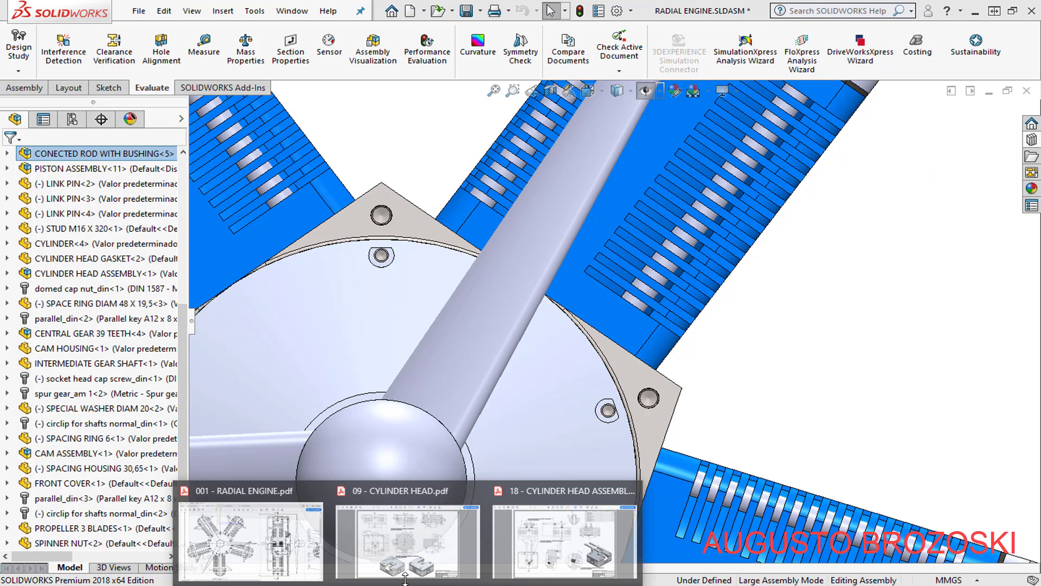
{"action": "left_click", "coordinate": [288, 534]}
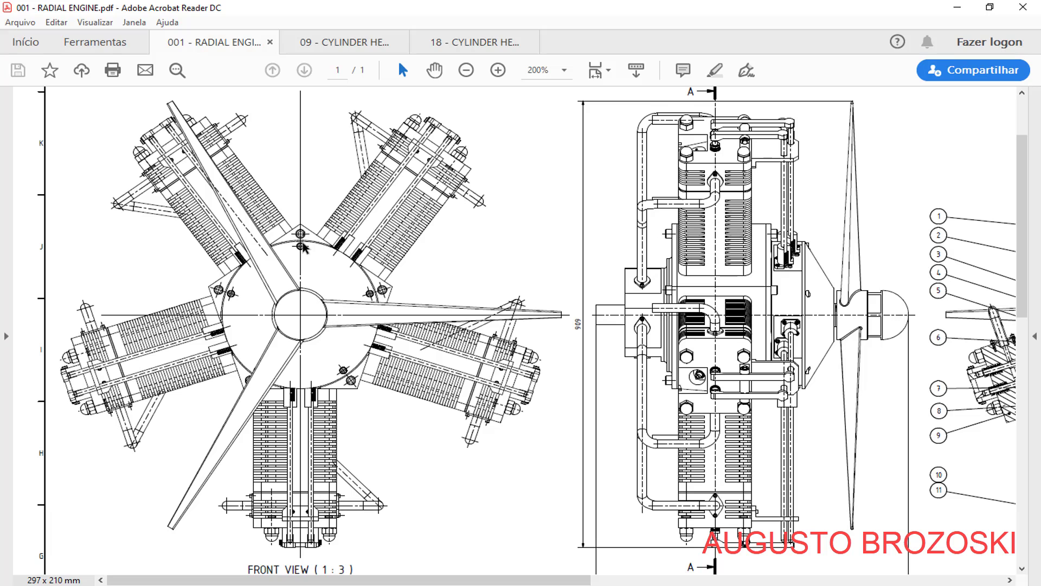
{"action": "left_click", "coordinate": [497, 72]}
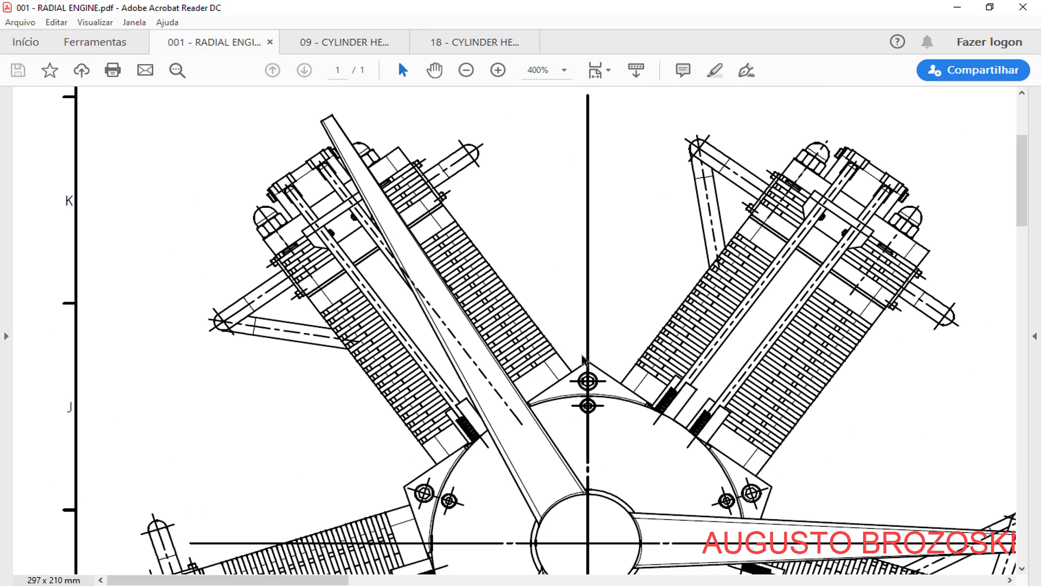
{"action": "left_click", "coordinate": [957, 9]}
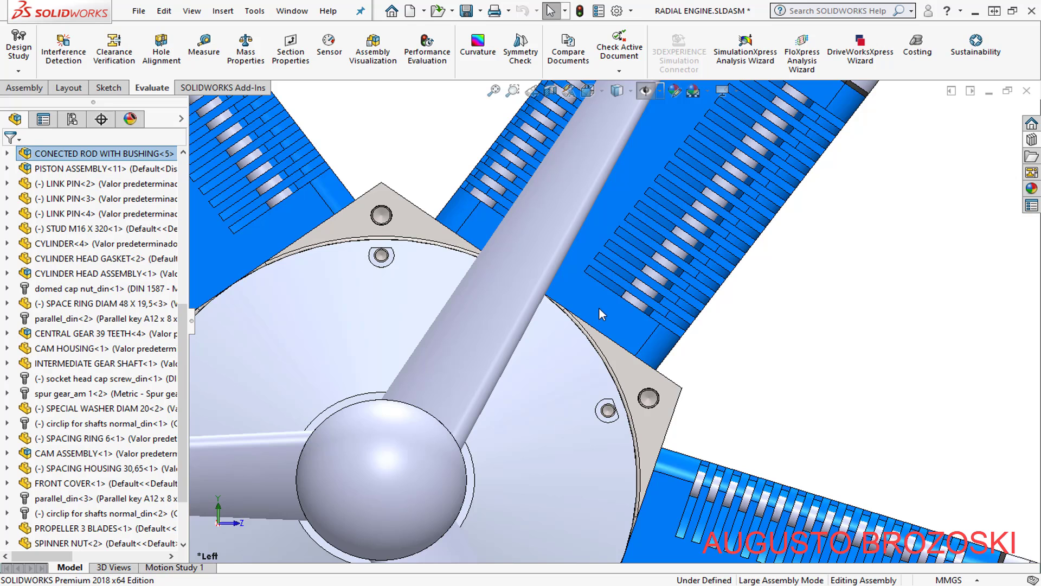
Save the modified RADIAL ENGINE assembly and switch to the isometric view
{"action": "left_click", "coordinate": [465, 11]}
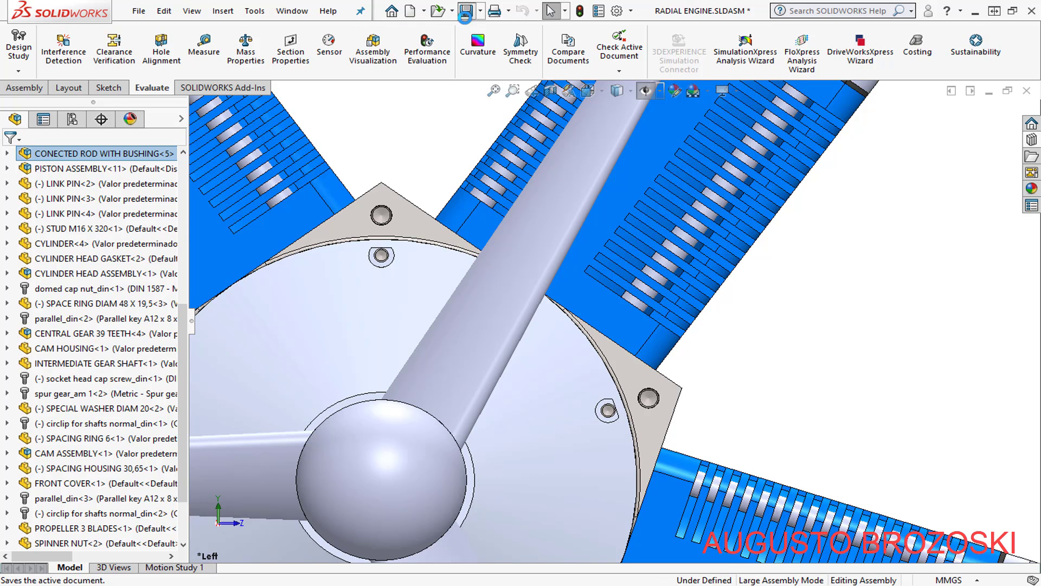
{"action": "left_click", "coordinate": [305, 209]}
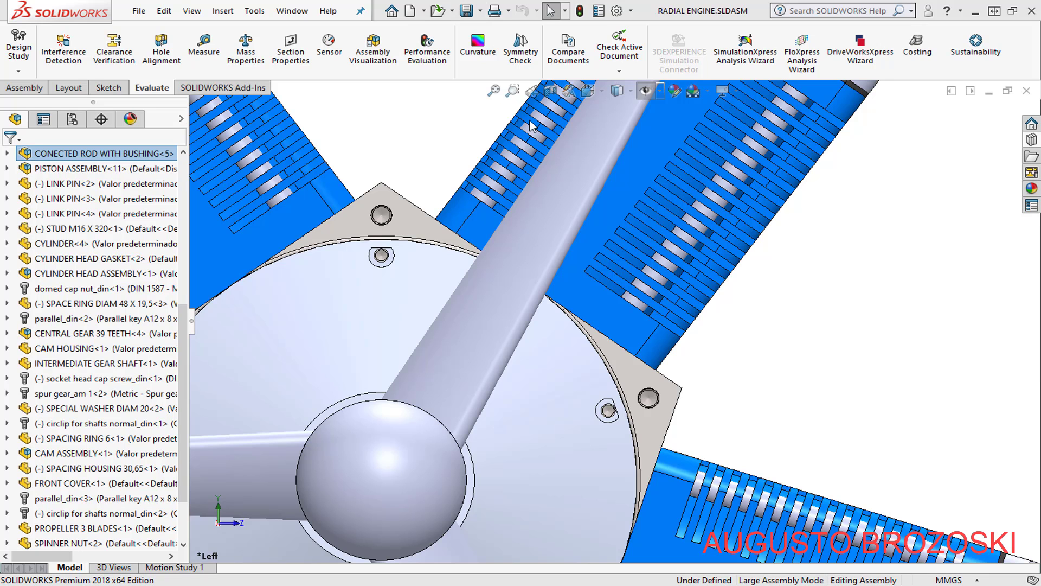
{"action": "left_click", "coordinate": [601, 93]}
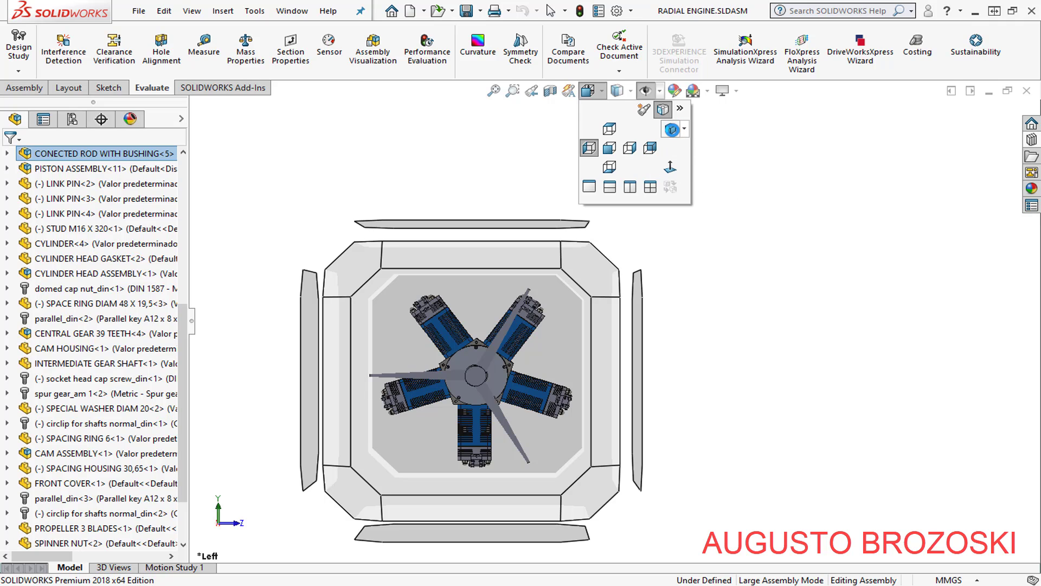
{"action": "left_click", "coordinate": [671, 130]}
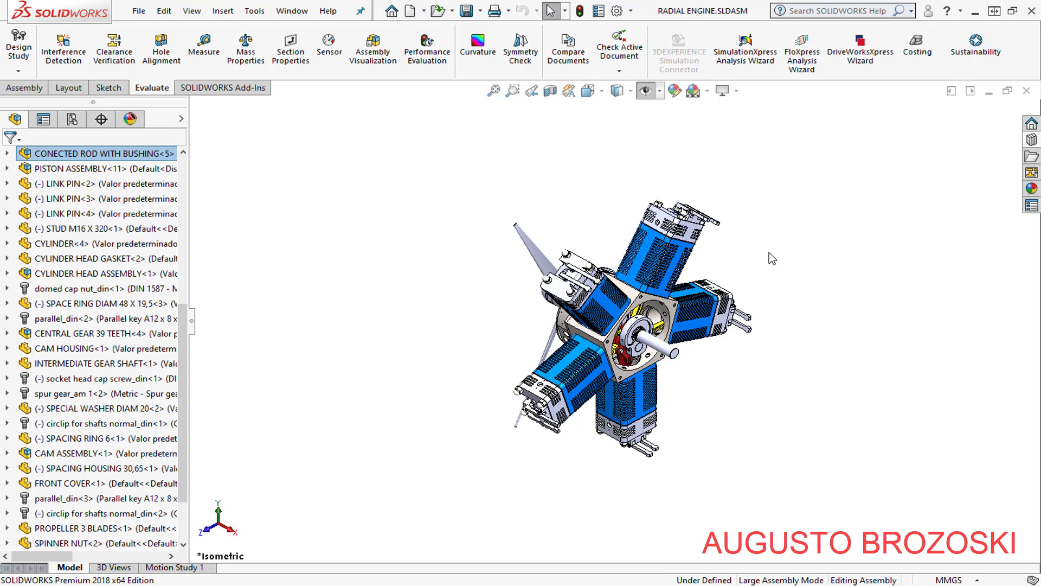
Zoom and orbit to inspect the rocker arms under the cylinder heads
{"action": "scroll", "coordinate": [744, 263], "scroll_direction": "down", "scroll_amount": 1}
{"action": "scroll", "coordinate": [684, 507], "scroll_direction": "down", "scroll_amount": 2}
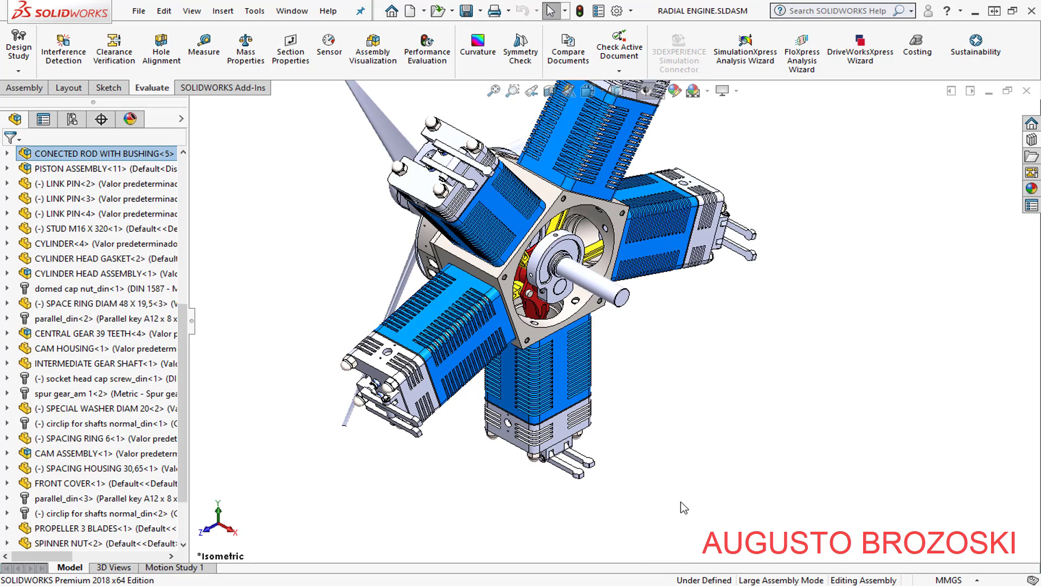
{"action": "scroll", "coordinate": [540, 490], "scroll_direction": "down", "scroll_amount": 1}
{"action": "scroll", "coordinate": [599, 444], "scroll_direction": "down", "scroll_amount": 1}
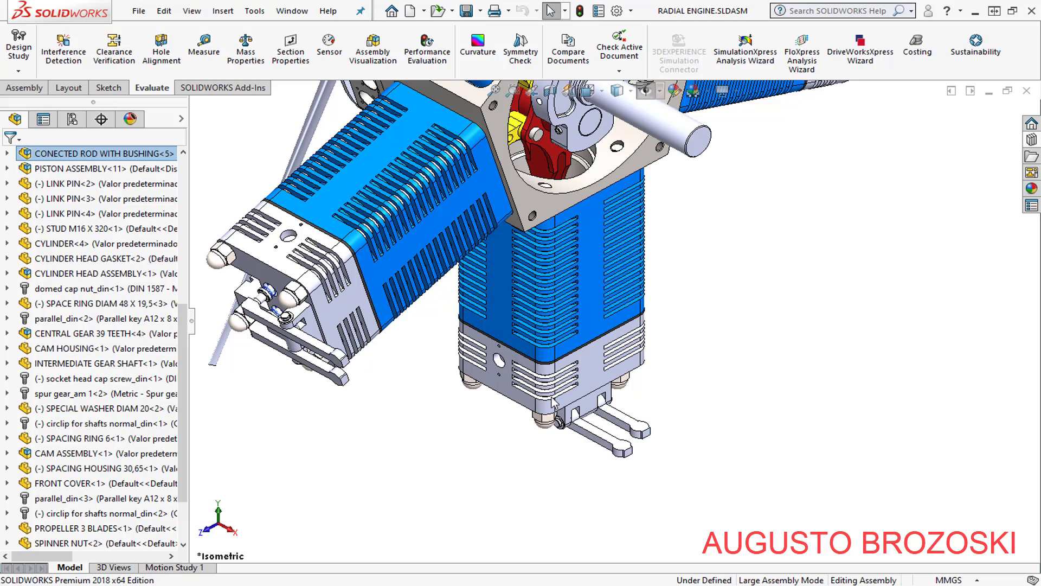
{"action": "middle_click_drag", "start_coordinate": [561, 365], "coordinate": [518, 499]}
{"action": "scroll", "coordinate": [518, 499], "scroll_direction": "down", "scroll_amount": 2}
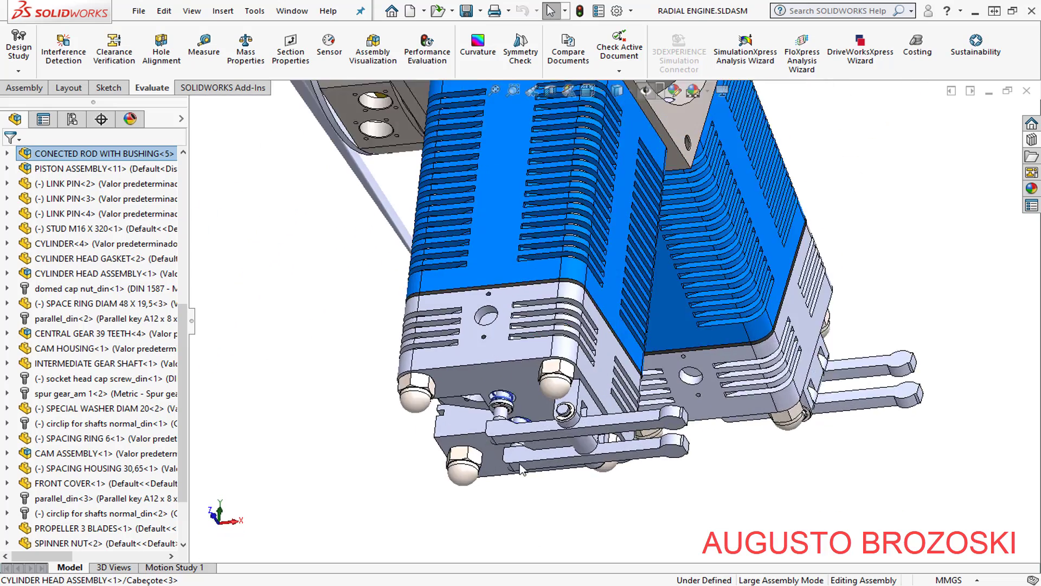
{"action": "scroll", "coordinate": [540, 428], "scroll_direction": "down", "scroll_amount": 2}
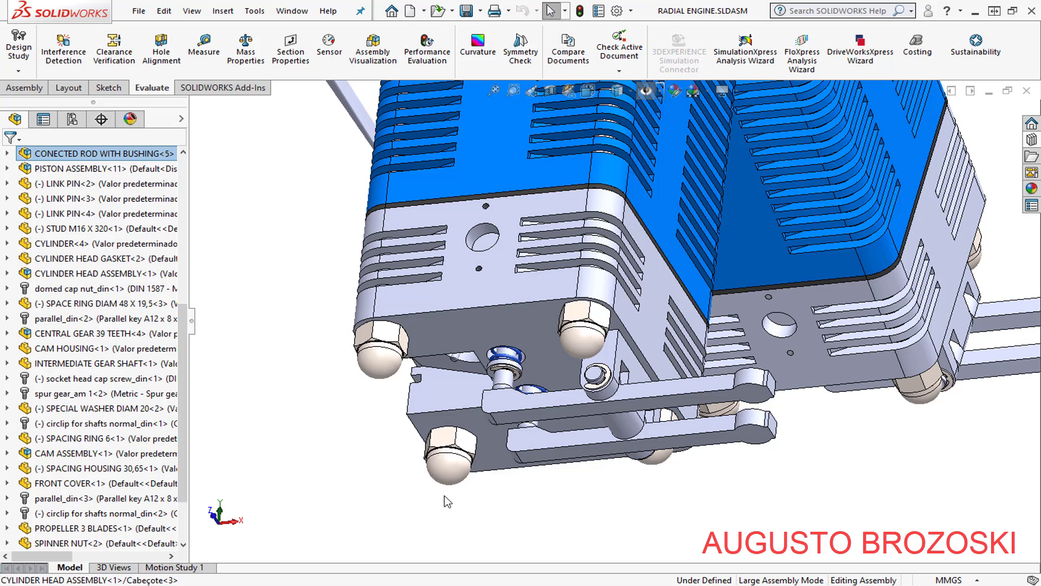
Switch to CYLINDER HEAD ASSEMBLY.SLDASM, then to CYLINDER HEAD ASSEMBLY 1.SLDASM, via Window
{"action": "left_click", "coordinate": [291, 11]}
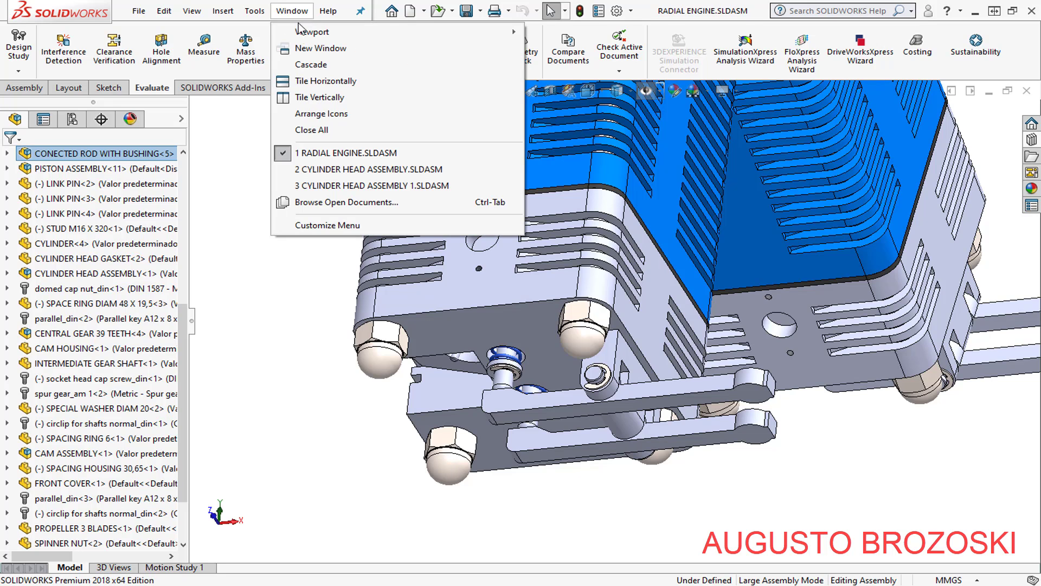
{"action": "left_click", "coordinate": [333, 169]}
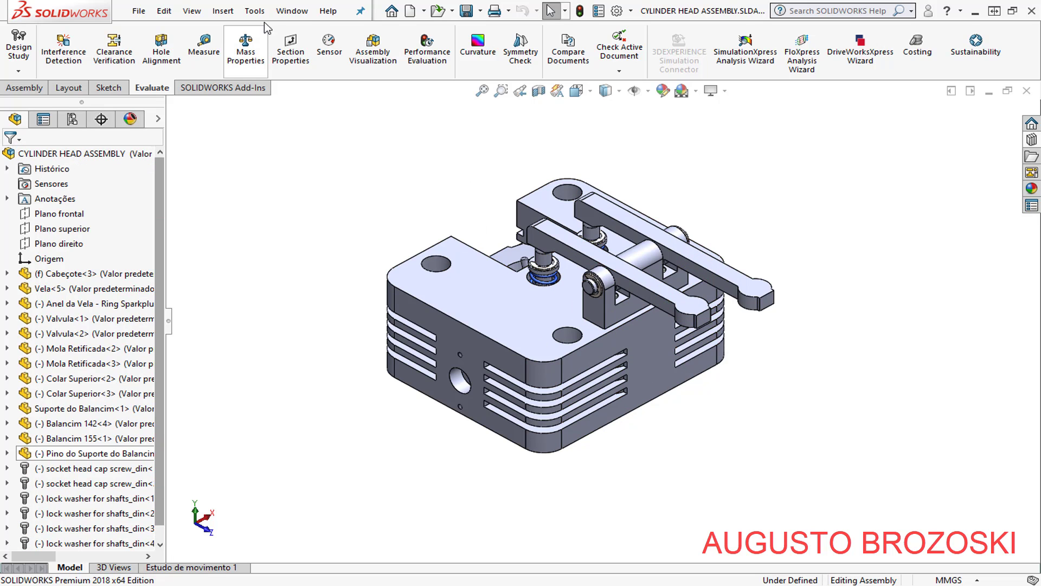
{"action": "left_click", "coordinate": [289, 13]}
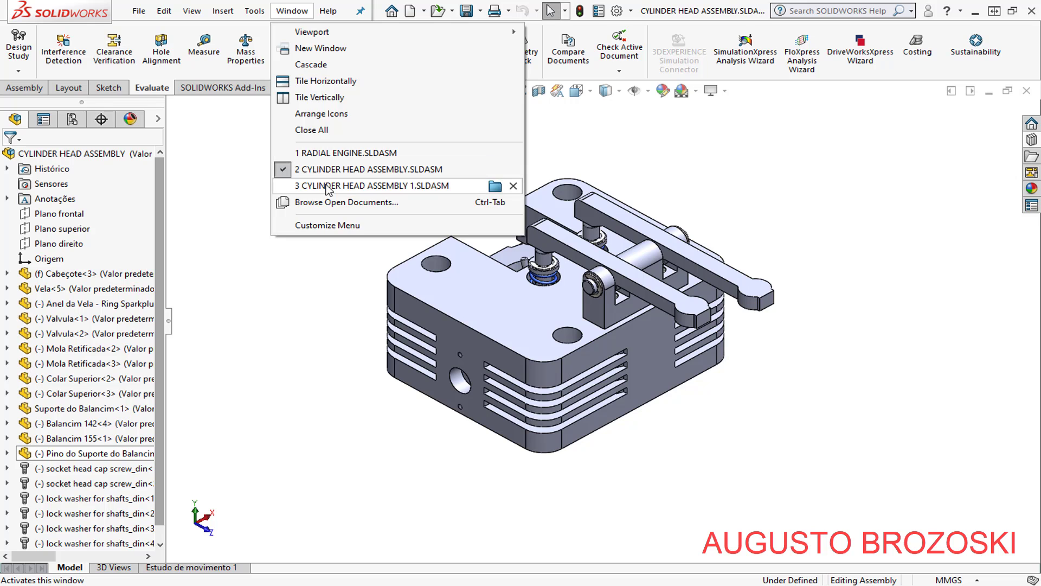
{"action": "left_click", "coordinate": [488, 185]}
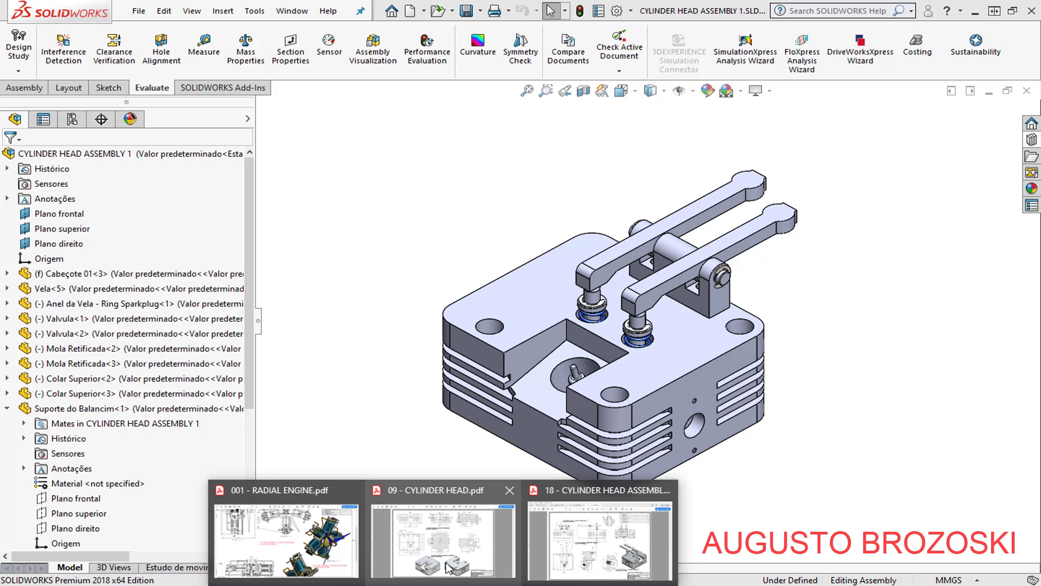
View the 18 - CYLINDER HEAD ASSEMBLY.pdf drawing in Acrobat, then minimise it
{"action": "left_click", "coordinate": [561, 546]}
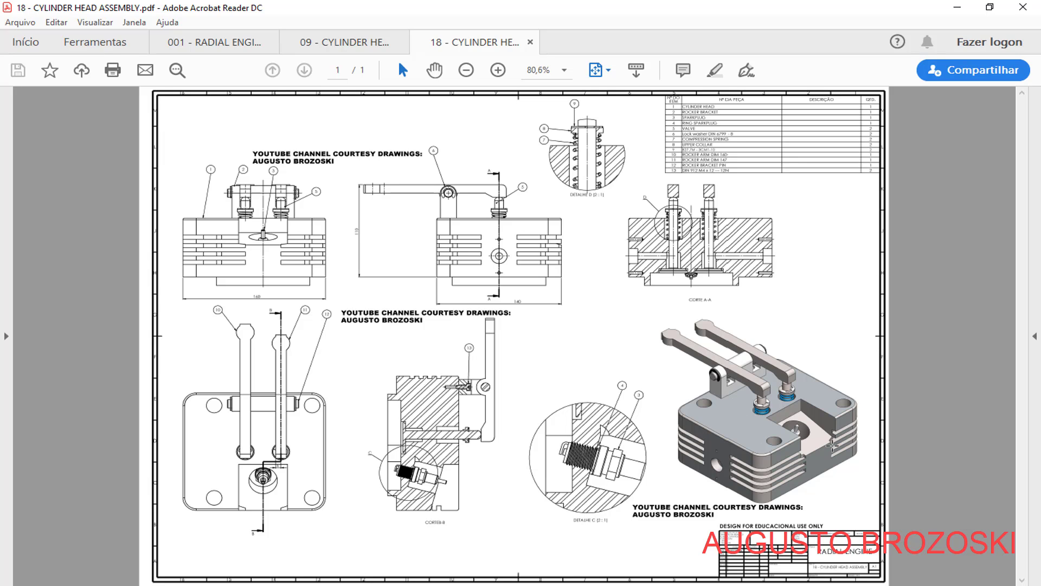
{"action": "left_click", "coordinate": [957, 7]}
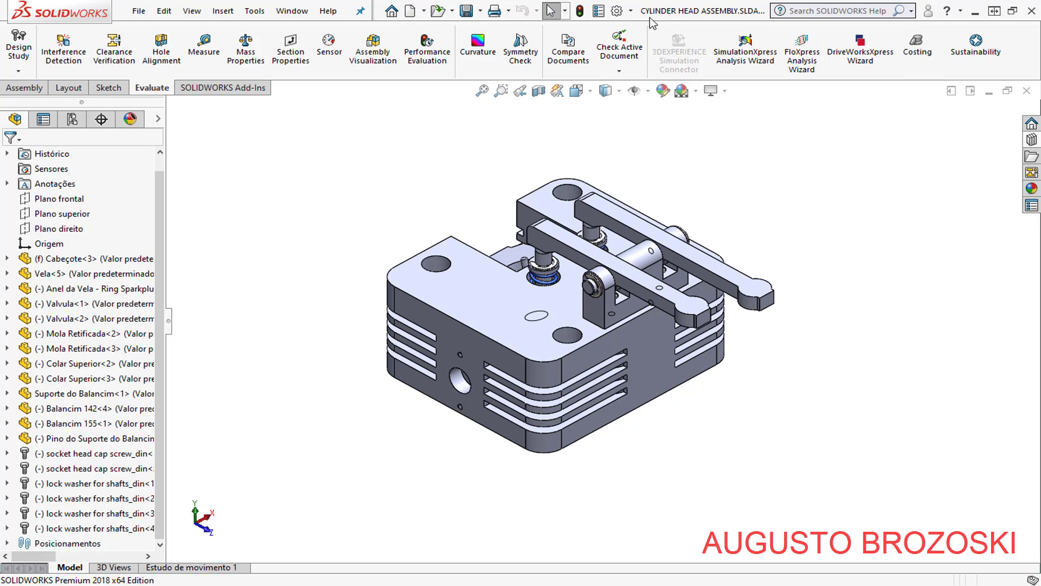
Open Cabeçote<3> from the assembly as the Cabecote.SLDPRT part
{"action": "left_click", "coordinate": [66, 260]}
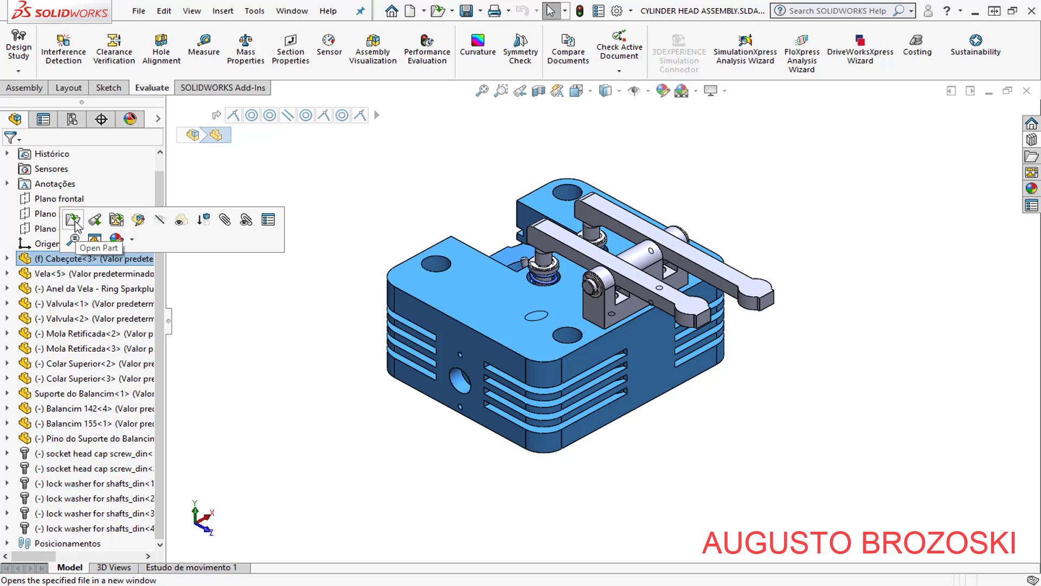
{"action": "left_click", "coordinate": [75, 222]}
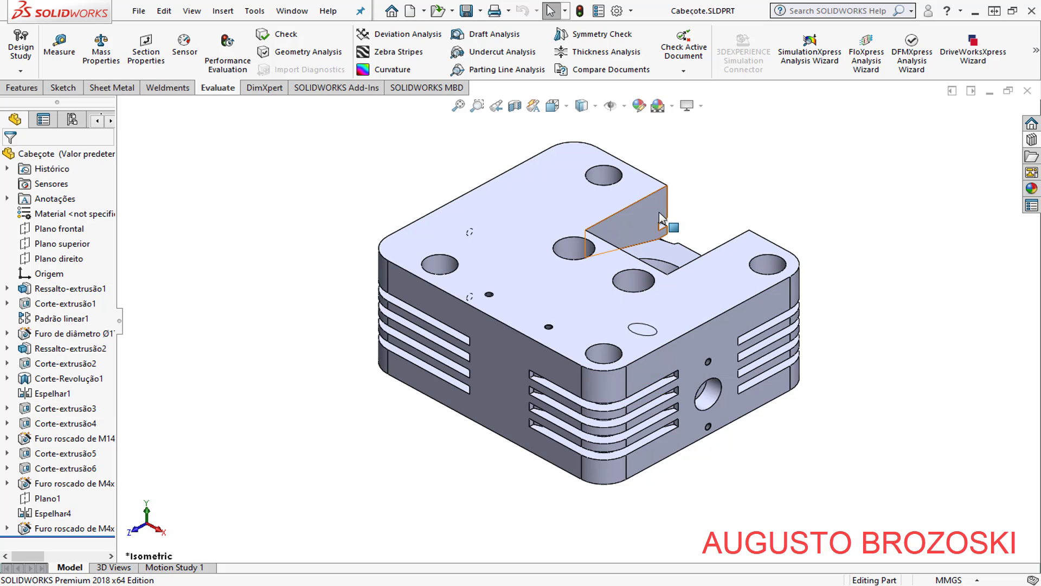
Open sketch Esboço18 under Corte-extrusão3 for editing
{"action": "left_click", "coordinate": [8, 408]}
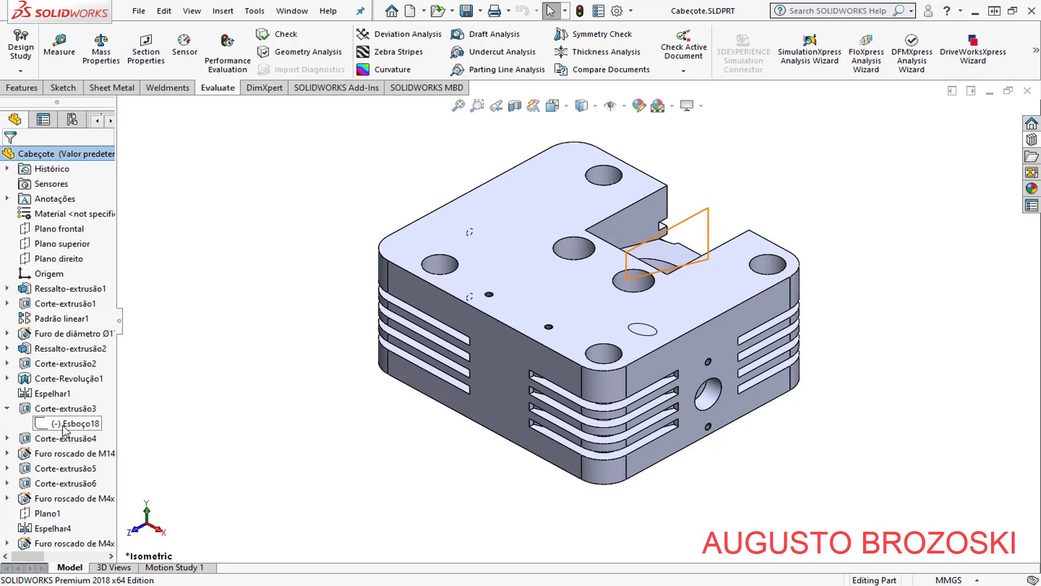
{"action": "left_click", "coordinate": [63, 424]}
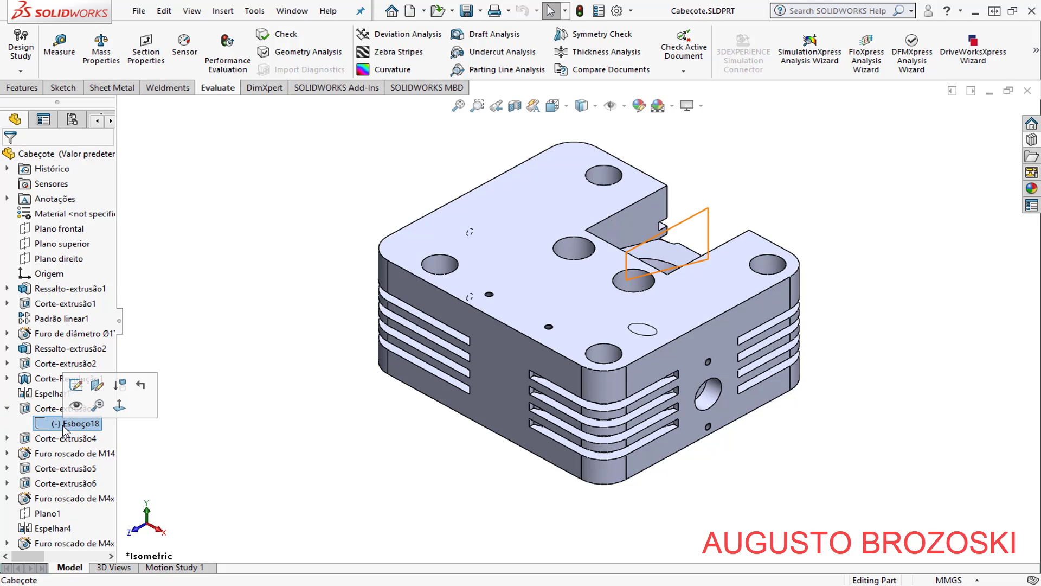
{"action": "left_click", "coordinate": [76, 385]}
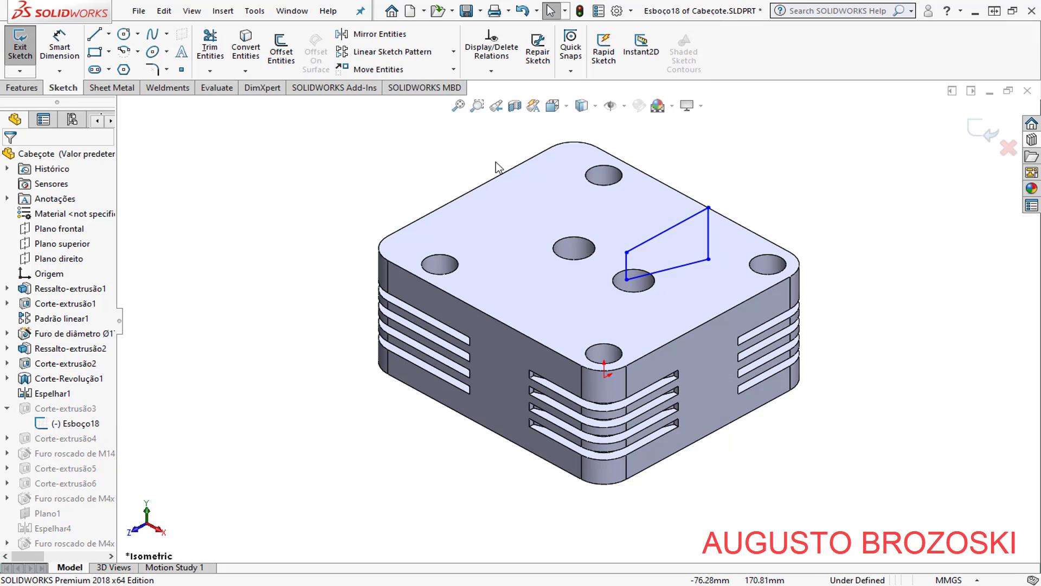
Display the three primary planes and start Mirror Entities
{"action": "left_click", "coordinate": [625, 106]}
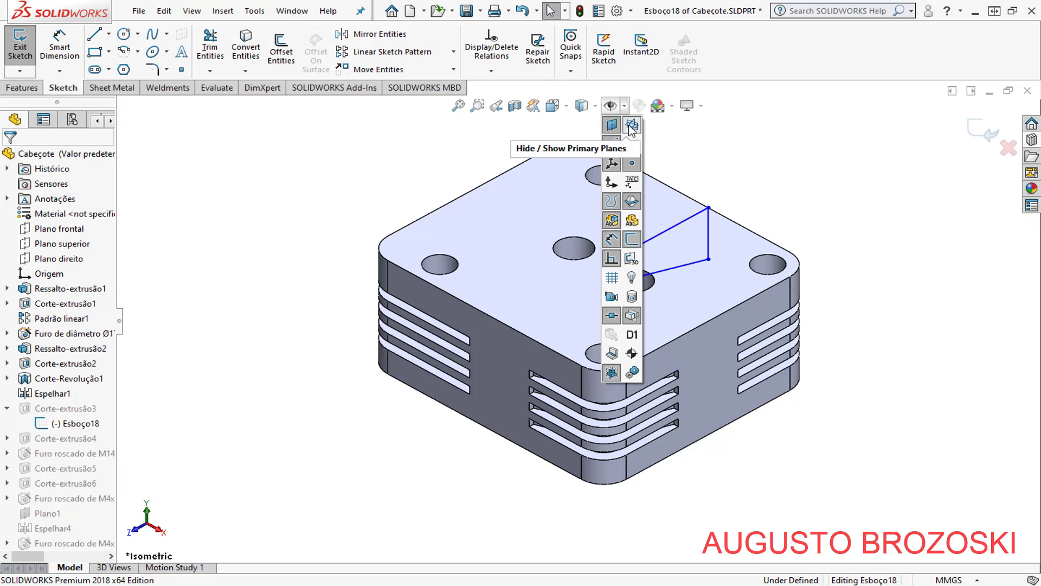
{"action": "left_click", "coordinate": [632, 125]}
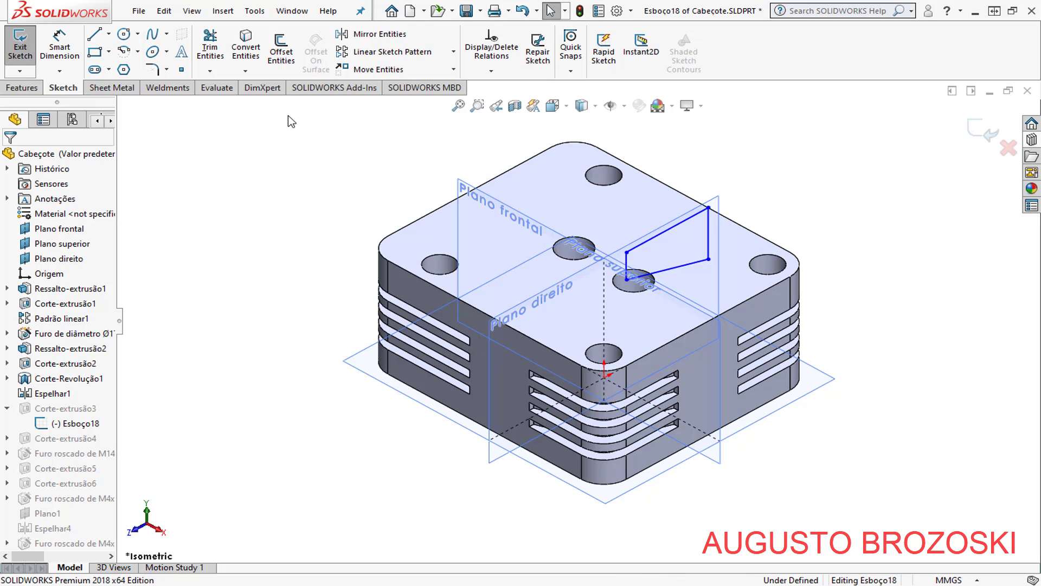
{"action": "left_click", "coordinate": [374, 36]}
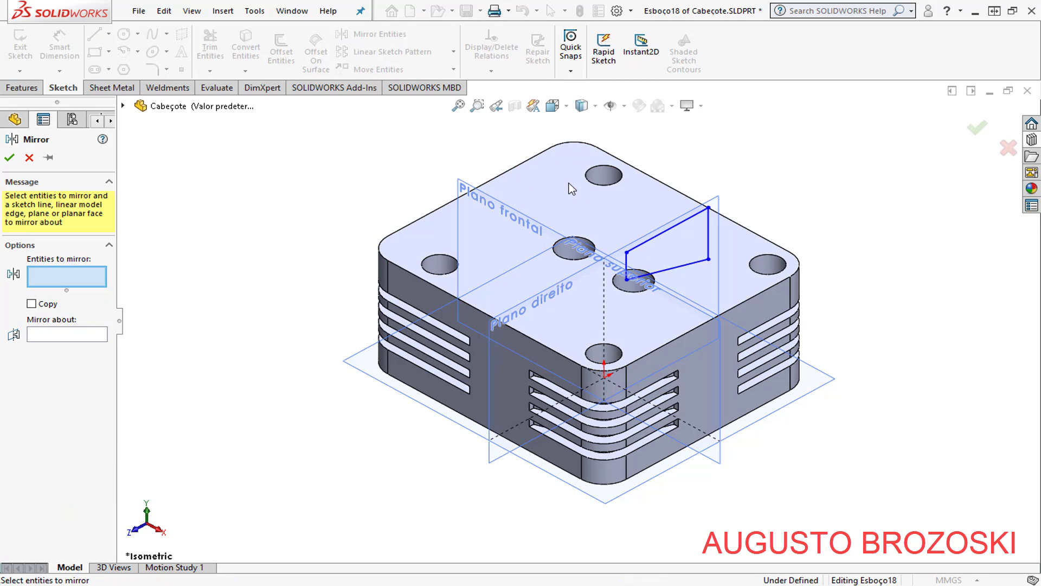
Mirror Lines 12–15 about Plano frontal without copying, then exit the sketch
{"action": "left_click_drag", "start_coordinate": [721, 293], "coordinate": [646, 225]}
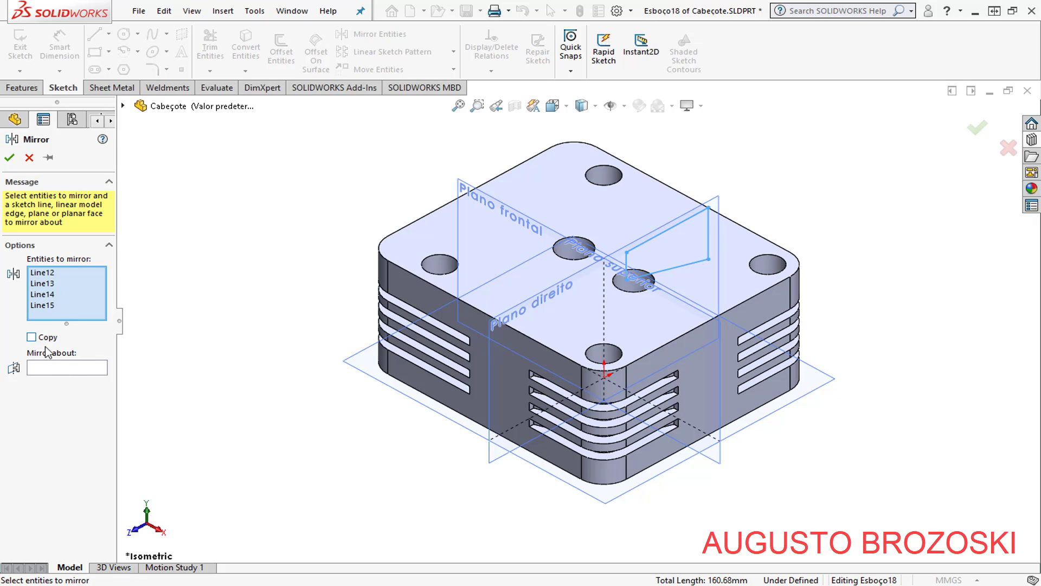
{"action": "left_click", "coordinate": [63, 373]}
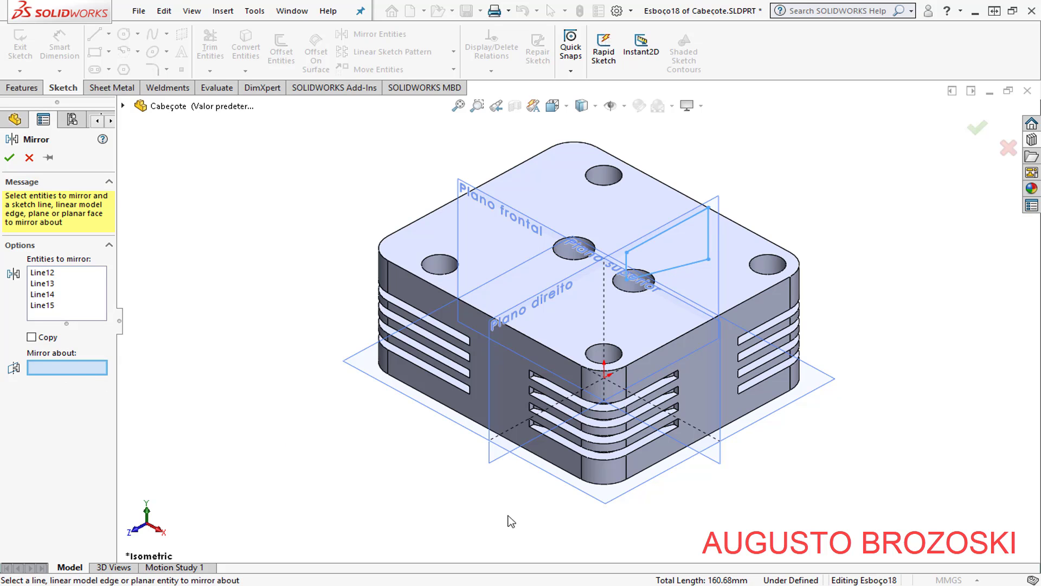
{"action": "left_click", "coordinate": [724, 462]}
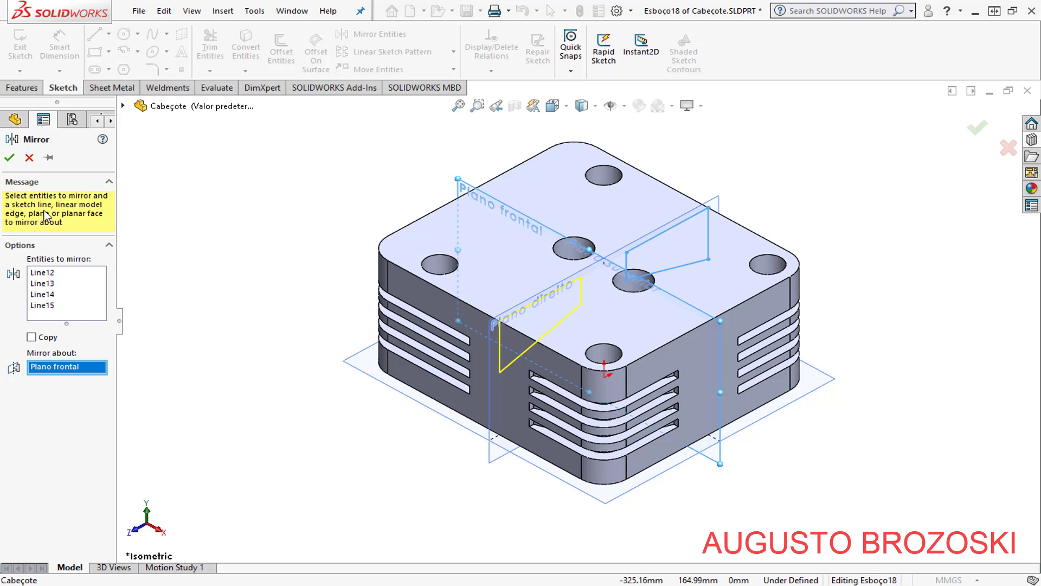
{"action": "left_click", "coordinate": [10, 158]}
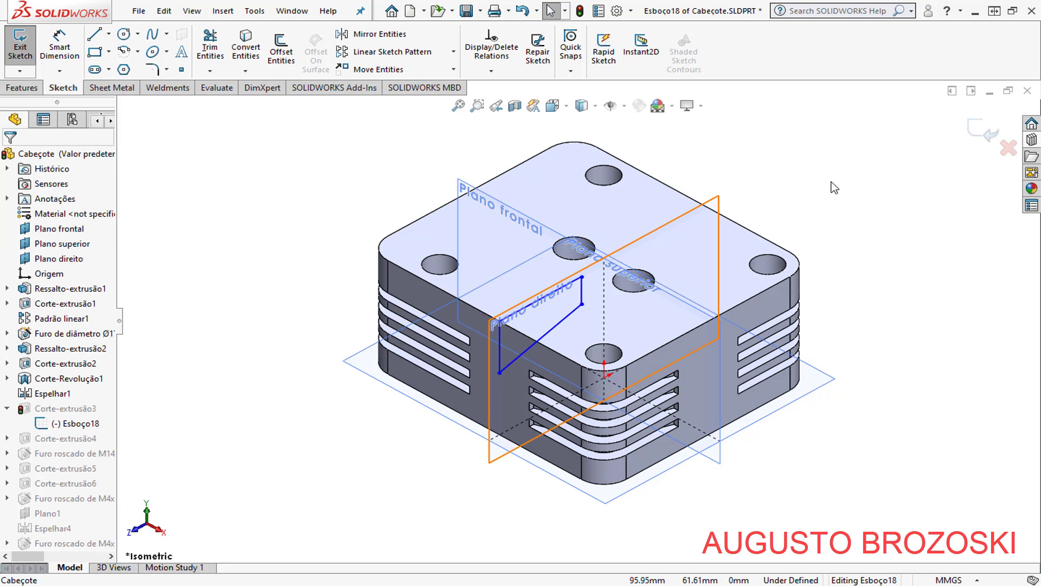
{"action": "left_click", "coordinate": [985, 140]}
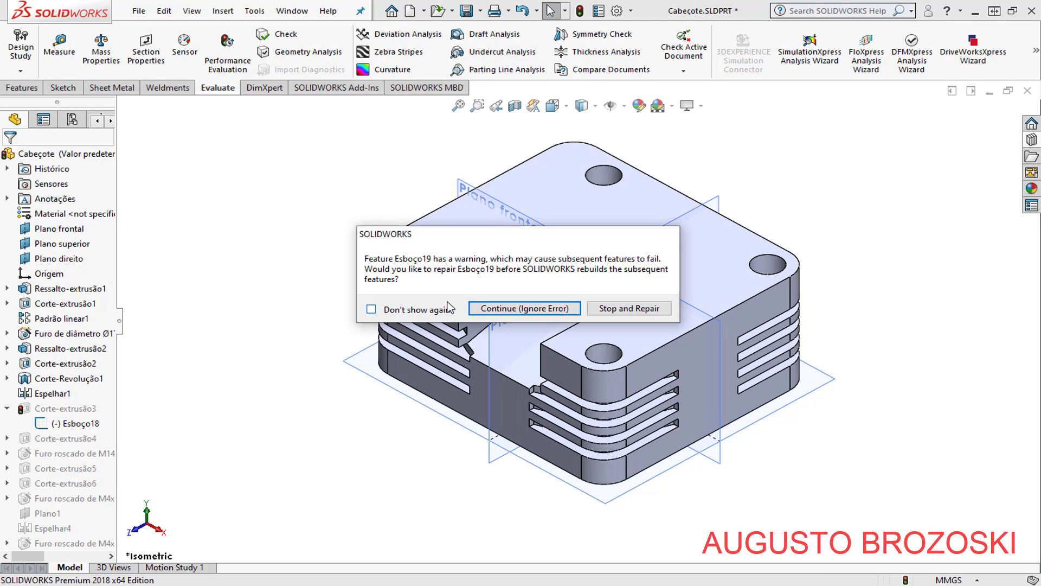
Ignore the rebuild error, close What's Wrong, and select Esboço19 under Corte-extrusão4
{"action": "left_click", "coordinate": [524, 309]}
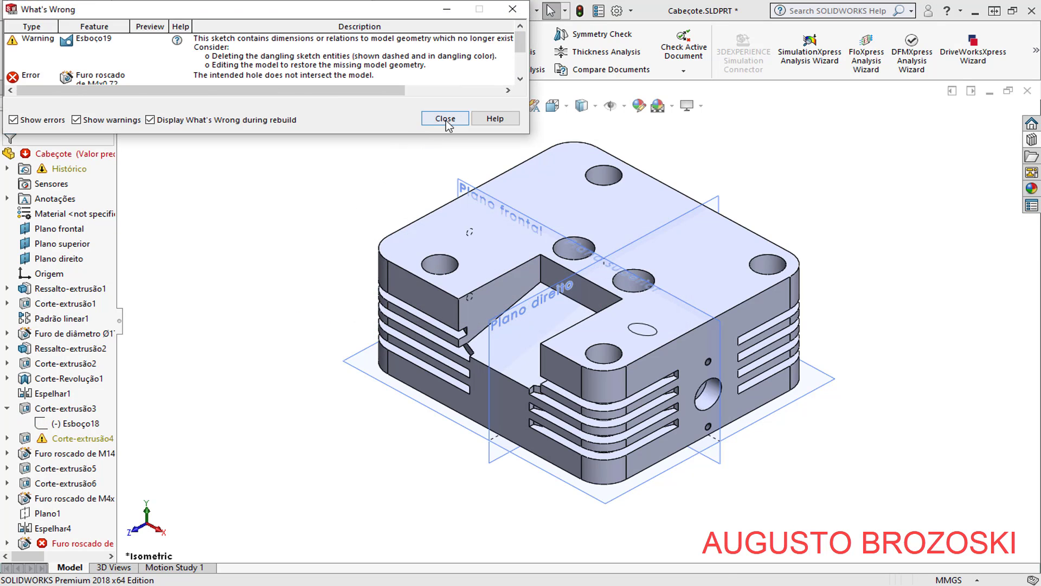
{"action": "left_click", "coordinate": [445, 119]}
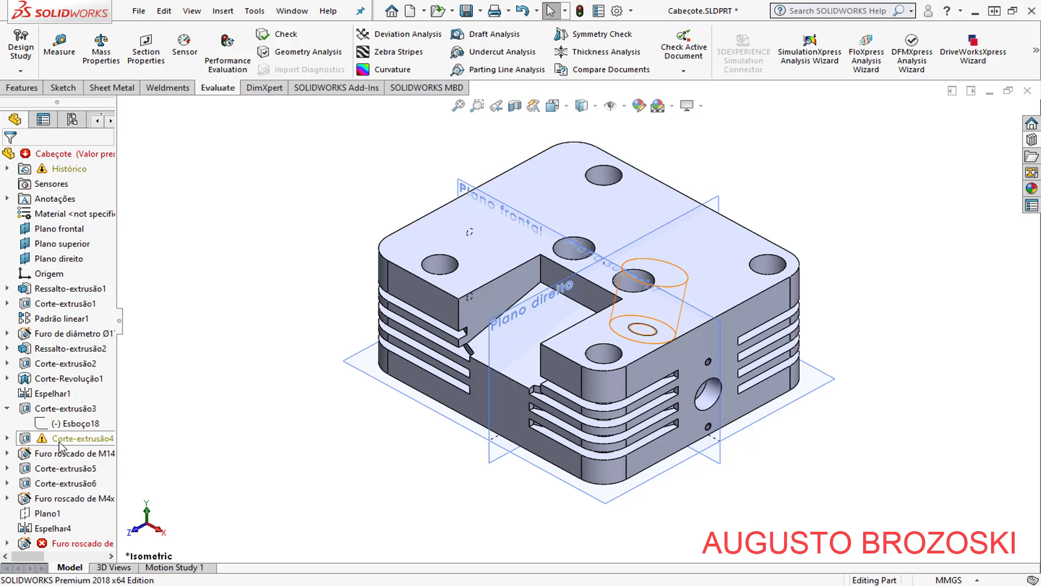
{"action": "left_click", "coordinate": [7, 438]}
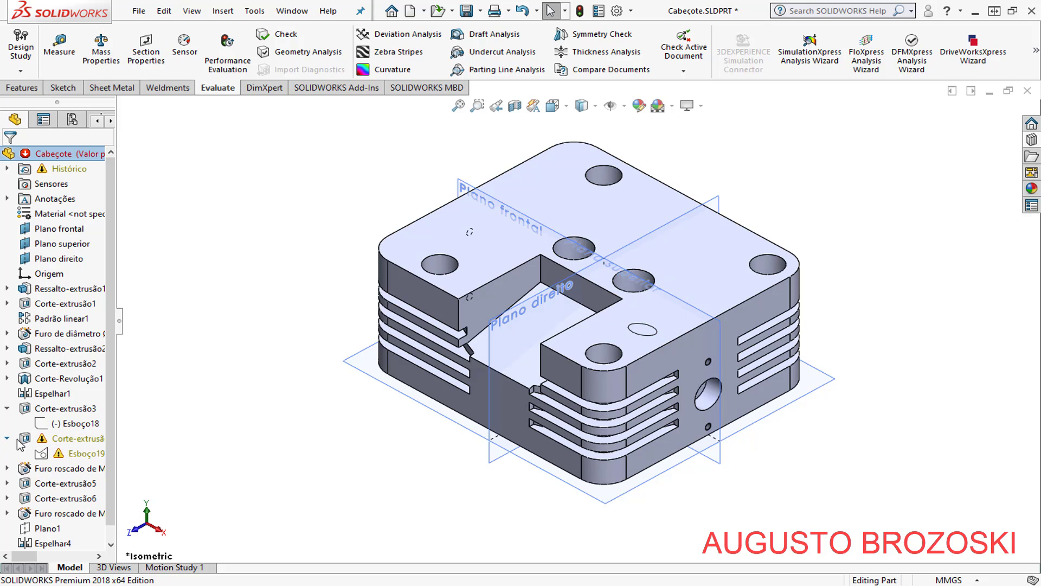
{"action": "mouse_move", "coordinate": [82, 453]}
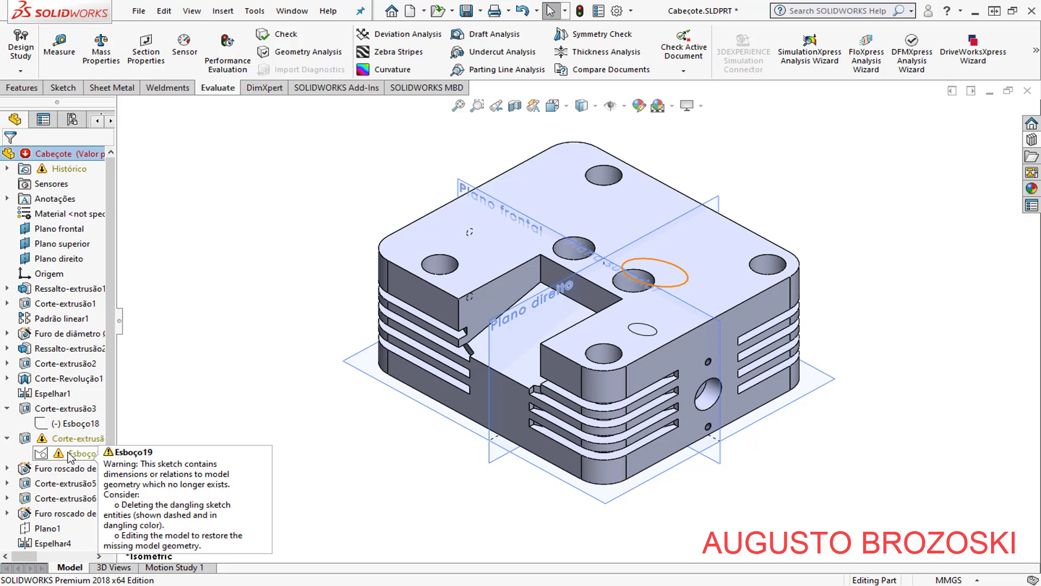
{"action": "left_click", "coordinate": [69, 453]}
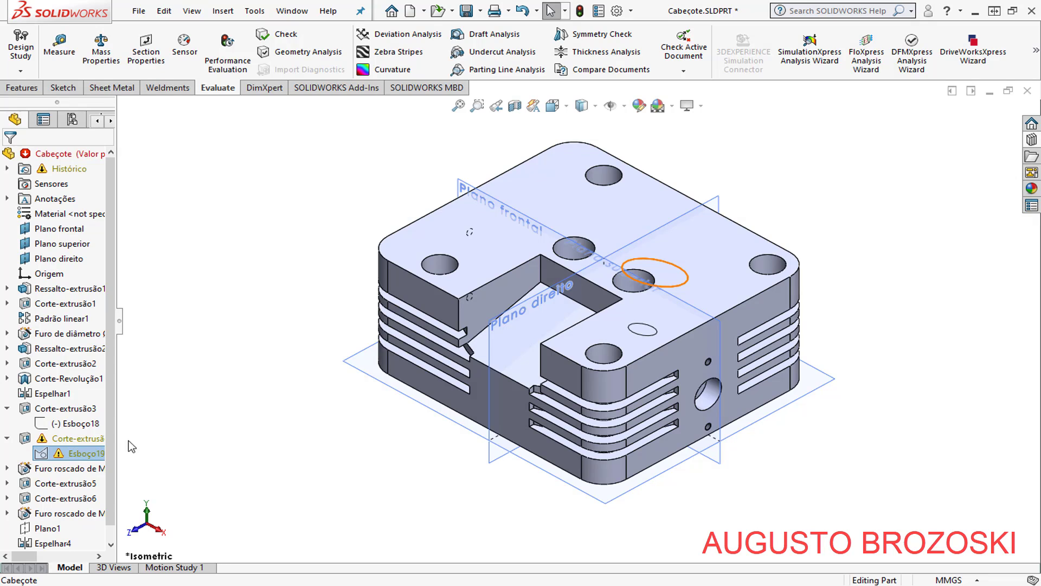
Check Plano superior and the slot face, then open Esboço19 for editing
{"action": "right_click", "coordinate": [63, 456]}
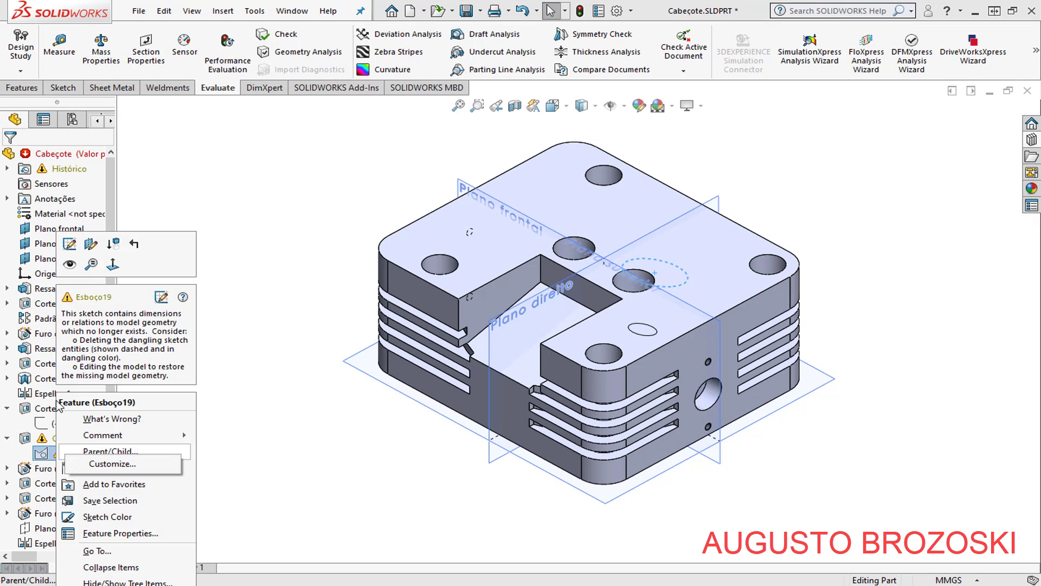
{"action": "left_click", "coordinate": [91, 246]}
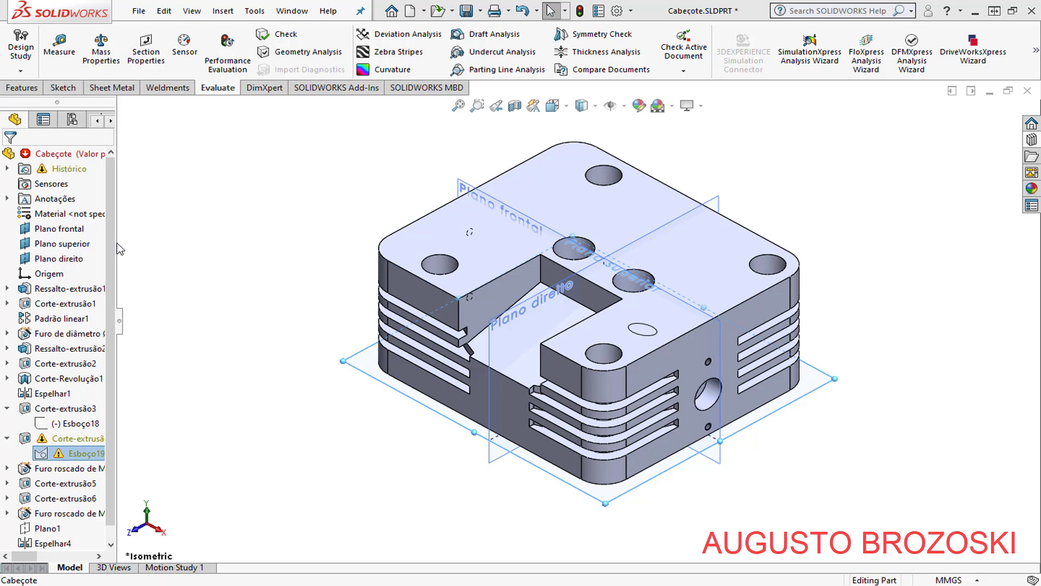
{"action": "left_click", "coordinate": [519, 333]}
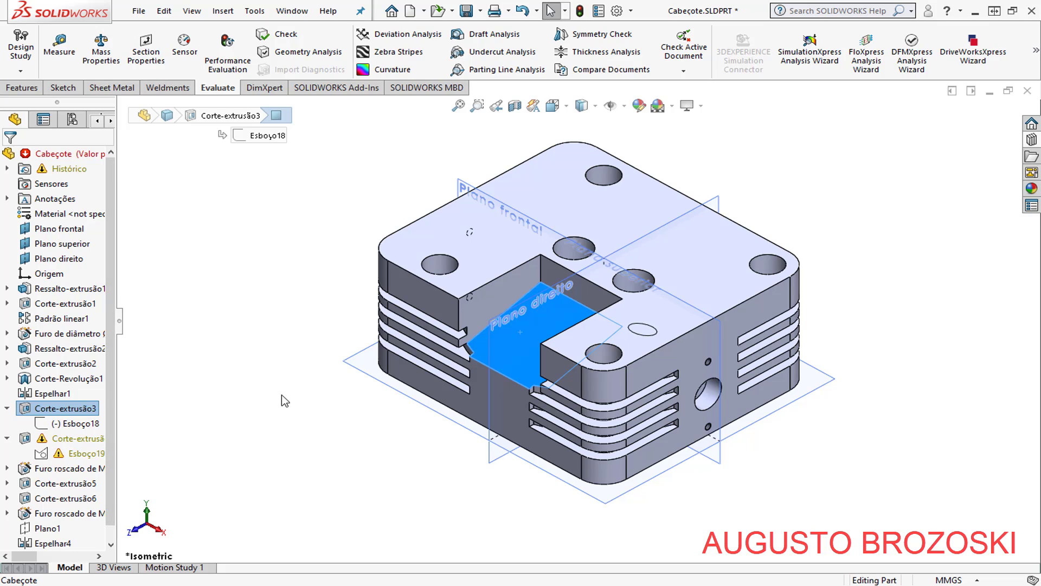
{"action": "left_click", "coordinate": [327, 402]}
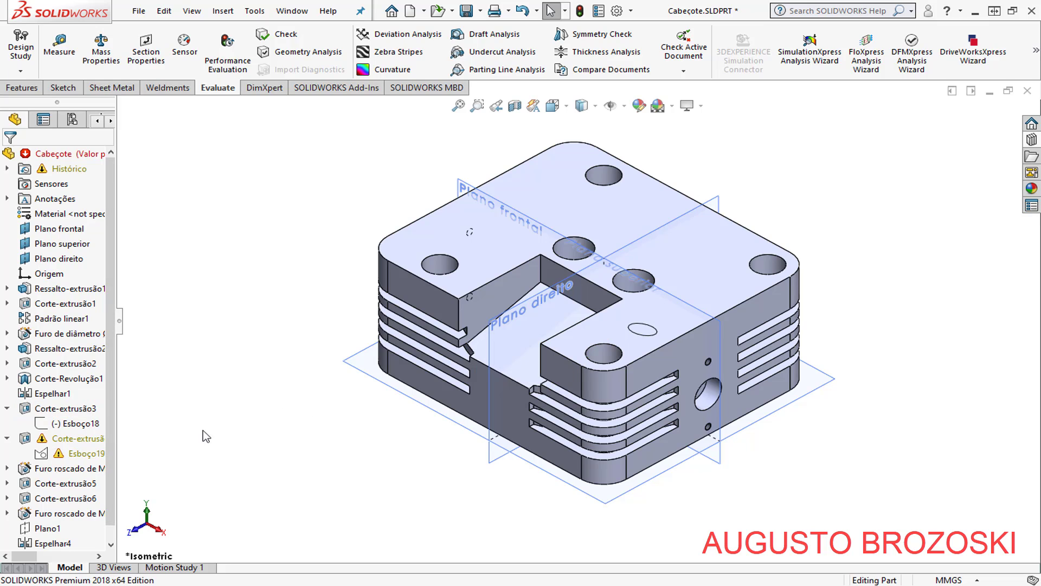
{"action": "left_click", "coordinate": [80, 454]}
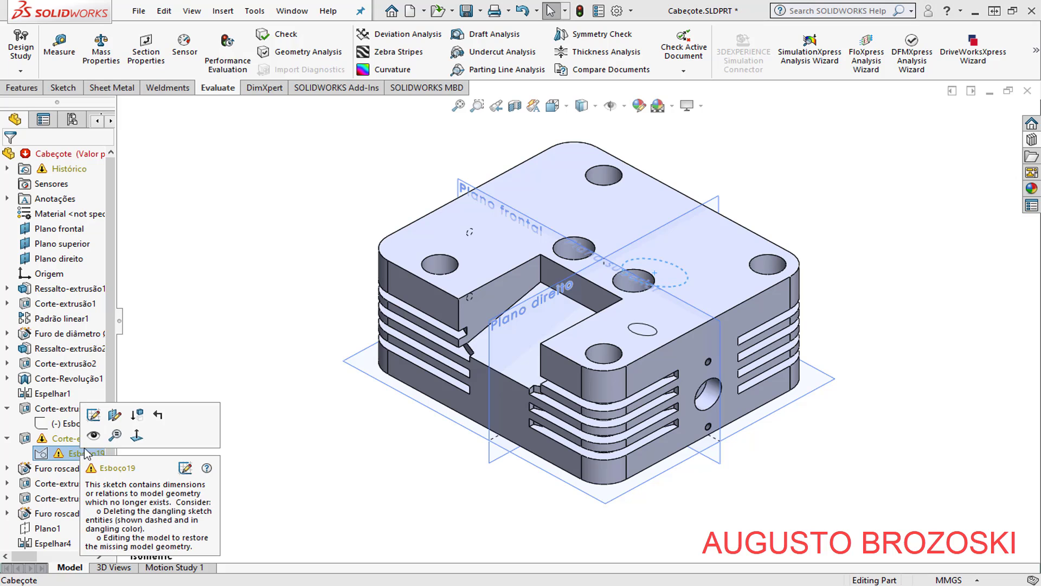
{"action": "left_click", "coordinate": [93, 416]}
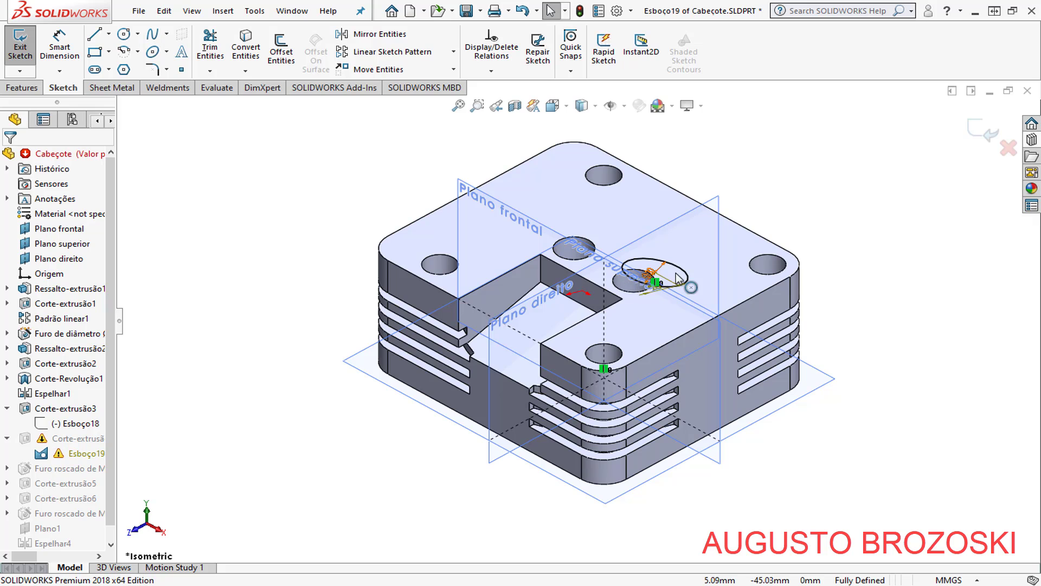
Delete the old 20 mm dimension and drag the Ø32 circle into the recessed pocket
{"action": "middle_click_drag", "start_coordinate": [655, 250], "coordinate": [635, 388]}
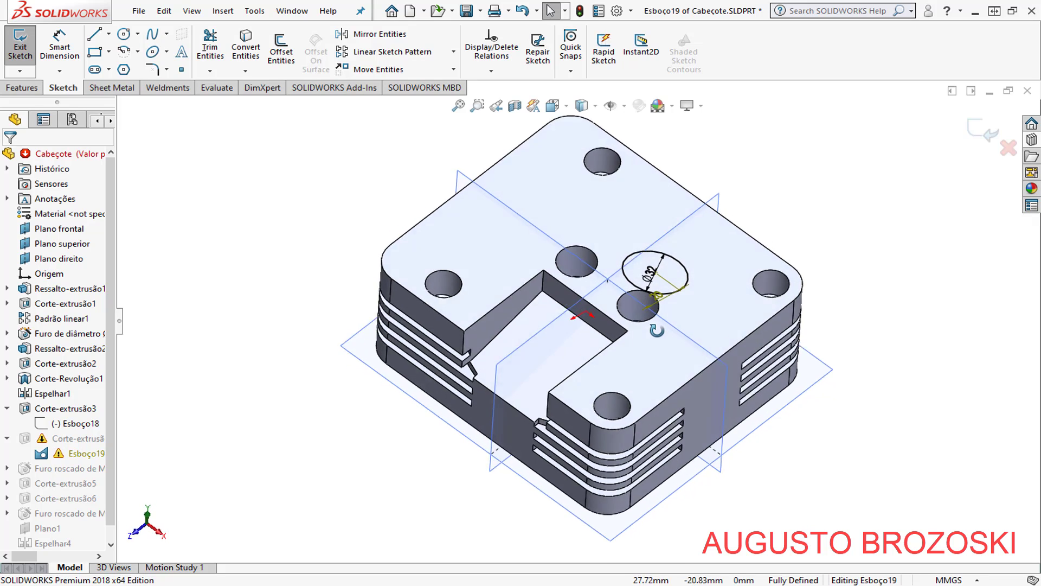
{"action": "scroll", "coordinate": [657, 346], "scroll_direction": "down", "scroll_amount": 2}
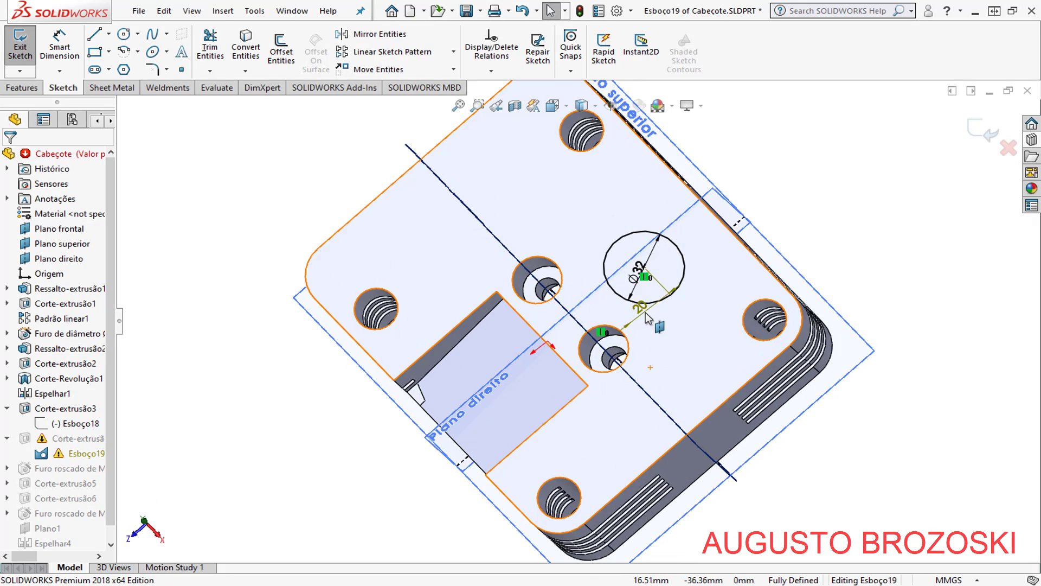
{"action": "left_click", "coordinate": [646, 318]}
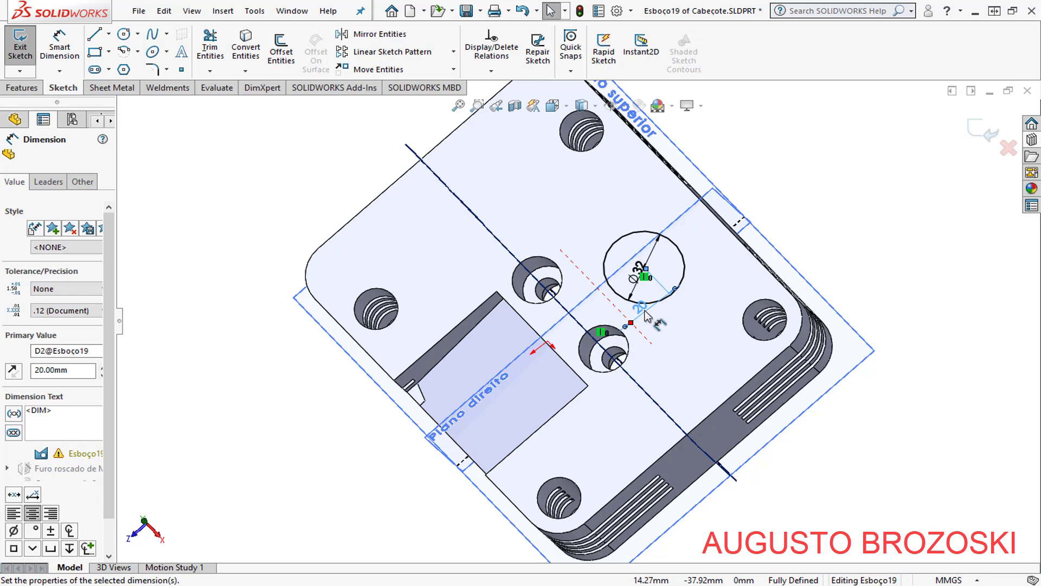
{"action": "key", "text": "Delete"}
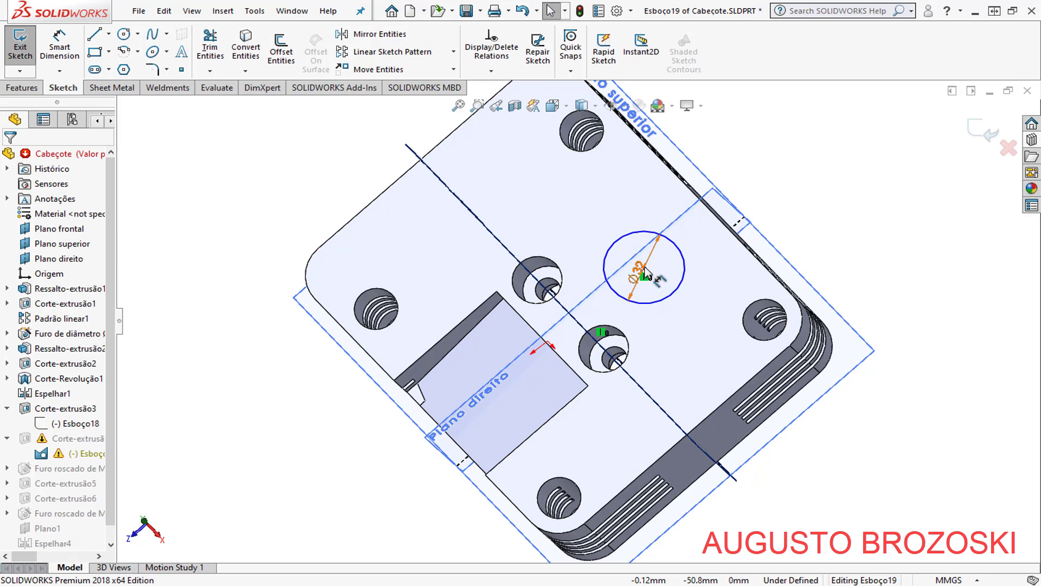
{"action": "scroll", "coordinate": [654, 277], "scroll_direction": "down", "scroll_amount": 3}
{"action": "scroll", "coordinate": [654, 277], "scroll_direction": "down", "scroll_amount": 1}
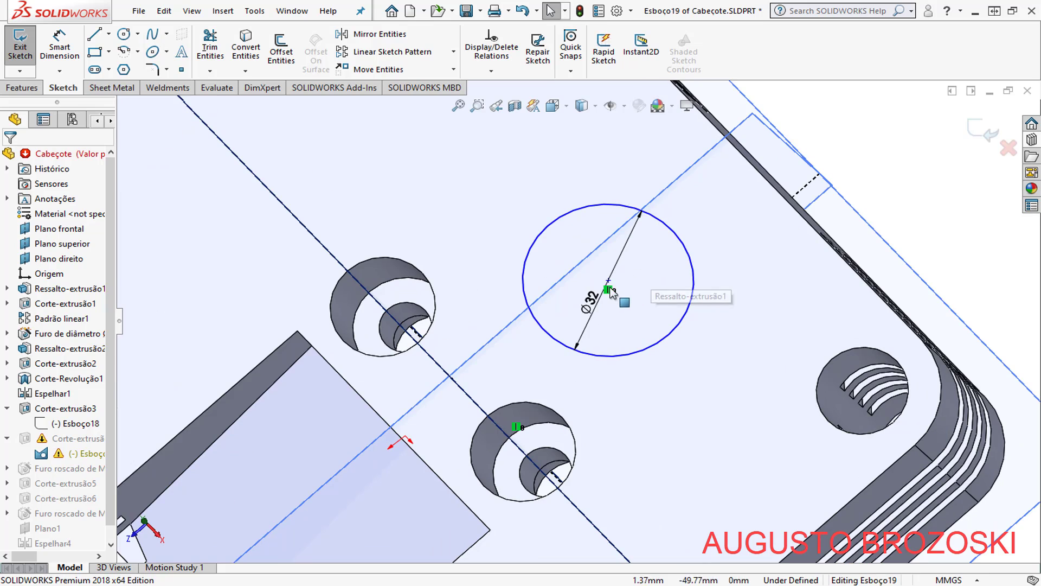
{"action": "left_click_drag", "start_coordinate": [609, 282], "coordinate": [282, 524]}
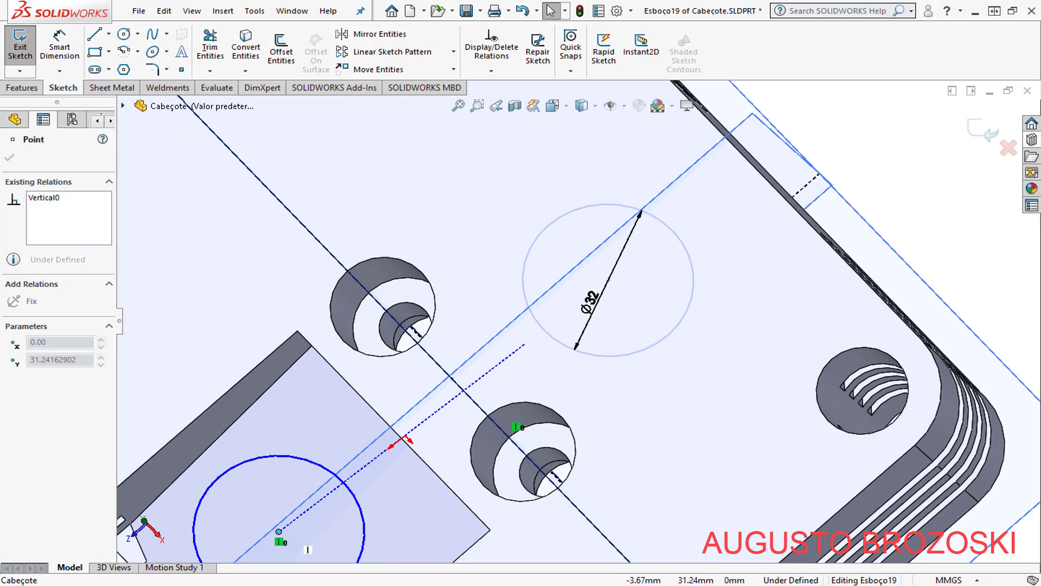
Dimension the circle centre 20 mm from the pocket edge, fully defining the sketch
{"action": "scroll", "coordinate": [483, 320], "scroll_direction": "up", "scroll_amount": 1}
{"action": "scroll", "coordinate": [482, 319], "scroll_direction": "up", "scroll_amount": 3}
{"action": "scroll", "coordinate": [482, 320], "scroll_direction": "up", "scroll_amount": 2}
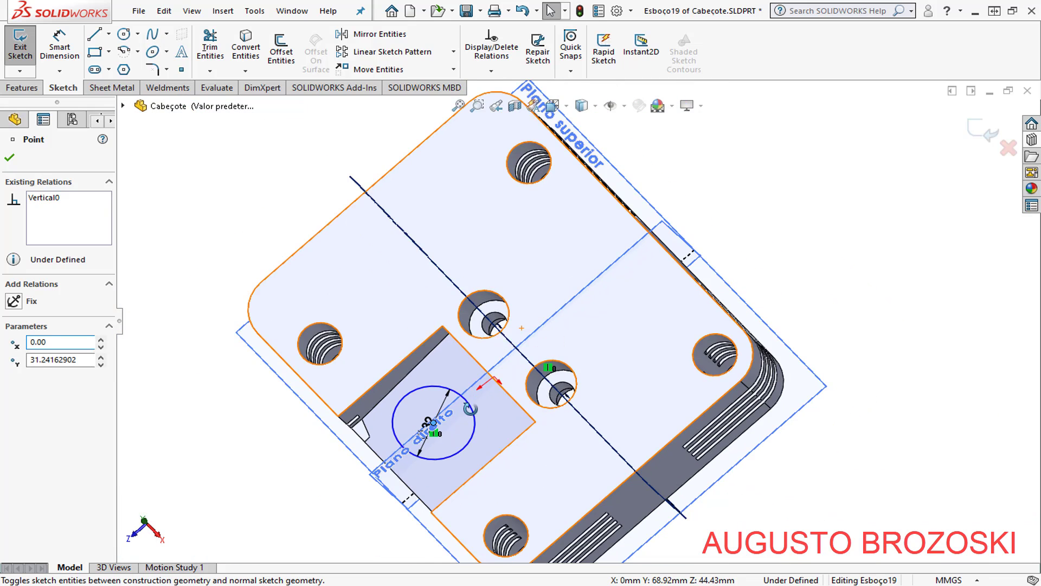
{"action": "middle_click_drag", "start_coordinate": [482, 323], "coordinate": [466, 389]}
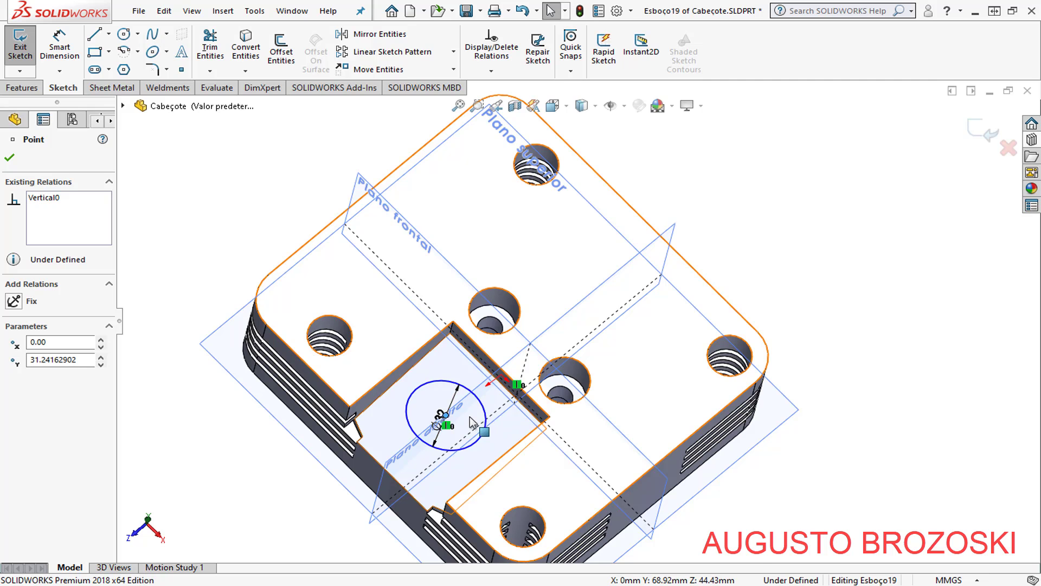
{"action": "scroll", "coordinate": [441, 426], "scroll_direction": "down", "scroll_amount": 4}
{"action": "scroll", "coordinate": [461, 379], "scroll_direction": "down", "scroll_amount": 1}
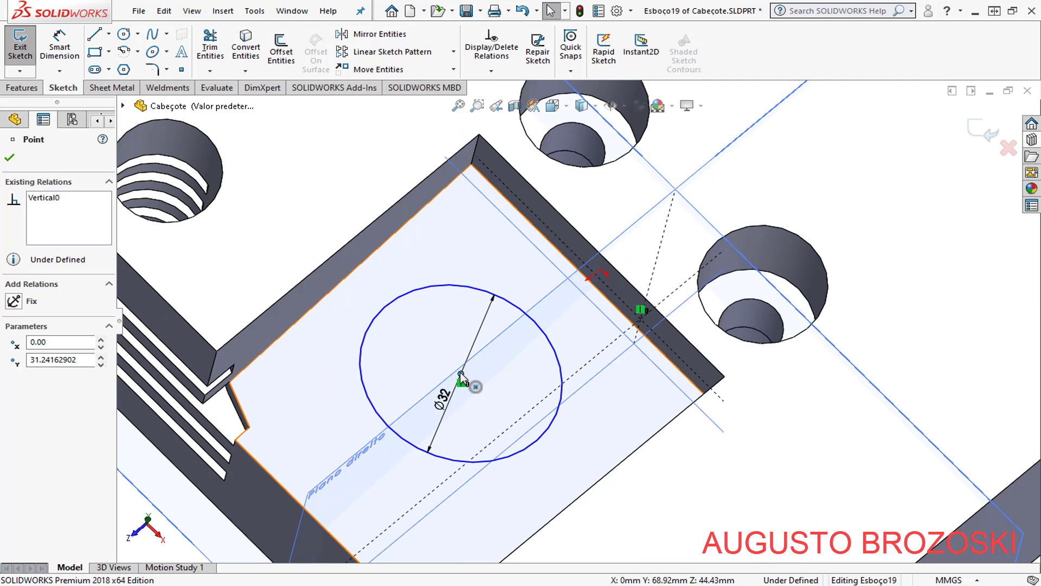
{"action": "key", "text": "d"}
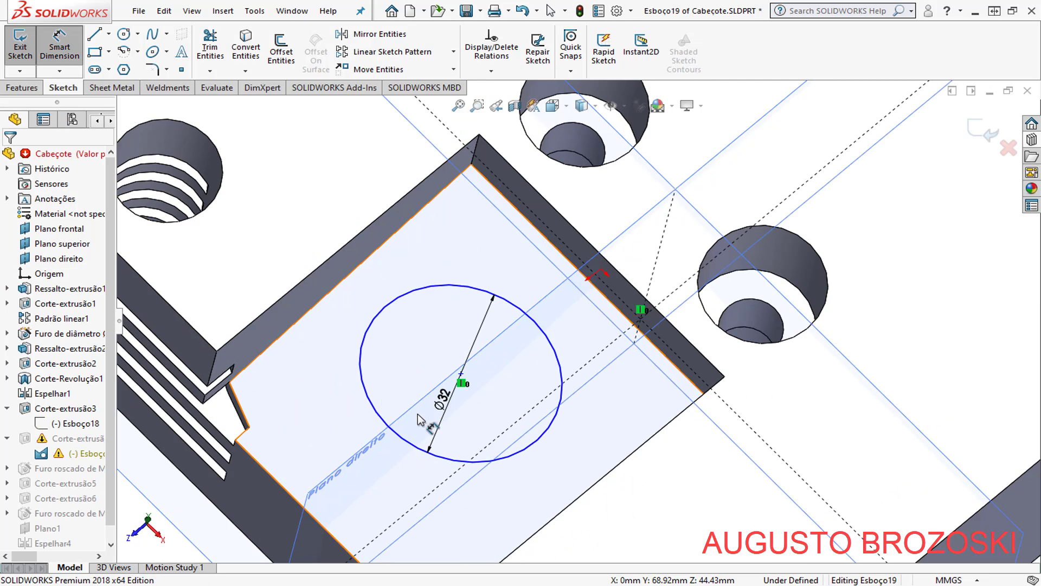
{"action": "left_click", "coordinate": [461, 374]}
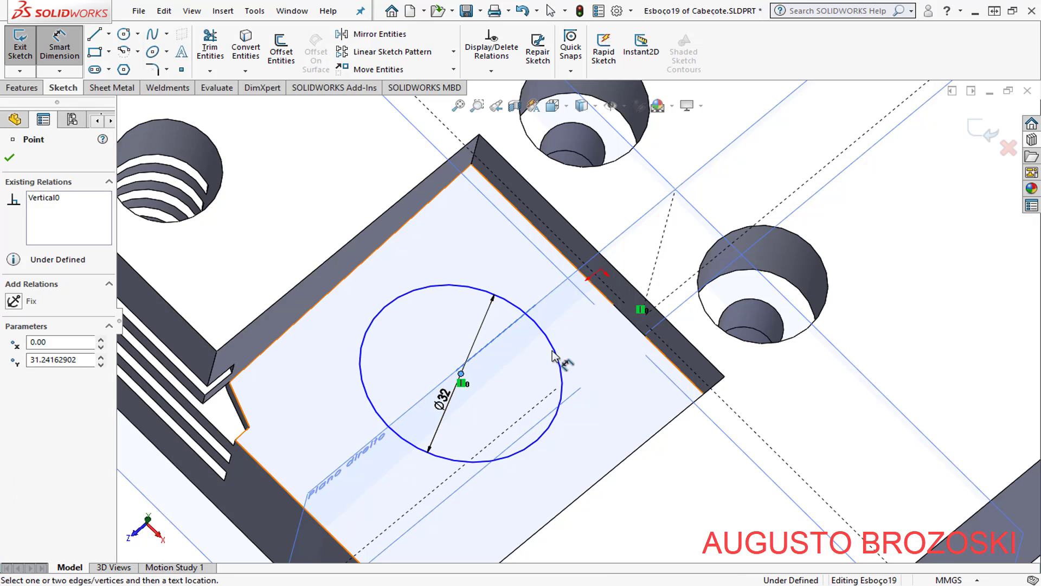
{"action": "left_click", "coordinate": [619, 312]}
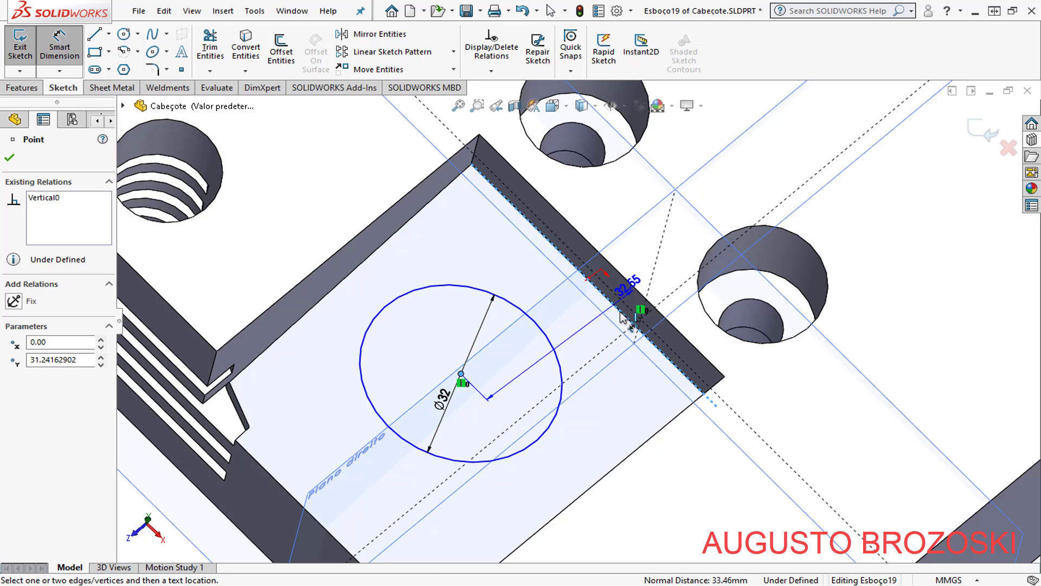
{"action": "left_click", "coordinate": [603, 418]}
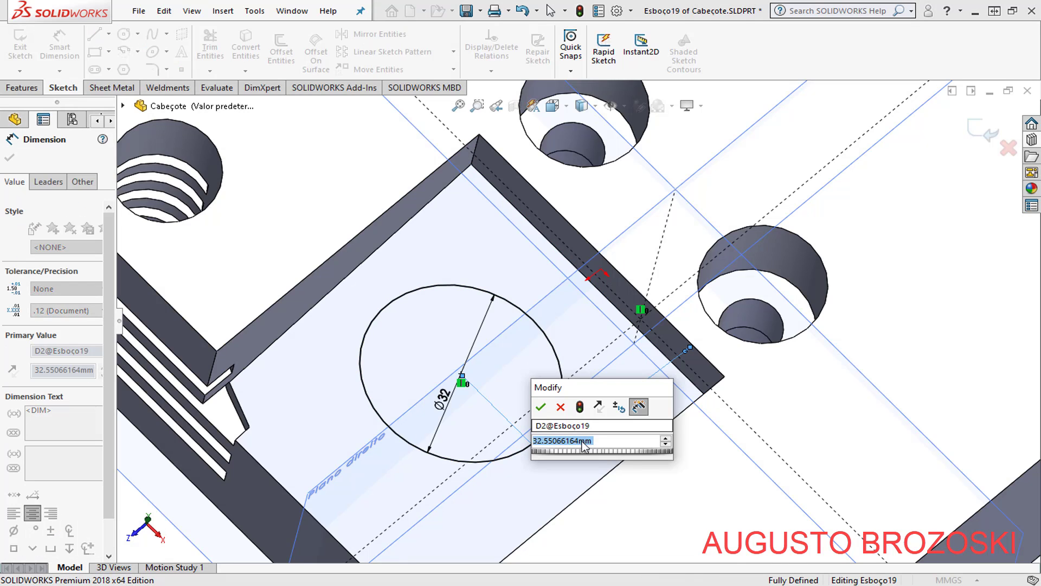
{"action": "type", "text": "20"}
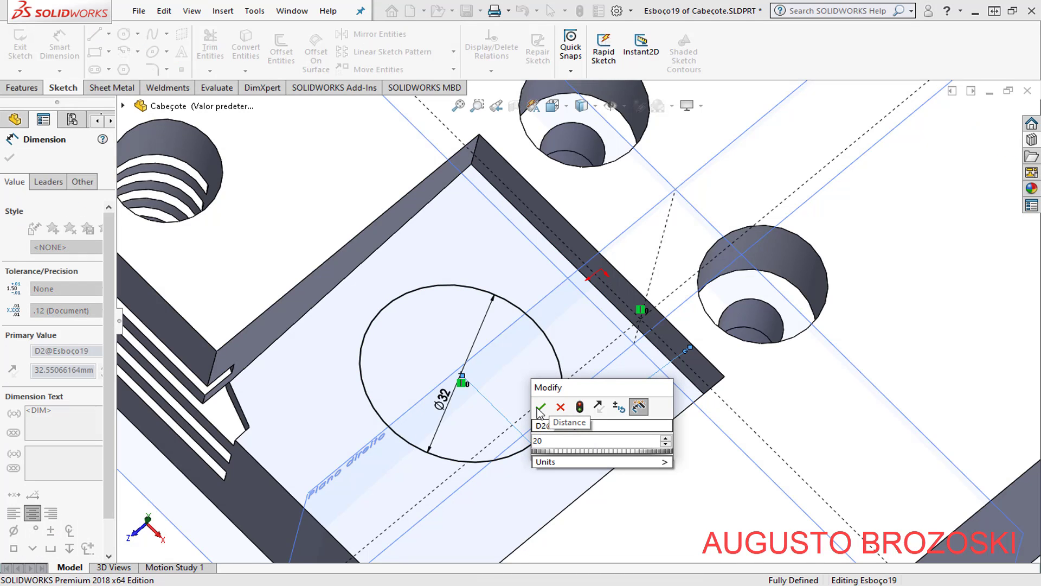
{"action": "left_click", "coordinate": [560, 407]}
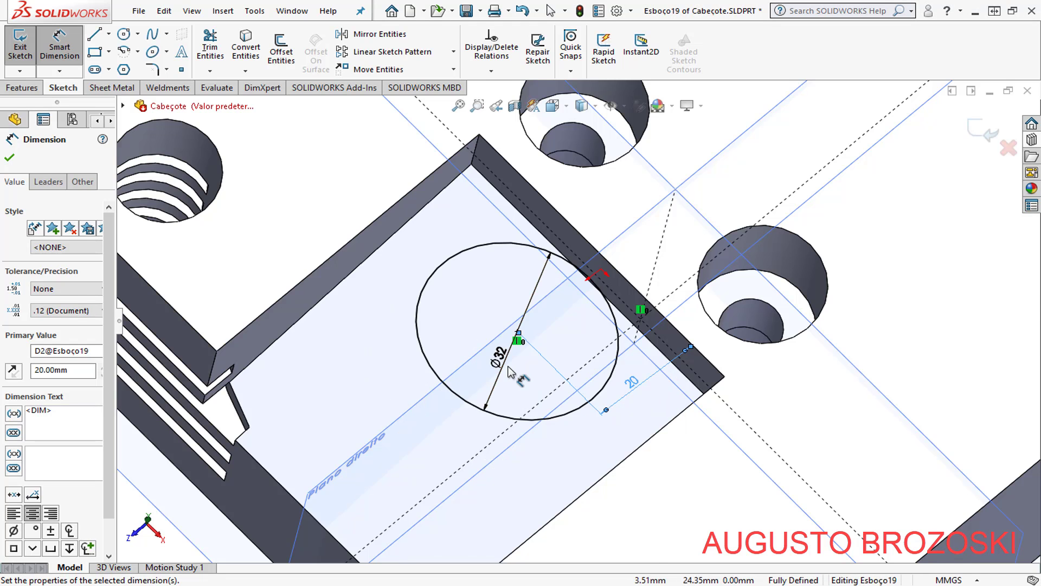
{"action": "scroll", "coordinate": [509, 353], "scroll_direction": "up", "scroll_amount": 5}
{"action": "left_click", "coordinate": [8, 159]}
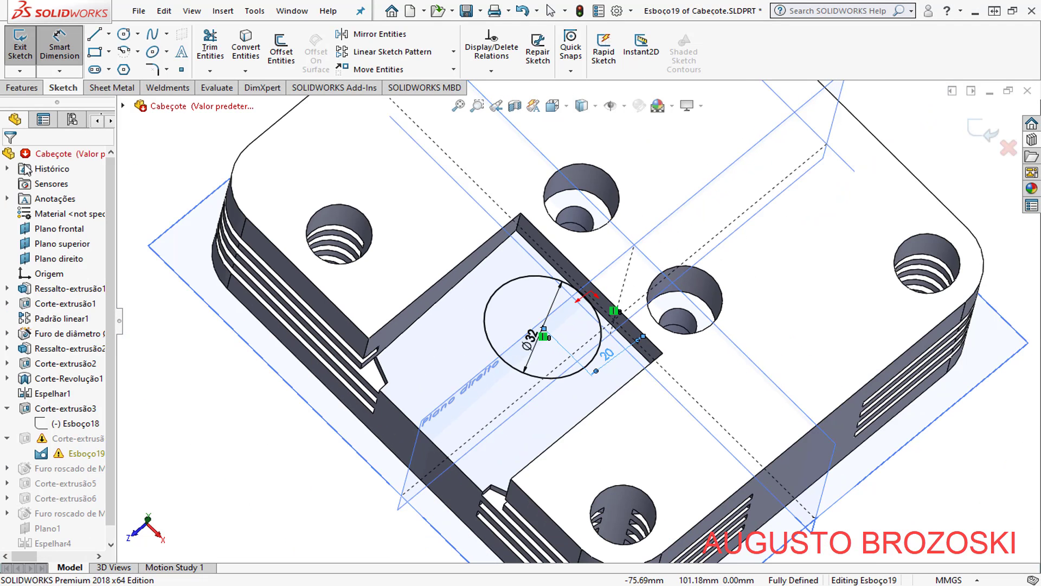
Rebuild past the Esboço19 error and keep Corte-extrusão4's 32 mm blind cut running downward
{"action": "left_click", "coordinate": [984, 135]}
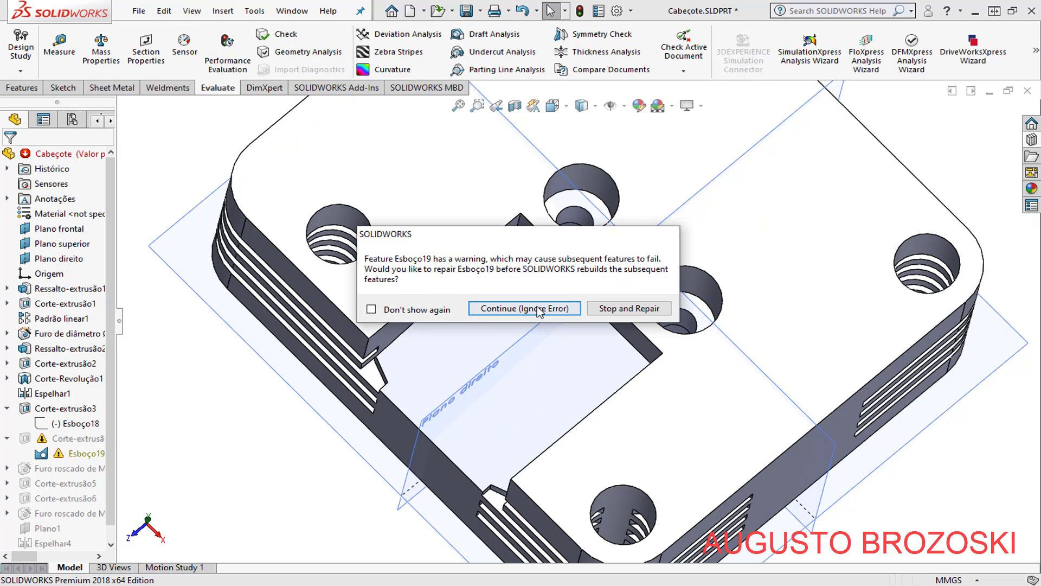
{"action": "left_click", "coordinate": [538, 309]}
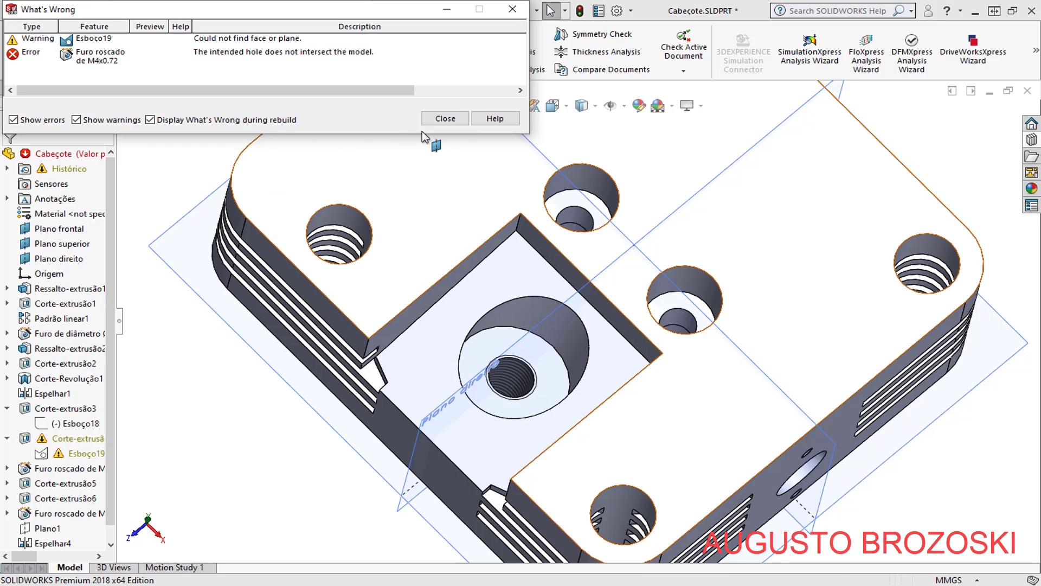
{"action": "left_click", "coordinate": [442, 118]}
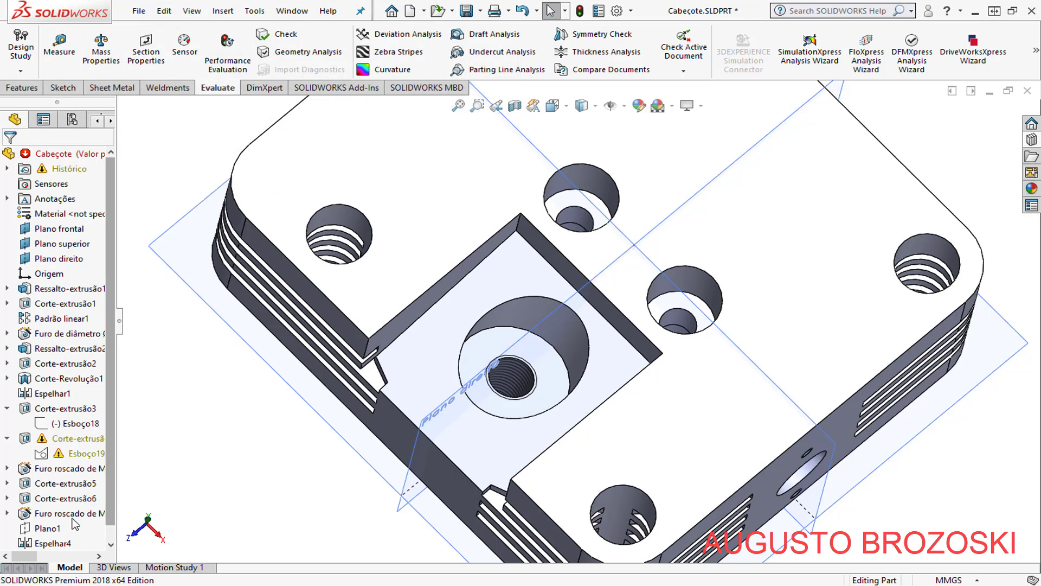
{"action": "left_click", "coordinate": [90, 441]}
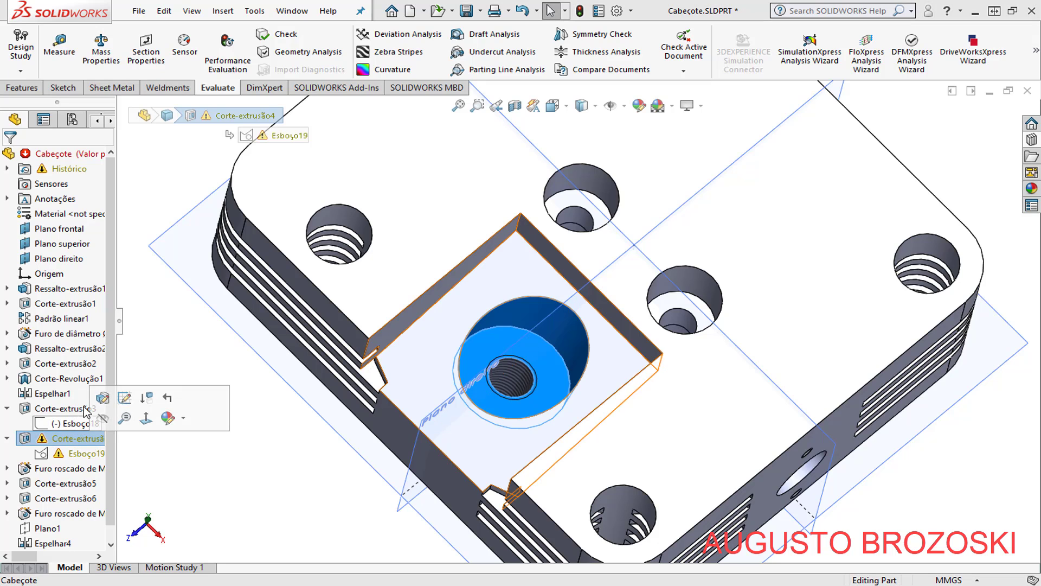
{"action": "left_click", "coordinate": [124, 397]}
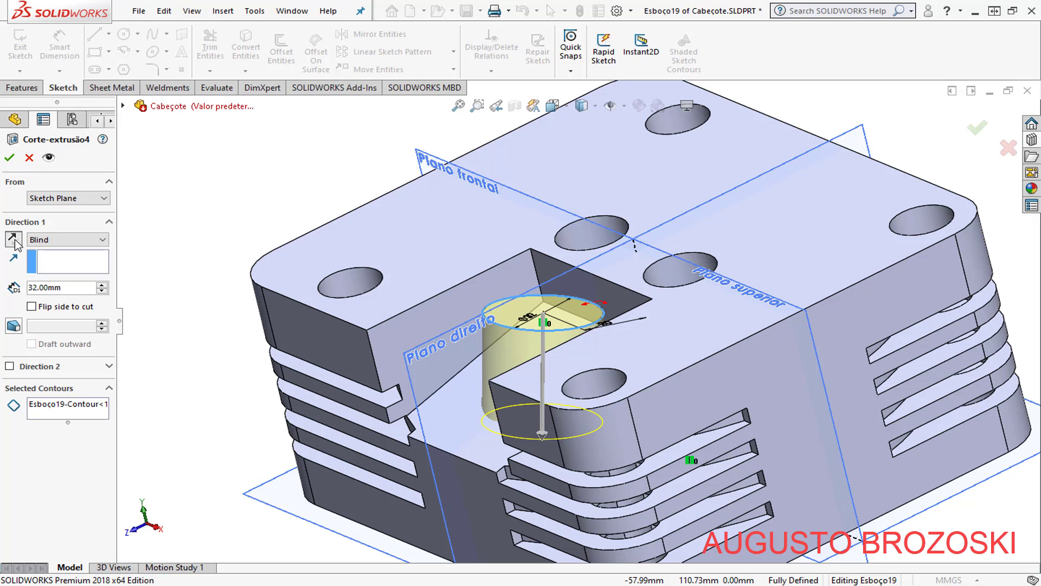
{"action": "left_click", "coordinate": [15, 242]}
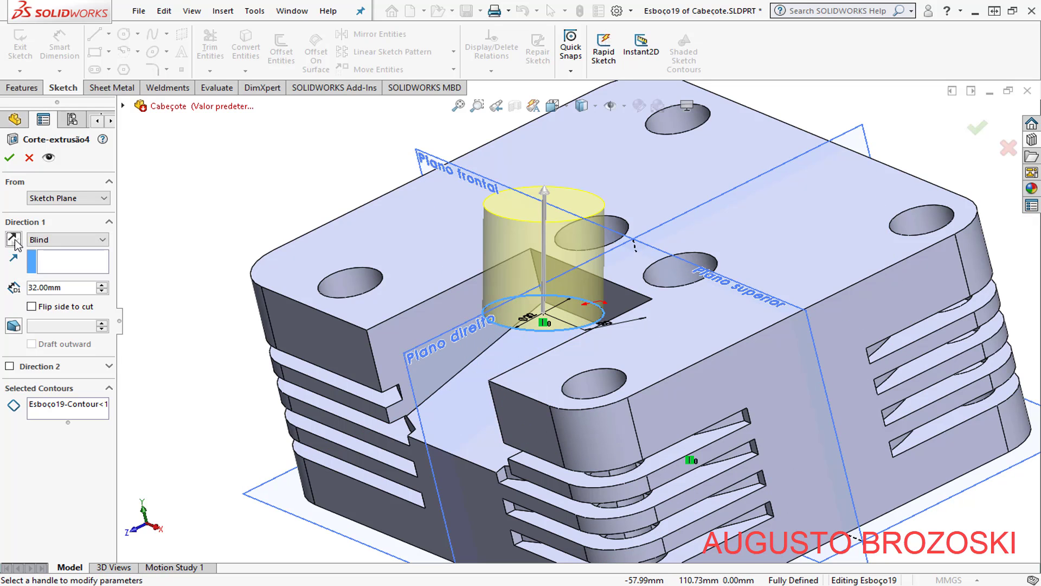
{"action": "left_click", "coordinate": [15, 242]}
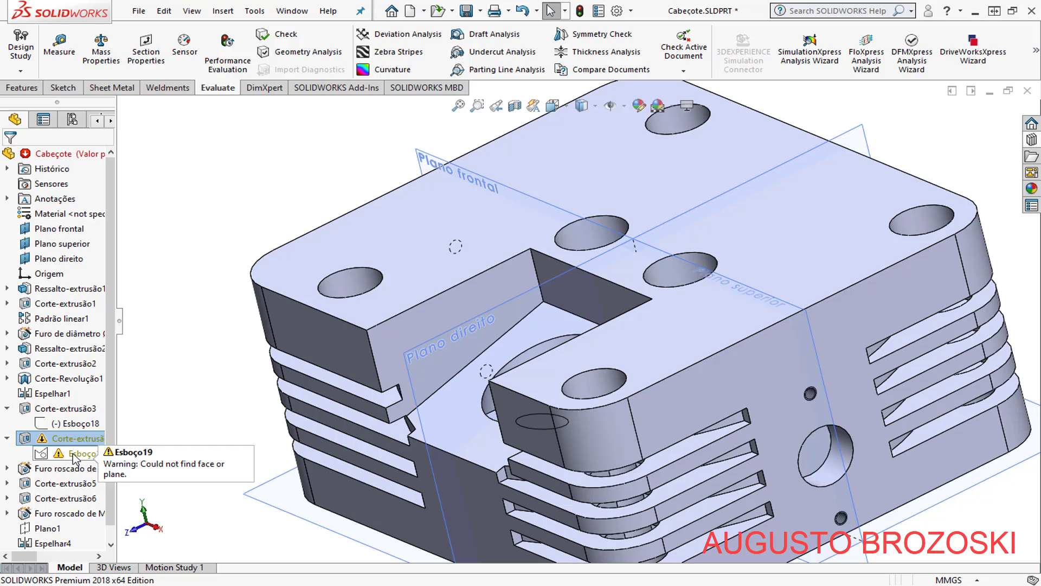
Move Esboço19's sketch plane to the pocket floor face and rebuild past the thread-hole warning
{"action": "left_click", "coordinate": [76, 453]}
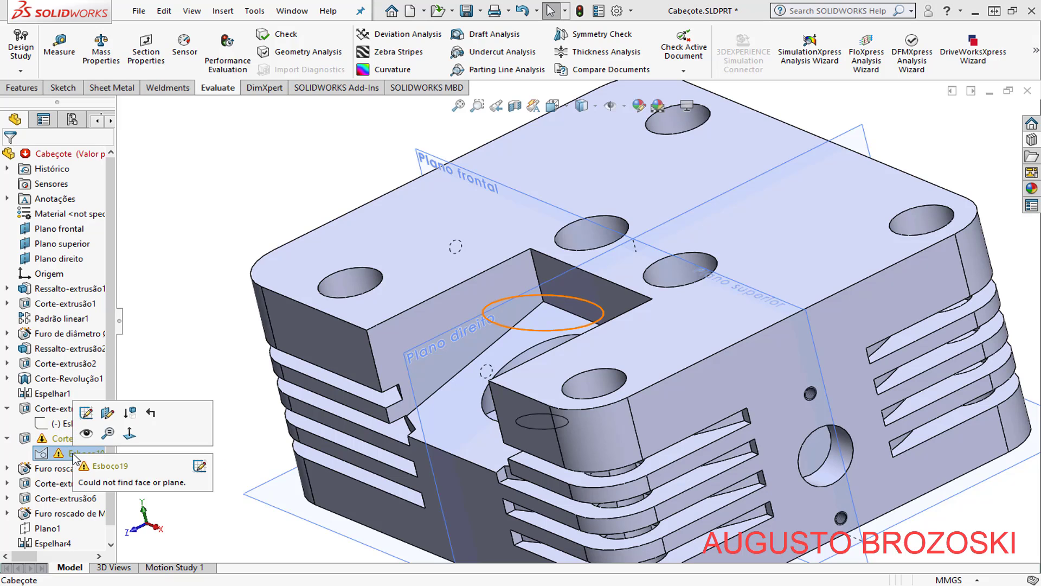
{"action": "left_click", "coordinate": [105, 416]}
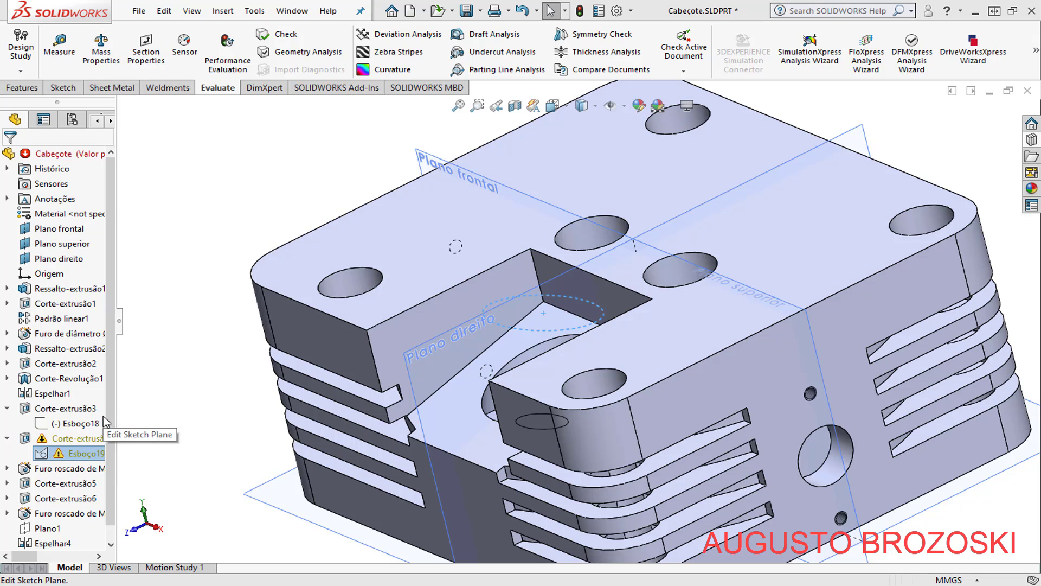
{"action": "left_click", "coordinate": [454, 429]}
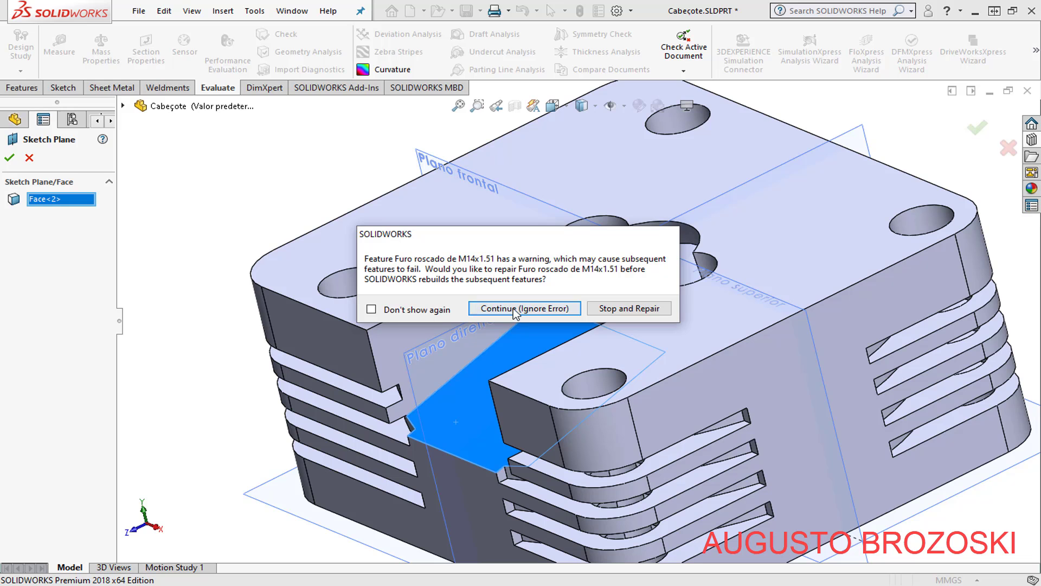
{"action": "left_click", "coordinate": [515, 309]}
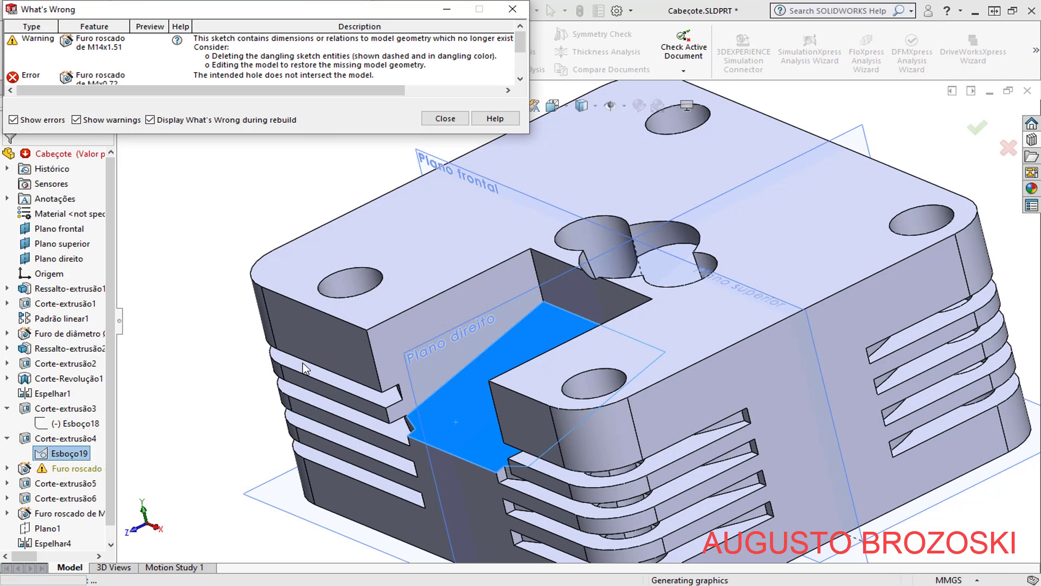
{"action": "left_click", "coordinate": [443, 118]}
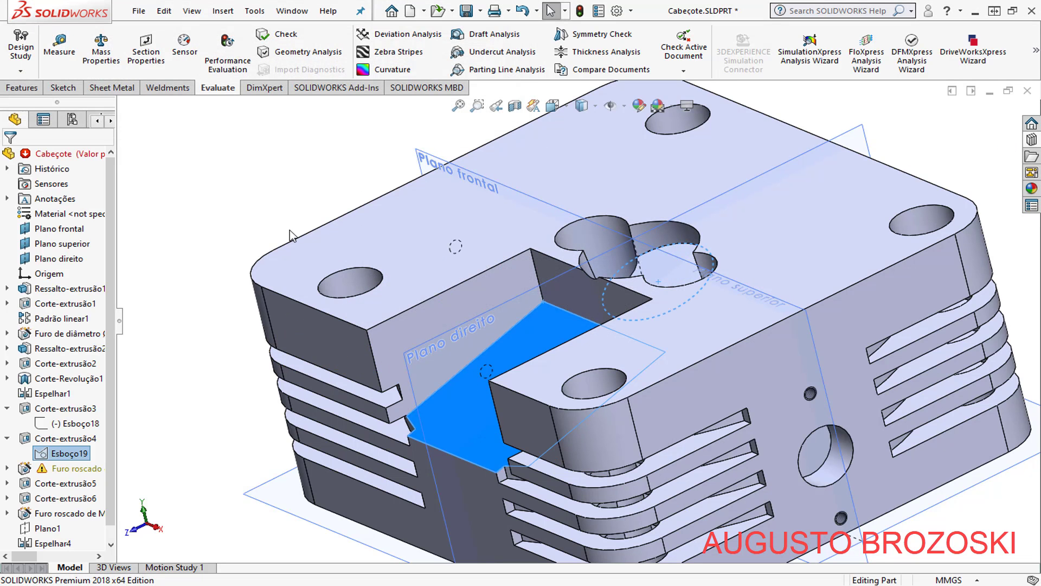
View the cylinder head from above and select Esboço19 in the feature tree
{"action": "mouse_move", "coordinate": [676, 332]}
{"action": "middle_mouse_down"}
{"action": "mouse_move", "coordinate": [622, 275]}
{"action": "mouse_move", "coordinate": [629, 210]}
{"action": "middle_mouse_up"}
{"action": "scroll", "coordinate": [623, 275], "scroll_direction": "down", "scroll_amount": 3}
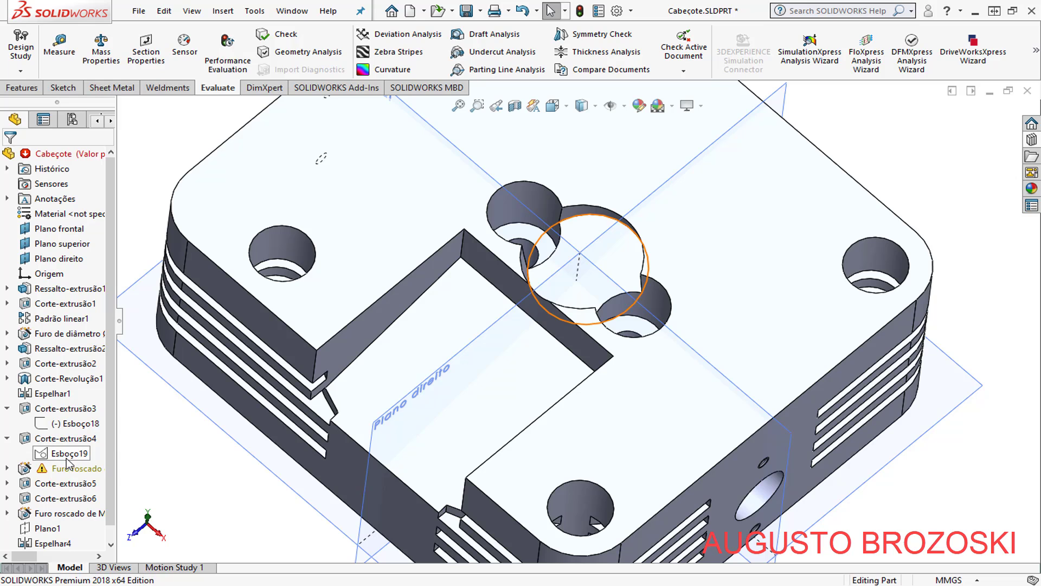
{"action": "left_click", "coordinate": [68, 453]}
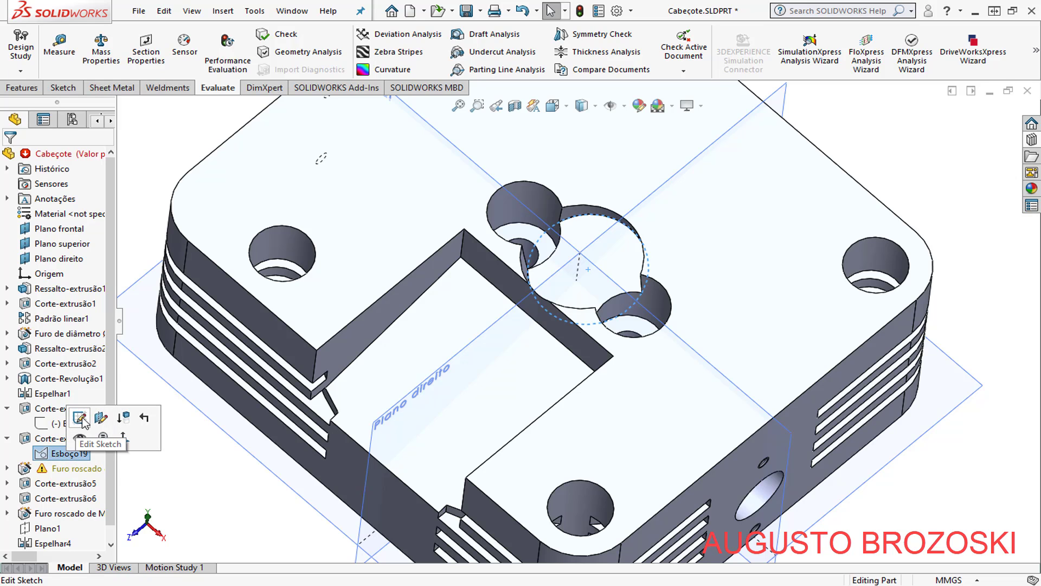
Delete the circle's 20 mm position dimension and drag the Ø32 circle into the open slot
{"action": "left_click", "coordinate": [80, 418]}
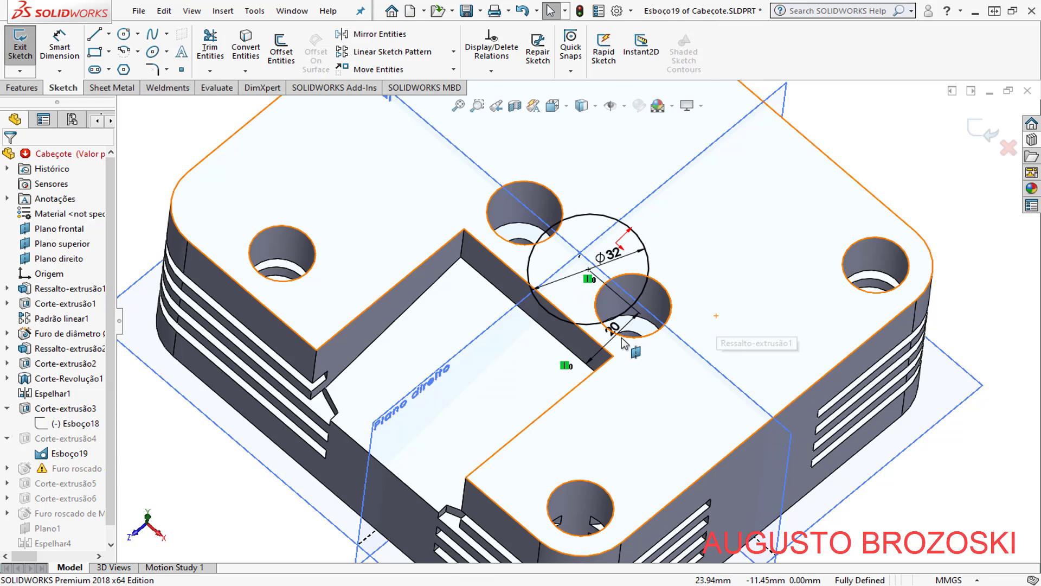
{"action": "left_click", "coordinate": [628, 332]}
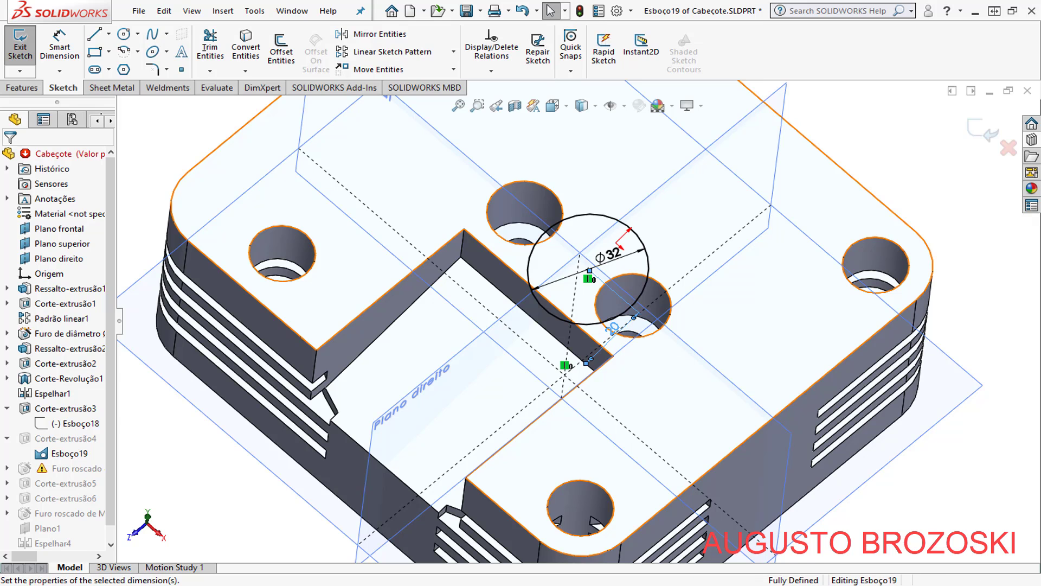
{"action": "key", "text": "Delete"}
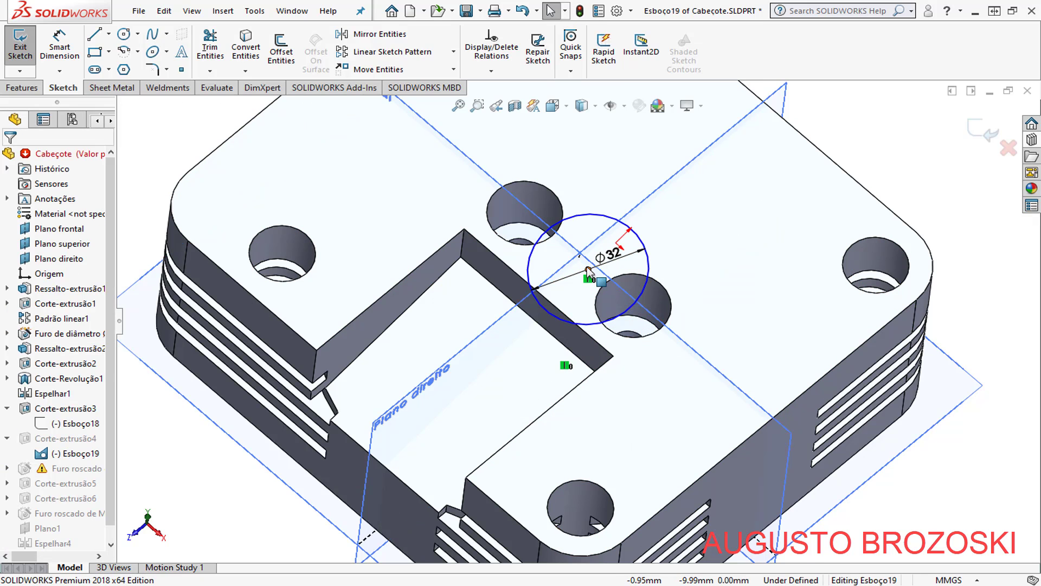
{"action": "left_click_drag", "start_coordinate": [588, 270], "coordinate": [462, 392]}
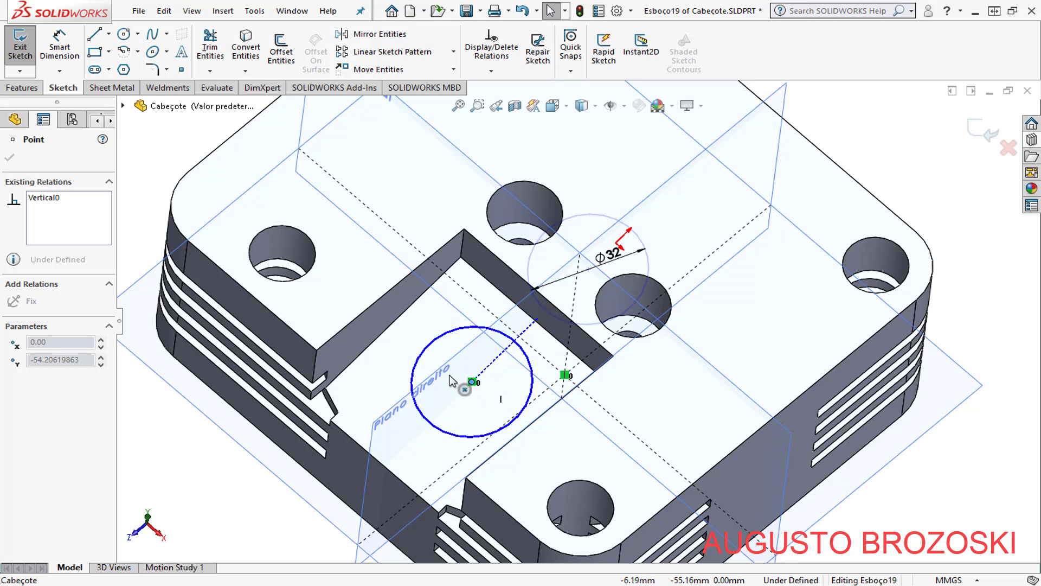
{"action": "key", "text": "Escape"}
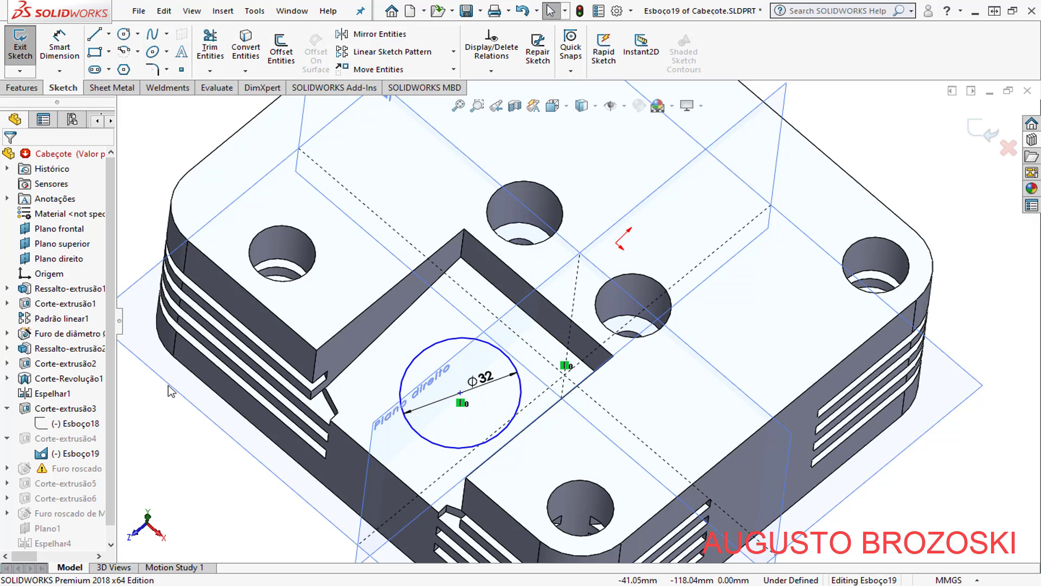
Dimension the circle centre 20 mm from the slot edge
{"action": "left_click", "coordinate": [66, 54]}
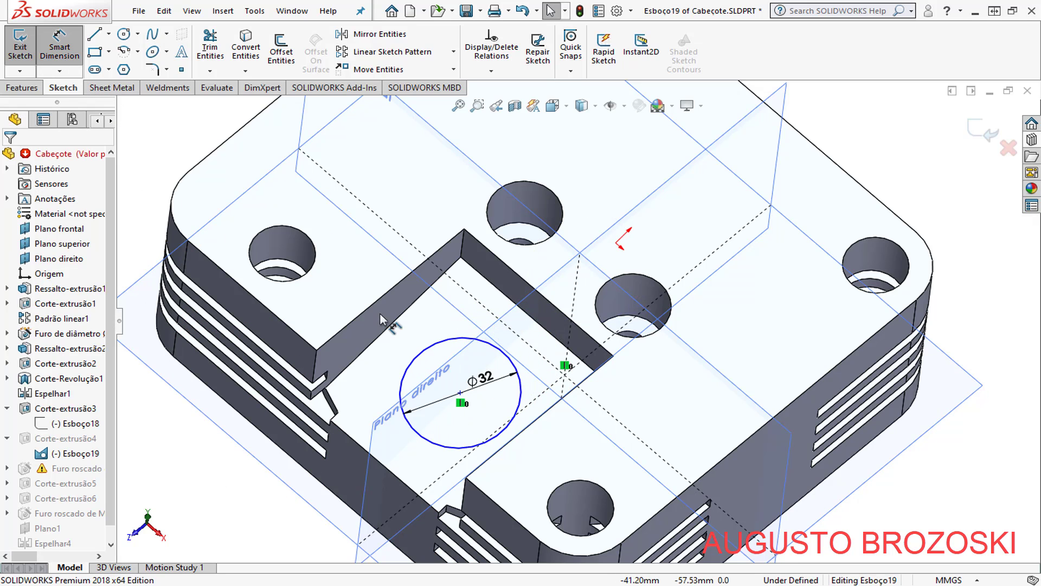
{"action": "left_click", "coordinate": [461, 394]}
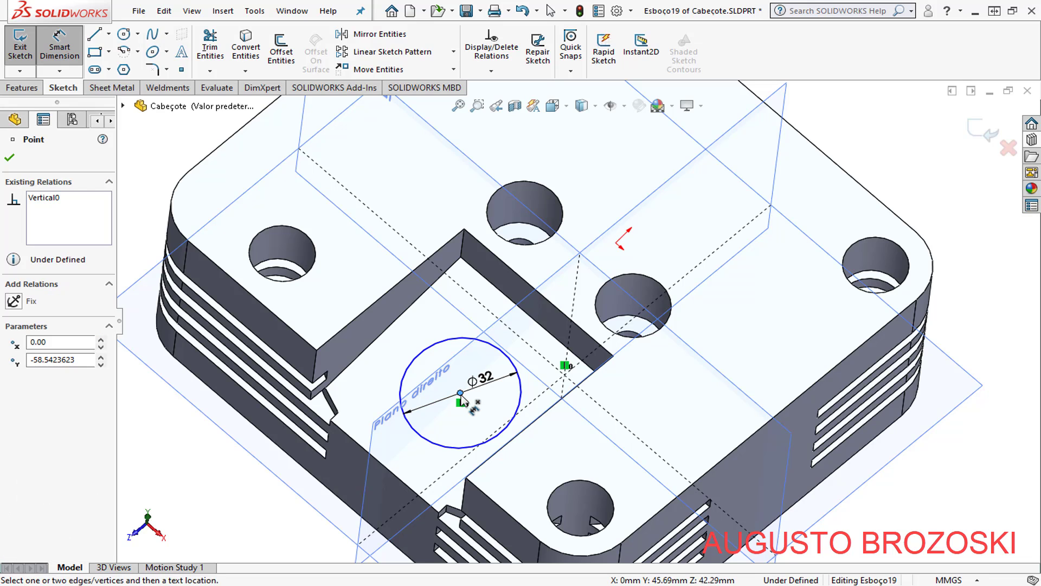
{"action": "left_click", "coordinate": [547, 334]}
{"action": "left_click", "coordinate": [434, 326]}
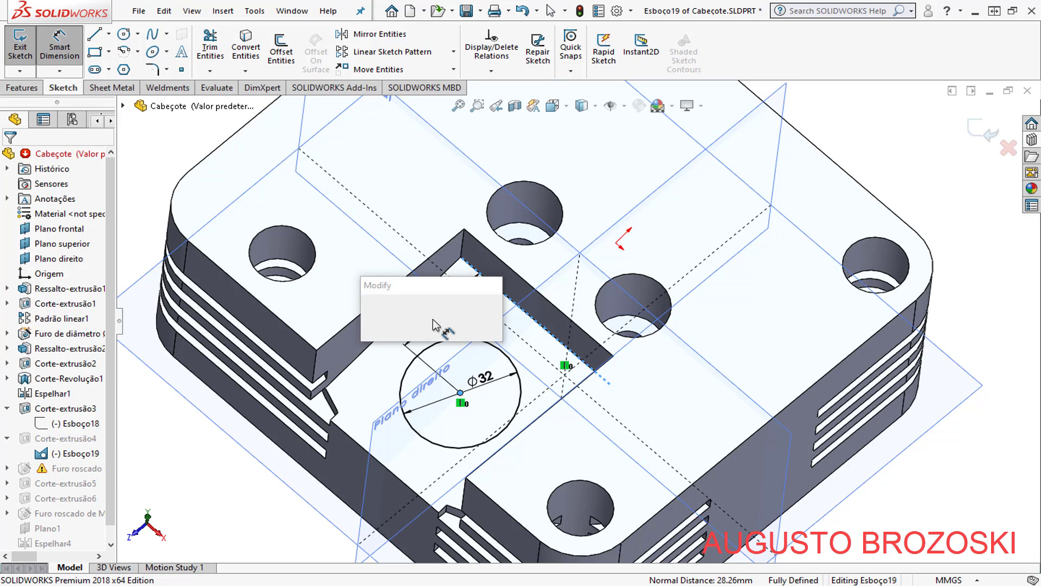
{"action": "type", "text": "28.25555489mm"}
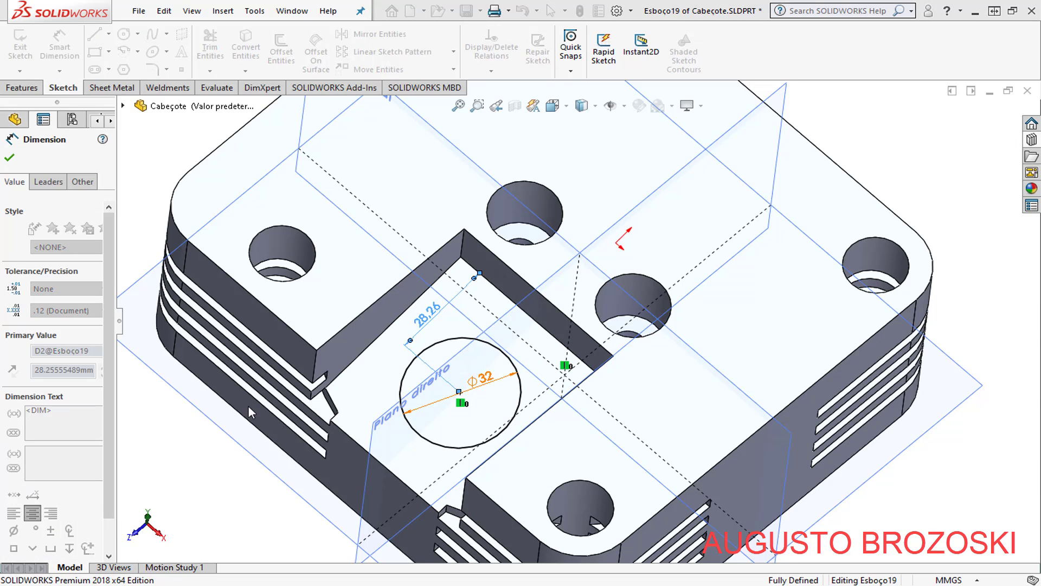
{"action": "key", "text": "Escape"}
{"action": "key", "text": "Return"}
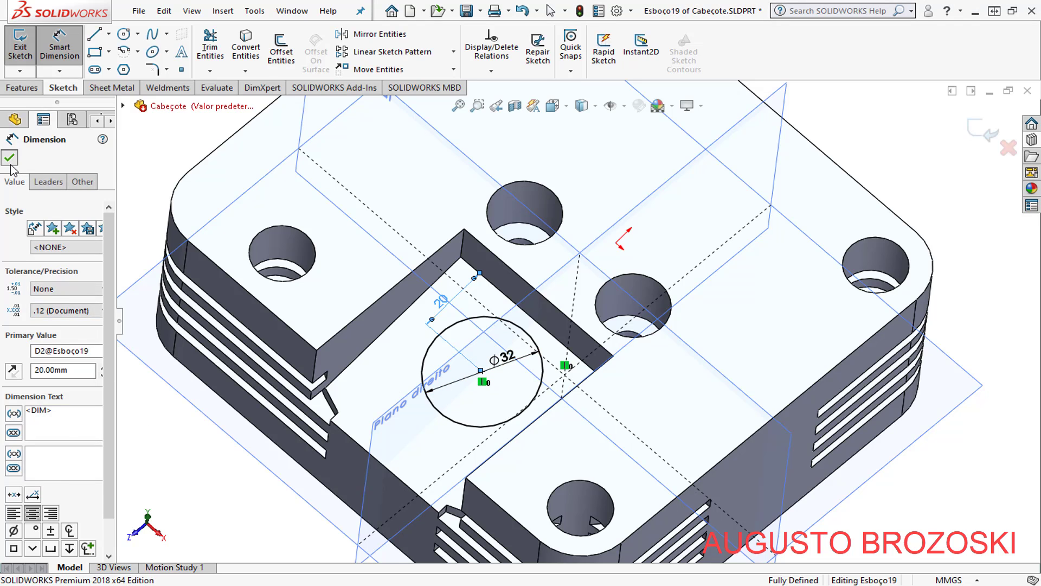
{"action": "left_click", "coordinate": [9, 157]}
{"action": "key", "text": "Escape"}
Rebuild past the error and reverse Corte-extrusão4 so its 32 mm cut runs downward
{"action": "key", "text": "ctrl+b"}
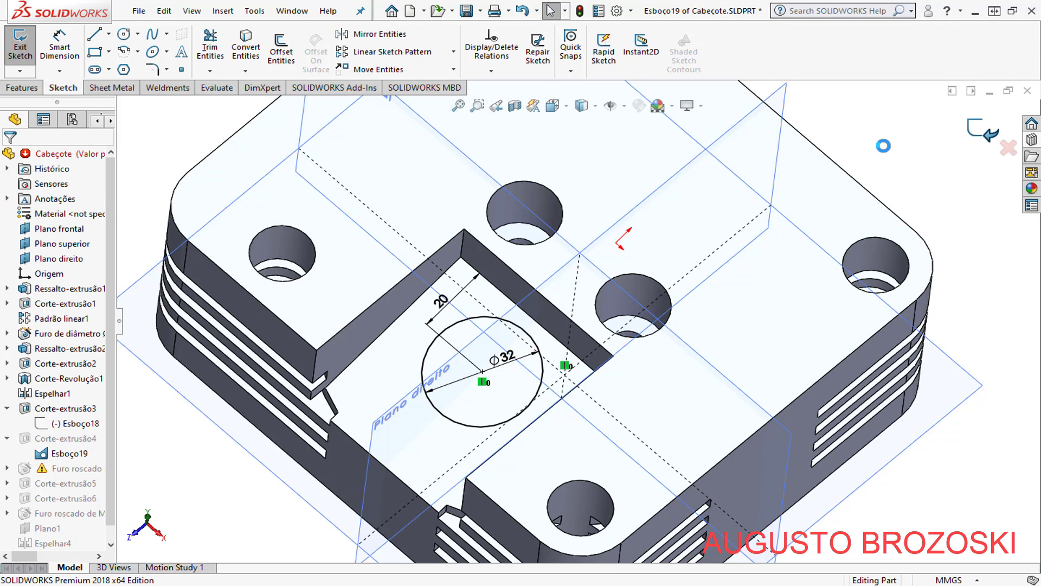
{"action": "left_click", "coordinate": [526, 308]}
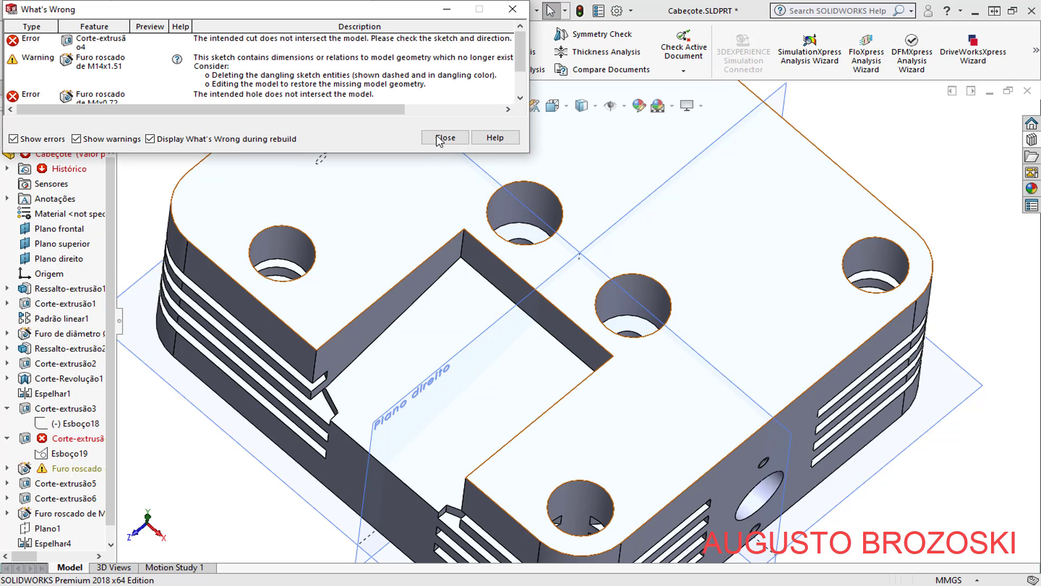
{"action": "left_click", "coordinate": [446, 137]}
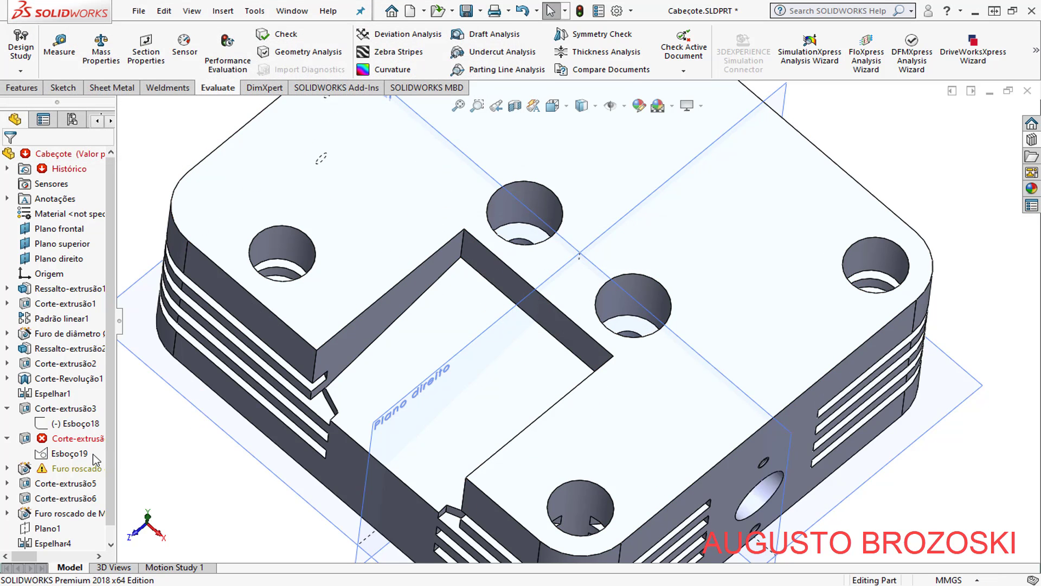
{"action": "left_click", "coordinate": [66, 441]}
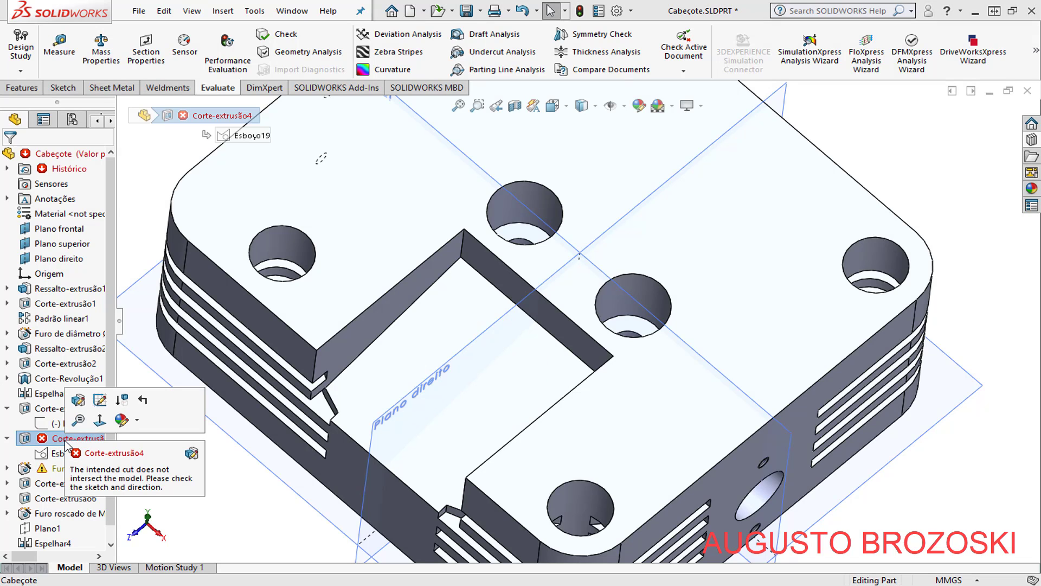
{"action": "left_click", "coordinate": [78, 401]}
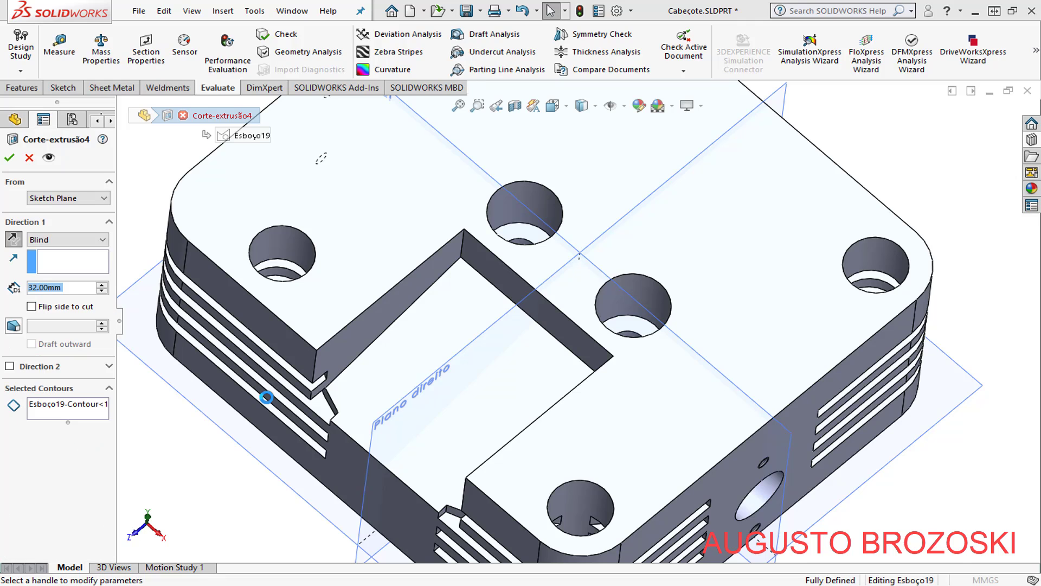
{"action": "middle_click_drag", "start_coordinate": [457, 348], "coordinate": [460, 244]}
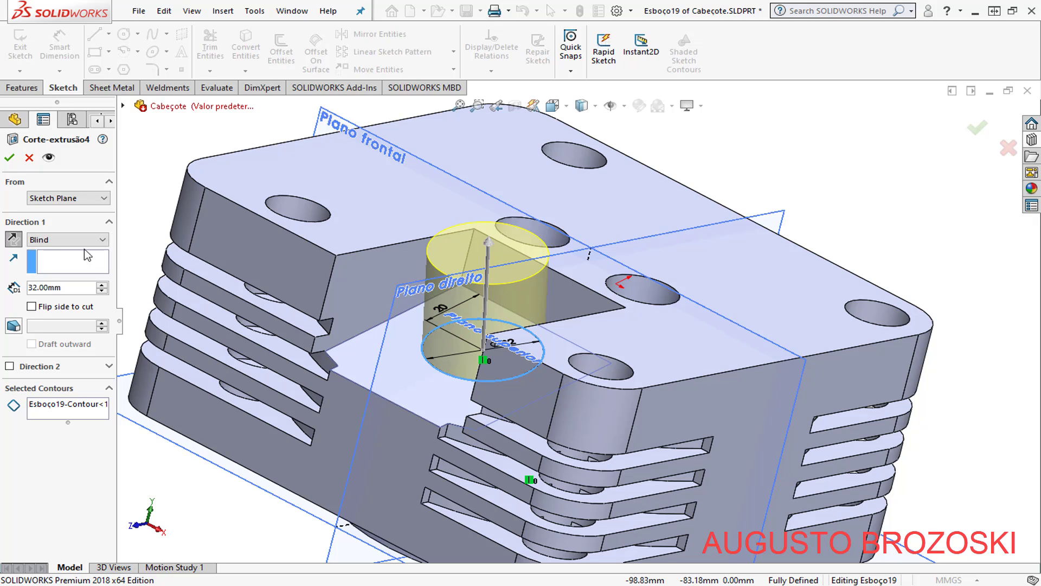
{"action": "left_click", "coordinate": [13, 239]}
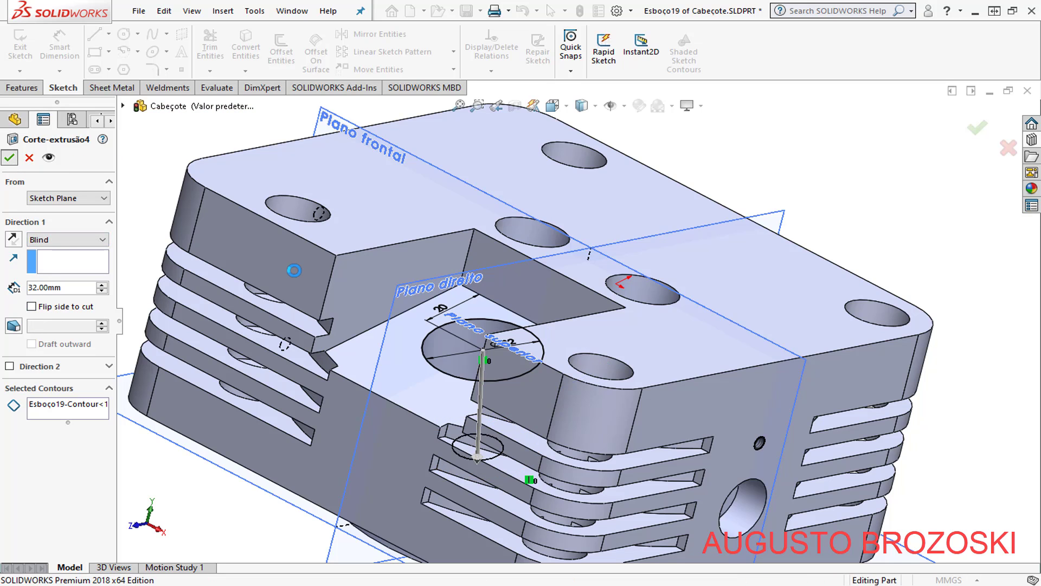
Accept the reversed Corte-extrusão4 cut and view the cylinder head in isometric
{"action": "left_click", "coordinate": [813, 170]}
{"action": "scroll", "coordinate": [744, 286], "scroll_direction": "up", "scroll_amount": 3}
{"action": "middle_click_drag", "start_coordinate": [622, 307], "coordinate": [584, 347]}
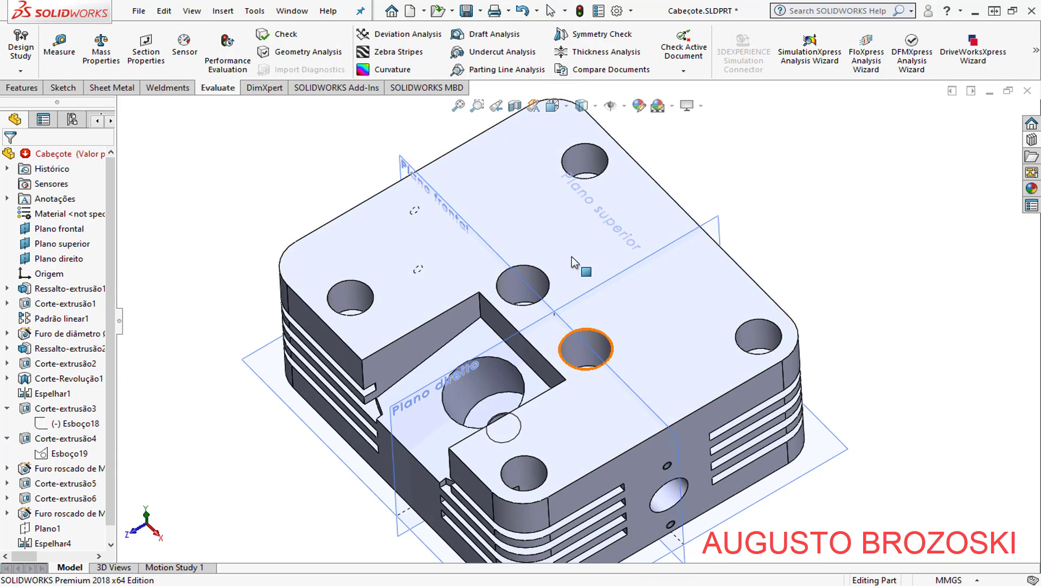
{"action": "left_click", "coordinate": [552, 106]}
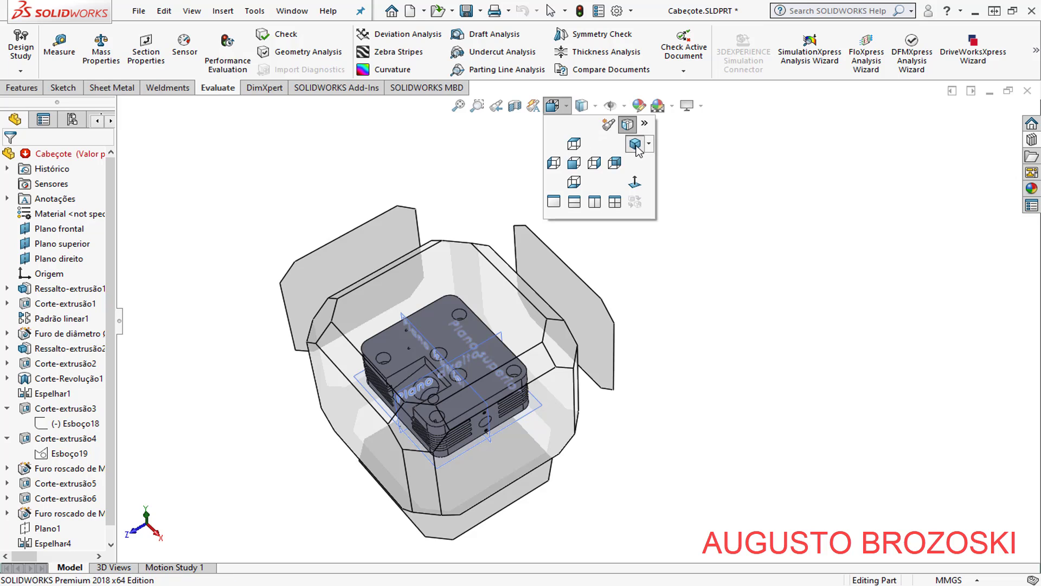
{"action": "left_click", "coordinate": [634, 143]}
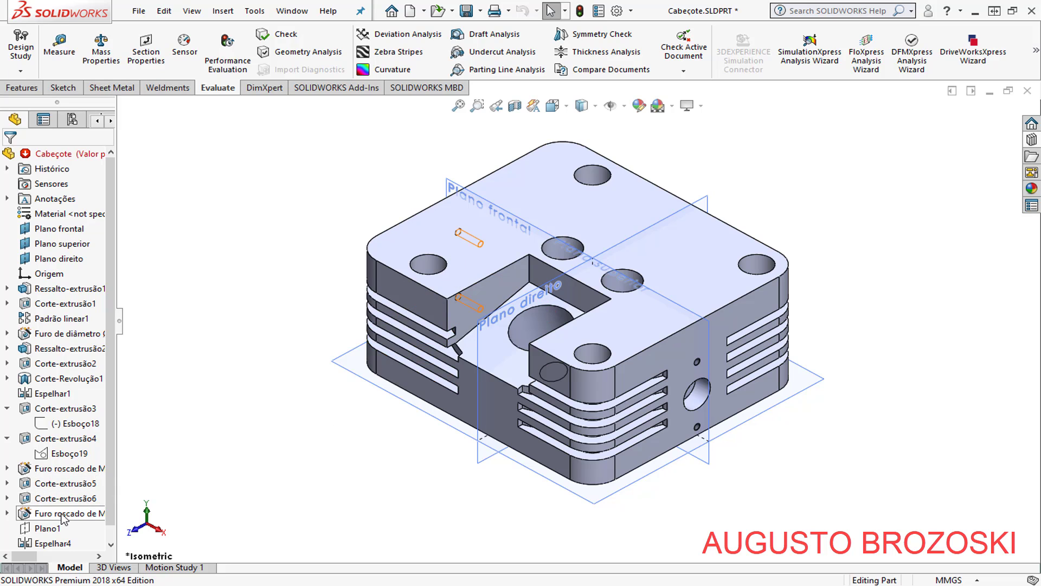
{"action": "left_click_drag", "start_coordinate": [58, 525], "coordinate": [59, 539], "text": "ctrl"}
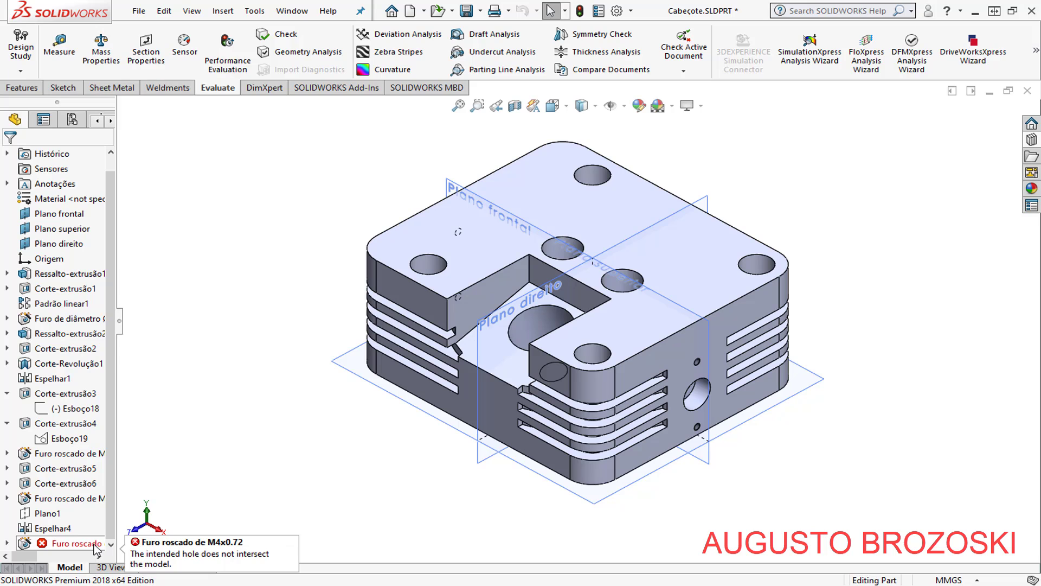
Edit Esboço28 under the failed Furo roscado and delete its 13 mm position dimension
{"action": "left_click", "coordinate": [7, 543]}
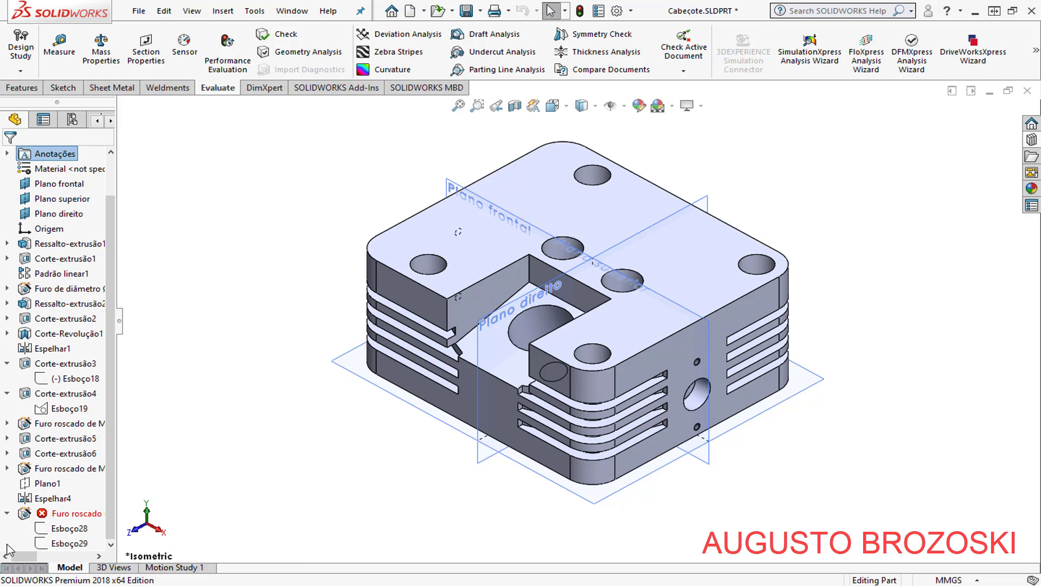
{"action": "left_click", "coordinate": [76, 529]}
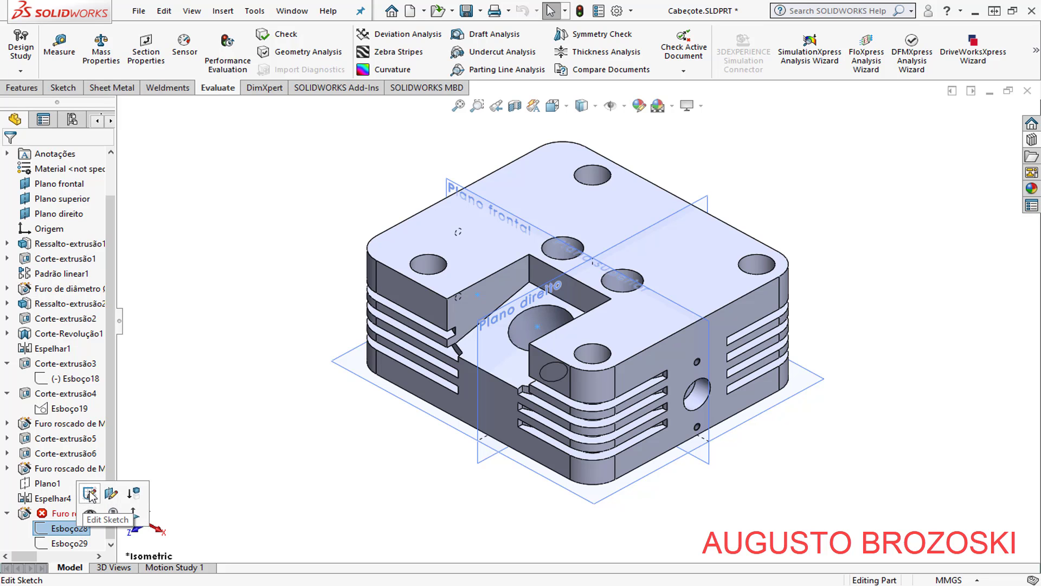
{"action": "left_click", "coordinate": [91, 495]}
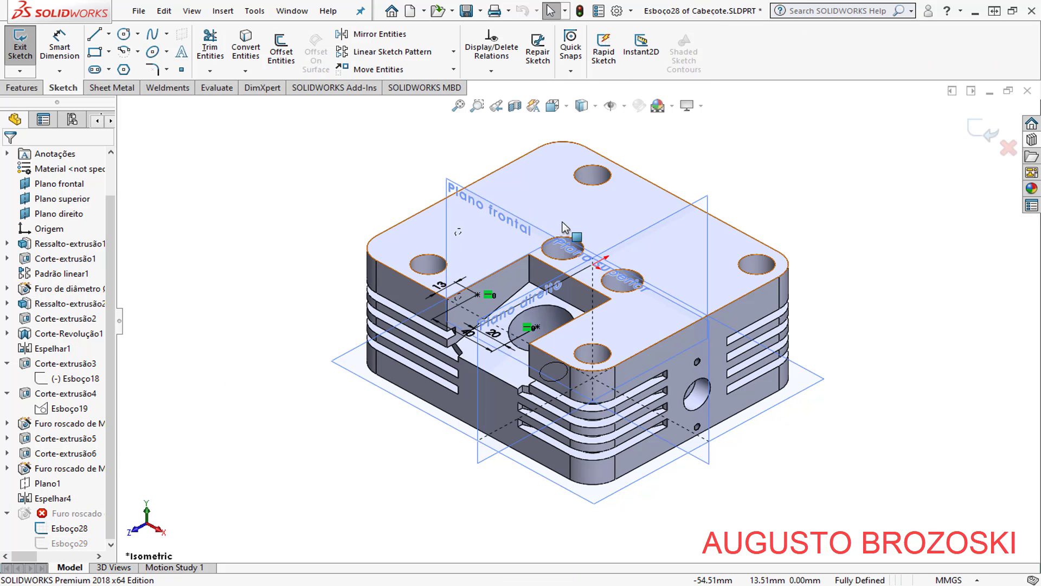
{"action": "scroll", "coordinate": [569, 239], "scroll_direction": "down", "scroll_amount": 3}
{"action": "scroll", "coordinate": [571, 243], "scroll_direction": "down", "scroll_amount": 2}
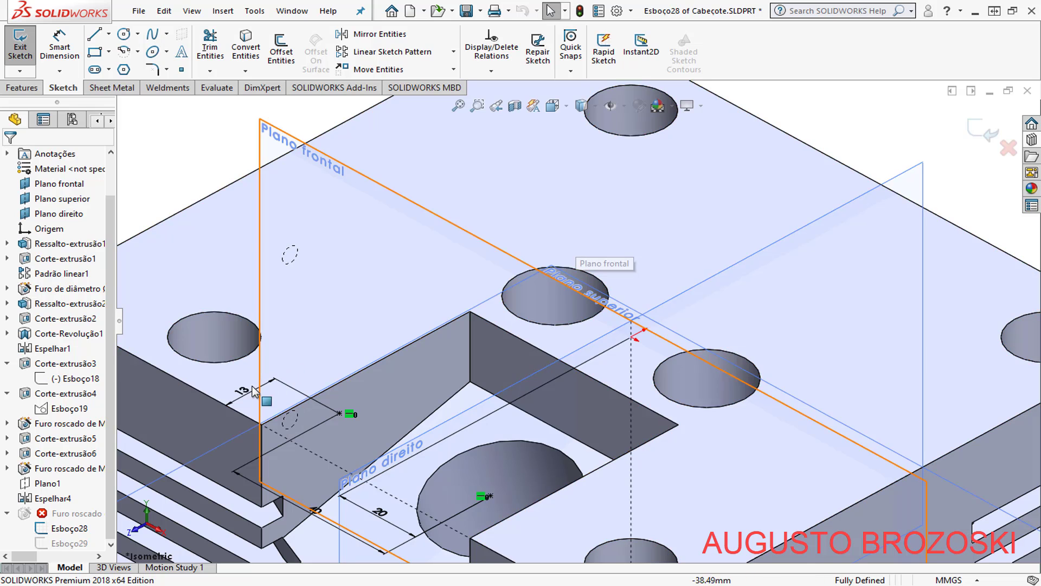
{"action": "left_click", "coordinate": [242, 390]}
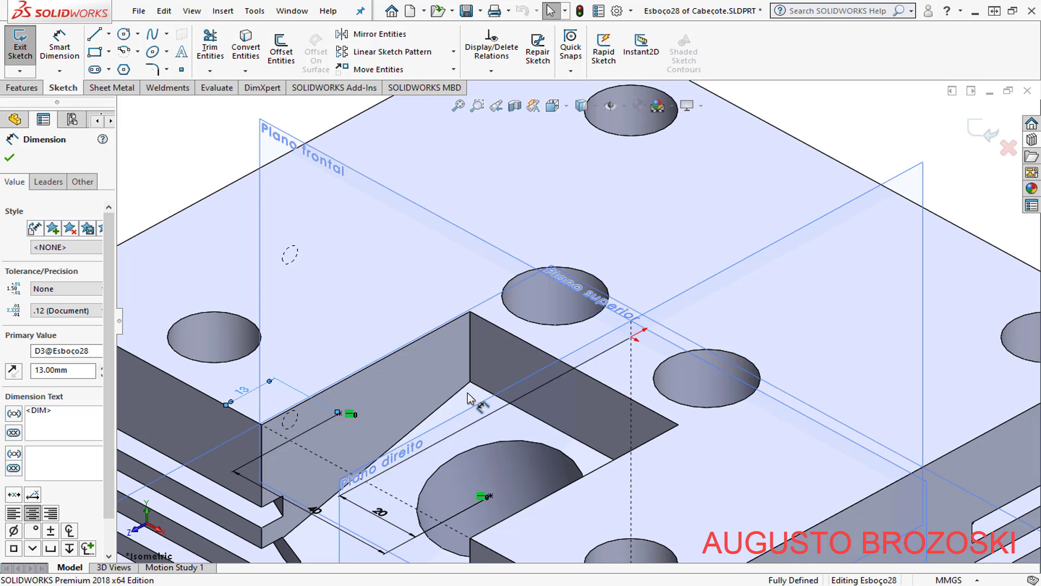
{"action": "key", "text": "Delete"}
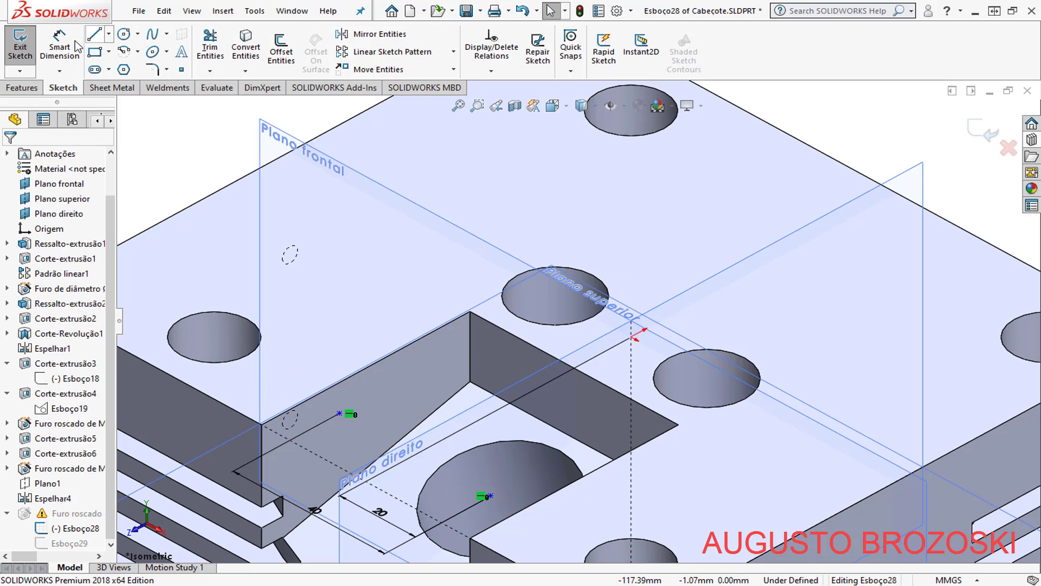
Dimension the hole point 13 mm from the part's far top edge and exit the sketch
{"action": "left_click", "coordinate": [60, 47]}
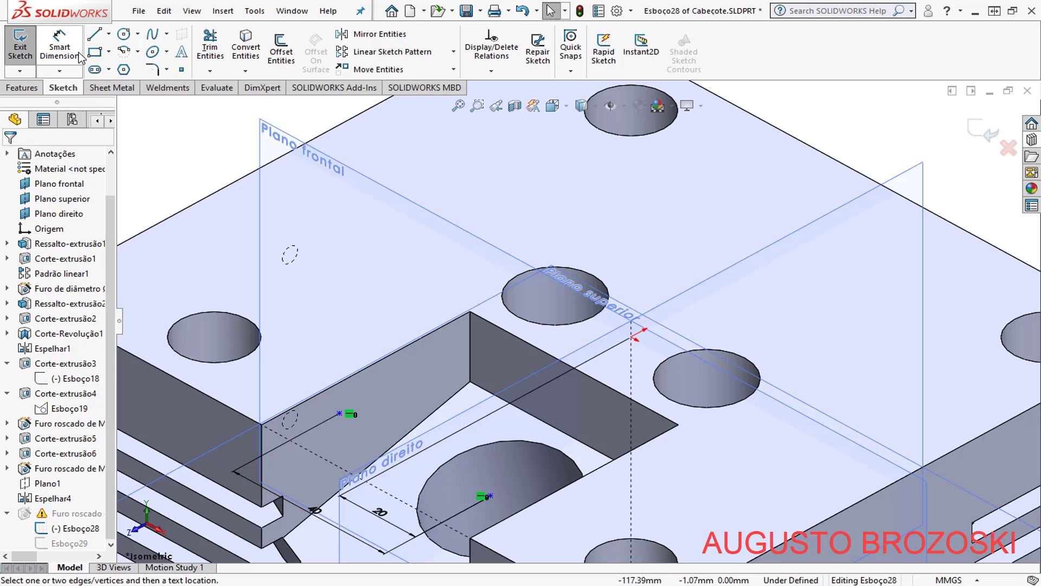
{"action": "left_click", "coordinate": [811, 147]}
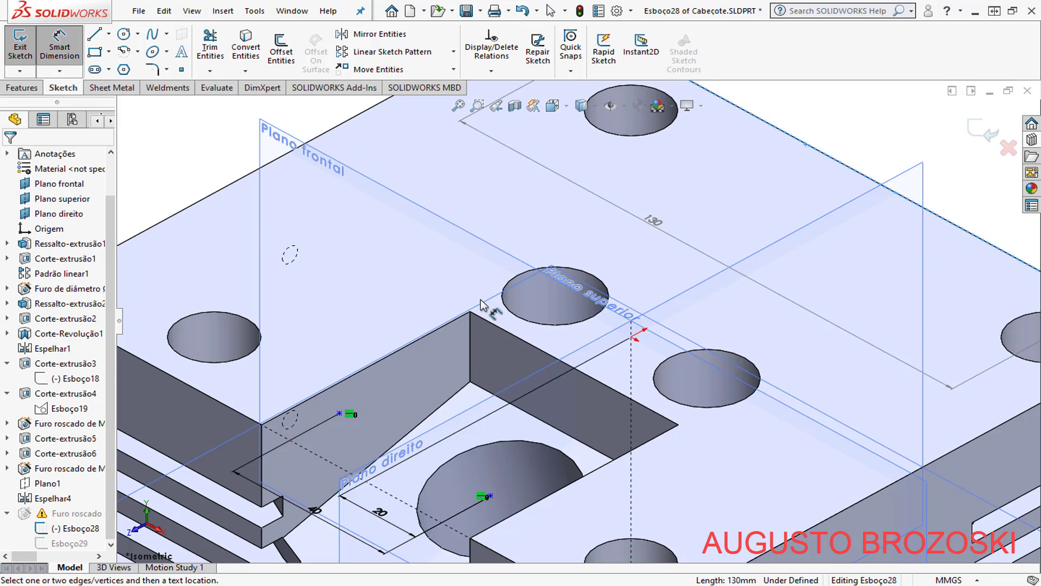
{"action": "left_click", "coordinate": [340, 414]}
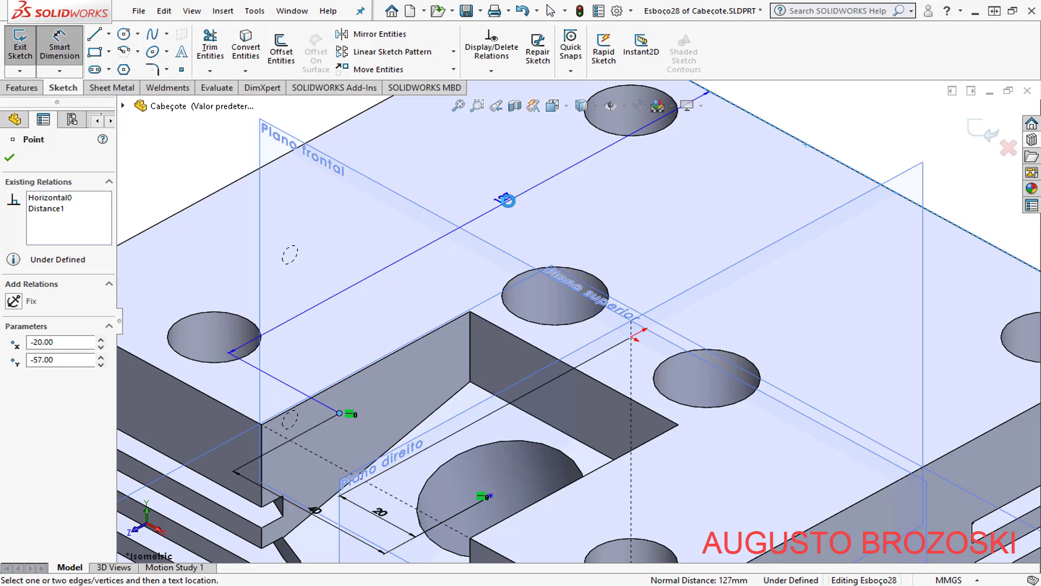
{"action": "left_click", "coordinate": [509, 204]}
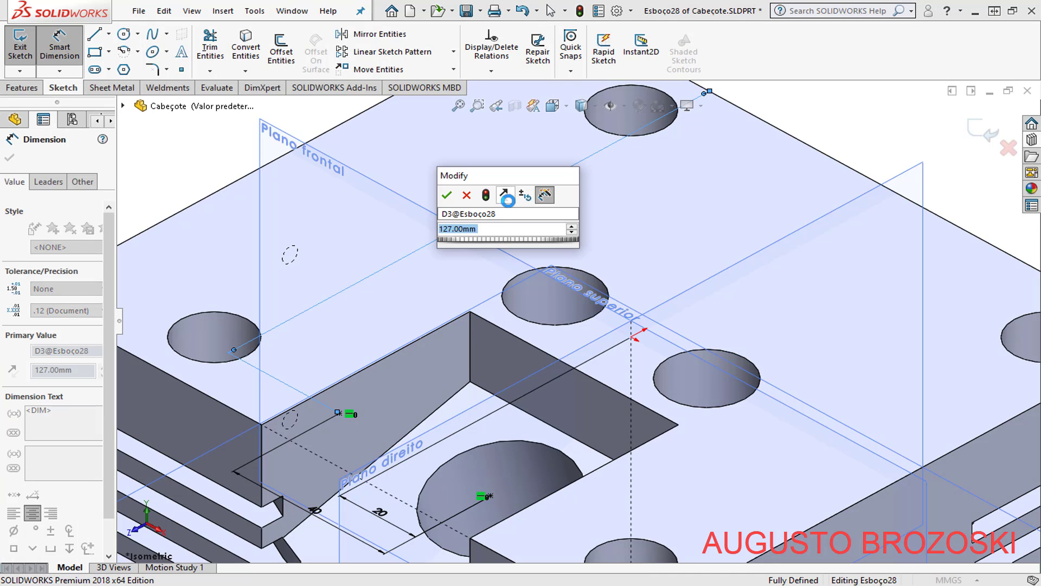
{"action": "type", "text": "13"}
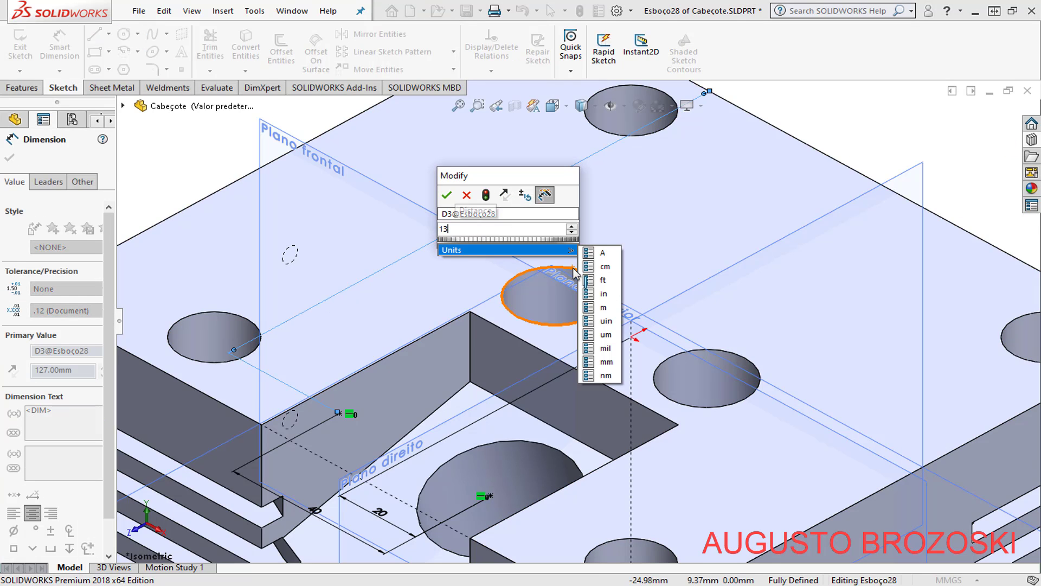
{"action": "key", "text": "Return"}
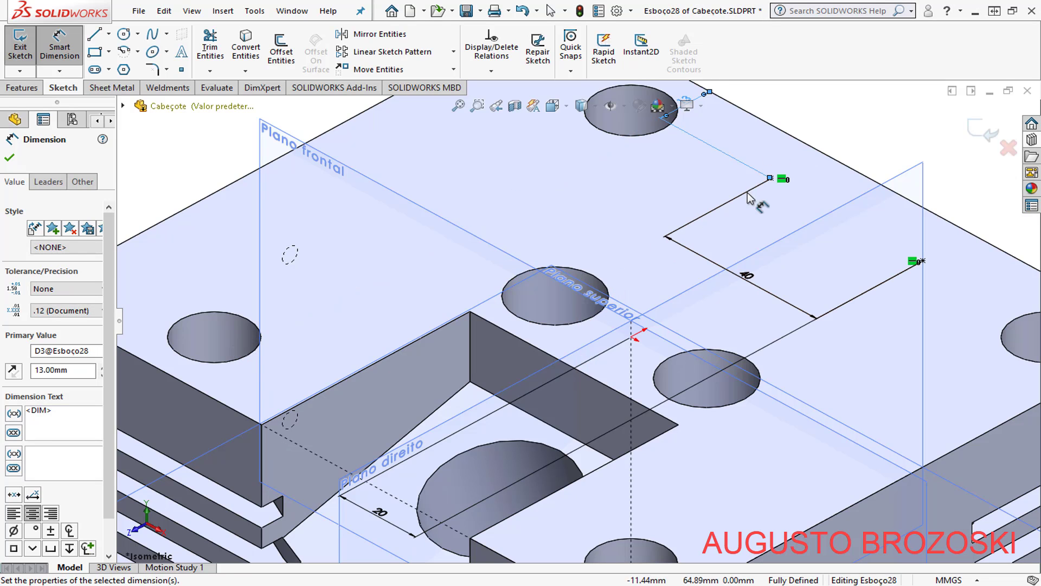
{"action": "left_click", "coordinate": [10, 157]}
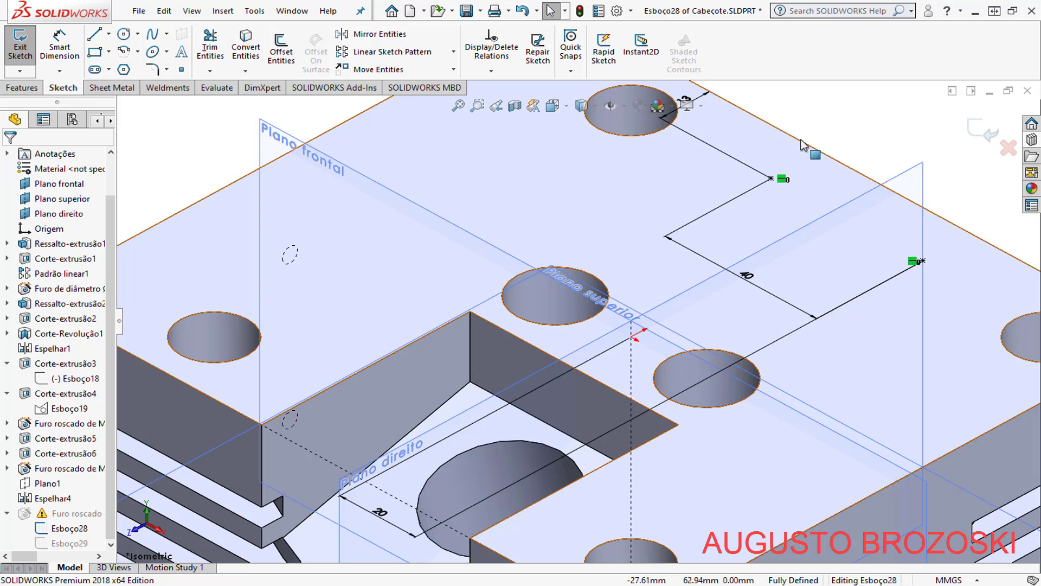
{"action": "left_click", "coordinate": [986, 138]}
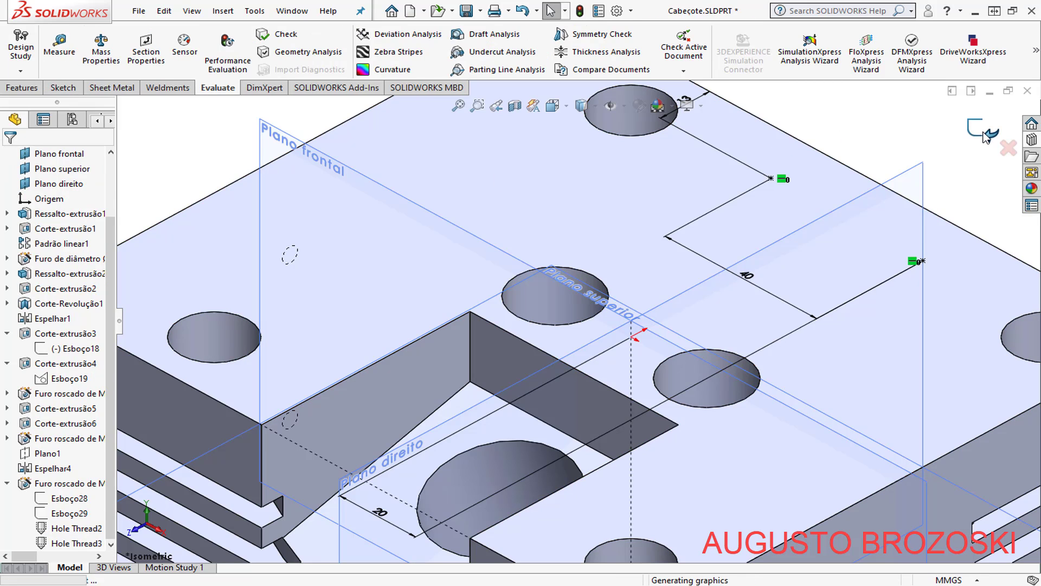
Show the Cabecote part in isometric view and bring up the Window menu's document list
{"action": "left_click", "coordinate": [551, 108]}
{"action": "left_click", "coordinate": [637, 166]}
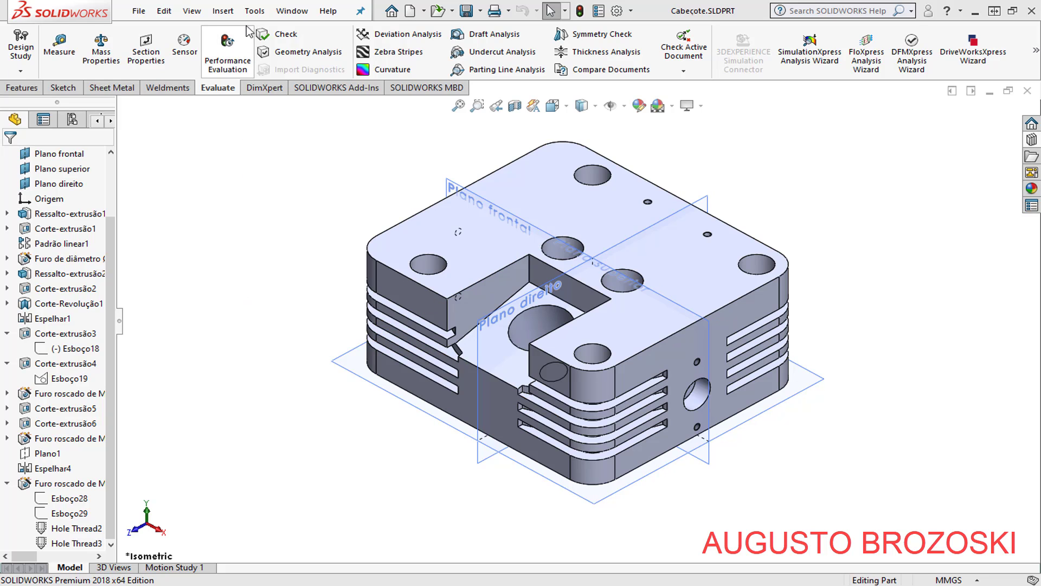
{"action": "left_click", "coordinate": [292, 10]}
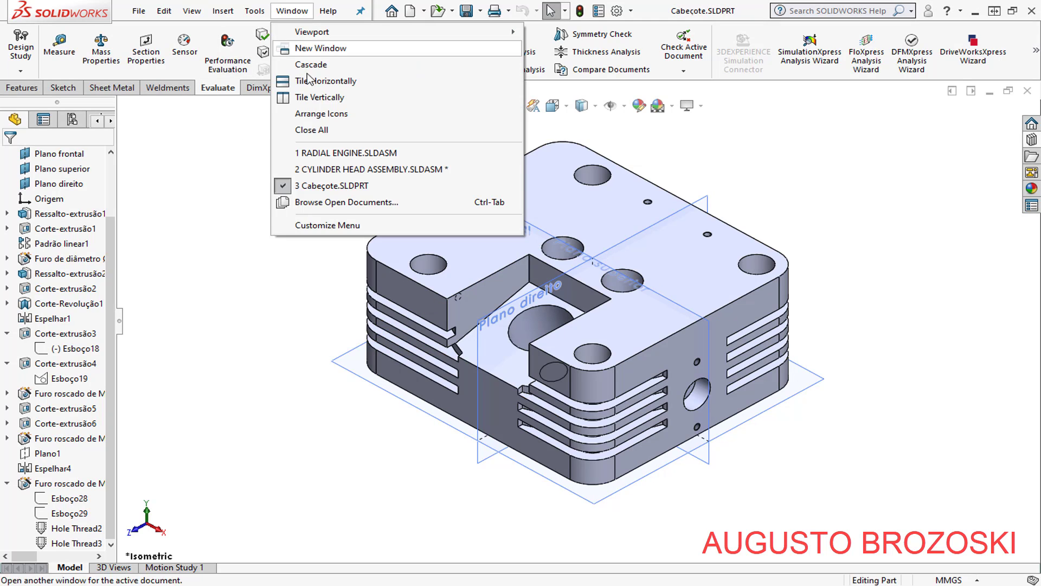
{"action": "mouse_move", "coordinate": [371, 169]}
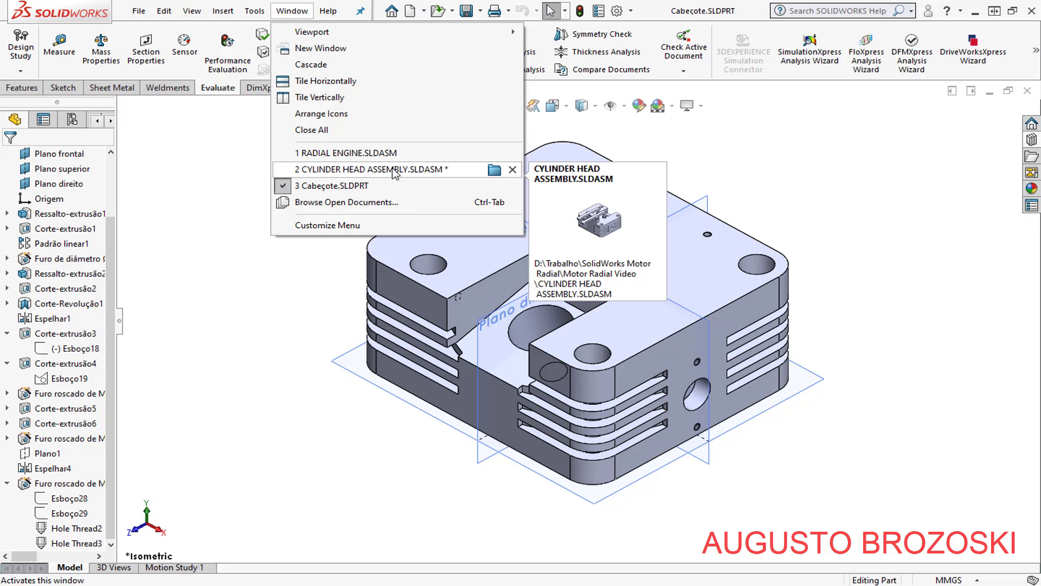
Switch to CYLINDER HEAD ASSEMBLY.SLDASM, show it in isometric, and save it
{"action": "left_click", "coordinate": [394, 173]}
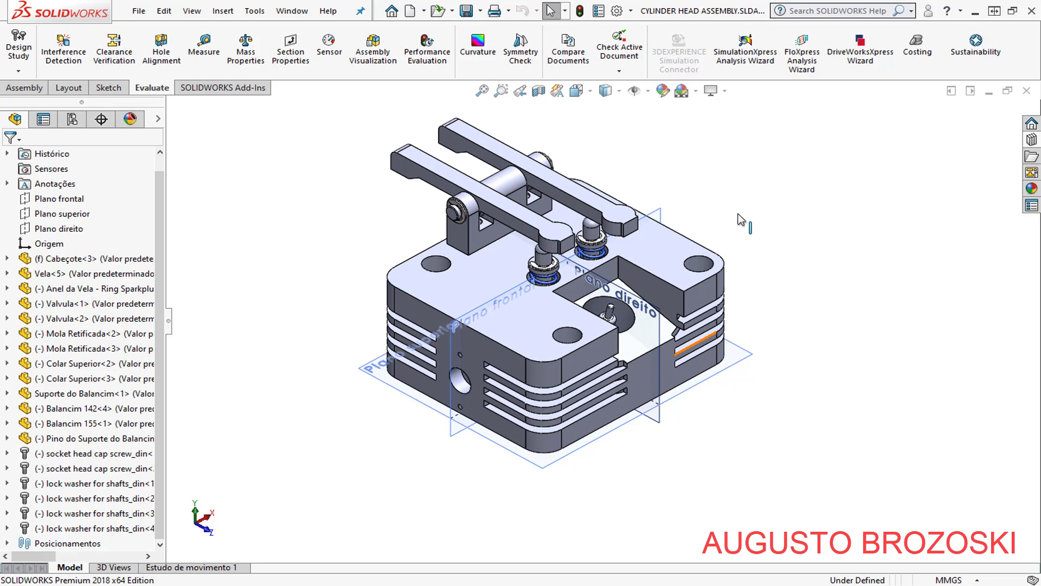
{"action": "left_click", "coordinate": [577, 90]}
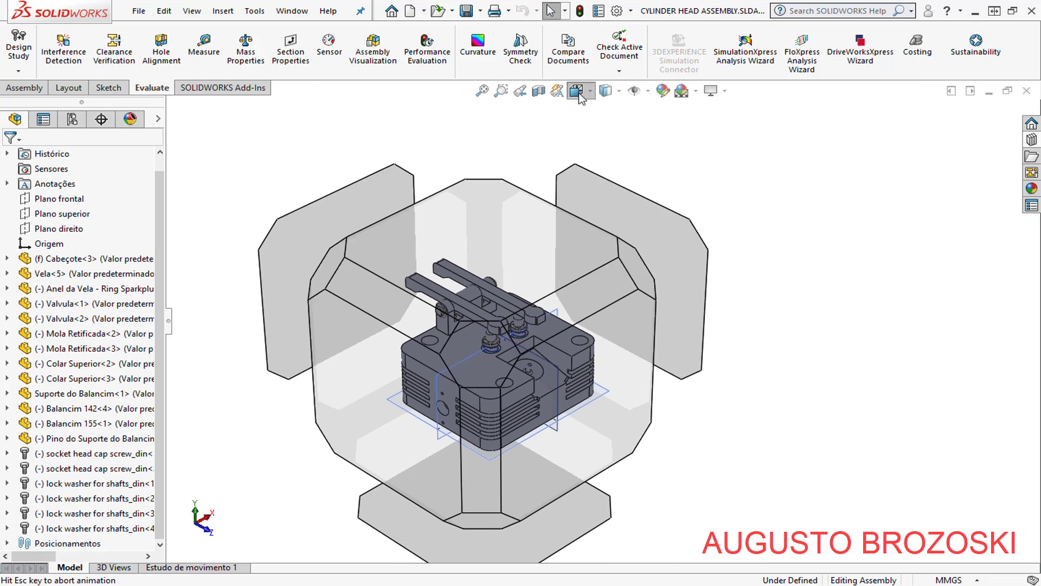
{"action": "left_click", "coordinate": [658, 130]}
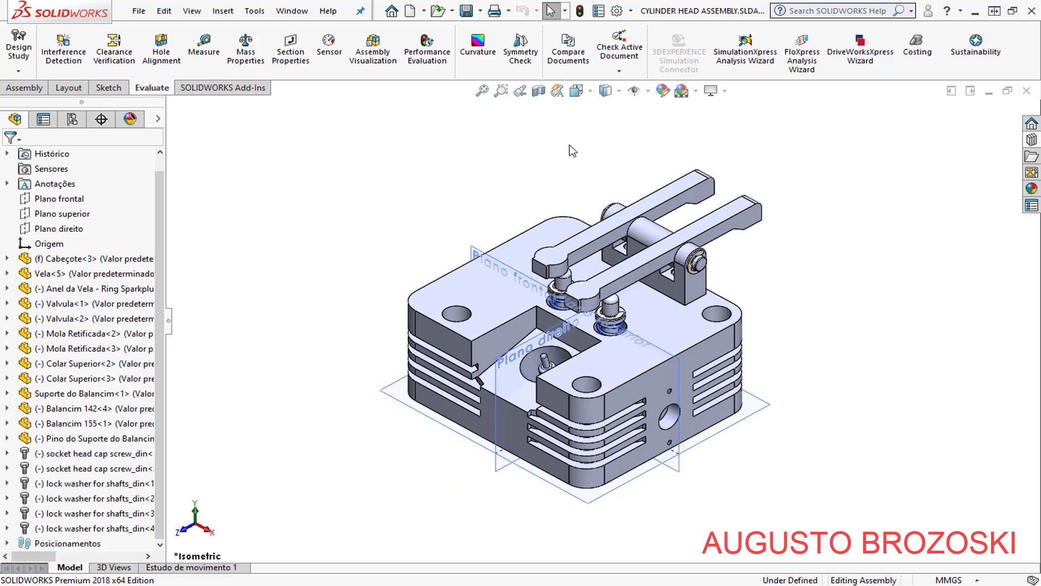
{"action": "left_click", "coordinate": [466, 11]}
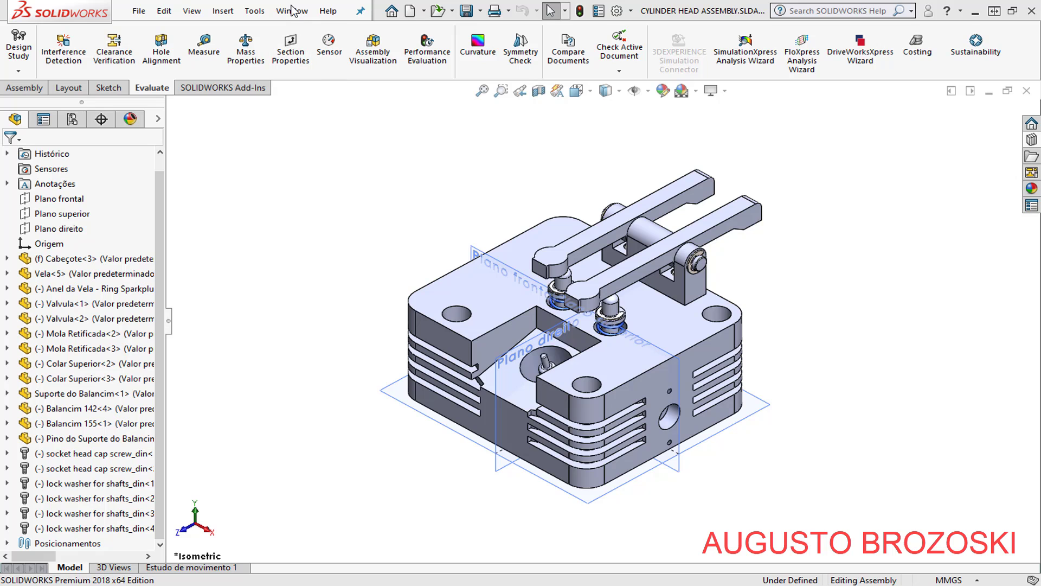
{"action": "left_click", "coordinate": [296, 13]}
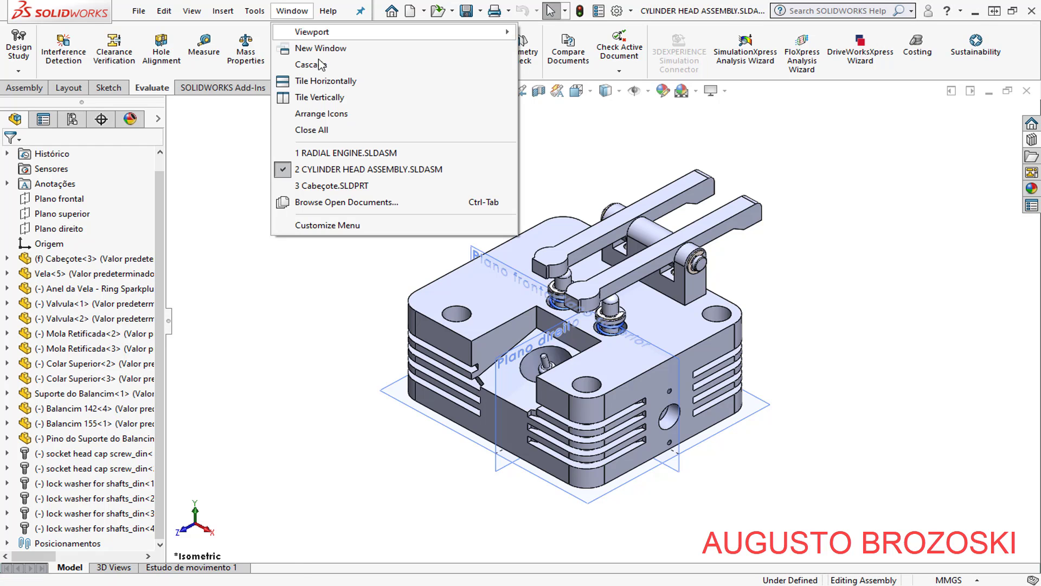
Switch to RADIAL ENGINE.SLDASM in isometric and zoom in on the cylinder head's rocker arms
{"action": "left_click", "coordinate": [332, 156]}
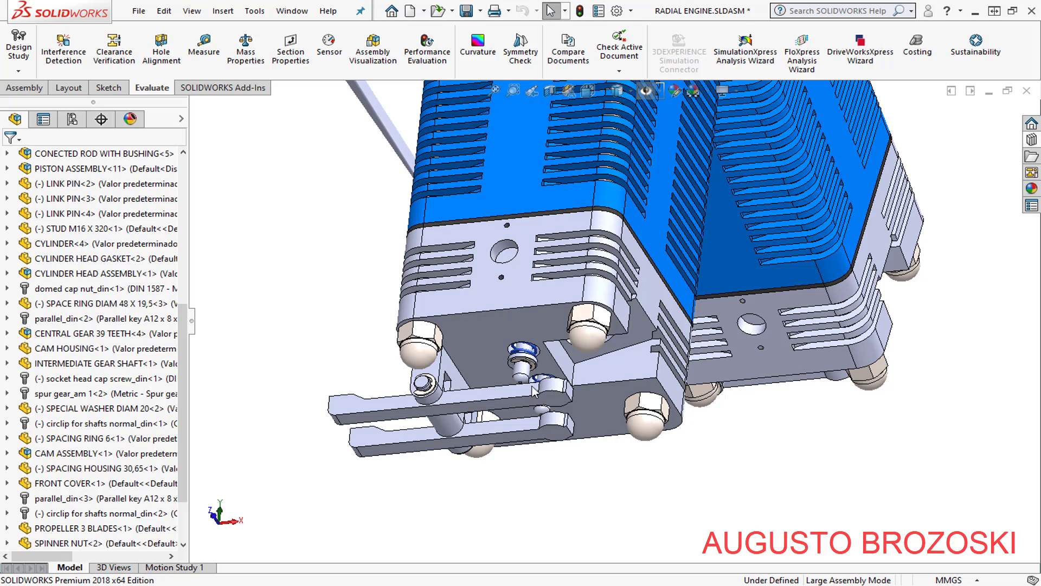
{"action": "left_click", "coordinate": [589, 91]}
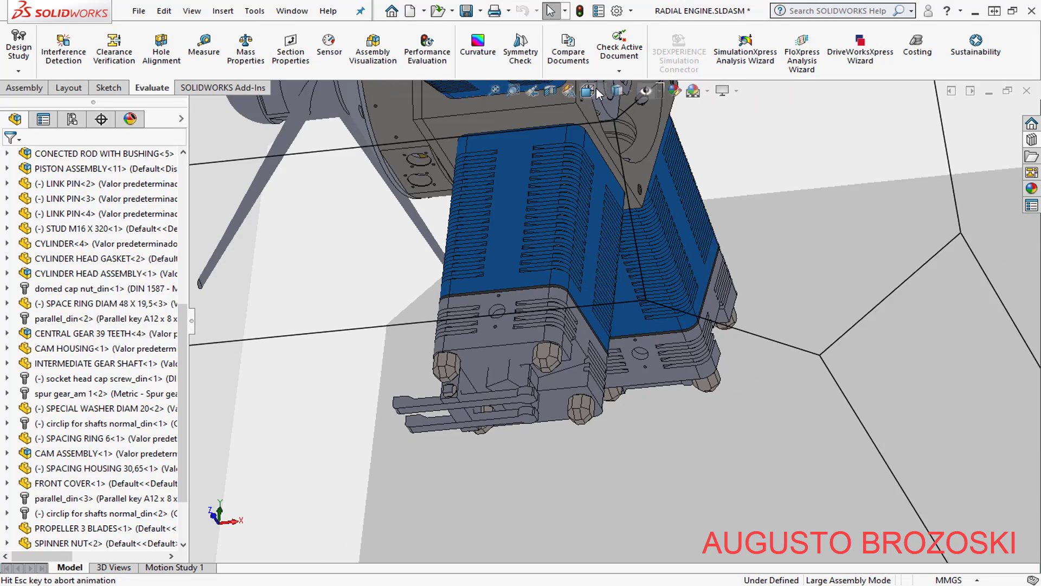
{"action": "left_click", "coordinate": [670, 130]}
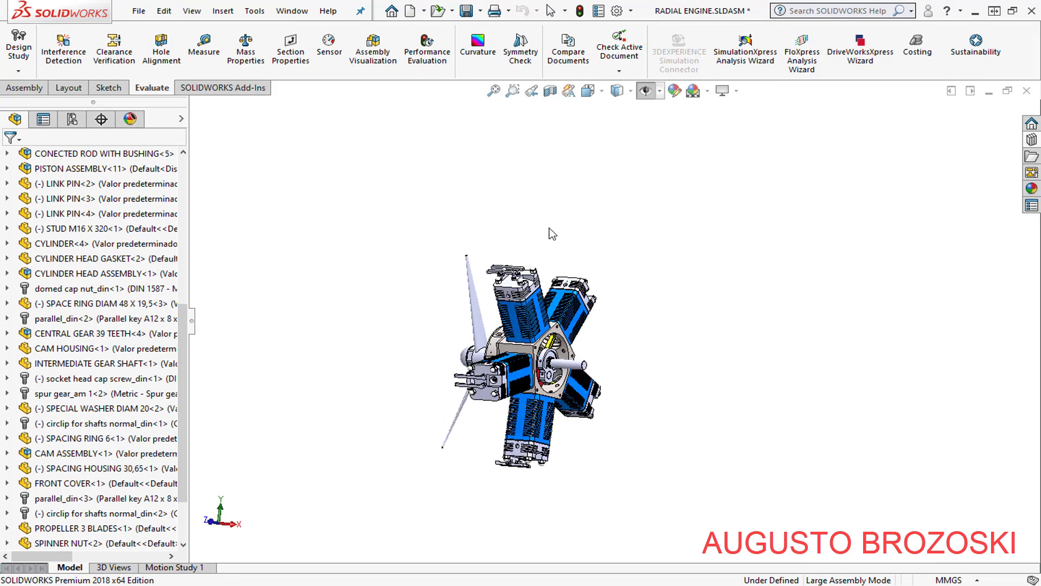
{"action": "scroll", "coordinate": [611, 290], "scroll_direction": "down", "scroll_amount": 2}
{"action": "scroll", "coordinate": [605, 288], "scroll_direction": "down", "scroll_amount": 2}
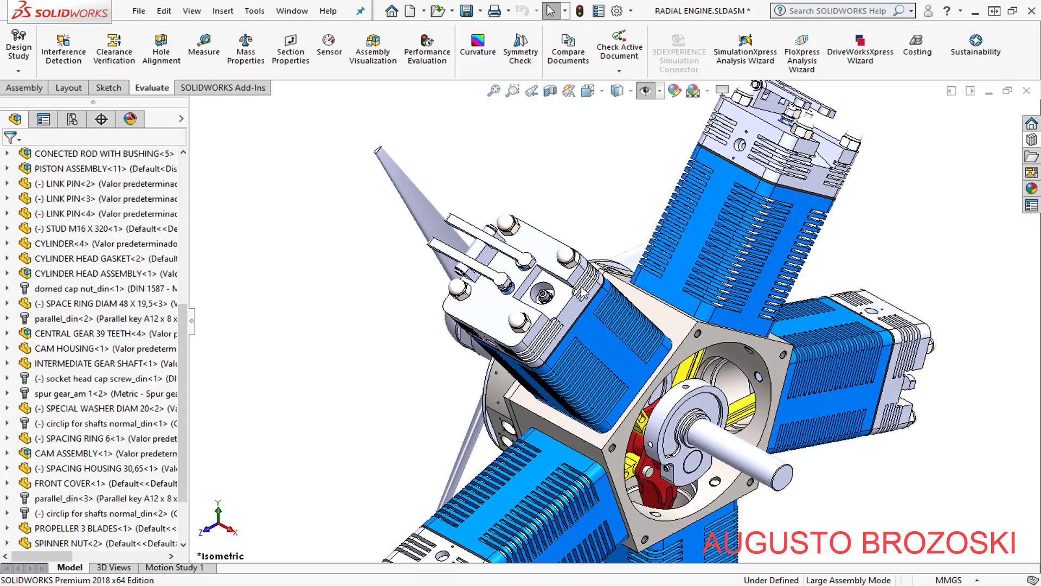
{"action": "scroll", "coordinate": [589, 290], "scroll_direction": "down", "scroll_amount": 3}
{"action": "scroll", "coordinate": [550, 308], "scroll_direction": "up", "scroll_amount": 3}
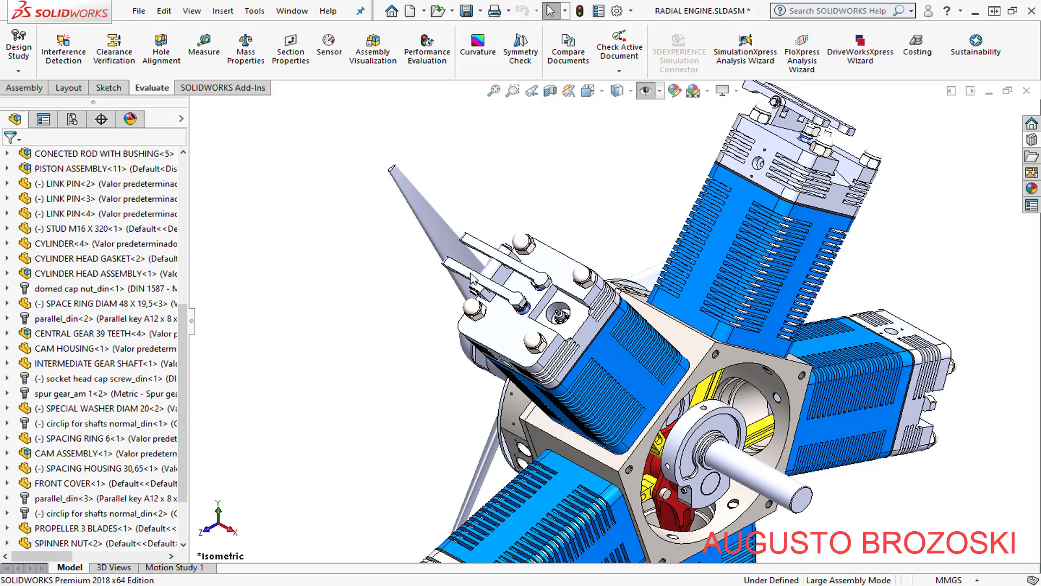
{"action": "middle_click_drag", "start_coordinate": [491, 278], "coordinate": [528, 227]}
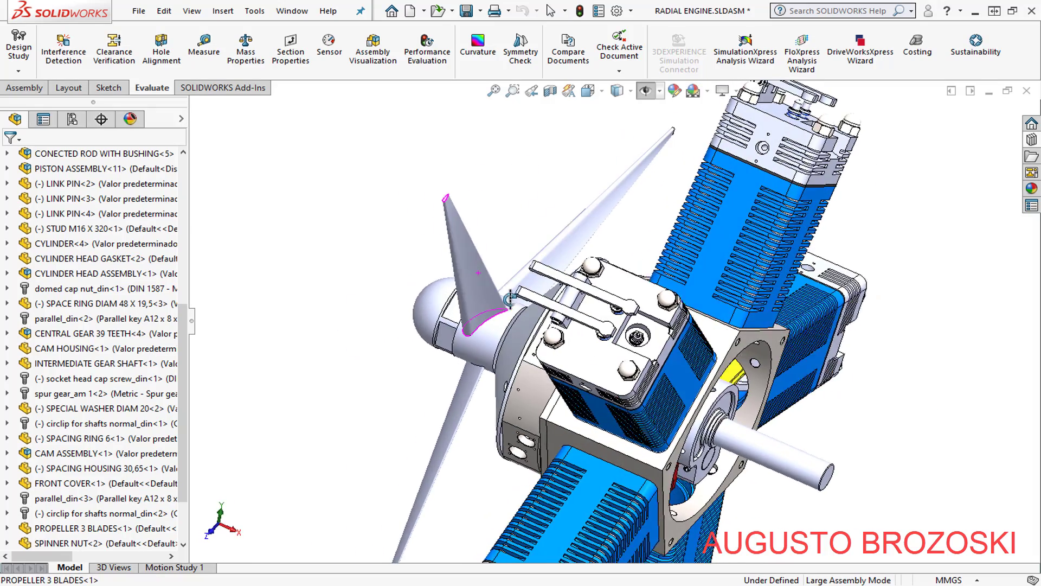
{"action": "scroll", "coordinate": [602, 307], "scroll_direction": "down", "scroll_amount": 2}
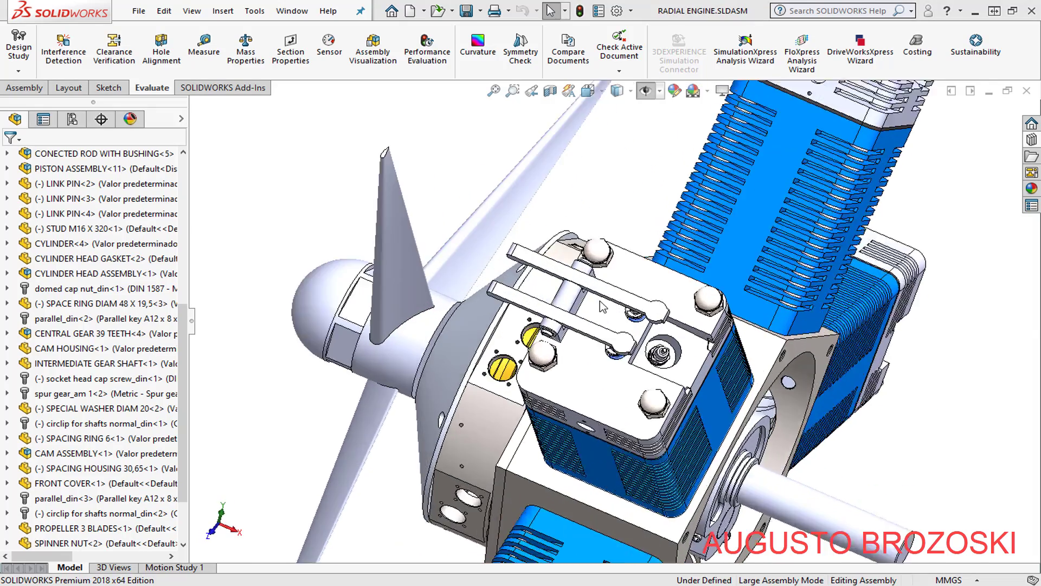
{"action": "scroll", "coordinate": [601, 306], "scroll_direction": "down", "scroll_amount": 3}
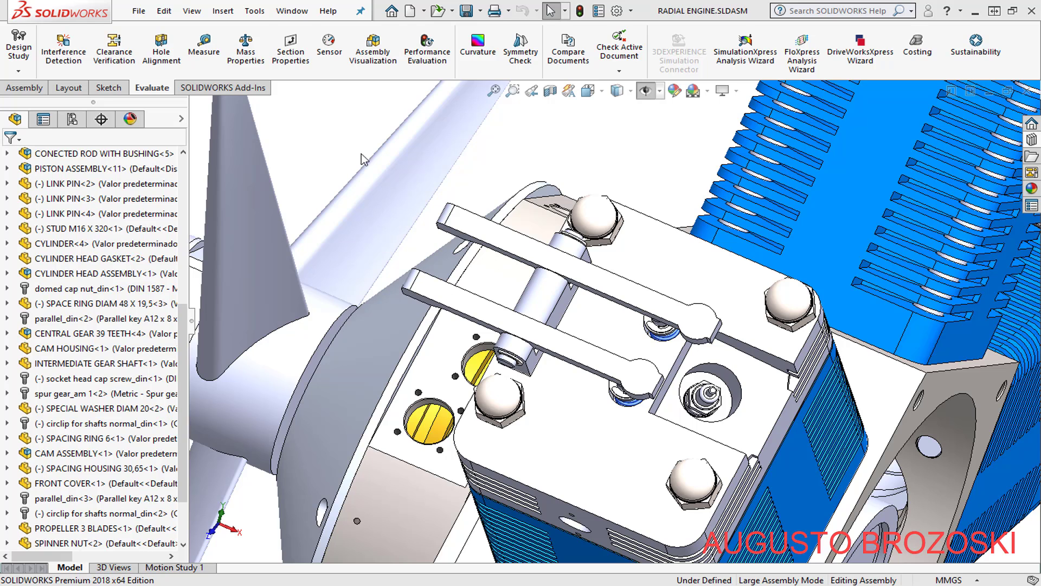
{"action": "left_click", "coordinate": [291, 11]}
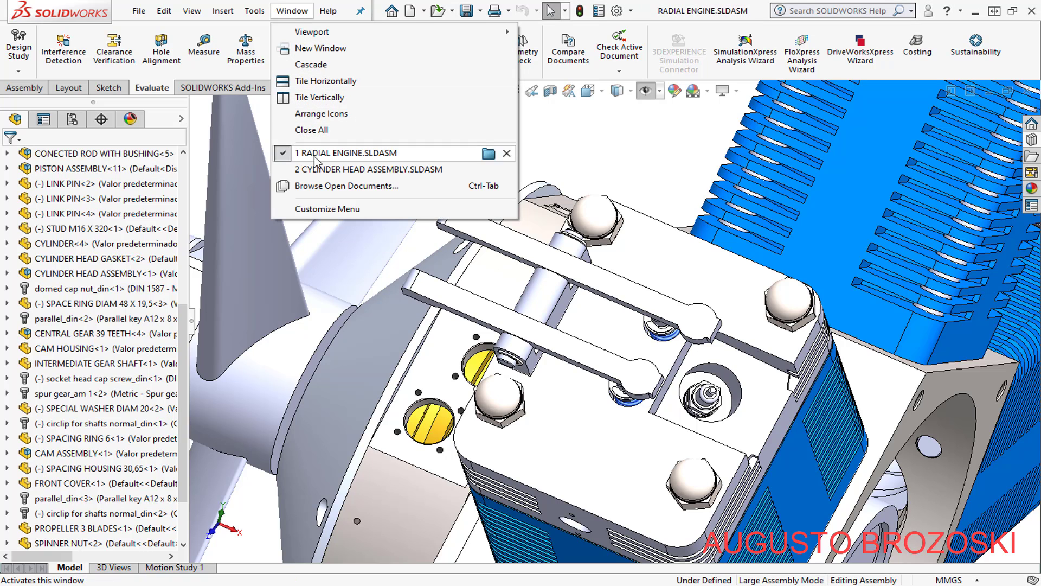
Return to CYLINDER HEAD ASSEMBLY.SLDASM and list the Suporte do Balancim<1> mates
{"action": "left_click", "coordinate": [336, 165]}
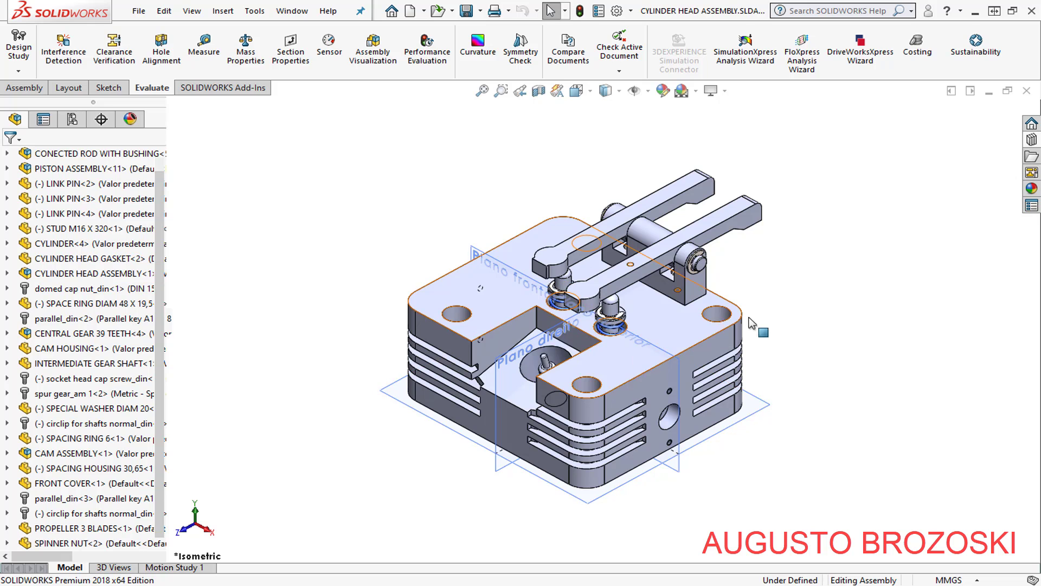
{"action": "scroll", "coordinate": [667, 284], "scroll_direction": "down", "scroll_amount": 3}
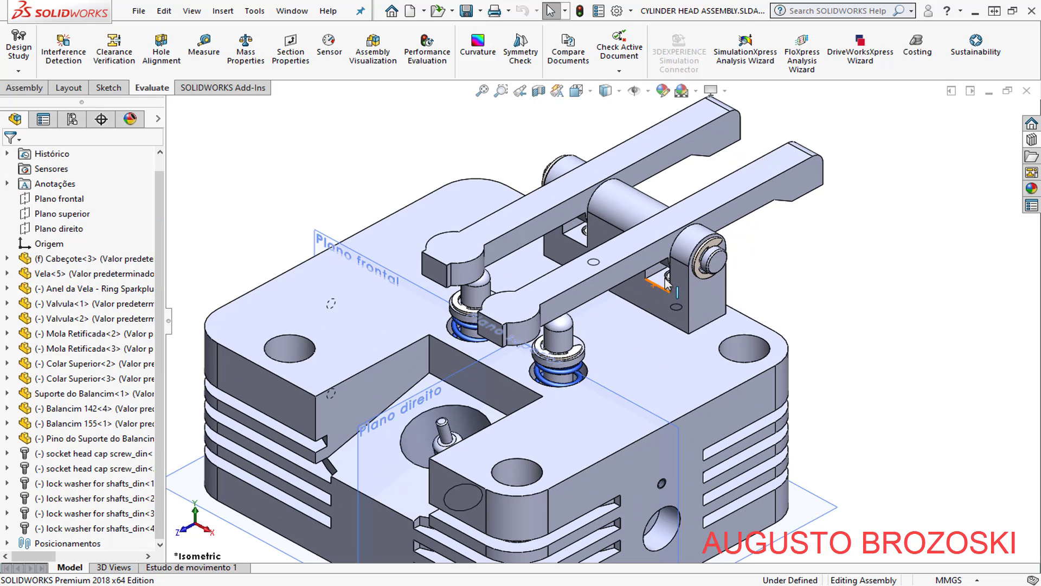
{"action": "left_click", "coordinate": [628, 206]}
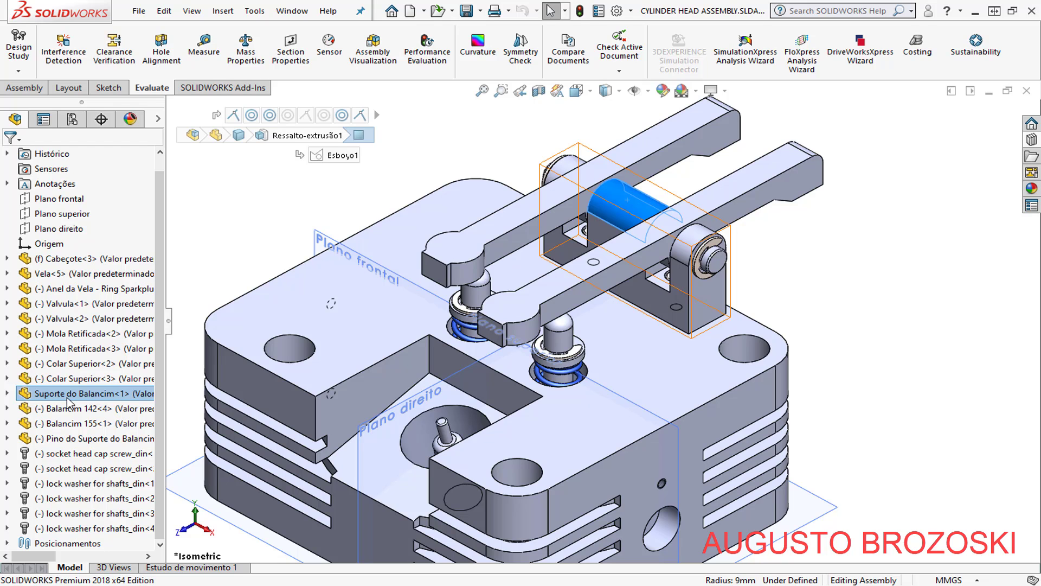
{"action": "left_click", "coordinate": [6, 393]}
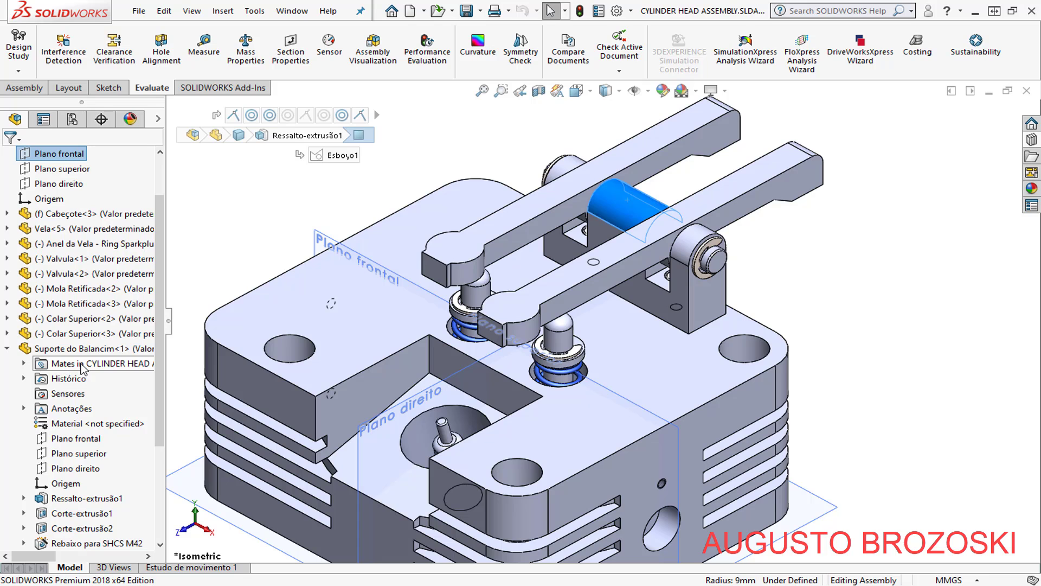
{"action": "left_click", "coordinate": [24, 364]}
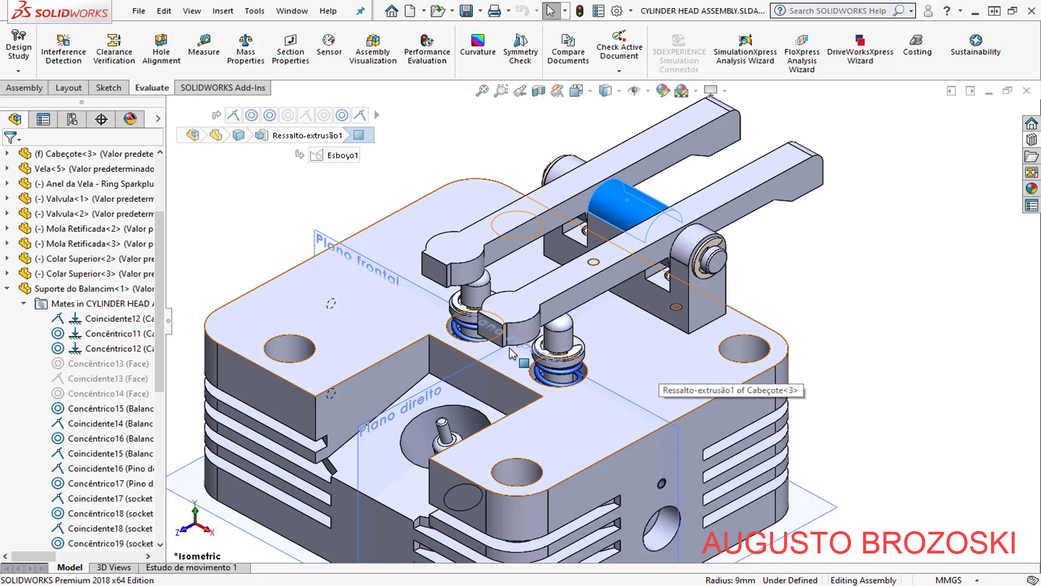
Delete the Concêntrico11 and Concêntrico12 mates from the cylinder head assembly
{"action": "left_click", "coordinate": [110, 334]}
{"action": "right_click", "coordinate": [110, 334]}
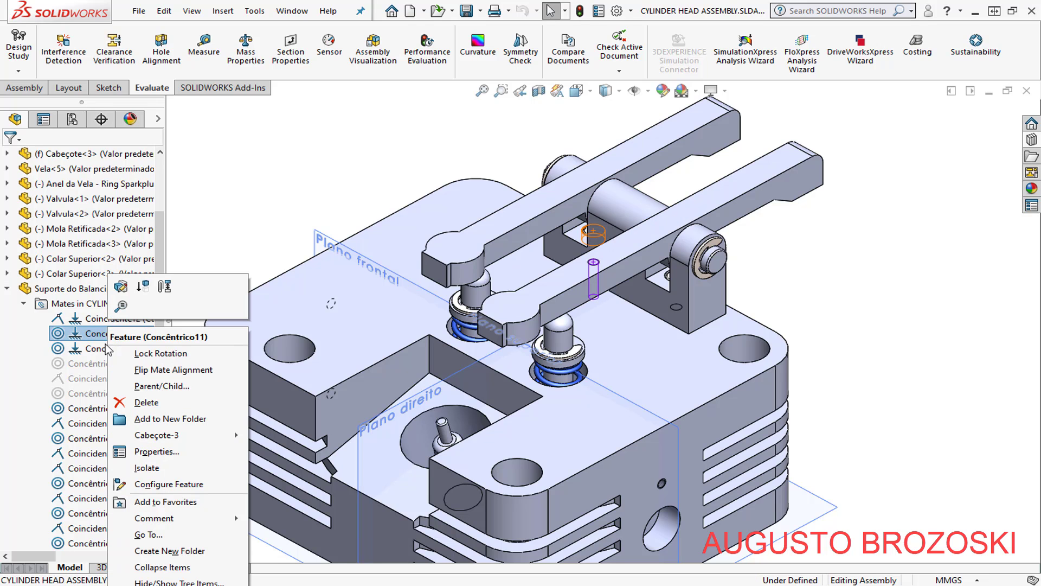
{"action": "left_click", "coordinate": [144, 402]}
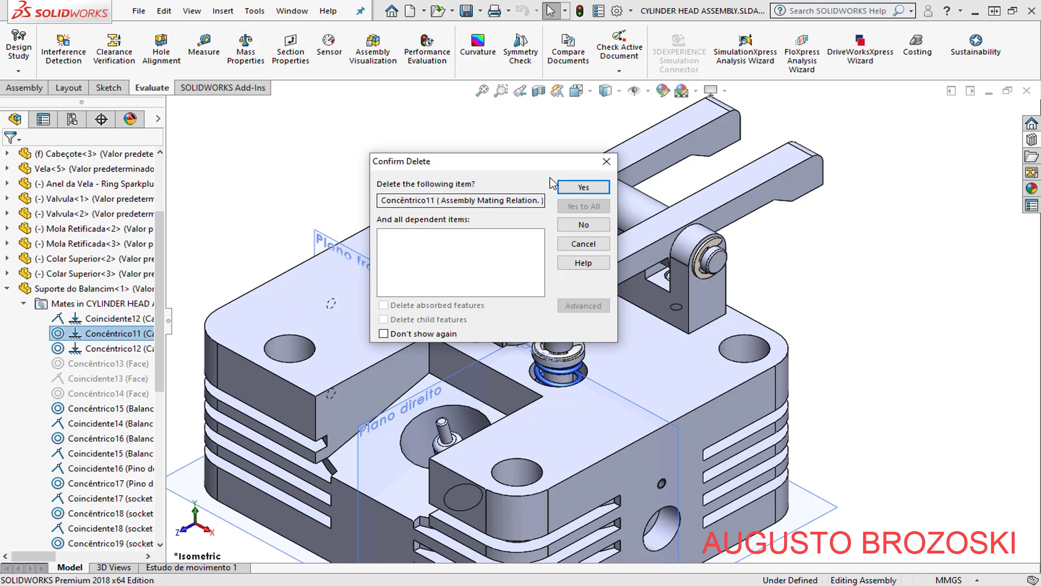
{"action": "left_click", "coordinate": [575, 187]}
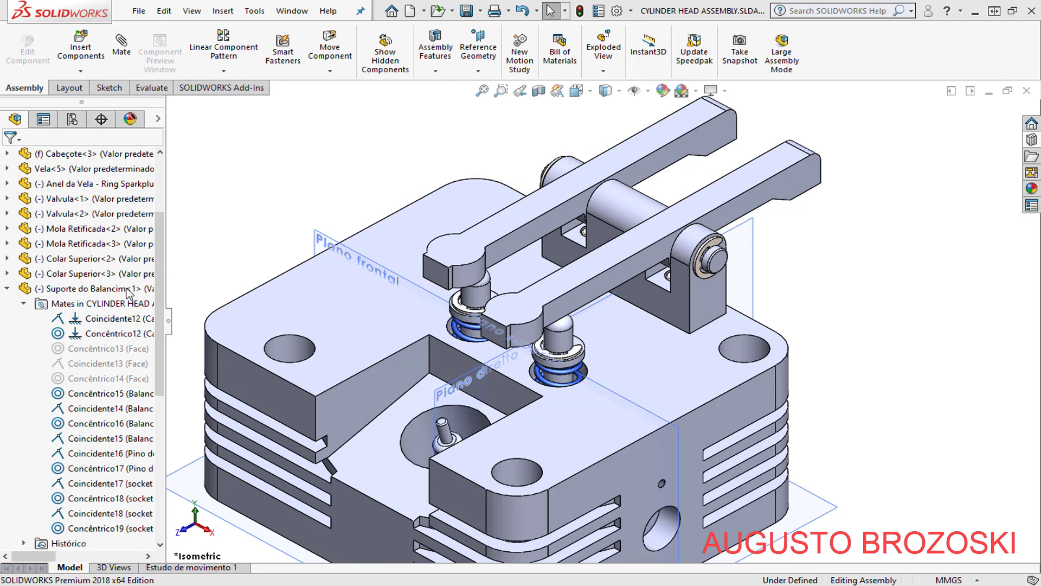
{"action": "left_click", "coordinate": [101, 332]}
{"action": "right_click", "coordinate": [101, 332]}
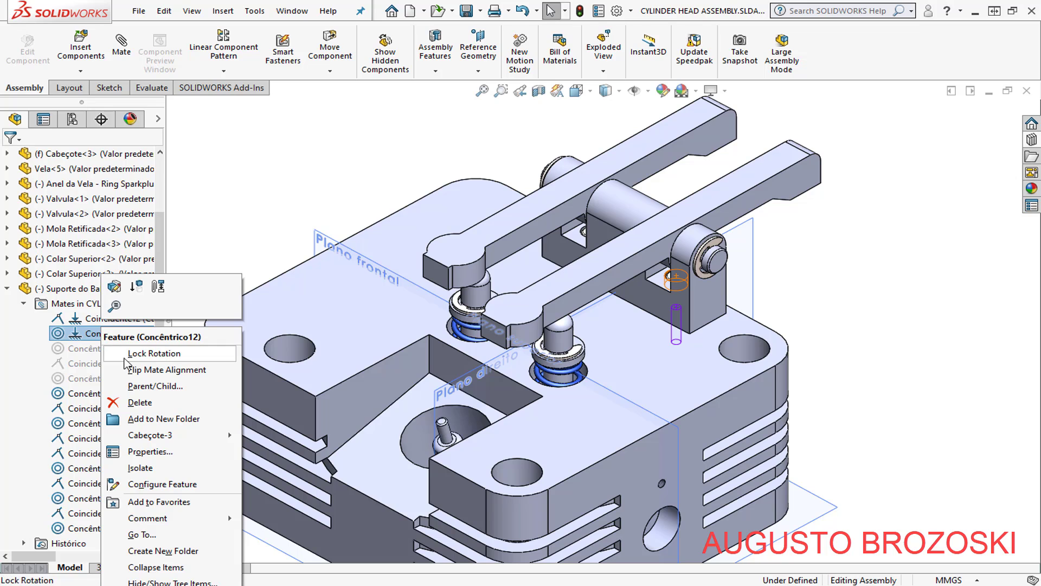
{"action": "left_click", "coordinate": [145, 407]}
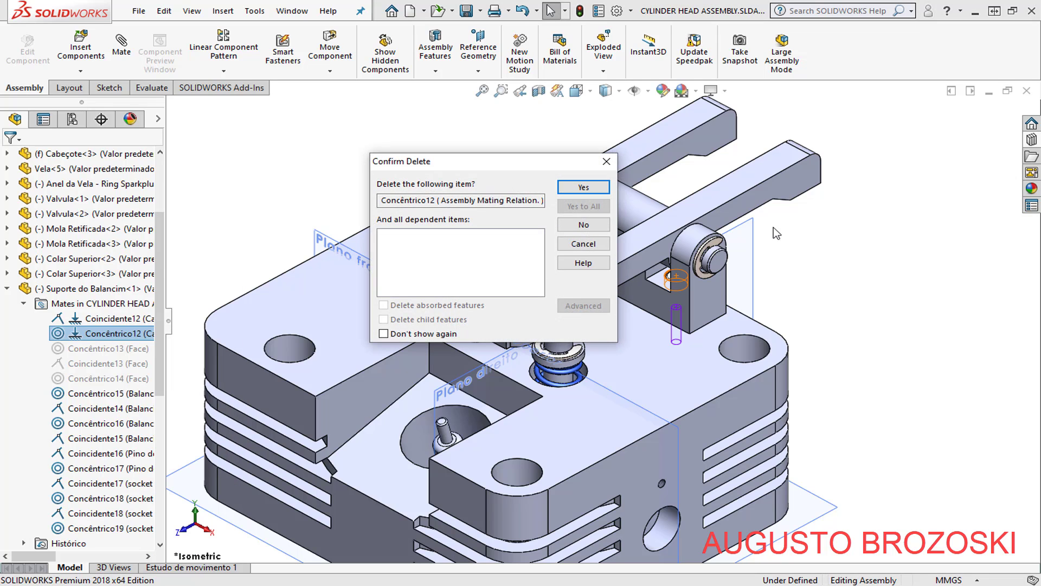
{"action": "left_click", "coordinate": [599, 193]}
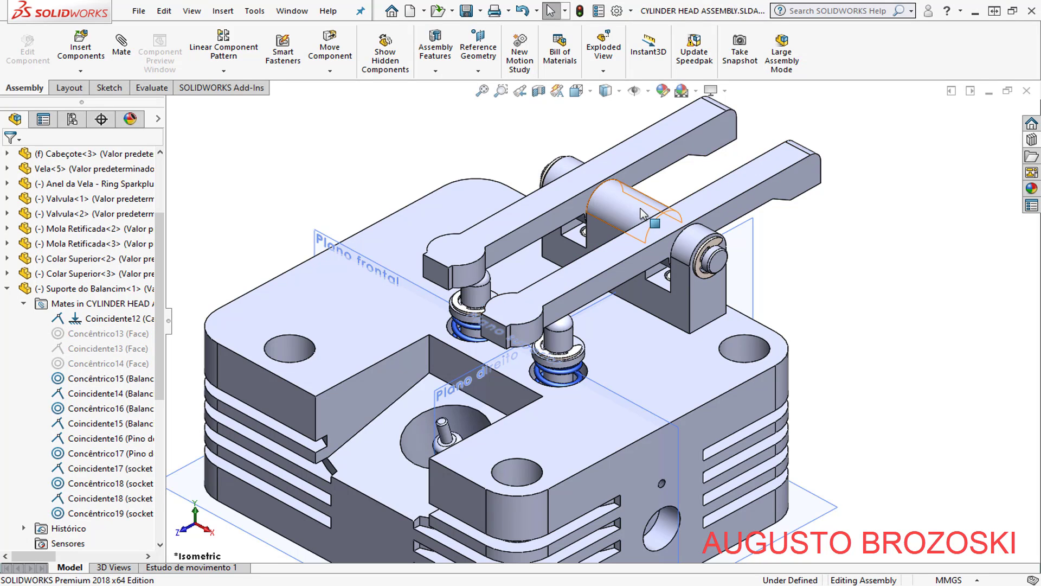
Drag the rocker arms to a new position, then bring up the Move Component choices
{"action": "mouse_move", "coordinate": [643, 212]}
{"action": "left_mouse_down"}
{"action": "mouse_move", "coordinate": [730, 187]}
{"action": "mouse_move", "coordinate": [820, 276]}
{"action": "left_mouse_up"}
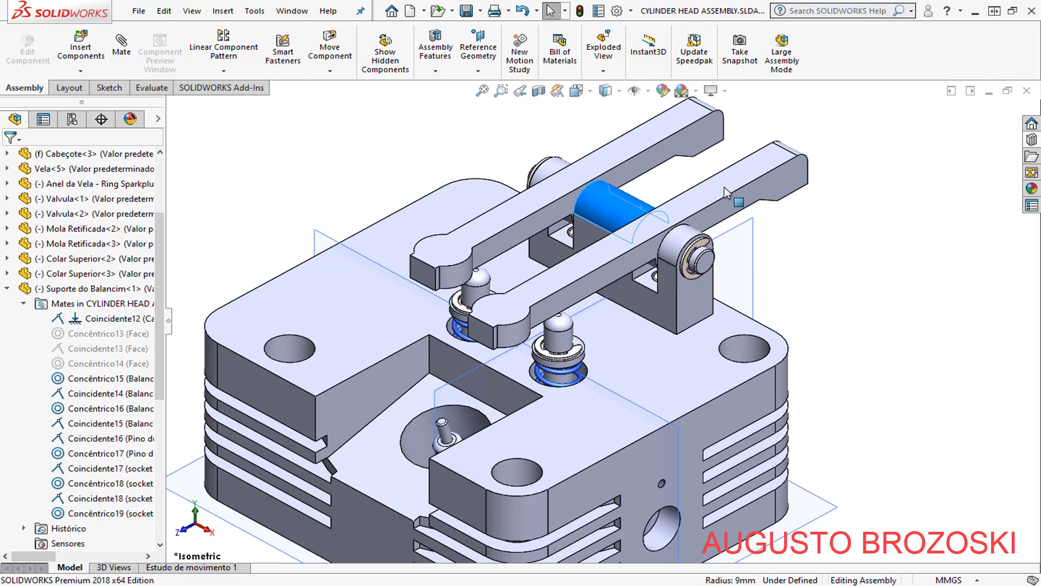
{"action": "left_click", "coordinate": [831, 270]}
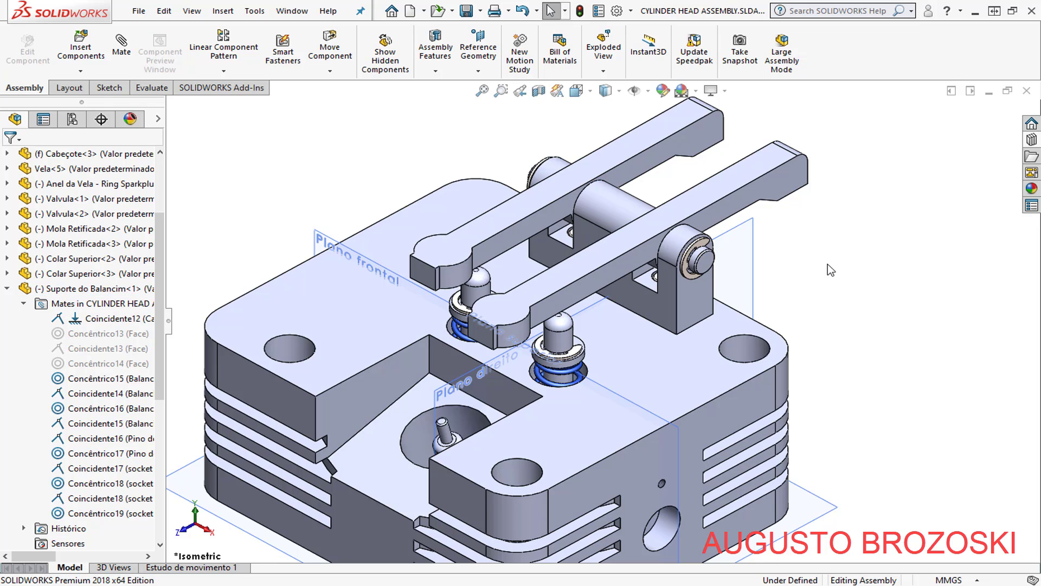
{"action": "left_click", "coordinate": [332, 71]}
Rotate the rocker arm support About Entity on its vertical edge, swinging the arms away from the valves
{"action": "left_click", "coordinate": [348, 104]}
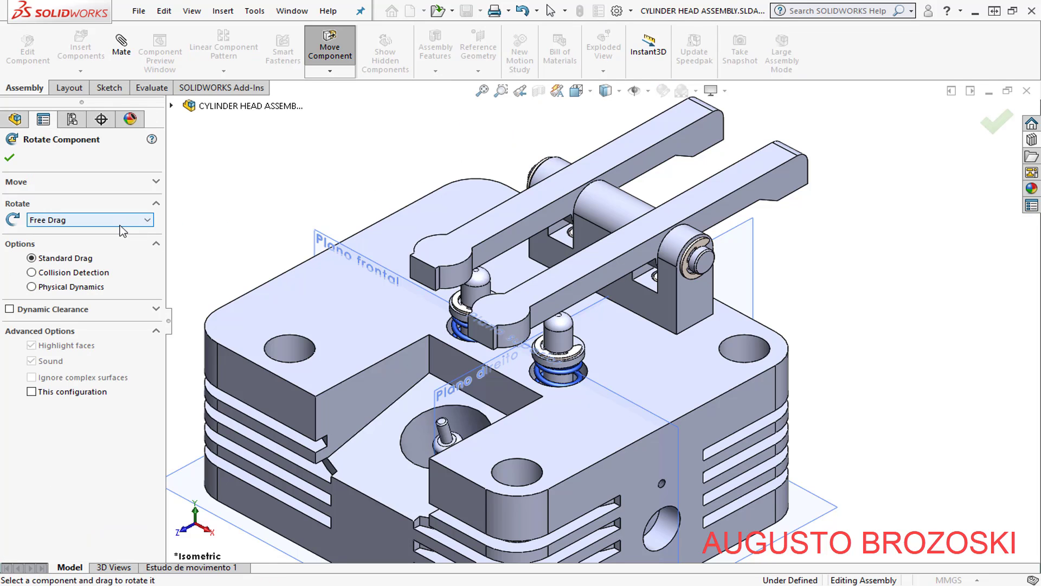
{"action": "left_click", "coordinate": [148, 220]}
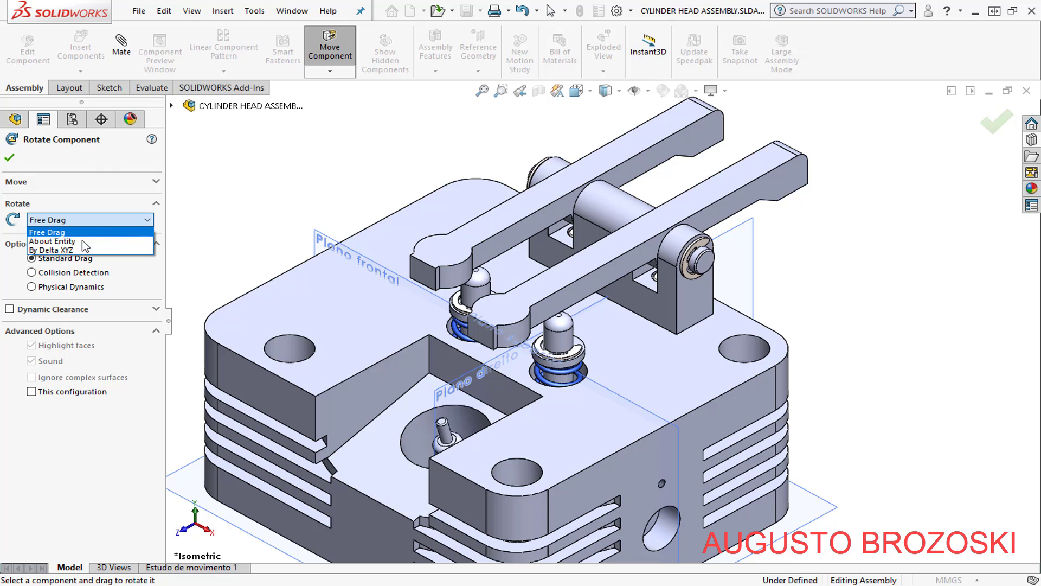
{"action": "left_click", "coordinate": [69, 243]}
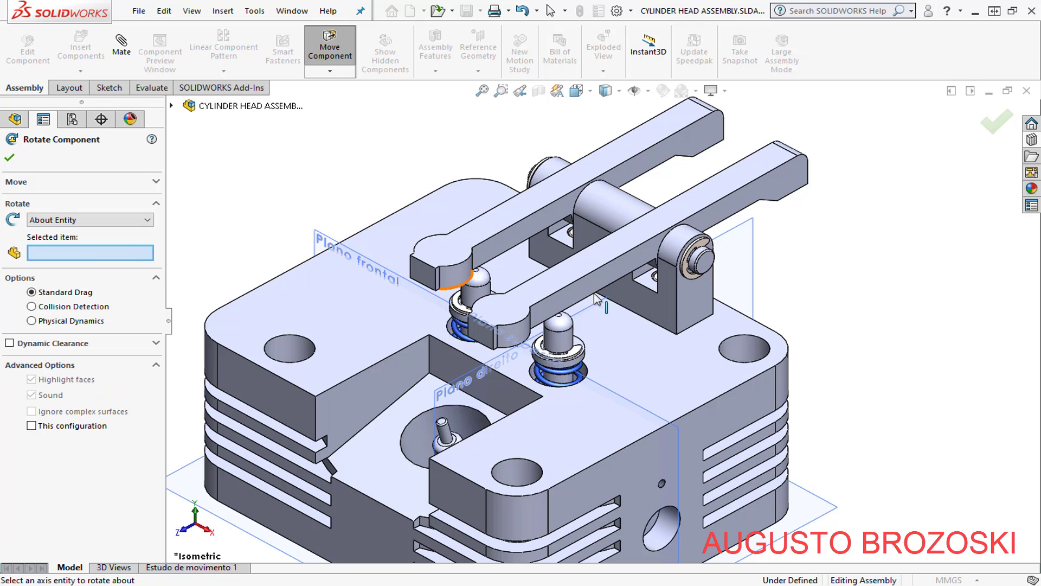
{"action": "left_click", "coordinate": [679, 296]}
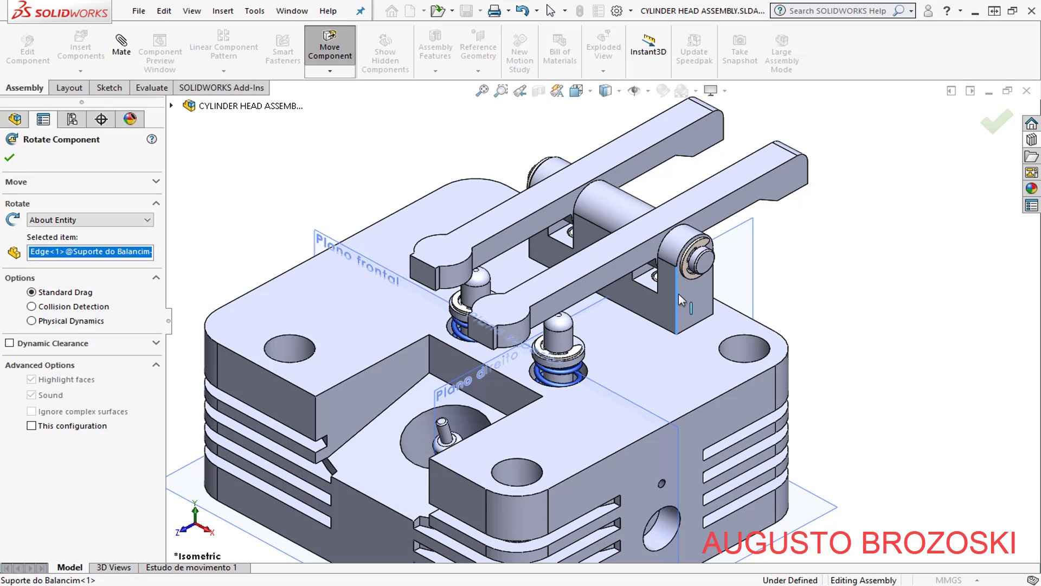
{"action": "mouse_move", "coordinate": [667, 295]}
{"action": "left_mouse_down"}
{"action": "mouse_move", "coordinate": [702, 142]}
{"action": "mouse_move", "coordinate": [889, 358]}
{"action": "mouse_move", "coordinate": [852, 364]}
{"action": "left_mouse_up"}
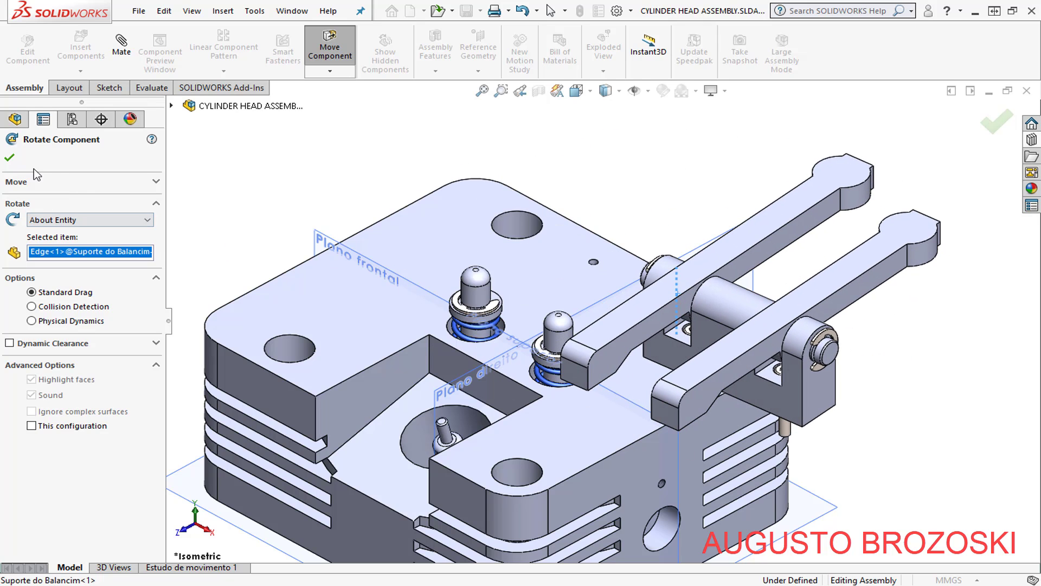
Make the first support counterbore concentric with its cylinder head hole
{"action": "left_click", "coordinate": [10, 158]}
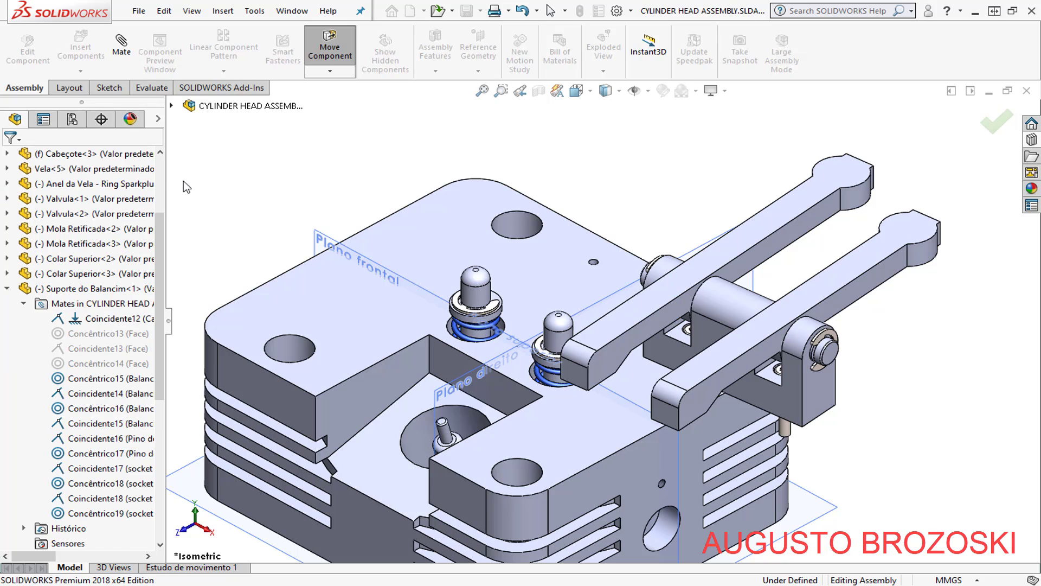
{"action": "left_click", "coordinate": [125, 48]}
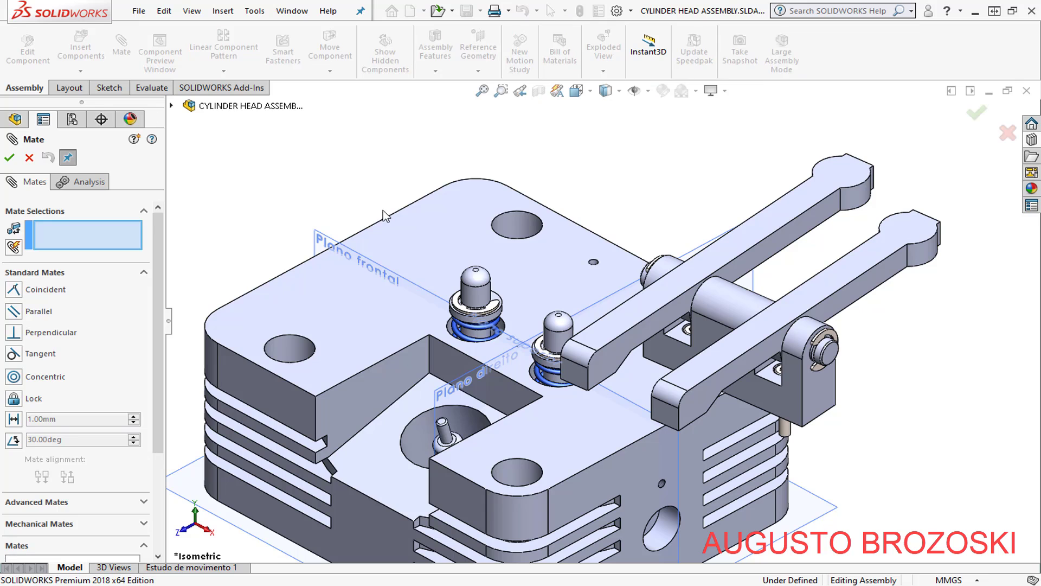
{"action": "scroll", "coordinate": [689, 336], "scroll_direction": "down", "scroll_amount": 3}
{"action": "scroll", "coordinate": [689, 336], "scroll_direction": "down", "scroll_amount": 3}
{"action": "scroll", "coordinate": [550, 267], "scroll_direction": "down", "scroll_amount": 3}
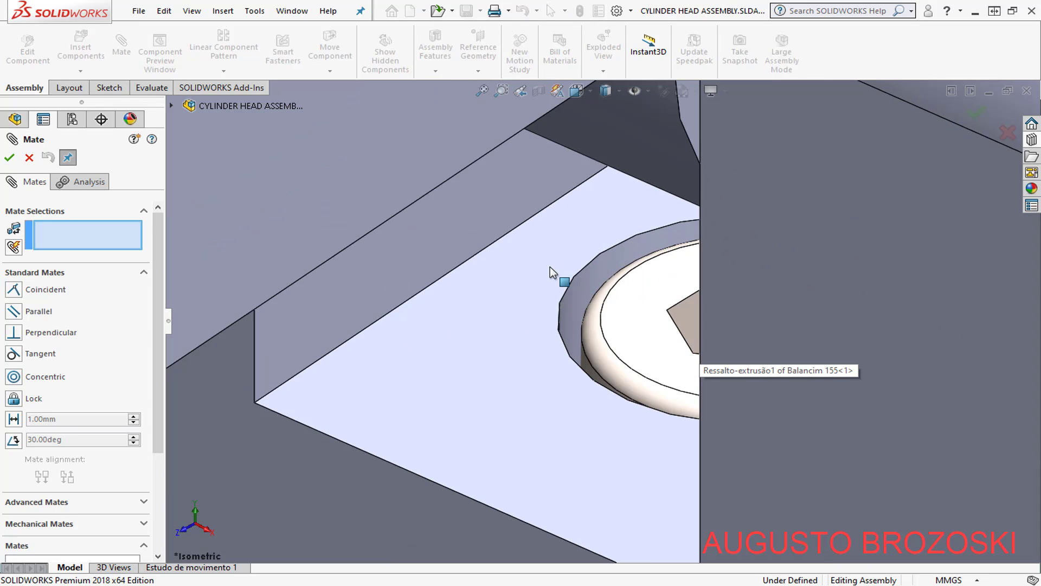
{"action": "scroll", "coordinate": [626, 279], "scroll_direction": "down", "scroll_amount": 2}
{"action": "left_click", "coordinate": [642, 288]}
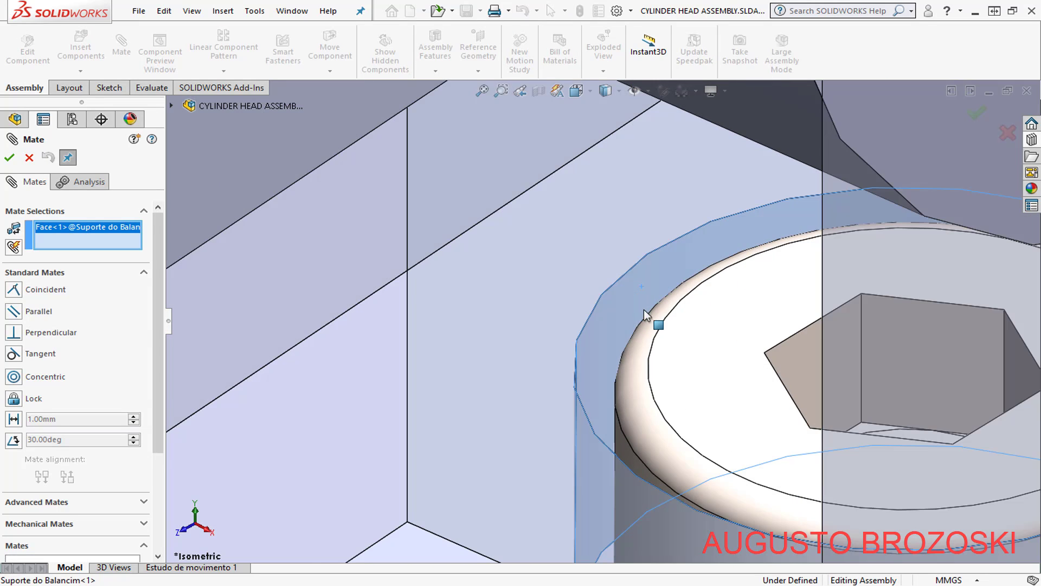
{"action": "scroll", "coordinate": [645, 311], "scroll_direction": "up", "scroll_amount": 2}
{"action": "scroll", "coordinate": [658, 310], "scroll_direction": "up", "scroll_amount": 2}
{"action": "scroll", "coordinate": [655, 305], "scroll_direction": "up", "scroll_amount": 2}
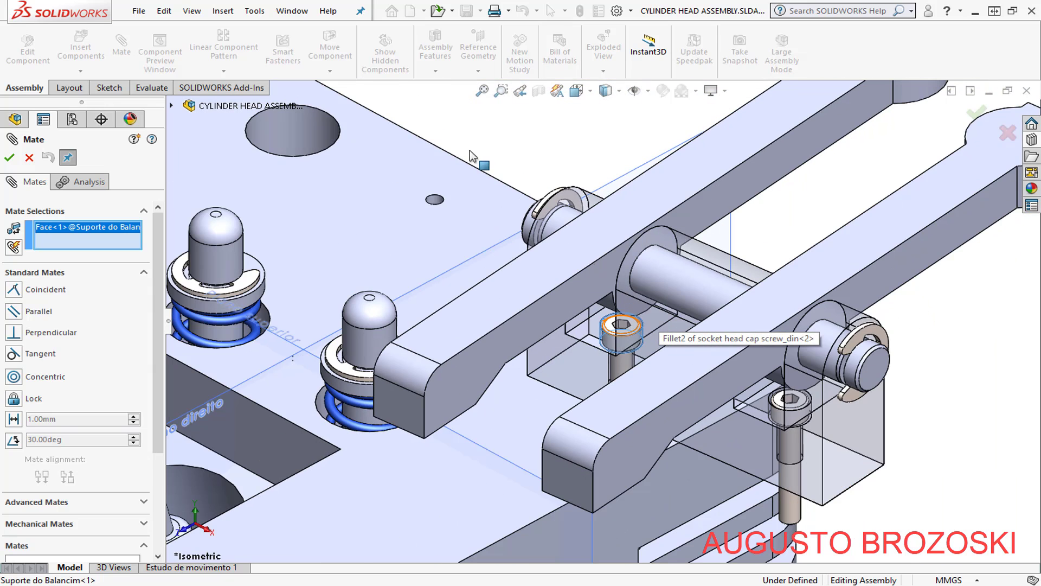
{"action": "scroll", "coordinate": [446, 217], "scroll_direction": "down", "scroll_amount": 3}
{"action": "scroll", "coordinate": [472, 282], "scroll_direction": "down", "scroll_amount": 2}
{"action": "scroll", "coordinate": [504, 363], "scroll_direction": "down", "scroll_amount": 2}
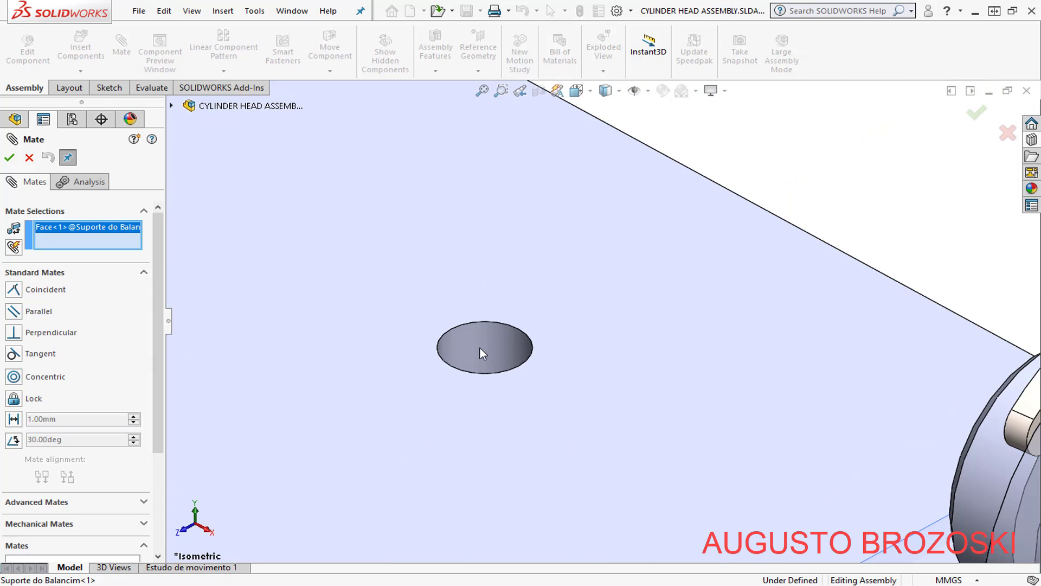
{"action": "left_click", "coordinate": [481, 337]}
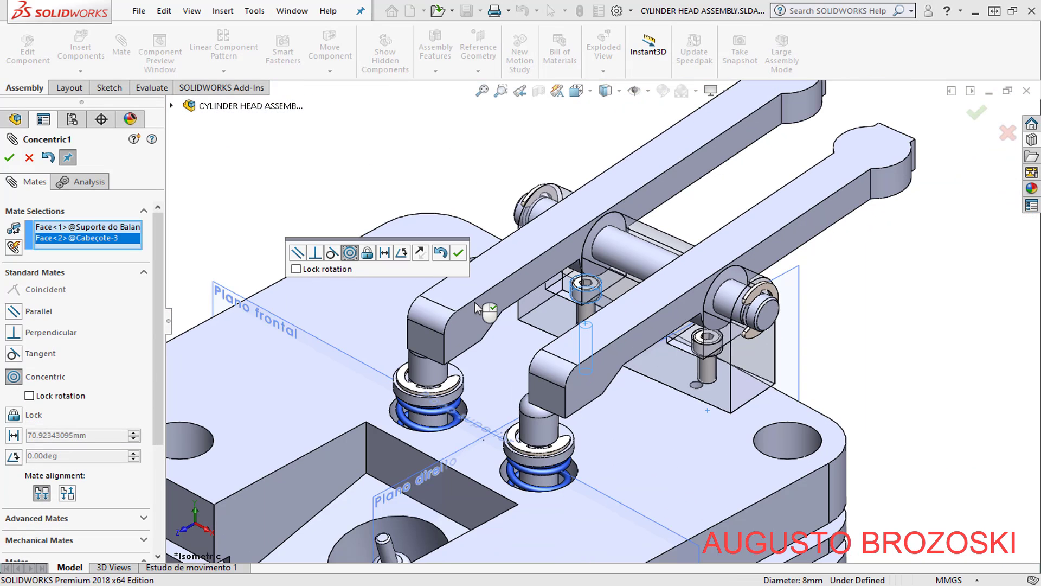
{"action": "left_click", "coordinate": [459, 253]}
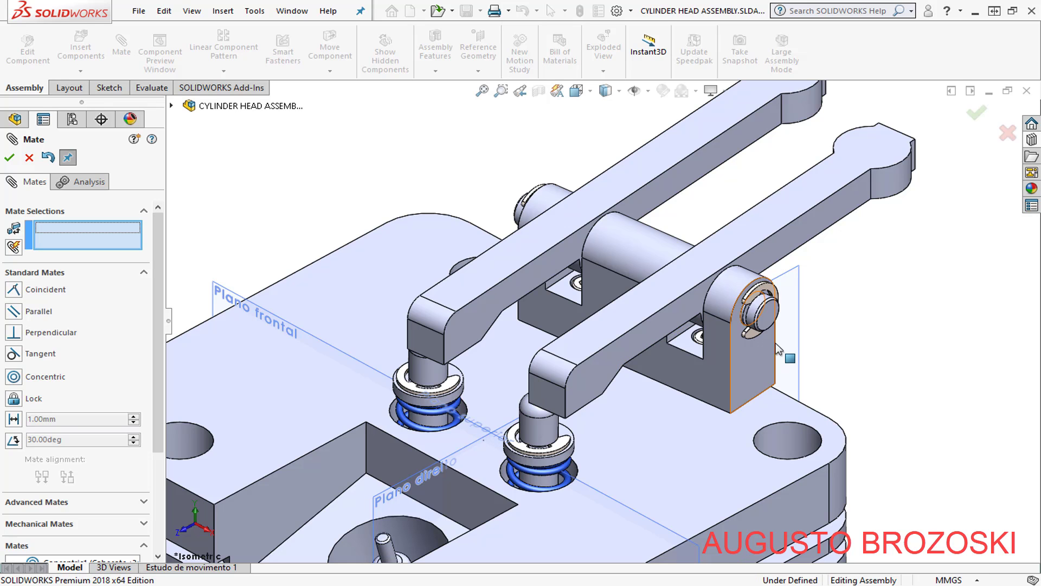
Mate the second counterbore concentric with the matching cylinder head hole
{"action": "mouse_move", "coordinate": [776, 343]}
{"action": "left_mouse_down"}
{"action": "mouse_move", "coordinate": [805, 298]}
{"action": "mouse_move", "coordinate": [791, 307]}
{"action": "left_mouse_up"}
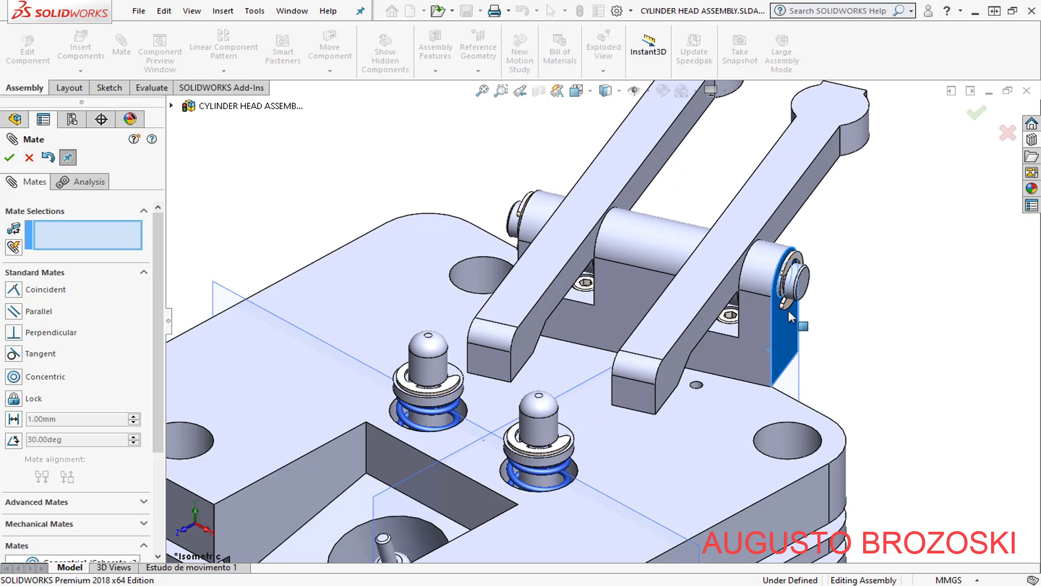
{"action": "scroll", "coordinate": [721, 320], "scroll_direction": "down", "scroll_amount": 3}
{"action": "scroll", "coordinate": [708, 320], "scroll_direction": "down", "scroll_amount": 3}
{"action": "scroll", "coordinate": [641, 337], "scroll_direction": "down", "scroll_amount": 3}
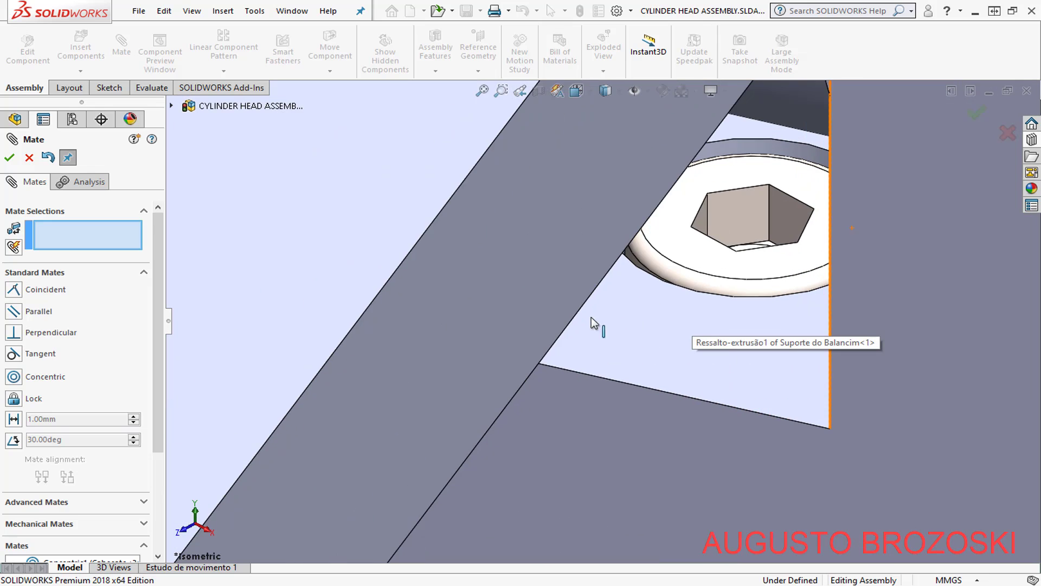
{"action": "left_click", "coordinate": [746, 148]}
{"action": "scroll", "coordinate": [746, 148], "scroll_direction": "up", "scroll_amount": 2}
{"action": "scroll", "coordinate": [734, 217], "scroll_direction": "up", "scroll_amount": 3}
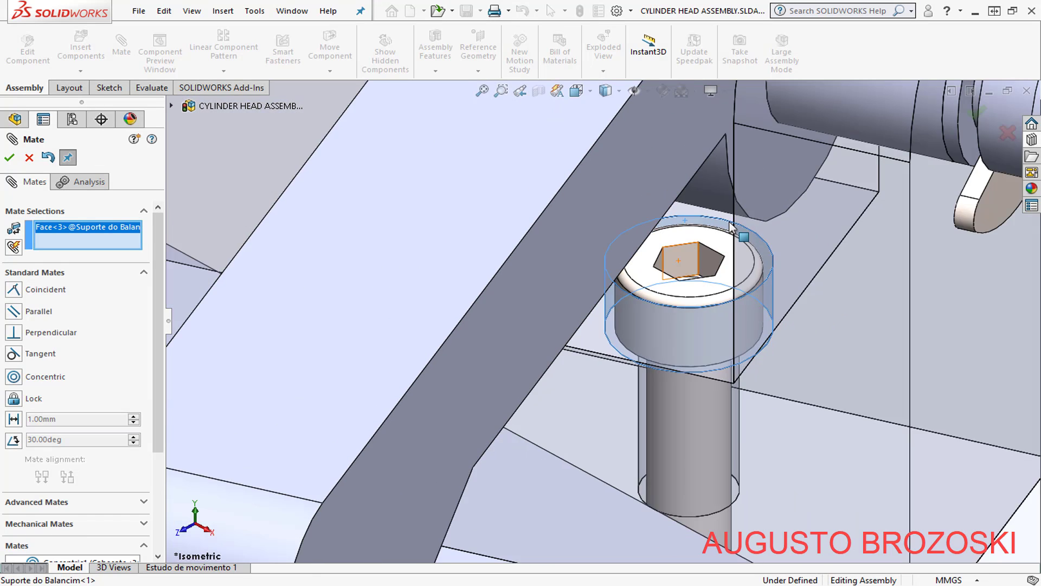
{"action": "scroll", "coordinate": [671, 378], "scroll_direction": "up", "scroll_amount": 3}
{"action": "scroll", "coordinate": [575, 431], "scroll_direction": "down", "scroll_amount": 5}
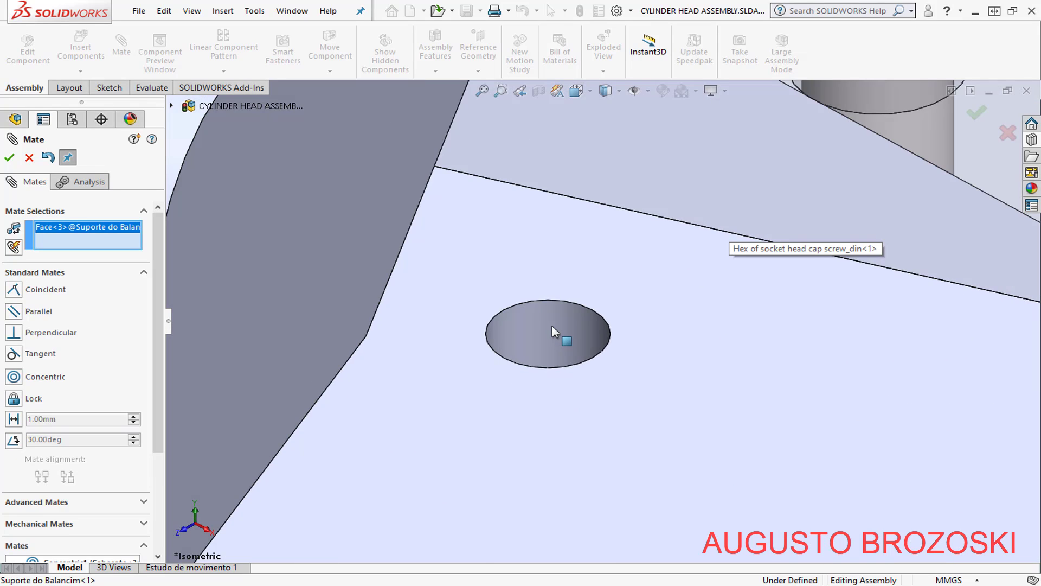
{"action": "left_click", "coordinate": [568, 316]}
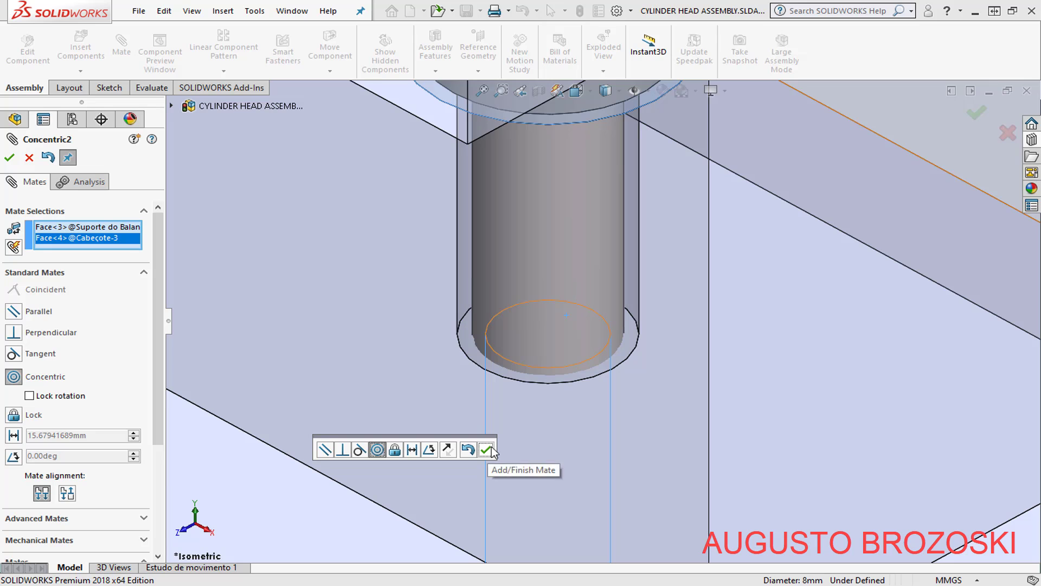
{"action": "left_click", "coordinate": [486, 450]}
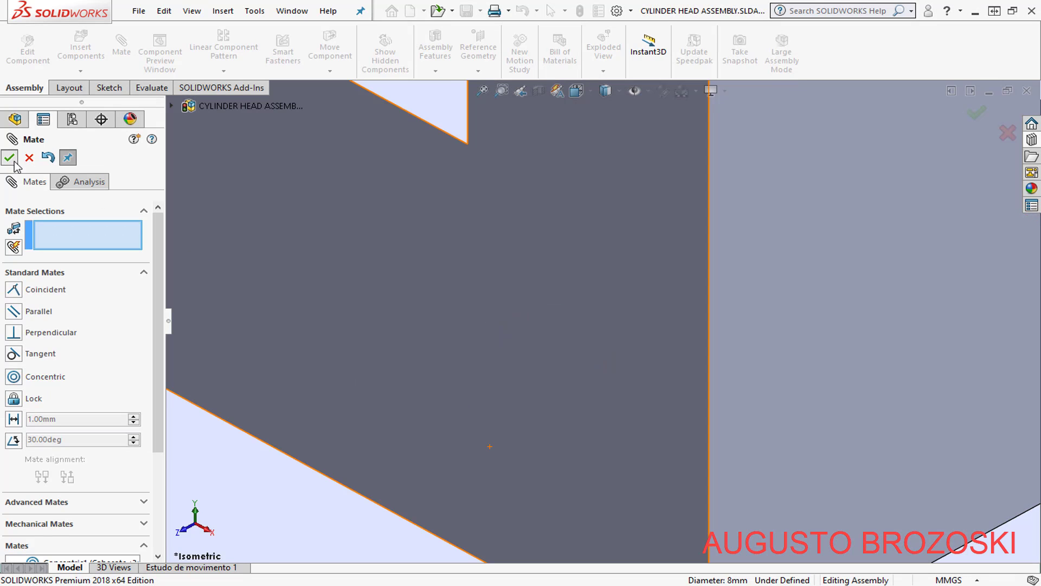
{"action": "left_click", "coordinate": [14, 161]}
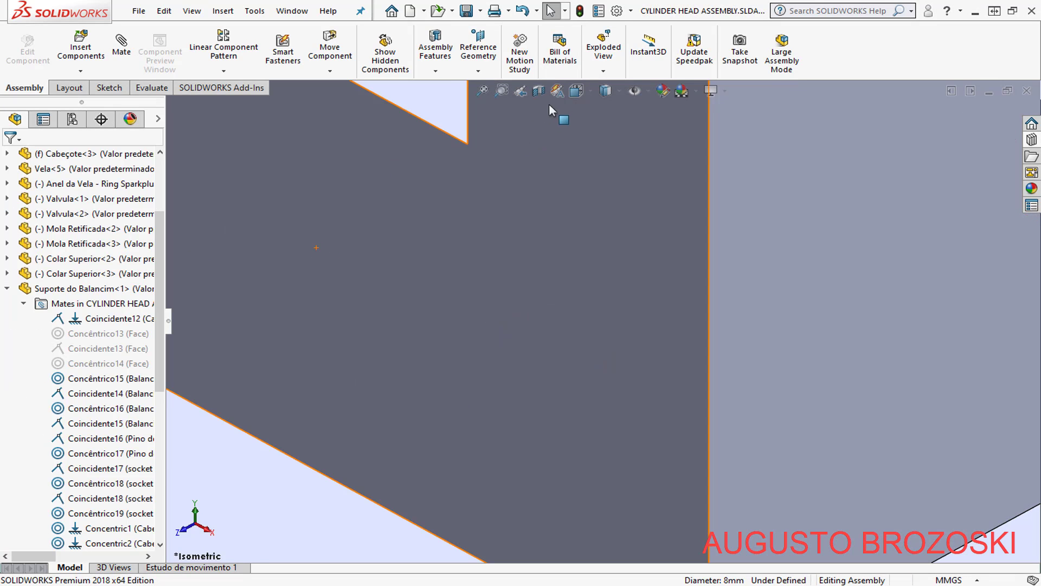
Show the assembly in isometric and Save All, including the modified Cabeçote part
{"action": "key", "text": "f"}
{"action": "left_click", "coordinate": [591, 92]}
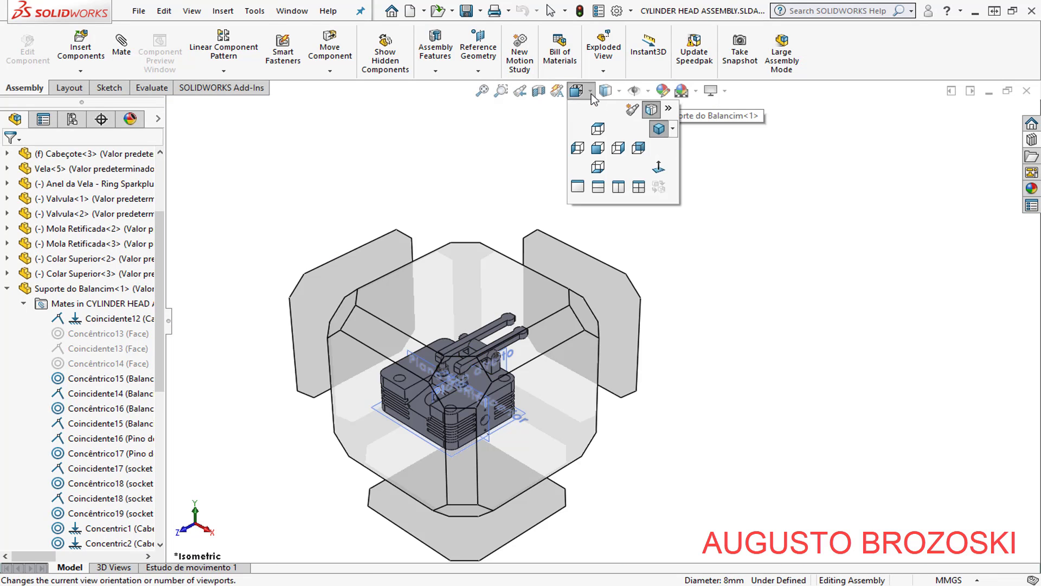
{"action": "left_click", "coordinate": [513, 146]}
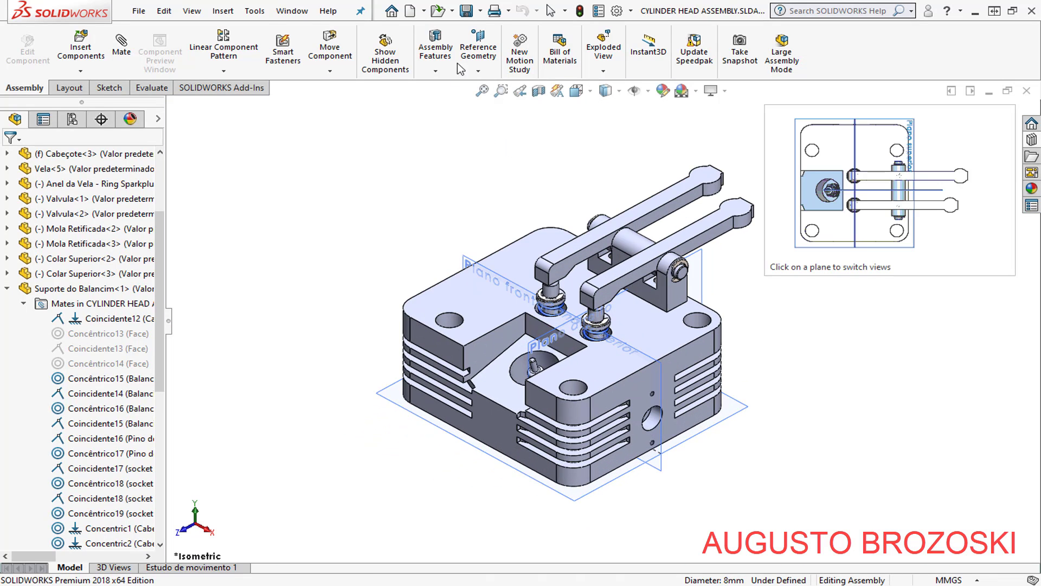
{"action": "left_click", "coordinate": [466, 12]}
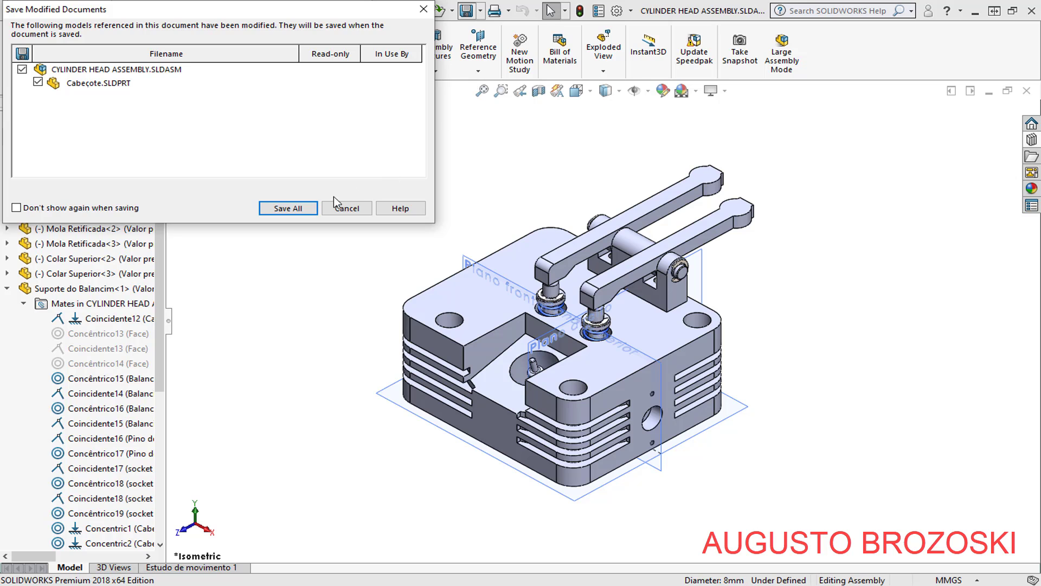
{"action": "left_click", "coordinate": [307, 208]}
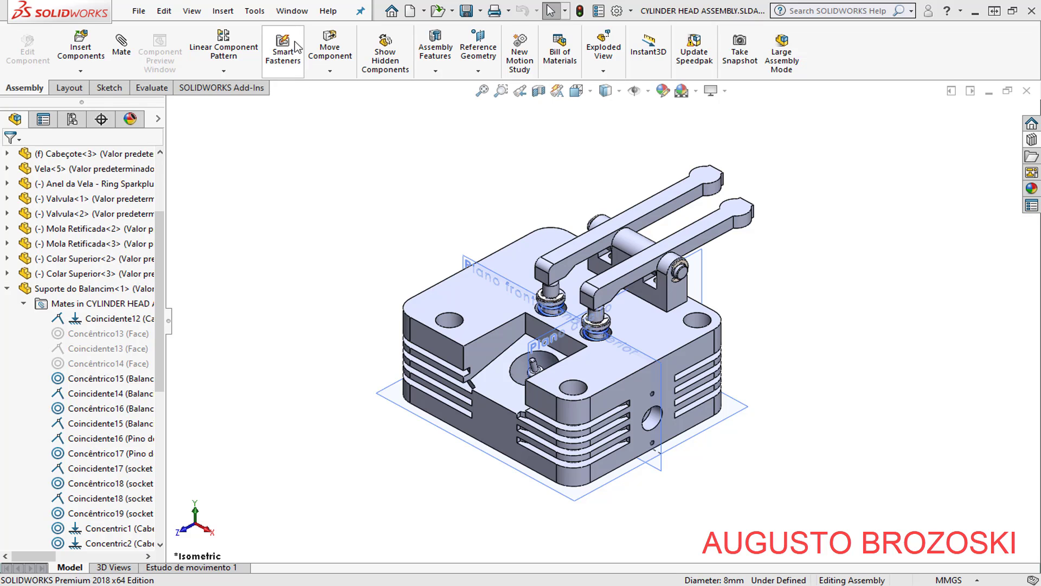
{"action": "left_click", "coordinate": [295, 12]}
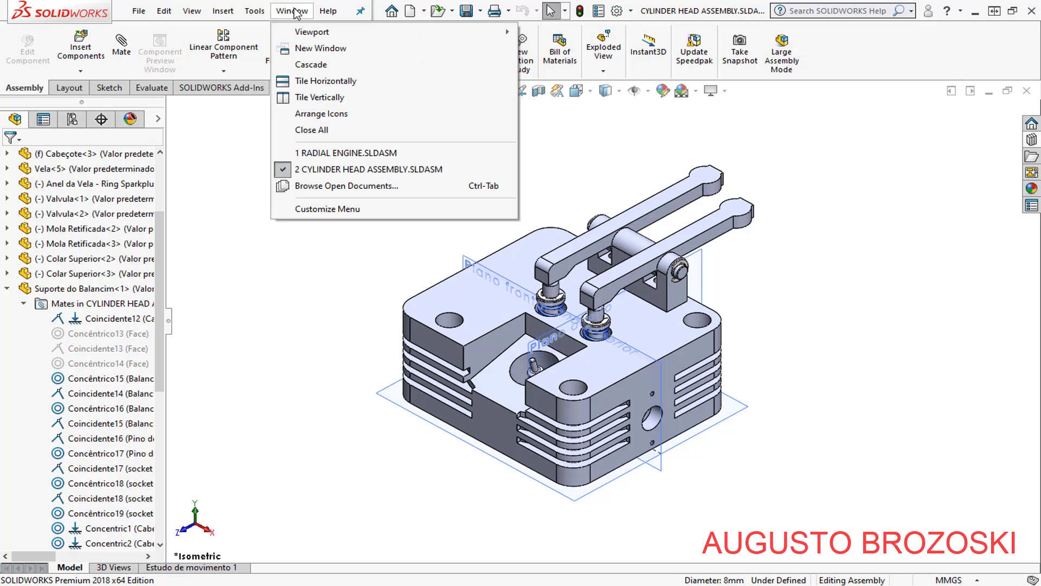
Rebuild the RADIAL ENGINE assembly and return to its previous zoomed-out view
{"action": "left_click", "coordinate": [339, 153]}
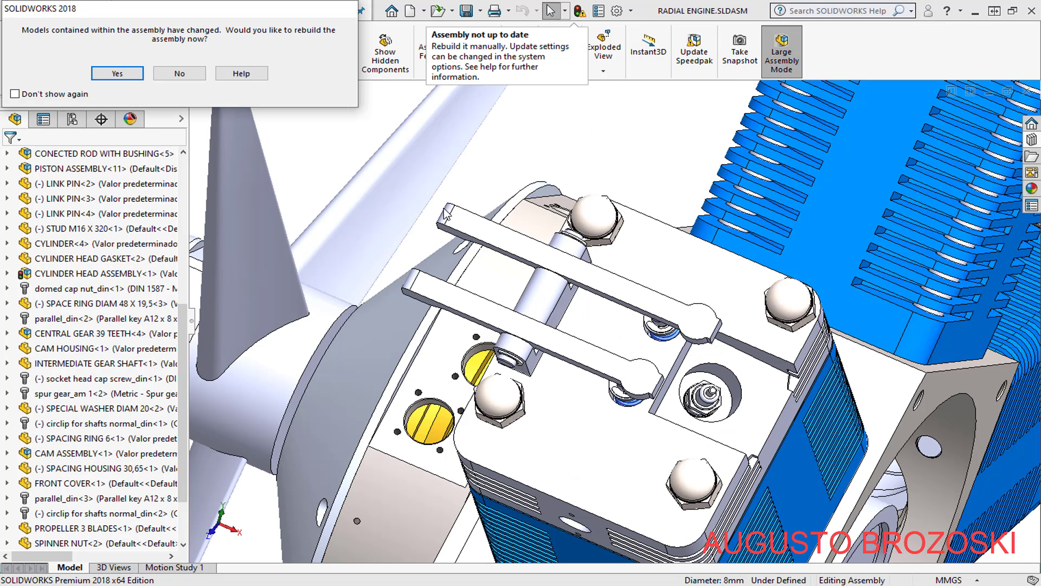
{"action": "left_click", "coordinate": [120, 71]}
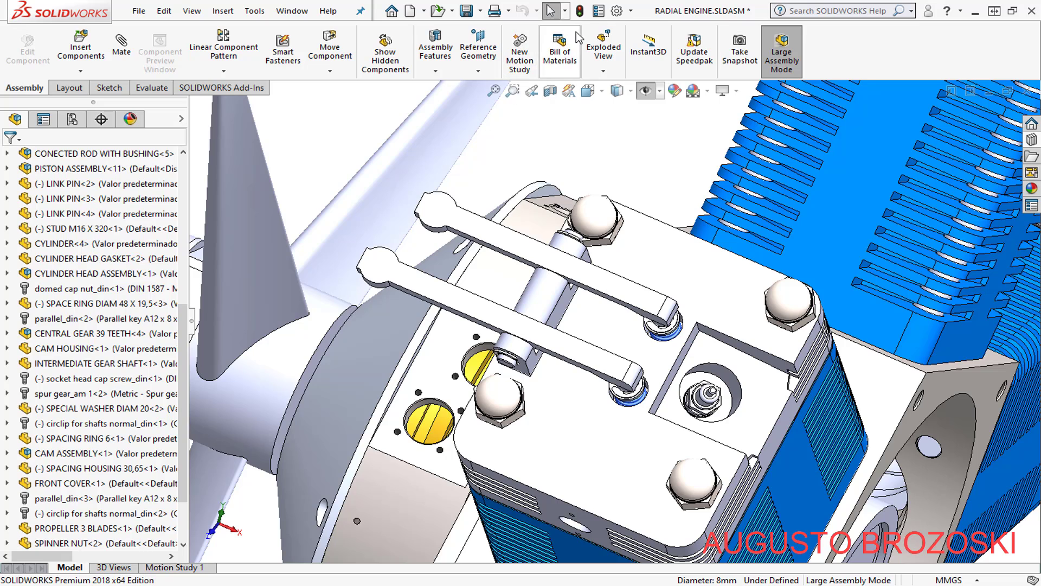
{"action": "left_click", "coordinate": [580, 12]}
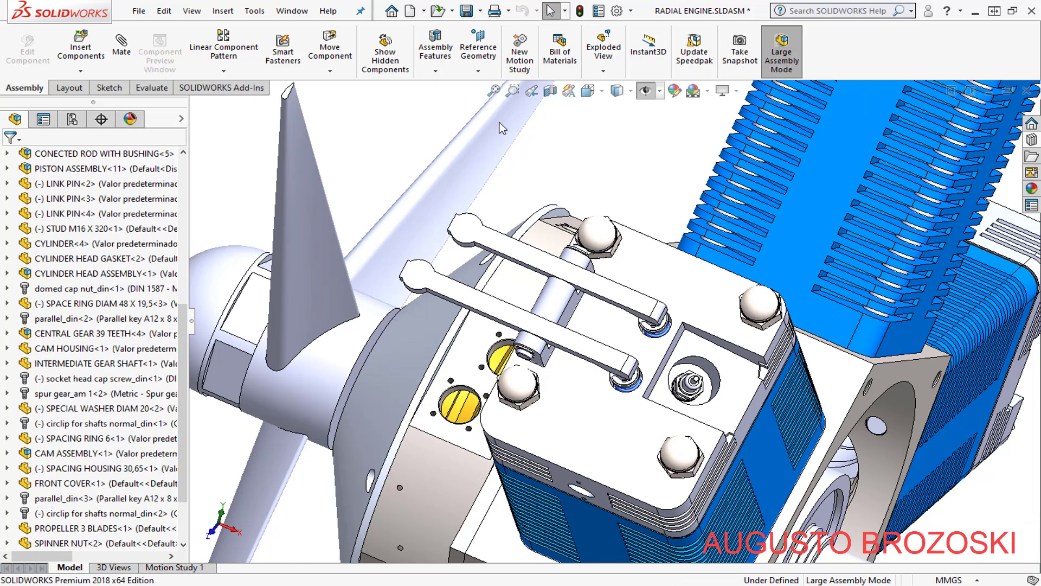
{"action": "right_click", "coordinate": [415, 115]}
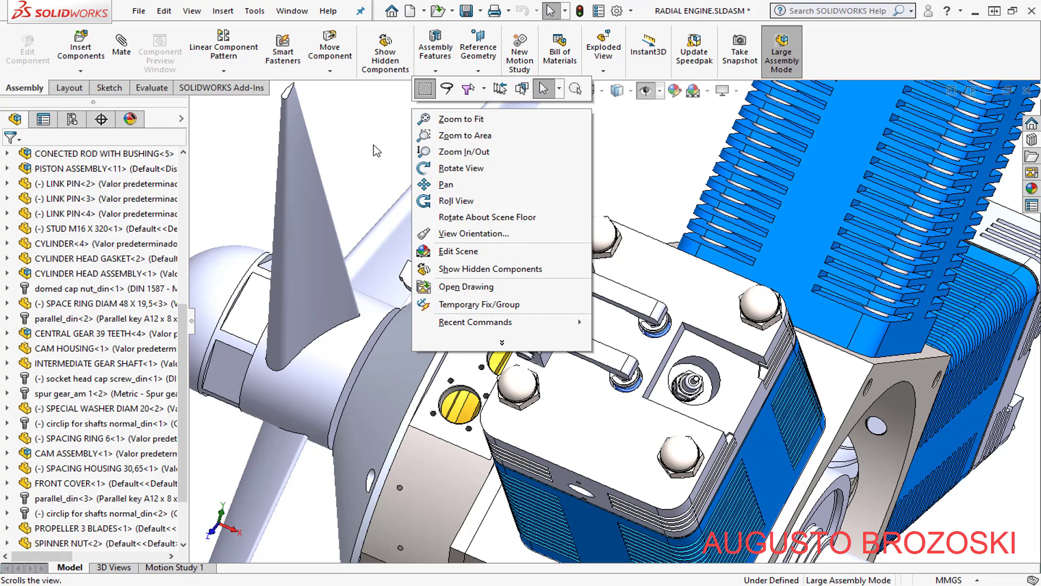
{"action": "left_click", "coordinate": [374, 151]}
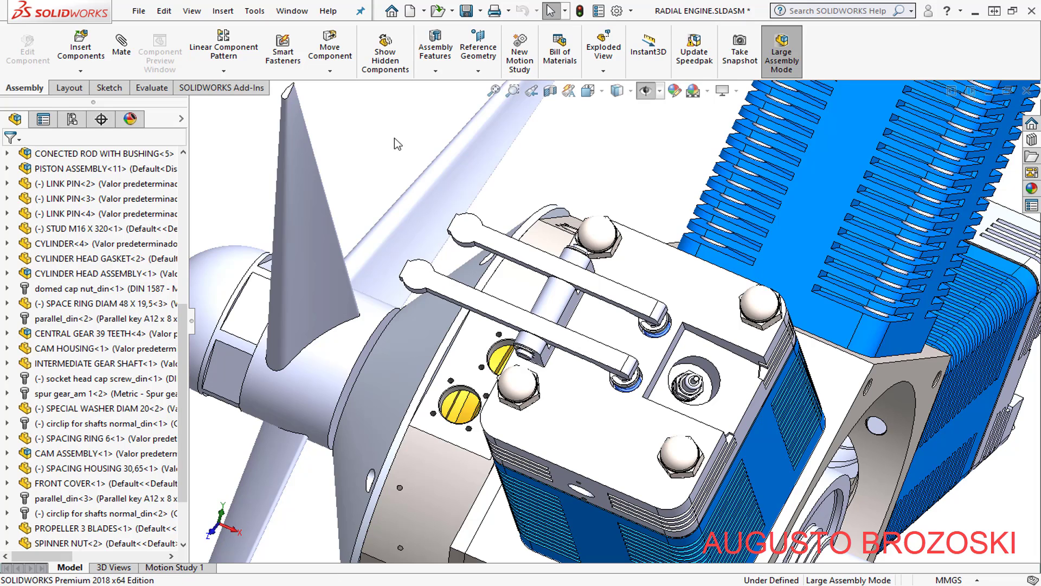
{"action": "left_click", "coordinate": [532, 93]}
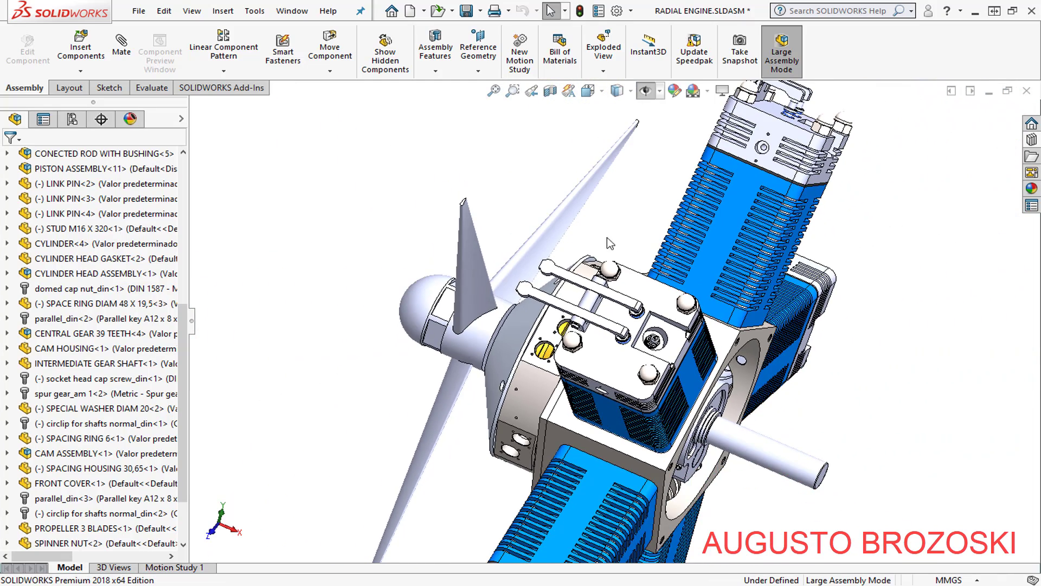
View the cylinder head plate Normal To and zoom in close
{"action": "left_click", "coordinate": [640, 292]}
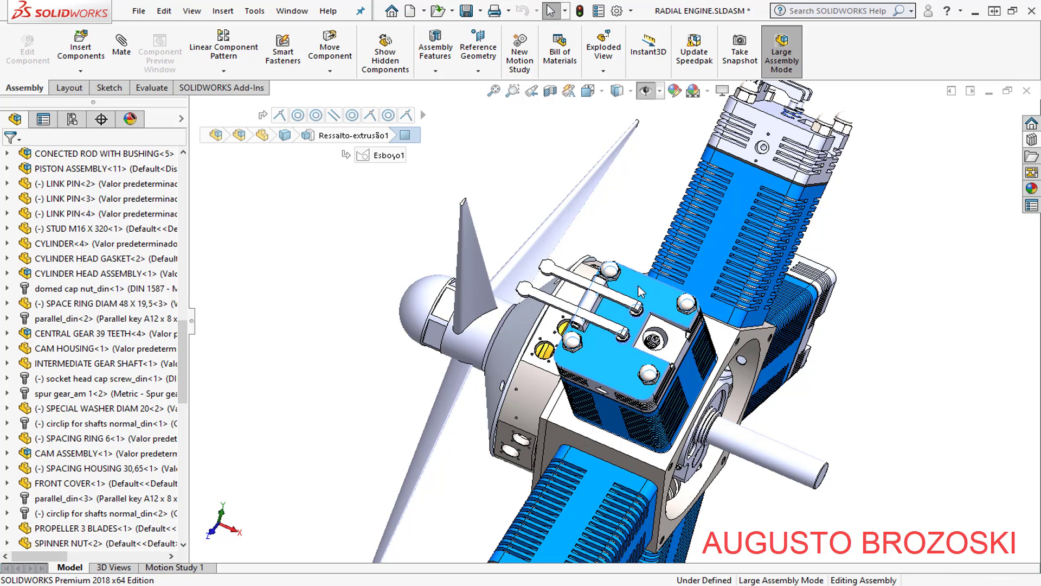
{"action": "right_click", "coordinate": [640, 291]}
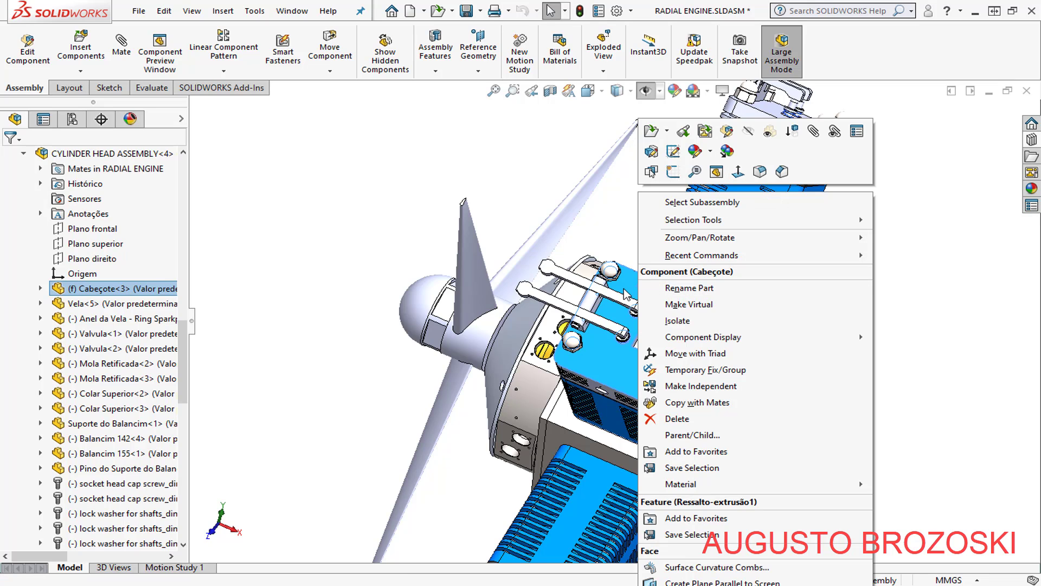
{"action": "left_click", "coordinate": [736, 173]}
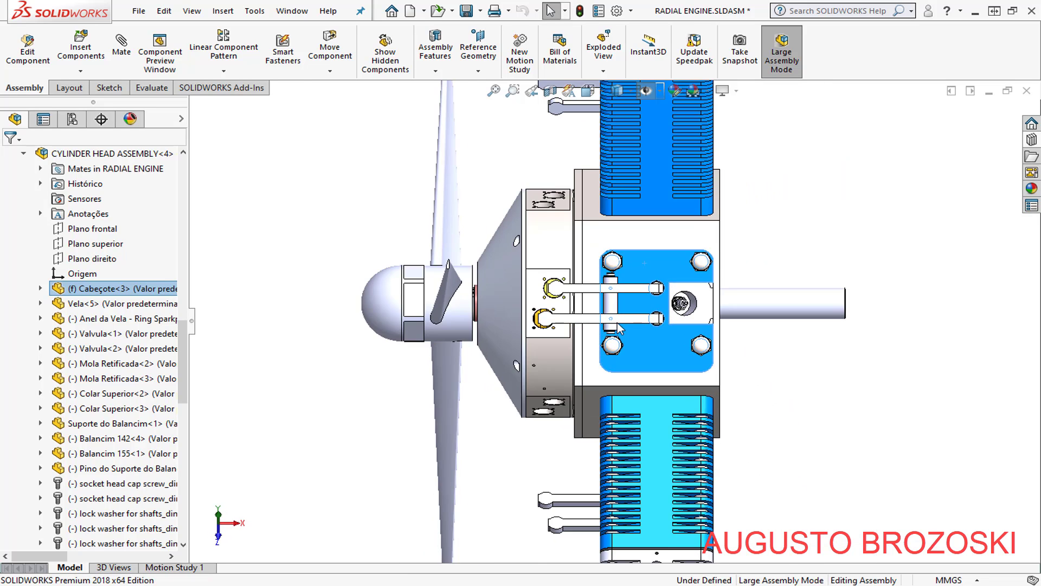
{"action": "scroll", "coordinate": [618, 326], "scroll_direction": "down", "scroll_amount": 2}
{"action": "scroll", "coordinate": [619, 326], "scroll_direction": "down", "scroll_amount": 2}
{"action": "scroll", "coordinate": [618, 325], "scroll_direction": "down", "scroll_amount": 2}
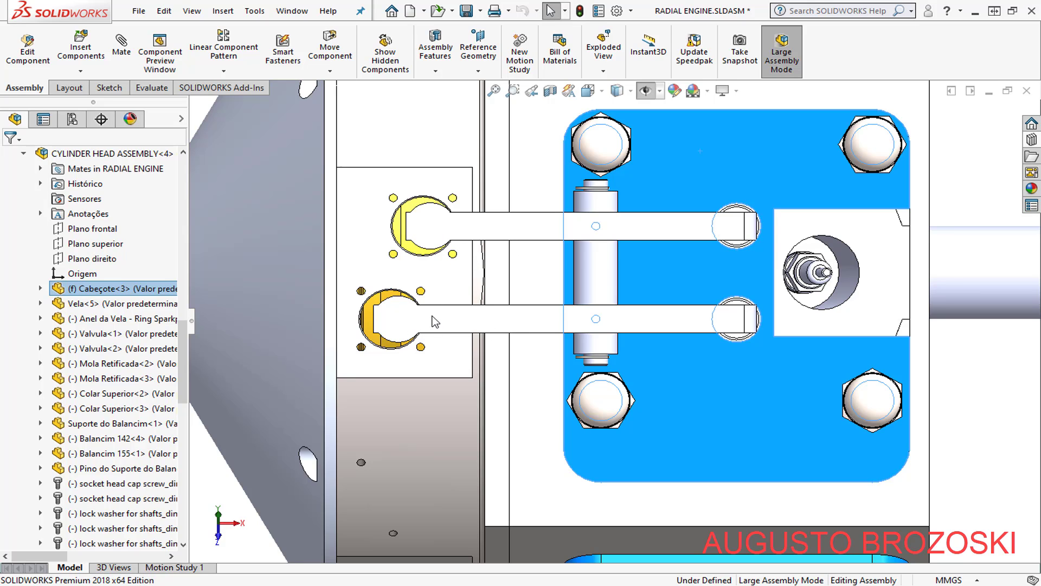
Return to an isometric view of the whole engine
{"action": "left_click", "coordinate": [976, 383]}
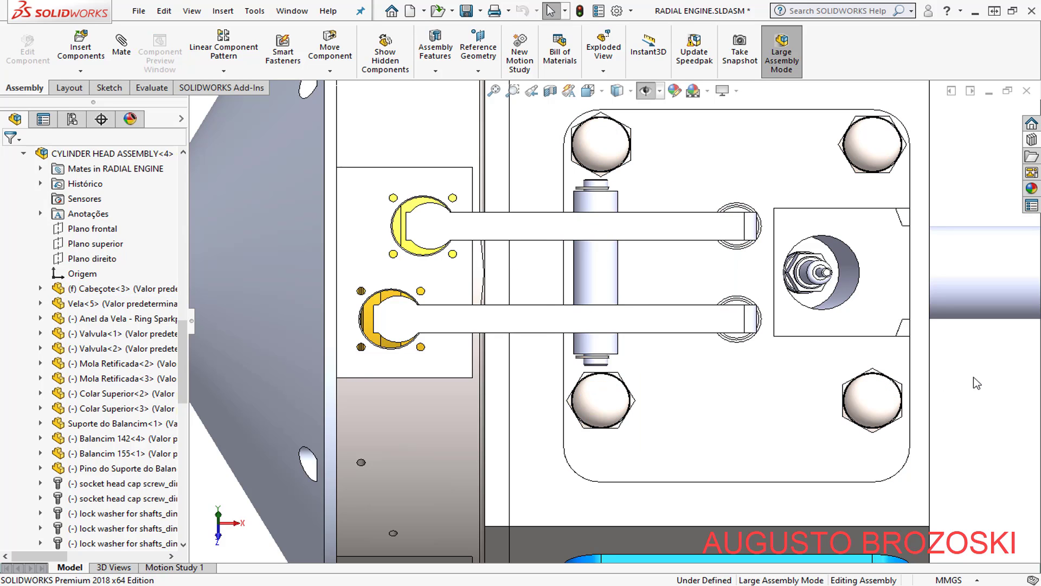
{"action": "left_click", "coordinate": [604, 95]}
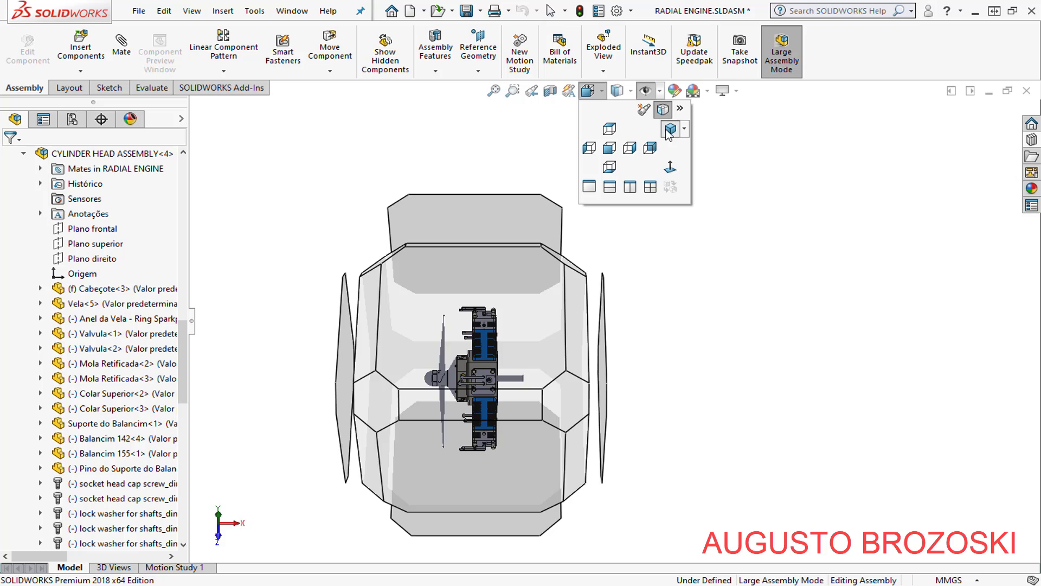
{"action": "left_click", "coordinate": [671, 129]}
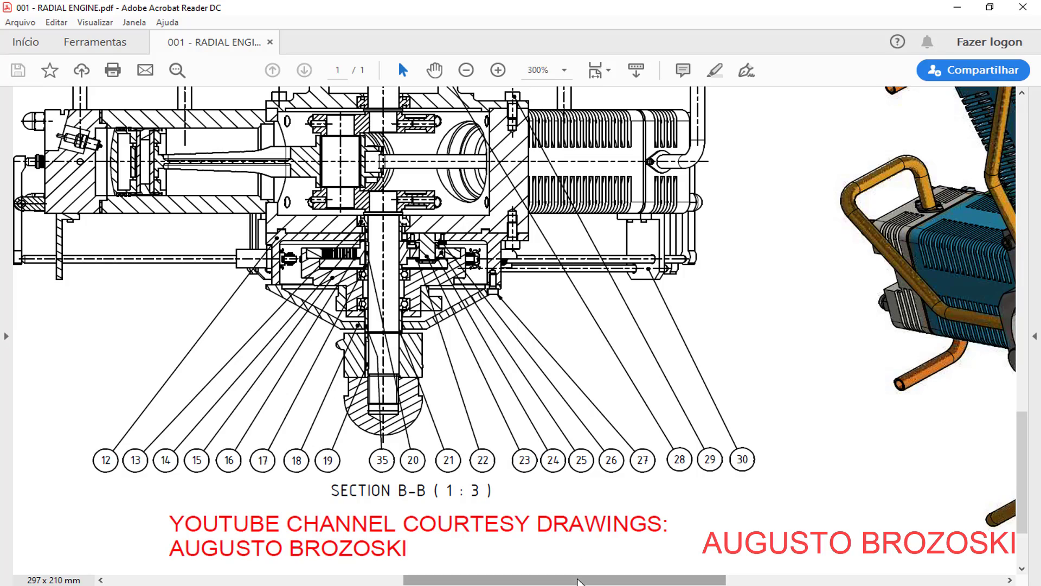
Scroll the PDF to review the section B-B view and the numbered parts list
{"action": "left_click_drag", "start_coordinate": [578, 580], "coordinate": [855, 580]}
{"action": "left_click_drag", "start_coordinate": [1021, 447], "coordinate": [1022, 226]}
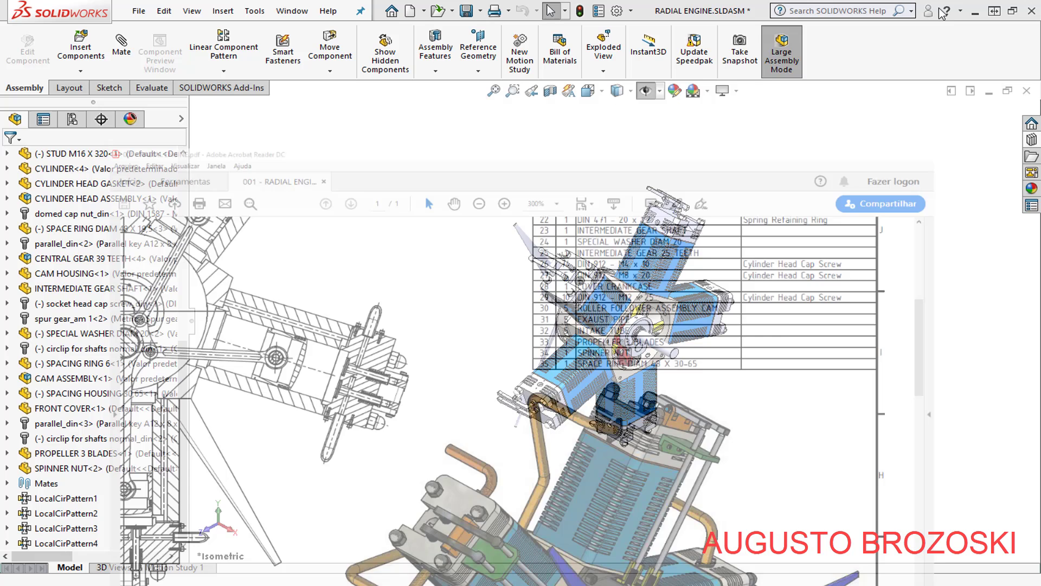
Insert ROLLER FOLLOWER CAM ASSEMBLY.SLDASM and place it beside the engine
{"action": "left_click", "coordinate": [80, 50]}
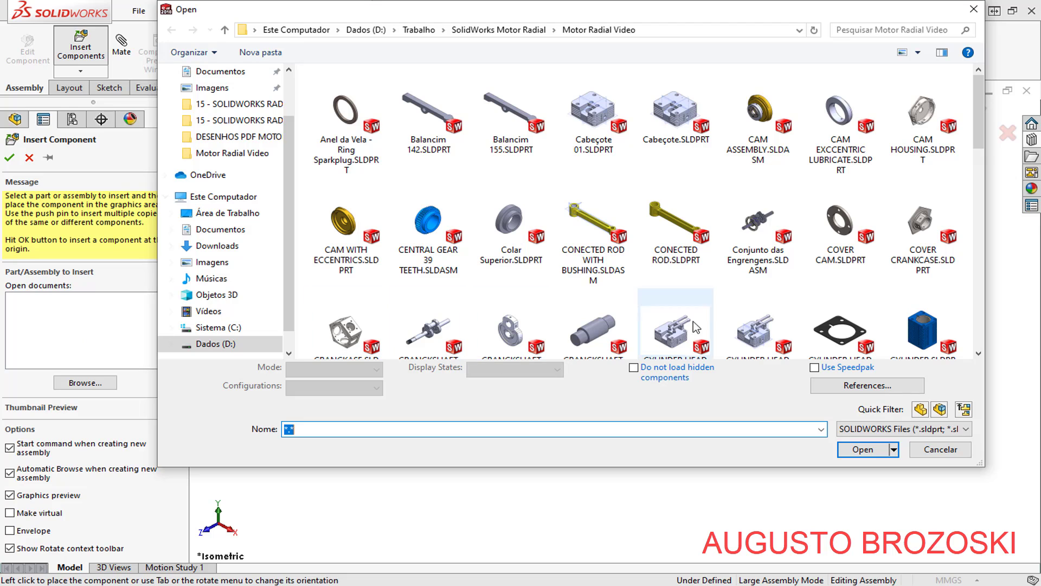
{"action": "scroll", "coordinate": [981, 336], "scroll_direction": "down", "scroll_amount": 3}
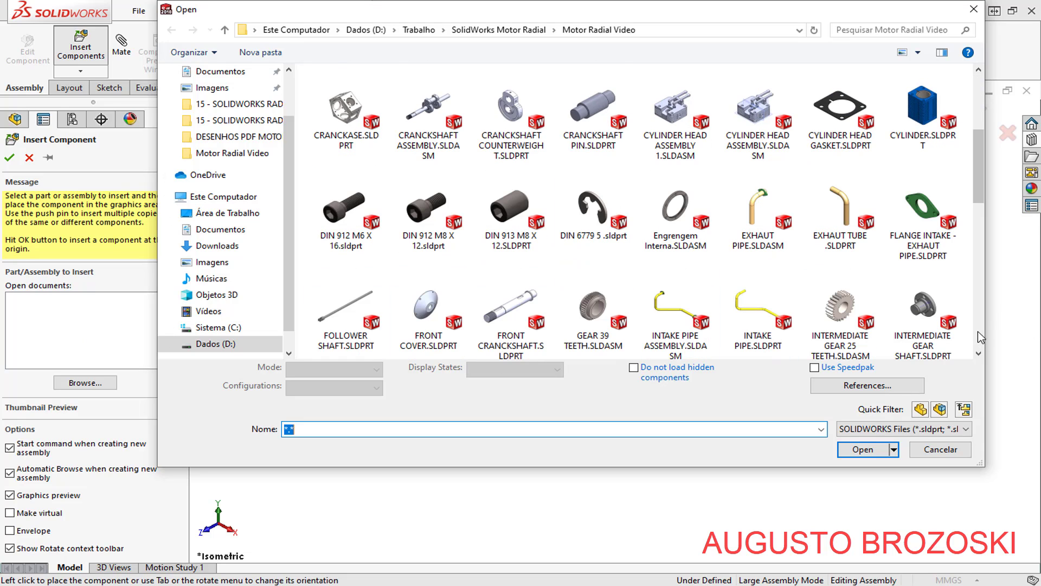
{"action": "scroll", "coordinate": [981, 336], "scroll_direction": "down", "scroll_amount": 3}
{"action": "scroll", "coordinate": [981, 336], "scroll_direction": "down", "scroll_amount": 3}
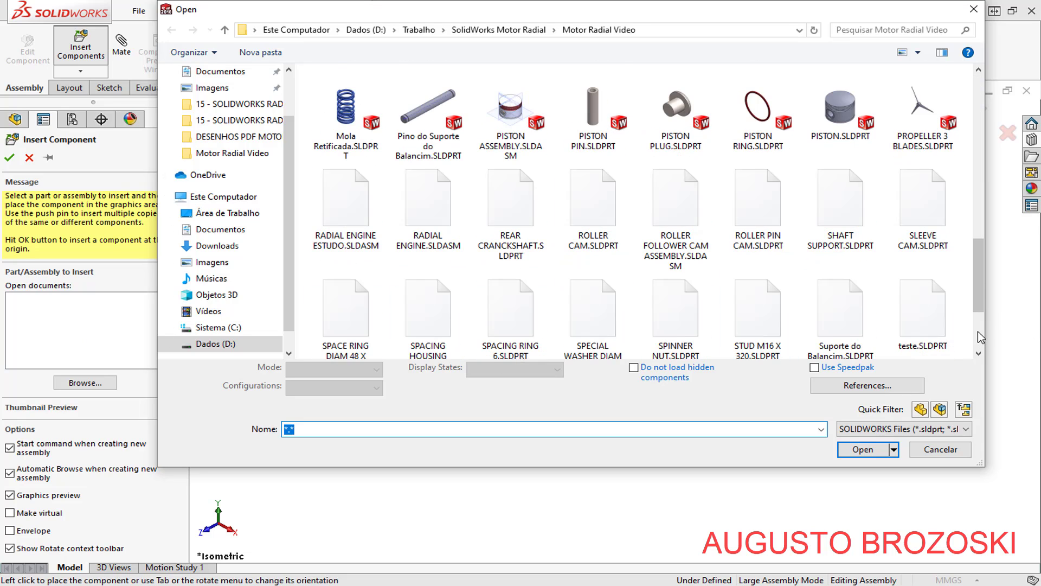
{"action": "left_click", "coordinate": [680, 217]}
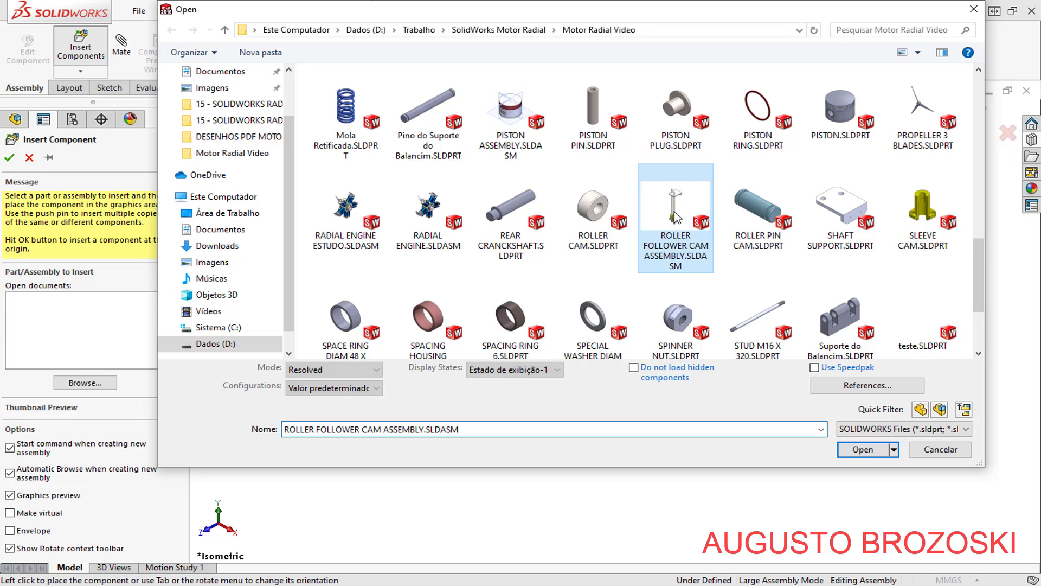
{"action": "left_click", "coordinate": [854, 450]}
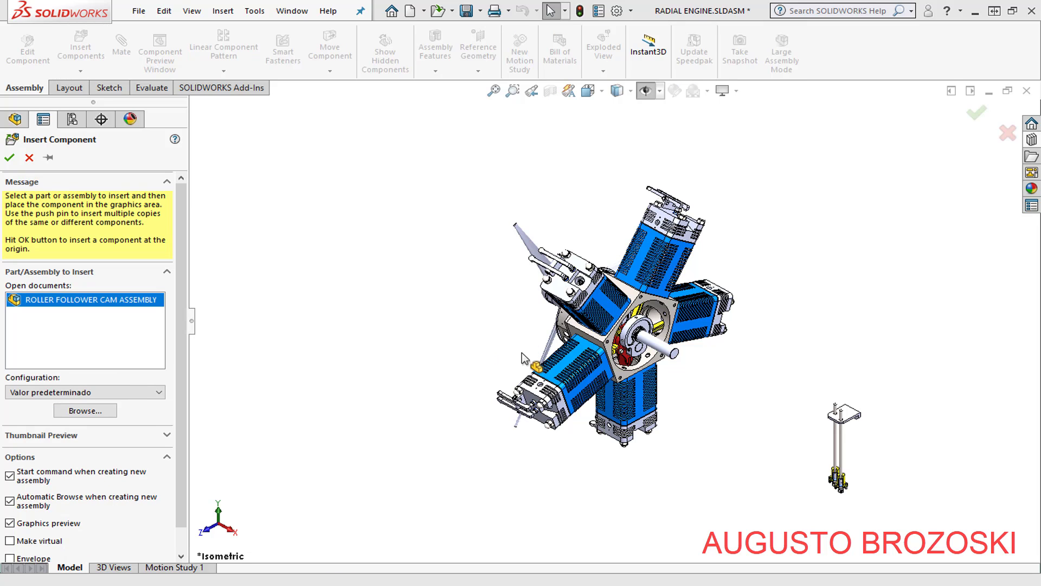
{"action": "left_click", "coordinate": [485, 339]}
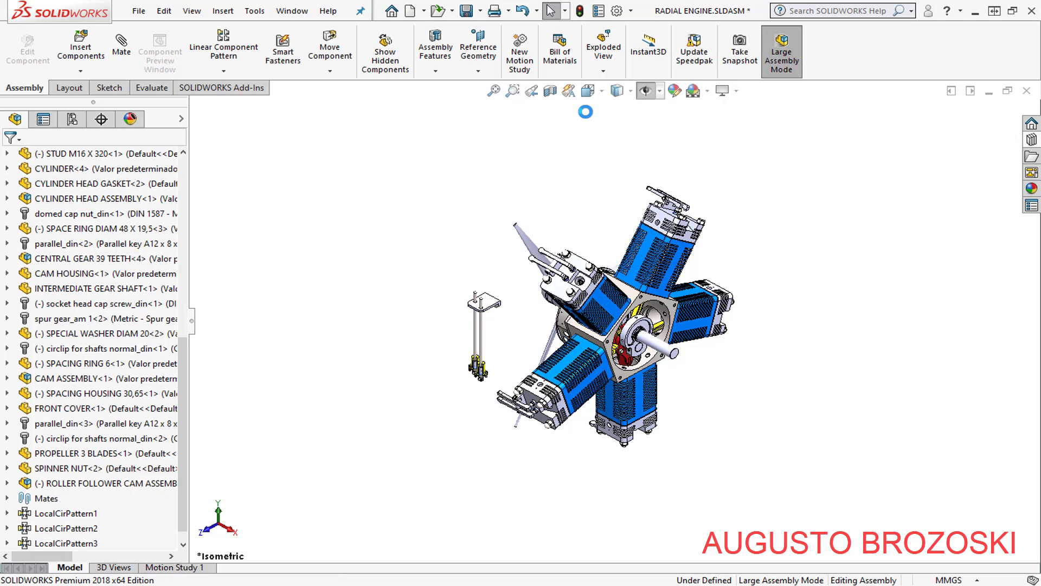
Switch to the Top view and adjust the zoom
{"action": "left_click", "coordinate": [602, 91]}
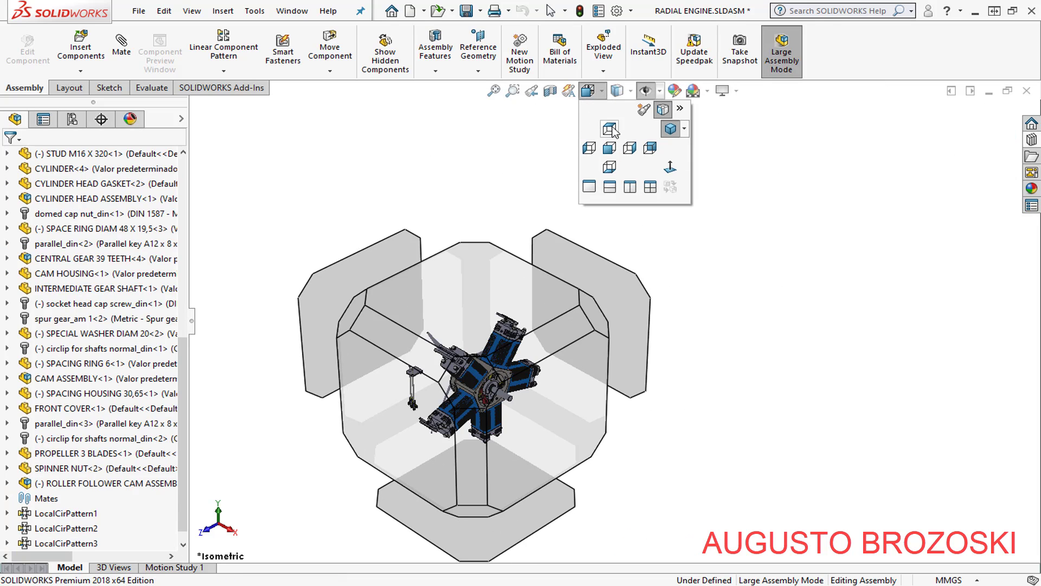
{"action": "left_click", "coordinate": [610, 129]}
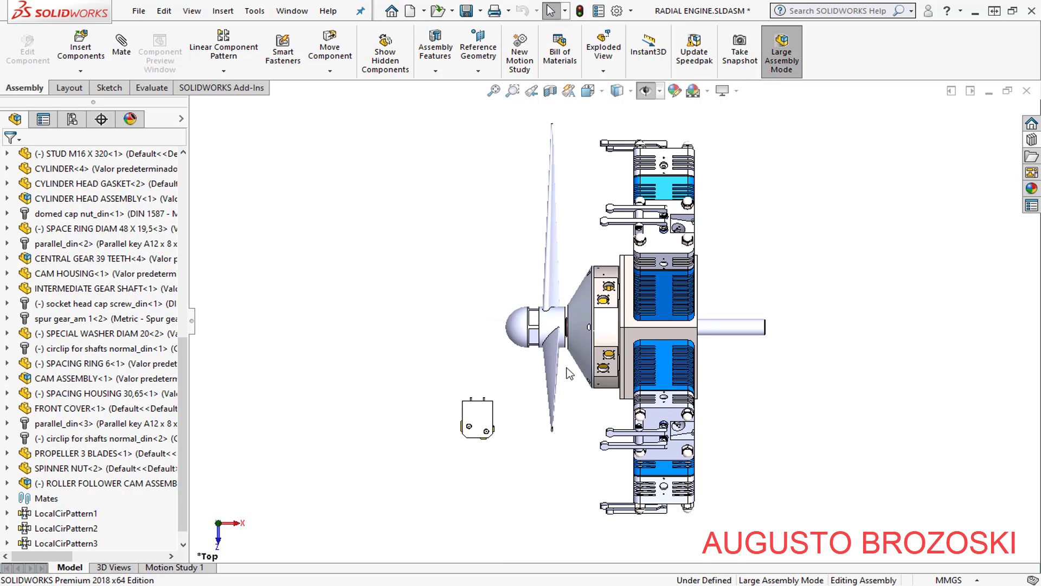
{"action": "scroll", "coordinate": [572, 391], "scroll_direction": "down", "scroll_amount": 2}
{"action": "scroll", "coordinate": [576, 407], "scroll_direction": "down", "scroll_amount": 2}
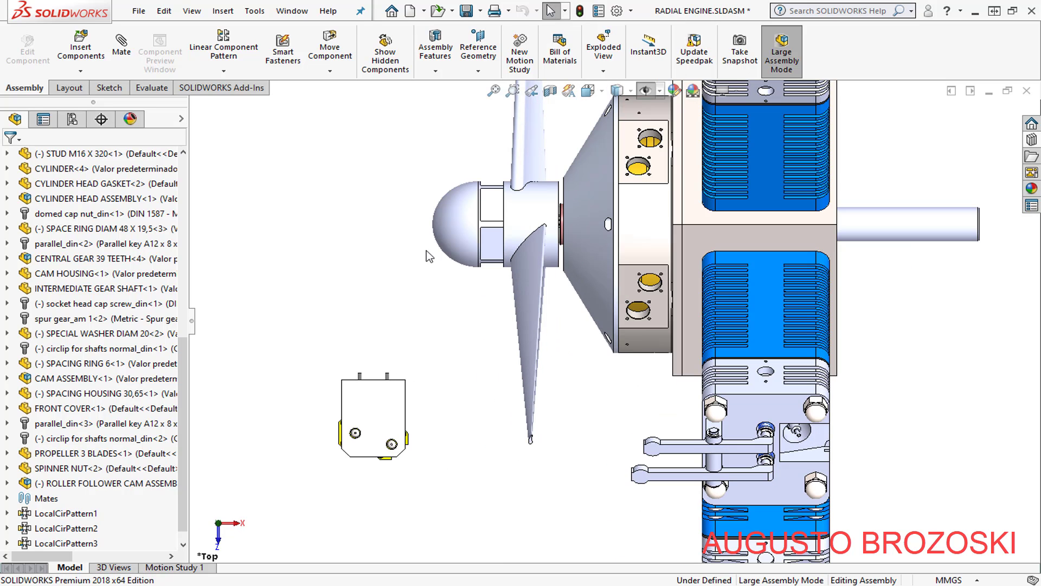
Rotate the roller follower cam assembly so its yellow guides face the engine
{"action": "left_click", "coordinate": [332, 71]}
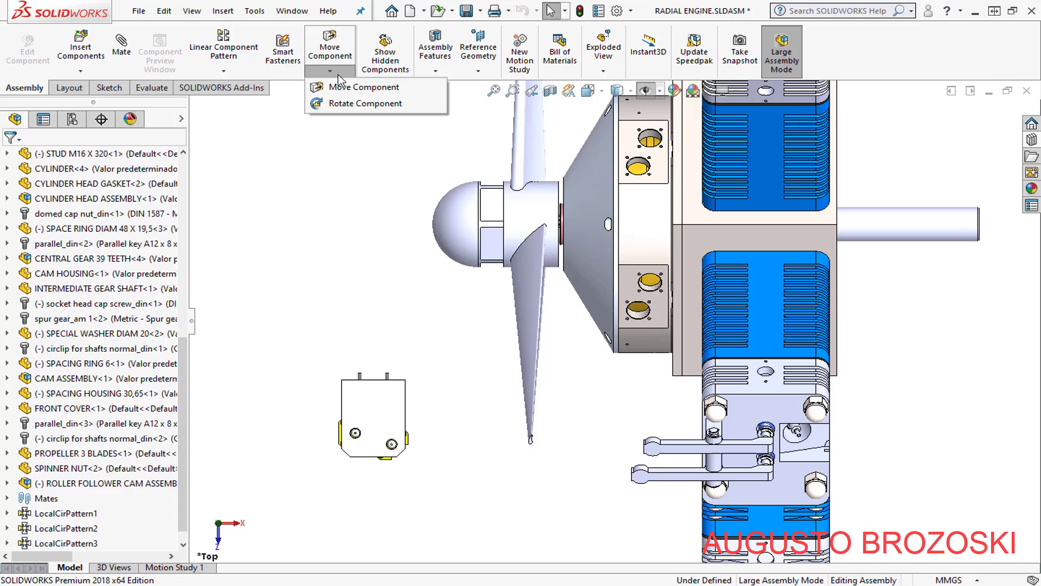
{"action": "left_click", "coordinate": [352, 103]}
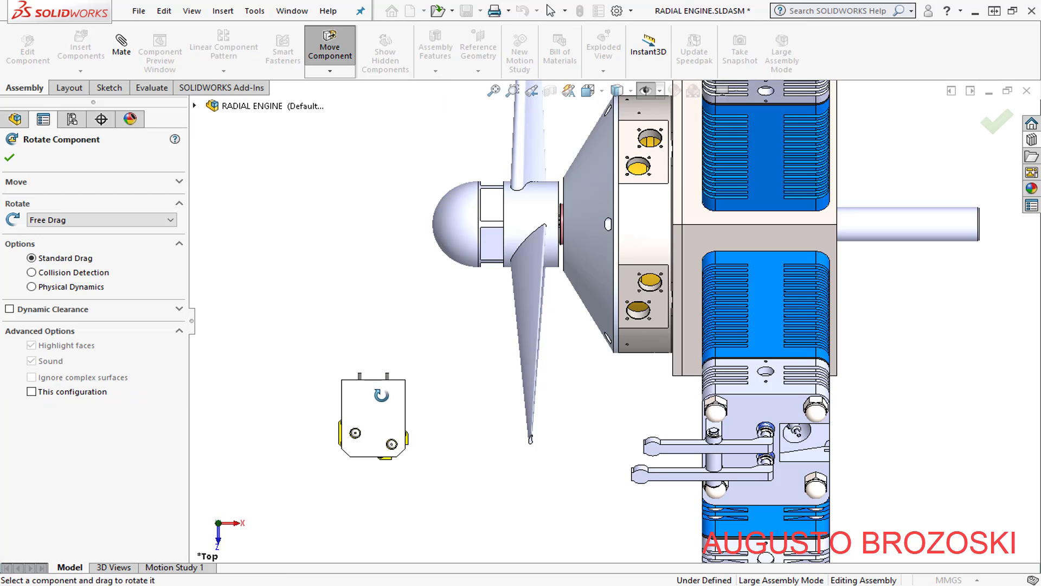
{"action": "mouse_move", "coordinate": [396, 439]}
{"action": "left_mouse_down"}
{"action": "mouse_move", "coordinate": [387, 453]}
{"action": "mouse_move", "coordinate": [268, 393]}
{"action": "mouse_move", "coordinate": [399, 313]}
{"action": "mouse_move", "coordinate": [360, 297]}
{"action": "mouse_move", "coordinate": [320, 337]}
{"action": "mouse_move", "coordinate": [323, 390]}
{"action": "mouse_move", "coordinate": [353, 410]}
{"action": "left_mouse_up"}
{"action": "scroll", "coordinate": [375, 376], "scroll_direction": "down", "scroll_amount": 3}
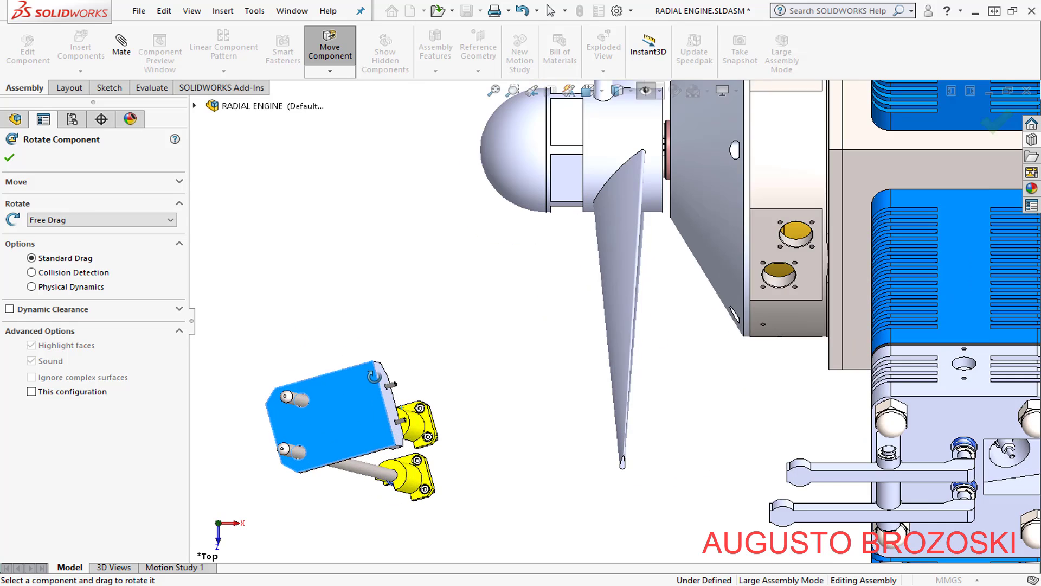
{"action": "scroll", "coordinate": [405, 374], "scroll_direction": "down", "scroll_amount": 2}
{"action": "scroll", "coordinate": [404, 374], "scroll_direction": "up", "scroll_amount": 2}
{"action": "scroll", "coordinate": [543, 304], "scroll_direction": "up", "scroll_amount": 2}
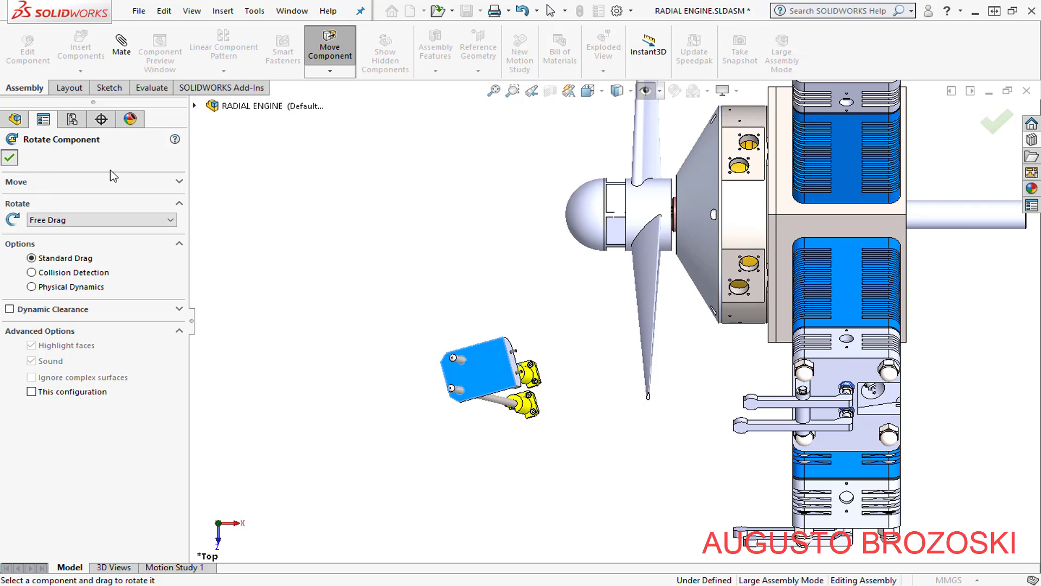
{"action": "key", "text": "Escape"}
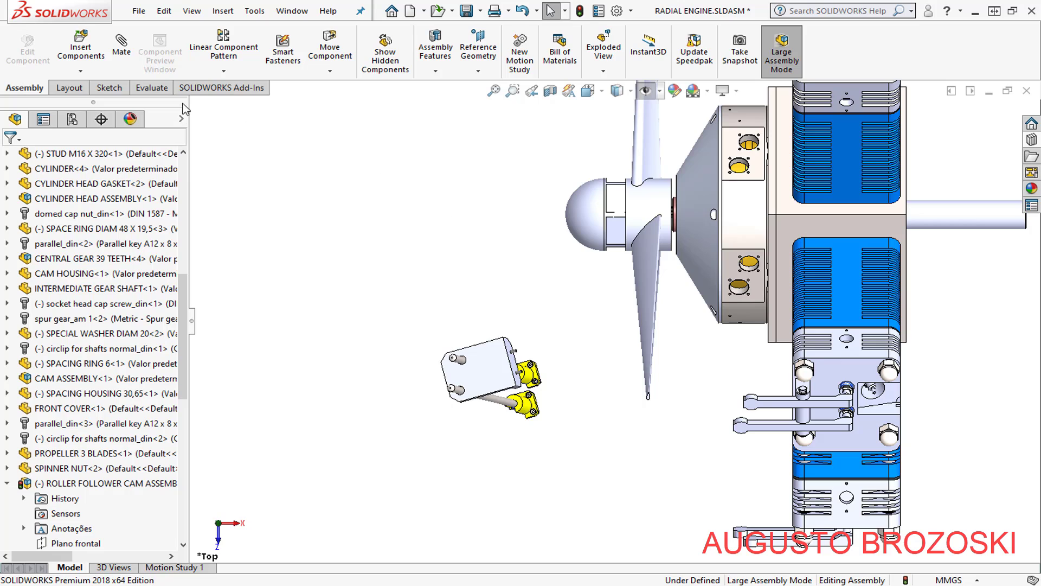
Start a mate and select a follower guide face on the roller follower assembly
{"action": "left_click", "coordinate": [122, 47]}
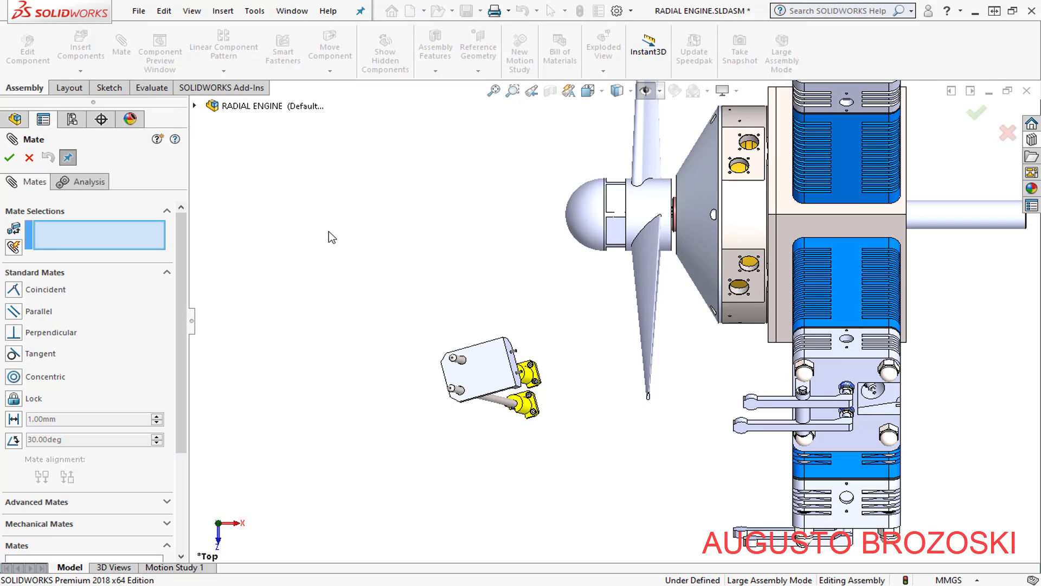
{"action": "middle_click_drag", "start_coordinate": [504, 418], "coordinate": [530, 174]}
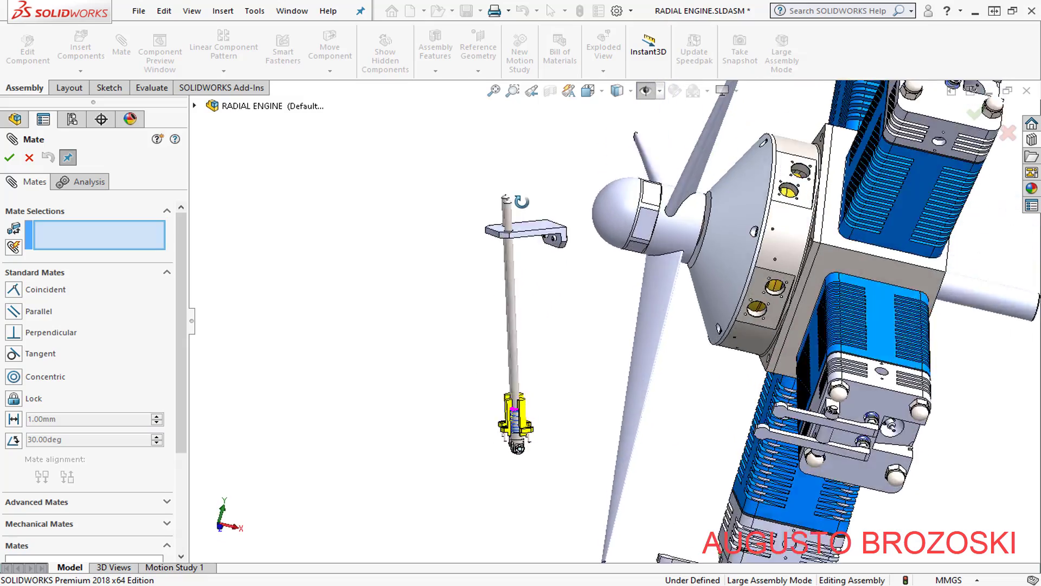
{"action": "scroll", "coordinate": [532, 476], "scroll_direction": "down", "scroll_amount": 3}
{"action": "scroll", "coordinate": [554, 412], "scroll_direction": "down", "scroll_amount": 3}
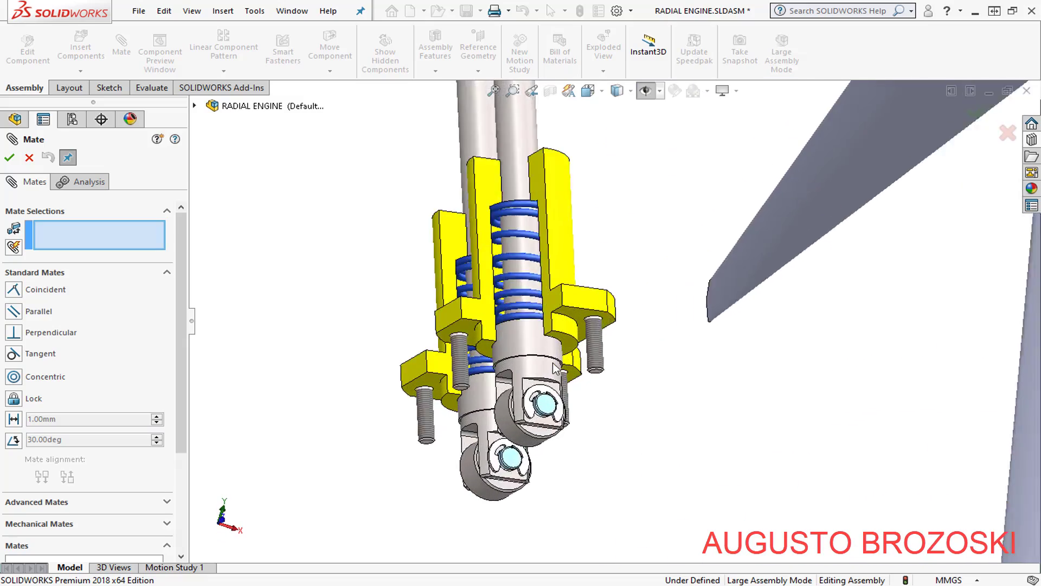
{"action": "scroll", "coordinate": [575, 347], "scroll_direction": "down", "scroll_amount": 3}
{"action": "scroll", "coordinate": [601, 275], "scroll_direction": "down", "scroll_amount": 3}
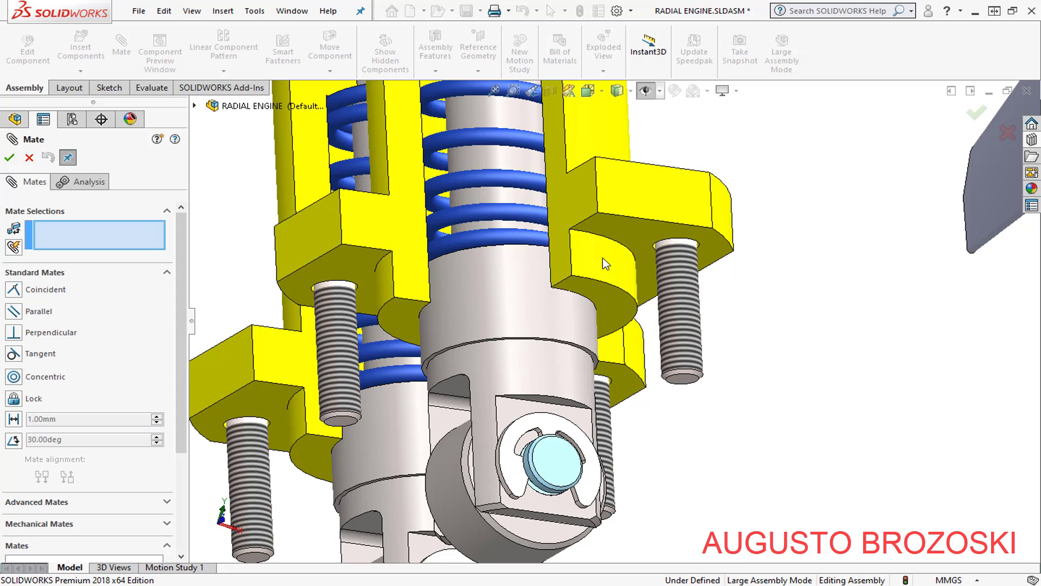
{"action": "left_click", "coordinate": [602, 254]}
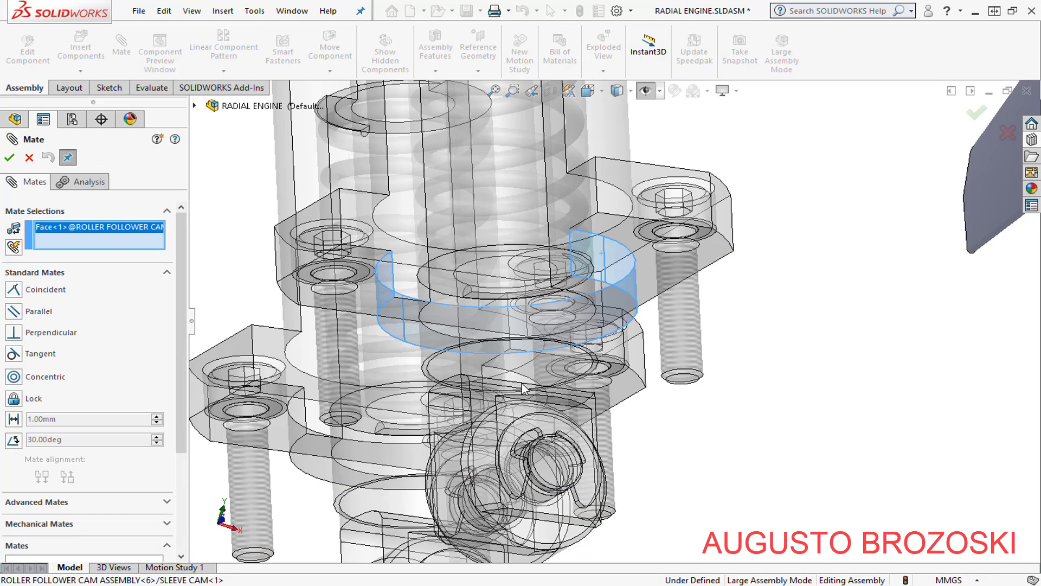
{"action": "scroll", "coordinate": [522, 391], "scroll_direction": "up", "scroll_amount": 5}
{"action": "scroll", "coordinate": [521, 392], "scroll_direction": "up", "scroll_amount": 2}
{"action": "scroll", "coordinate": [537, 390], "scroll_direction": "up", "scroll_amount": 2}
{"action": "scroll", "coordinate": [541, 390], "scroll_direction": "up", "scroll_amount": 2}
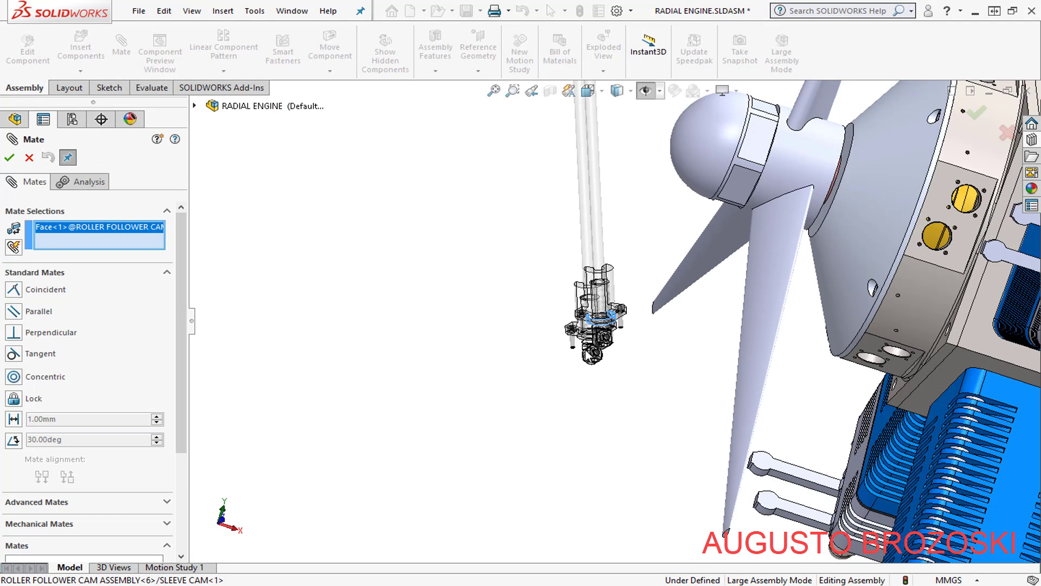
{"action": "scroll", "coordinate": [570, 326], "scroll_direction": "up", "scroll_amount": 1}
Pick the CAM HOUSING-1 hole and accept the Concentric mate (Concentric65)
{"action": "left_click", "coordinate": [604, 92]}
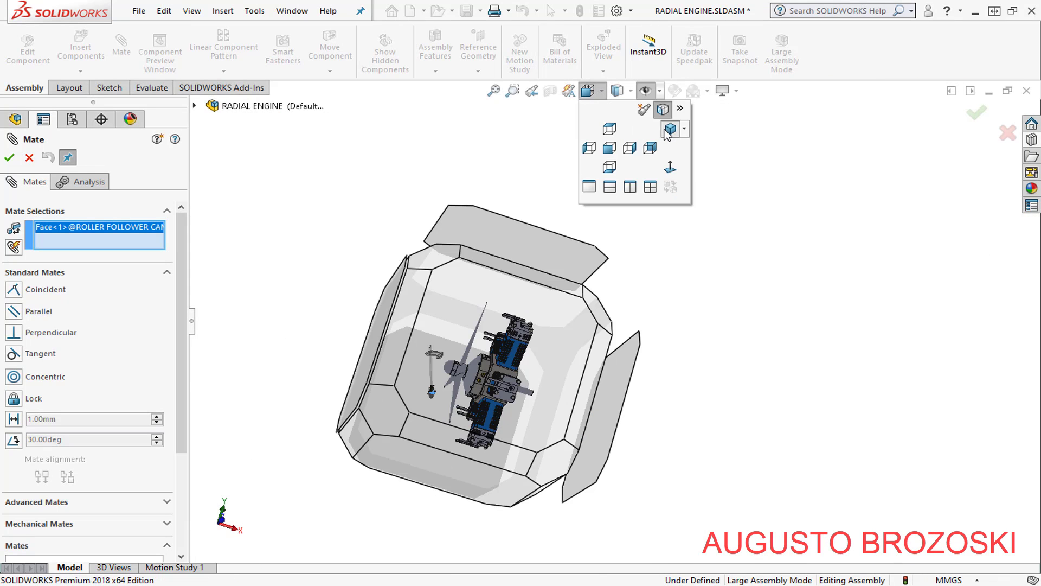
{"action": "left_click", "coordinate": [663, 135]}
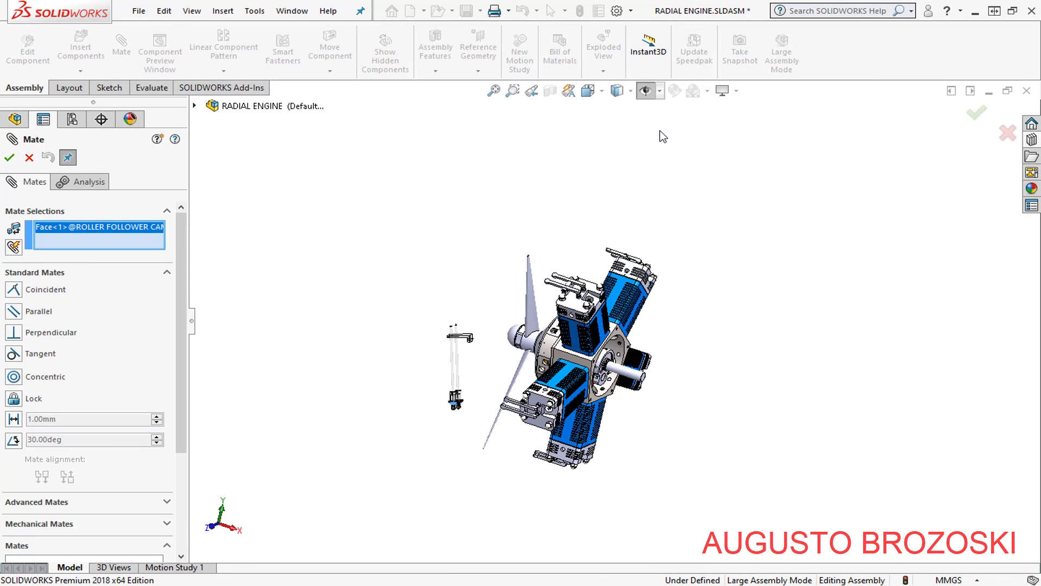
{"action": "left_click", "coordinate": [603, 92]}
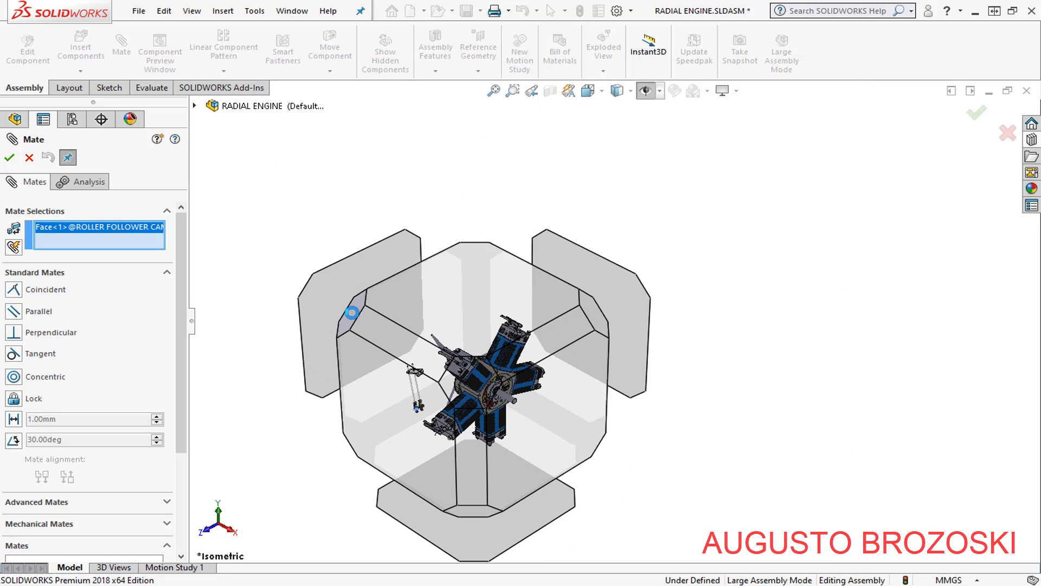
{"action": "left_click", "coordinate": [351, 312]}
{"action": "scroll", "coordinate": [650, 318], "scroll_direction": "down", "scroll_amount": 5}
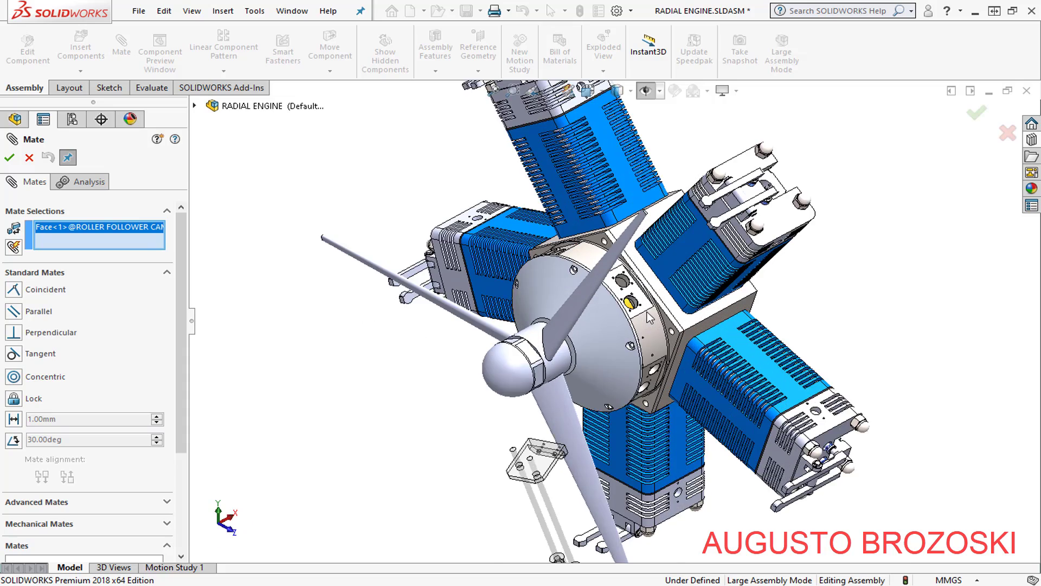
{"action": "scroll", "coordinate": [650, 319], "scroll_direction": "down", "scroll_amount": 3}
{"action": "scroll", "coordinate": [597, 298], "scroll_direction": "down", "scroll_amount": 3}
{"action": "scroll", "coordinate": [555, 285], "scroll_direction": "down", "scroll_amount": 2}
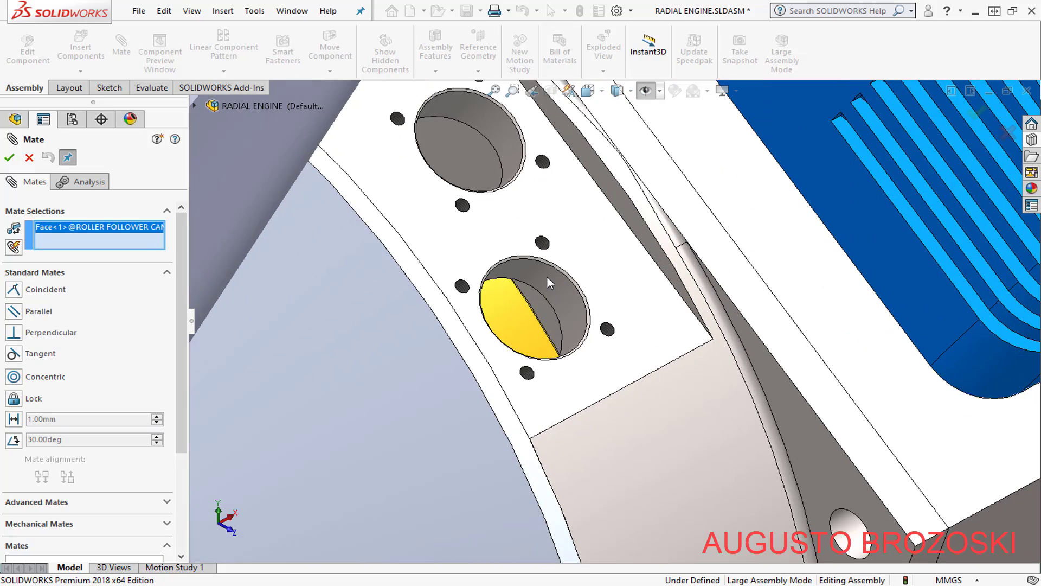
{"action": "left_click", "coordinate": [540, 272]}
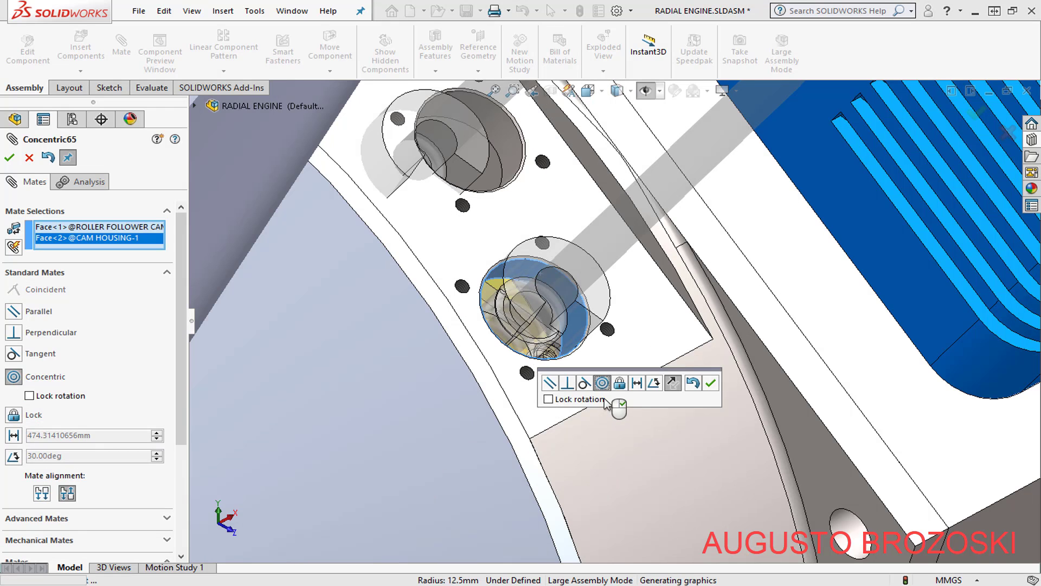
{"action": "left_click", "coordinate": [710, 384]}
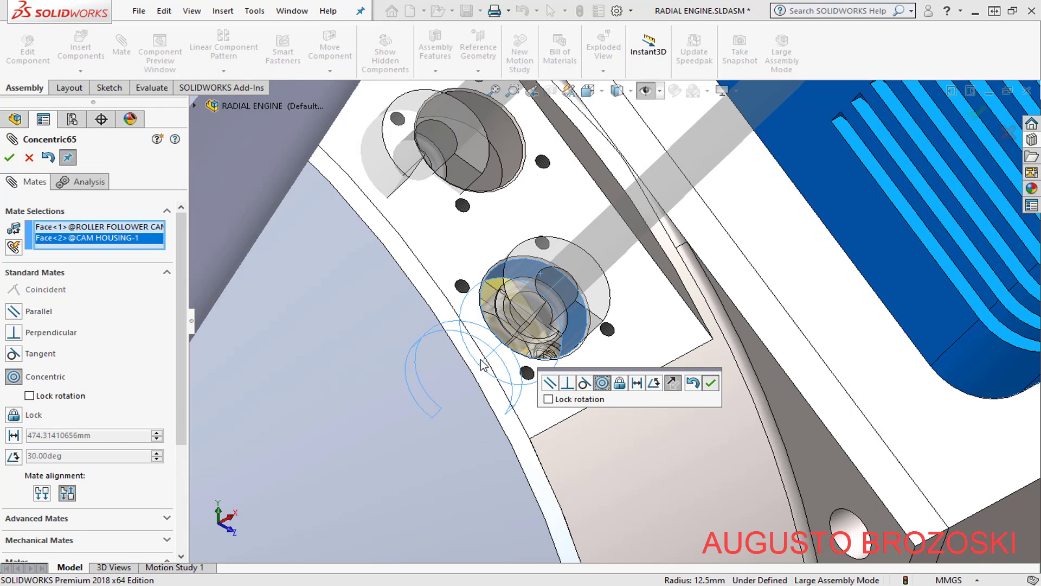
{"action": "key", "text": "z"}
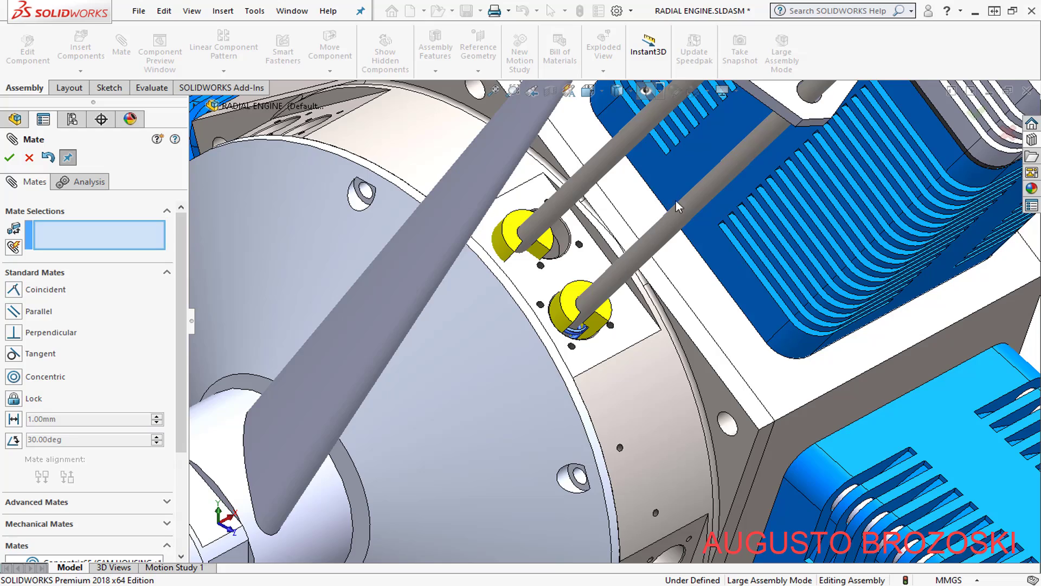
Drag the roller follower up toward the cylinder and orbit the view onto it
{"action": "left_click_drag", "start_coordinate": [678, 206], "coordinate": [669, 231]}
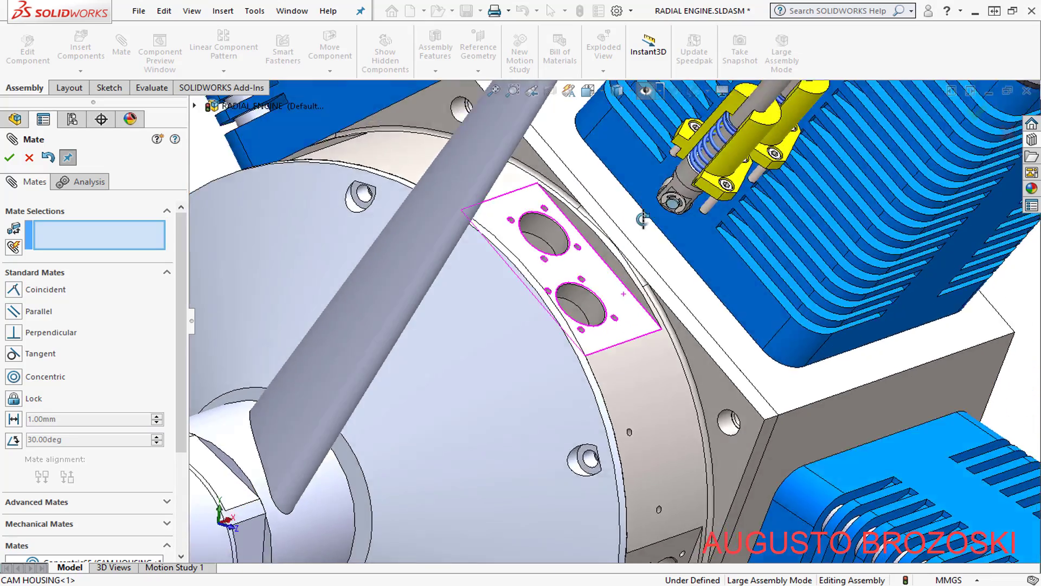
{"action": "middle_click_drag", "start_coordinate": [627, 294], "coordinate": [748, 125]}
{"action": "scroll", "coordinate": [795, 112], "scroll_direction": "down", "scroll_amount": 3}
{"action": "scroll", "coordinate": [795, 112], "scroll_direction": "down", "scroll_amount": 2}
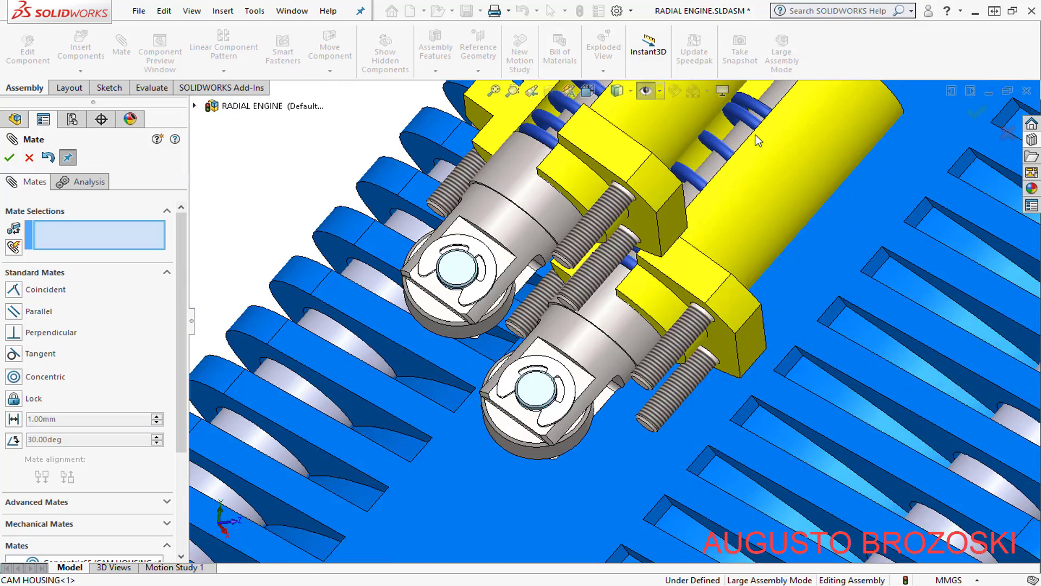
{"action": "scroll", "coordinate": [794, 112], "scroll_direction": "down", "scroll_amount": 2}
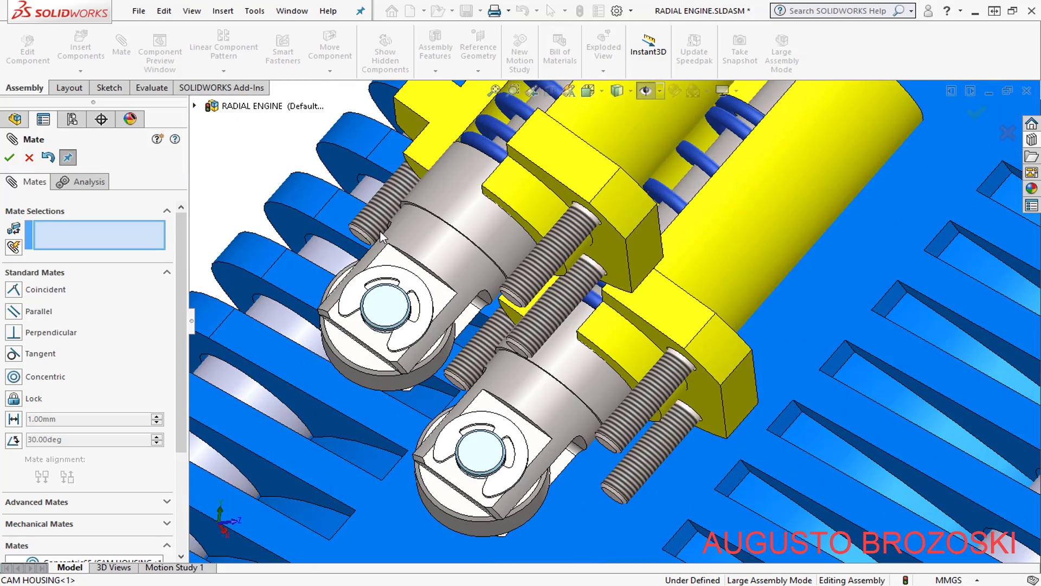
Mate the follower's flat face coincident with the cam housing mounting face (Coincident65)
{"action": "left_click", "coordinate": [611, 244]}
{"action": "scroll", "coordinate": [624, 250], "scroll_direction": "up", "scroll_amount": 3}
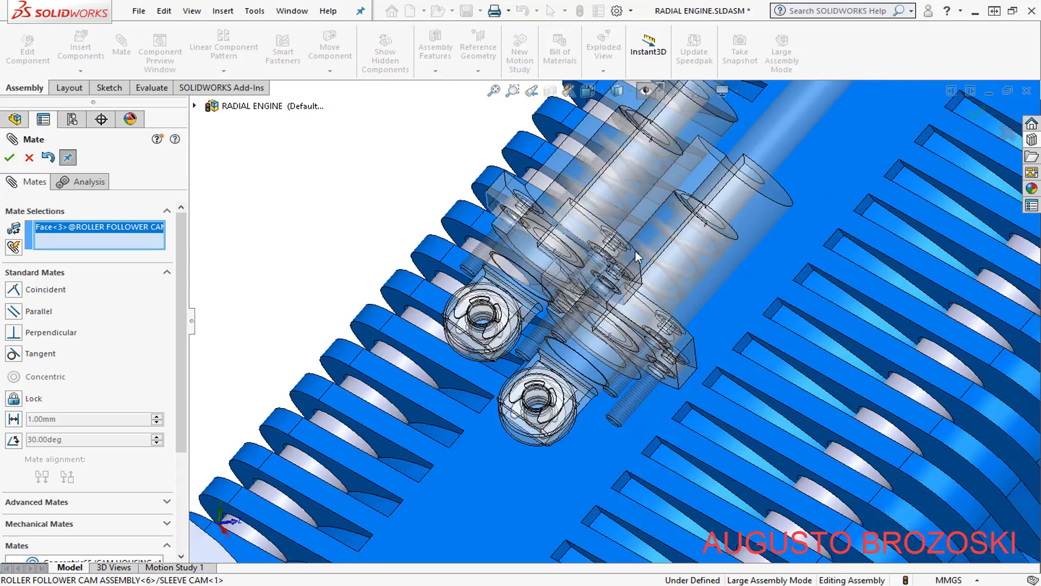
{"action": "scroll", "coordinate": [636, 250], "scroll_direction": "up", "scroll_amount": 3}
{"action": "scroll", "coordinate": [636, 250], "scroll_direction": "up", "scroll_amount": 3}
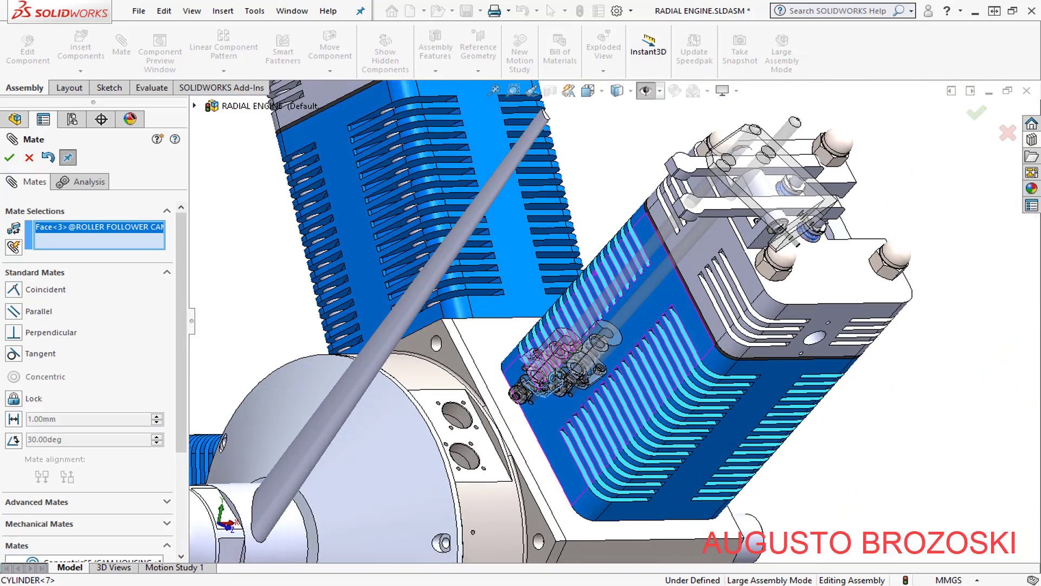
{"action": "scroll", "coordinate": [491, 457], "scroll_direction": "down", "scroll_amount": 3}
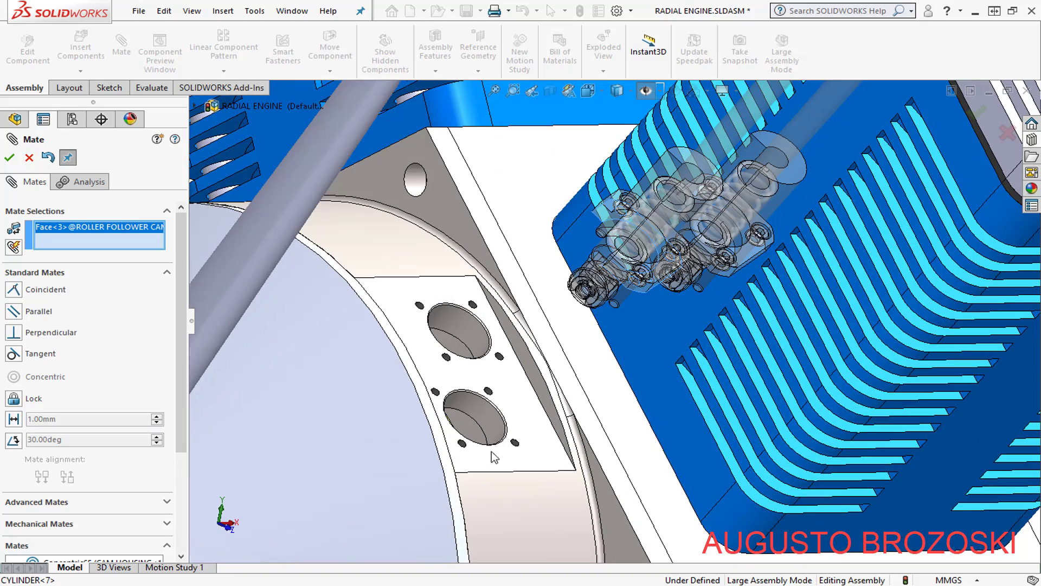
{"action": "left_click", "coordinate": [522, 432]}
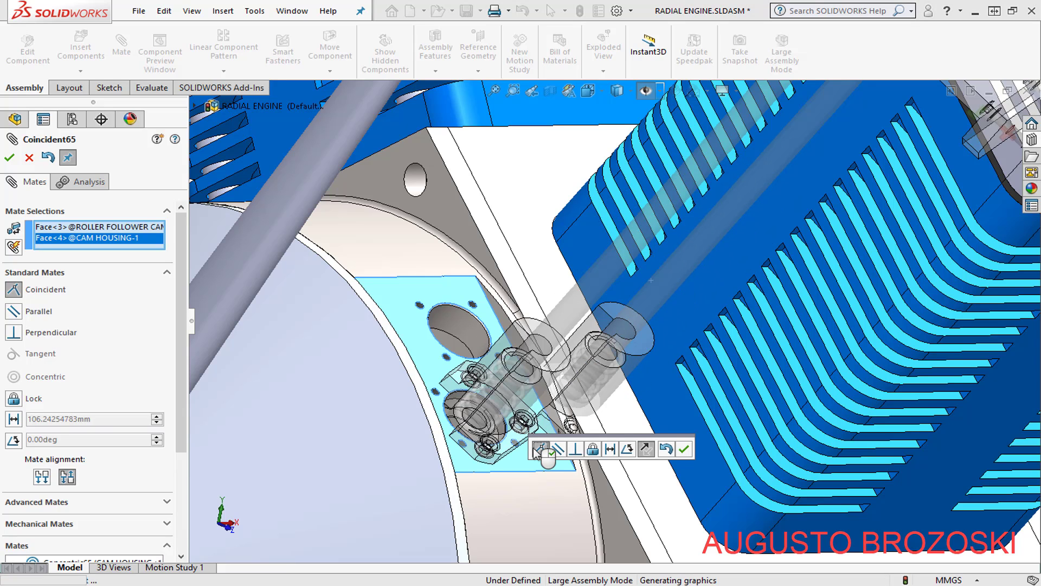
{"action": "left_click", "coordinate": [685, 450]}
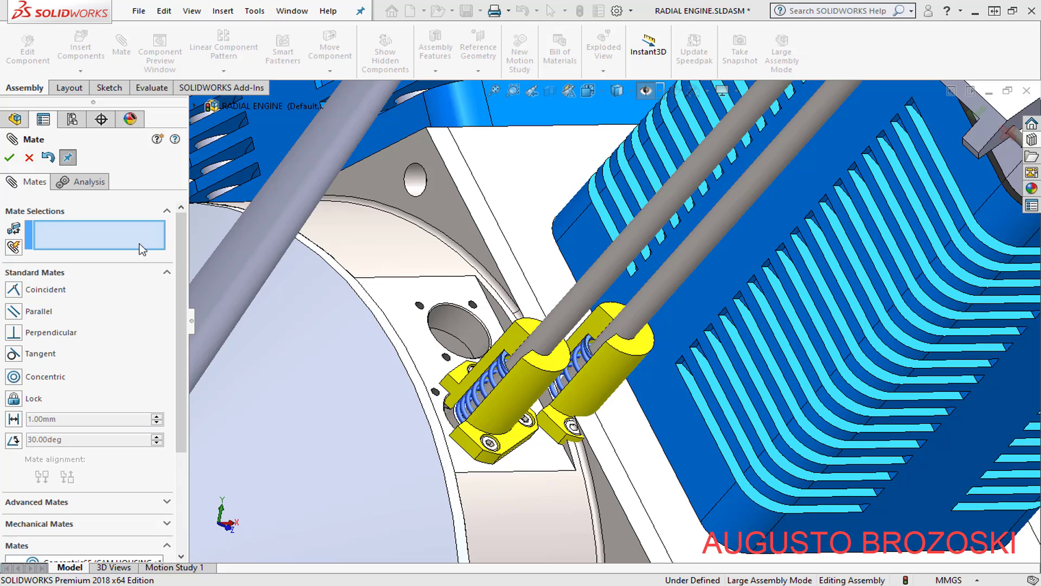
Add Parallel6 between the follower shaft support face and the cylinder head assembly face
{"action": "scroll", "coordinate": [559, 415], "scroll_direction": "up", "scroll_amount": 2}
{"action": "scroll", "coordinate": [631, 381], "scroll_direction": "up", "scroll_amount": 1}
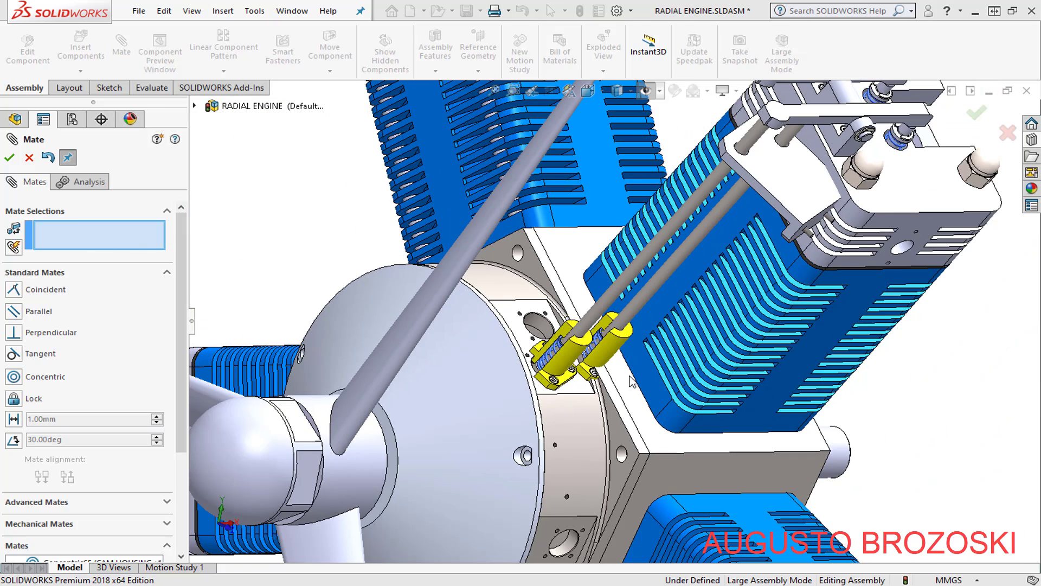
{"action": "scroll", "coordinate": [879, 194], "scroll_direction": "down", "scroll_amount": 2}
{"action": "scroll", "coordinate": [730, 240], "scroll_direction": "down", "scroll_amount": 4}
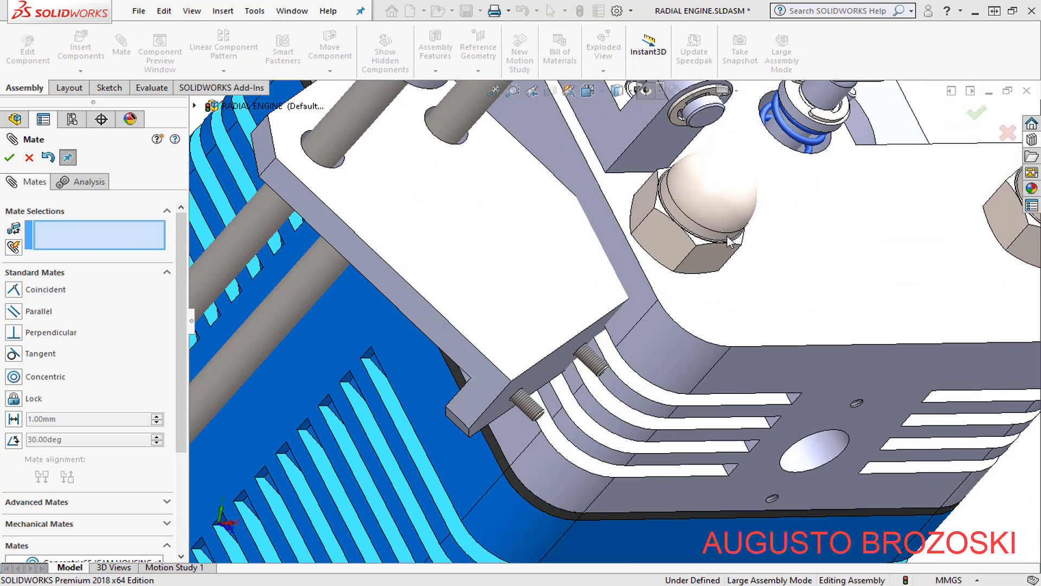
{"action": "left_click", "coordinate": [555, 371]}
{"action": "scroll", "coordinate": [554, 369], "scroll_direction": "up", "scroll_amount": 3}
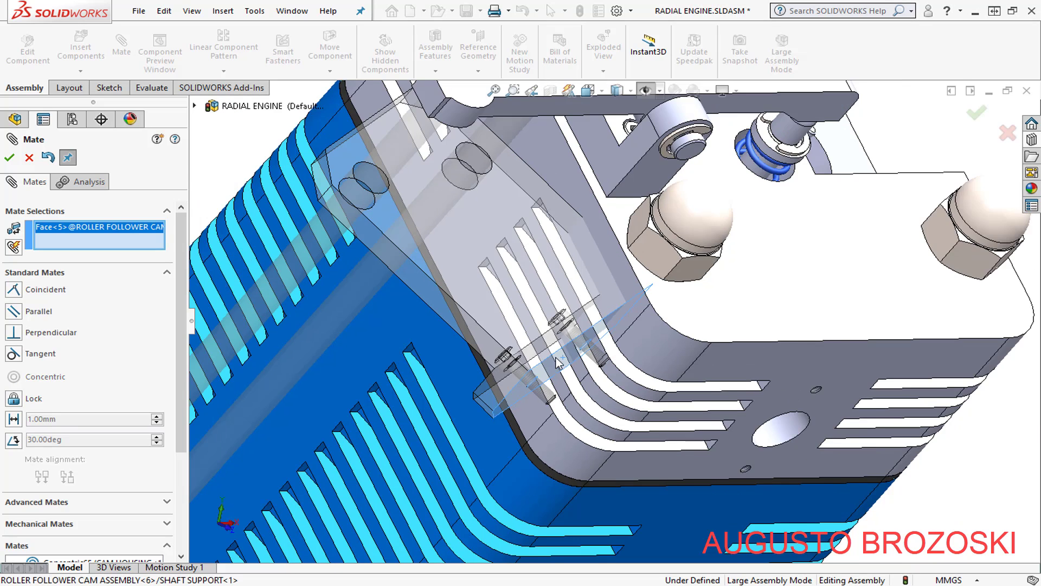
{"action": "scroll", "coordinate": [551, 175], "scroll_direction": "down", "scroll_amount": 1}
{"action": "scroll", "coordinate": [574, 188], "scroll_direction": "down", "scroll_amount": 3}
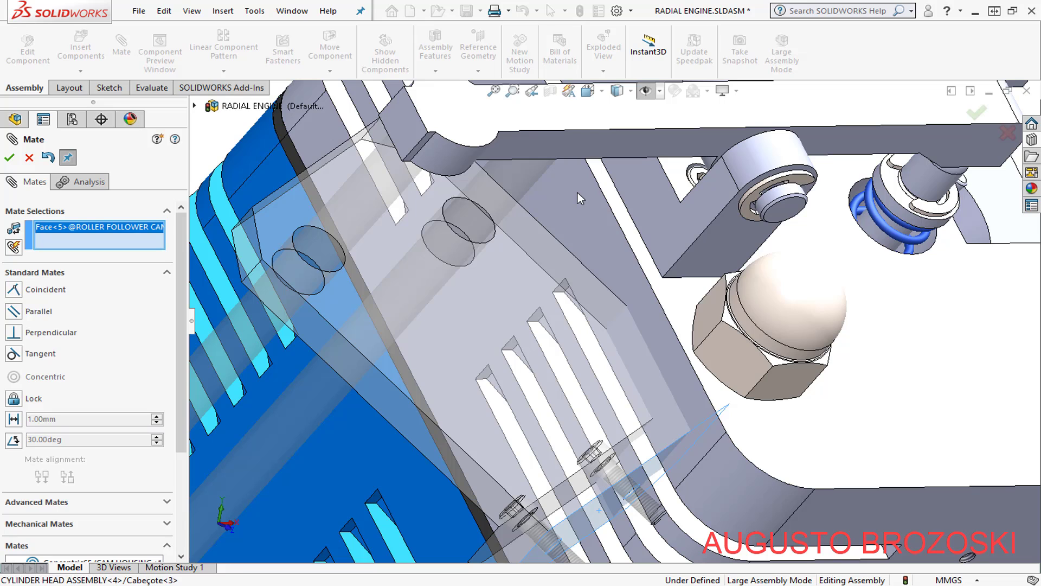
{"action": "left_click", "coordinate": [577, 193]}
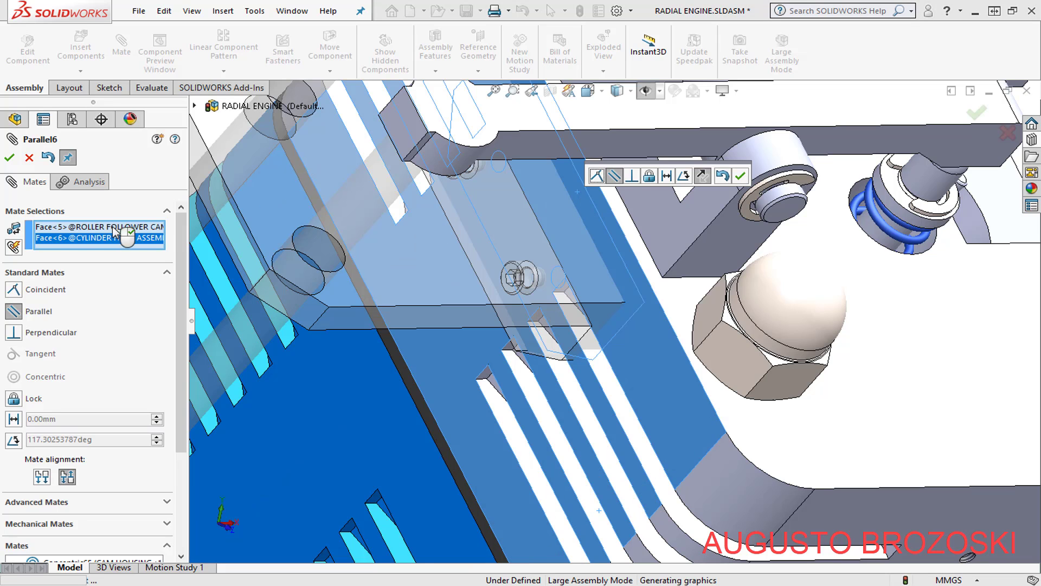
{"action": "left_click", "coordinate": [740, 175]}
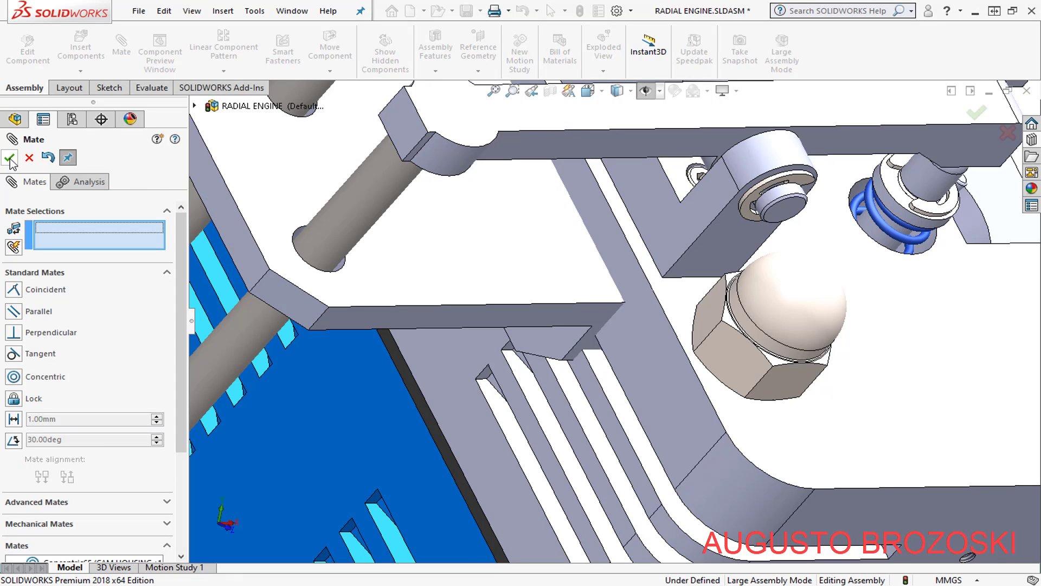
Close the Mate PropertyManager and zoom around the mated follower
{"action": "key", "text": "Escape"}
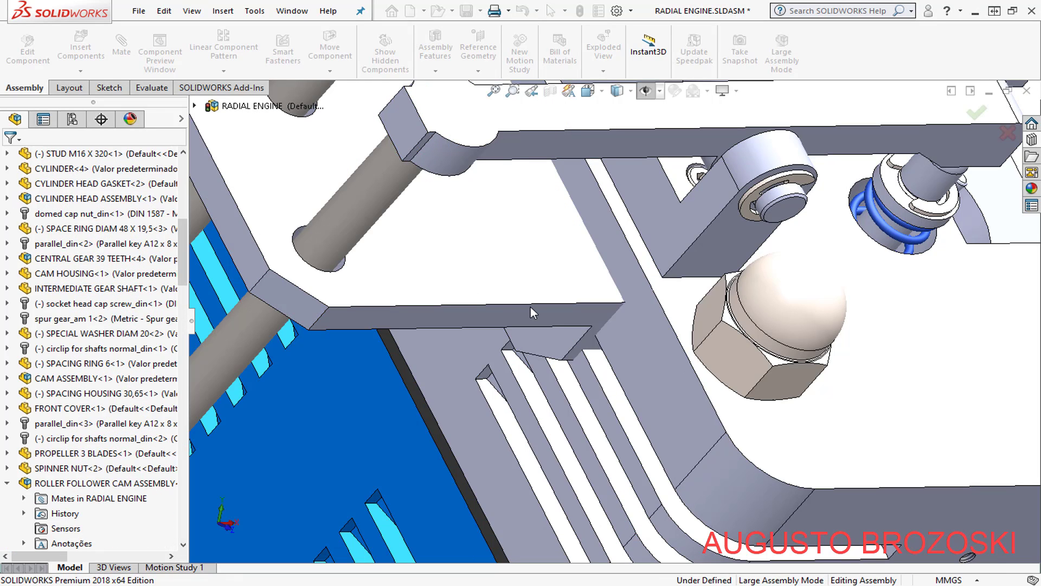
{"action": "scroll", "coordinate": [567, 309], "scroll_direction": "up", "scroll_amount": 3}
{"action": "scroll", "coordinate": [568, 308], "scroll_direction": "up", "scroll_amount": 2}
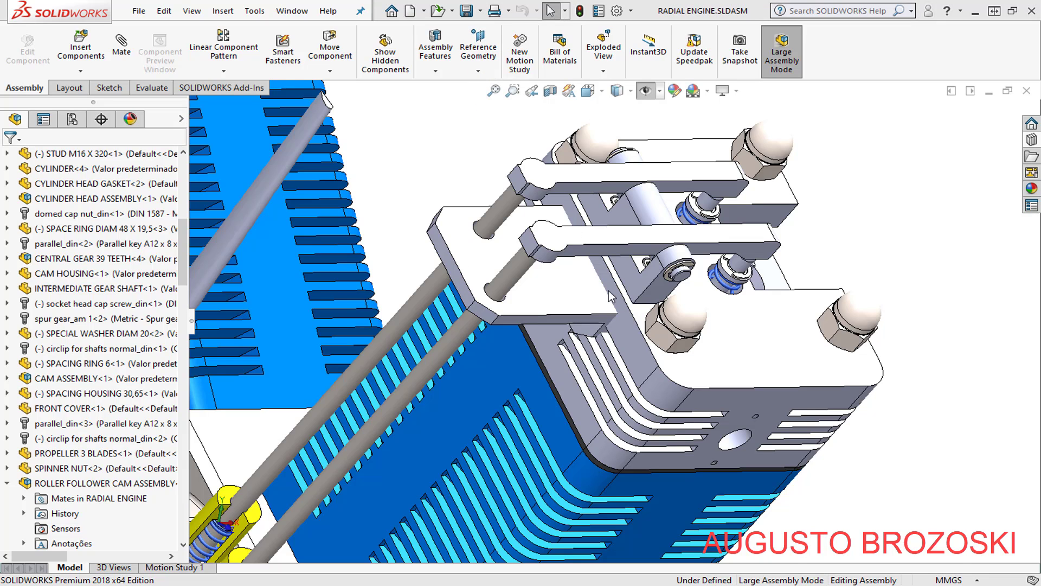
{"action": "scroll", "coordinate": [620, 323], "scroll_direction": "down", "scroll_amount": 3}
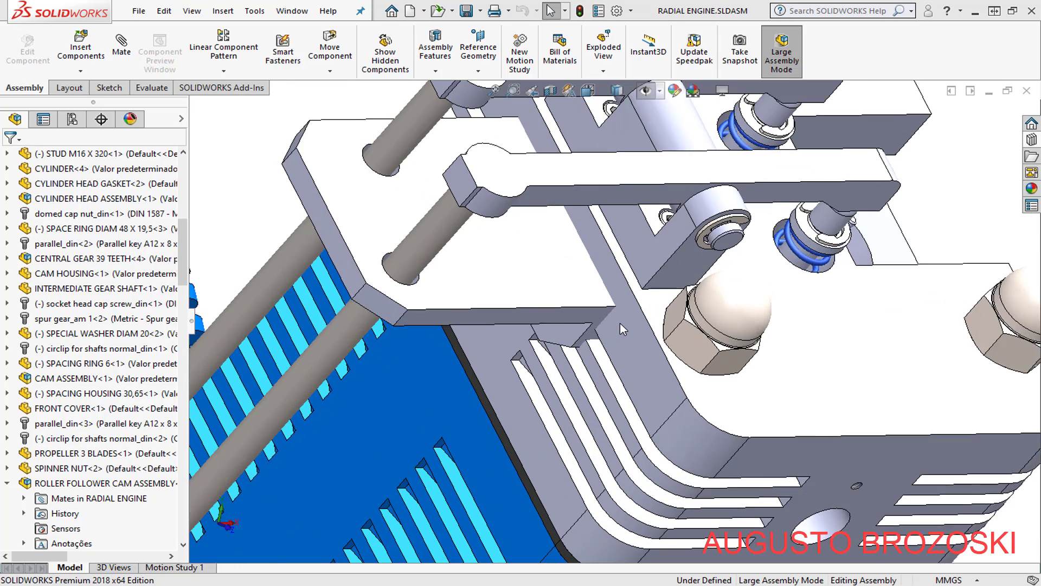
{"action": "scroll", "coordinate": [620, 323], "scroll_direction": "down", "scroll_amount": 3}
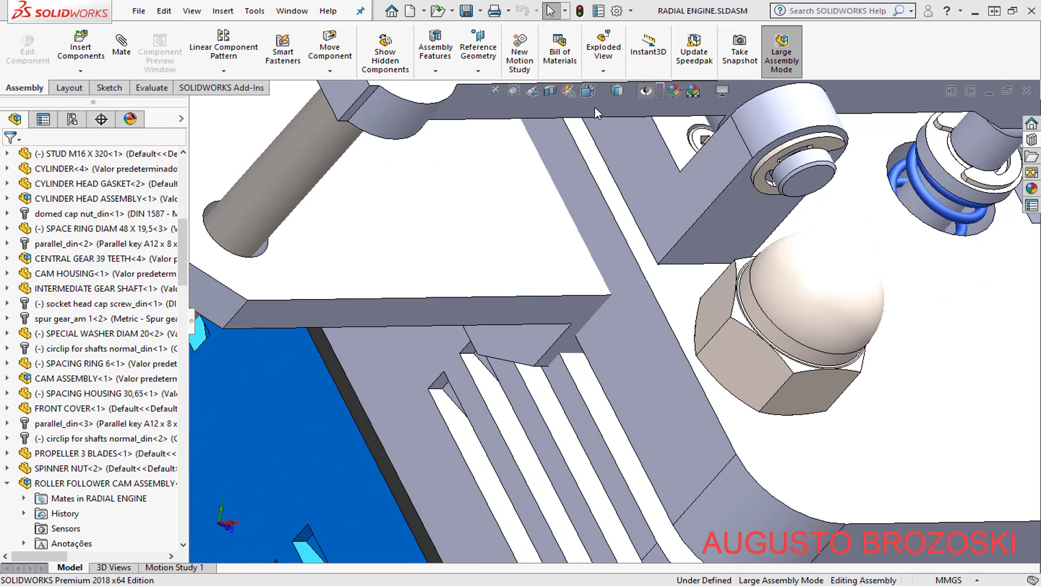
Fit the whole radial engine in view and switch to Isometric orientation
{"action": "key", "text": "f"}
{"action": "left_click", "coordinate": [588, 91]}
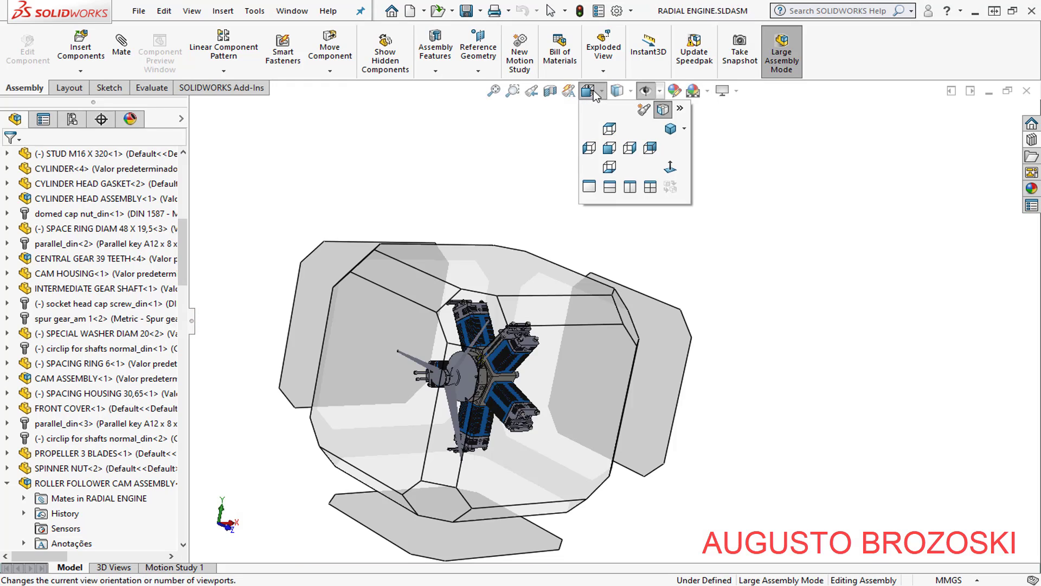
{"action": "left_click", "coordinate": [671, 129]}
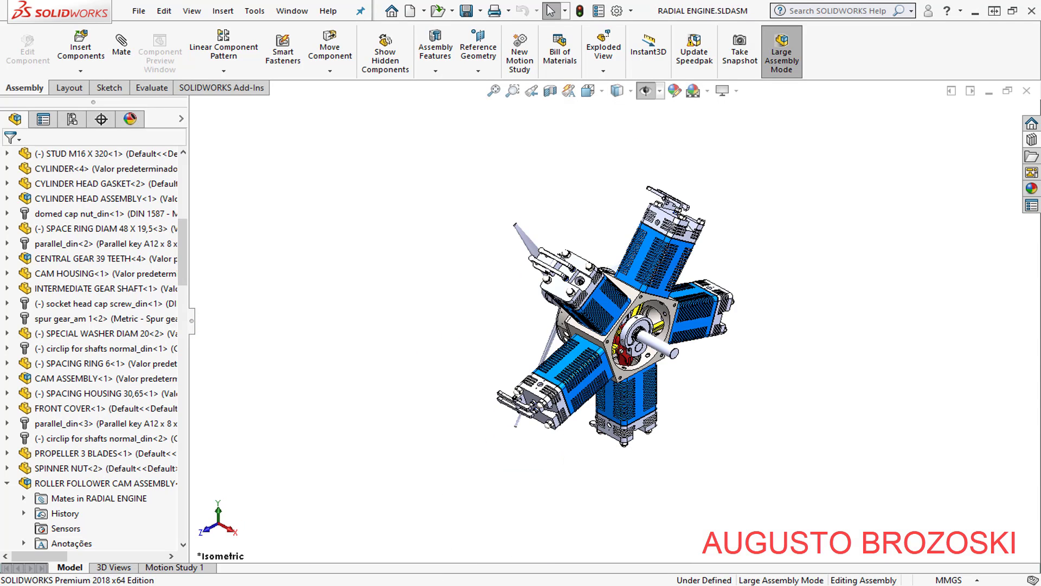
{"action": "left_click", "coordinate": [496, 562]}
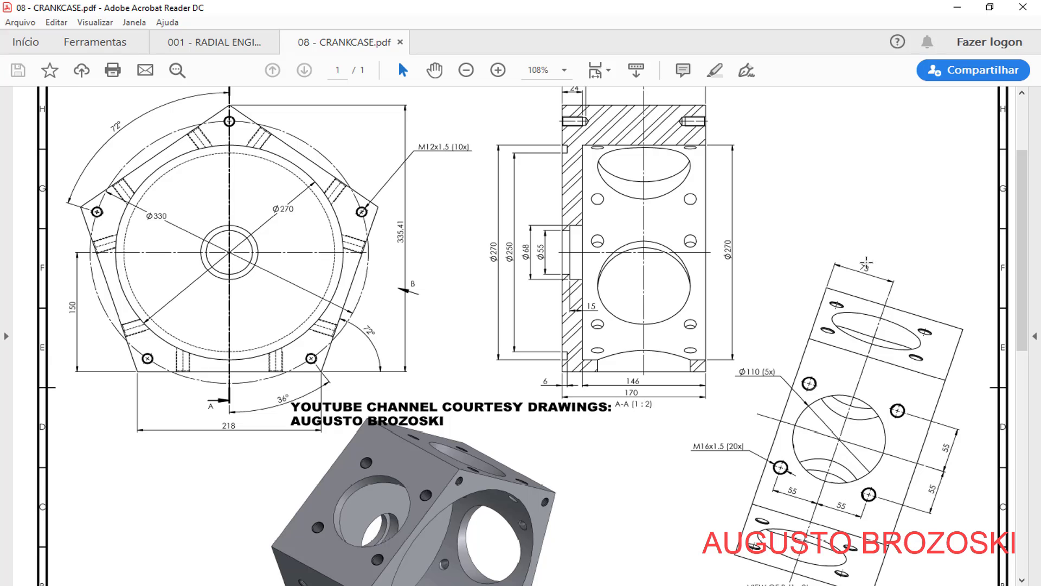
{"action": "left_click", "coordinate": [954, 12]}
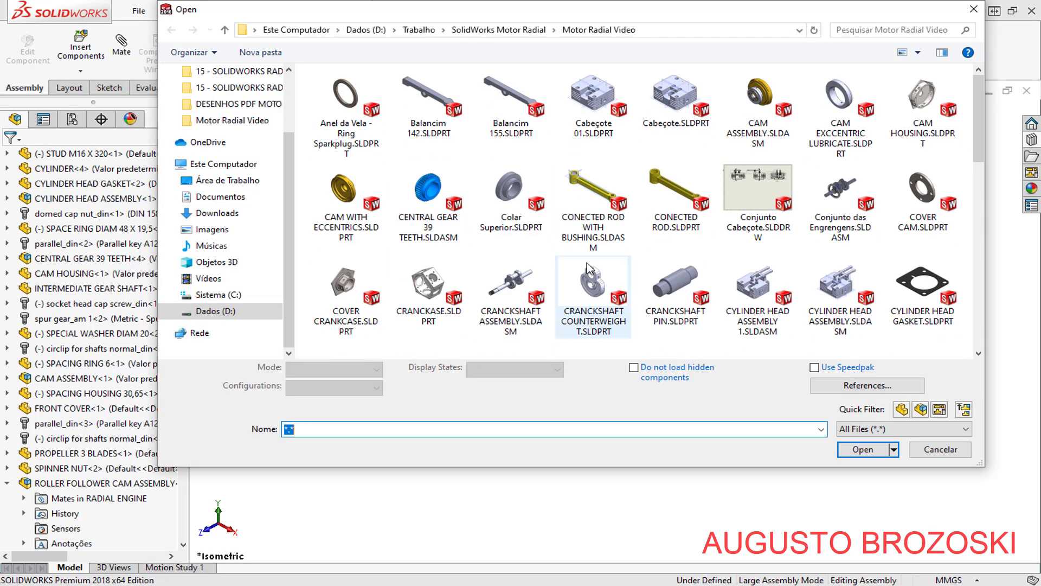
Pick CRANCKCASE.SLDPRT in the Open dialog and open it
{"action": "left_click", "coordinate": [403, 285]}
{"action": "left_click", "coordinate": [859, 449]}
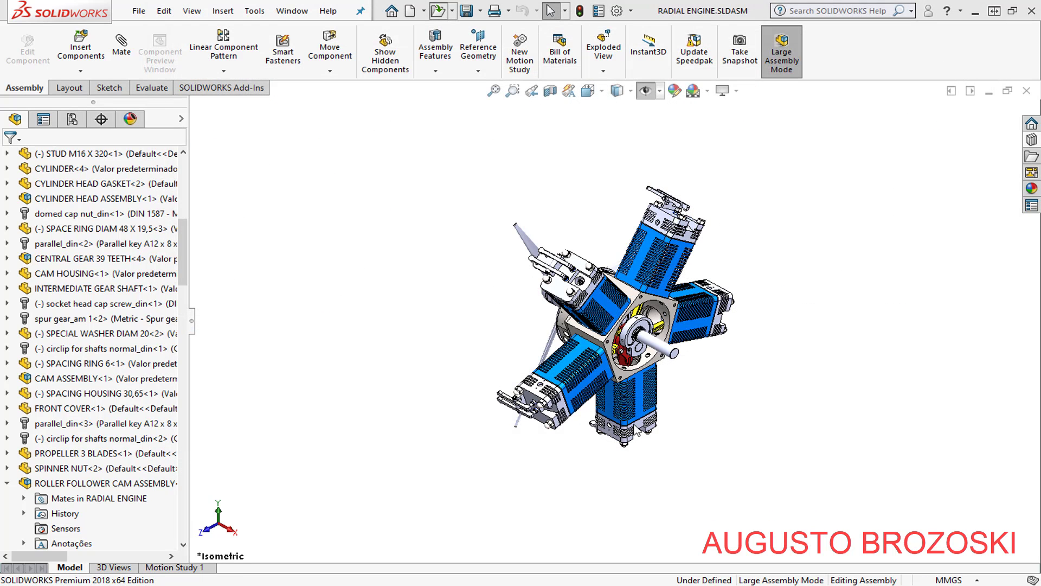
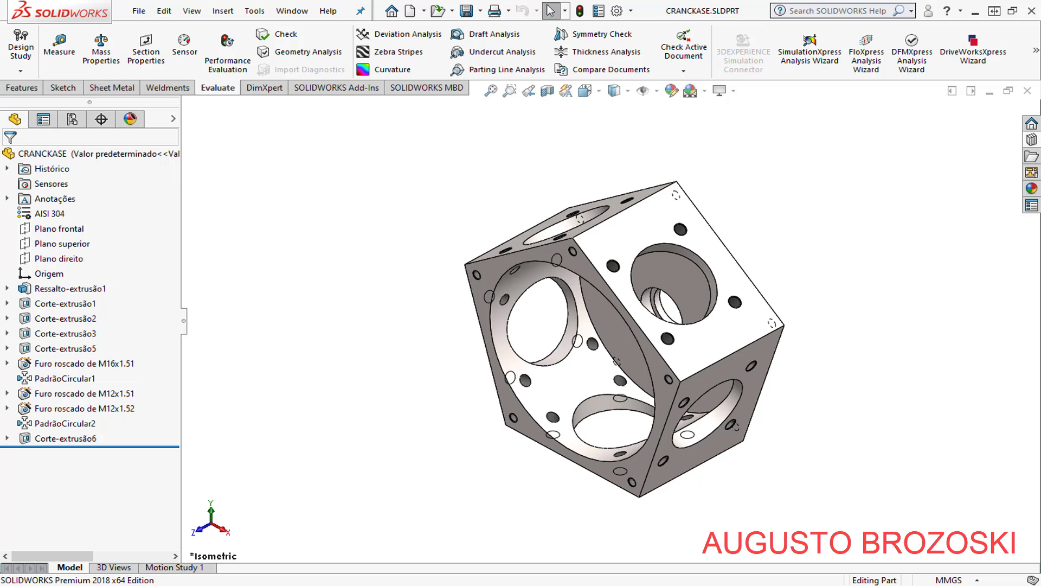
Edit Esboço6 under Corte-extrusão5 and check its Ø110 circle and 78 dimension against the crankcase PDF drawing
{"action": "left_click", "coordinate": [7, 349]}
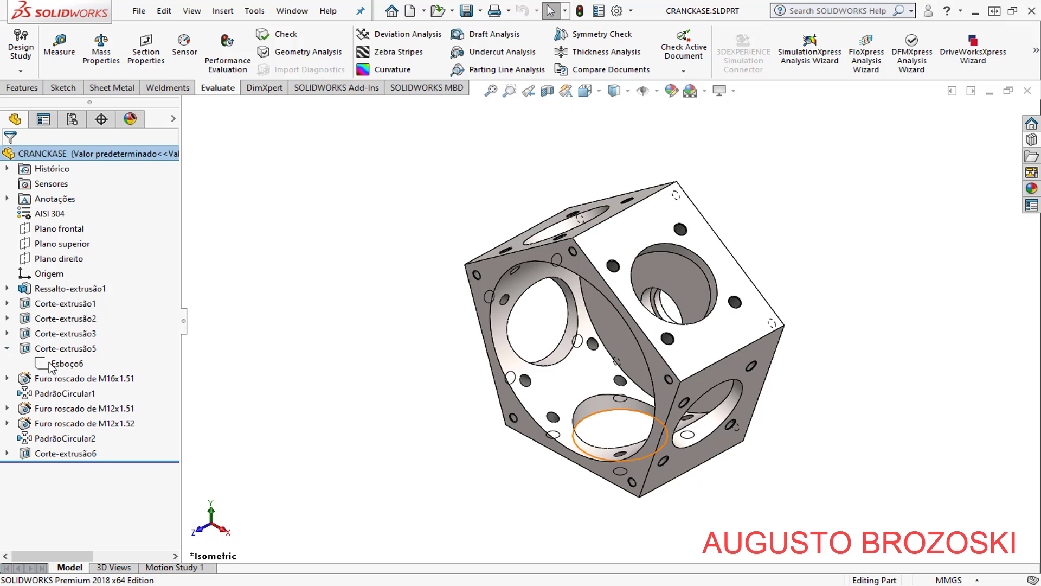
{"action": "left_click", "coordinate": [65, 369]}
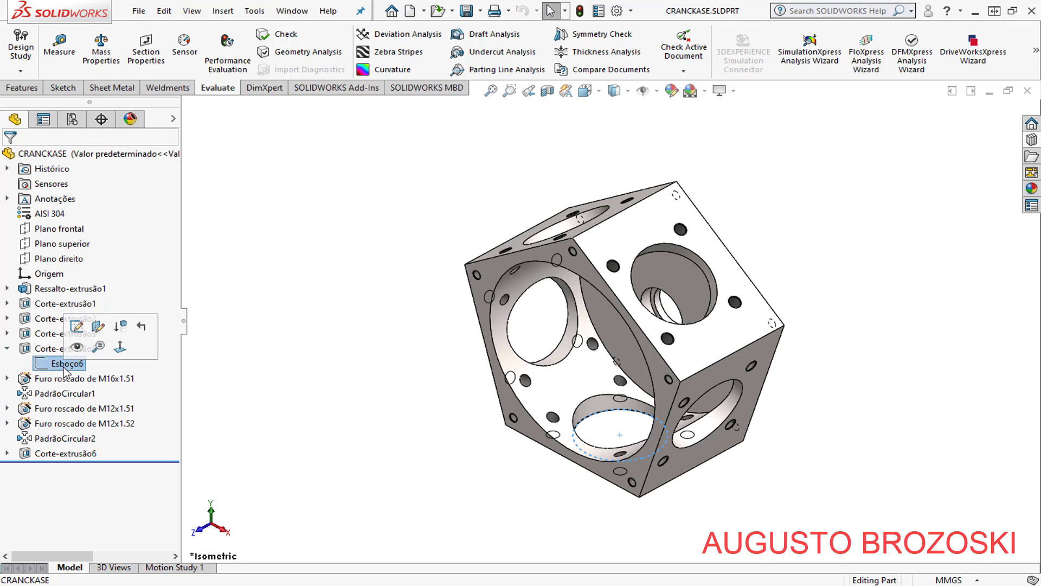
{"action": "left_click", "coordinate": [76, 327]}
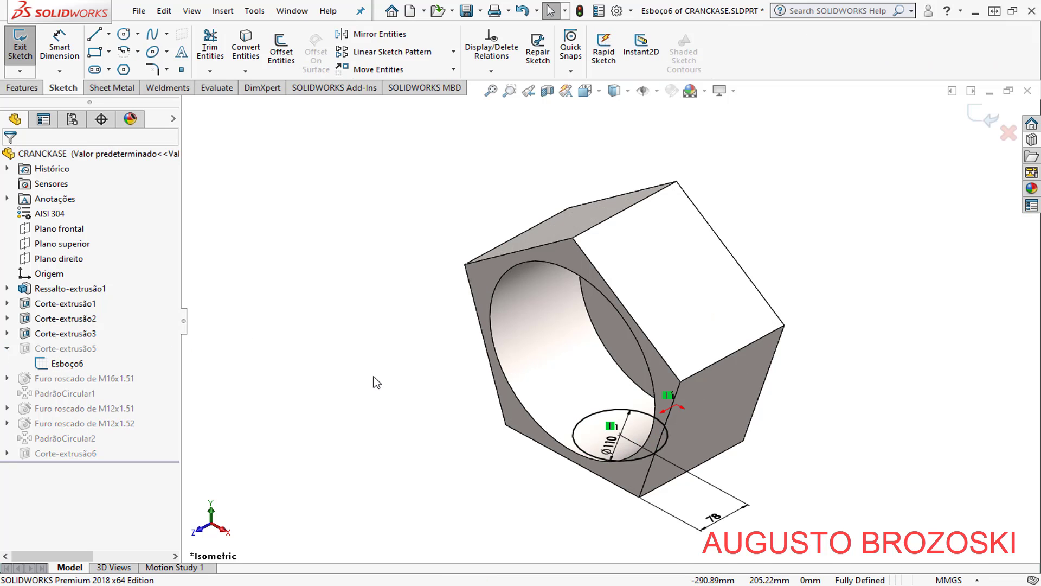
{"action": "scroll", "coordinate": [760, 532], "scroll_direction": "down", "scroll_amount": 3}
{"action": "scroll", "coordinate": [737, 503], "scroll_direction": "down", "scroll_amount": 3}
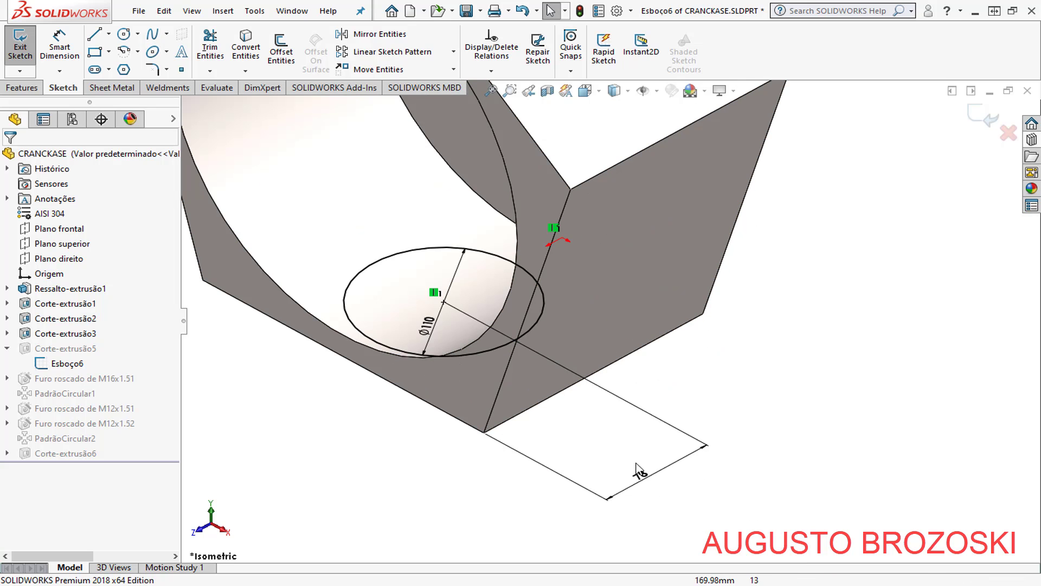
{"action": "mouse_move", "coordinate": [509, 581]}
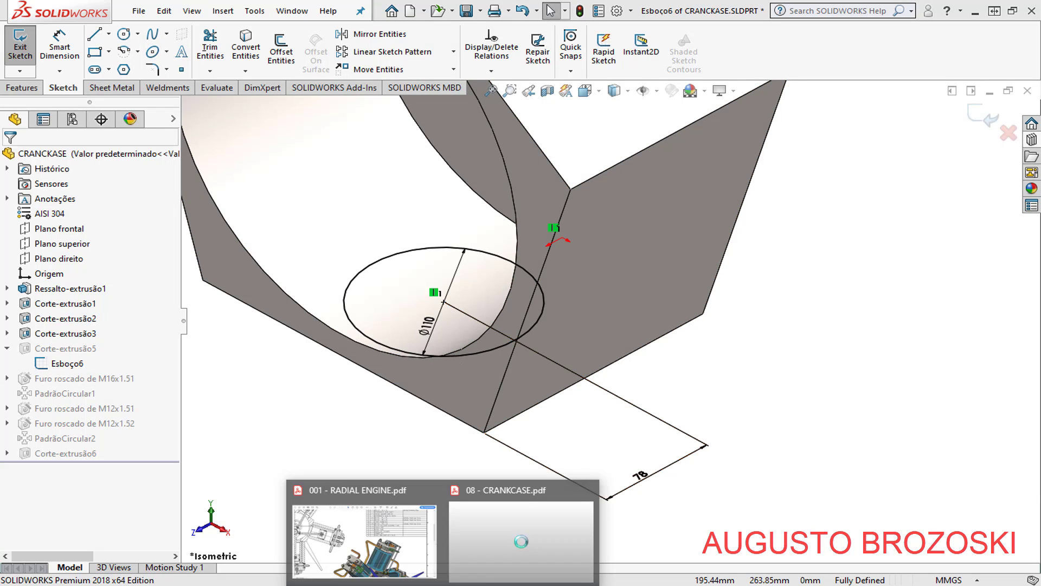
{"action": "left_click", "coordinate": [509, 554]}
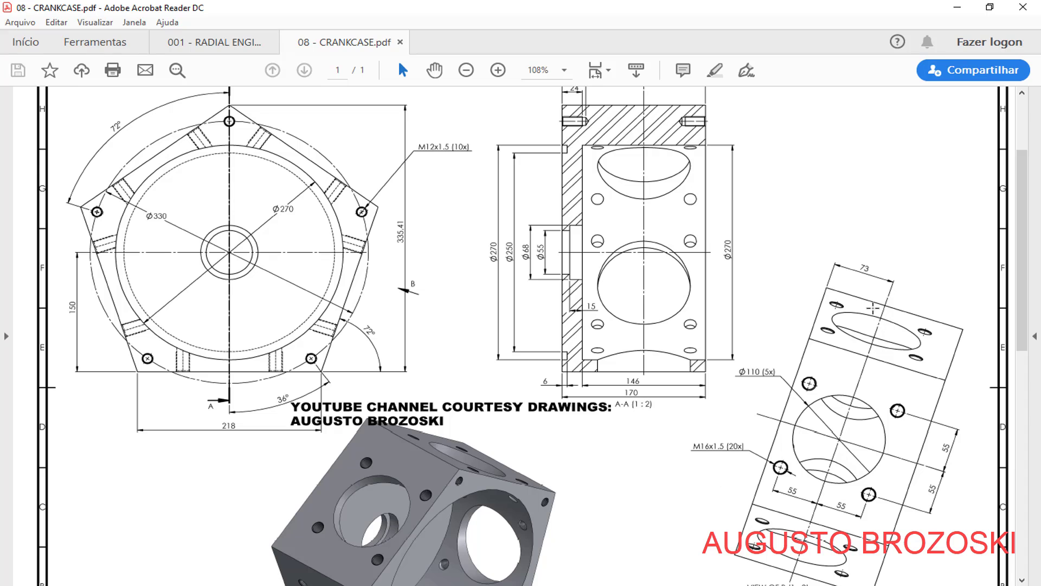
{"action": "left_click", "coordinate": [957, 7]}
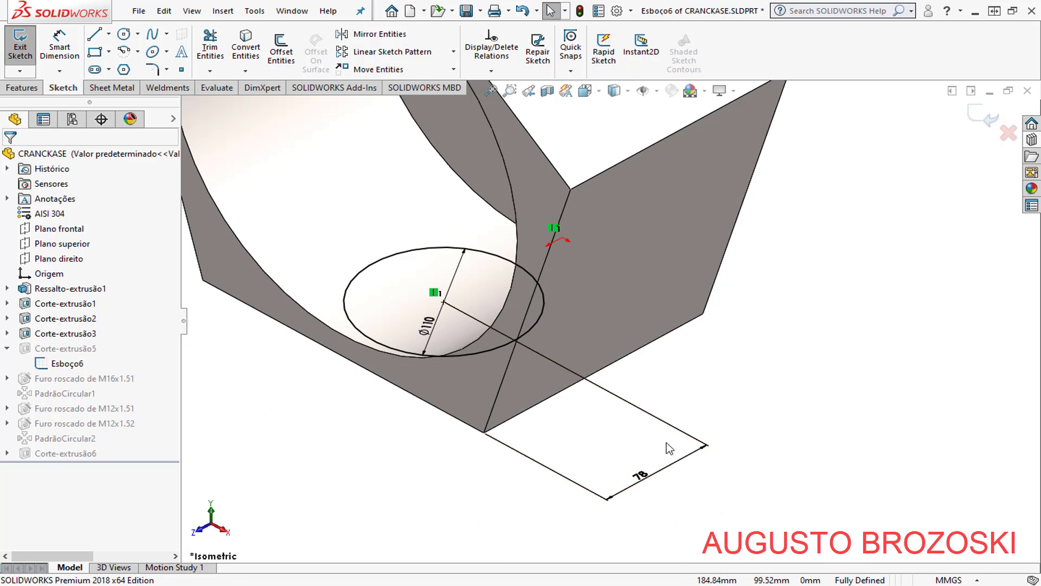
Change Esboço6's 78 placement dimension to 73 and exit the sketch to rebuild the crankcase
{"action": "left_click", "coordinate": [648, 477]}
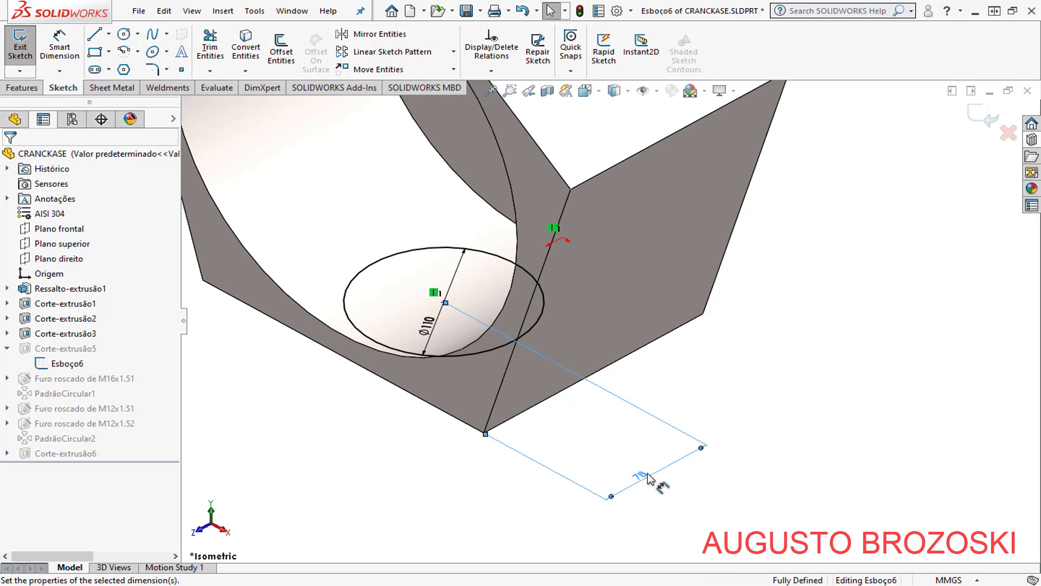
{"action": "double_click", "coordinate": [648, 478]}
{"action": "type", "text": "7"}
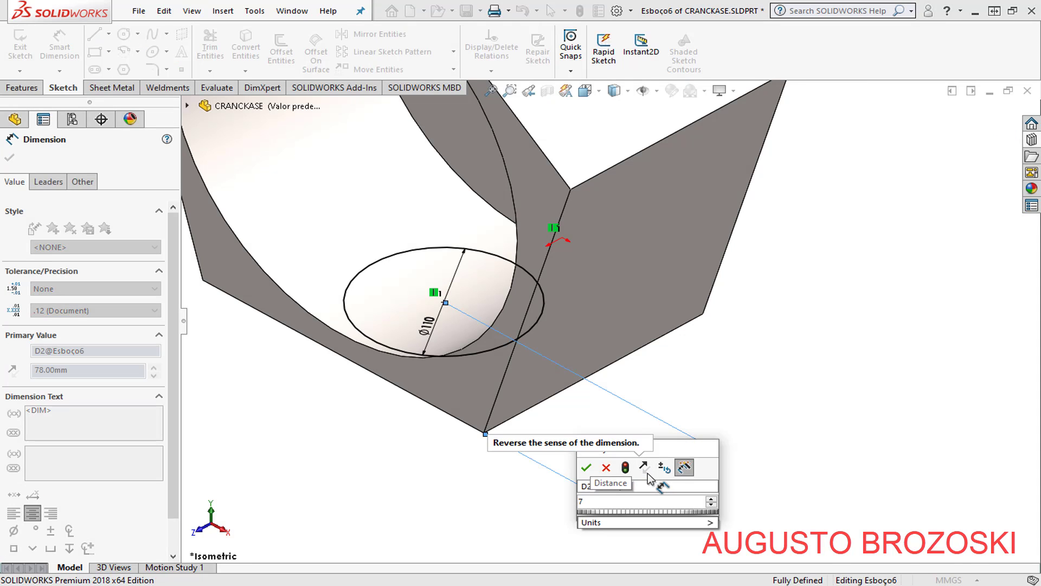
{"action": "type", "text": "3"}
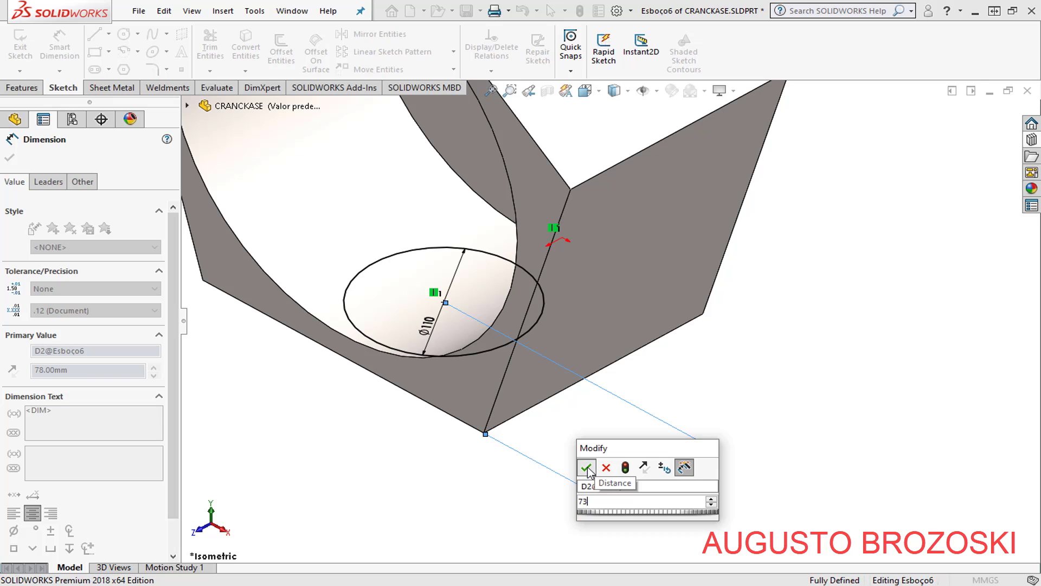
{"action": "left_click", "coordinate": [587, 467]}
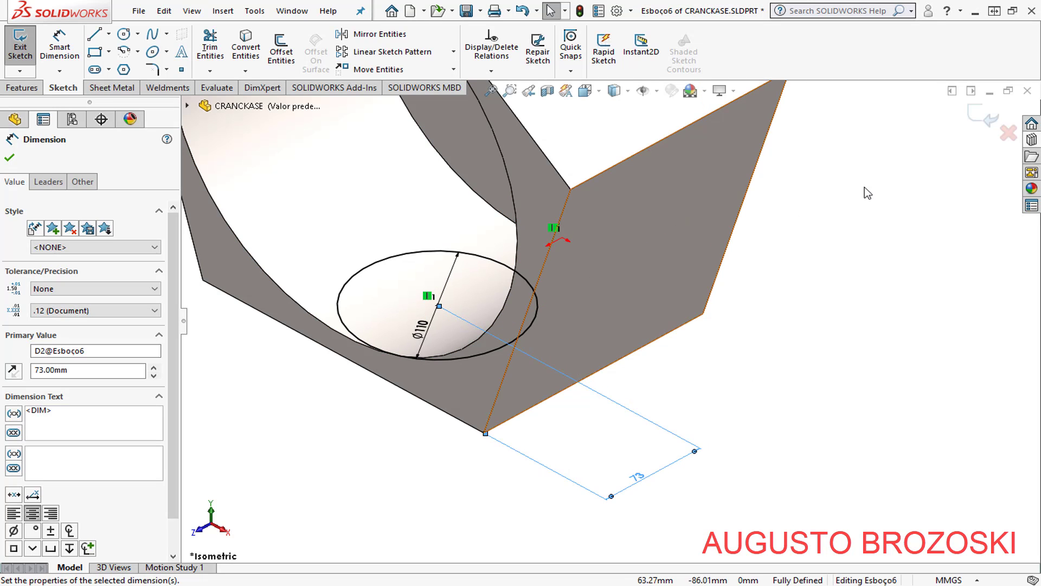
{"action": "left_click", "coordinate": [983, 115]}
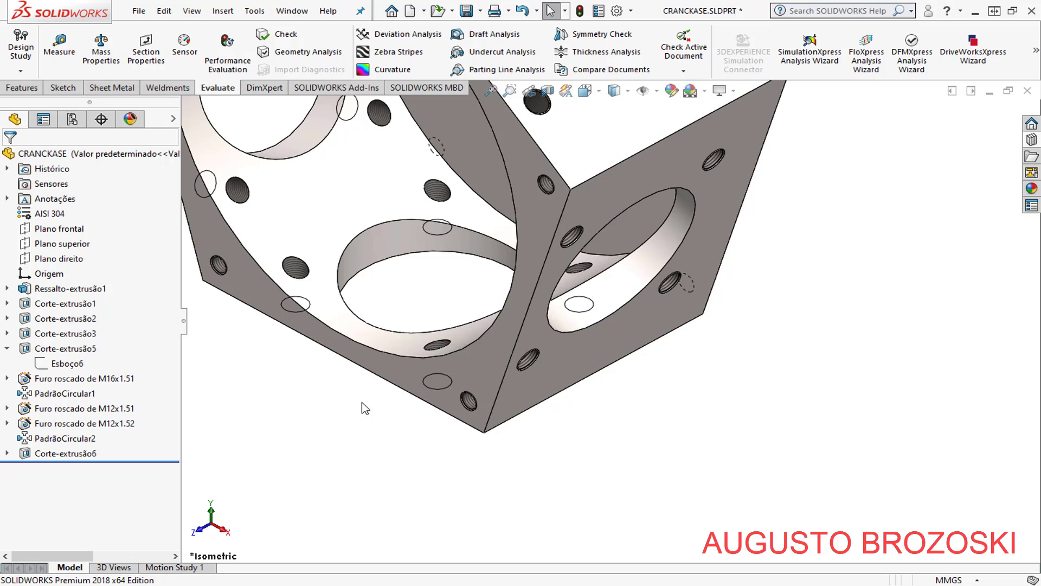
Turn the crankcase to face the holes and check the M16x1.51 hole sketch Esboço9's 55 mm spacings
{"action": "mouse_move", "coordinate": [389, 354]}
{"action": "middle_mouse_down"}
{"action": "mouse_move", "coordinate": [406, 220]}
{"action": "mouse_move", "coordinate": [492, 117]}
{"action": "mouse_move", "coordinate": [597, 219]}
{"action": "mouse_move", "coordinate": [403, 371]}
{"action": "mouse_move", "coordinate": [529, 349]}
{"action": "mouse_move", "coordinate": [512, 287]}
{"action": "middle_mouse_up"}
{"action": "key", "text": "Escape"}
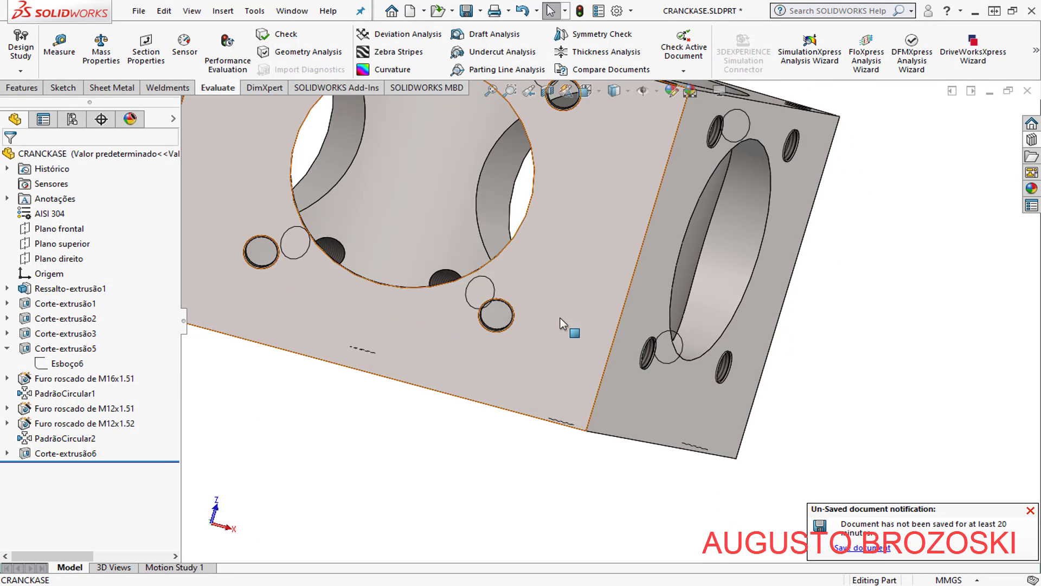
{"action": "middle_click_drag", "start_coordinate": [564, 325], "coordinate": [532, 195]}
{"action": "scroll", "coordinate": [532, 197], "scroll_direction": "down", "scroll_amount": 2}
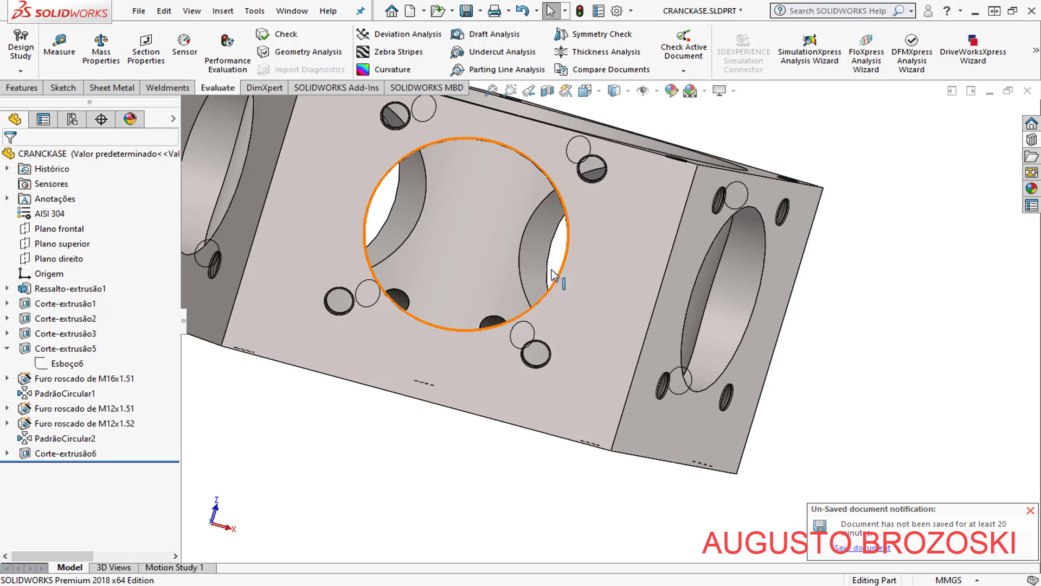
{"action": "left_click", "coordinate": [7, 378]}
{"action": "left_click", "coordinate": [54, 397]}
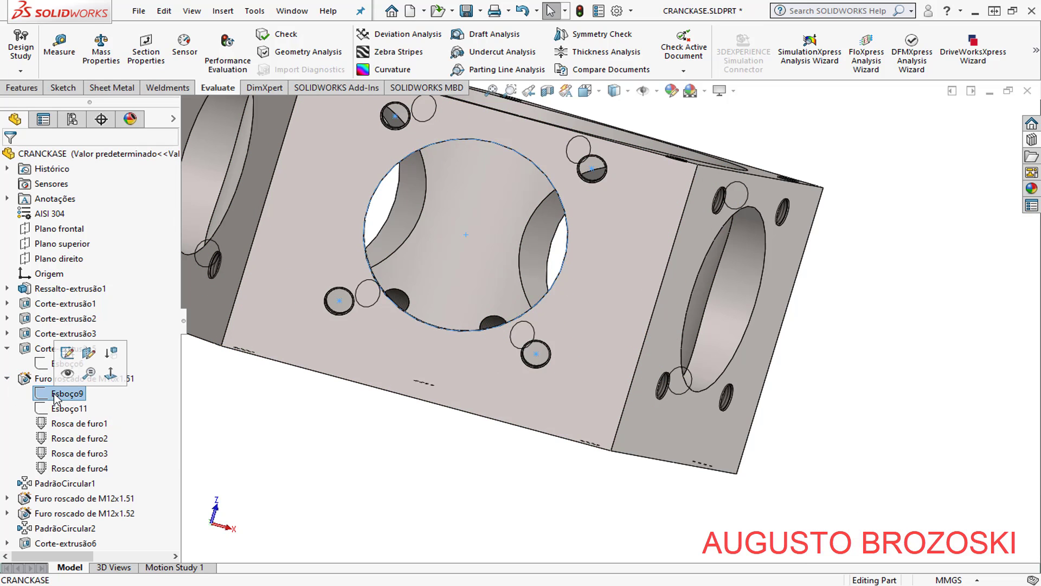
{"action": "left_click", "coordinate": [67, 353]}
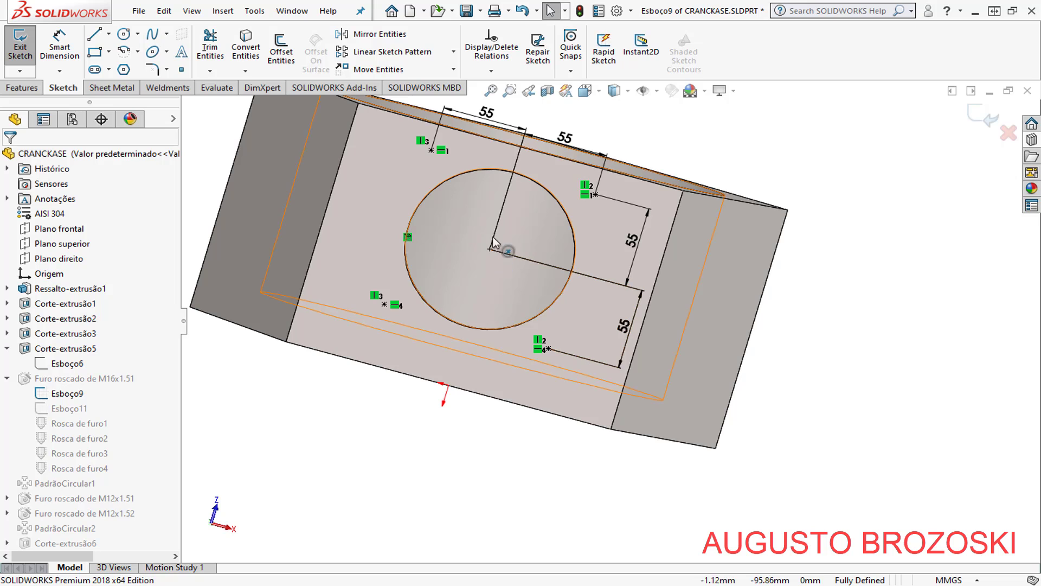
{"action": "left_click", "coordinate": [988, 123]}
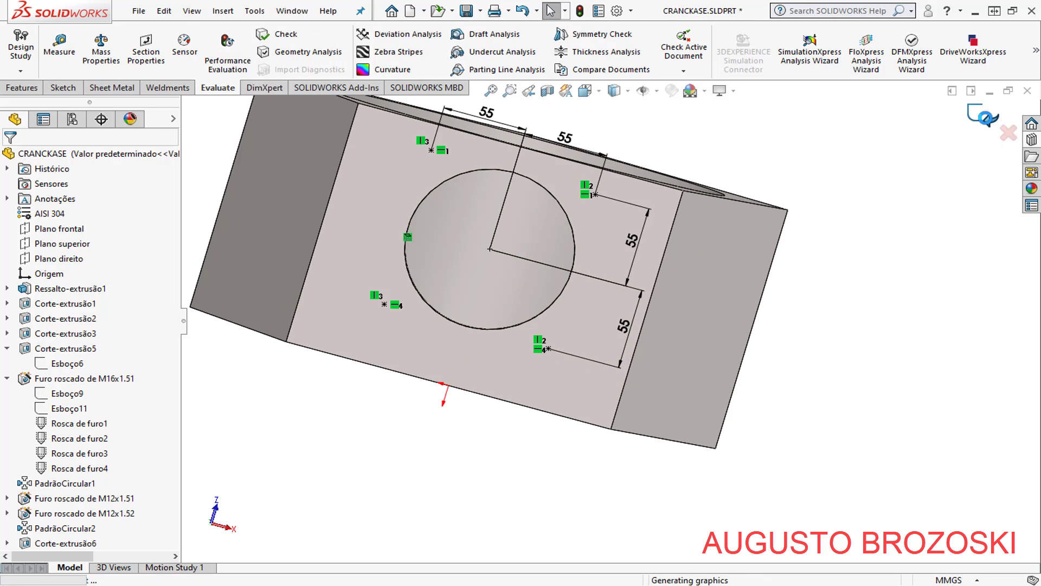
{"action": "left_click", "coordinate": [585, 91]}
Return the crankcase to isometric view, collapse the hole feature and save CRANCKASE.SLDPRT
{"action": "left_click", "coordinate": [667, 131]}
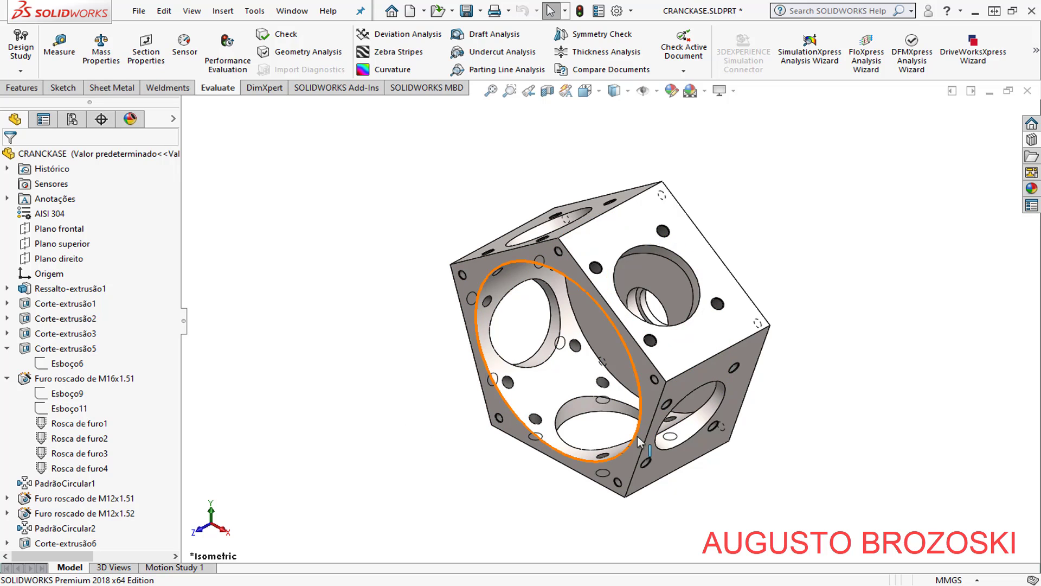
{"action": "left_click", "coordinate": [7, 378]}
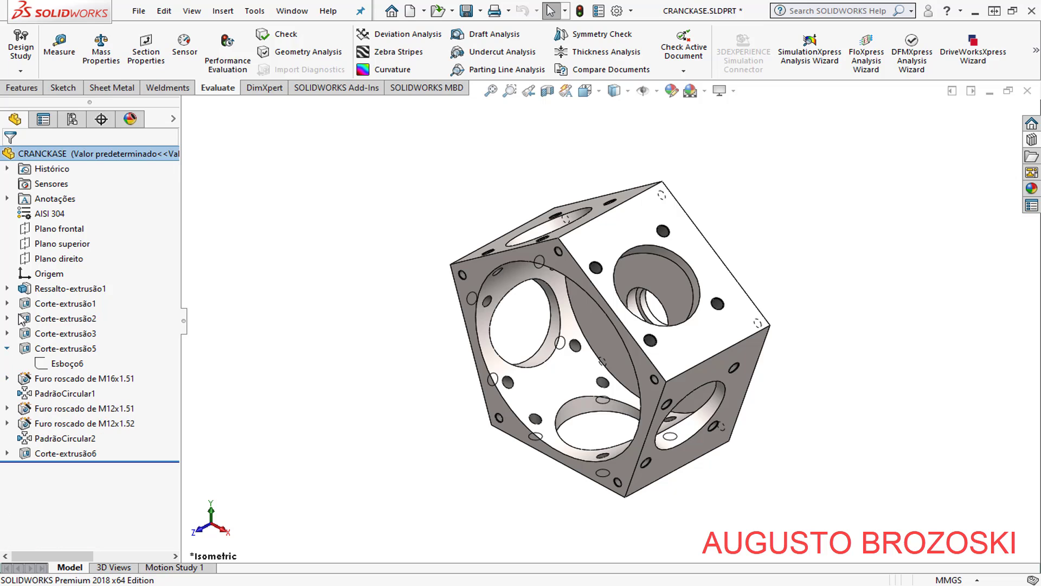
{"action": "left_click", "coordinate": [466, 11]}
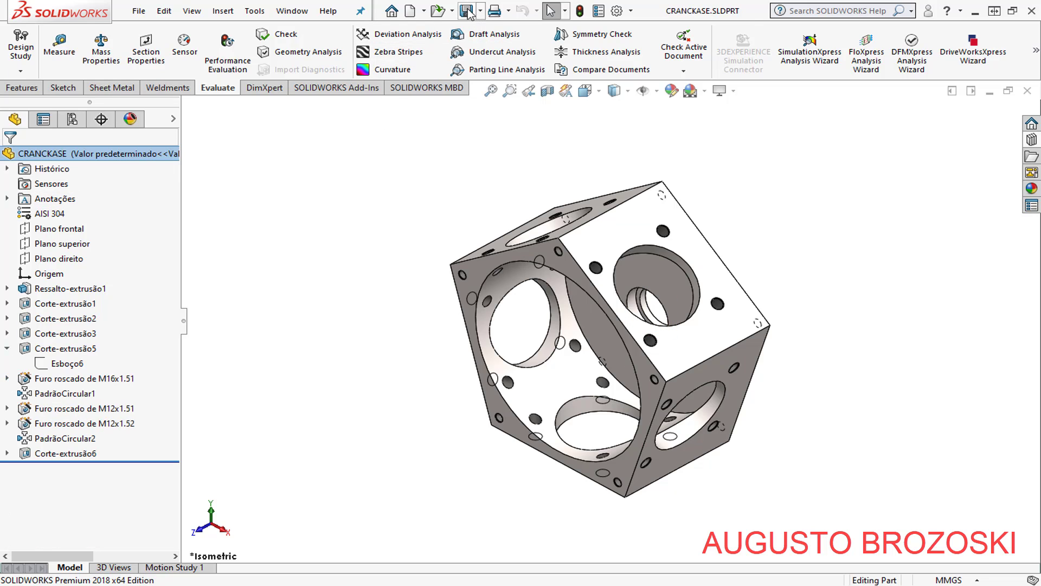
{"action": "left_click", "coordinate": [308, 15]}
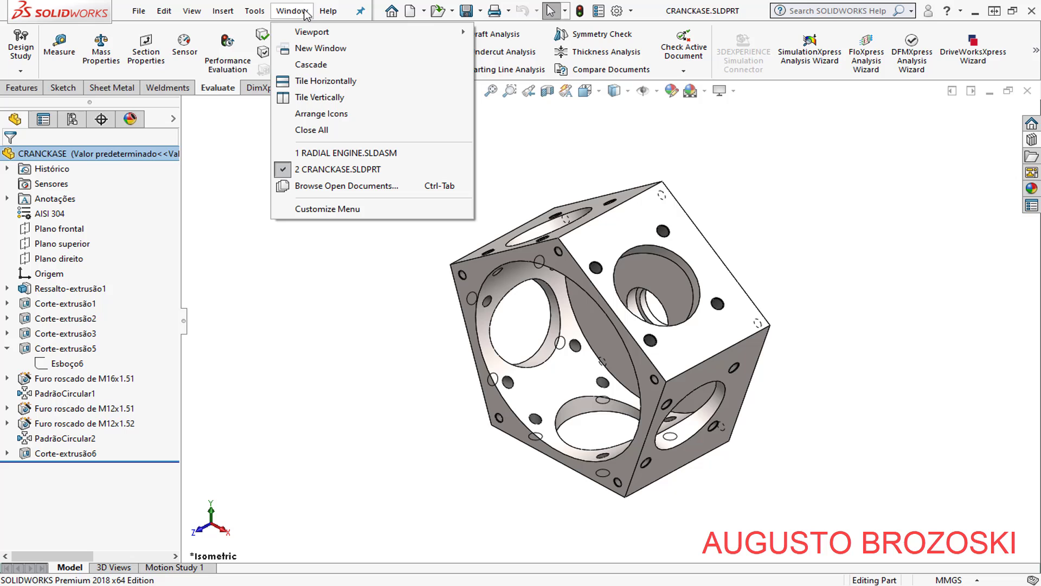
Switch to 1 RADIAL ENGINE.SLDASM and rebuild it with the revised crankcase
{"action": "left_click", "coordinate": [348, 154]}
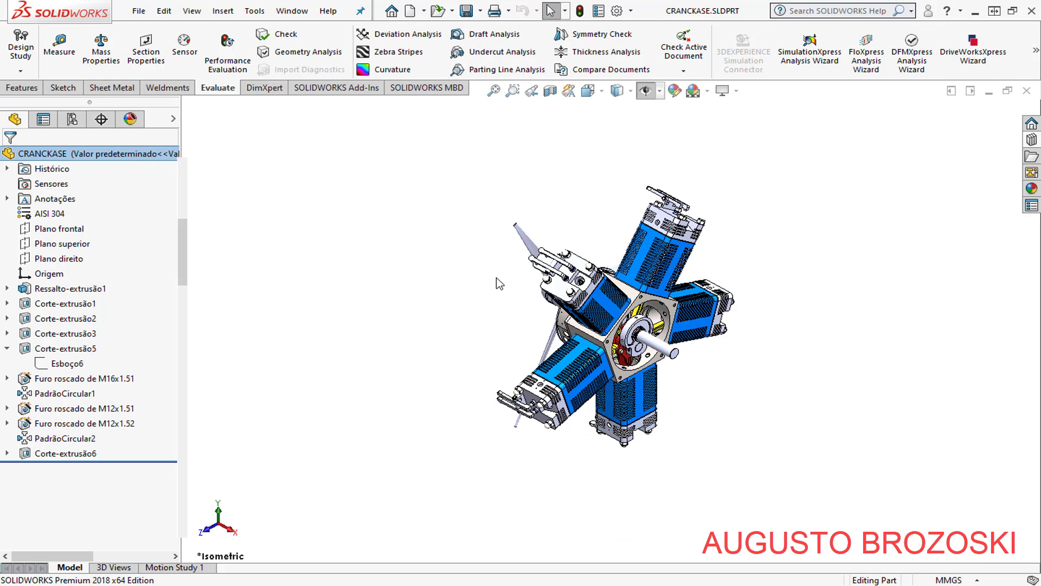
{"action": "left_click", "coordinate": [580, 13]}
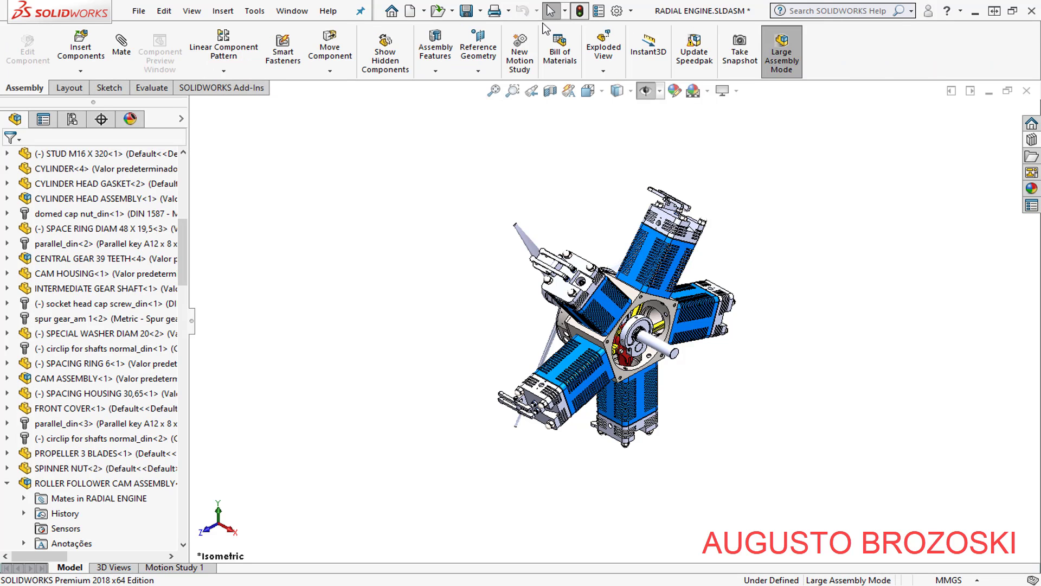
Save the RADIAL ENGINE assembly and view it zoomed in from the front
{"action": "left_click", "coordinate": [467, 12]}
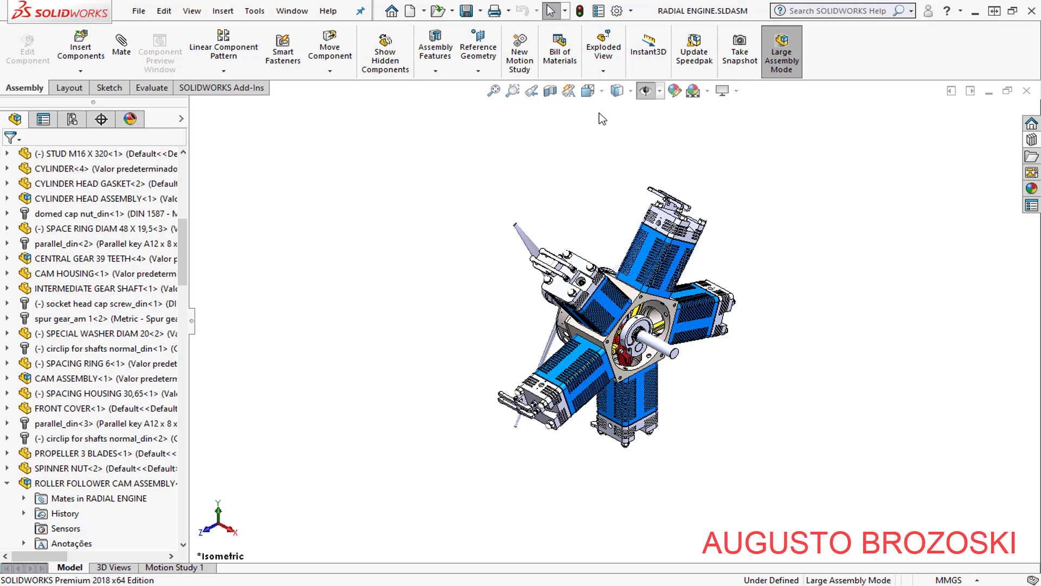
{"action": "left_click", "coordinate": [601, 92]}
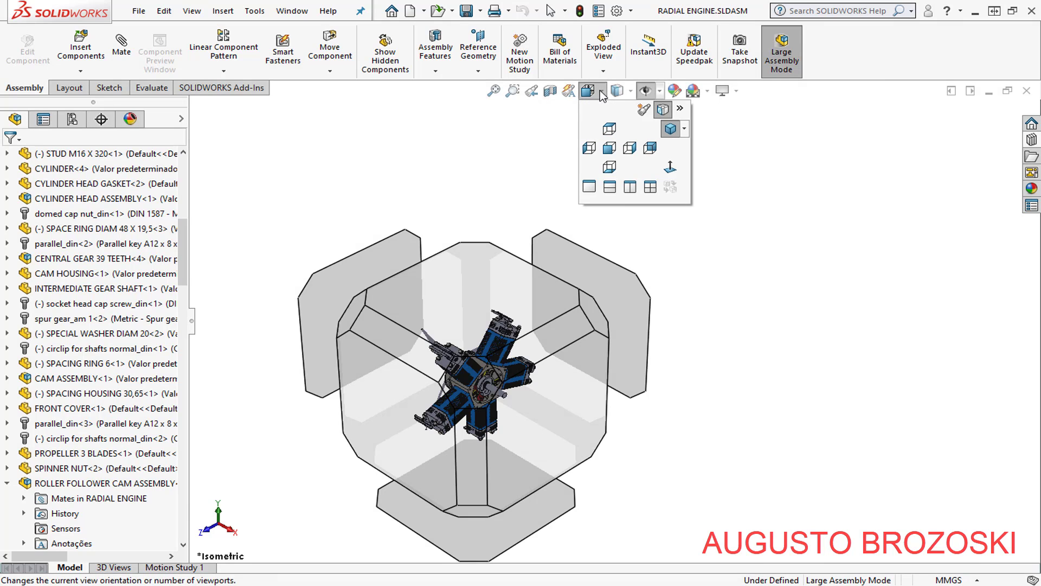
{"action": "left_click", "coordinate": [610, 148]}
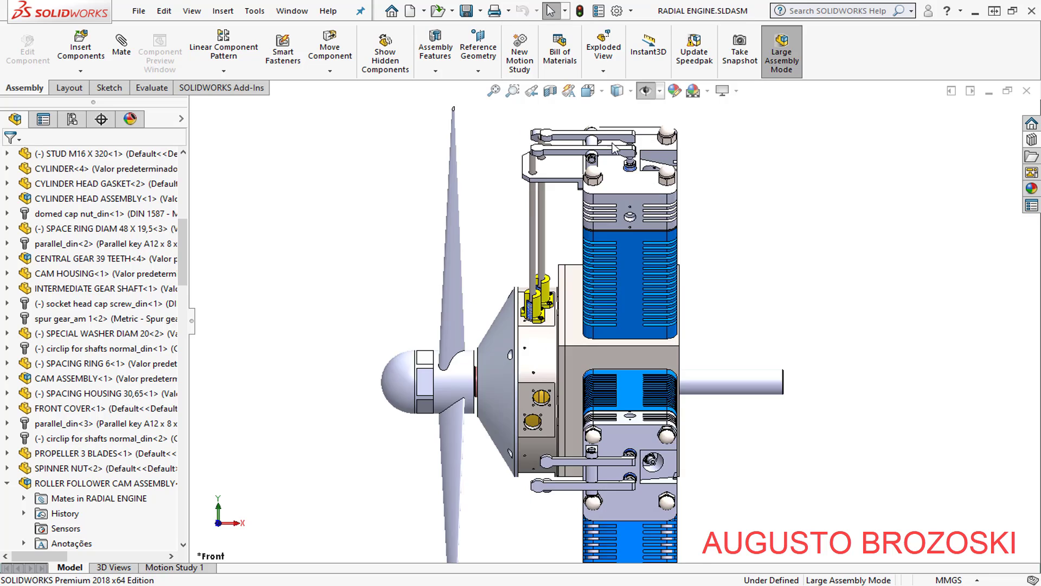
{"action": "scroll", "coordinate": [614, 147], "scroll_direction": "down", "scroll_amount": 2}
{"action": "scroll", "coordinate": [608, 163], "scroll_direction": "down", "scroll_amount": 3}
{"action": "scroll", "coordinate": [586, 201], "scroll_direction": "down", "scroll_amount": 3}
{"action": "scroll", "coordinate": [561, 235], "scroll_direction": "down", "scroll_amount": 3}
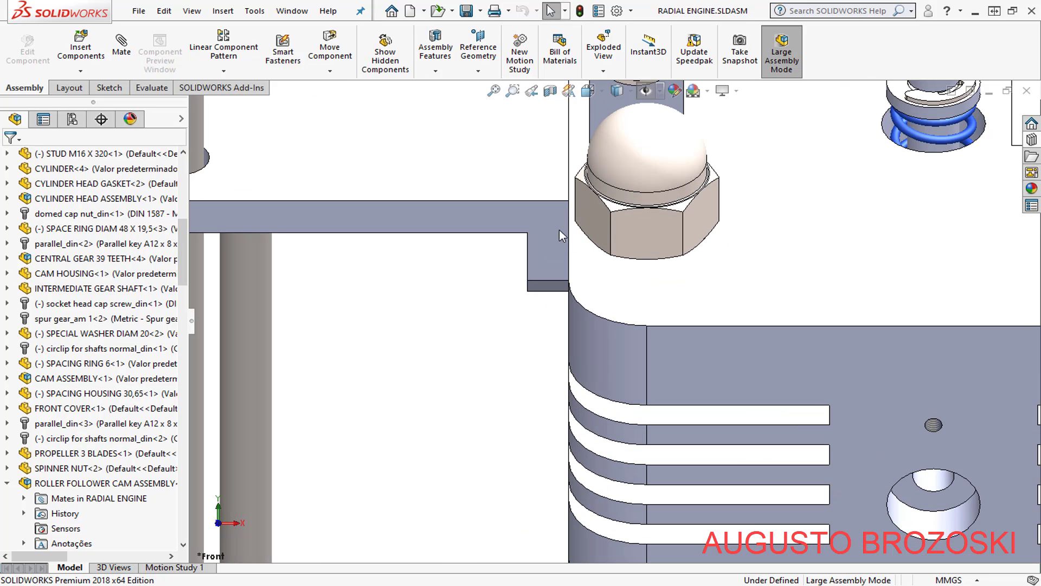
{"action": "scroll", "coordinate": [564, 242], "scroll_direction": "up", "scroll_amount": 8}
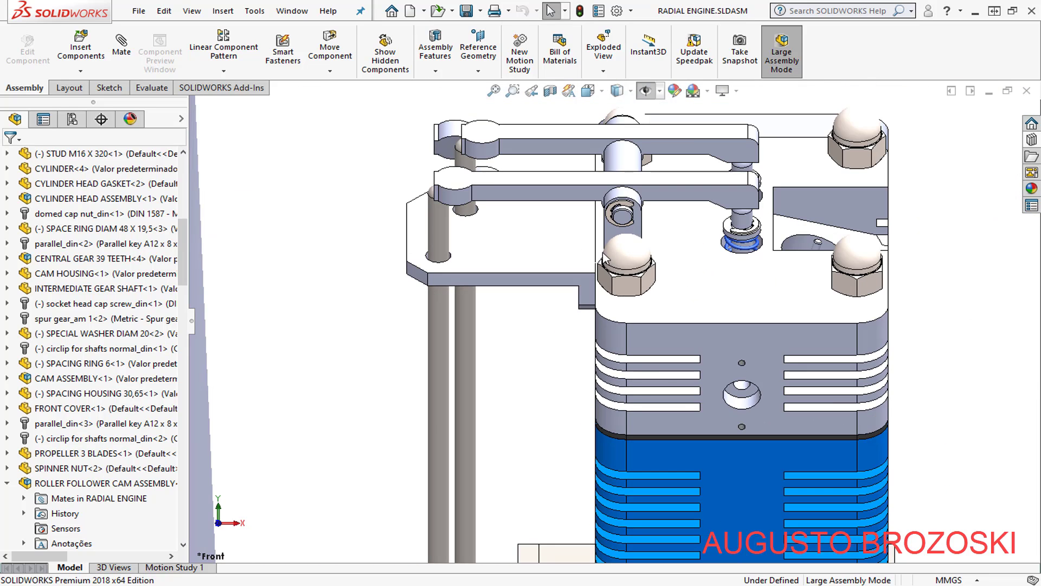
Inspect the cylinder head, then turn the isometric engine to face the propeller and zoom in
{"action": "middle_click_drag", "start_coordinate": [564, 242], "coordinate": [623, 186]}
{"action": "scroll", "coordinate": [543, 260], "scroll_direction": "down", "scroll_amount": 2}
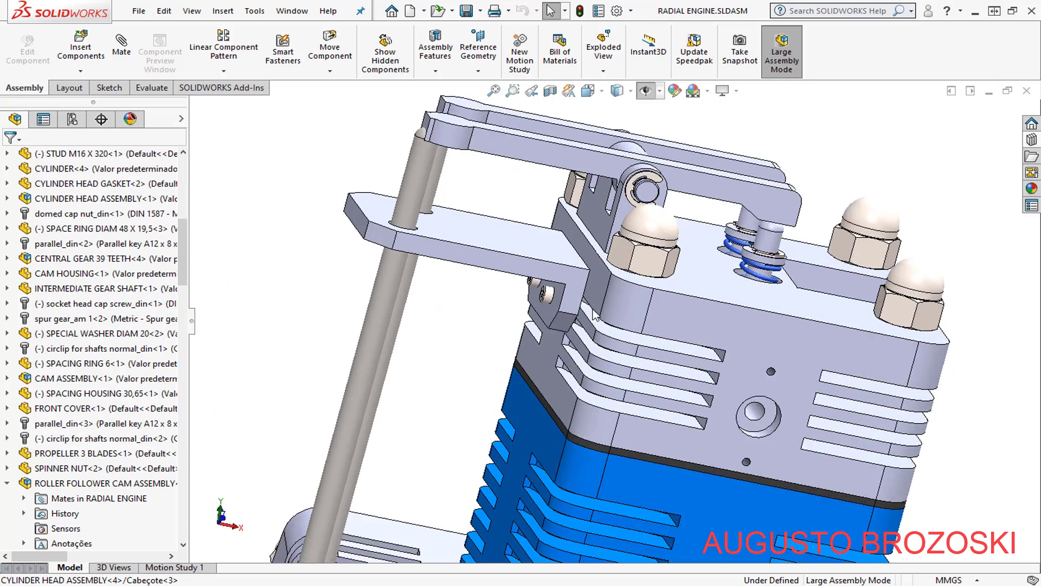
{"action": "scroll", "coordinate": [520, 278], "scroll_direction": "down", "scroll_amount": 3}
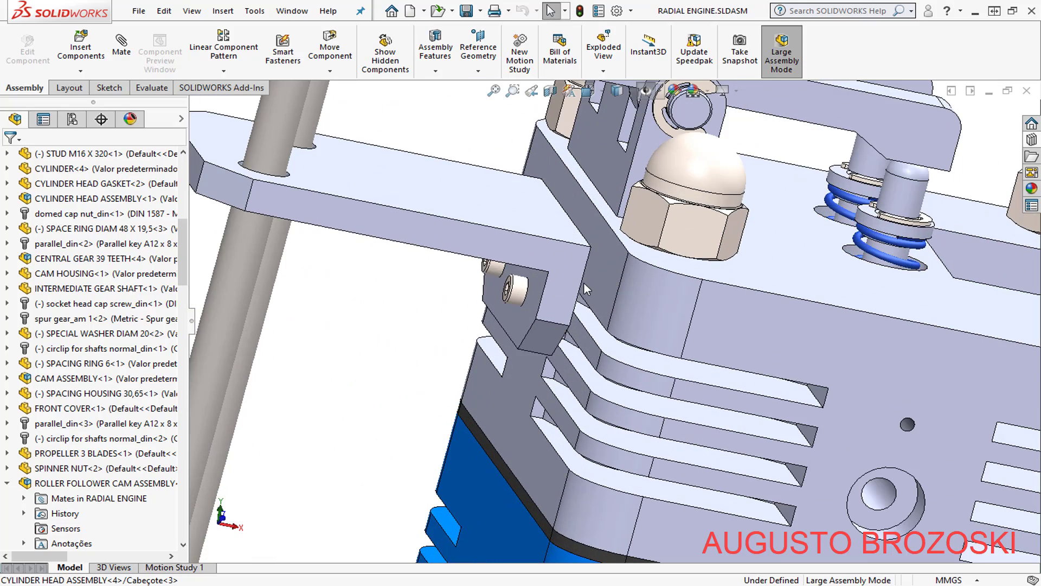
{"action": "left_click", "coordinate": [596, 92]}
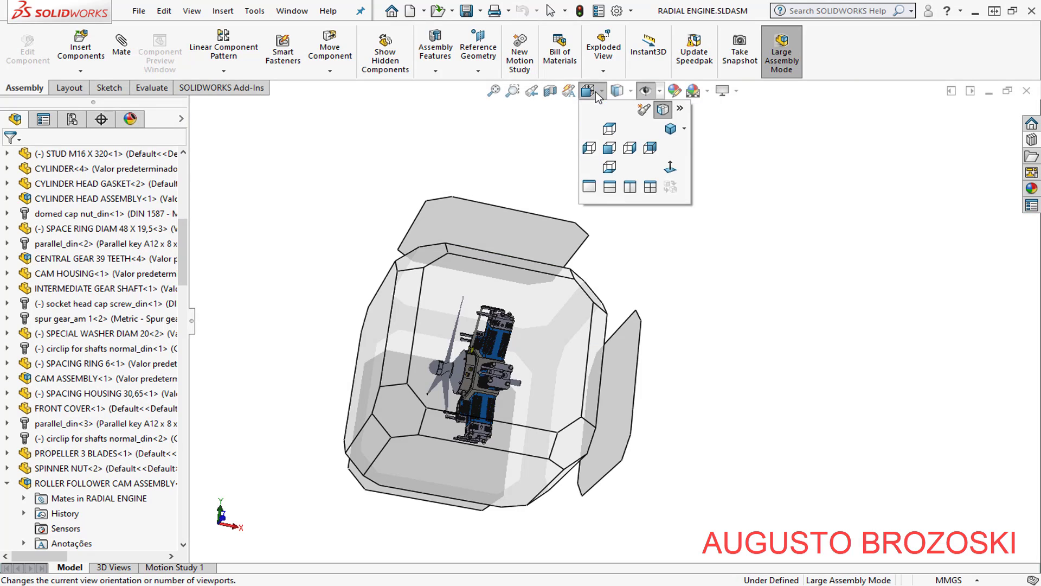
{"action": "left_click", "coordinate": [671, 130]}
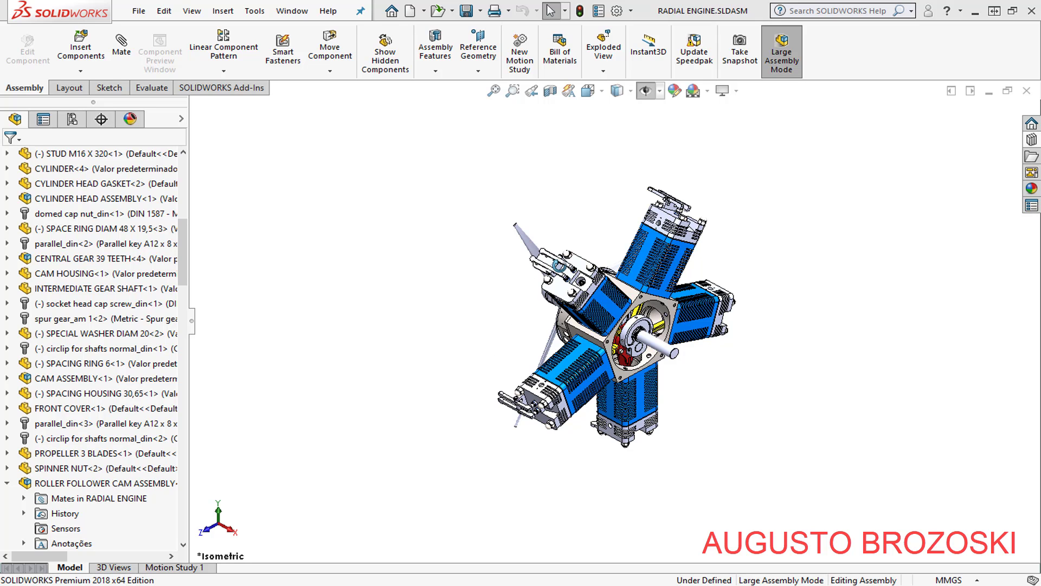
{"action": "middle_click_drag", "start_coordinate": [515, 269], "coordinate": [623, 343]}
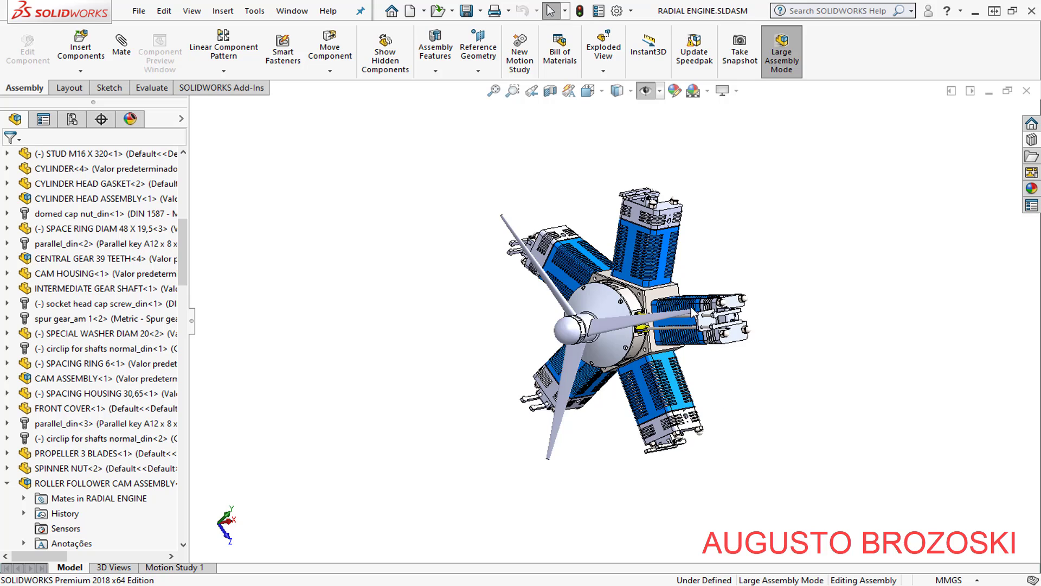
{"action": "scroll", "coordinate": [721, 325], "scroll_direction": "down", "scroll_amount": 5}
{"action": "scroll", "coordinate": [722, 326], "scroll_direction": "down", "scroll_amount": 4}
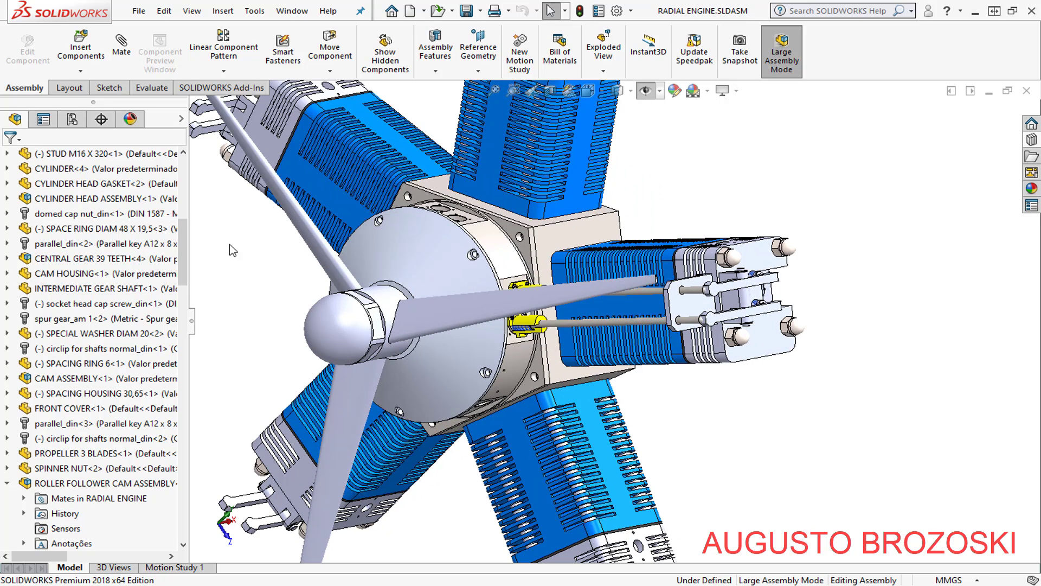
Start a Circular Component Pattern of ROLLER FOLLOWER CAM ASSEMBLY<6>
{"action": "left_click", "coordinate": [221, 72]}
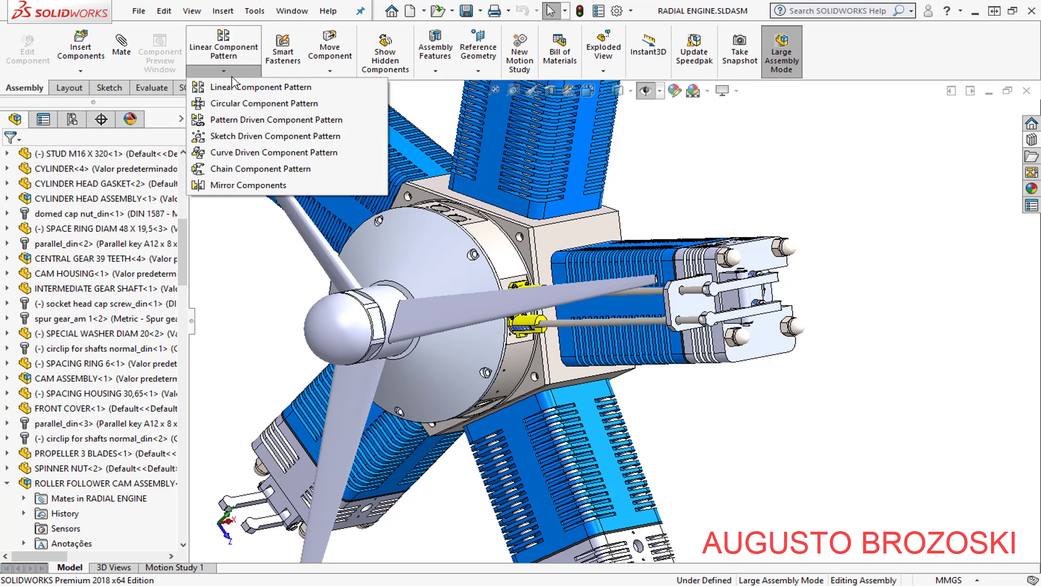
{"action": "left_click", "coordinate": [245, 105]}
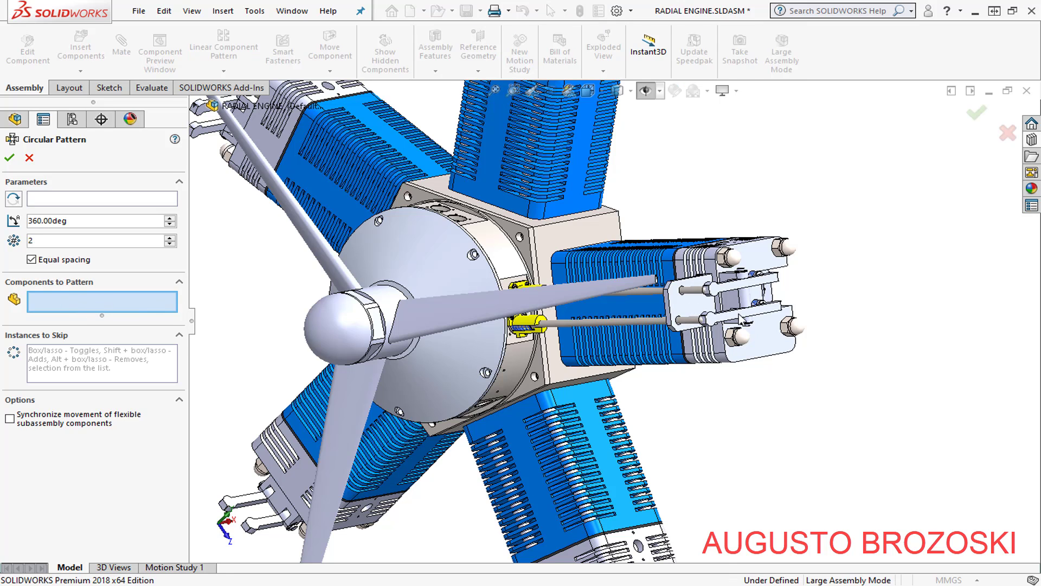
{"action": "key", "text": "f"}
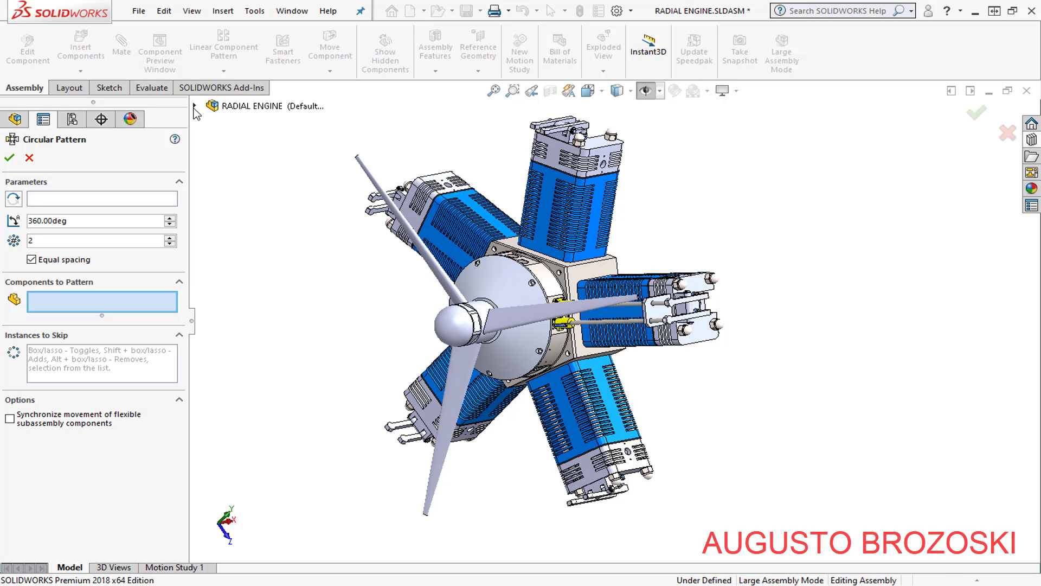
{"action": "left_click", "coordinate": [194, 105]}
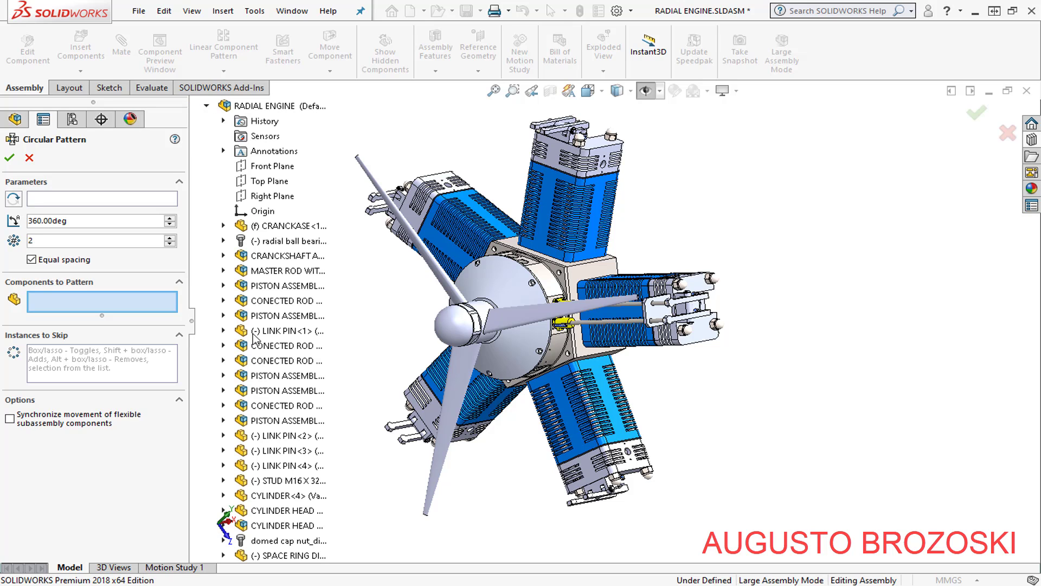
{"action": "scroll", "coordinate": [253, 449], "scroll_direction": "down", "scroll_amount": 8}
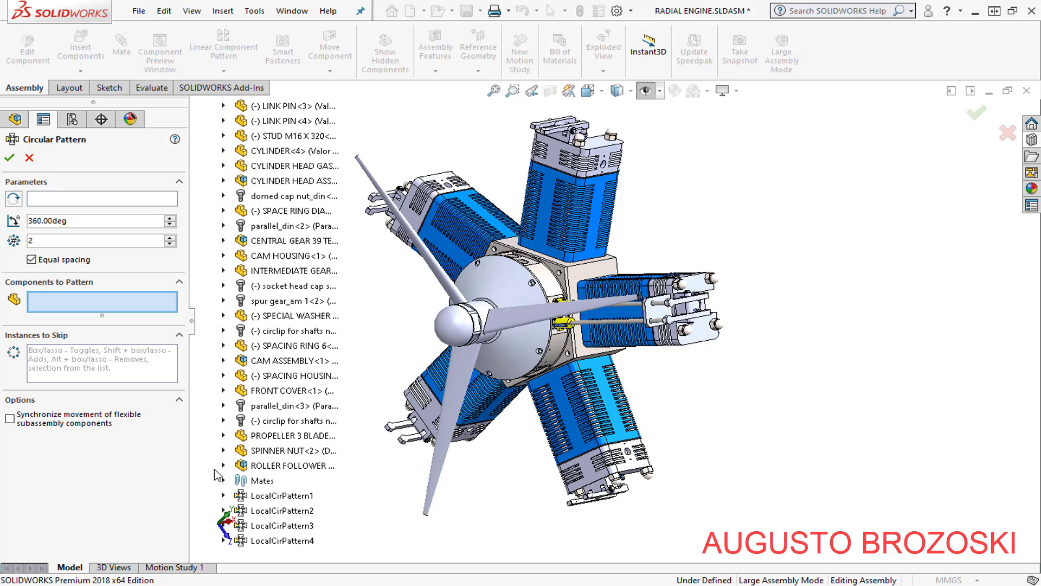
{"action": "left_click", "coordinate": [278, 465]}
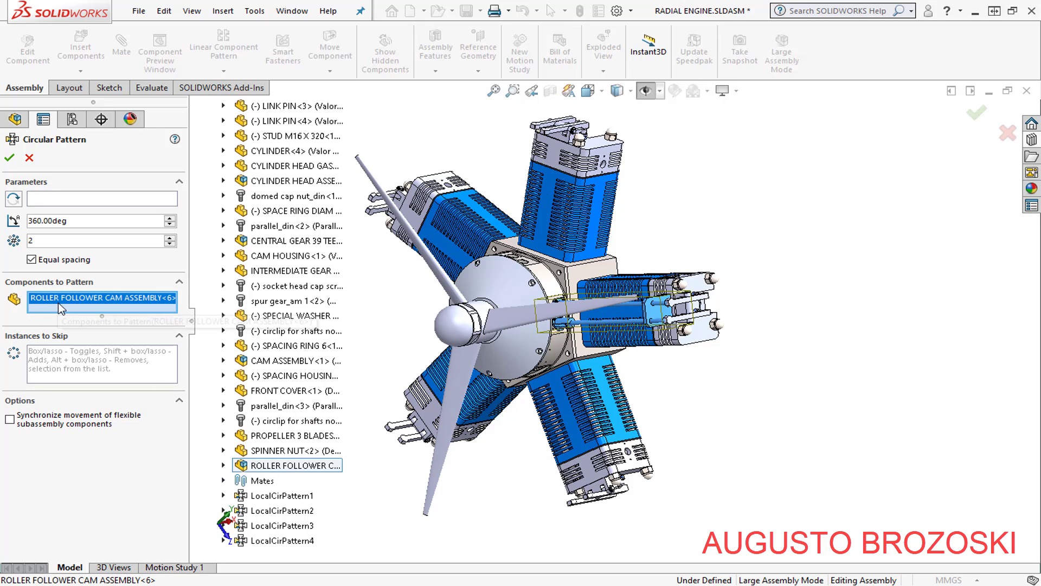
Use the front cover's circular edge as the pattern's rotation axis
{"action": "left_click", "coordinate": [58, 201]}
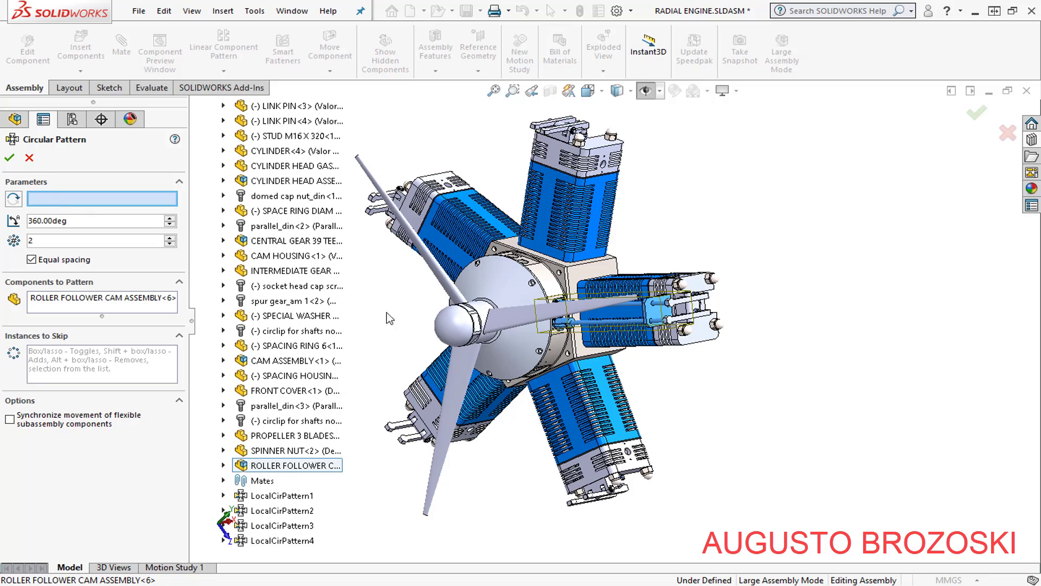
{"action": "scroll", "coordinate": [542, 290], "scroll_direction": "down", "scroll_amount": 2}
{"action": "scroll", "coordinate": [544, 289], "scroll_direction": "down", "scroll_amount": 3}
{"action": "scroll", "coordinate": [543, 288], "scroll_direction": "down", "scroll_amount": 3}
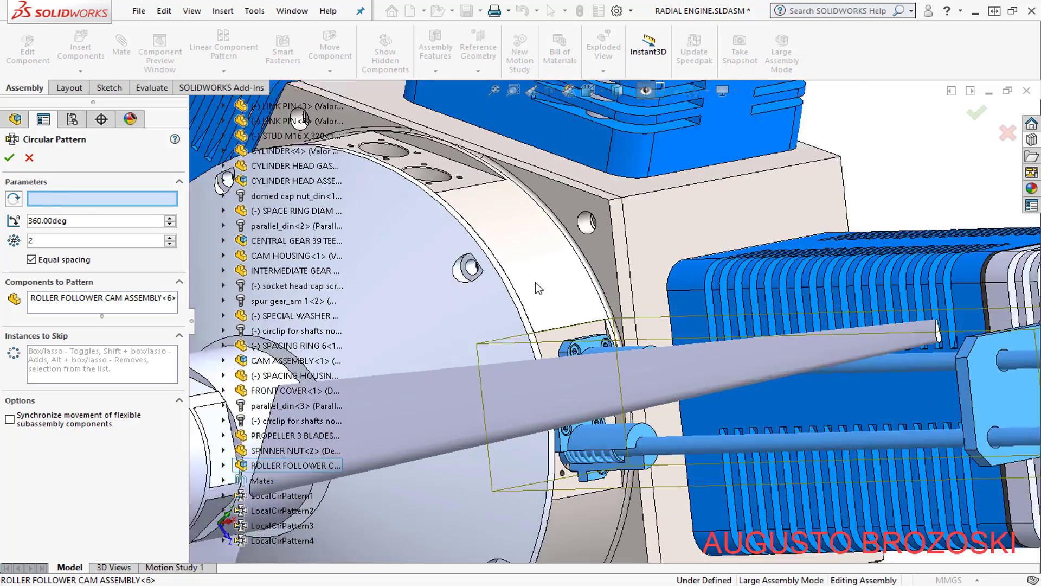
{"action": "scroll", "coordinate": [537, 288], "scroll_direction": "down", "scroll_amount": 2}
{"action": "scroll", "coordinate": [534, 287], "scroll_direction": "down", "scroll_amount": 2}
{"action": "scroll", "coordinate": [524, 286], "scroll_direction": "down", "scroll_amount": 2}
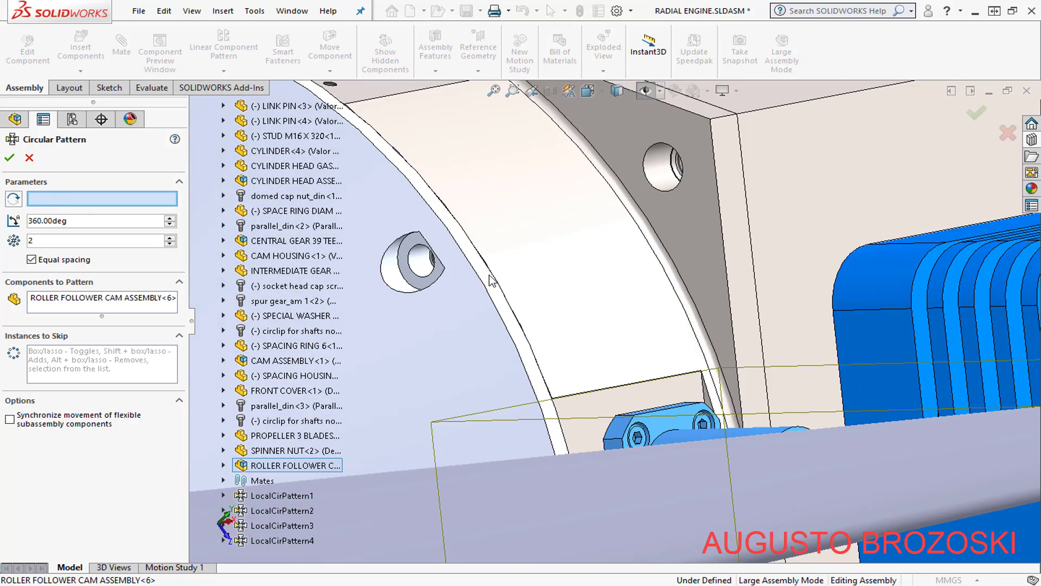
{"action": "left_click", "coordinate": [493, 280]}
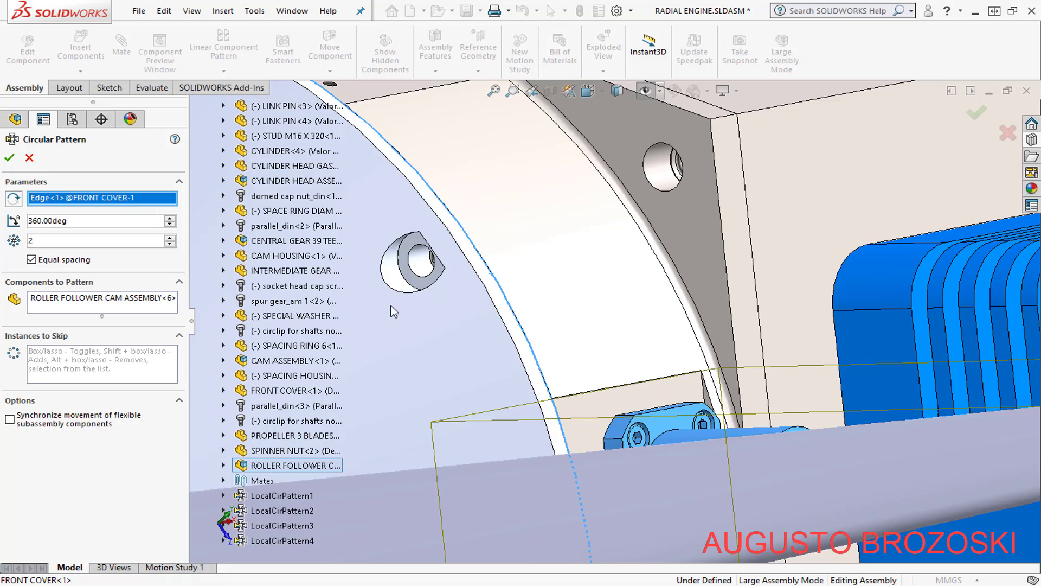
{"action": "scroll", "coordinate": [460, 311], "scroll_direction": "up", "scroll_amount": 3}
{"action": "scroll", "coordinate": [463, 310], "scroll_direction": "up", "scroll_amount": 3}
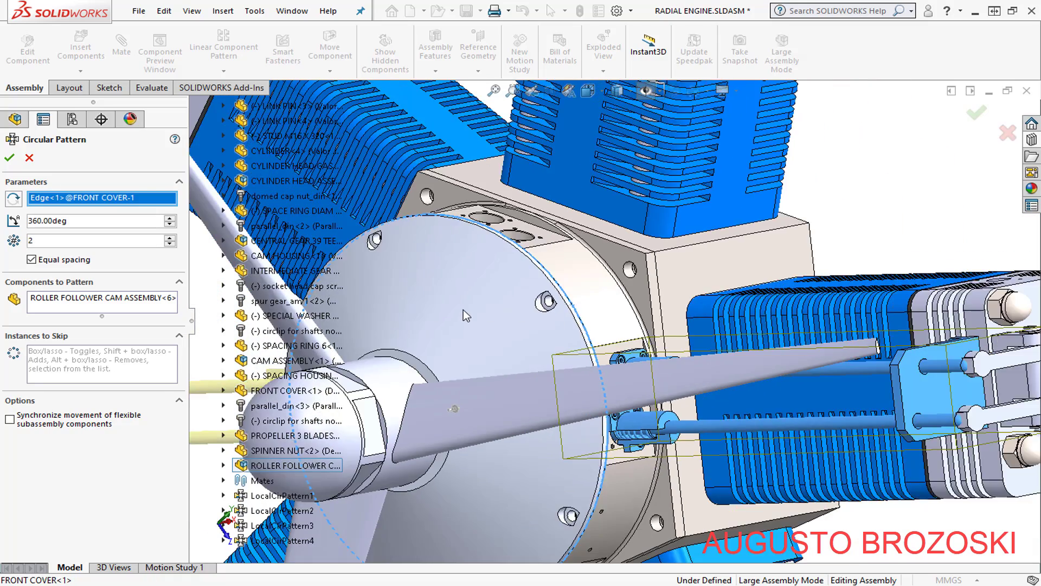
{"action": "scroll", "coordinate": [463, 310], "scroll_direction": "up", "scroll_amount": 3}
{"action": "scroll", "coordinate": [464, 311], "scroll_direction": "up", "scroll_amount": 2}
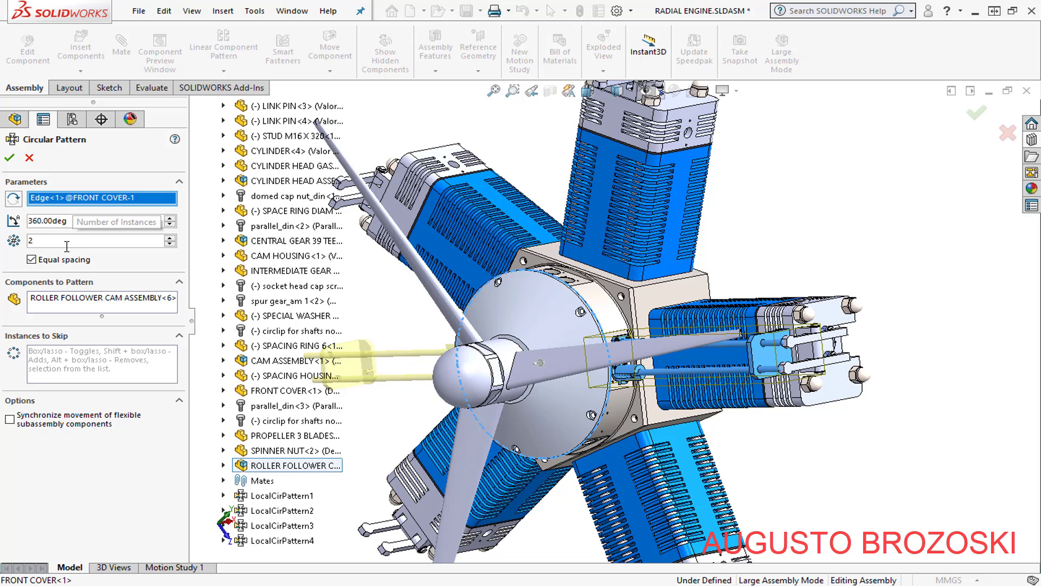
Set the pattern to 5 instances, confirm it, and show the engine in isometric view
{"action": "double_click", "coordinate": [32, 241]}
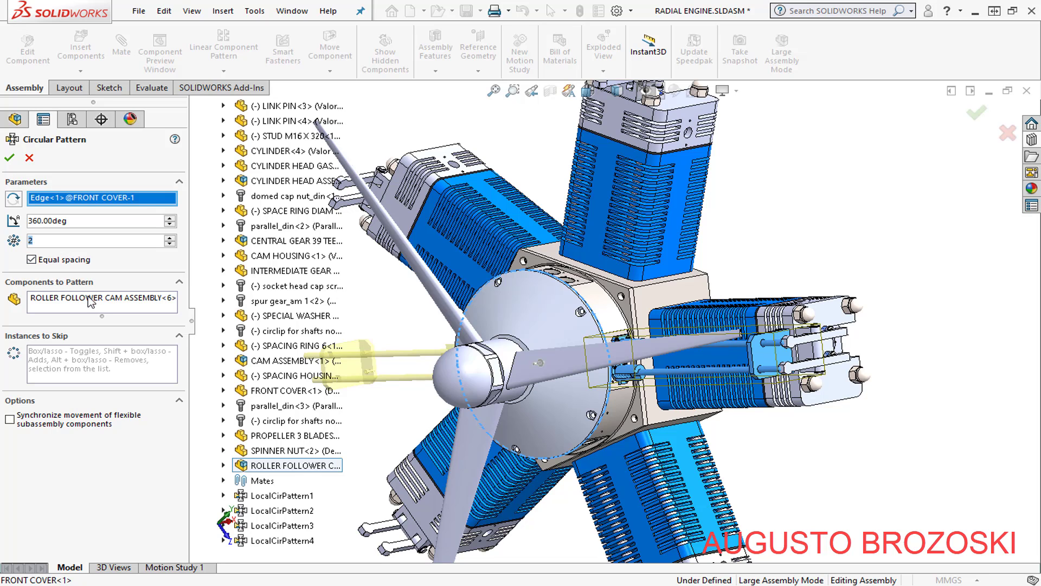
{"action": "type", "text": "5"}
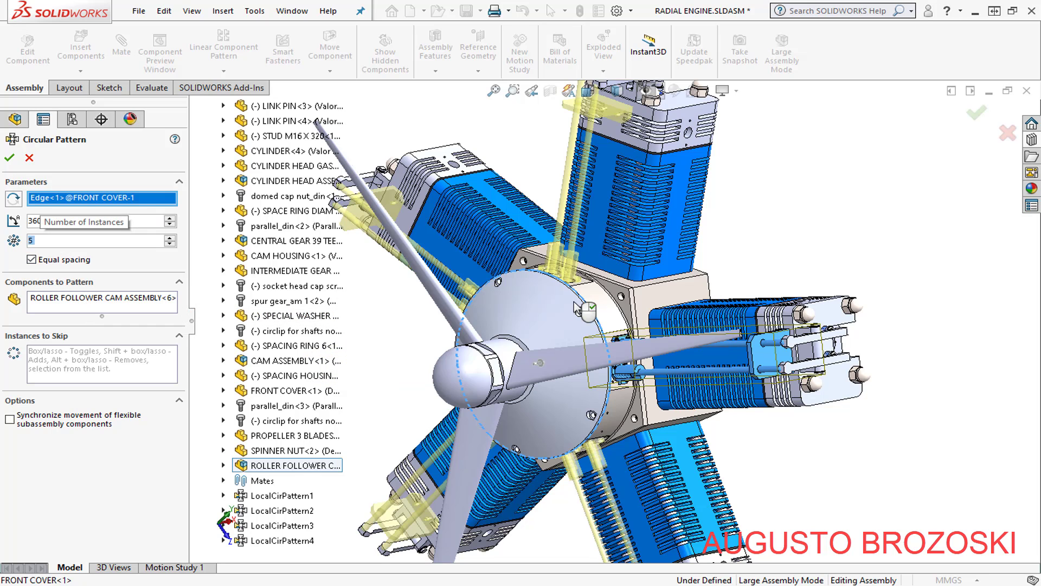
{"action": "type", "text": "f"}
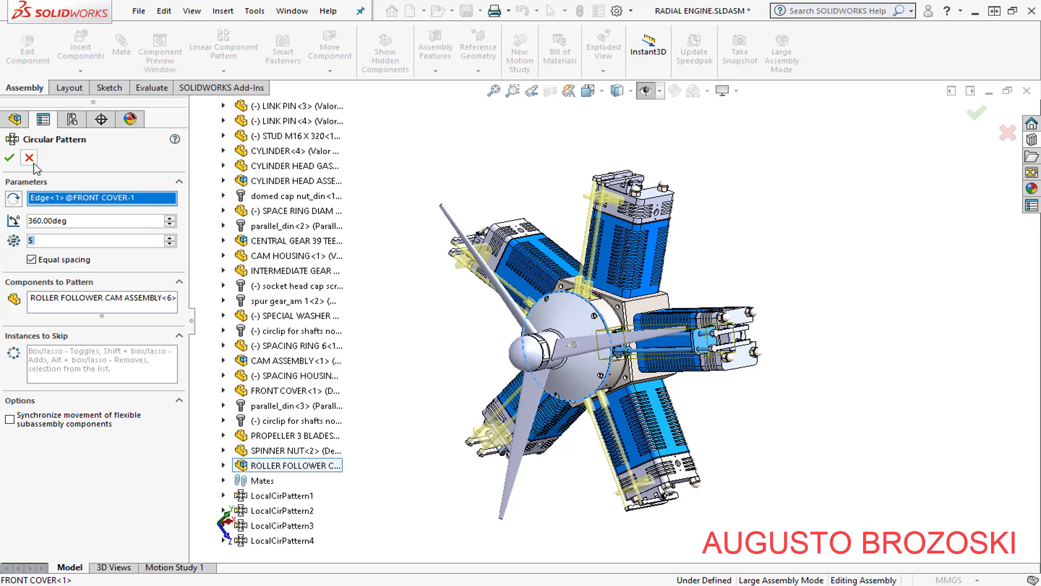
{"action": "left_click", "coordinate": [11, 159]}
{"action": "left_click", "coordinate": [11, 159]}
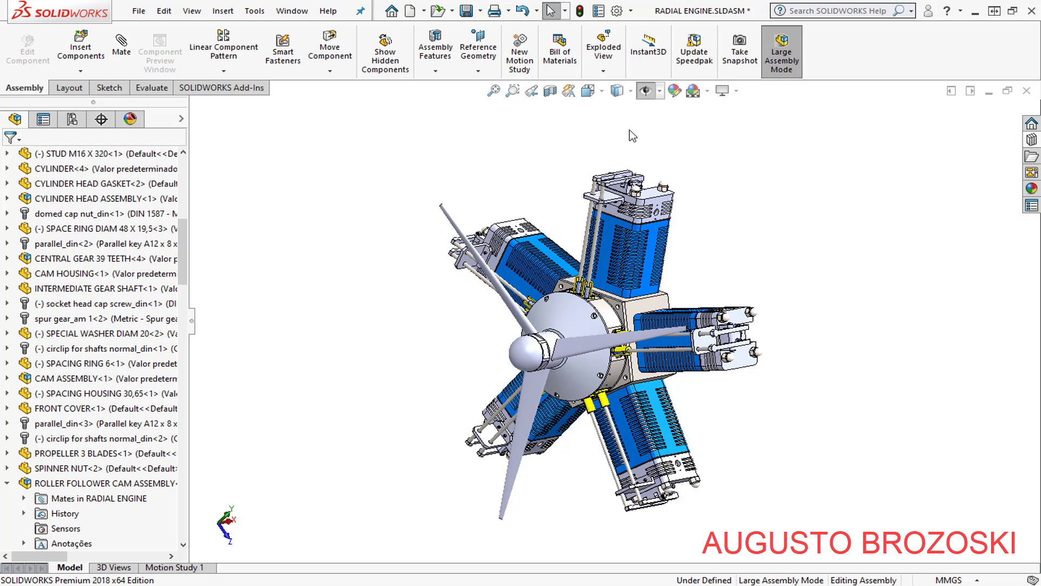
{"action": "left_click", "coordinate": [601, 92]}
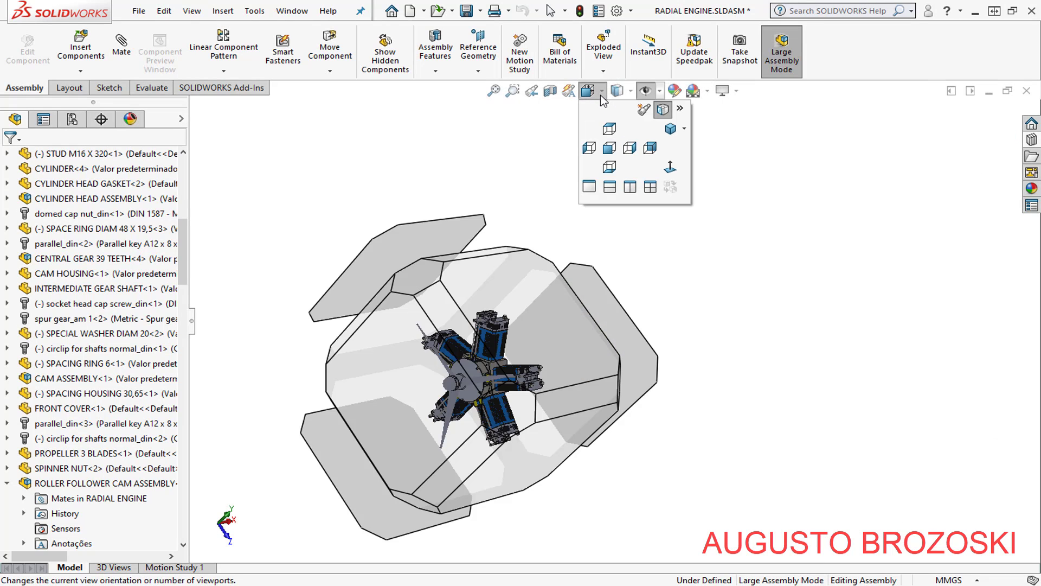
{"action": "left_click", "coordinate": [670, 129]}
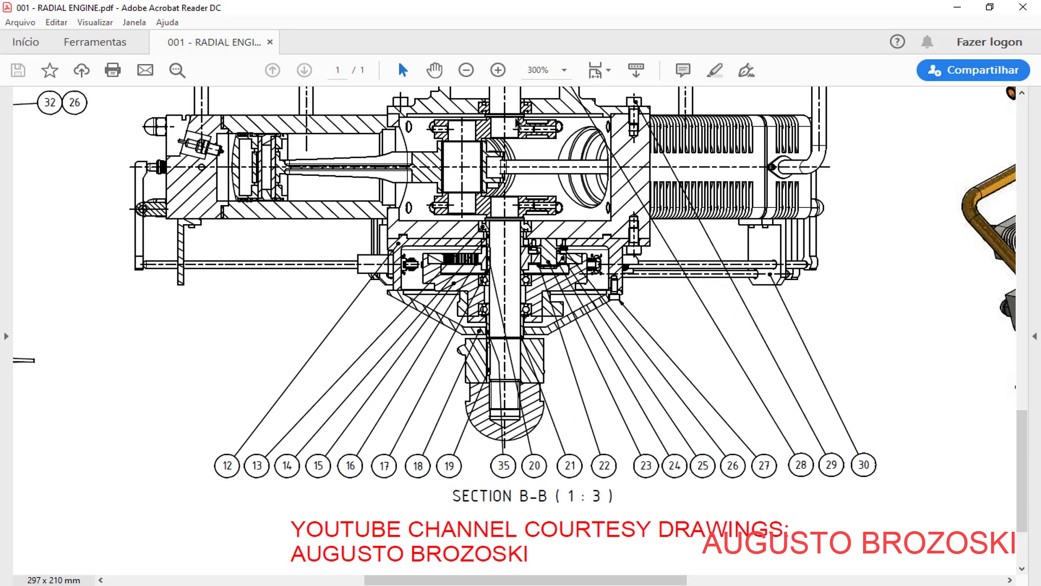
Review Section B-B and the parts list in the drawing PDF, then minimize Acrobat Reader
{"action": "left_click", "coordinate": [1023, 95]}
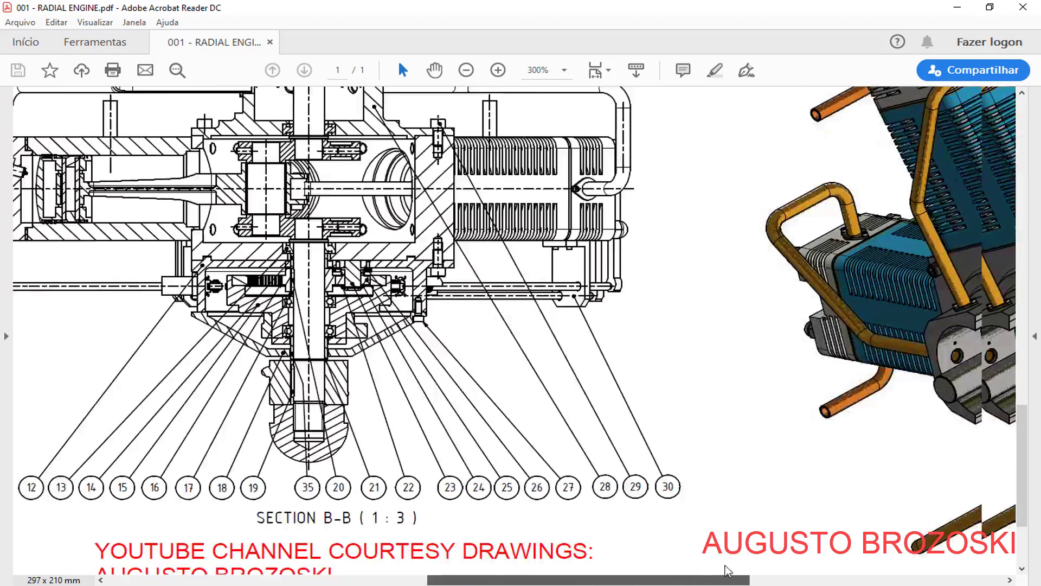
{"action": "left_click_drag", "start_coordinate": [526, 579], "coordinate": [841, 579]}
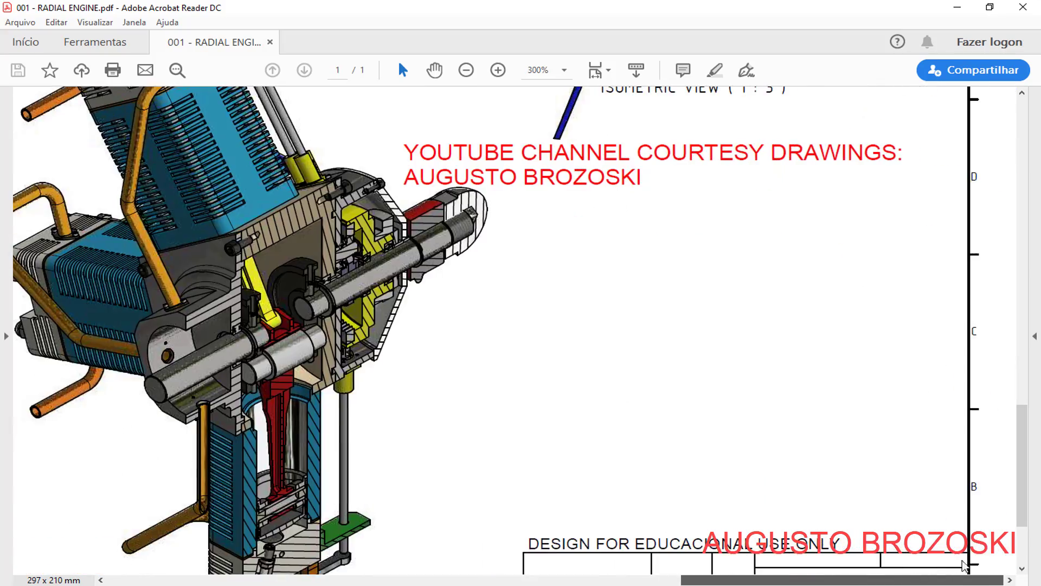
{"action": "left_click_drag", "start_coordinate": [1022, 467], "coordinate": [987, 216]}
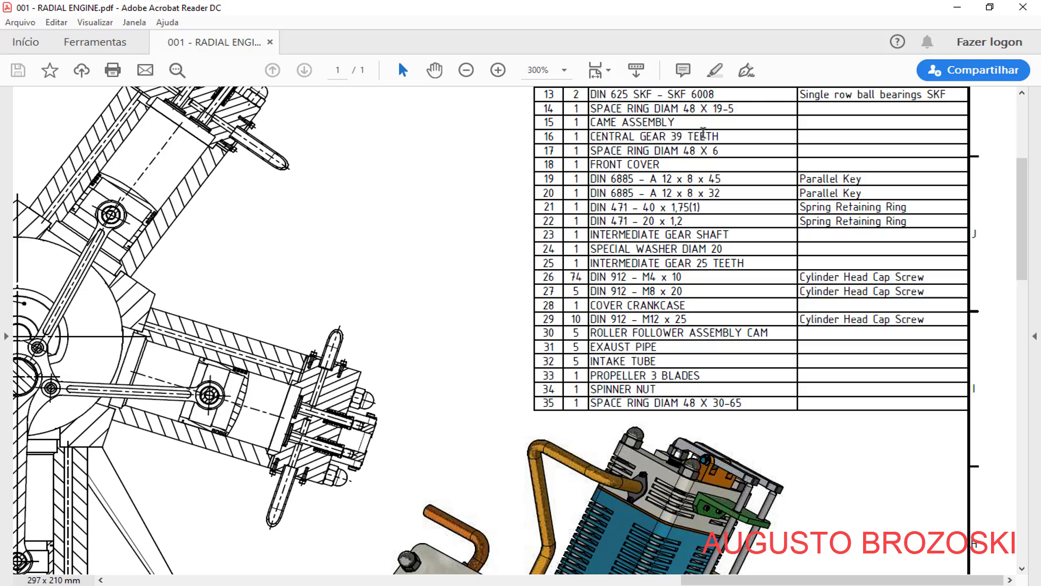
{"action": "left_click", "coordinate": [946, 13]}
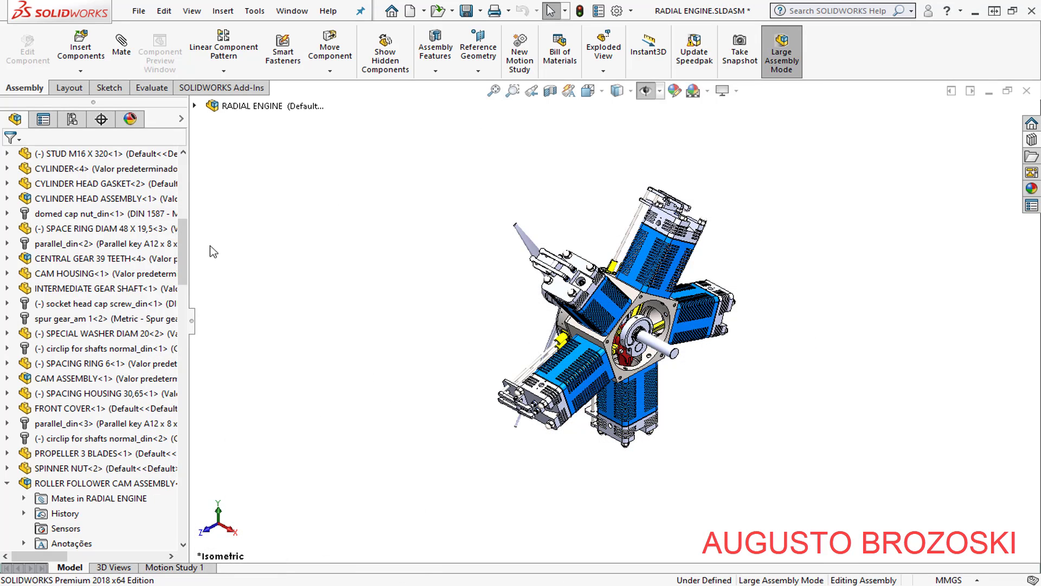
Drag another radial ball bearing_68_din copy into the assembly above the engine
{"action": "scroll", "coordinate": [184, 242], "scroll_direction": "up", "scroll_amount": 4}
{"action": "scroll", "coordinate": [179, 211], "scroll_direction": "up", "scroll_amount": 3}
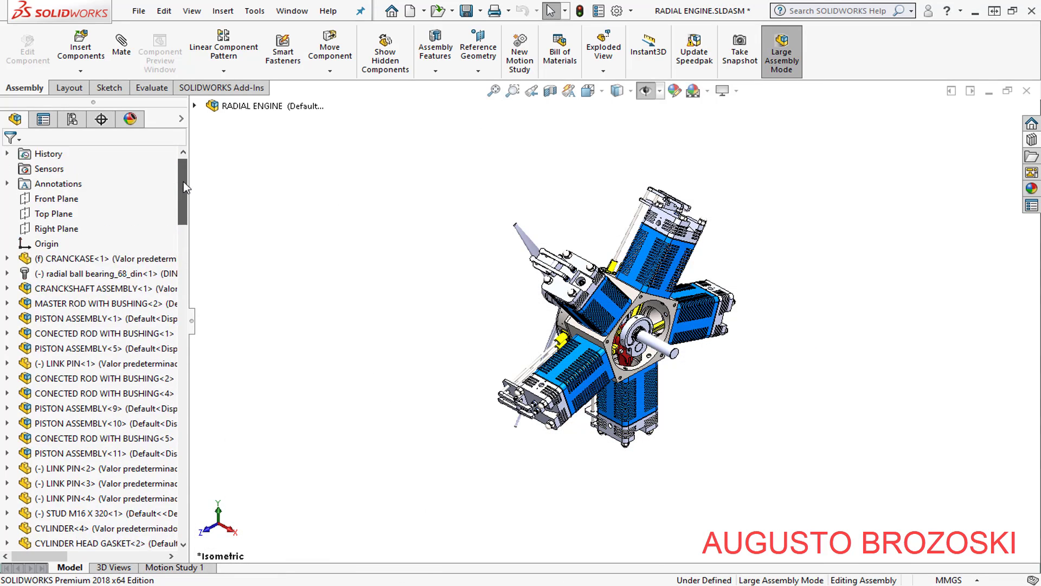
{"action": "scroll", "coordinate": [177, 232], "scroll_direction": "up", "scroll_amount": 1}
{"action": "left_click", "coordinate": [85, 292]}
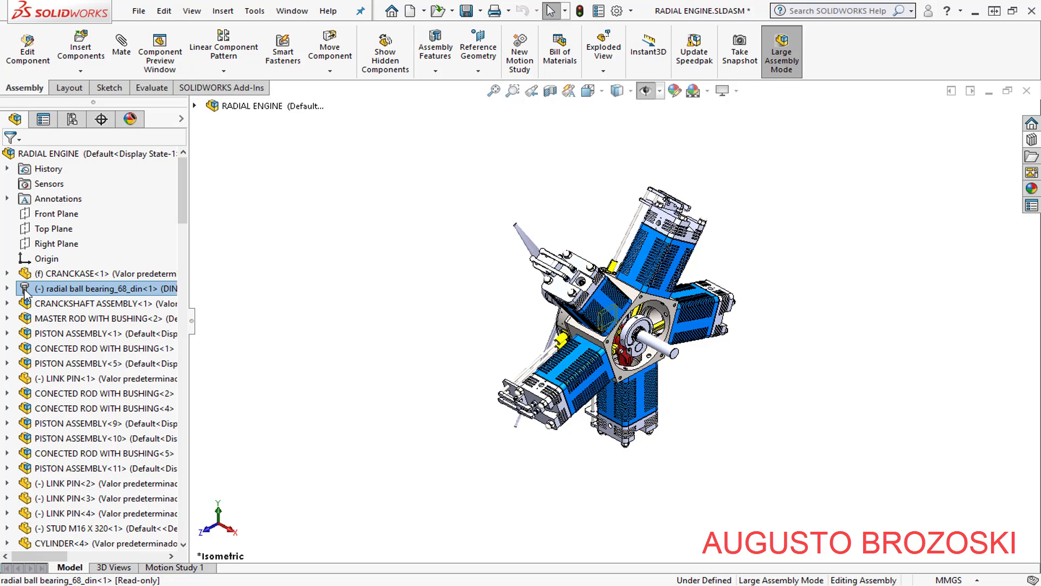
{"action": "mouse_move", "coordinate": [25, 293]}
{"action": "left_mouse_down"}
{"action": "mouse_move", "coordinate": [518, 180]}
{"action": "mouse_move", "coordinate": [334, 237]}
{"action": "mouse_move", "coordinate": [336, 254]}
{"action": "left_mouse_up"}
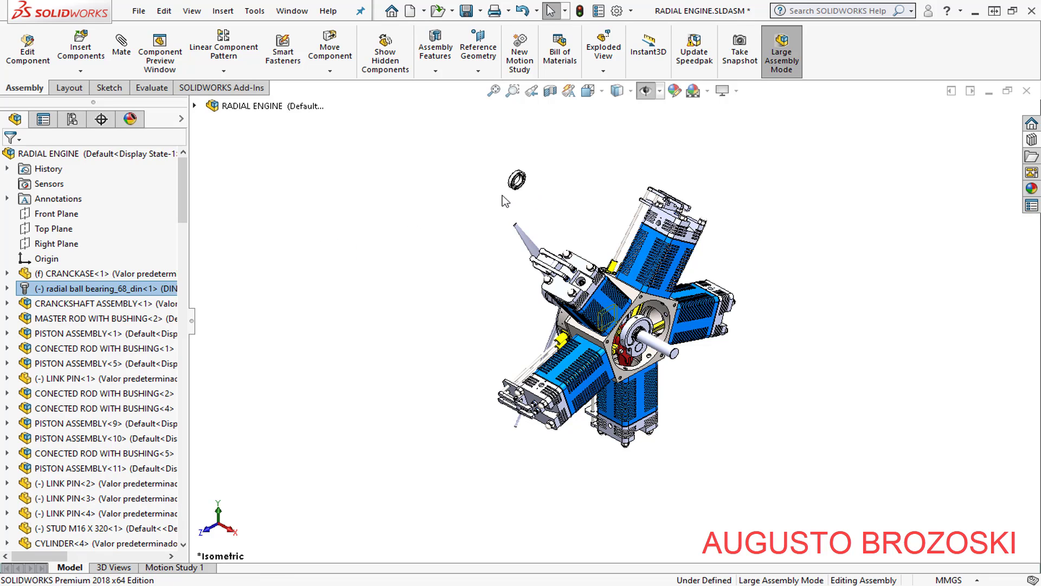
{"action": "scroll", "coordinate": [548, 170], "scroll_direction": "down", "scroll_amount": 3}
{"action": "scroll", "coordinate": [535, 195], "scroll_direction": "down", "scroll_amount": 2}
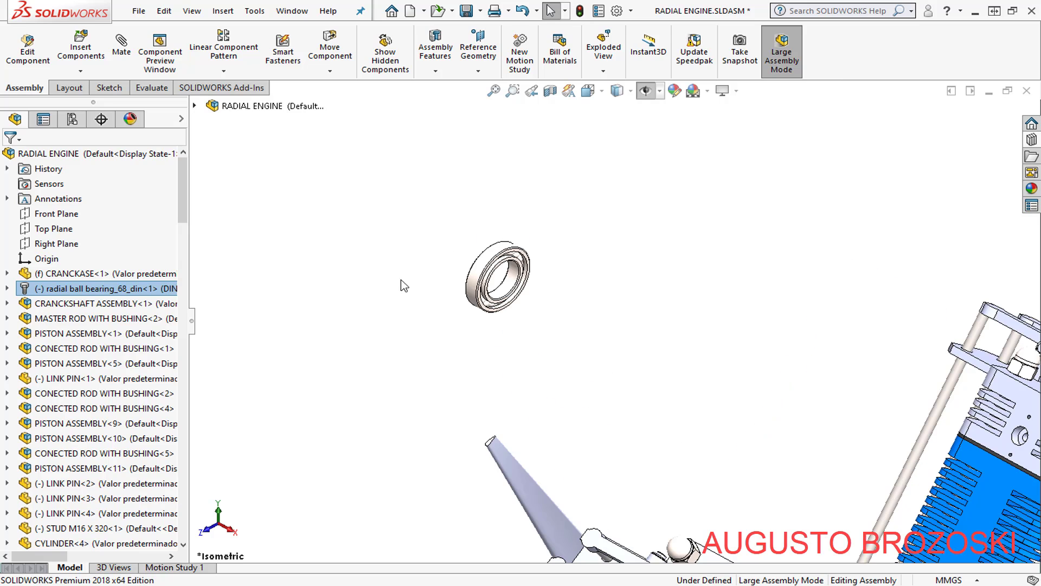
{"action": "left_click", "coordinate": [358, 299]}
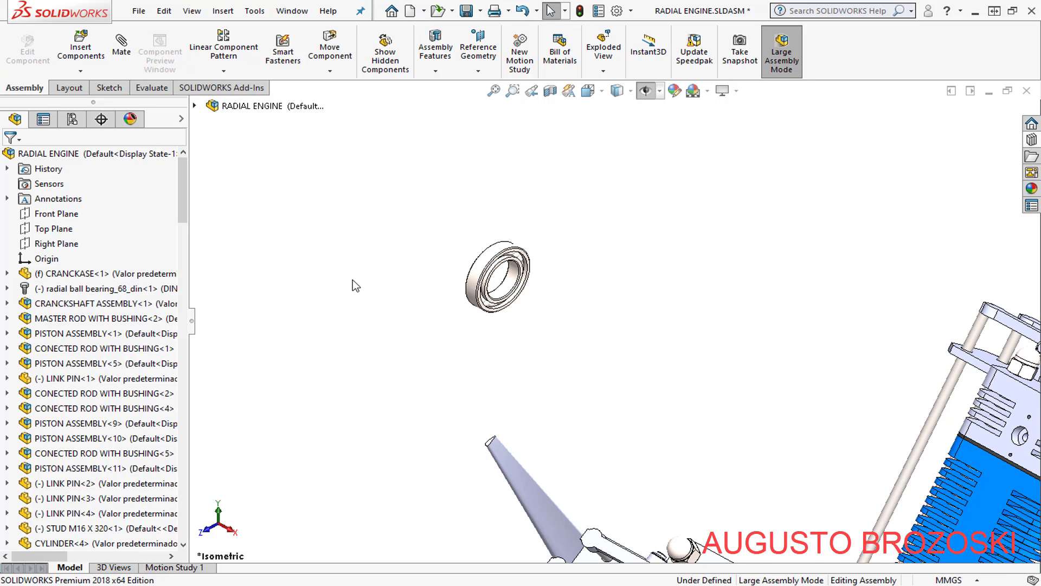
Orbit and zoom onto the propeller hub and loose bearing, then start the Mate command
{"action": "scroll", "coordinate": [349, 286], "scroll_direction": "up", "scroll_amount": 1}
{"action": "scroll", "coordinate": [618, 325], "scroll_direction": "up", "scroll_amount": 2}
{"action": "scroll", "coordinate": [654, 401], "scroll_direction": "up", "scroll_amount": 1}
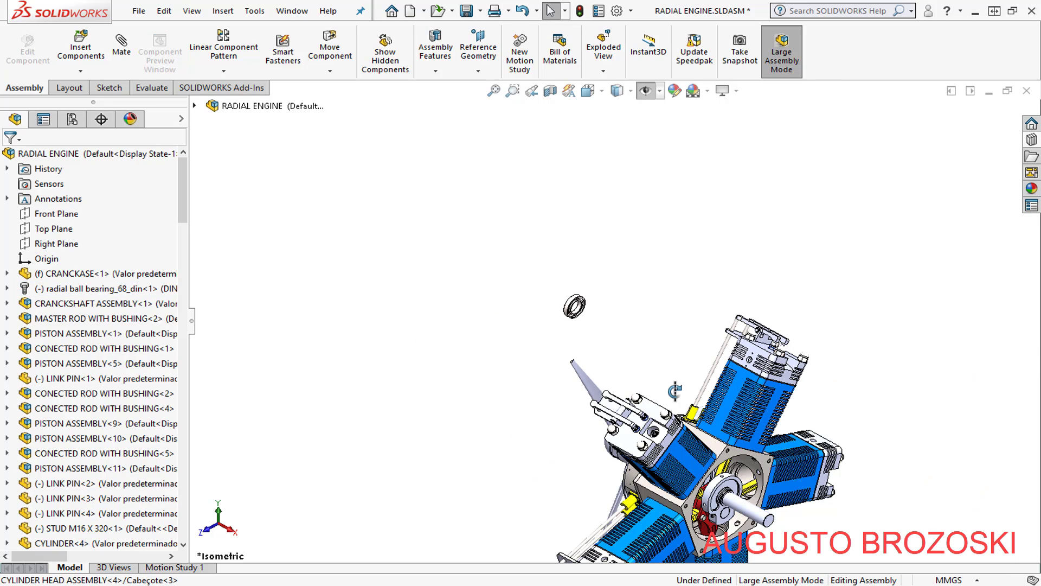
{"action": "middle_click_drag", "start_coordinate": [654, 402], "coordinate": [485, 337]}
{"action": "scroll", "coordinate": [483, 333], "scroll_direction": "down", "scroll_amount": 2}
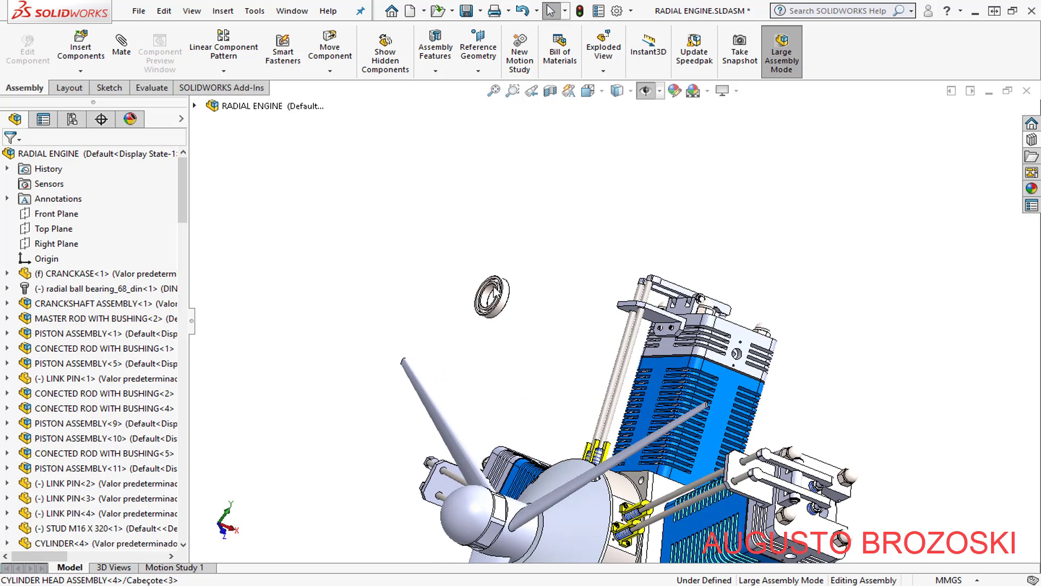
{"action": "scroll", "coordinate": [499, 320], "scroll_direction": "down", "scroll_amount": 2}
{"action": "scroll", "coordinate": [519, 293], "scroll_direction": "down", "scroll_amount": 2}
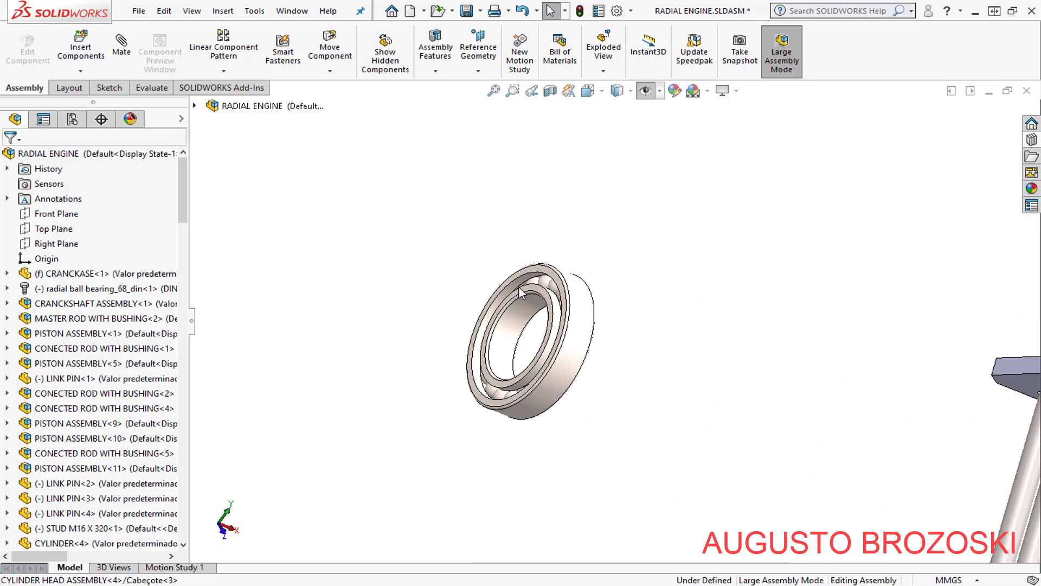
{"action": "left_click", "coordinate": [124, 54]}
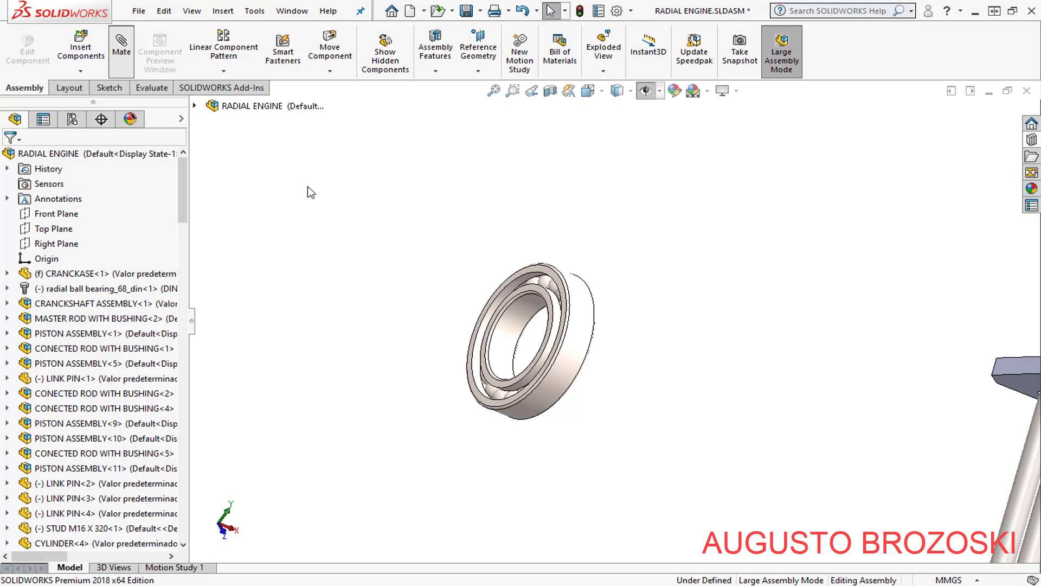
{"action": "scroll", "coordinate": [556, 282], "scroll_direction": "down", "scroll_amount": 1}
Mate the bearing's inner-ring face coincident with the crankshaft shoulder
{"action": "scroll", "coordinate": [533, 299], "scroll_direction": "down", "scroll_amount": 3}
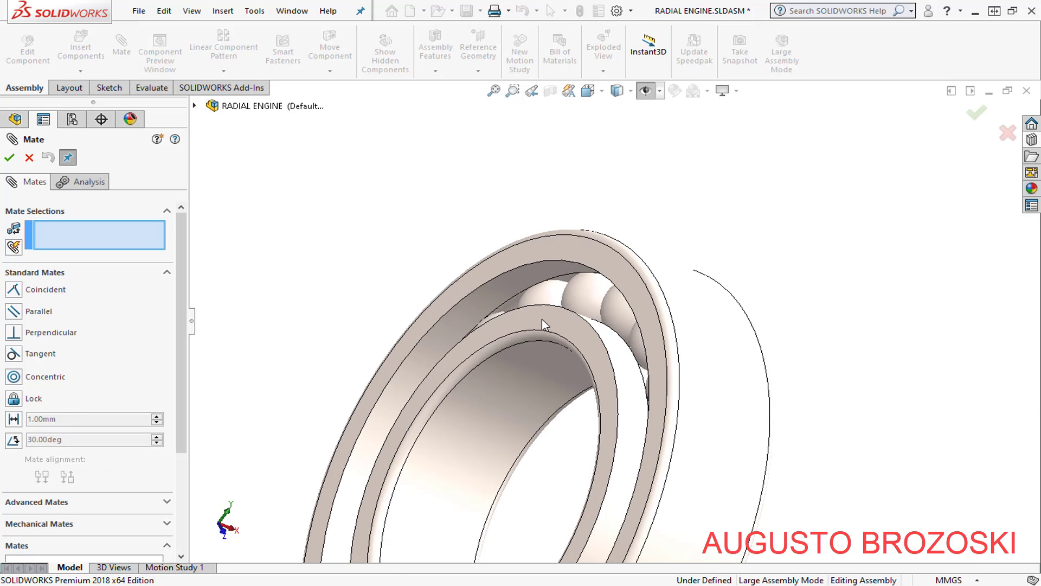
{"action": "left_click", "coordinate": [542, 318]}
{"action": "scroll", "coordinate": [542, 319], "scroll_direction": "up", "scroll_amount": 2}
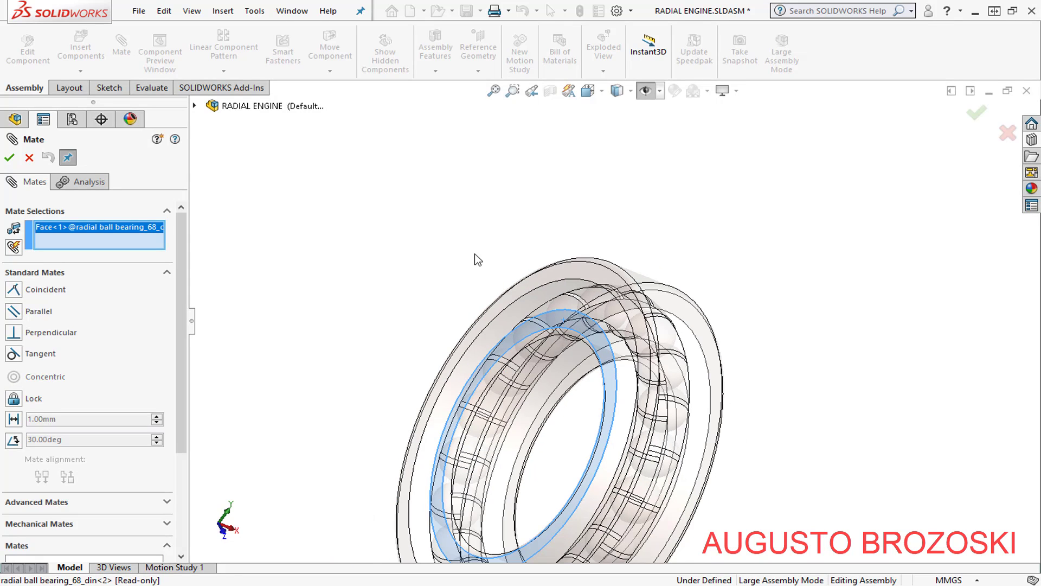
{"action": "scroll", "coordinate": [473, 260], "scroll_direction": "up", "scroll_amount": 1}
{"action": "left_click", "coordinate": [601, 91]}
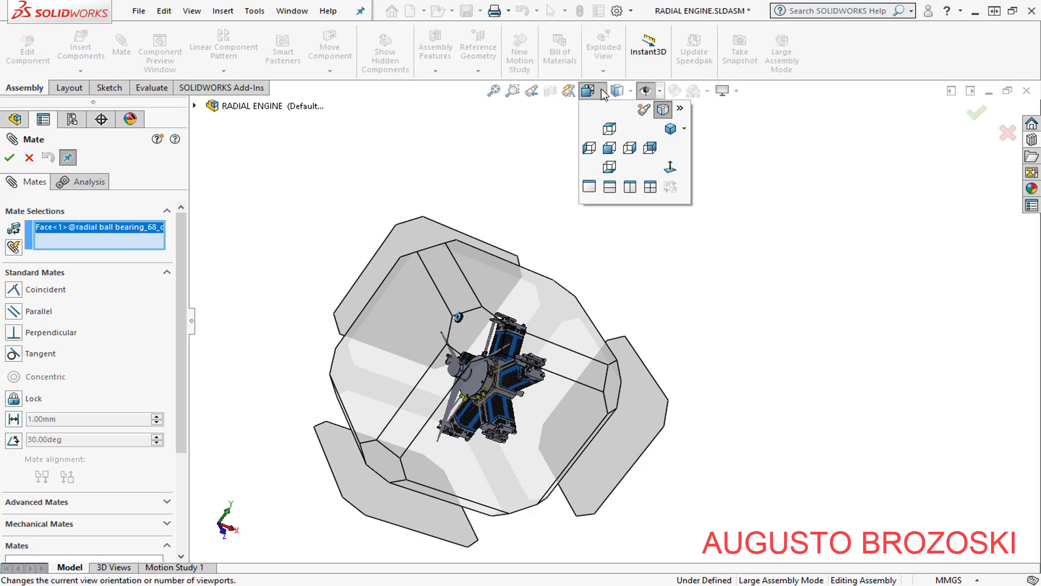
{"action": "left_click", "coordinate": [671, 129]}
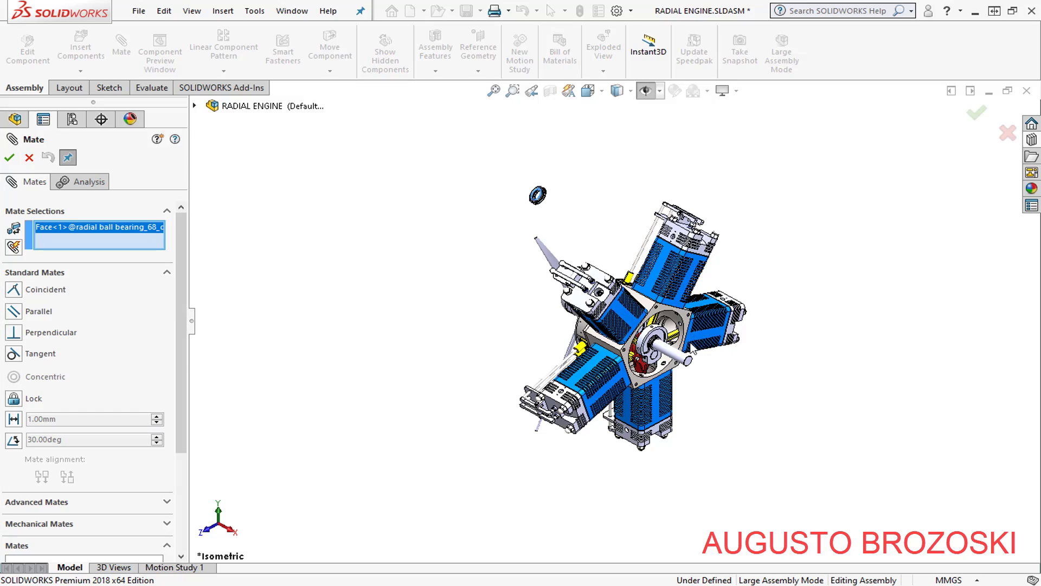
{"action": "scroll", "coordinate": [692, 351], "scroll_direction": "down", "scroll_amount": 1}
{"action": "scroll", "coordinate": [630, 349], "scroll_direction": "down", "scroll_amount": 1}
{"action": "scroll", "coordinate": [632, 344], "scroll_direction": "down", "scroll_amount": 1}
{"action": "scroll", "coordinate": [634, 337], "scroll_direction": "down", "scroll_amount": 2}
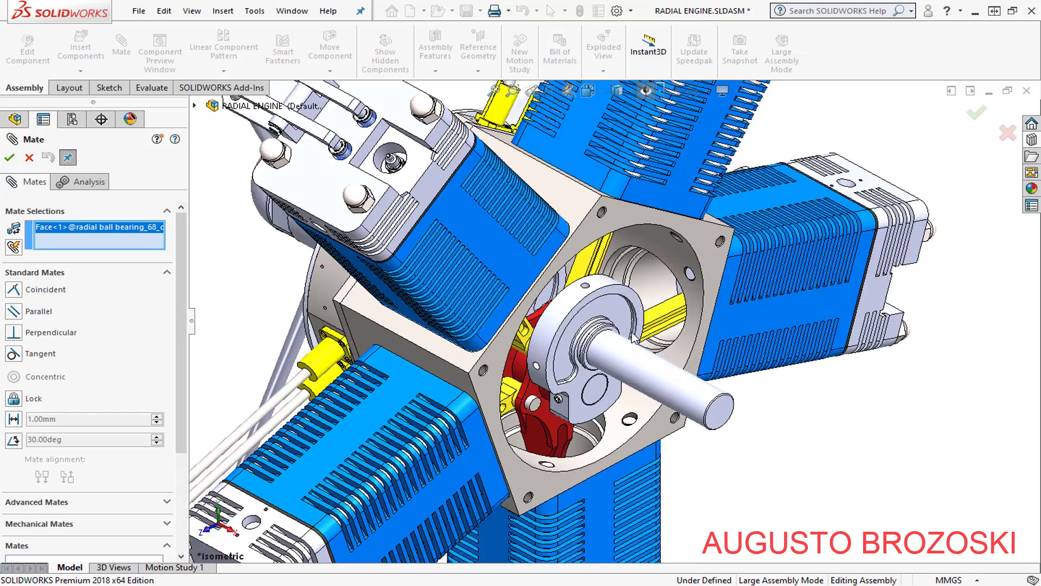
{"action": "scroll", "coordinate": [633, 337], "scroll_direction": "down", "scroll_amount": 2}
{"action": "scroll", "coordinate": [587, 325], "scroll_direction": "down", "scroll_amount": 2}
{"action": "scroll", "coordinate": [570, 288], "scroll_direction": "down", "scroll_amount": 1}
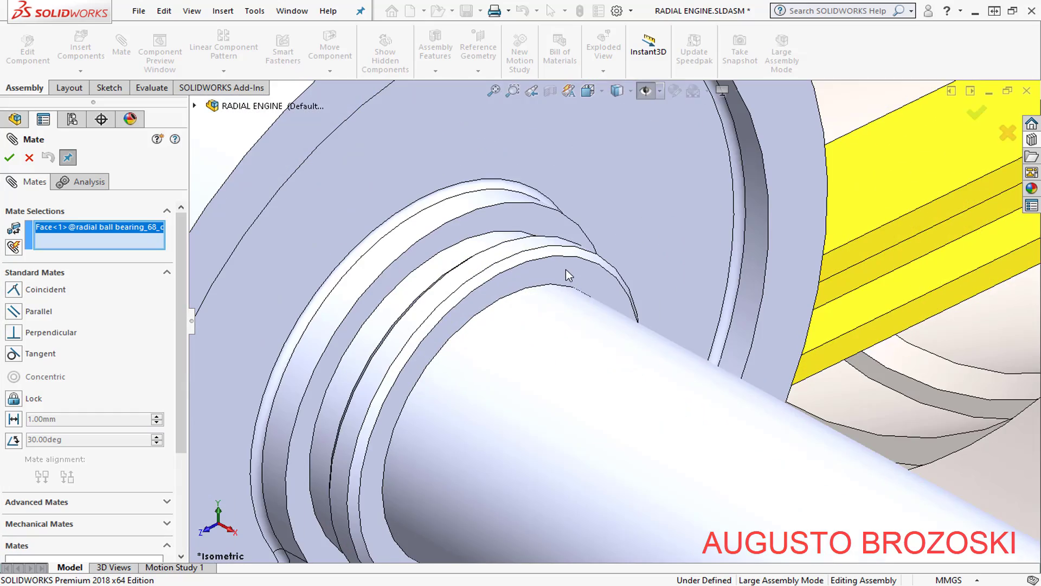
{"action": "left_click", "coordinate": [565, 269]}
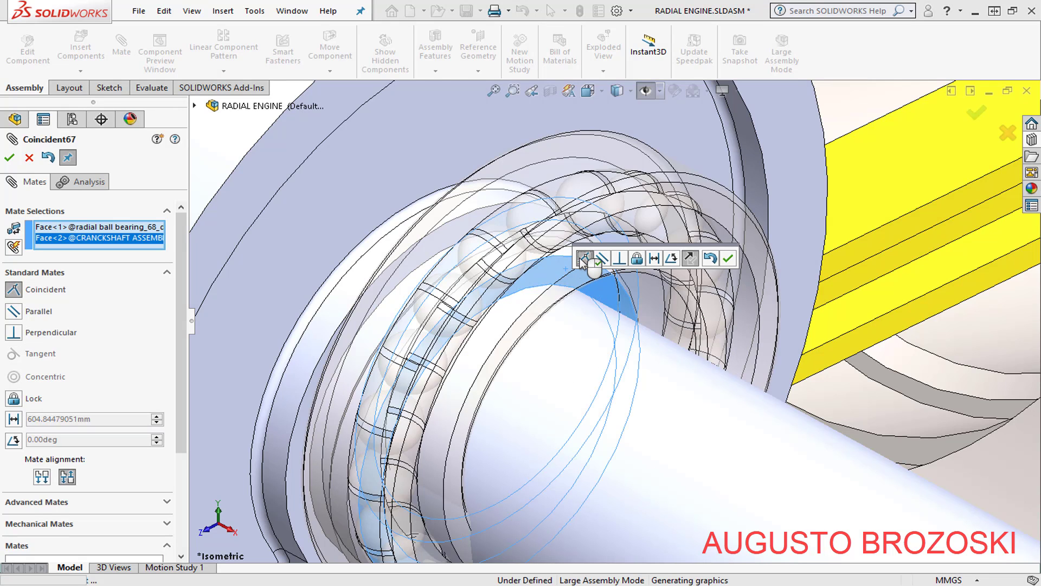
{"action": "left_click", "coordinate": [728, 258]}
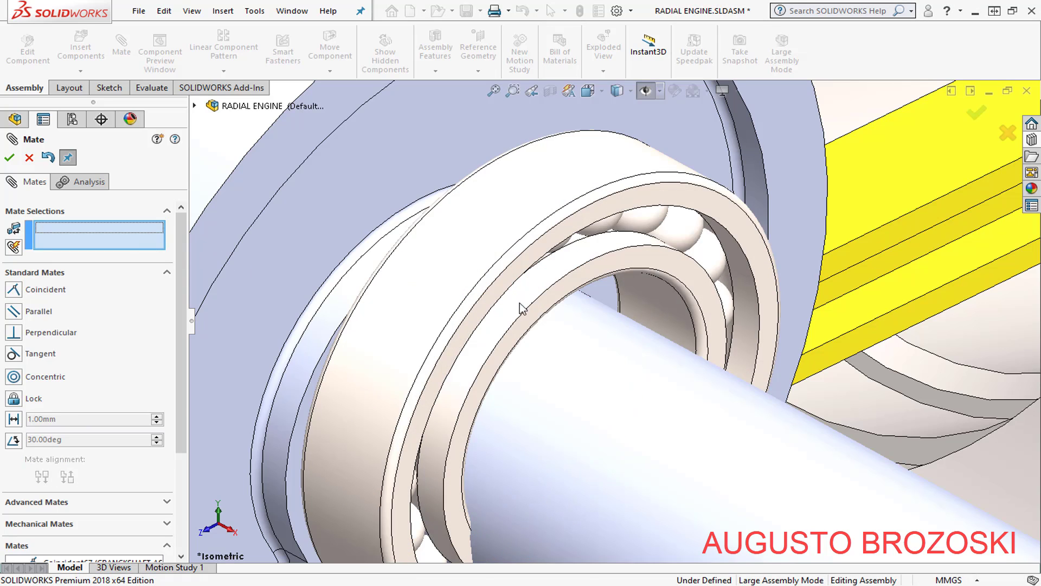
Mate the bearing bore concentric with the crankshaft, close Mate and return to isometric view
{"action": "left_click", "coordinate": [657, 302]}
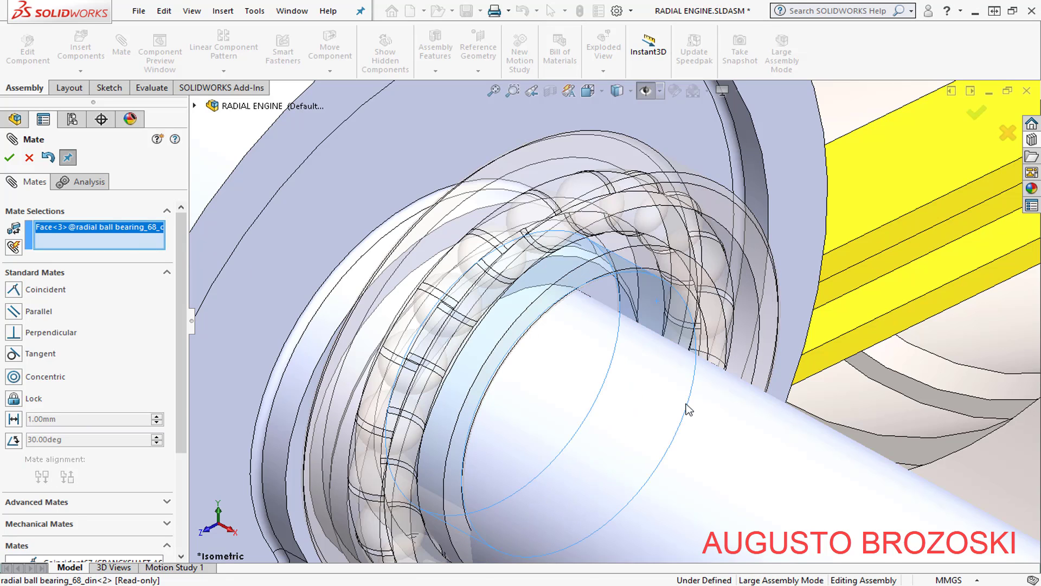
{"action": "left_click", "coordinate": [746, 440]}
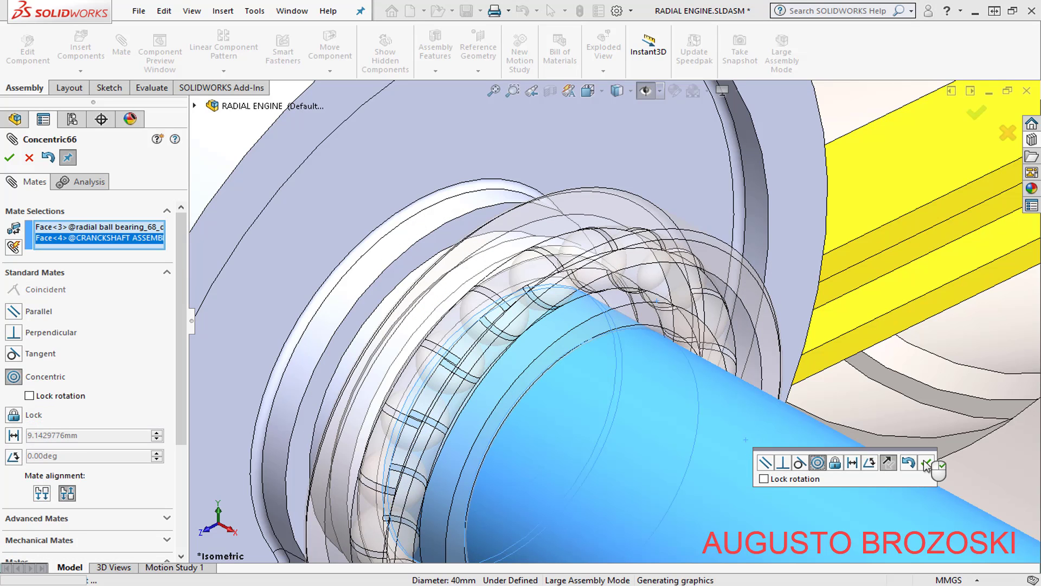
{"action": "right_click", "coordinate": [576, 382]}
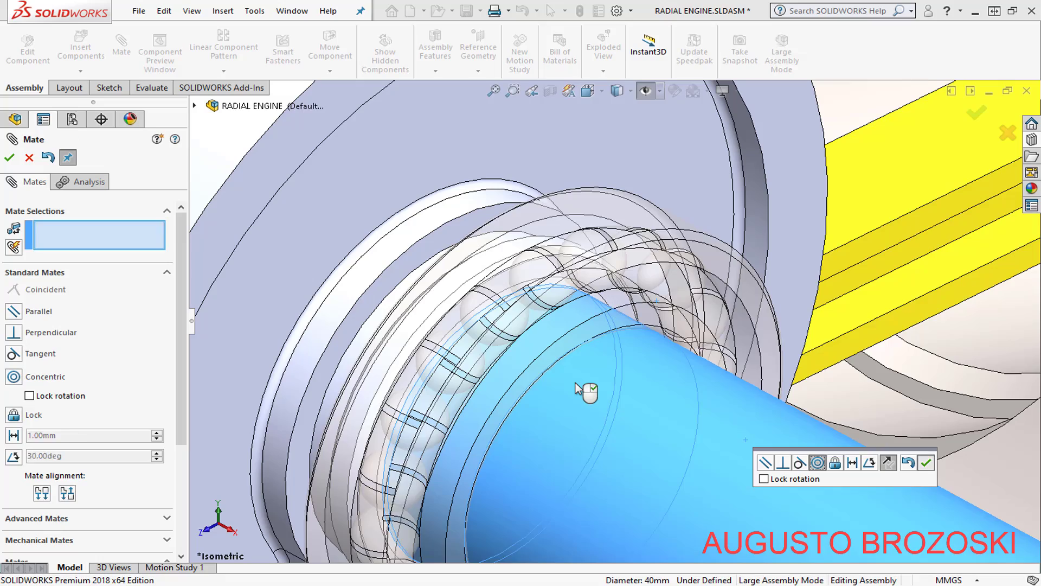
{"action": "scroll", "coordinate": [441, 276], "scroll_direction": "up", "scroll_amount": 5}
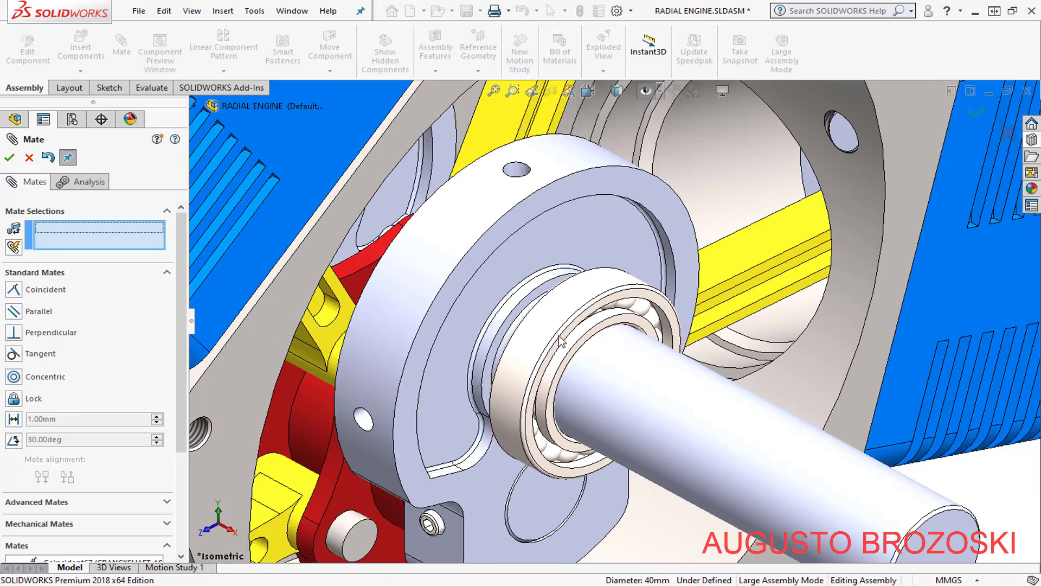
{"action": "mouse_move", "coordinate": [441, 275]}
{"action": "middle_mouse_down"}
{"action": "mouse_move", "coordinate": [566, 328]}
{"action": "mouse_move", "coordinate": [561, 292]}
{"action": "mouse_move", "coordinate": [553, 296]}
{"action": "middle_mouse_up"}
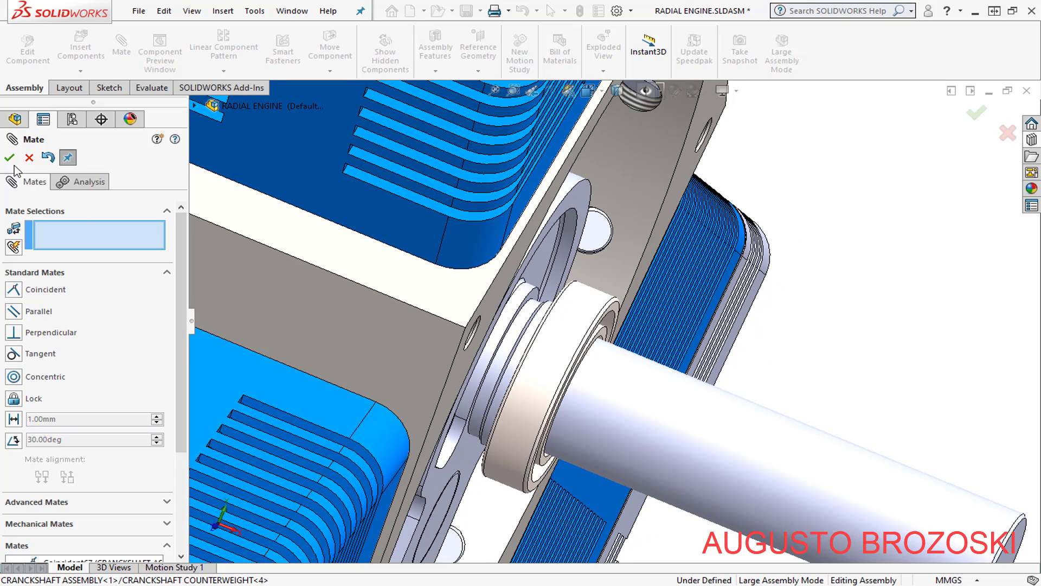
{"action": "key", "text": "Escape"}
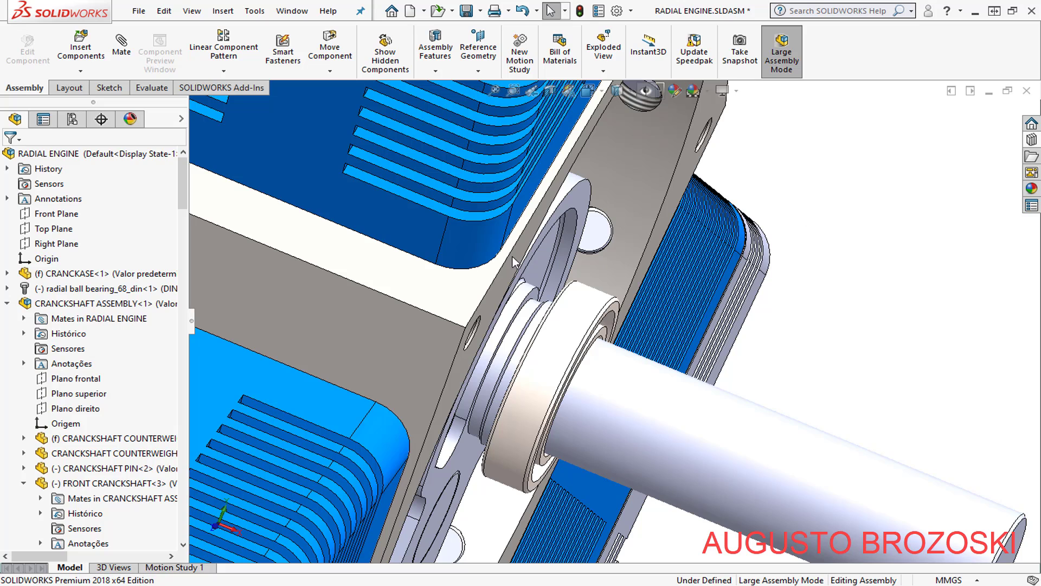
{"action": "left_click", "coordinate": [8, 304]}
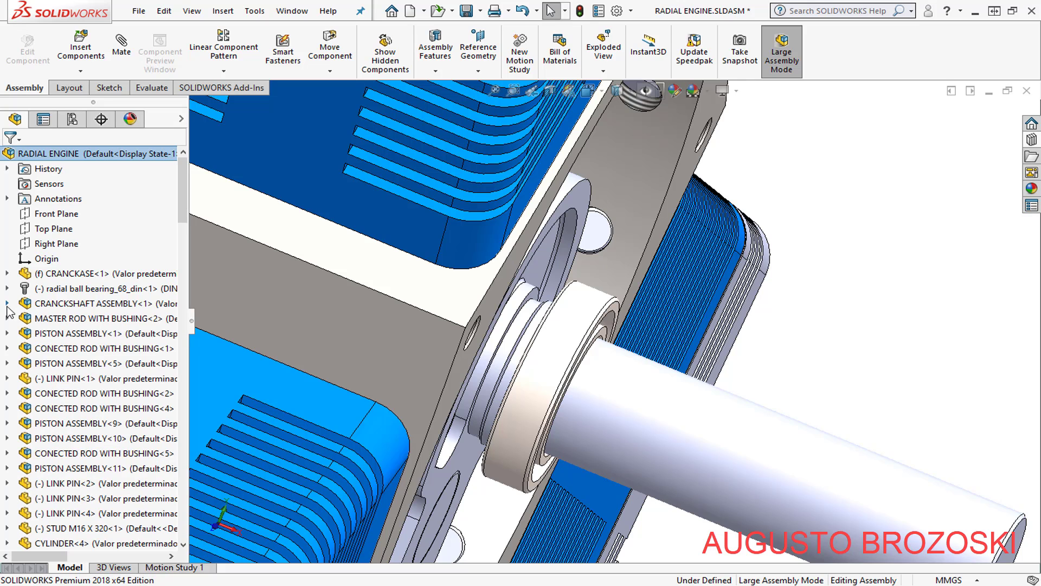
{"action": "left_click", "coordinate": [591, 93]}
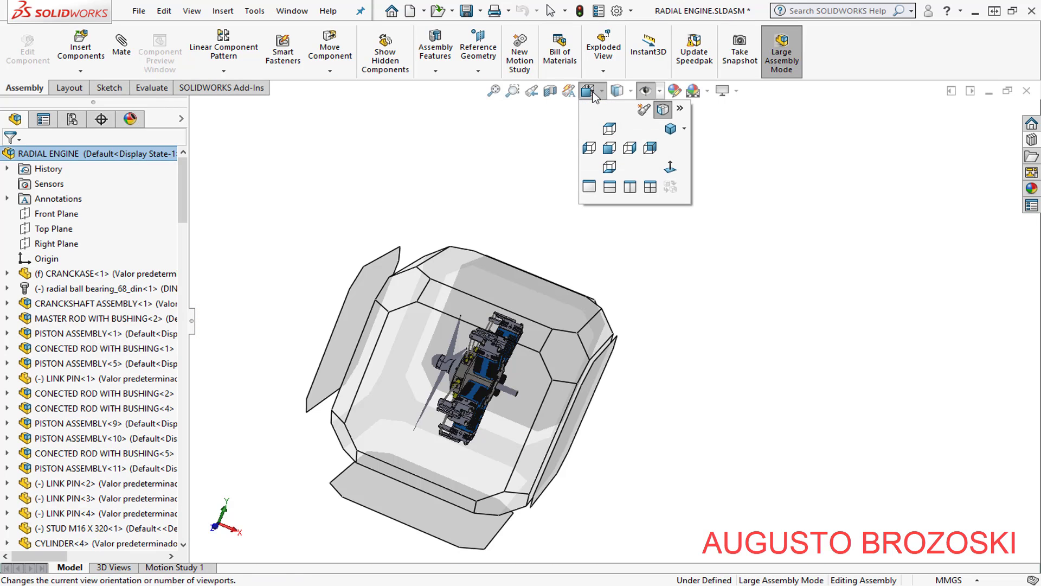
{"action": "left_click", "coordinate": [600, 95]}
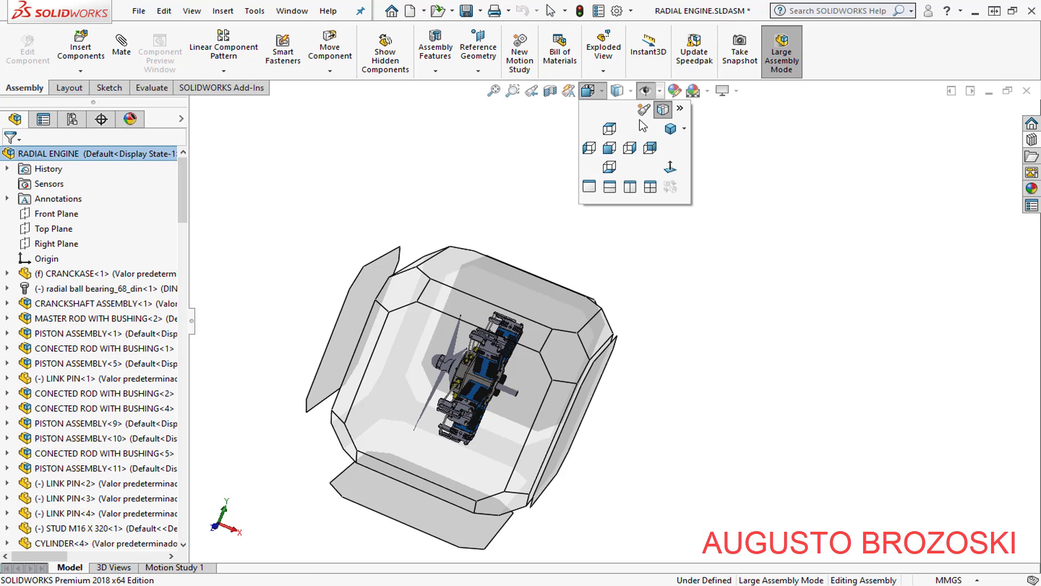
{"action": "left_click", "coordinate": [659, 137]}
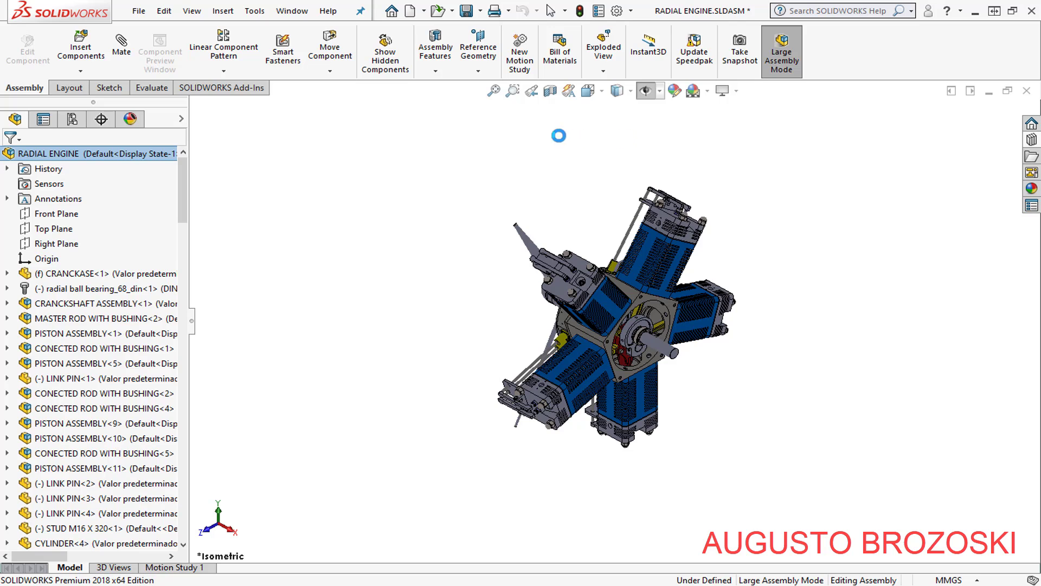
Save RADIAL ENGINE.SLDASM, check the 001 - RADIAL ENGINE.pdf drawing, then return to SOLIDWORKS
{"action": "left_click", "coordinate": [471, 14]}
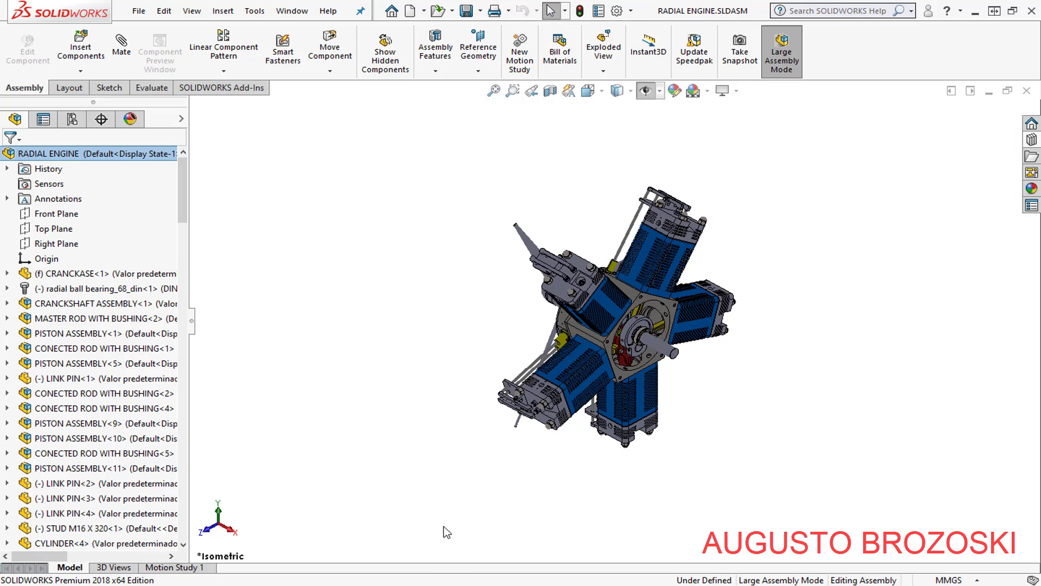
{"action": "key", "text": "alt+Tab"}
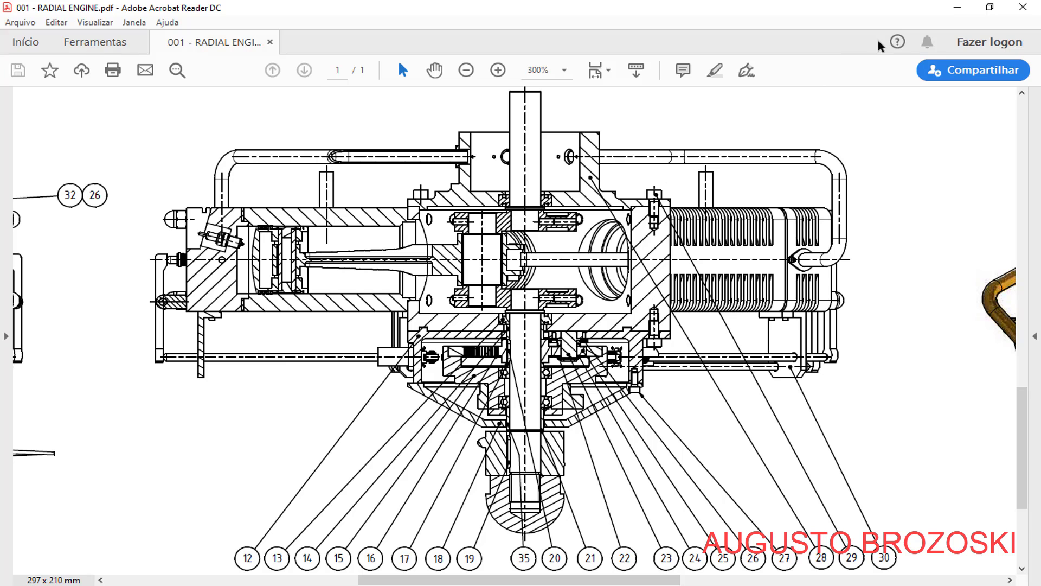
{"action": "left_click", "coordinate": [958, 7]}
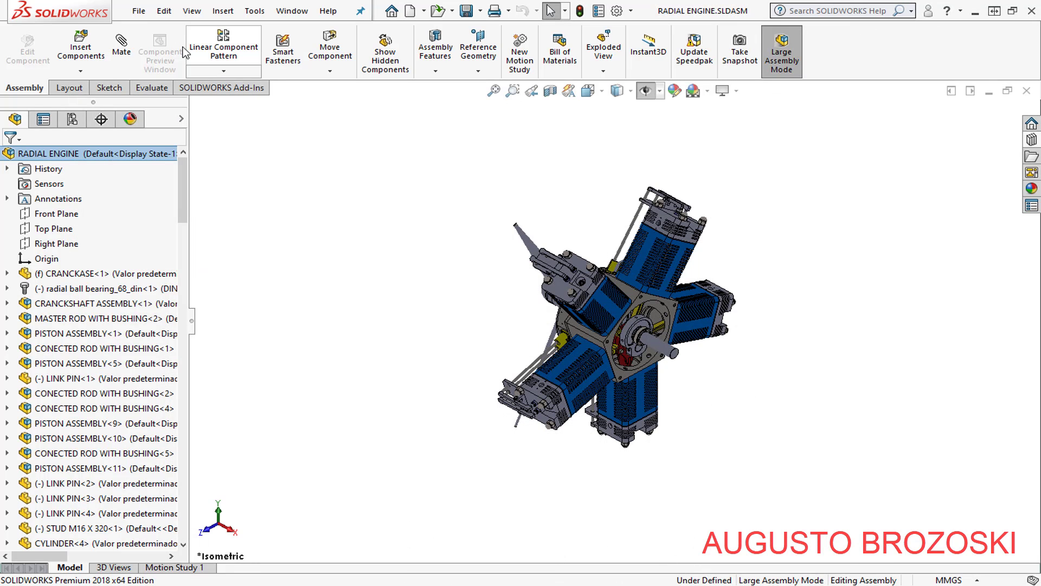
Insert COVER CRANKCASE.SLDPRT and place it beside the engine
{"action": "left_click", "coordinate": [81, 49]}
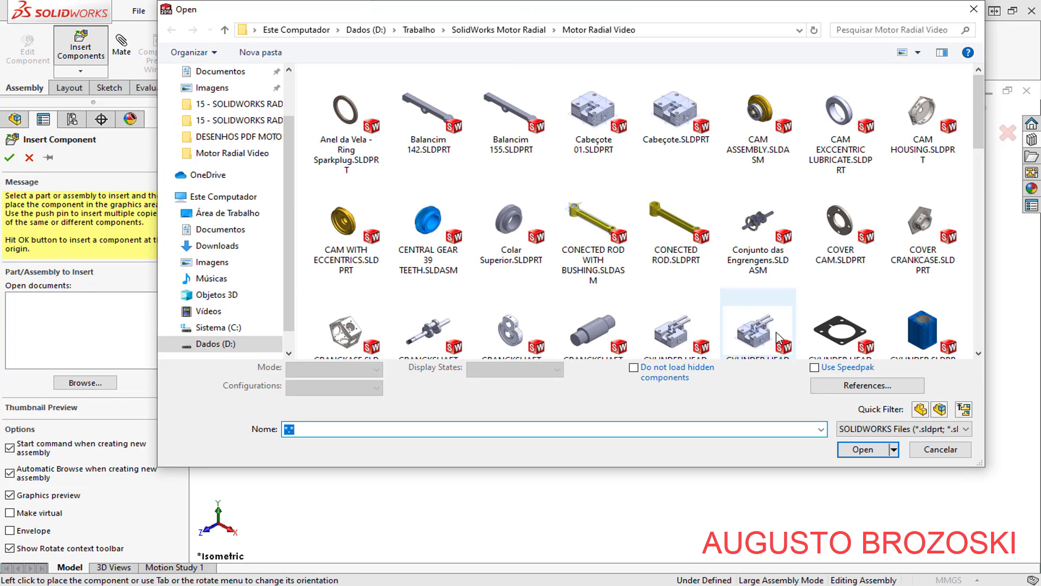
{"action": "left_click", "coordinate": [904, 234]}
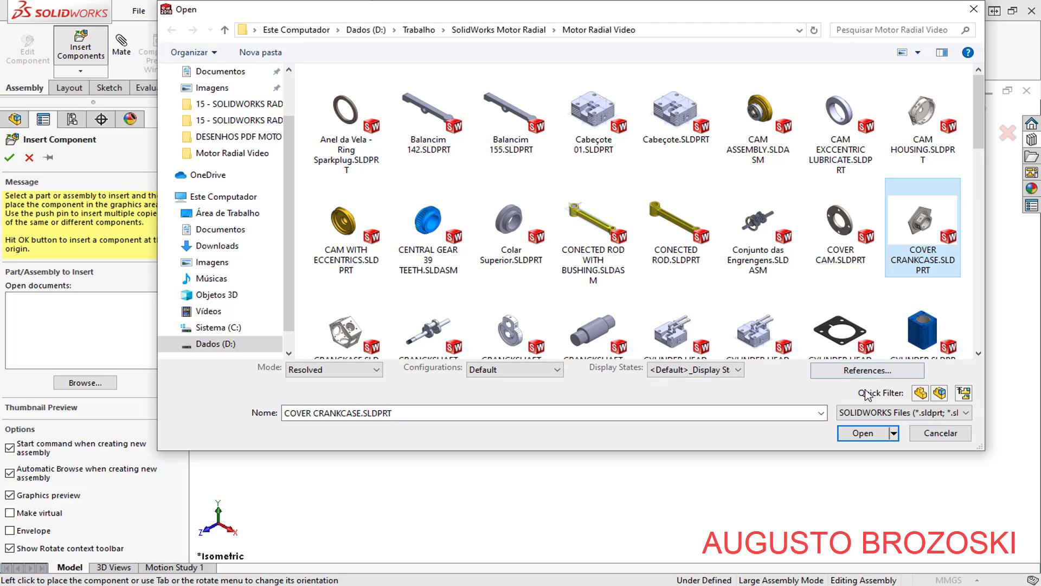
{"action": "left_click", "coordinate": [863, 434]}
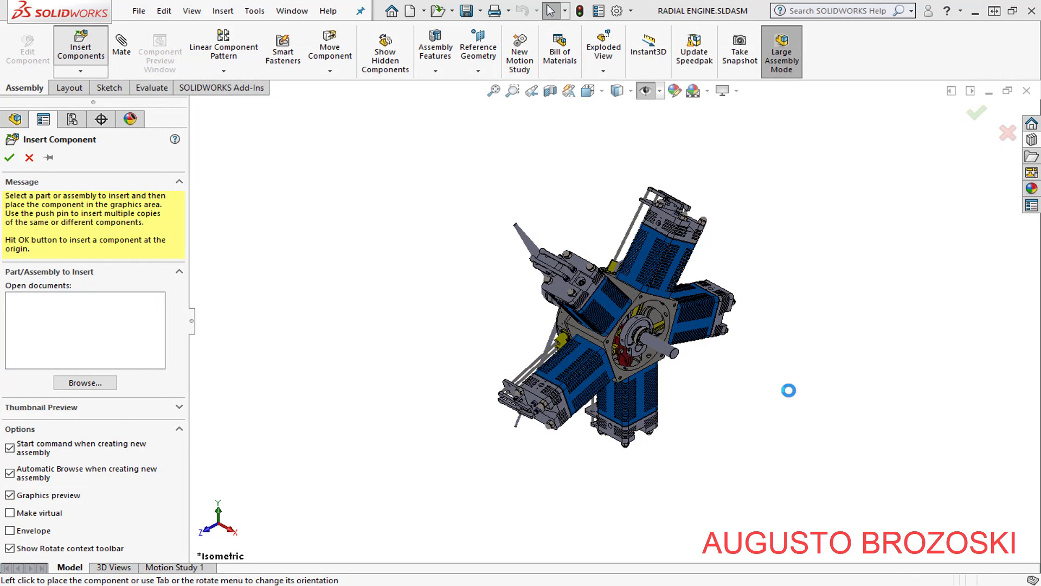
{"action": "left_click", "coordinate": [780, 362]}
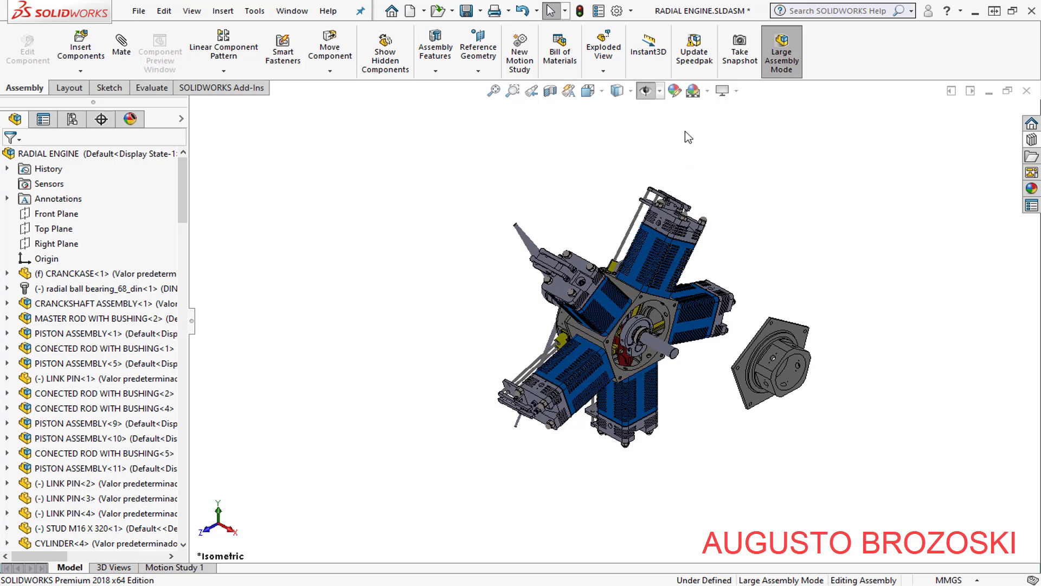
Switch the scene to Plain White, zoom in, and begin a new mate
{"action": "left_click", "coordinate": [693, 90]}
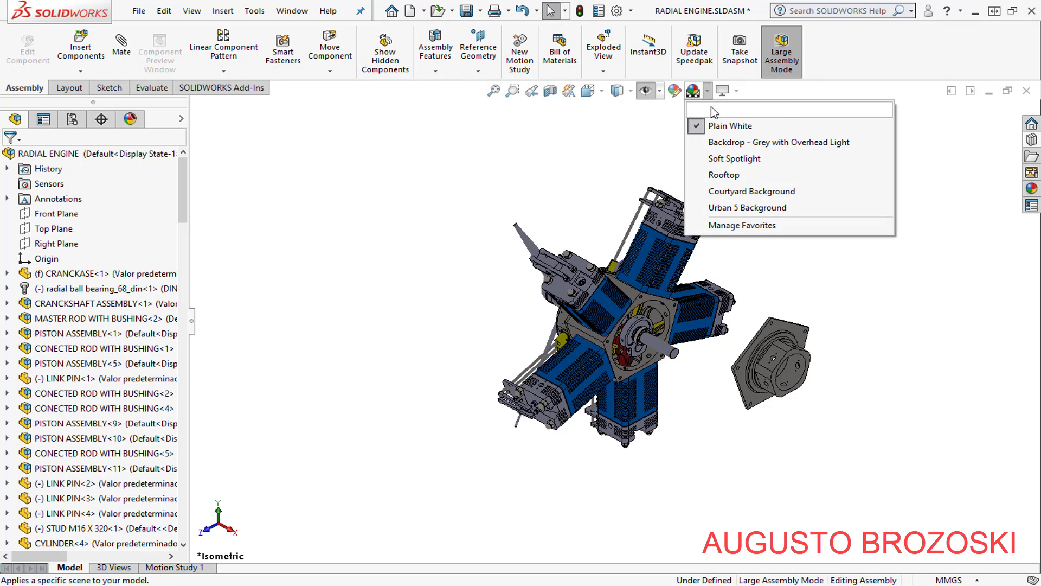
{"action": "left_click", "coordinate": [730, 126]}
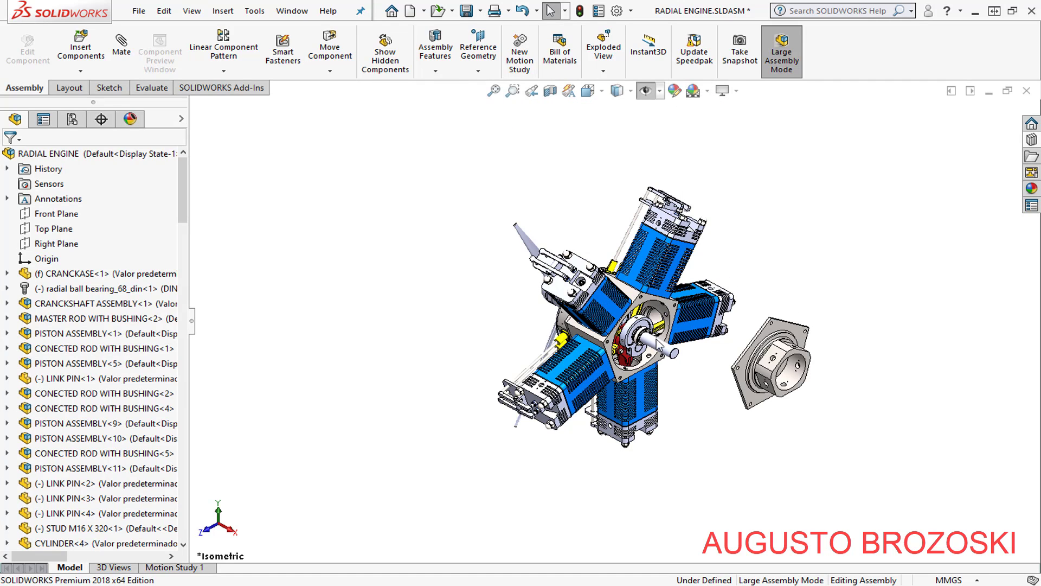
{"action": "scroll", "coordinate": [723, 394], "scroll_direction": "down", "scroll_amount": 2}
{"action": "scroll", "coordinate": [712, 360], "scroll_direction": "down", "scroll_amount": 3}
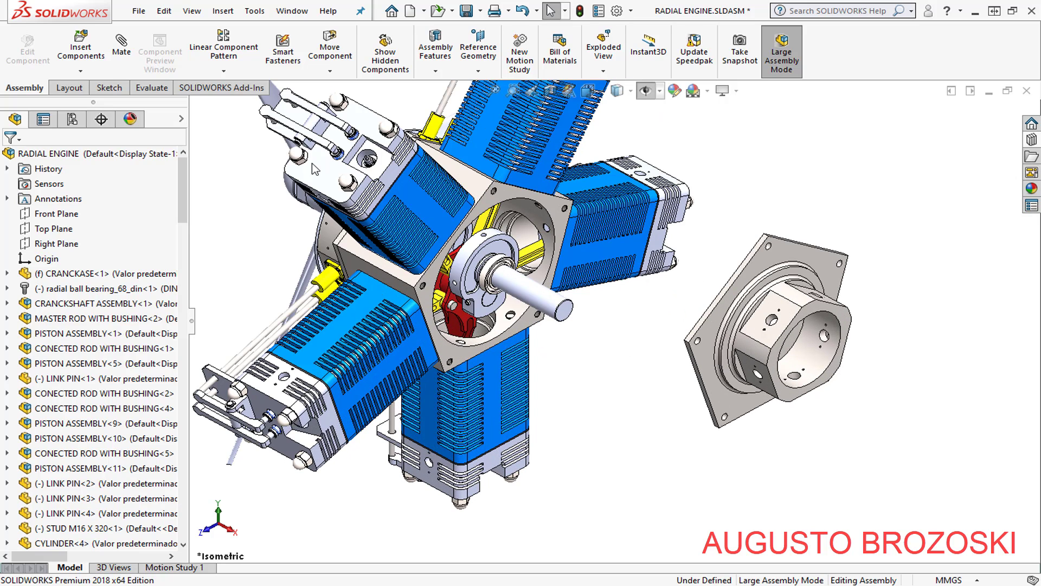
{"action": "left_click", "coordinate": [121, 54]}
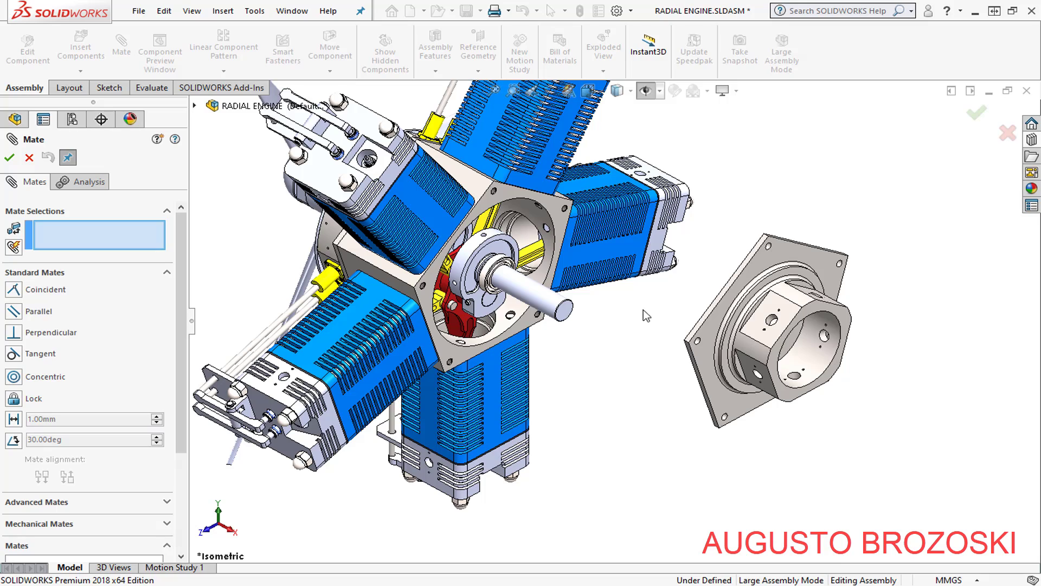
Mate the cover's circular face concentric with the crankcase bore (Concentric67)
{"action": "middle_click_drag", "start_coordinate": [673, 313], "coordinate": [742, 255]}
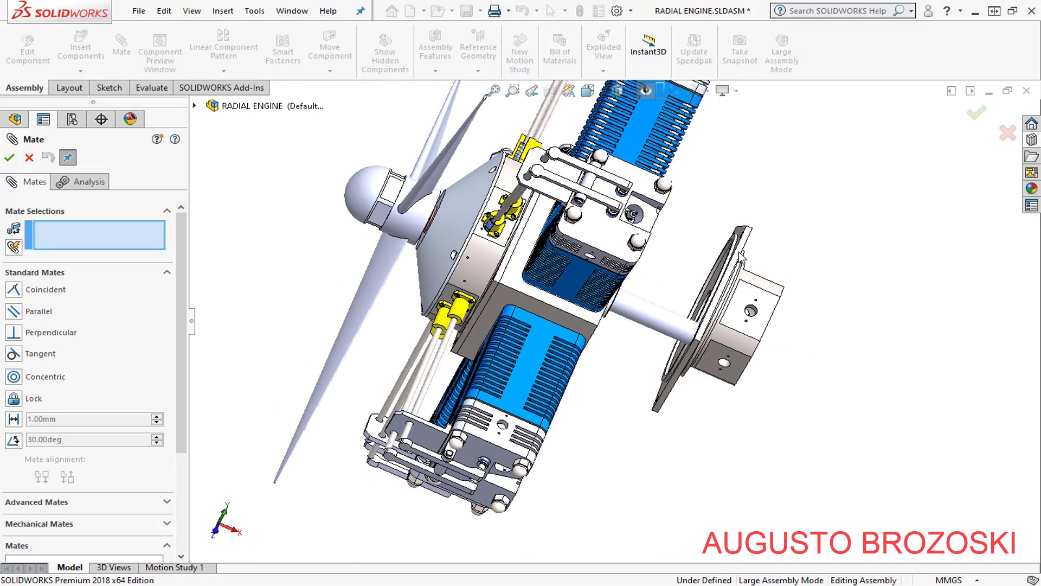
{"action": "scroll", "coordinate": [740, 246], "scroll_direction": "down", "scroll_amount": 2}
{"action": "scroll", "coordinate": [741, 247], "scroll_direction": "down", "scroll_amount": 3}
{"action": "scroll", "coordinate": [668, 274], "scroll_direction": "down", "scroll_amount": 3}
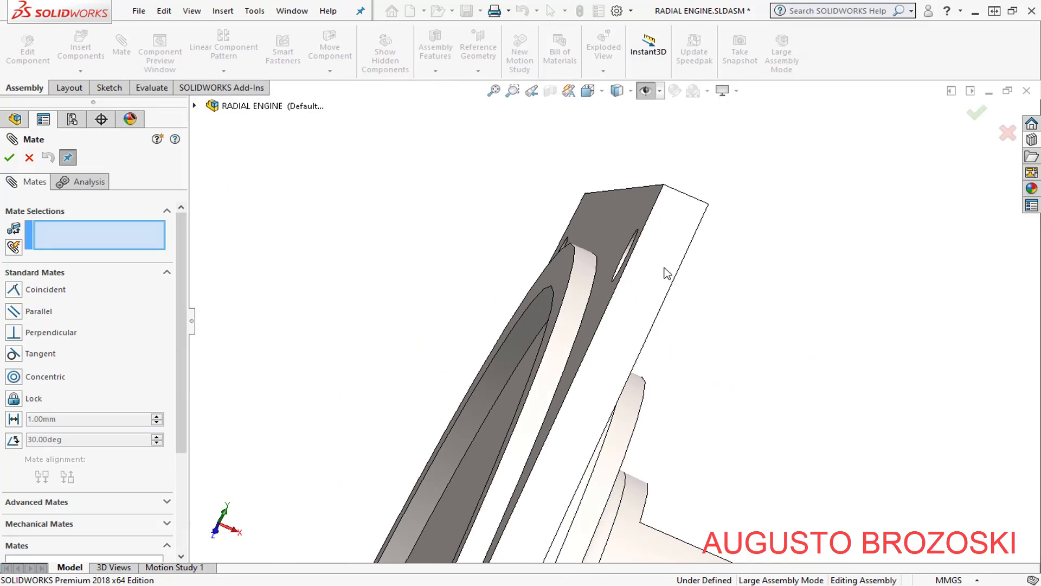
{"action": "left_click", "coordinate": [583, 277]}
{"action": "scroll", "coordinate": [671, 252], "scroll_direction": "up", "scroll_amount": 2}
{"action": "scroll", "coordinate": [678, 249], "scroll_direction": "up", "scroll_amount": 2}
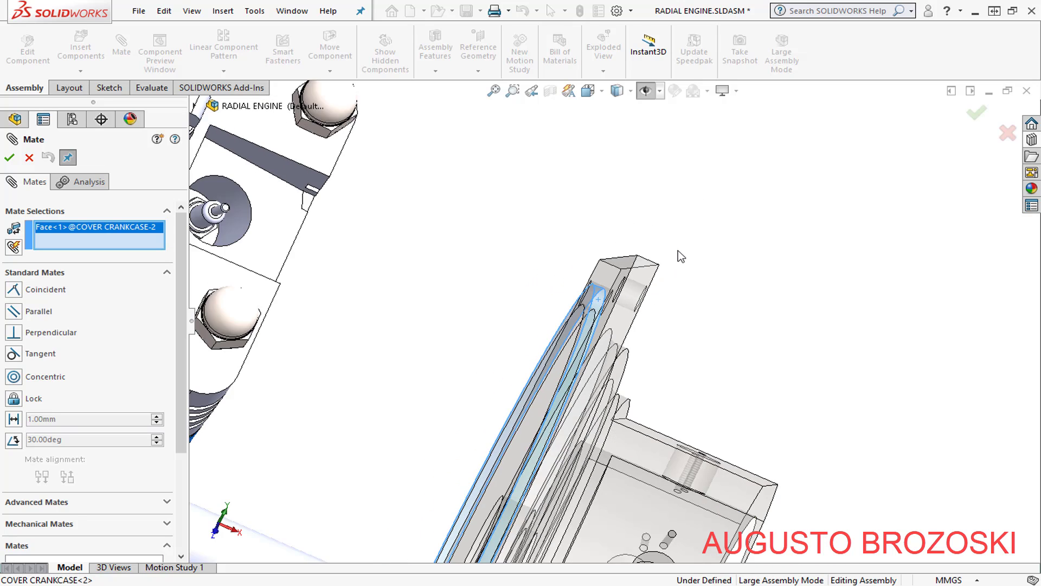
{"action": "scroll", "coordinate": [679, 298], "scroll_direction": "up", "scroll_amount": 3}
{"action": "middle_click_drag", "start_coordinate": [626, 321], "coordinate": [585, 314]}
{"action": "scroll", "coordinate": [586, 314], "scroll_direction": "up", "scroll_amount": 3}
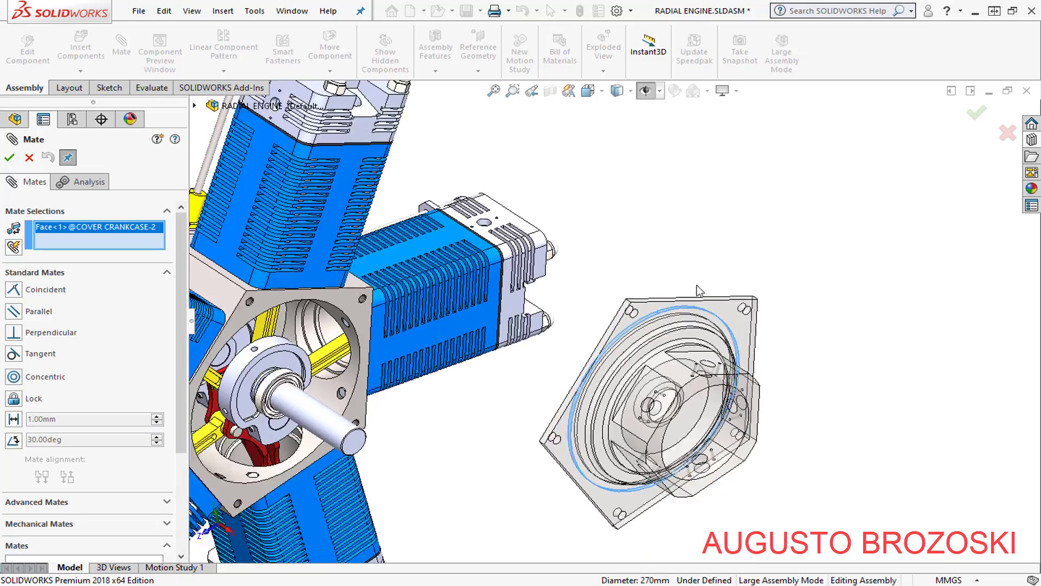
{"action": "scroll", "coordinate": [465, 343], "scroll_direction": "down", "scroll_amount": 4}
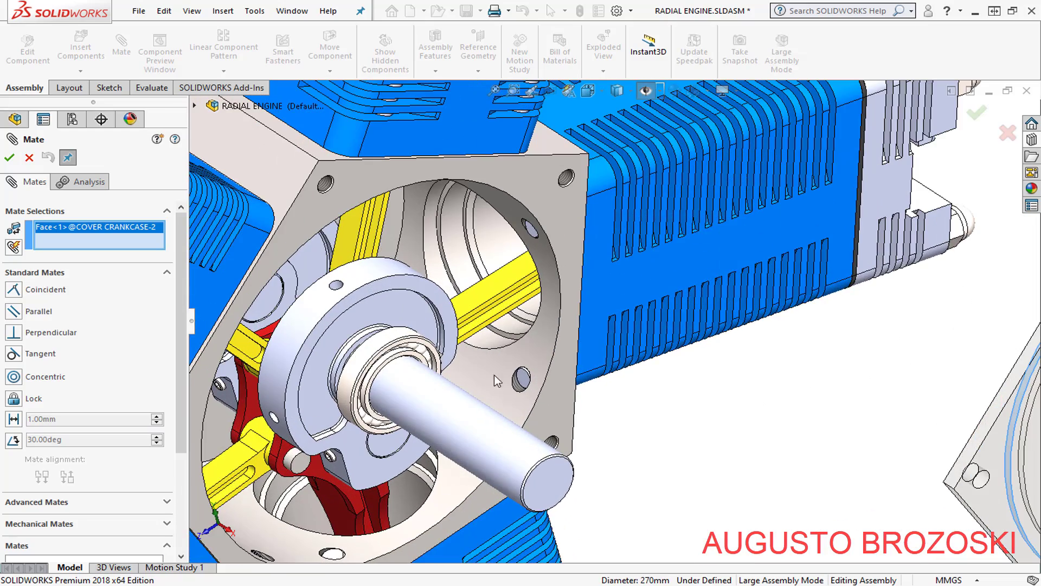
{"action": "left_click", "coordinate": [493, 369]}
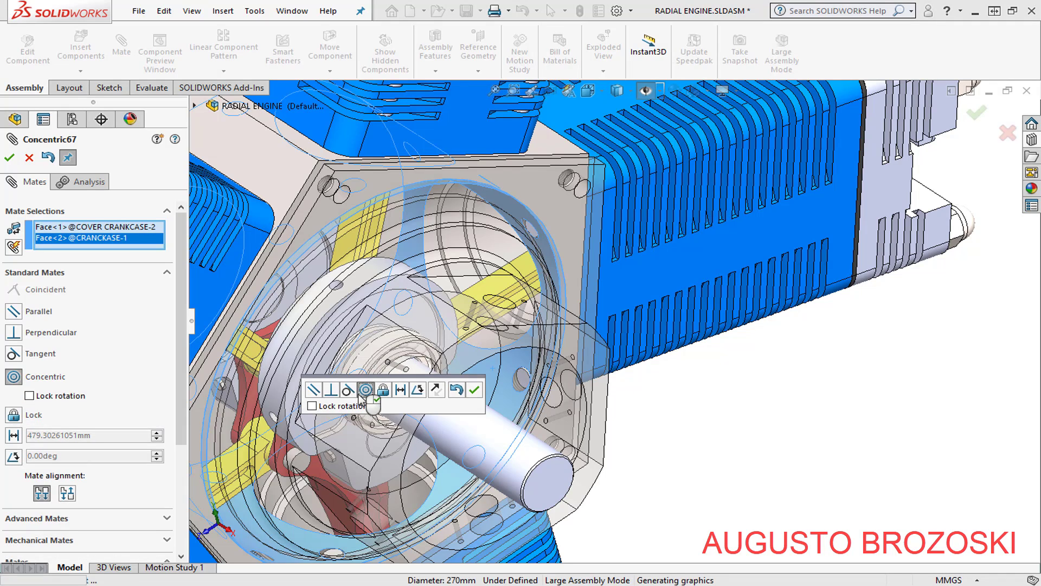
{"action": "left_click", "coordinate": [475, 390]}
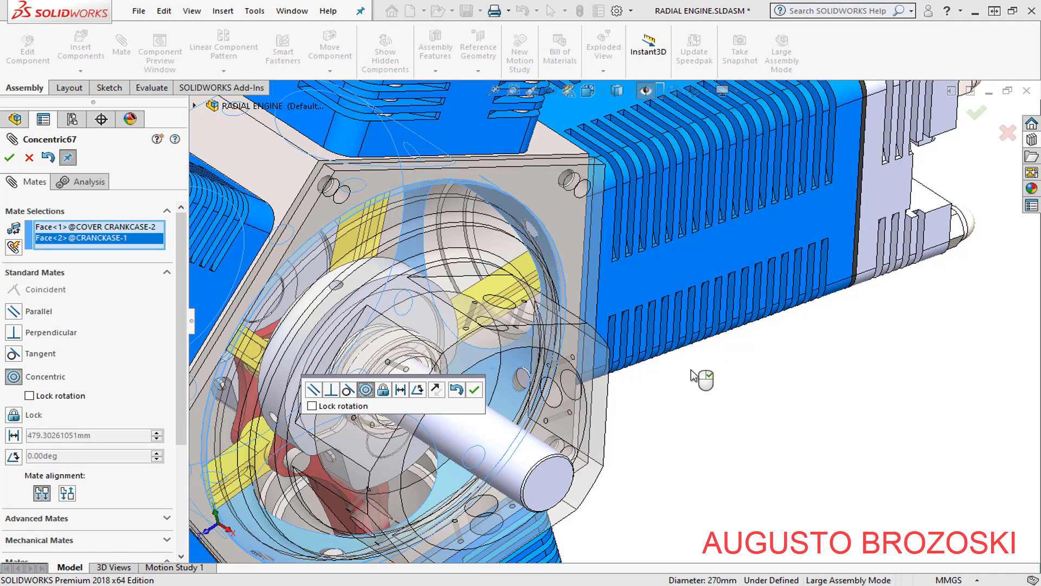
Make the cover flange's back face coincident with the crankcase front face
{"action": "scroll", "coordinate": [590, 294], "scroll_direction": "up", "scroll_amount": 3}
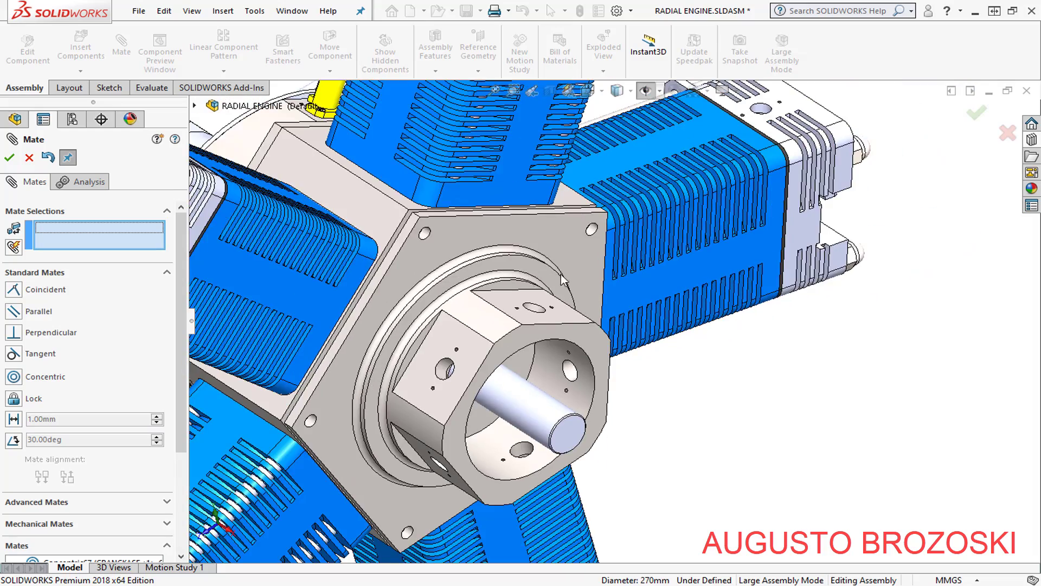
{"action": "middle_click_drag", "start_coordinate": [590, 294], "coordinate": [582, 349]}
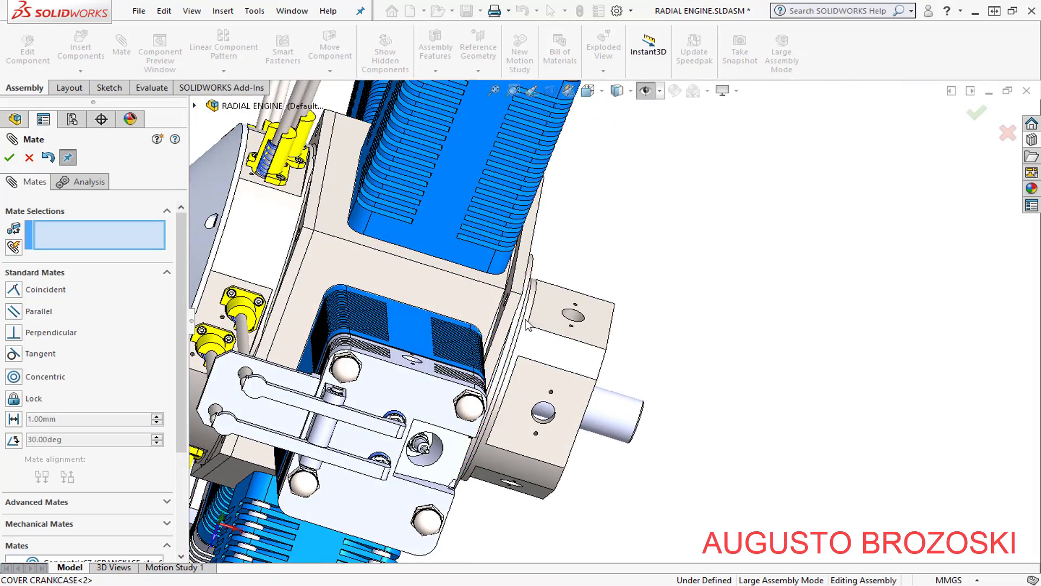
{"action": "scroll", "coordinate": [495, 295], "scroll_direction": "down", "scroll_amount": 4}
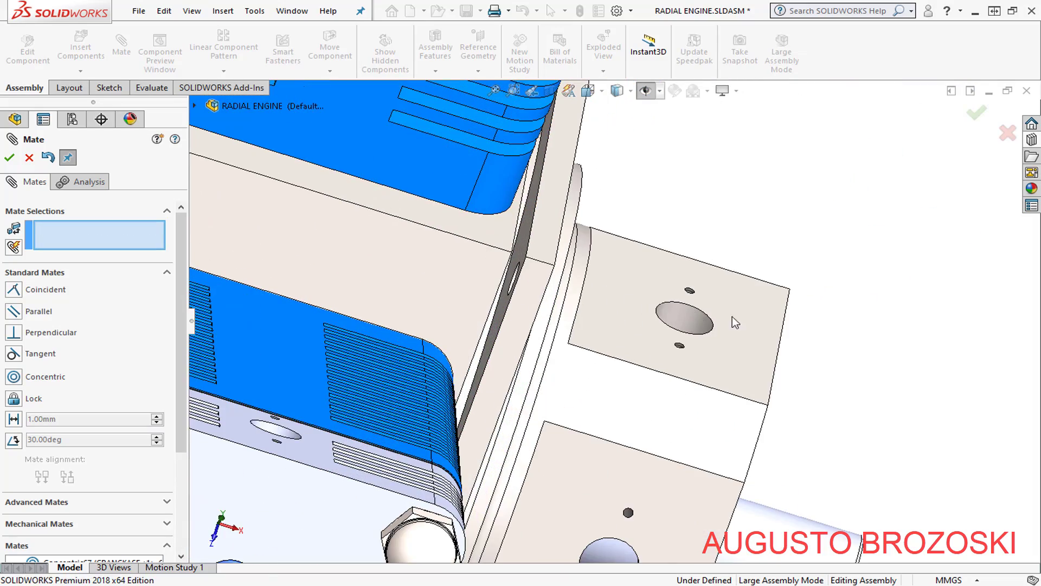
{"action": "scroll", "coordinate": [910, 343], "scroll_direction": "down", "scroll_amount": 3}
{"action": "scroll", "coordinate": [923, 350], "scroll_direction": "down", "scroll_amount": 2}
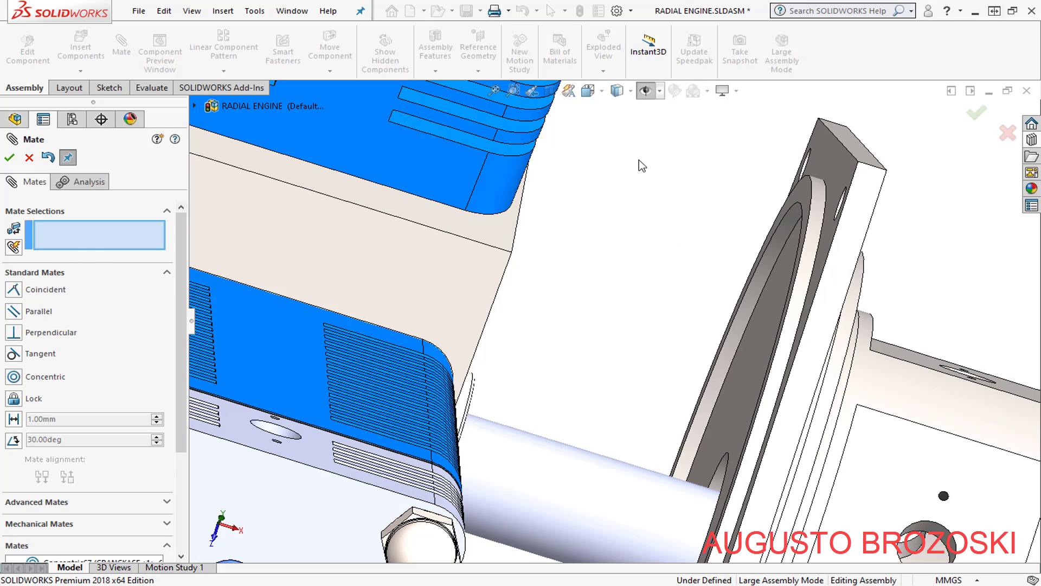
{"action": "left_click", "coordinate": [828, 155]}
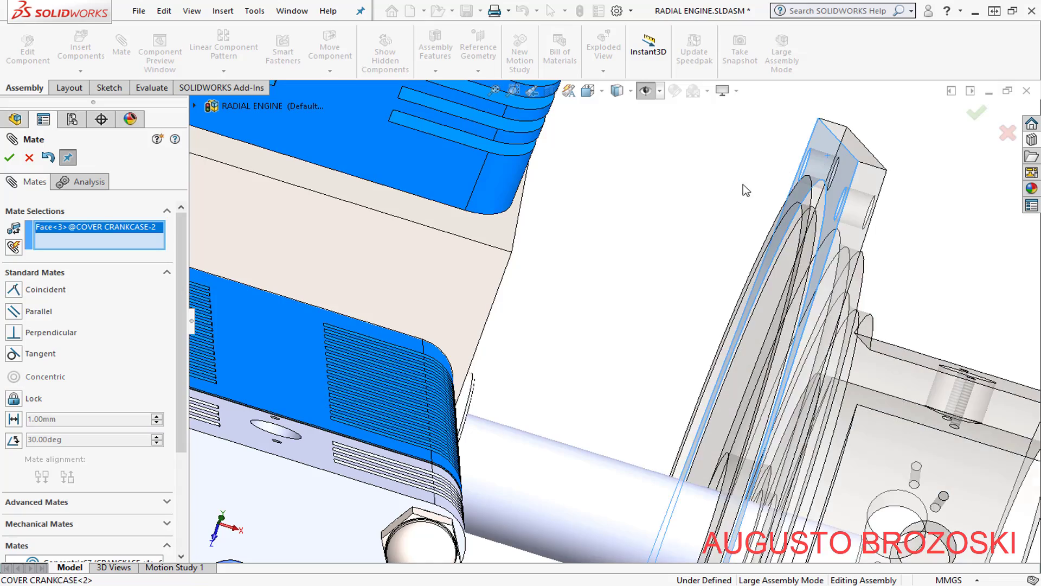
{"action": "scroll", "coordinate": [705, 206], "scroll_direction": "up", "scroll_amount": 3}
{"action": "scroll", "coordinate": [683, 239], "scroll_direction": "up", "scroll_amount": 2}
{"action": "middle_click_drag", "start_coordinate": [618, 253], "coordinate": [769, 320]}
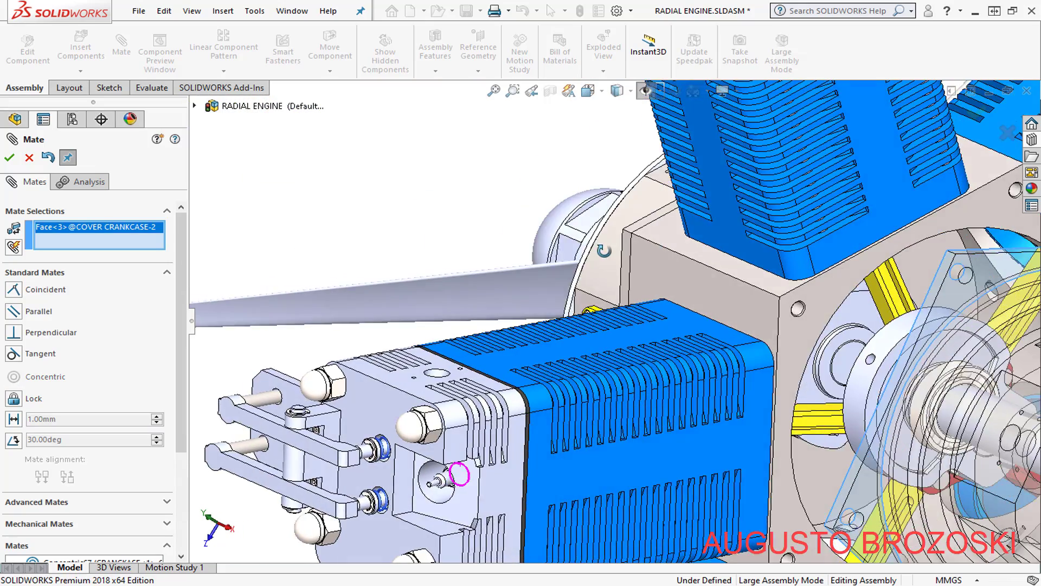
{"action": "scroll", "coordinate": [769, 321], "scroll_direction": "down", "scroll_amount": 5}
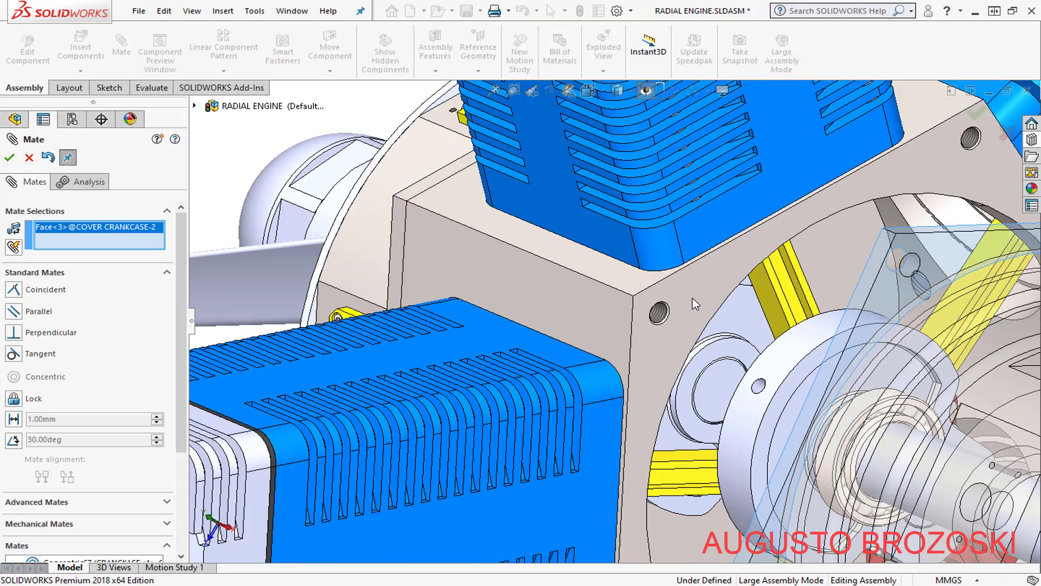
{"action": "left_click", "coordinate": [697, 322]}
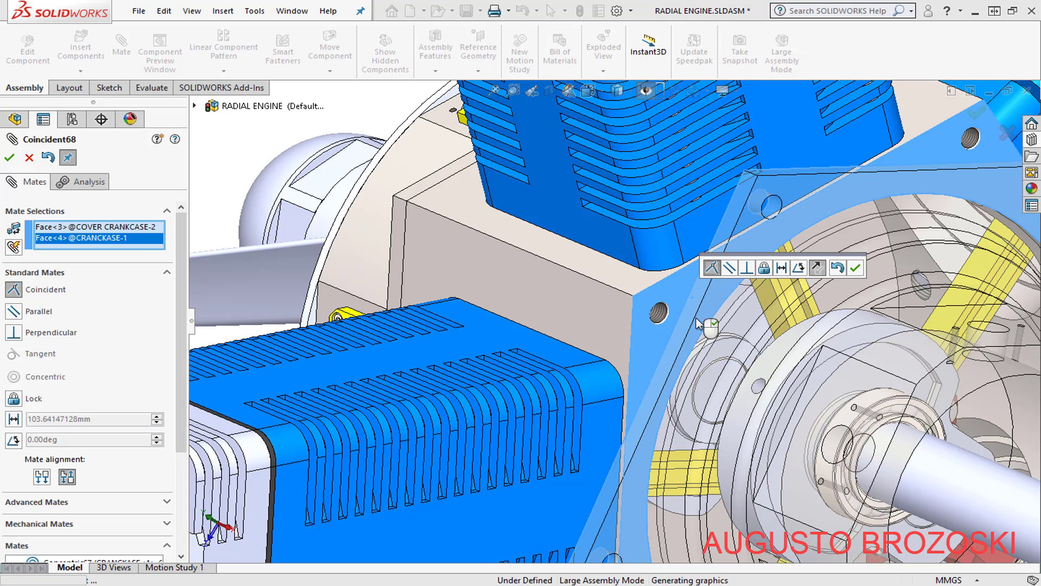
{"action": "left_click", "coordinate": [855, 270]}
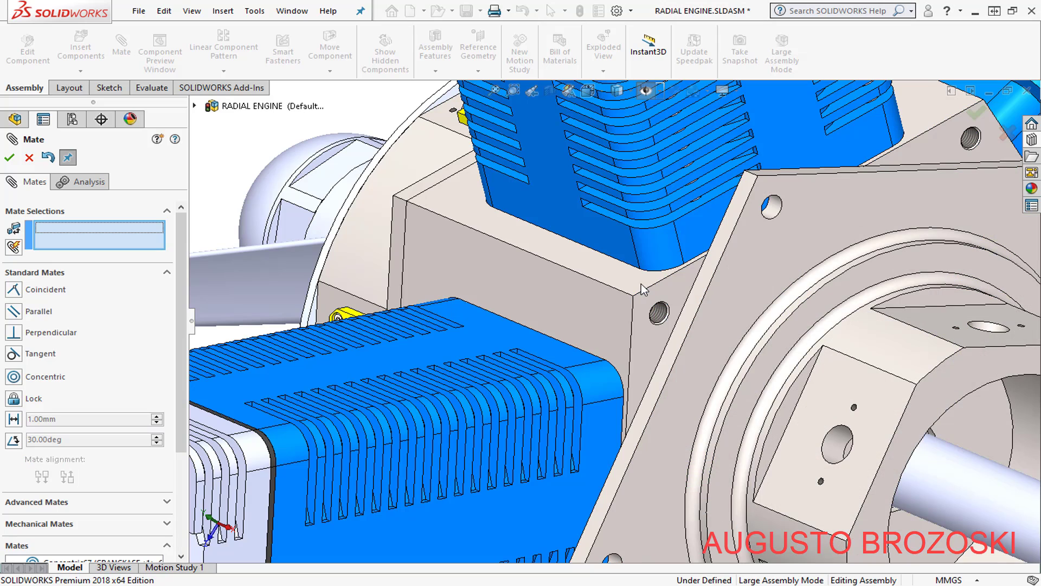
Make a flat cover side face coincident with the crankcase side face, then close the Mate dialog
{"action": "left_click", "coordinate": [725, 240]}
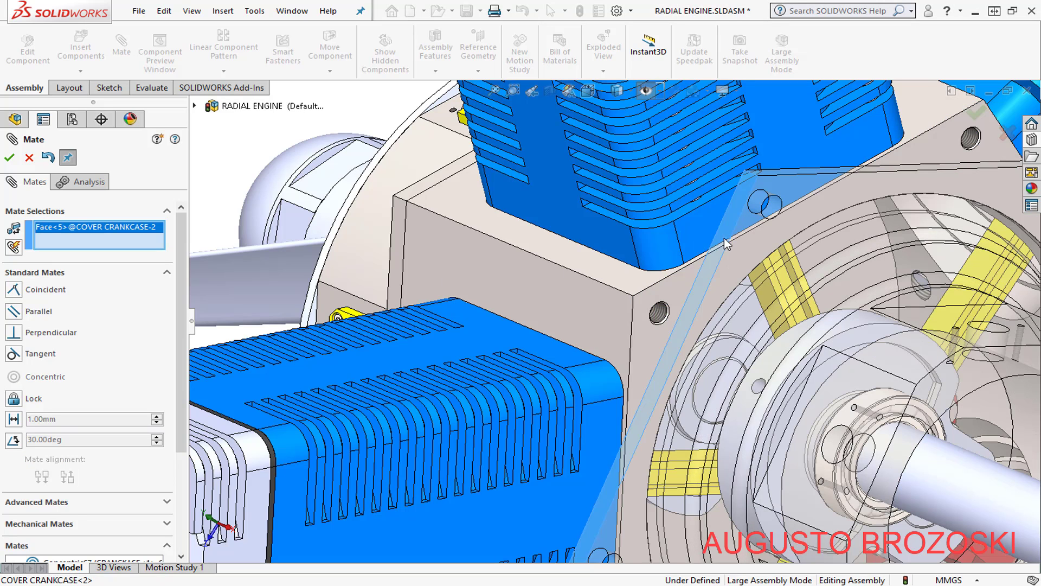
{"action": "left_click", "coordinate": [599, 300]}
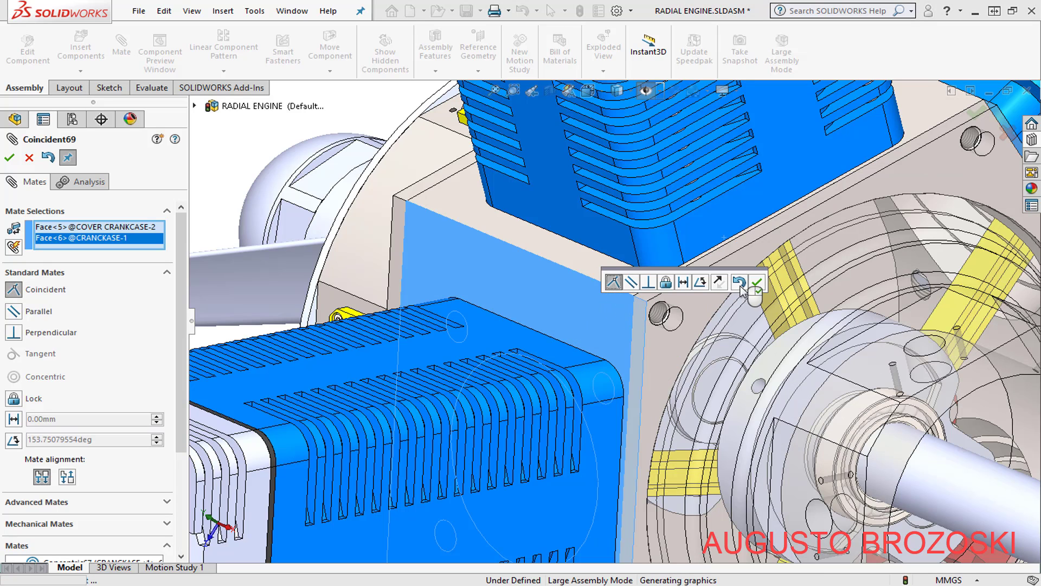
{"action": "key", "text": "Return"}
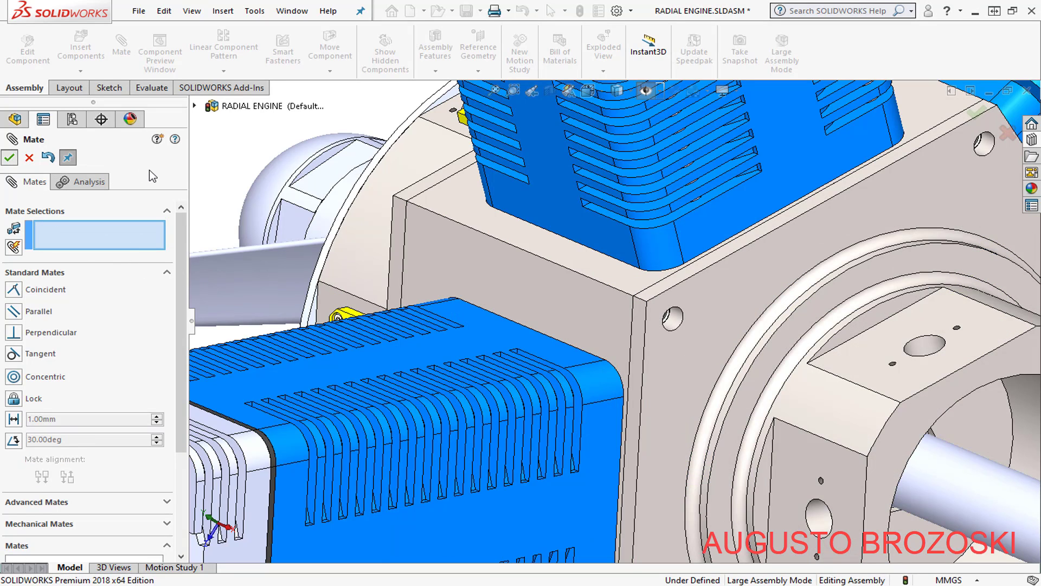
{"action": "key", "text": "Return"}
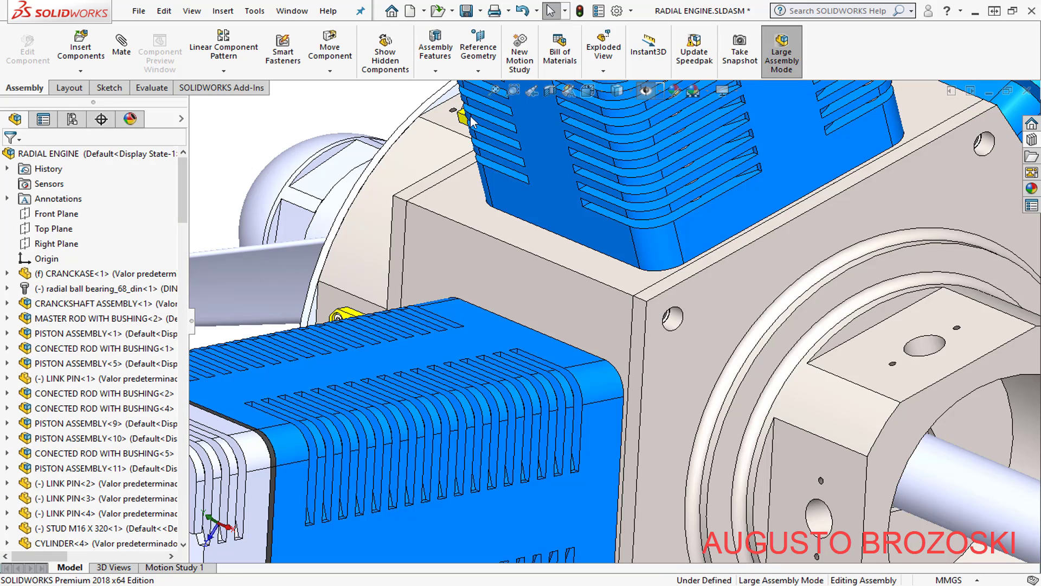
Set the model to Isometric view, then check the PDF's bill of materials and minimize Acrobat
{"action": "left_click", "coordinate": [587, 91]}
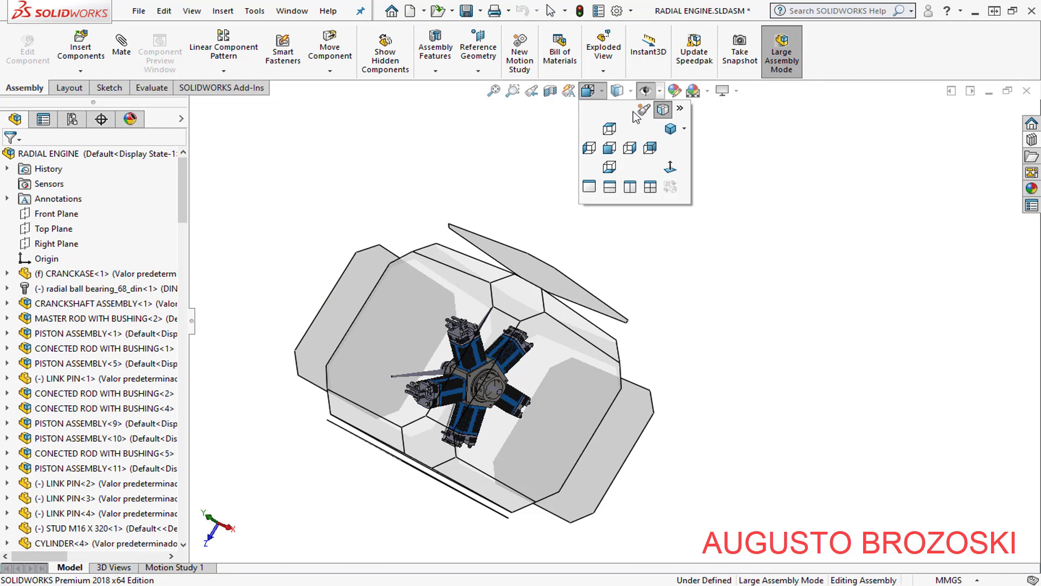
{"action": "left_click", "coordinate": [670, 130]}
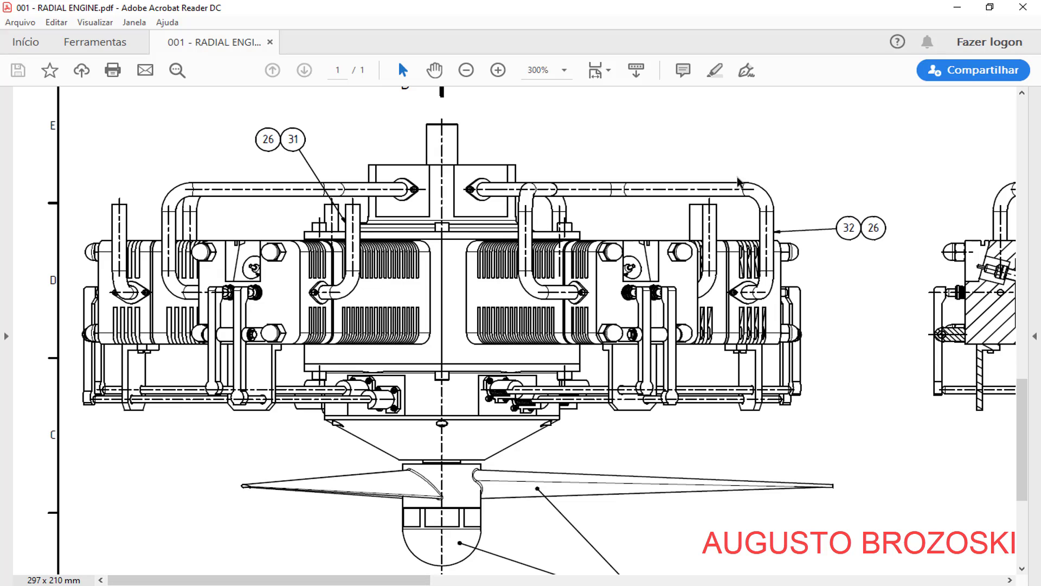
{"action": "left_click_drag", "start_coordinate": [378, 579], "coordinate": [951, 579]}
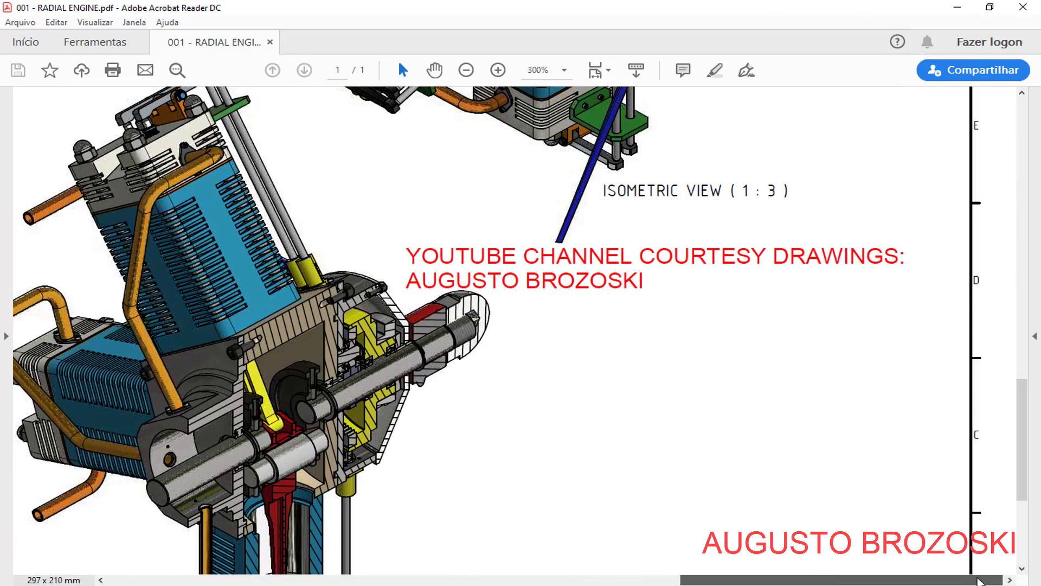
{"action": "left_click_drag", "start_coordinate": [1026, 423], "coordinate": [1026, 237]}
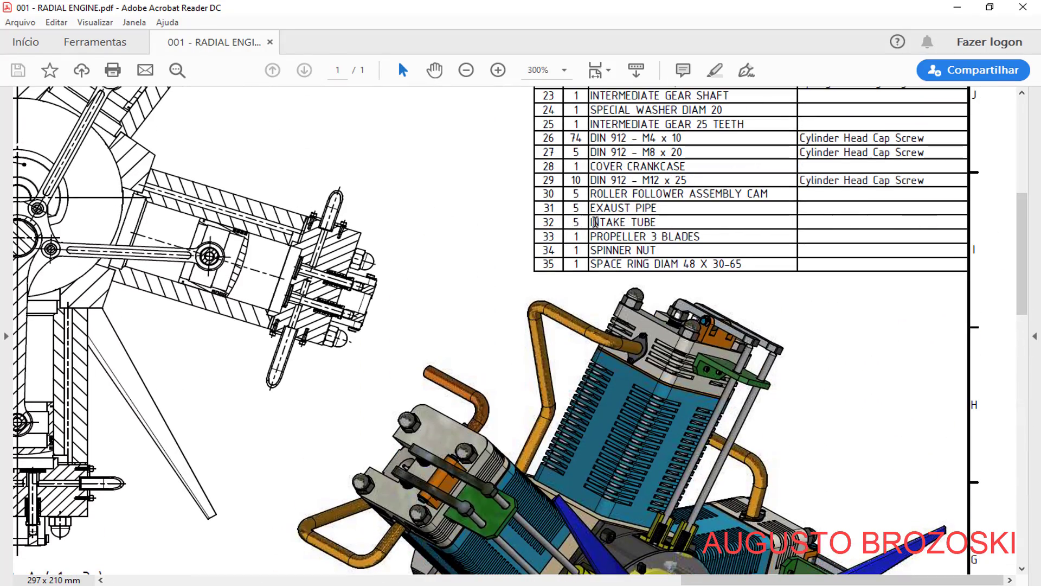
{"action": "left_click", "coordinate": [957, 7]}
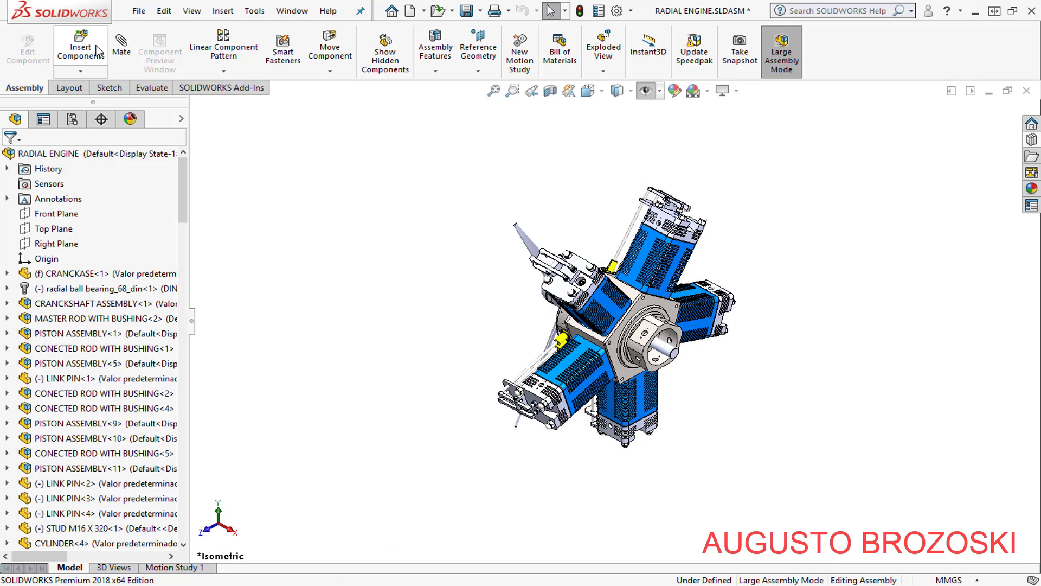
Insert INTAKE PIPE ASSEMBLY and place it beside the engine
{"action": "left_click", "coordinate": [80, 69]}
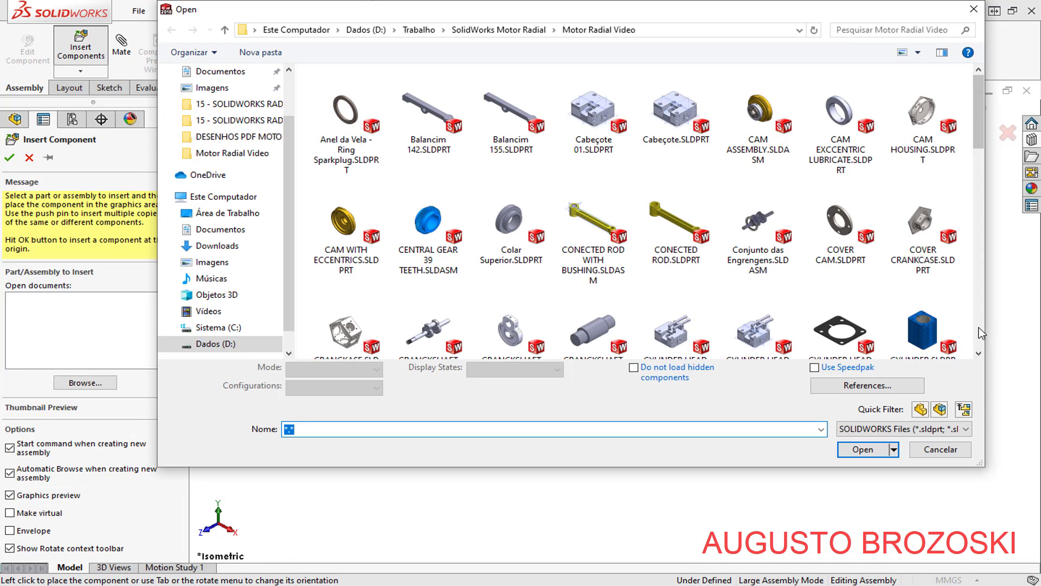
{"action": "scroll", "coordinate": [981, 332], "scroll_direction": "down", "scroll_amount": 3}
{"action": "left_click", "coordinate": [672, 320]}
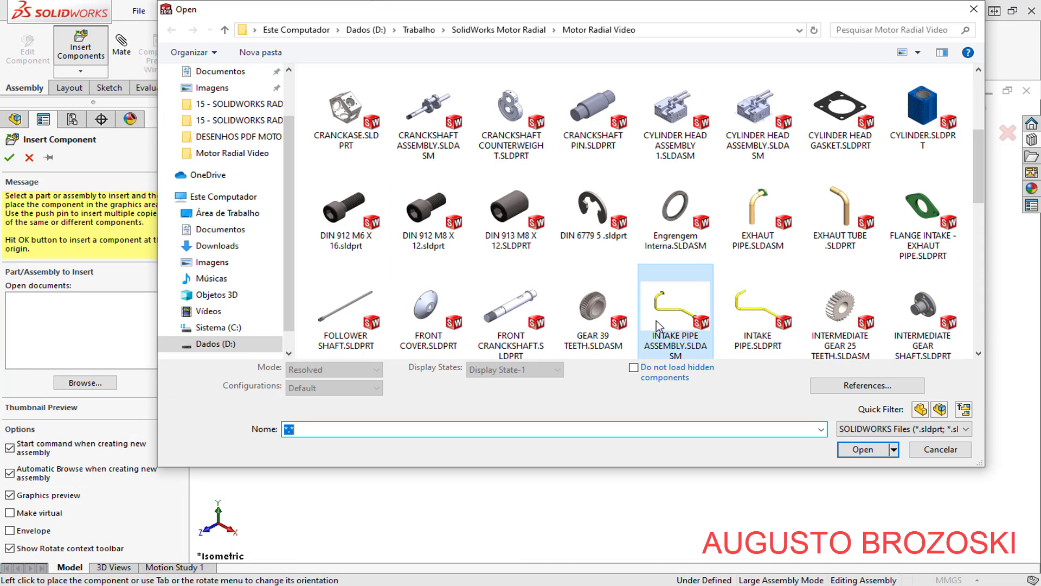
{"action": "left_click", "coordinate": [863, 450]}
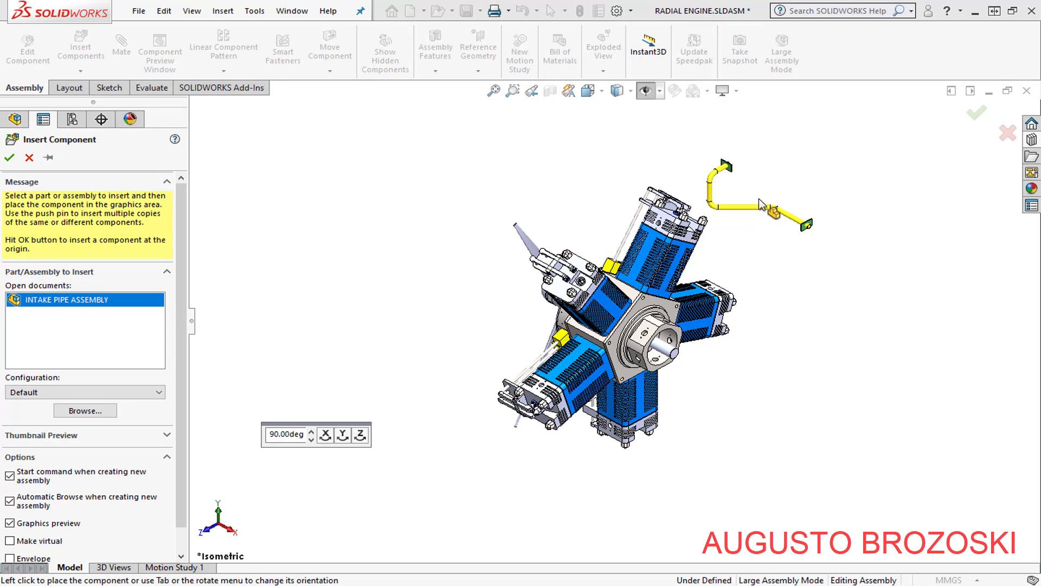
{"action": "left_click", "coordinate": [760, 203]}
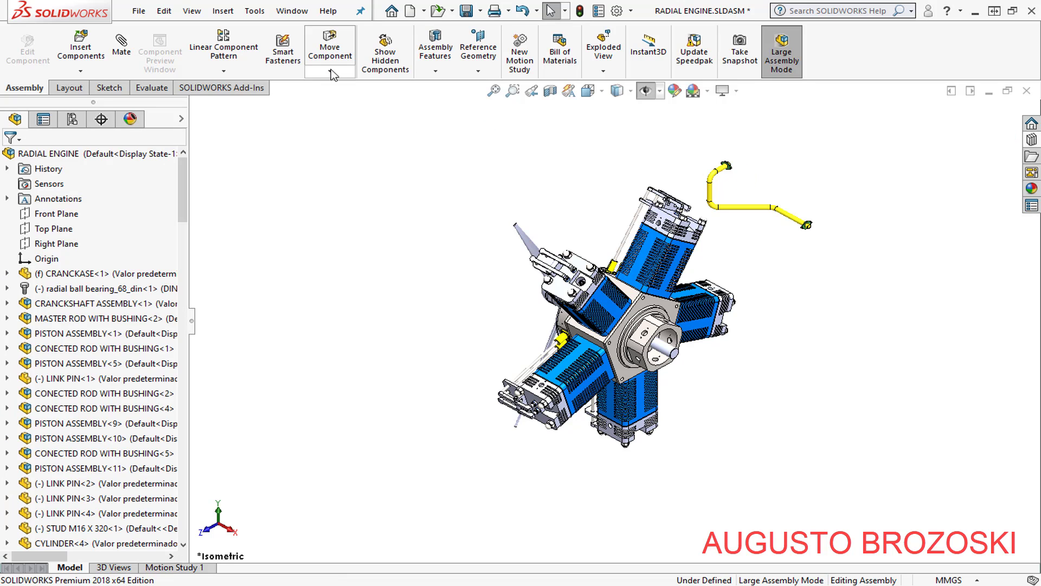
Rotate the yellow intake pipe freely with Rotate Component, then finish the command
{"action": "left_click", "coordinate": [330, 73]}
{"action": "left_click", "coordinate": [336, 103]}
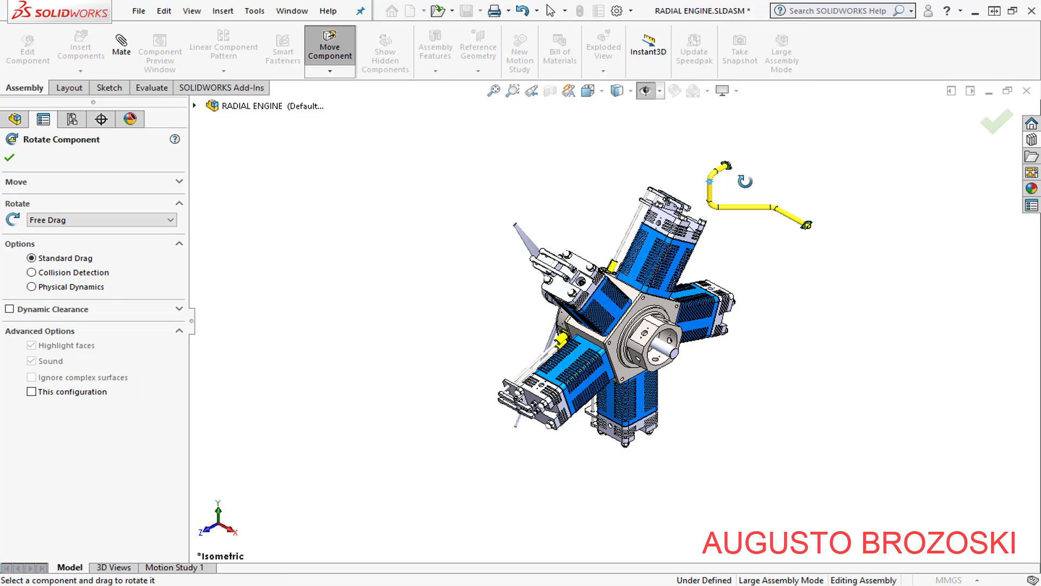
{"action": "mouse_move", "coordinate": [745, 181]}
{"action": "left_mouse_down"}
{"action": "mouse_move", "coordinate": [974, 145]}
{"action": "mouse_move", "coordinate": [769, 196]}
{"action": "left_mouse_up"}
{"action": "scroll", "coordinate": [722, 206], "scroll_direction": "down", "scroll_amount": 2}
{"action": "scroll", "coordinate": [703, 223], "scroll_direction": "down", "scroll_amount": 4}
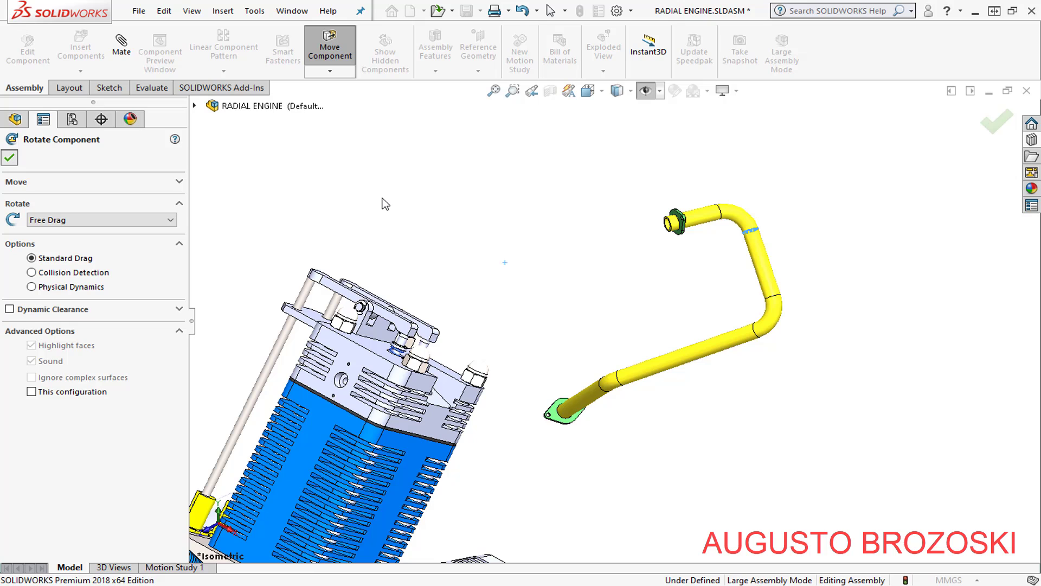
{"action": "key", "text": "Escape"}
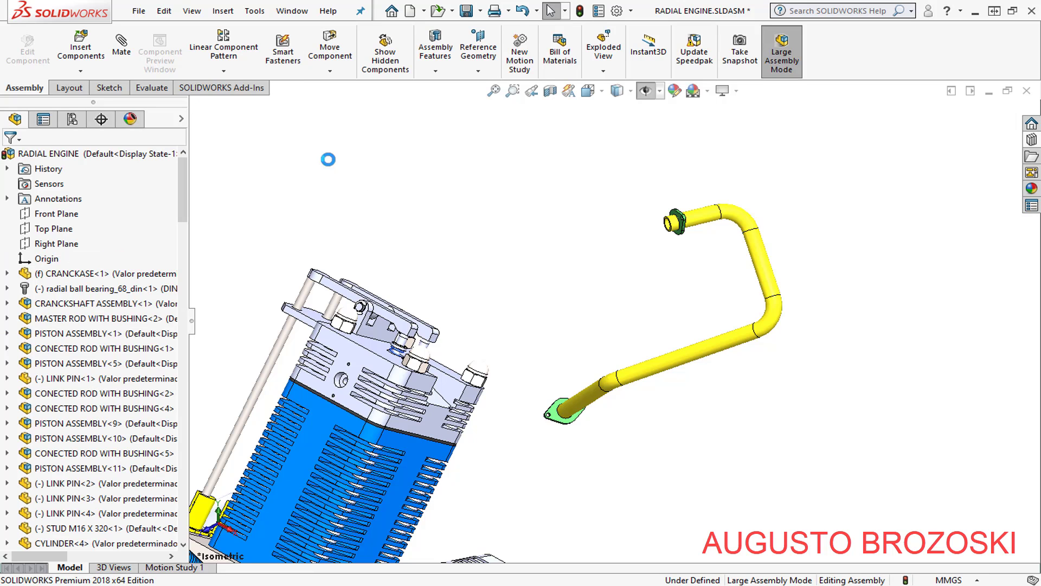
Start a mate and select the intake pipe flange's mounting face
{"action": "left_click", "coordinate": [122, 50]}
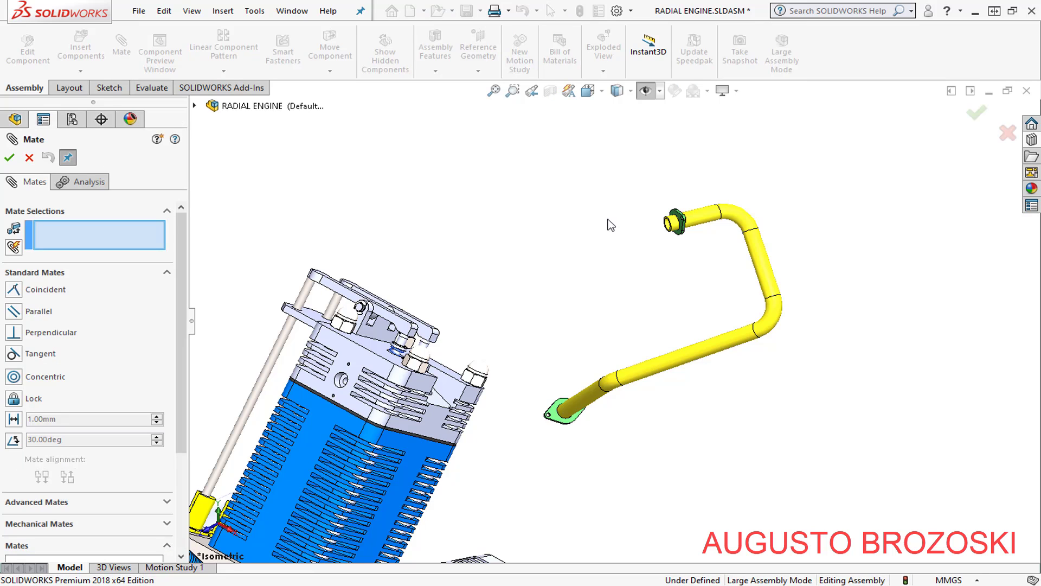
{"action": "scroll", "coordinate": [659, 228], "scroll_direction": "down", "scroll_amount": 2}
{"action": "scroll", "coordinate": [659, 229], "scroll_direction": "down", "scroll_amount": 2}
{"action": "scroll", "coordinate": [708, 222], "scroll_direction": "down", "scroll_amount": 3}
{"action": "scroll", "coordinate": [615, 242], "scroll_direction": "down", "scroll_amount": 2}
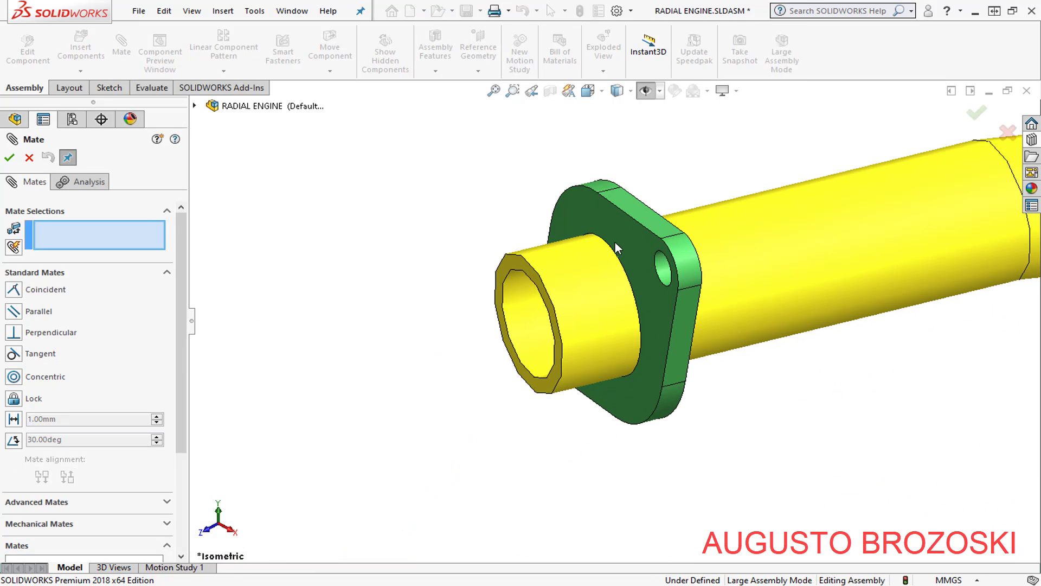
{"action": "left_click", "coordinate": [622, 230]}
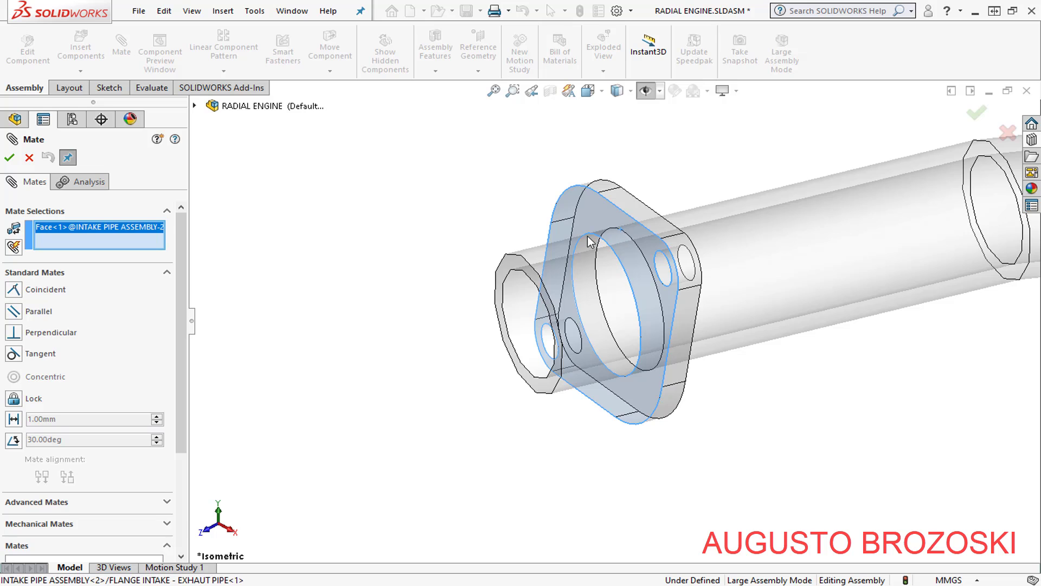
Select the left cylinder head face and accept the coincident mate
{"action": "scroll", "coordinate": [596, 237], "scroll_direction": "up", "scroll_amount": 3}
{"action": "scroll", "coordinate": [605, 252], "scroll_direction": "up", "scroll_amount": 2}
{"action": "scroll", "coordinate": [597, 347], "scroll_direction": "up", "scroll_amount": 1}
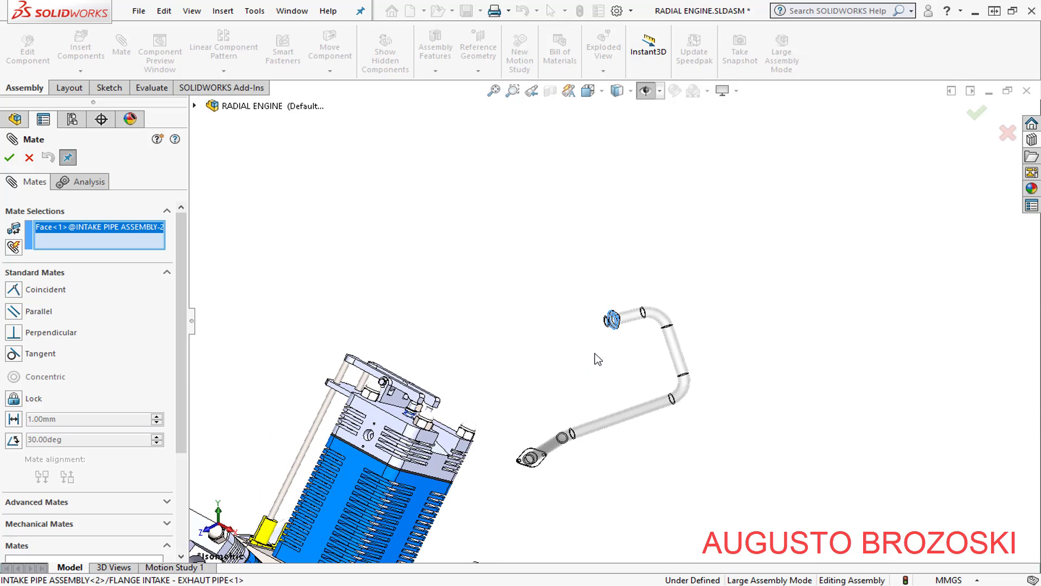
{"action": "scroll", "coordinate": [597, 318], "scroll_direction": "up", "scroll_amount": 2}
{"action": "middle_click_drag", "start_coordinate": [597, 318], "coordinate": [430, 462]}
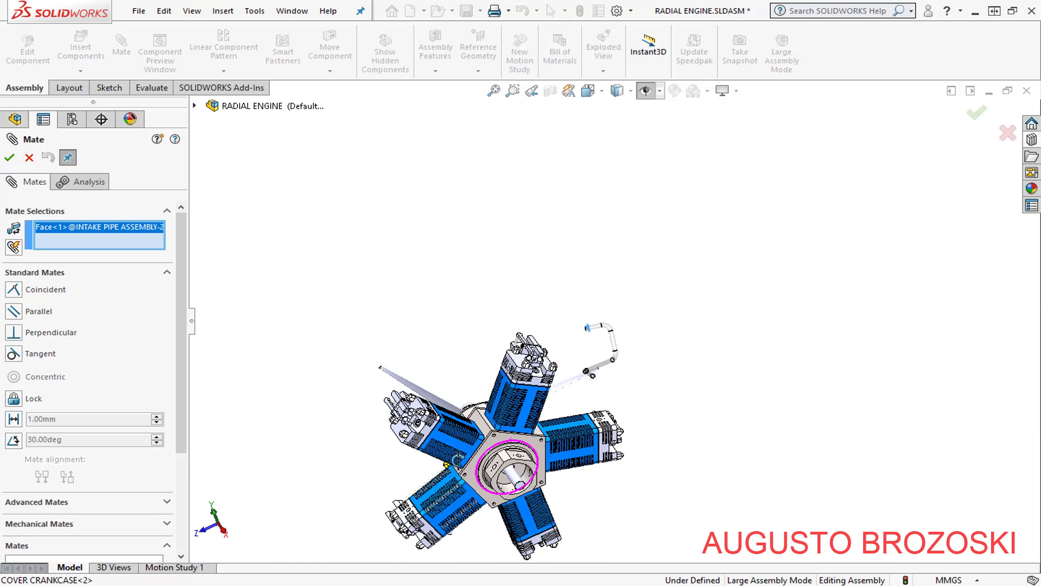
{"action": "scroll", "coordinate": [445, 424], "scroll_direction": "down", "scroll_amount": 2}
{"action": "scroll", "coordinate": [467, 380], "scroll_direction": "down", "scroll_amount": 2}
{"action": "scroll", "coordinate": [483, 347], "scroll_direction": "down", "scroll_amount": 2}
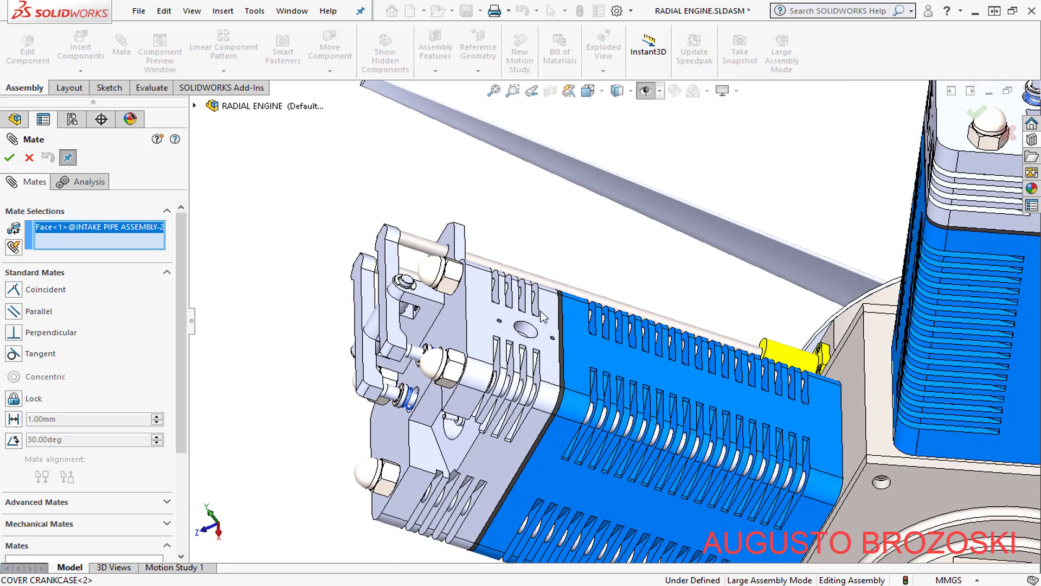
{"action": "scroll", "coordinate": [496, 317], "scroll_direction": "down", "scroll_amount": 2}
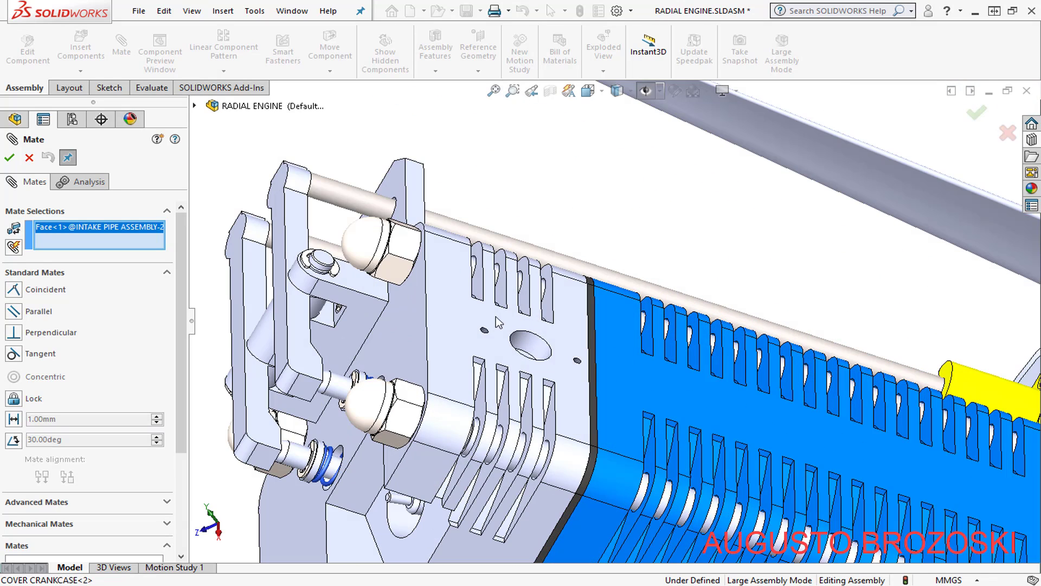
{"action": "left_click", "coordinate": [457, 315]}
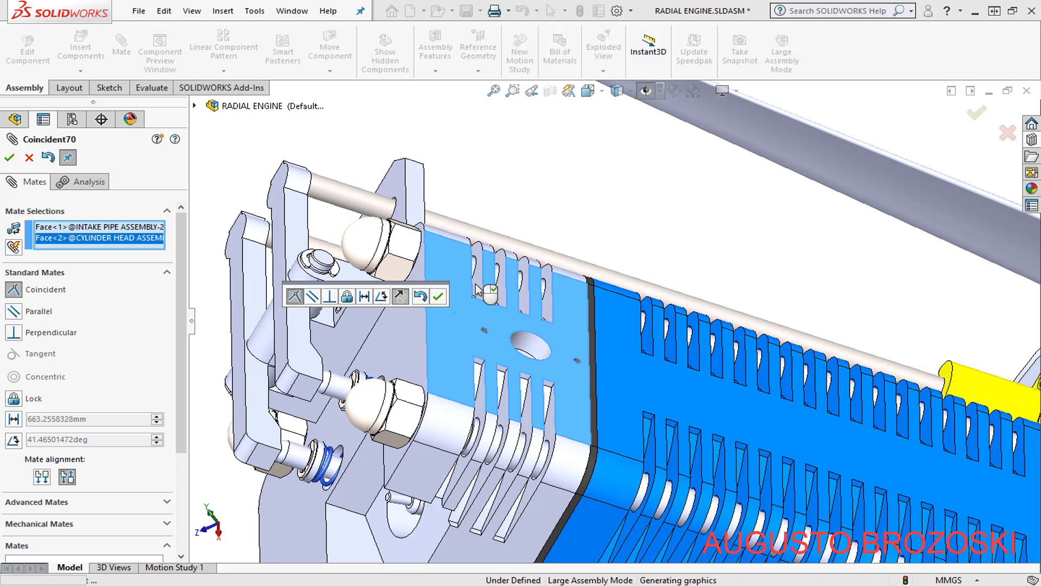
{"action": "left_click", "coordinate": [438, 296]}
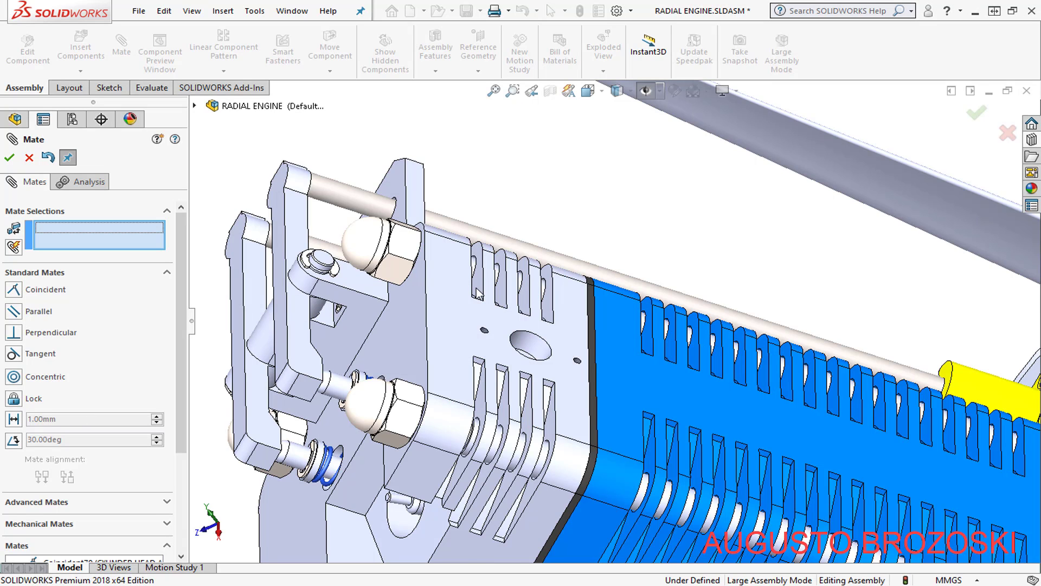
{"action": "scroll", "coordinate": [477, 292], "scroll_direction": "up", "scroll_amount": 3}
Make the pipe's round flange face concentric with the cylinder head's intake hole
{"action": "scroll", "coordinate": [477, 293], "scroll_direction": "up", "scroll_amount": 2}
{"action": "scroll", "coordinate": [716, 478], "scroll_direction": "down", "scroll_amount": 1}
{"action": "scroll", "coordinate": [697, 395], "scroll_direction": "down", "scroll_amount": 2}
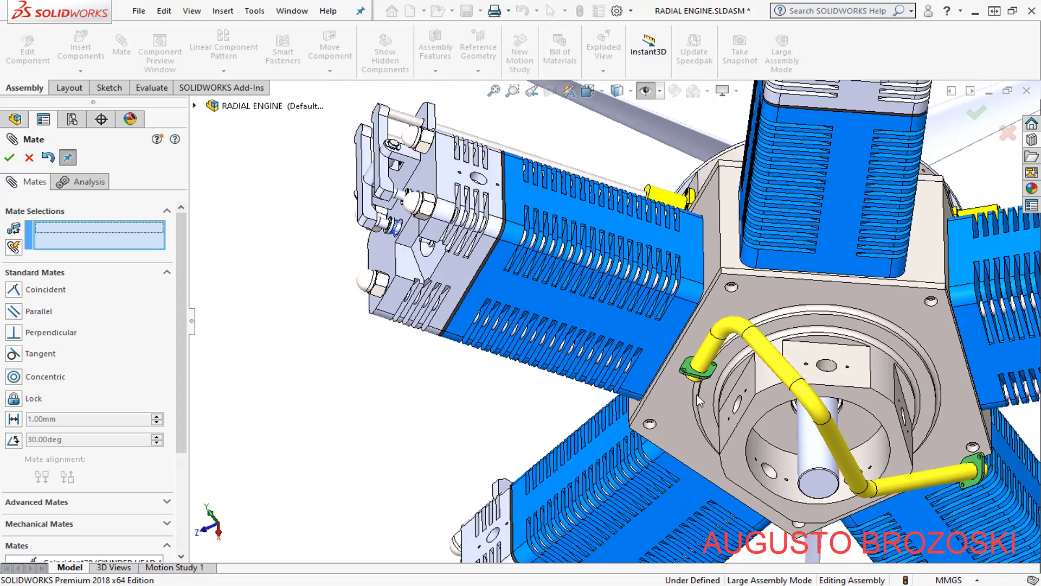
{"action": "scroll", "coordinate": [697, 395], "scroll_direction": "down", "scroll_amount": 1}
{"action": "scroll", "coordinate": [689, 379], "scroll_direction": "down", "scroll_amount": 3}
{"action": "scroll", "coordinate": [678, 356], "scroll_direction": "down", "scroll_amount": 1}
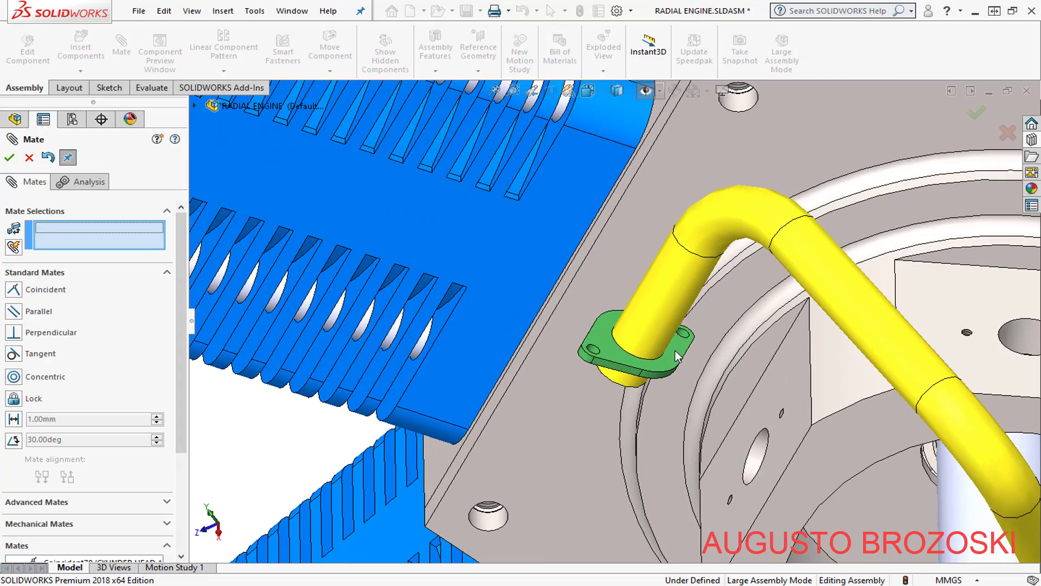
{"action": "left_click", "coordinate": [666, 300]}
{"action": "scroll", "coordinate": [634, 365], "scroll_direction": "up", "scroll_amount": 2}
{"action": "scroll", "coordinate": [635, 367], "scroll_direction": "up", "scroll_amount": 2}
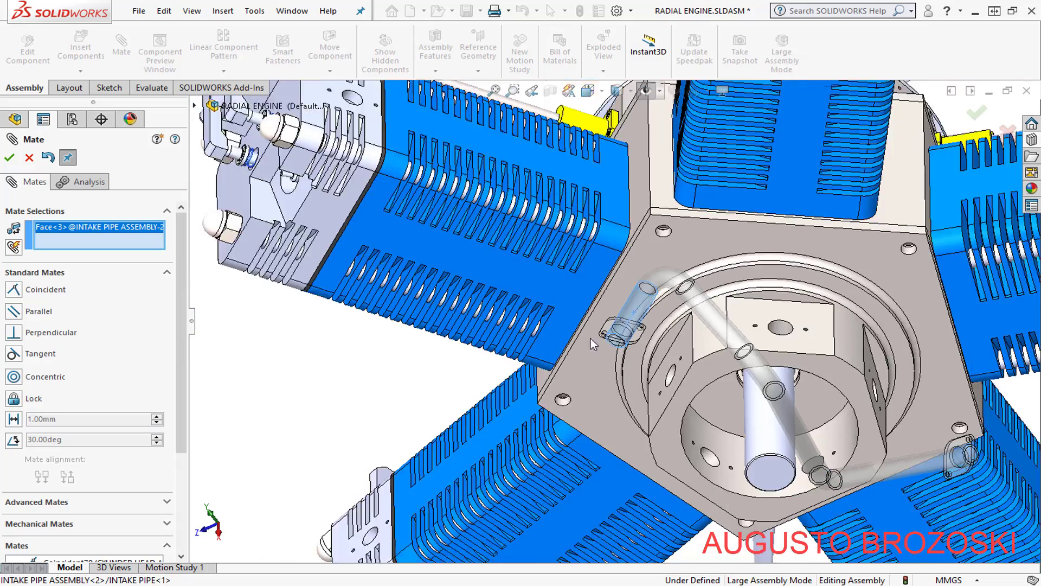
{"action": "scroll", "coordinate": [635, 368], "scroll_direction": "up", "scroll_amount": 2}
{"action": "scroll", "coordinate": [564, 256], "scroll_direction": "down", "scroll_amount": 3}
{"action": "scroll", "coordinate": [564, 256], "scroll_direction": "down", "scroll_amount": 3}
{"action": "scroll", "coordinate": [564, 257], "scroll_direction": "down", "scroll_amount": 2}
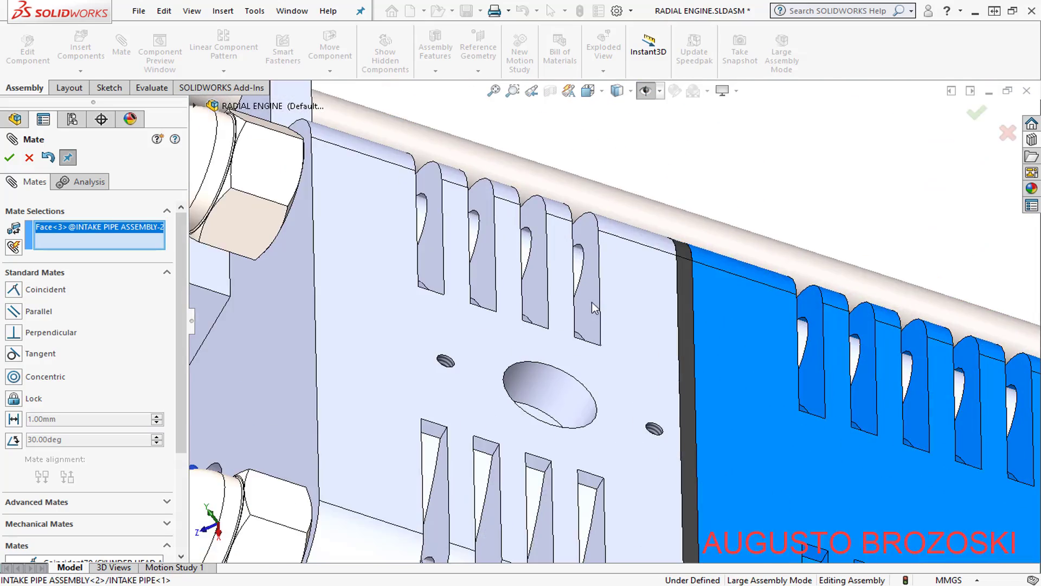
{"action": "left_click", "coordinate": [551, 380]}
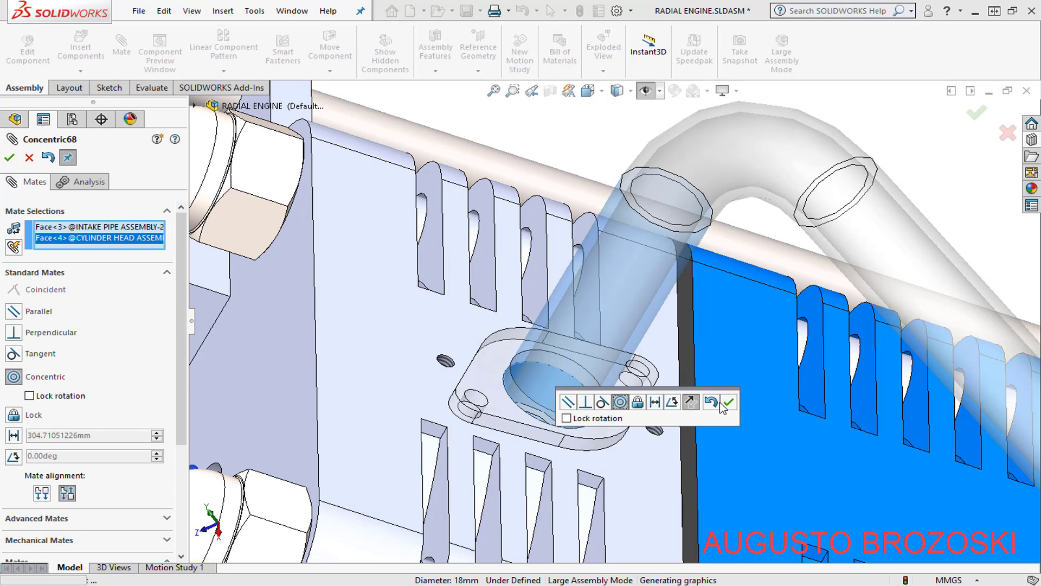
{"action": "key", "text": "Return"}
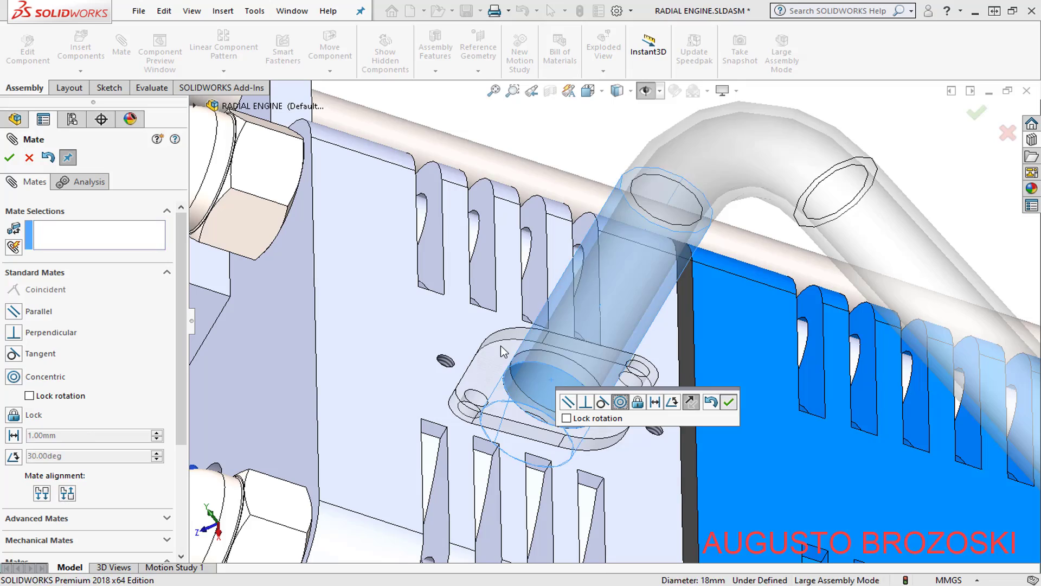
Make a flange bolt hole concentric with the matching cylinder head hole
{"action": "middle_click_drag", "start_coordinate": [496, 346], "coordinate": [465, 323]}
{"action": "scroll", "coordinate": [465, 323], "scroll_direction": "up", "scroll_amount": 2}
{"action": "scroll", "coordinate": [487, 323], "scroll_direction": "up", "scroll_amount": 2}
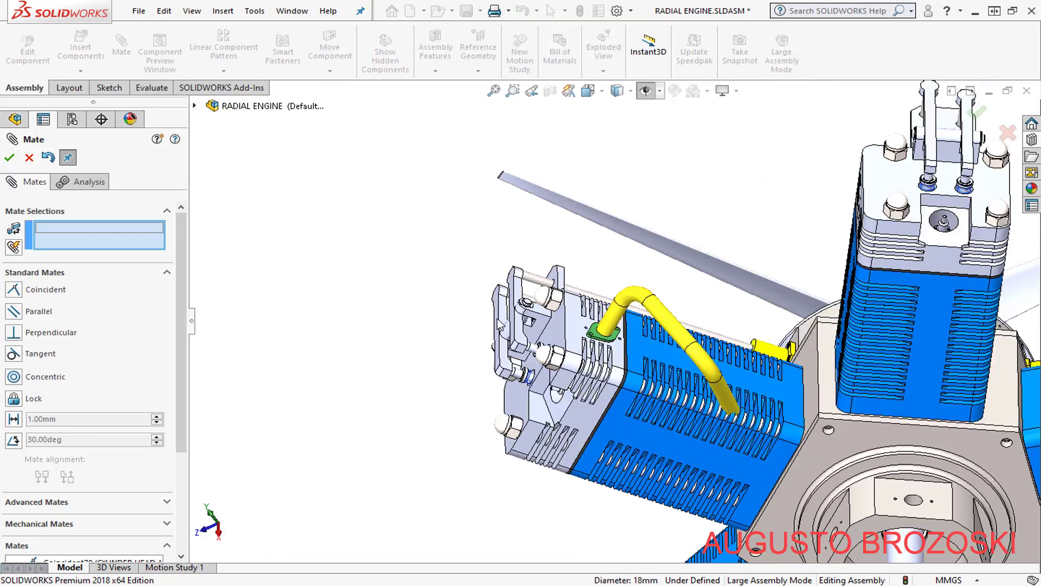
{"action": "scroll", "coordinate": [499, 323], "scroll_direction": "up", "scroll_amount": 2}
{"action": "scroll", "coordinate": [524, 318], "scroll_direction": "down", "scroll_amount": 2}
{"action": "scroll", "coordinate": [578, 336], "scroll_direction": "down", "scroll_amount": 2}
{"action": "scroll", "coordinate": [578, 336], "scroll_direction": "down", "scroll_amount": 1}
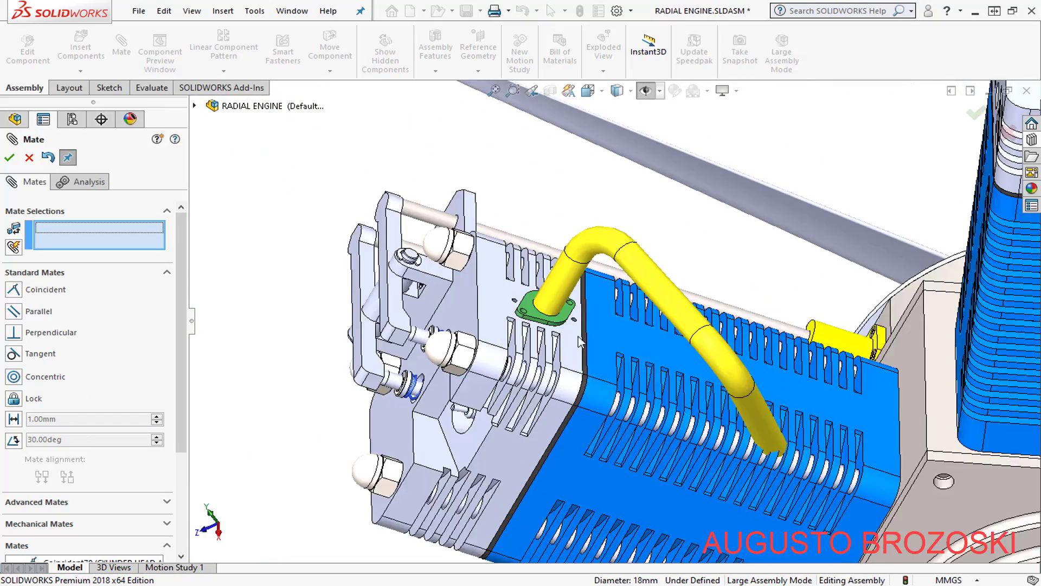
{"action": "scroll", "coordinate": [542, 315], "scroll_direction": "down", "scroll_amount": 3}
{"action": "scroll", "coordinate": [518, 304], "scroll_direction": "down", "scroll_amount": 3}
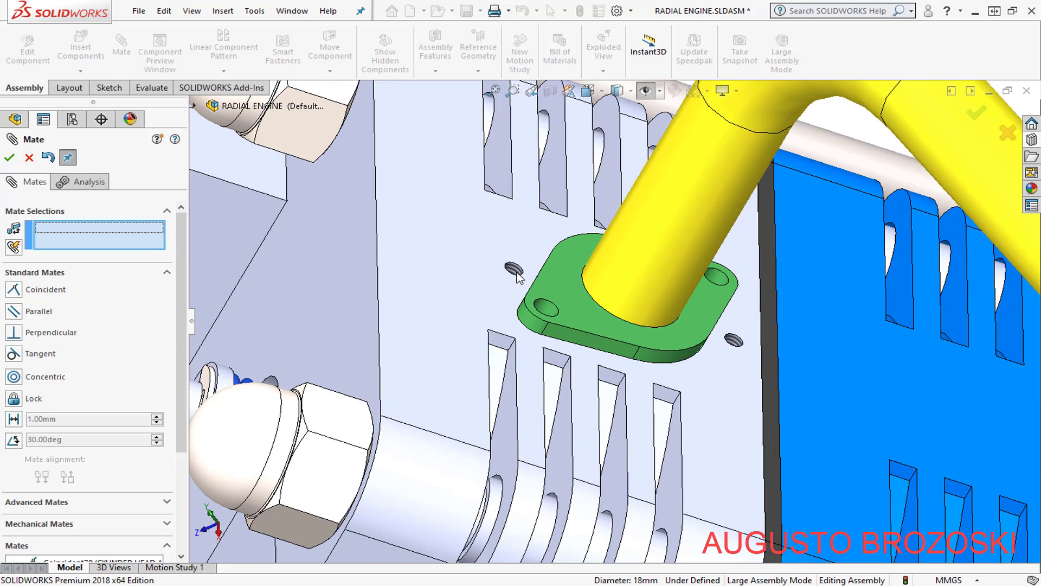
{"action": "scroll", "coordinate": [540, 293], "scroll_direction": "down", "scroll_amount": 2}
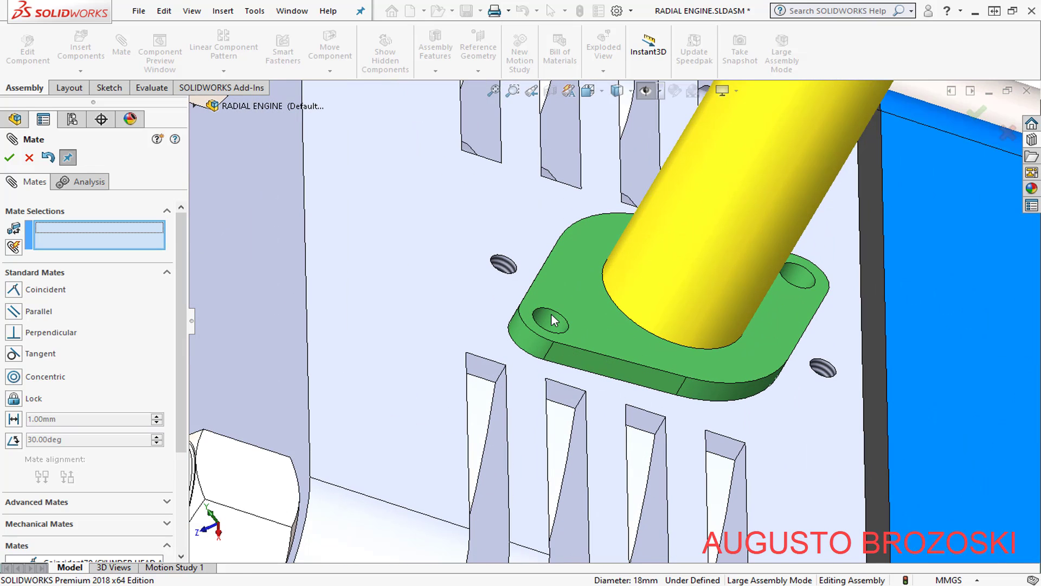
{"action": "left_click", "coordinate": [550, 315]}
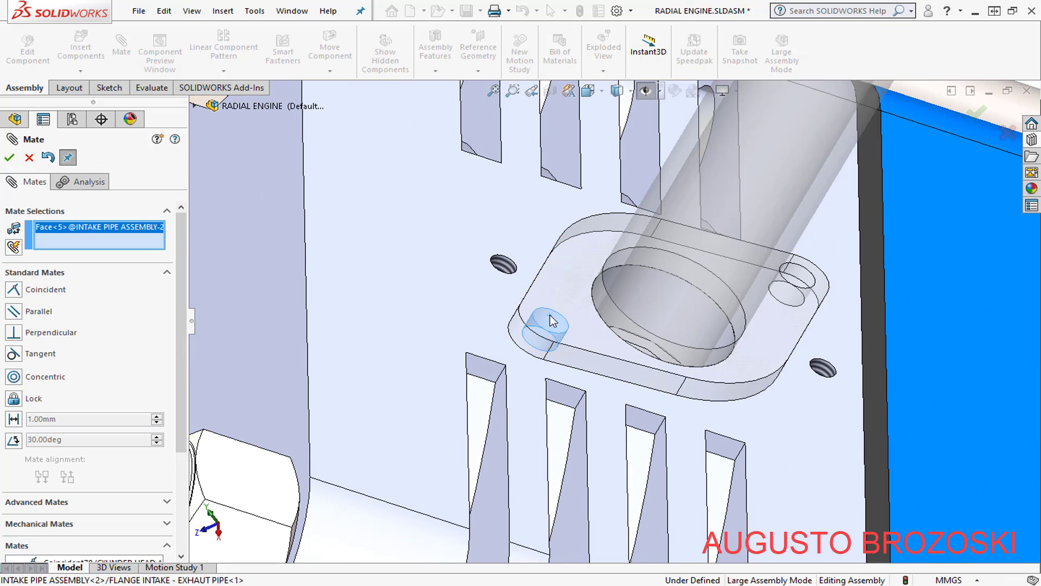
{"action": "left_click", "coordinate": [504, 266]}
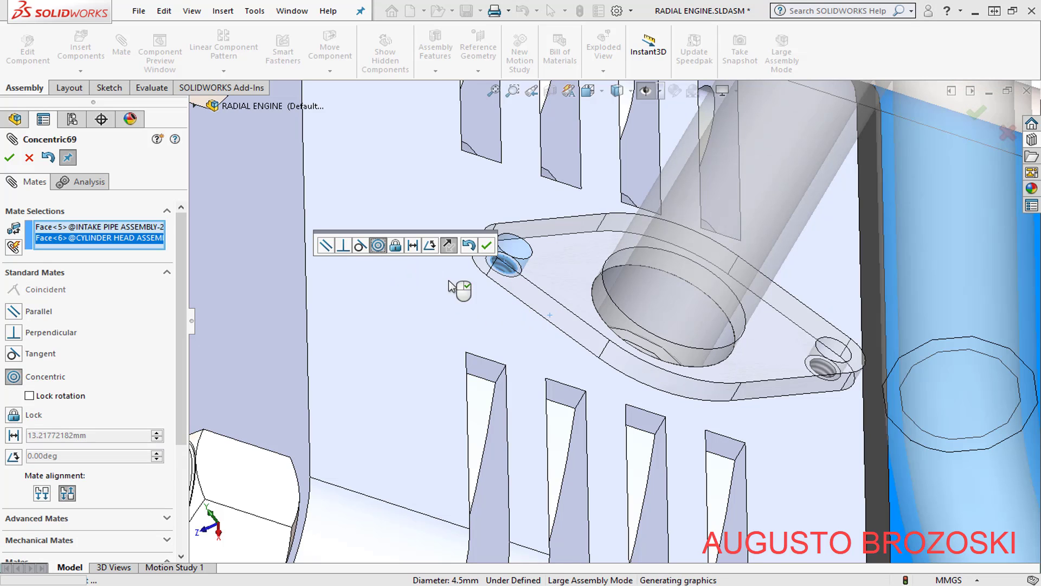
{"action": "scroll", "coordinate": [633, 303], "scroll_direction": "up", "scroll_amount": 3}
{"action": "scroll", "coordinate": [633, 302], "scroll_direction": "up", "scroll_amount": 3}
{"action": "scroll", "coordinate": [640, 326], "scroll_direction": "up", "scroll_amount": 3}
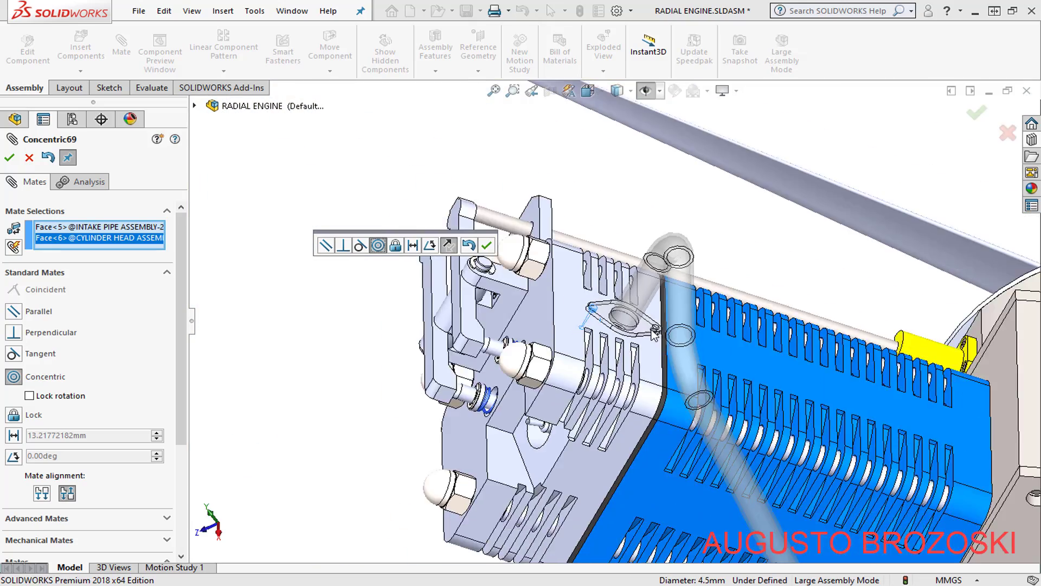
{"action": "scroll", "coordinate": [648, 347], "scroll_direction": "up", "scroll_amount": 2}
{"action": "scroll", "coordinate": [650, 351], "scroll_direction": "up", "scroll_amount": 2}
{"action": "scroll", "coordinate": [667, 380], "scroll_direction": "down", "scroll_amount": 3}
{"action": "scroll", "coordinate": [675, 402], "scroll_direction": "down", "scroll_amount": 3}
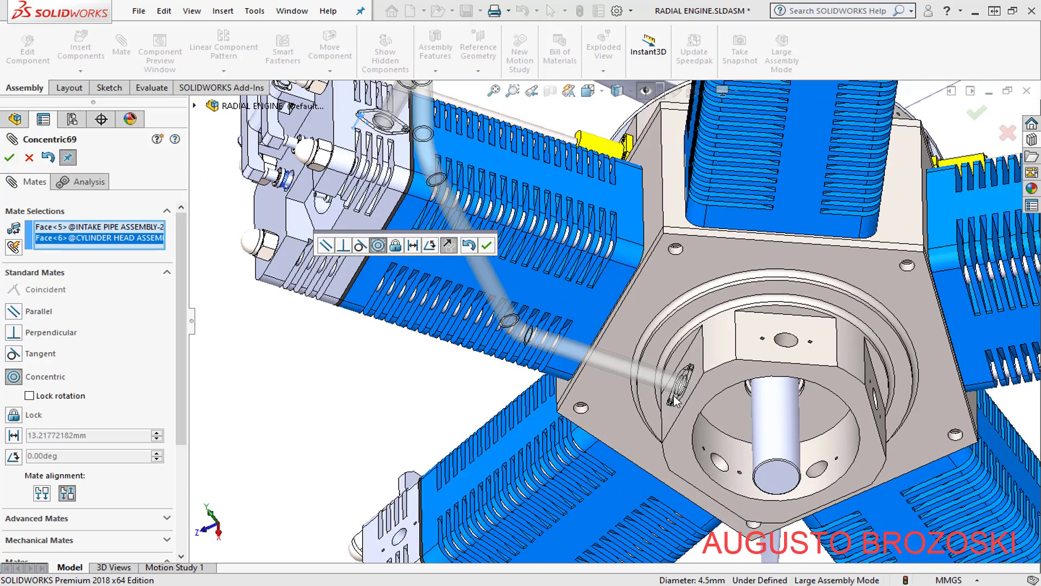
{"action": "left_click", "coordinate": [488, 248]}
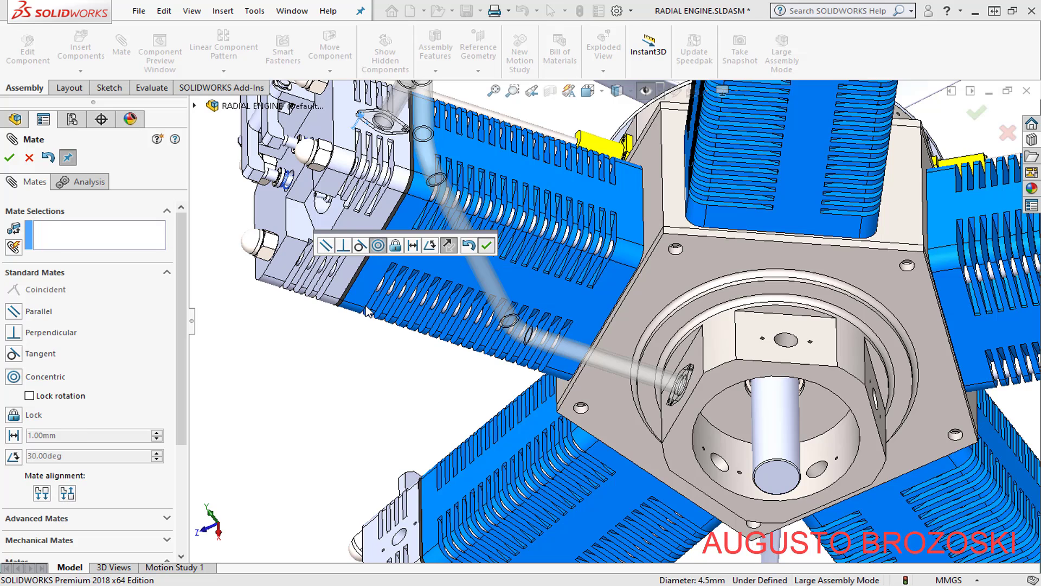
Close Mate, switch to Isometric view, and save the assembly
{"action": "left_click", "coordinate": [10, 157]}
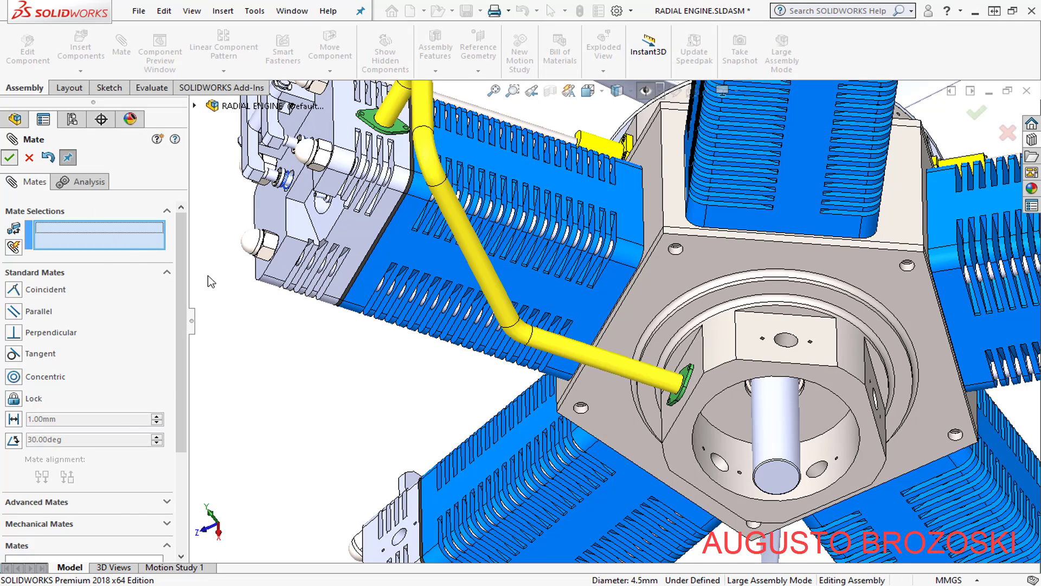
{"action": "left_click", "coordinate": [588, 91]}
{"action": "left_click", "coordinate": [669, 130]}
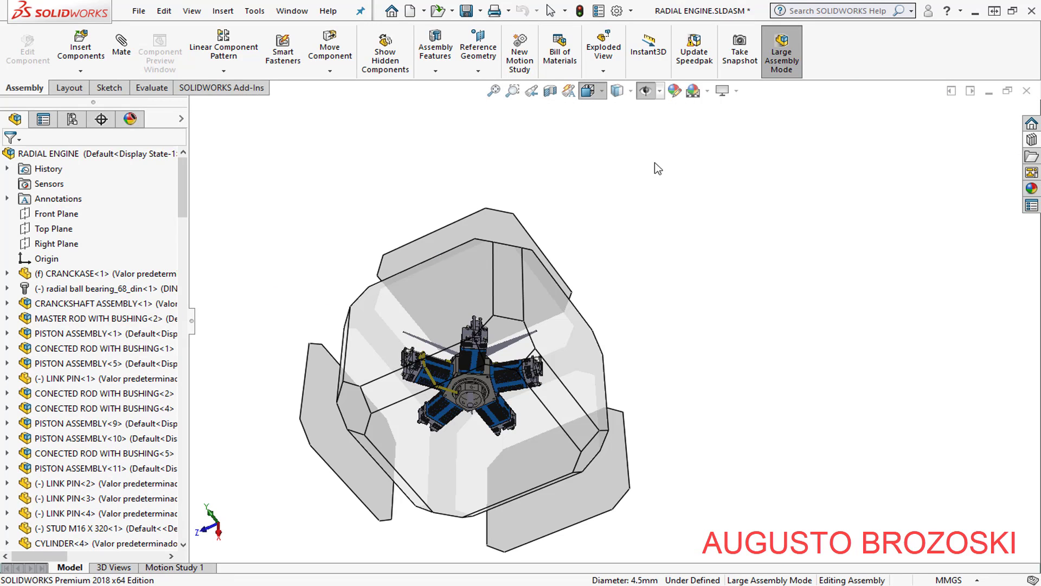
{"action": "left_click", "coordinate": [466, 11]}
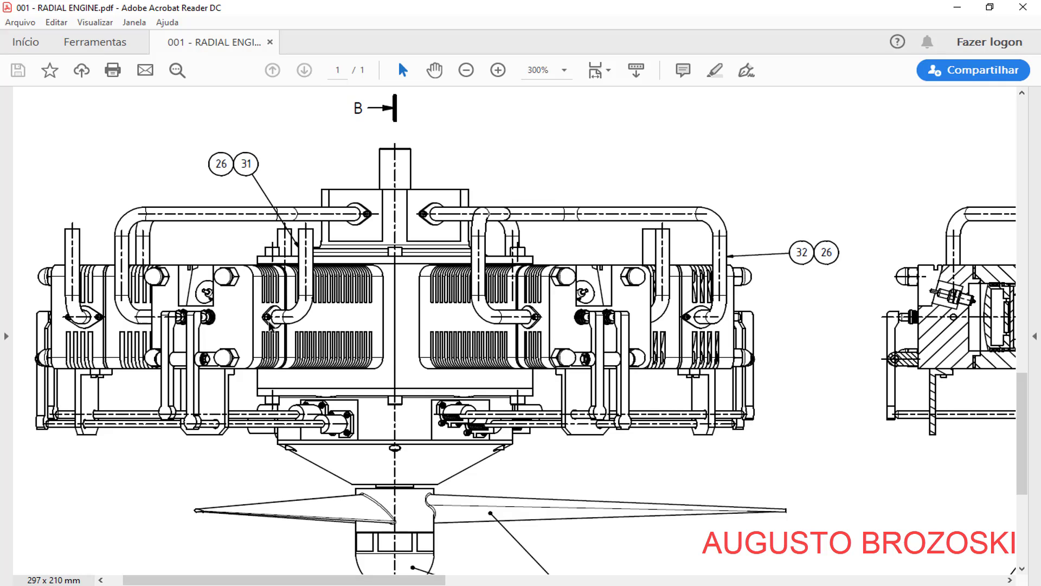
Minimize the radial engine PDF drawing to return to SOLIDWORKS
{"action": "left_click", "coordinate": [957, 7]}
Insert EXHAUT PIPE.SLDASM and place it beside the upper-left cylinder
{"action": "left_click", "coordinate": [83, 47]}
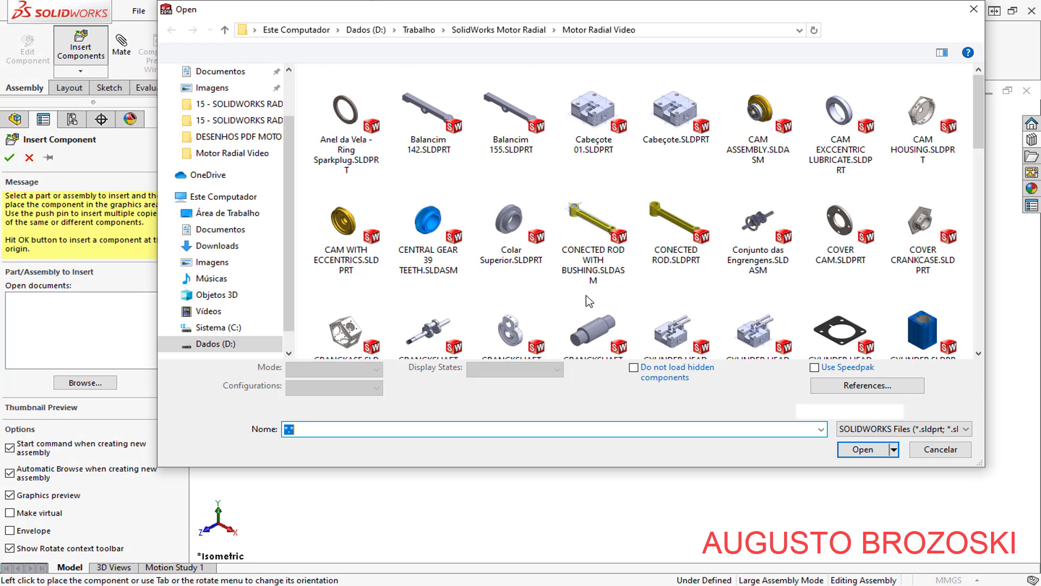
{"action": "scroll", "coordinate": [983, 337], "scroll_direction": "down", "scroll_amount": 3}
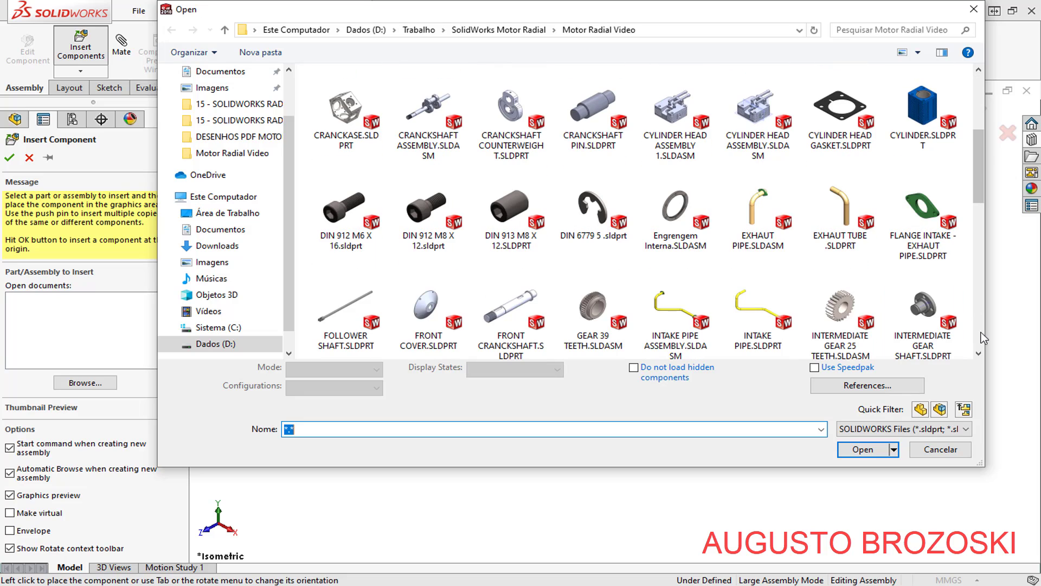
{"action": "left_click", "coordinate": [773, 228]}
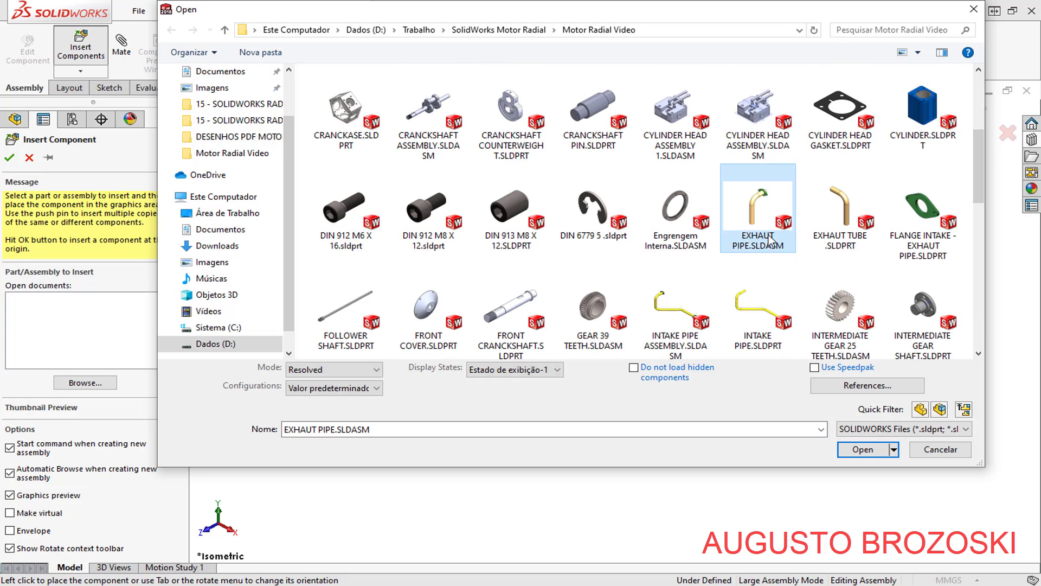
{"action": "left_click", "coordinate": [862, 450]}
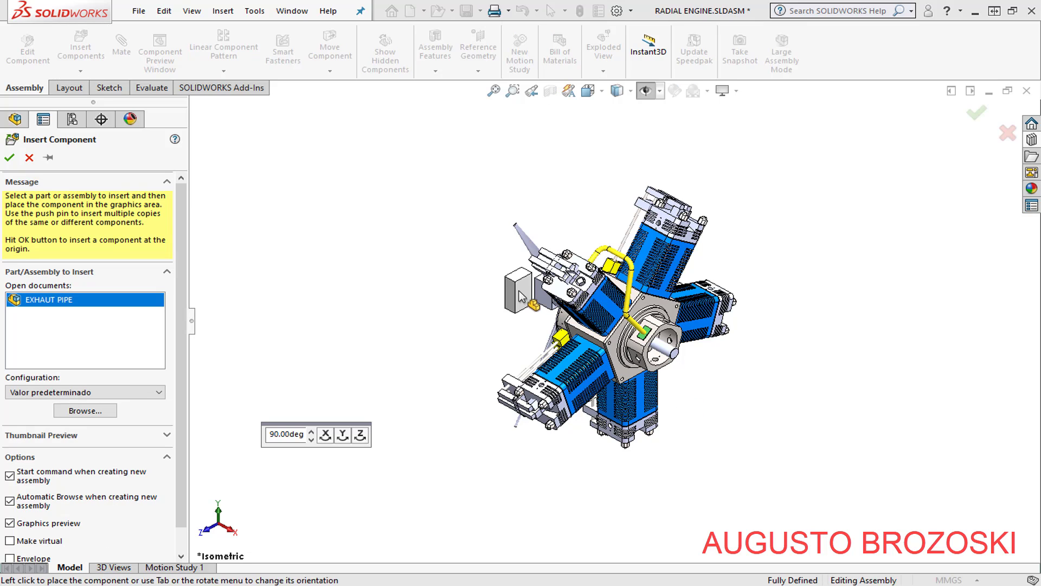
{"action": "left_click", "coordinate": [519, 295]}
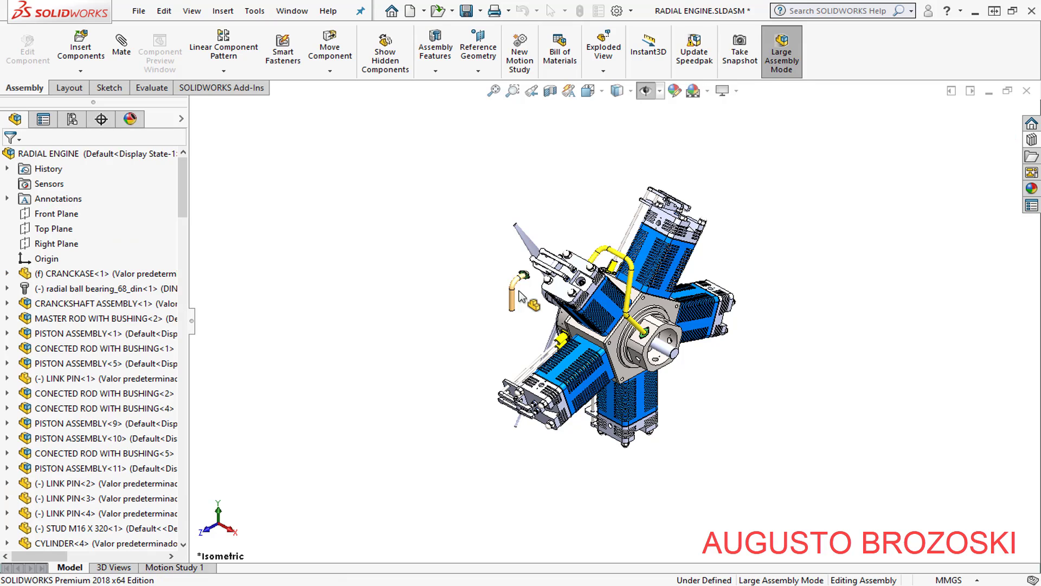
Mate the exhaust pipe flange's flat face coincident with the cylinder head face
{"action": "scroll", "coordinate": [510, 293], "scroll_direction": "down", "scroll_amount": 3}
{"action": "scroll", "coordinate": [564, 296], "scroll_direction": "down", "scroll_amount": 2}
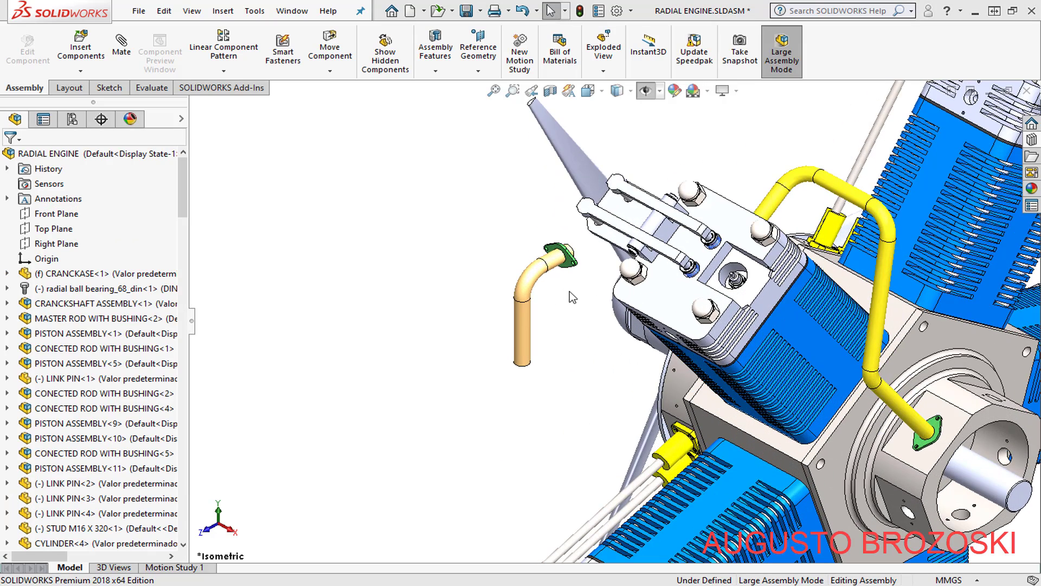
{"action": "scroll", "coordinate": [570, 299], "scroll_direction": "down", "scroll_amount": 1}
{"action": "scroll", "coordinate": [571, 300], "scroll_direction": "down", "scroll_amount": 1}
{"action": "middle_click_drag", "start_coordinate": [571, 299], "coordinate": [465, 248]}
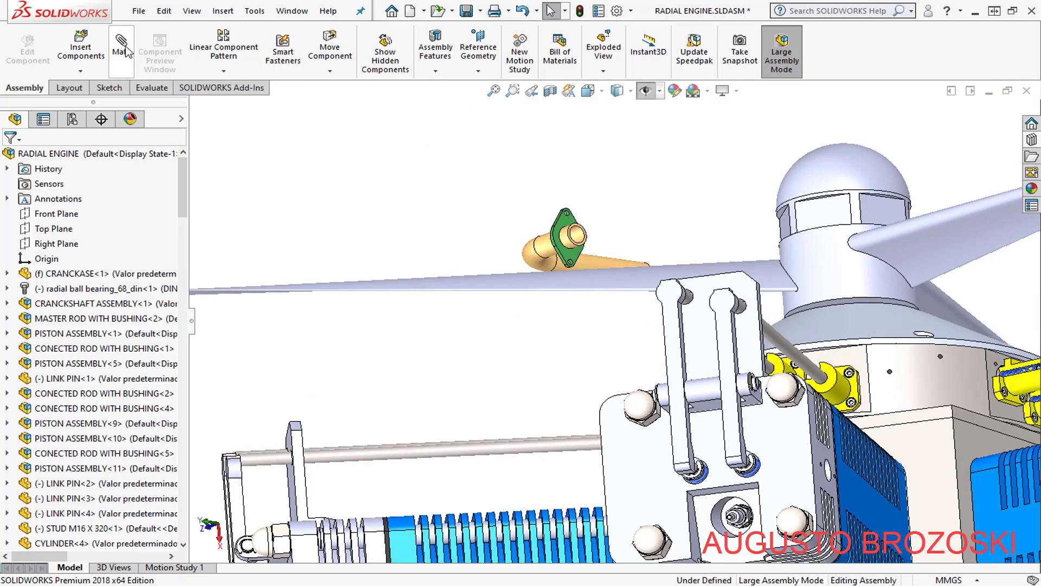
{"action": "left_click", "coordinate": [122, 48]}
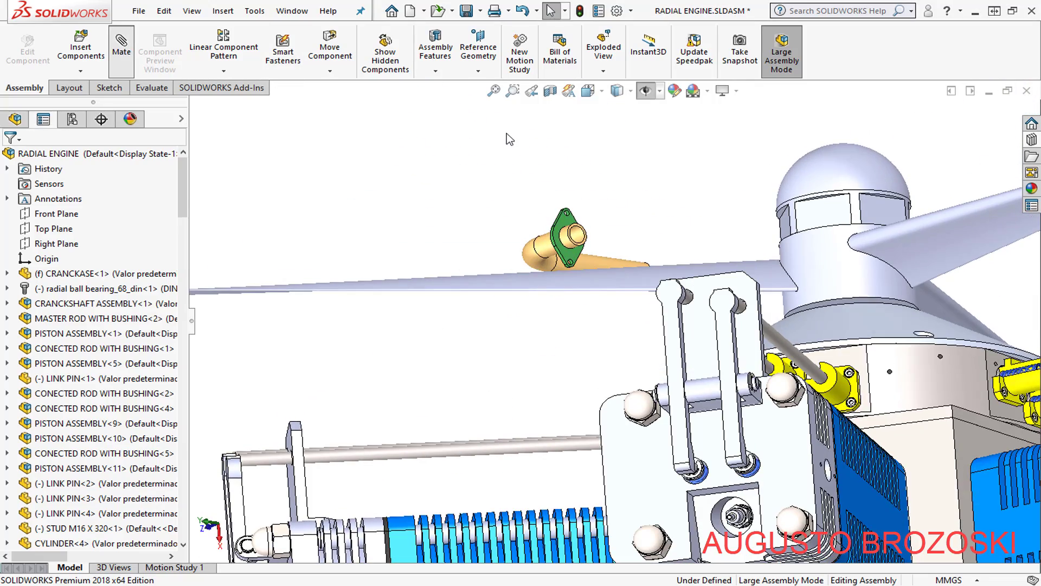
{"action": "scroll", "coordinate": [593, 220], "scroll_direction": "down", "scroll_amount": 2}
{"action": "scroll", "coordinate": [593, 219], "scroll_direction": "down", "scroll_amount": 1}
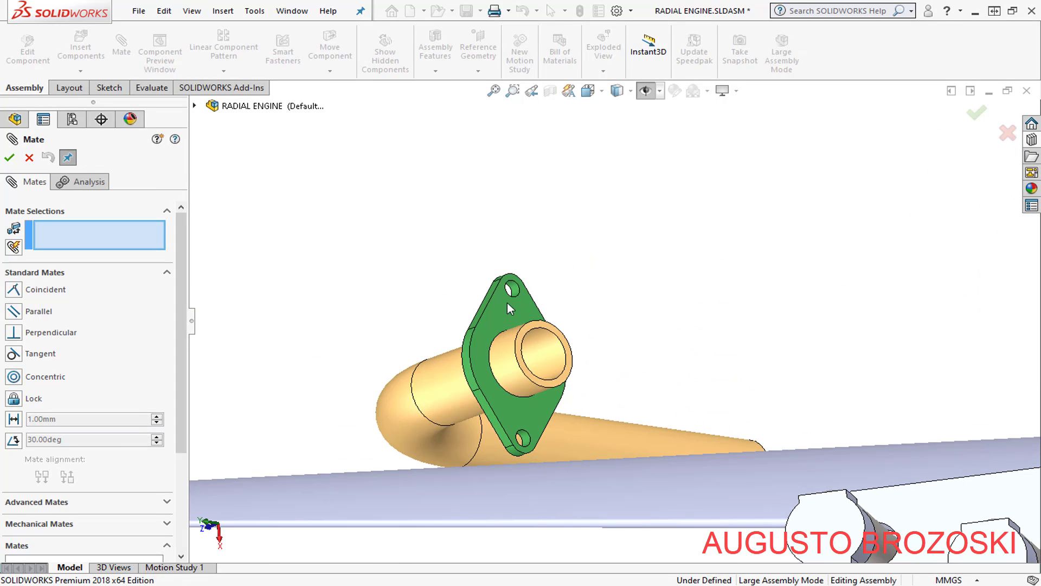
{"action": "left_click", "coordinate": [501, 313]}
{"action": "scroll", "coordinate": [474, 240], "scroll_direction": "up", "scroll_amount": 2}
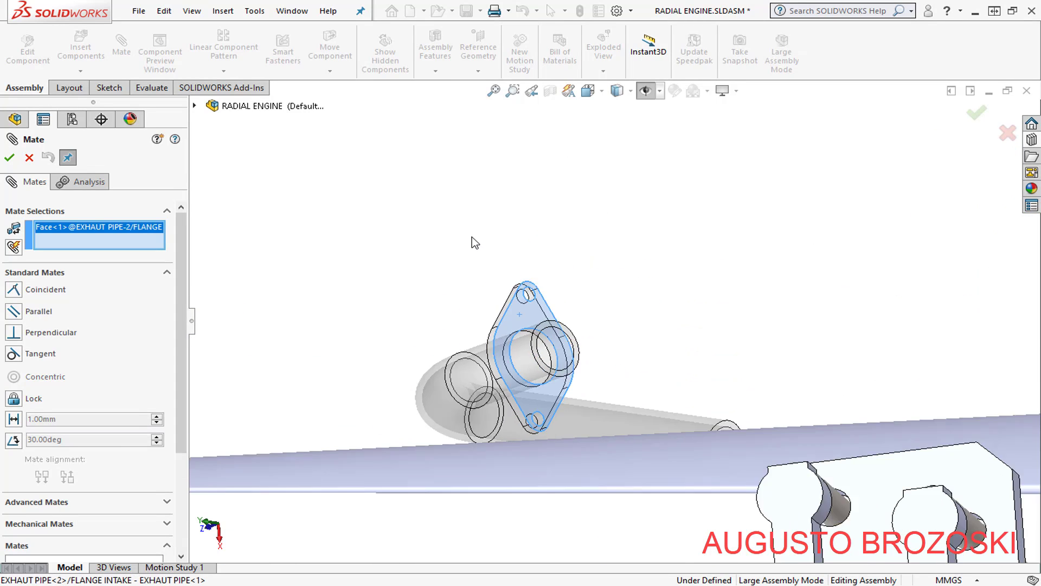
{"action": "scroll", "coordinate": [519, 261], "scroll_direction": "up", "scroll_amount": 2}
{"action": "scroll", "coordinate": [521, 255], "scroll_direction": "up", "scroll_amount": 2}
{"action": "scroll", "coordinate": [525, 237], "scroll_direction": "up", "scroll_amount": 2}
{"action": "scroll", "coordinate": [542, 282], "scroll_direction": "up", "scroll_amount": 2}
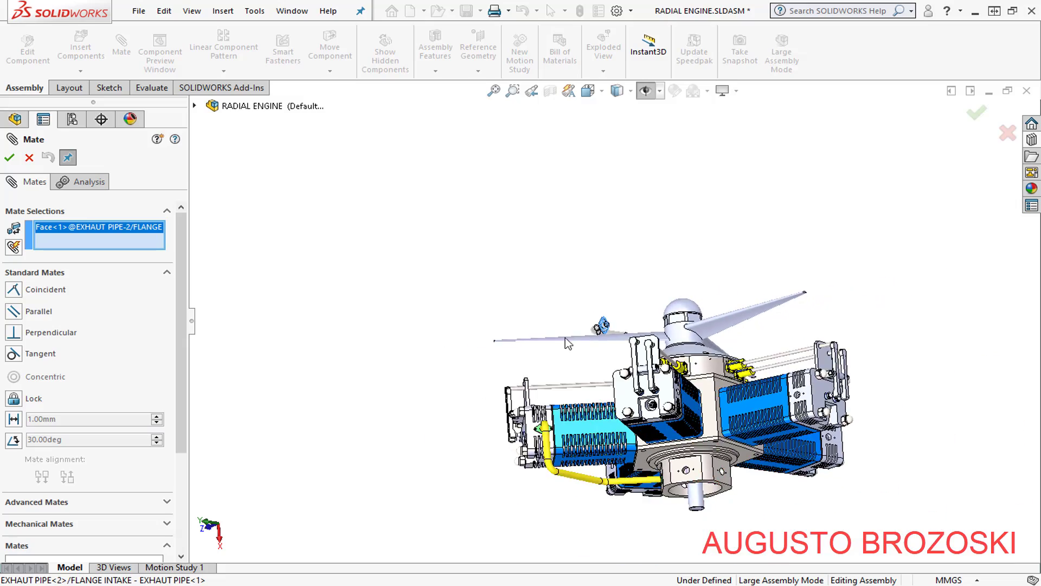
{"action": "middle_click_drag", "start_coordinate": [565, 337], "coordinate": [610, 318]}
{"action": "scroll", "coordinate": [610, 318], "scroll_direction": "down", "scroll_amount": 1}
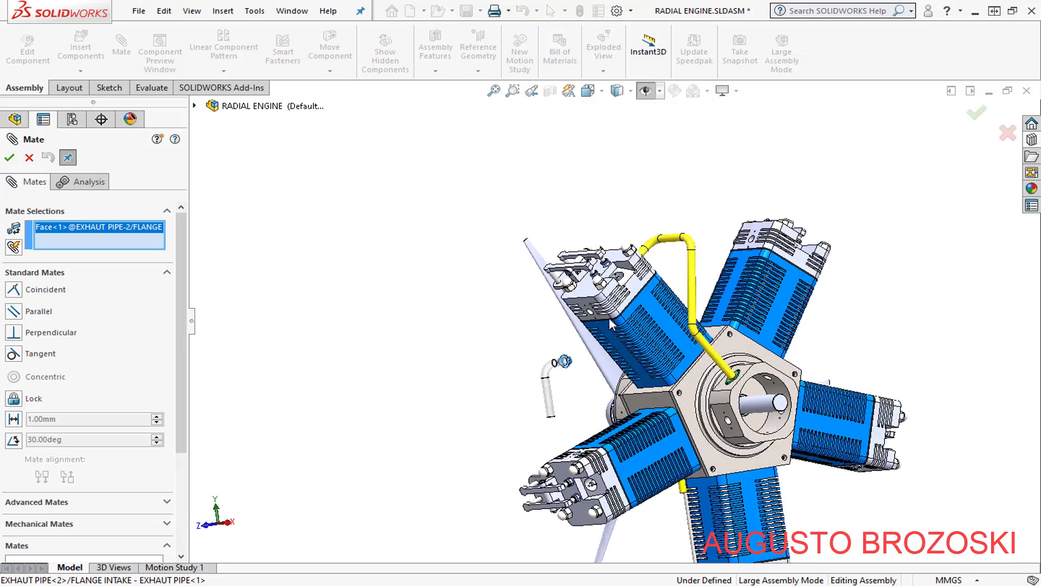
{"action": "scroll", "coordinate": [578, 300], "scroll_direction": "down", "scroll_amount": 4}
{"action": "scroll", "coordinate": [578, 300], "scroll_direction": "down", "scroll_amount": 4}
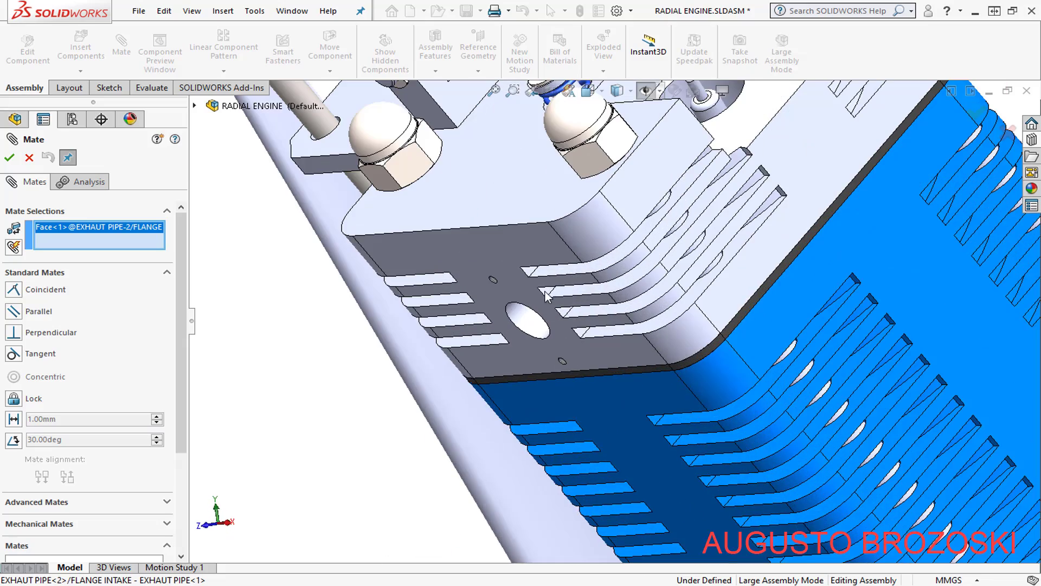
{"action": "left_click", "coordinate": [481, 249]}
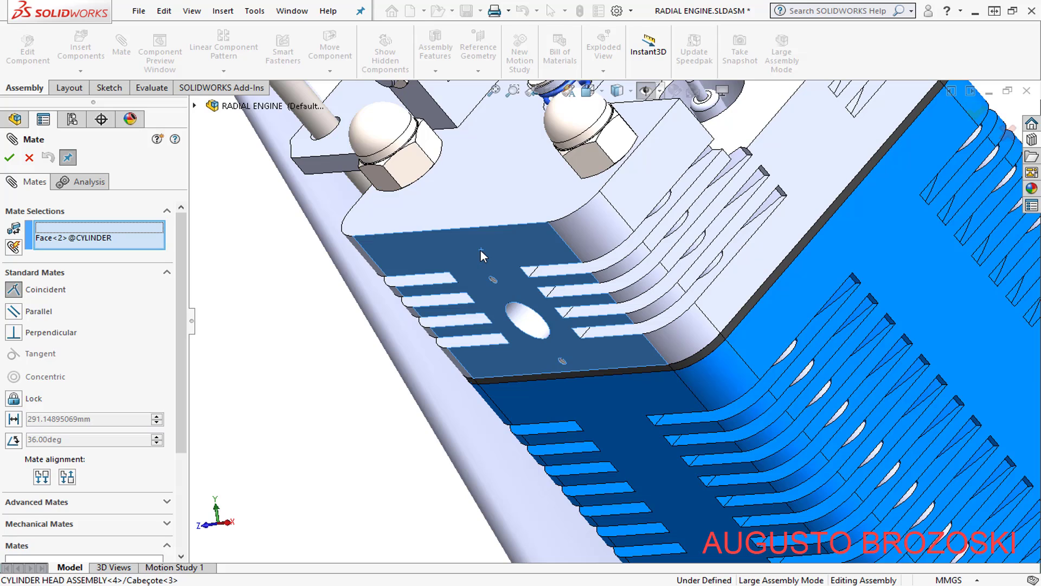
{"action": "right_click", "coordinate": [450, 281]}
Select the exhaust pipe bore and the cylinder head's exhaust hole for a concentric mate
{"action": "scroll", "coordinate": [444, 303], "scroll_direction": "up", "scroll_amount": 2}
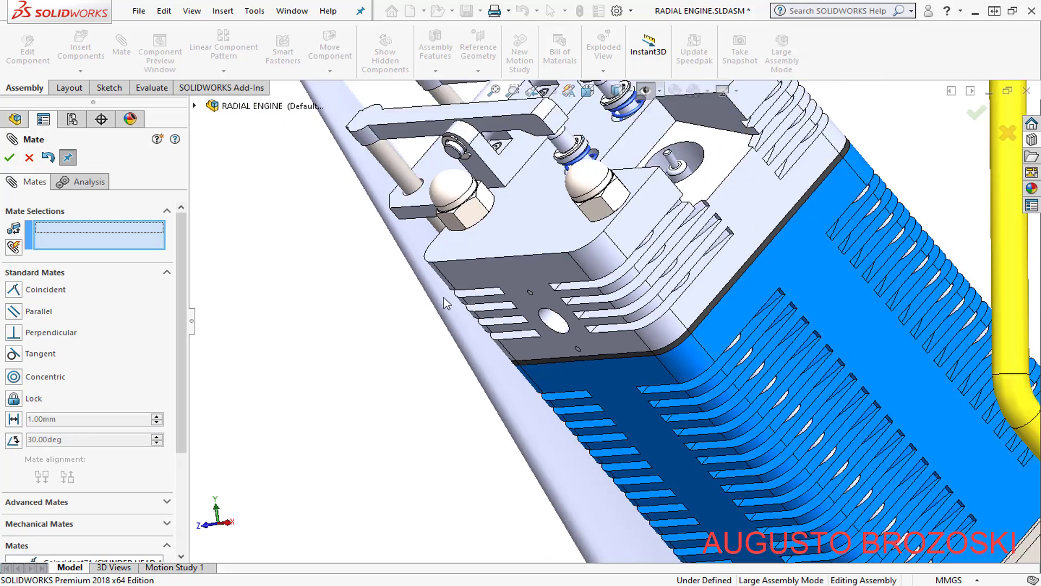
{"action": "scroll", "coordinate": [446, 301], "scroll_direction": "up", "scroll_amount": 3}
{"action": "scroll", "coordinate": [550, 464], "scroll_direction": "up", "scroll_amount": 1}
{"action": "scroll", "coordinate": [554, 450], "scroll_direction": "down", "scroll_amount": 2}
{"action": "scroll", "coordinate": [520, 434], "scroll_direction": "down", "scroll_amount": 2}
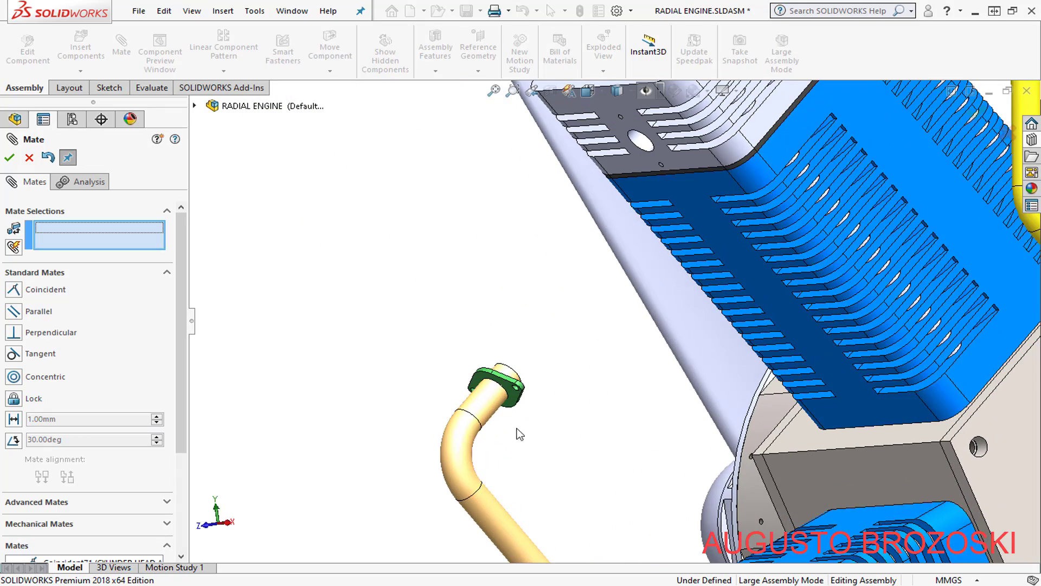
{"action": "left_click", "coordinate": [486, 402]}
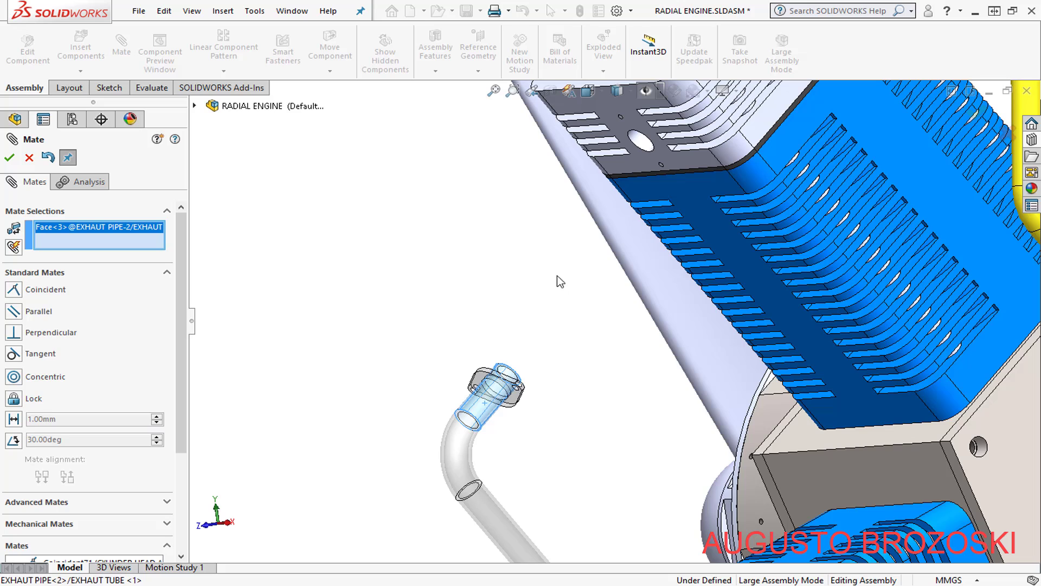
{"action": "left_click", "coordinate": [646, 145]}
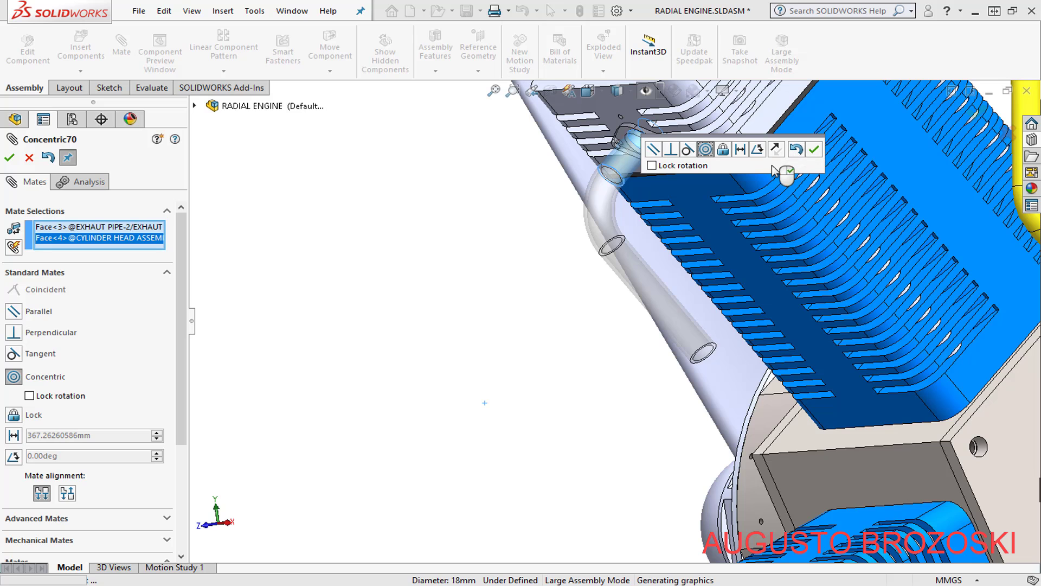
Accept the bore concentric mate, then make a flange bolt hole concentric with its cylinder-head hole
{"action": "right_click", "coordinate": [693, 162]}
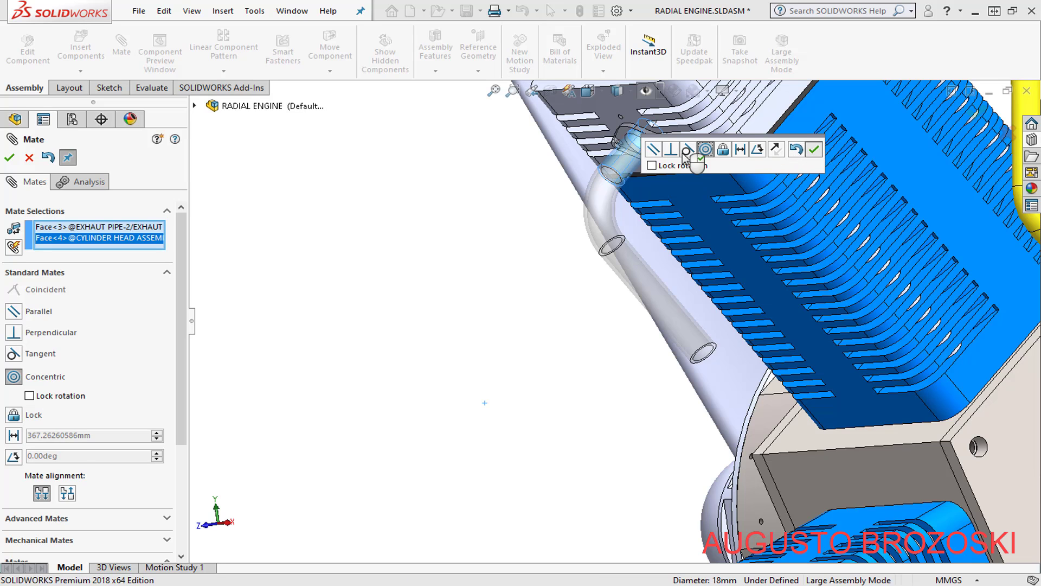
{"action": "scroll", "coordinate": [673, 128], "scroll_direction": "down", "scroll_amount": 3}
{"action": "scroll", "coordinate": [672, 127], "scroll_direction": "down", "scroll_amount": 2}
{"action": "scroll", "coordinate": [593, 186], "scroll_direction": "down", "scroll_amount": 2}
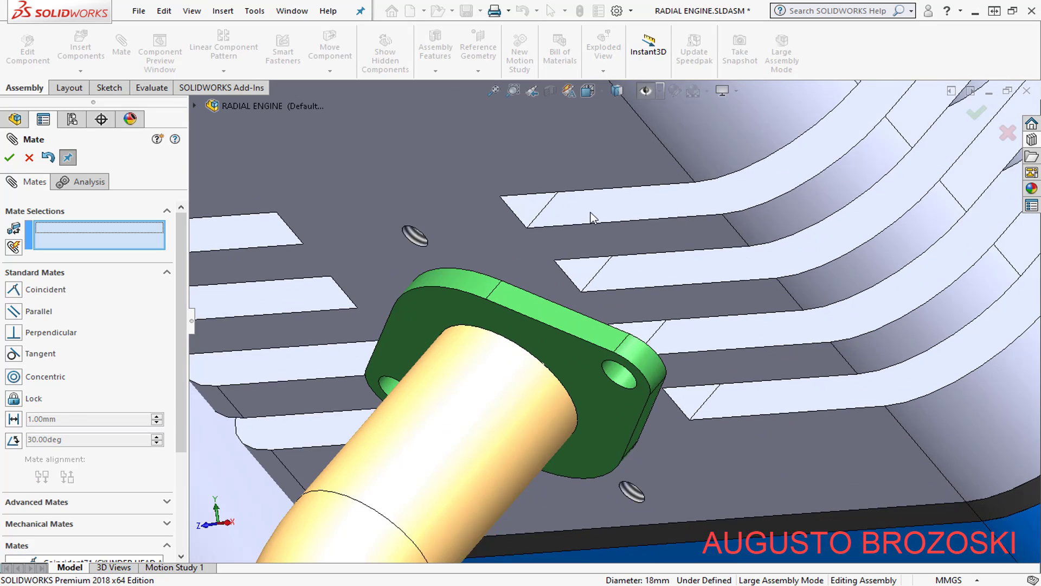
{"action": "scroll", "coordinate": [612, 274], "scroll_direction": "down", "scroll_amount": 2}
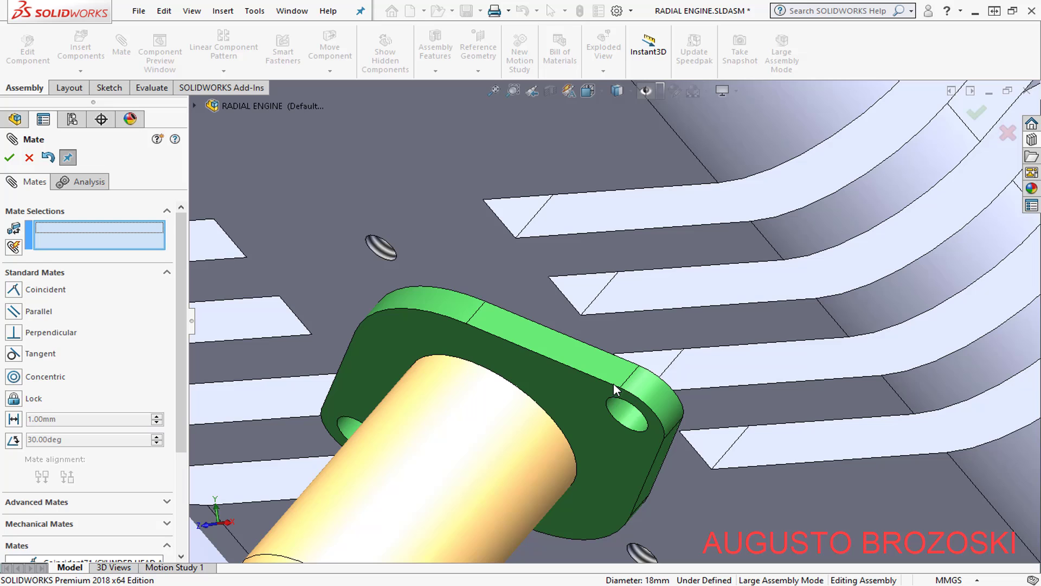
{"action": "left_click", "coordinate": [630, 422]}
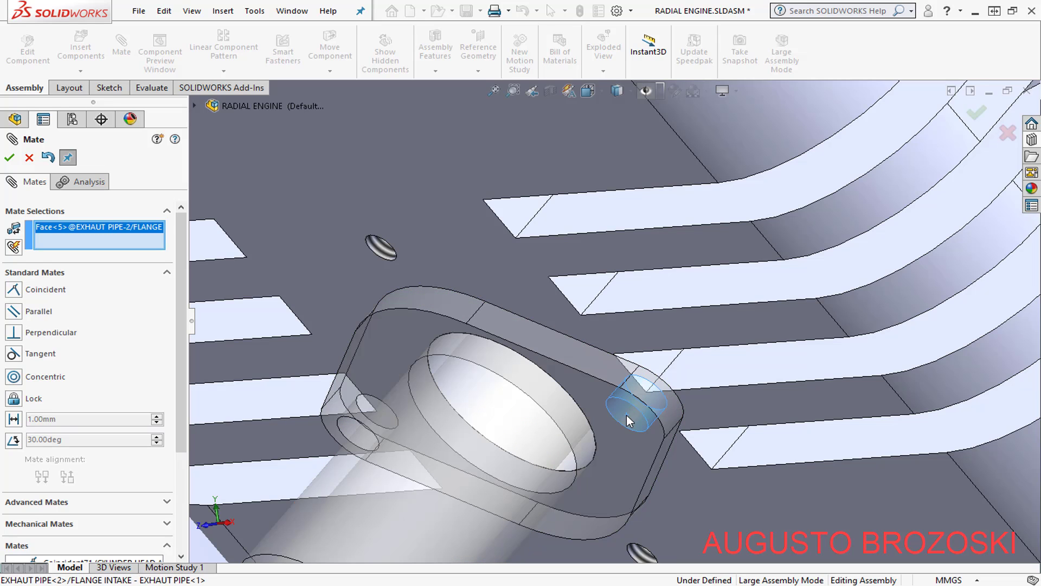
{"action": "left_click", "coordinate": [378, 248]}
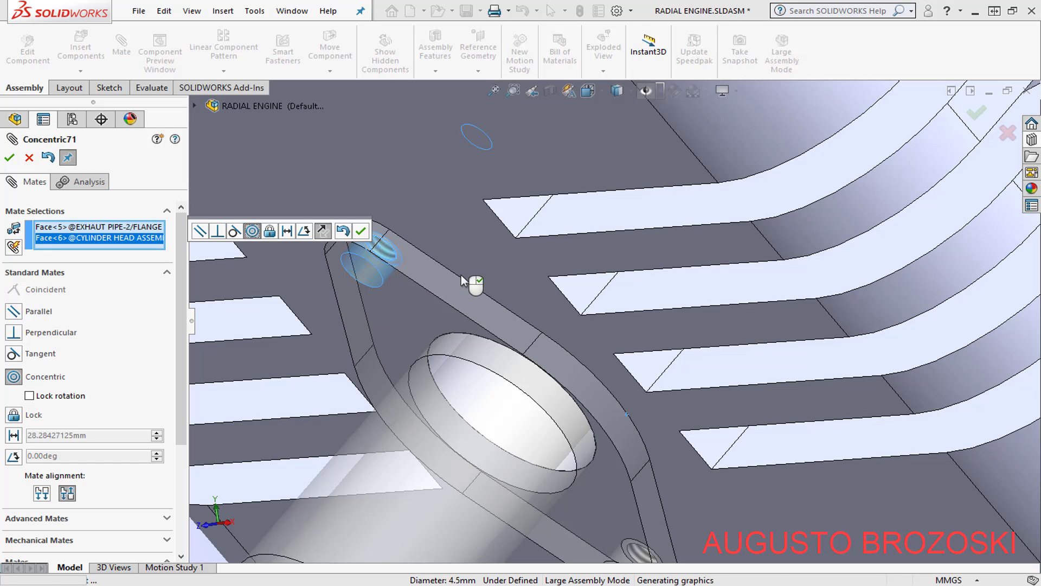
{"action": "scroll", "coordinate": [472, 271], "scroll_direction": "up", "scroll_amount": 3}
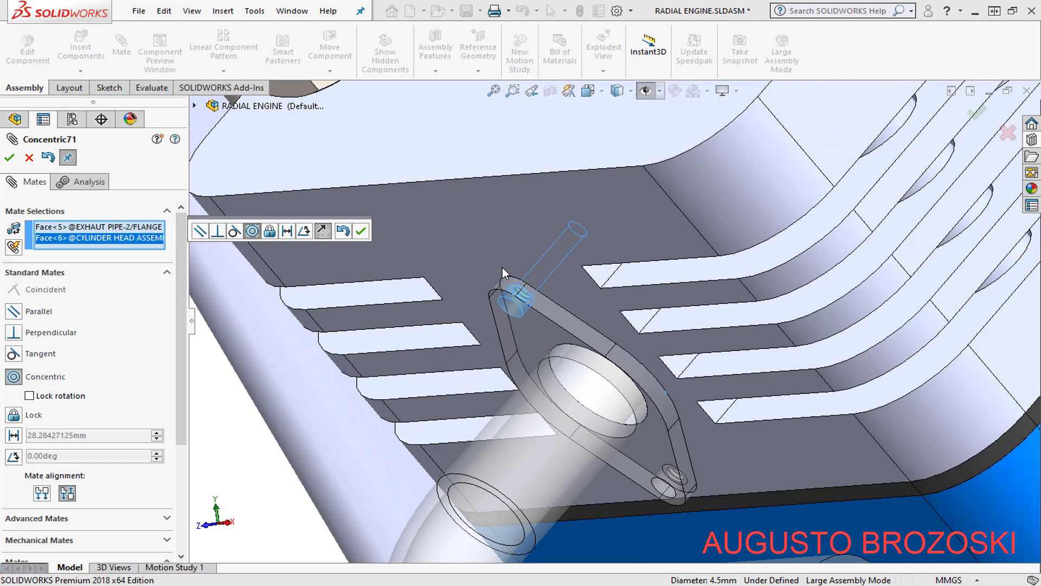
{"action": "scroll", "coordinate": [504, 269], "scroll_direction": "up", "scroll_amount": 5}
{"action": "scroll", "coordinate": [649, 372], "scroll_direction": "up", "scroll_amount": 2}
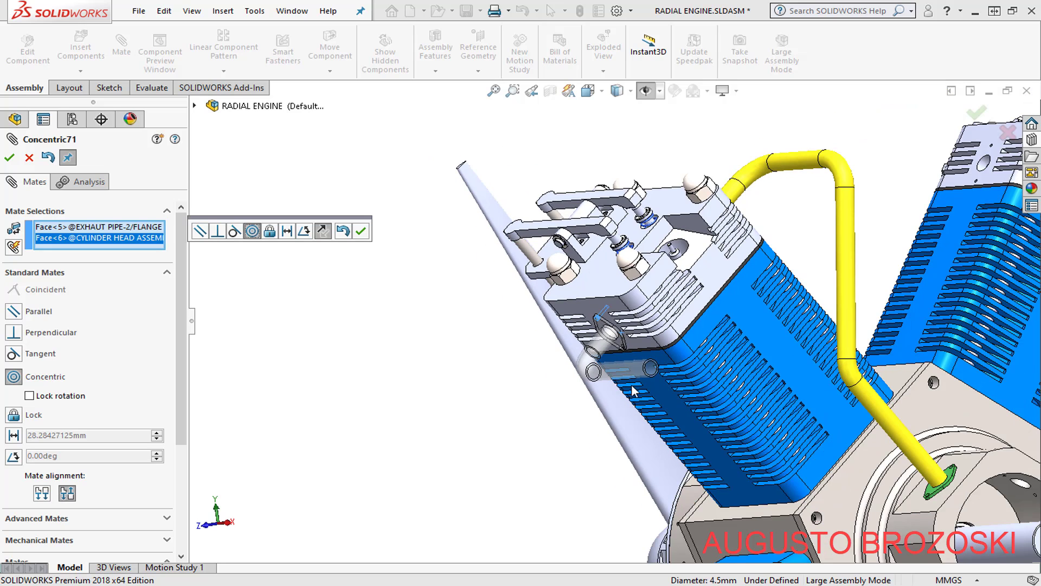
{"action": "left_click", "coordinate": [365, 234]}
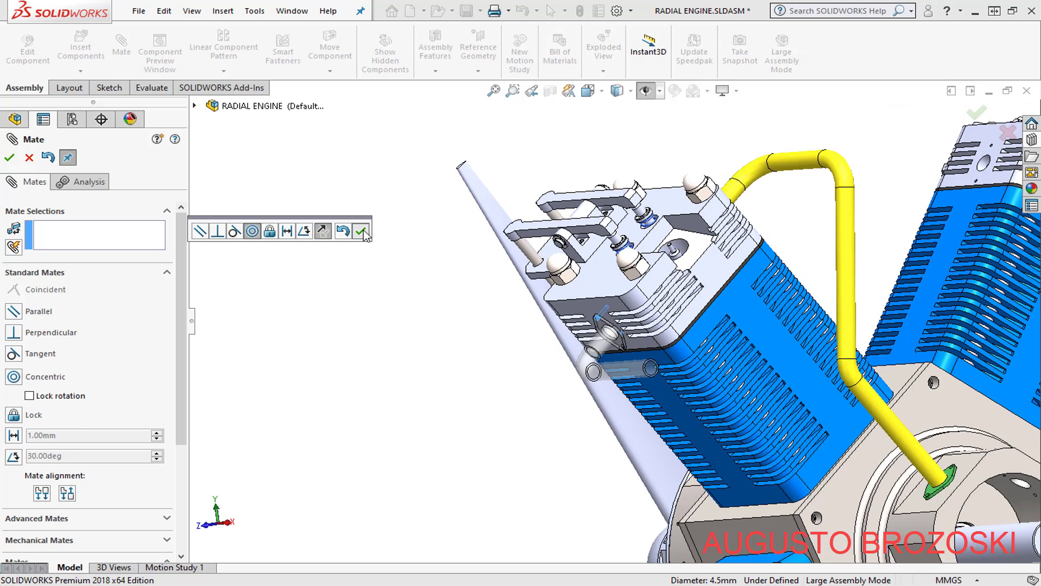
Finish mating, show the engine in Isometric view, and switch to the drawing PDF
{"action": "left_click", "coordinate": [10, 157]}
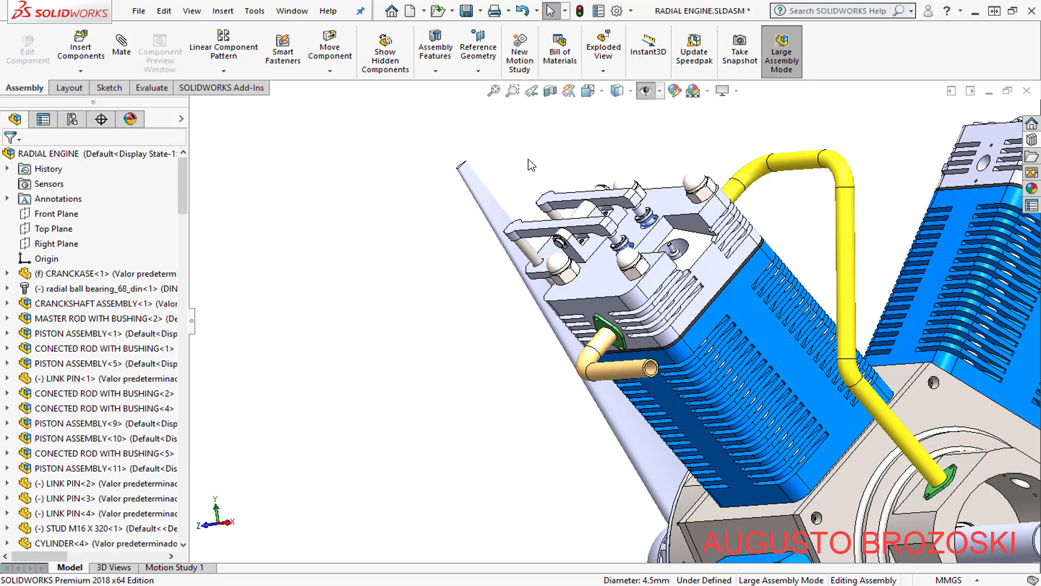
{"action": "left_click", "coordinate": [604, 93]}
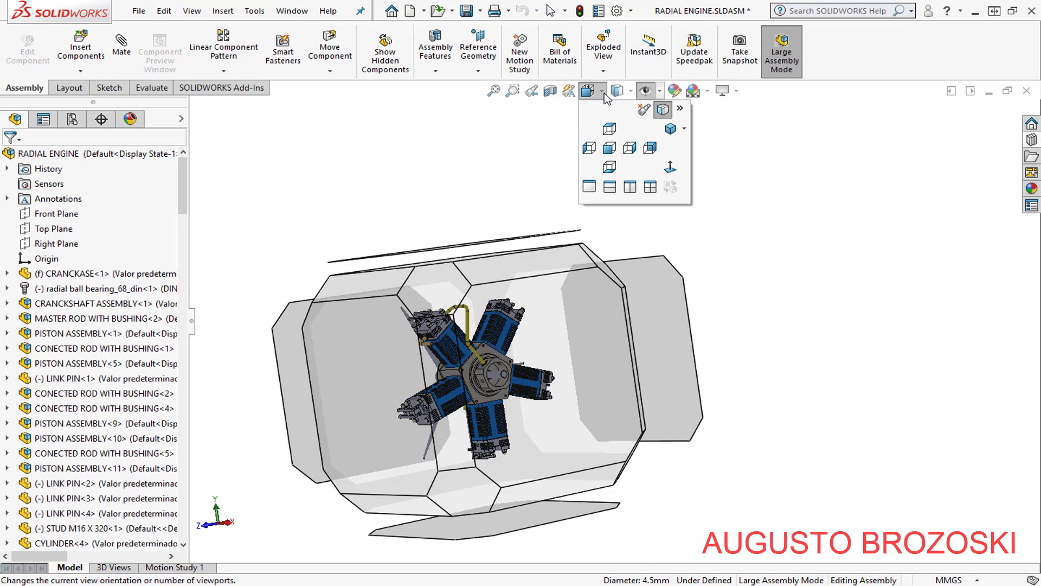
{"action": "left_click", "coordinate": [671, 129]}
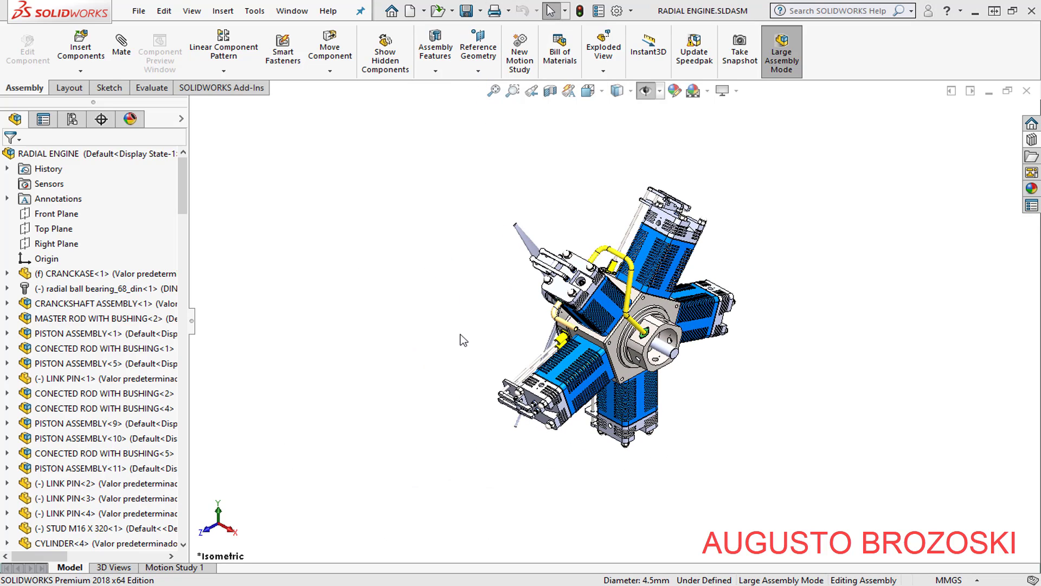
{"action": "key", "text": "alt+Tab"}
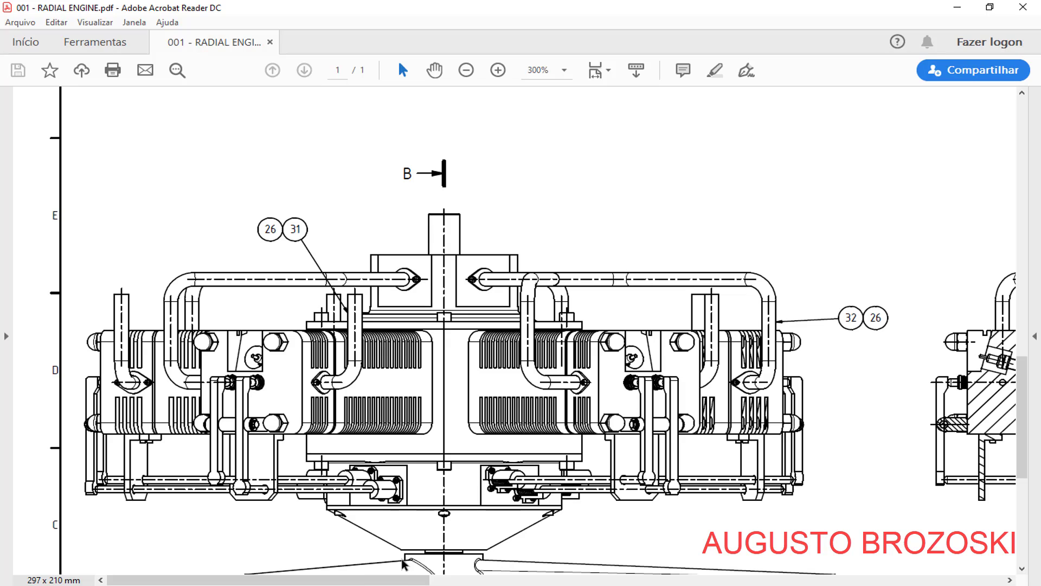
Scroll the drawing PDF to the isometric view and the bill of materials
{"action": "left_click_drag", "start_coordinate": [405, 580], "coordinate": [977, 580]}
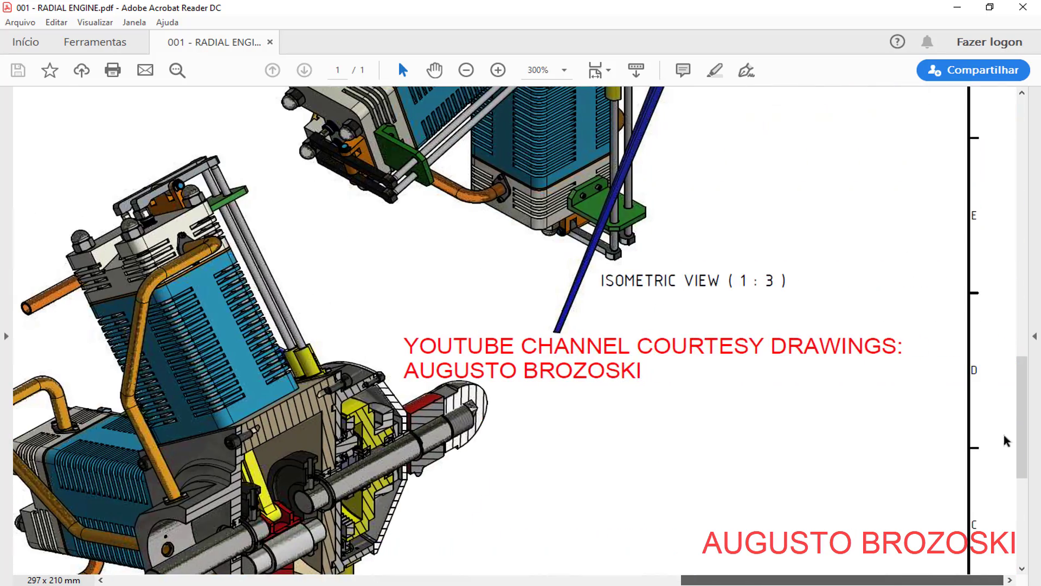
{"action": "left_click_drag", "start_coordinate": [1023, 412], "coordinate": [1020, 243]}
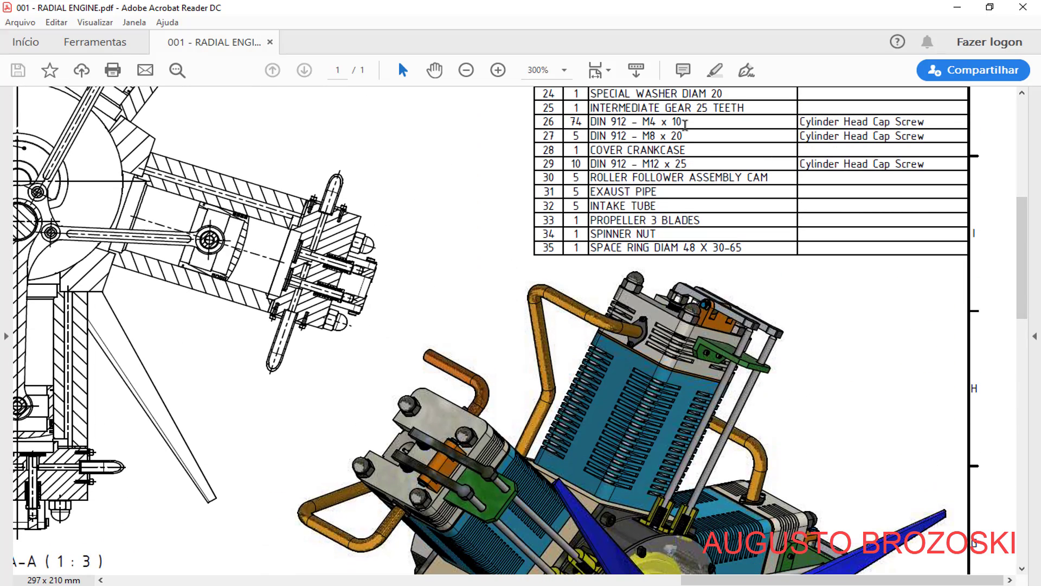
Drag a Hex Socket Head DIN 912 screw from Toolbox DIN Bolts and Screws into the assembly
{"action": "left_click", "coordinate": [957, 8]}
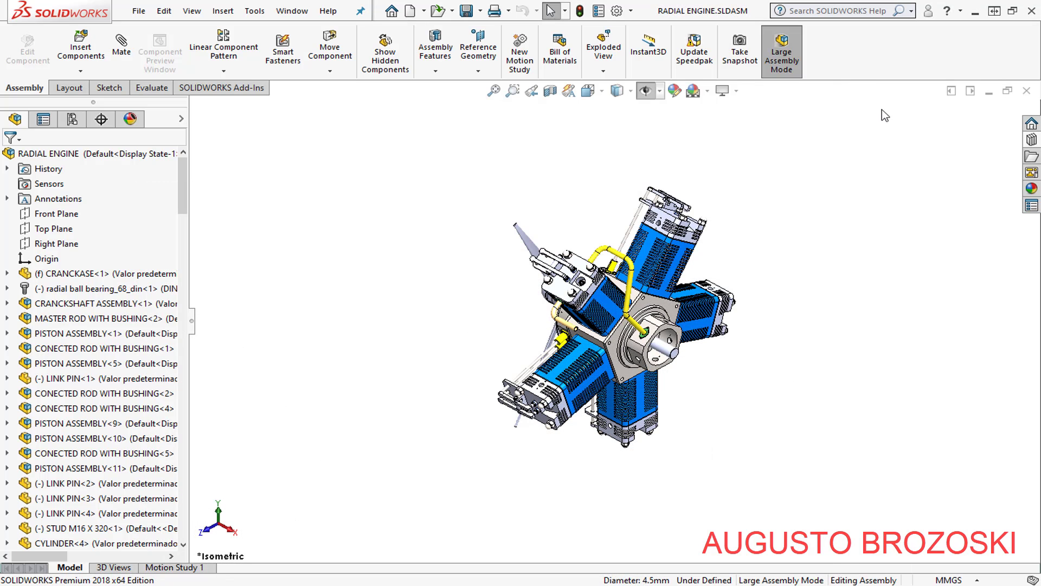
{"action": "left_click", "coordinate": [1032, 142]}
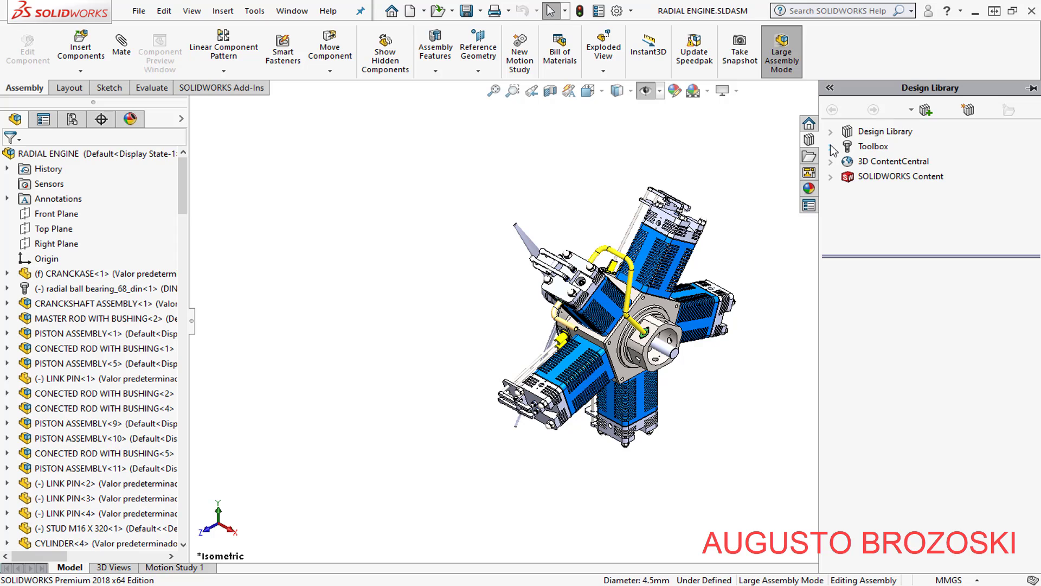
{"action": "left_click", "coordinate": [831, 146]}
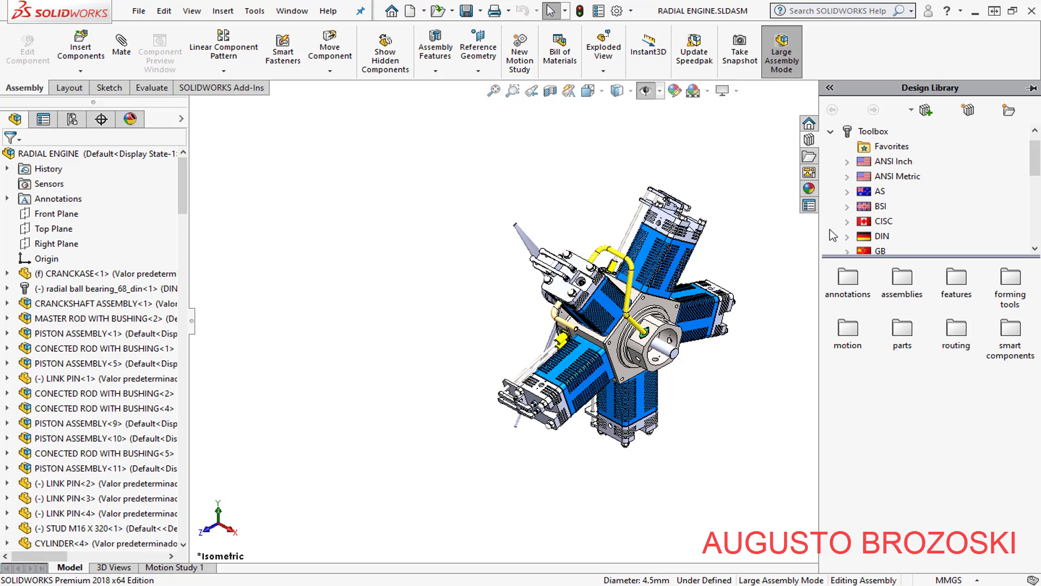
{"action": "left_click", "coordinate": [847, 237]}
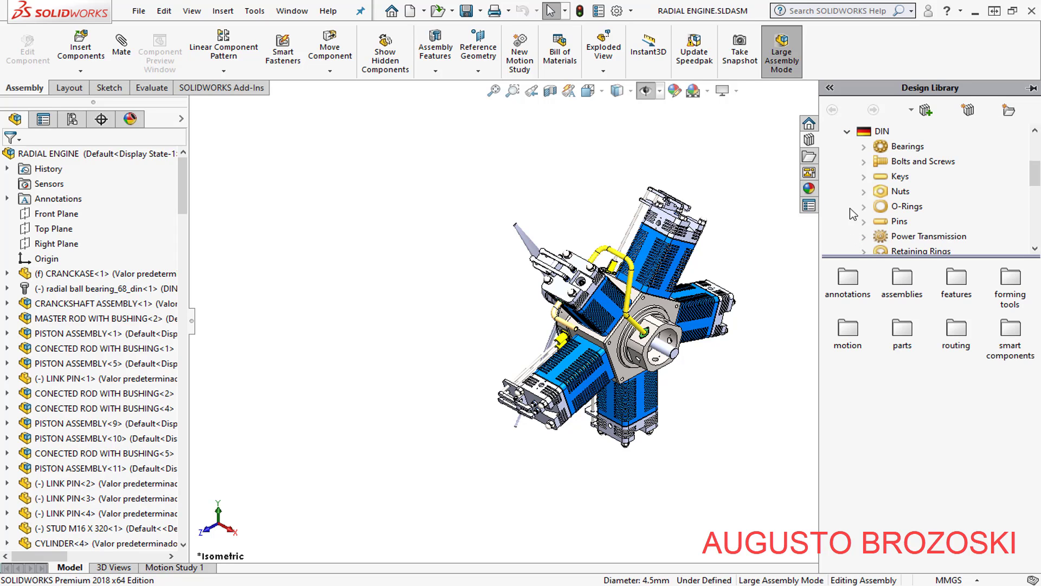
{"action": "left_click", "coordinate": [864, 163]}
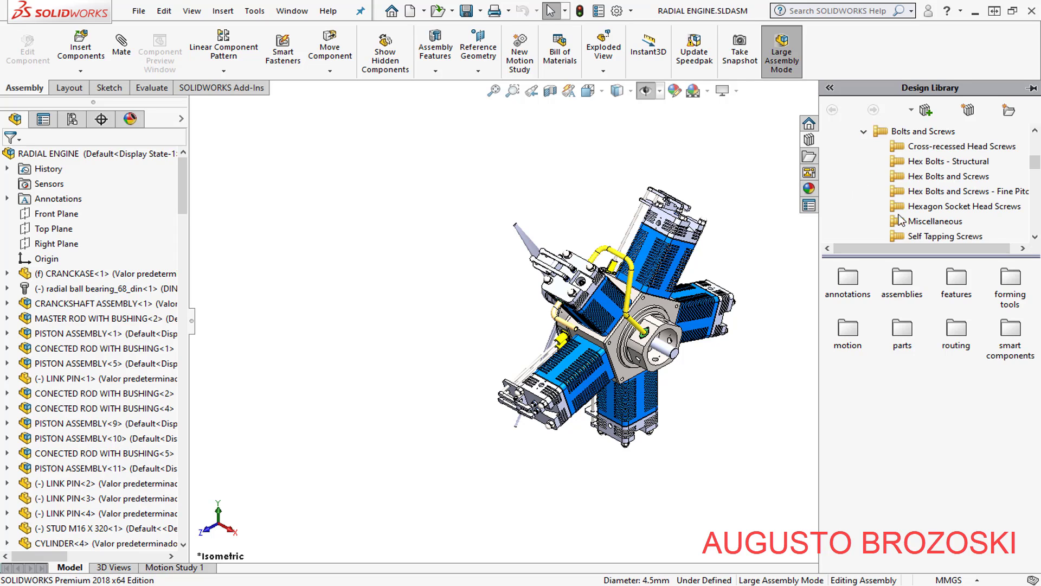
{"action": "left_click", "coordinate": [984, 211]}
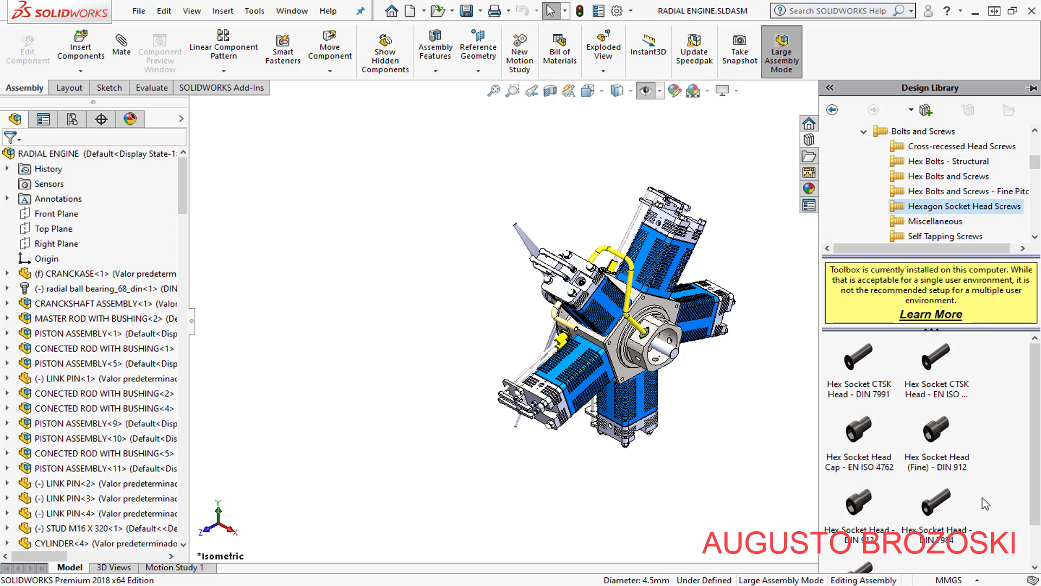
{"action": "left_click", "coordinate": [858, 515]}
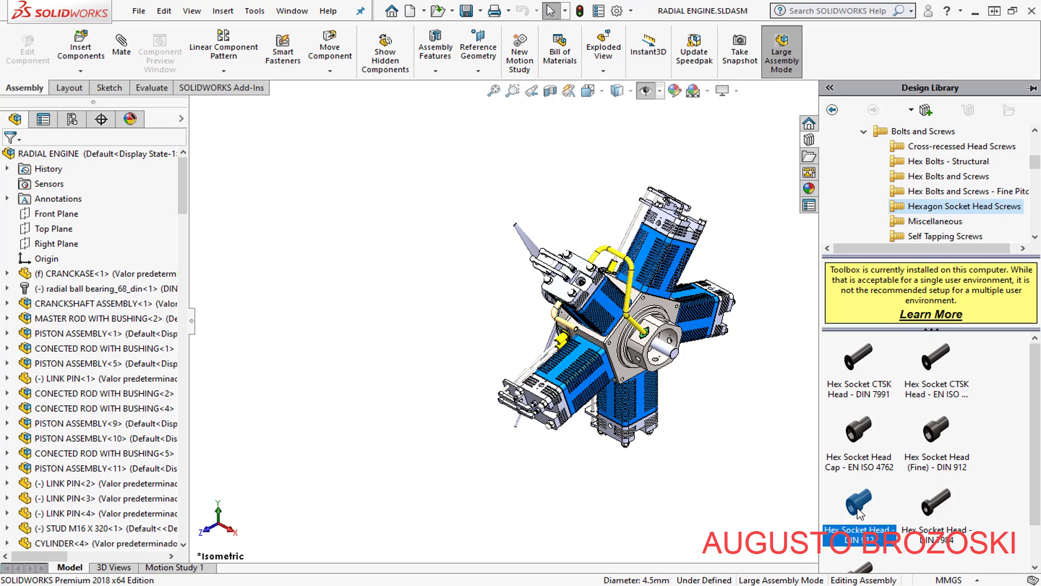
{"action": "left_click_drag", "start_coordinate": [858, 515], "coordinate": [522, 304]}
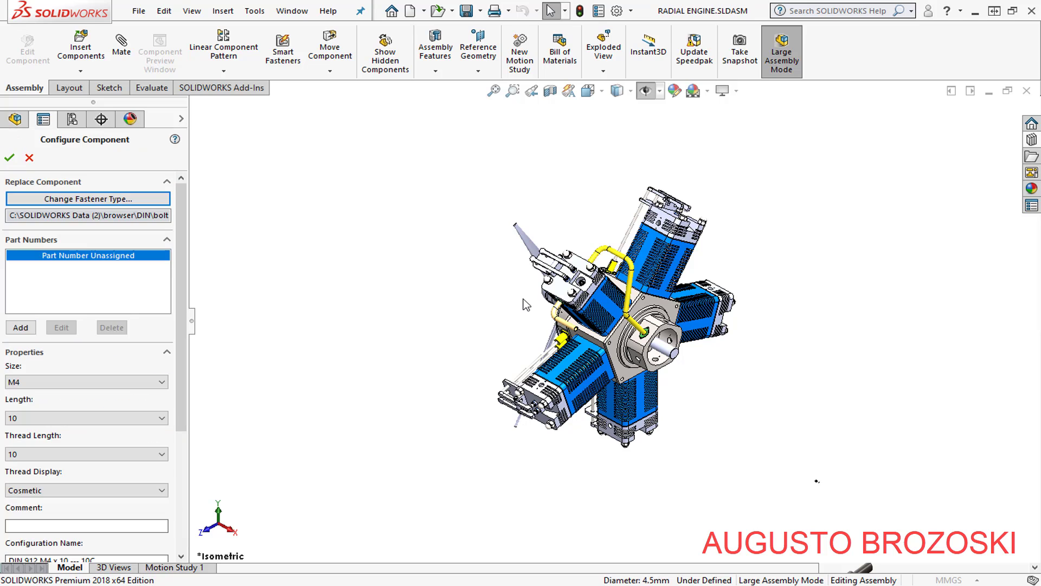
Confirm the M4 × 10 size against the drawing's parts list and accept the screw configuration
{"action": "scroll", "coordinate": [523, 306], "scroll_direction": "down", "scroll_amount": 2}
{"action": "scroll", "coordinate": [531, 310], "scroll_direction": "down", "scroll_amount": 3}
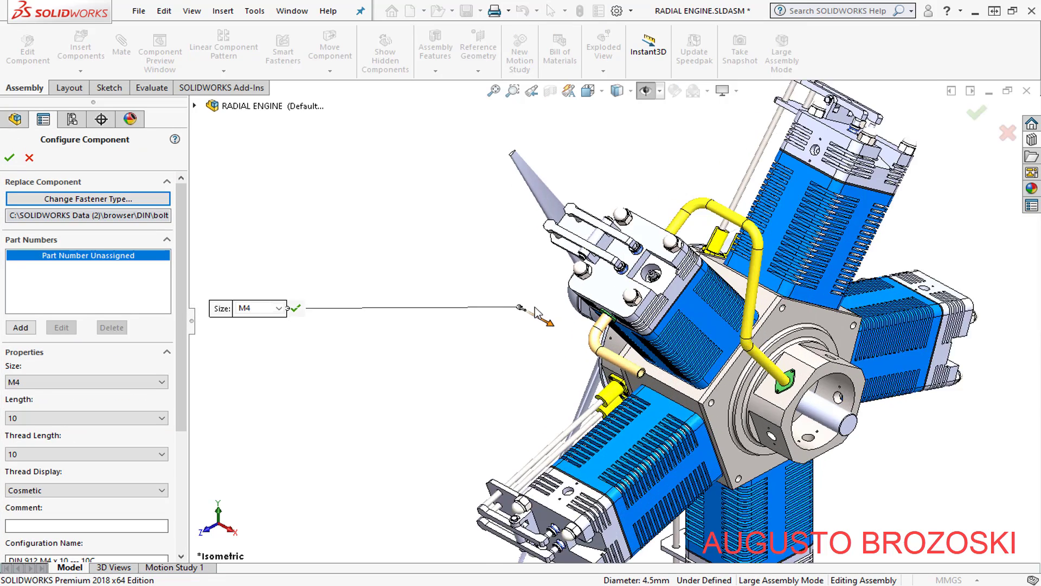
{"action": "scroll", "coordinate": [540, 314], "scroll_direction": "down", "scroll_amount": 4}
{"action": "scroll", "coordinate": [534, 313], "scroll_direction": "down", "scroll_amount": 3}
{"action": "scroll", "coordinate": [523, 309], "scroll_direction": "down", "scroll_amount": 2}
{"action": "scroll", "coordinate": [512, 303], "scroll_direction": "down", "scroll_amount": 1}
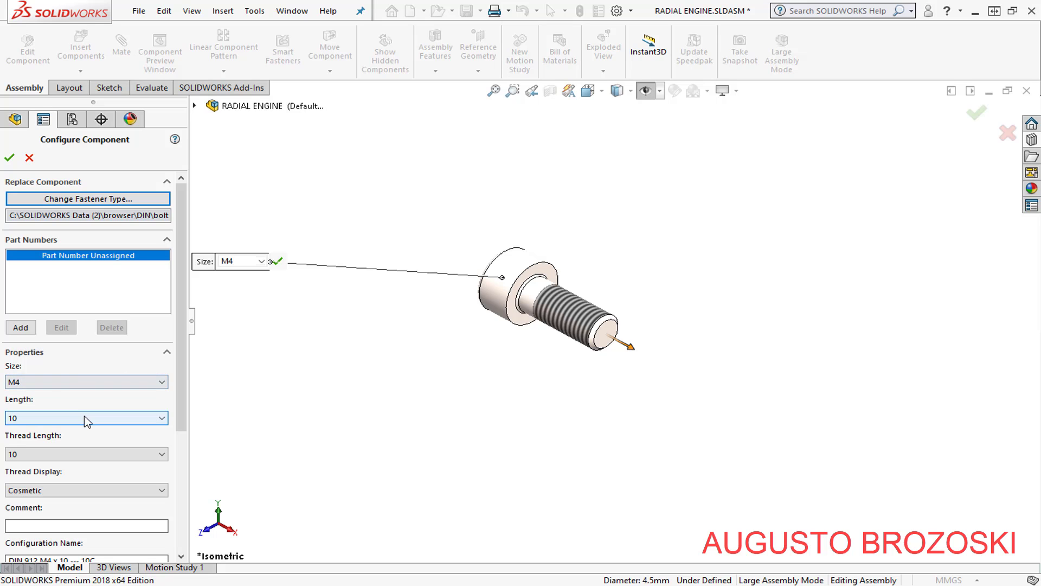
{"action": "key", "text": "alt+Tab"}
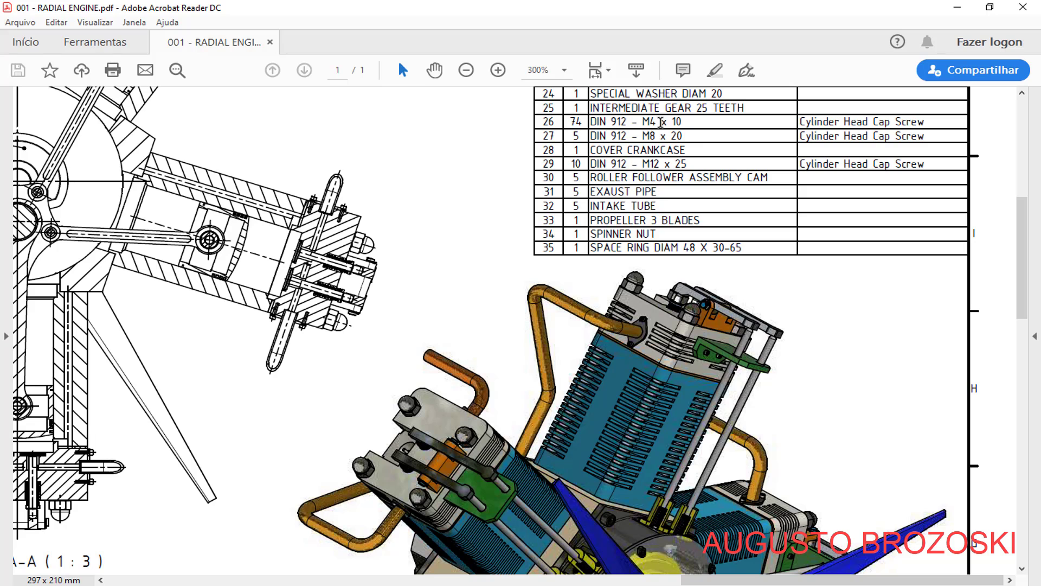
{"action": "left_click", "coordinate": [958, 11]}
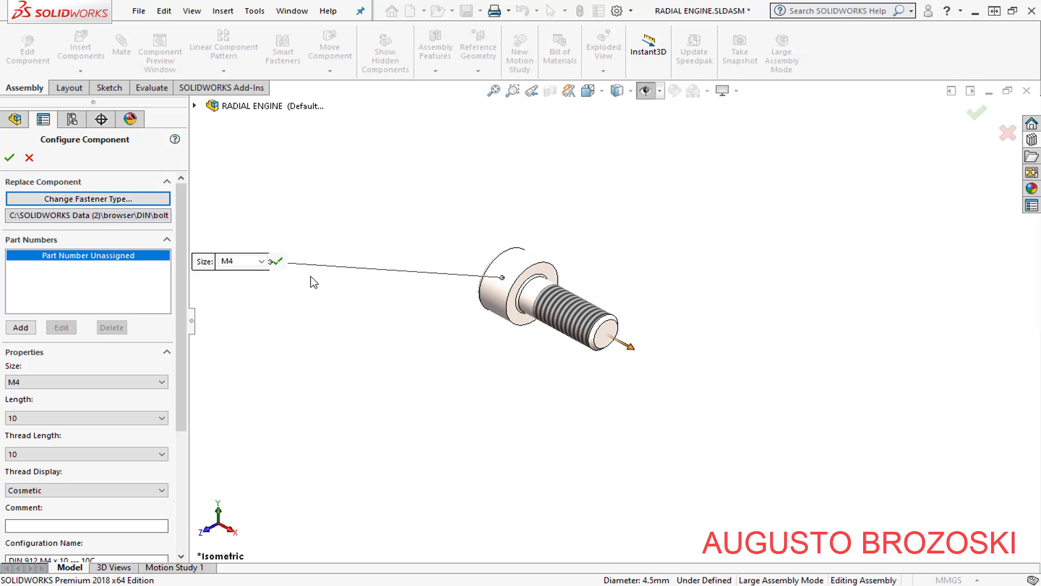
{"action": "left_click", "coordinate": [9, 157]}
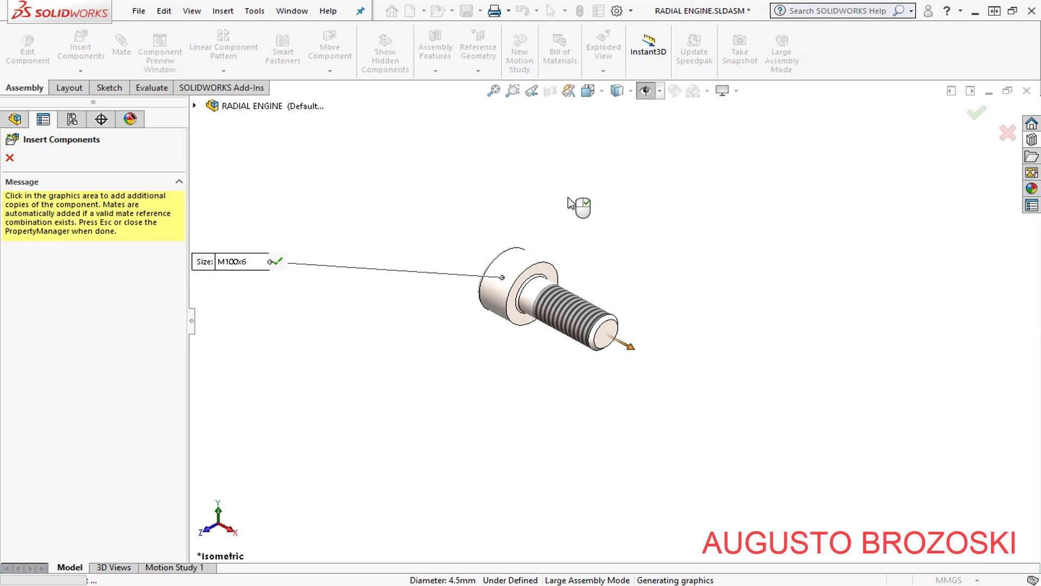
Place the first DIN 912 M4 × 10 screw and a second copy near the cylinder head
{"action": "right_click", "coordinate": [444, 253]}
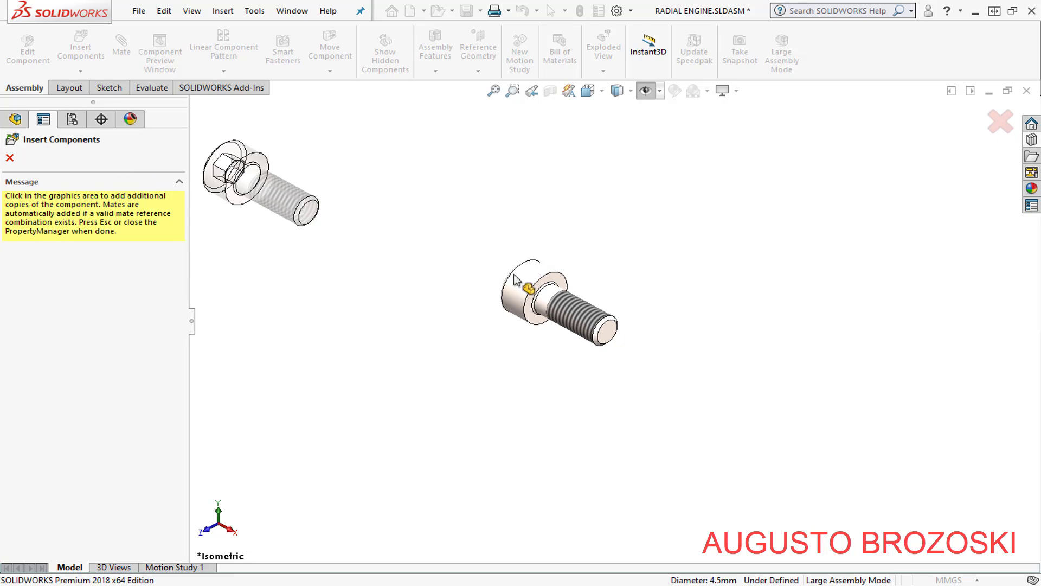
{"action": "scroll", "coordinate": [515, 274], "scroll_direction": "up", "scroll_amount": 3}
{"action": "scroll", "coordinate": [521, 282], "scroll_direction": "up", "scroll_amount": 3}
{"action": "scroll", "coordinate": [597, 303], "scroll_direction": "up", "scroll_amount": 3}
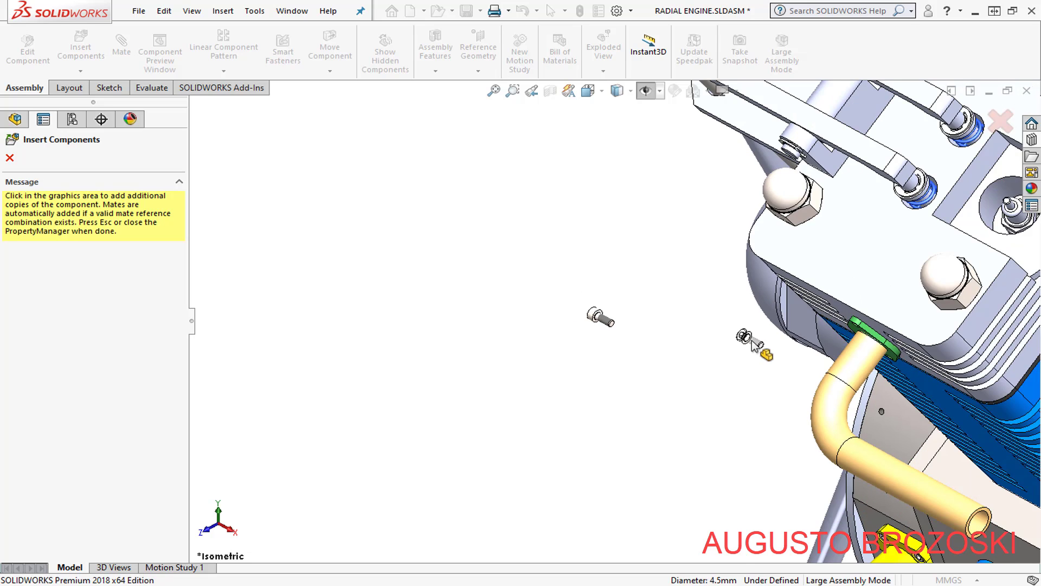
{"action": "scroll", "coordinate": [740, 345], "scroll_direction": "up", "scroll_amount": 2}
{"action": "scroll", "coordinate": [721, 333], "scroll_direction": "up", "scroll_amount": 2}
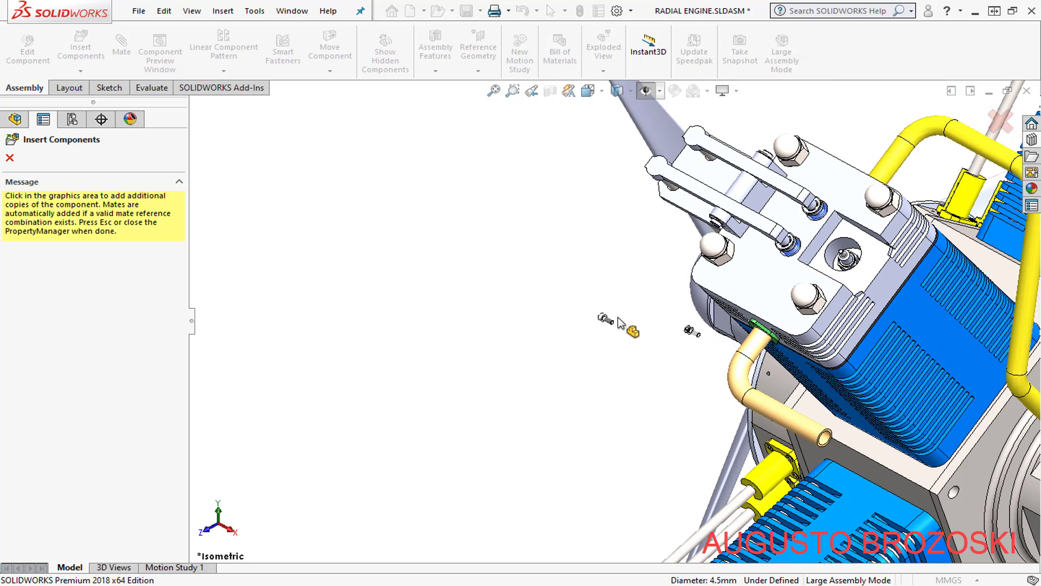
{"action": "scroll", "coordinate": [624, 325], "scroll_direction": "up", "scroll_amount": 3}
{"action": "scroll", "coordinate": [688, 265], "scroll_direction": "down", "scroll_amount": 2}
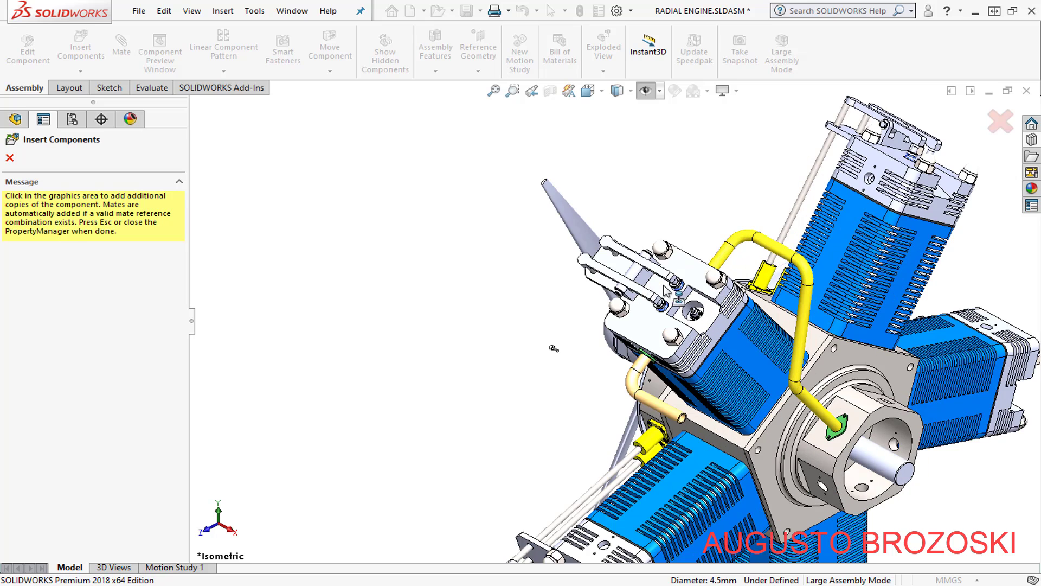
{"action": "scroll", "coordinate": [564, 336], "scroll_direction": "down", "scroll_amount": 3}
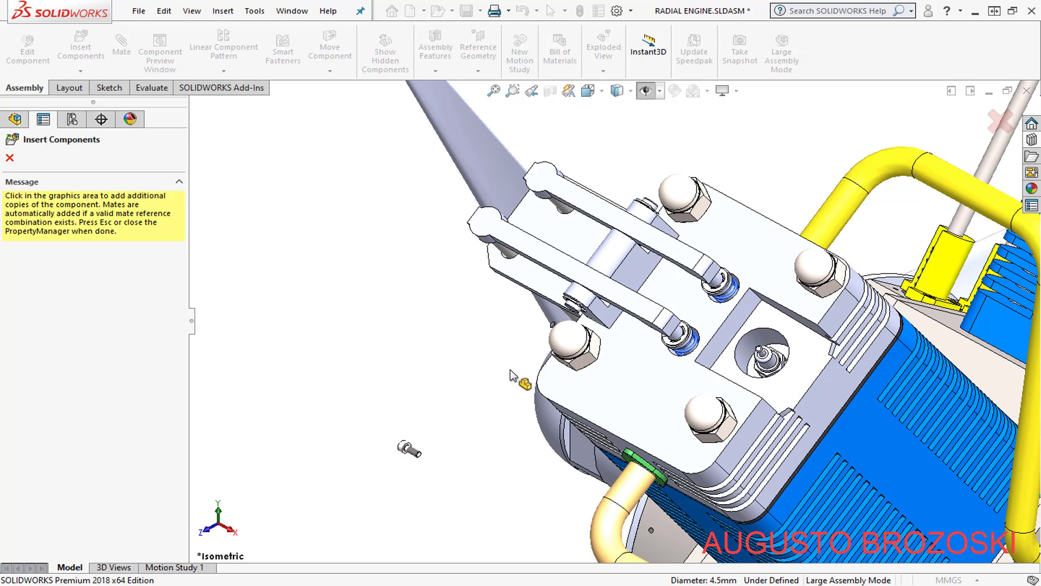
{"action": "left_click", "coordinate": [450, 415]}
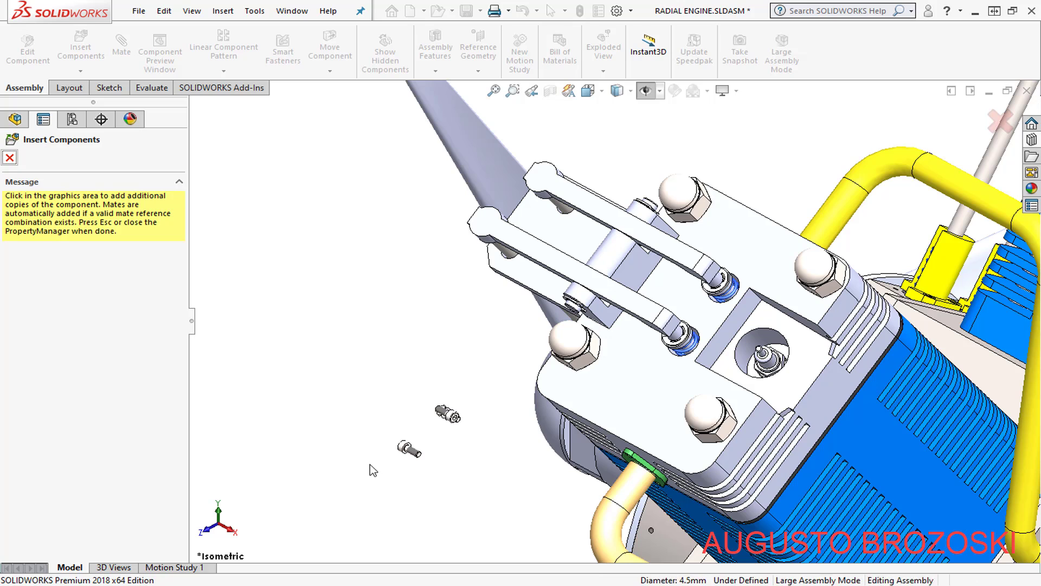
{"action": "key", "text": "Escape"}
Mate the screw head's underside coincident with the exhaust flange face
{"action": "left_click", "coordinate": [120, 50]}
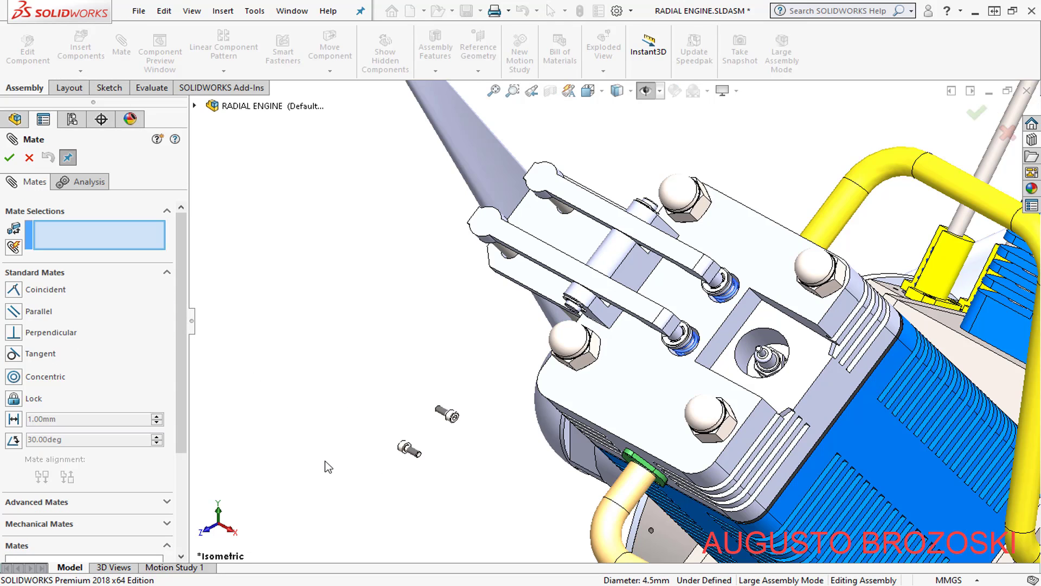
{"action": "scroll", "coordinate": [376, 463], "scroll_direction": "down", "scroll_amount": 2}
{"action": "scroll", "coordinate": [509, 437], "scroll_direction": "down", "scroll_amount": 3}
{"action": "scroll", "coordinate": [414, 386], "scroll_direction": "down", "scroll_amount": 3}
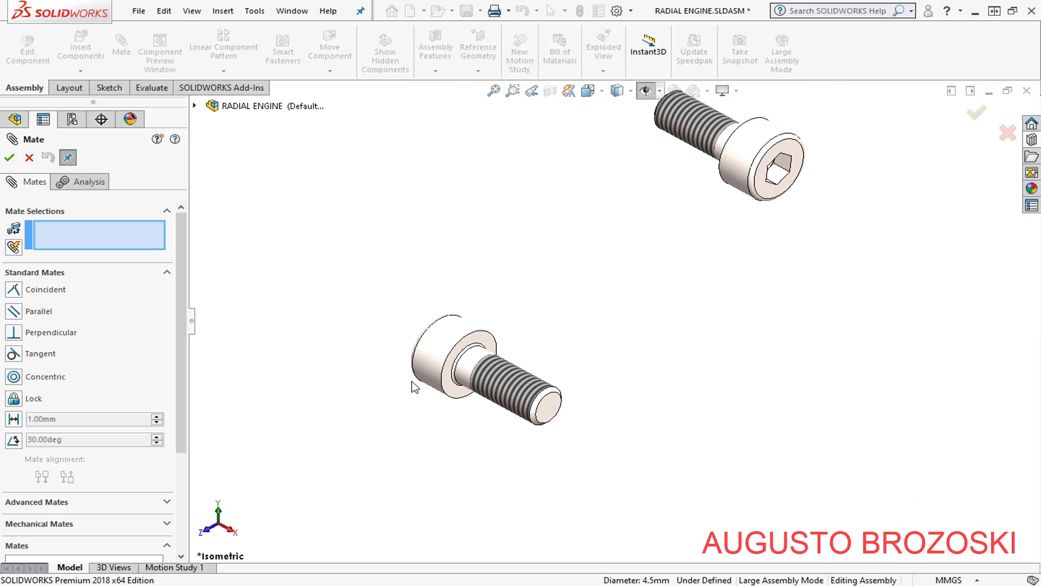
{"action": "scroll", "coordinate": [470, 367], "scroll_direction": "down", "scroll_amount": 2}
{"action": "left_click", "coordinate": [494, 392]}
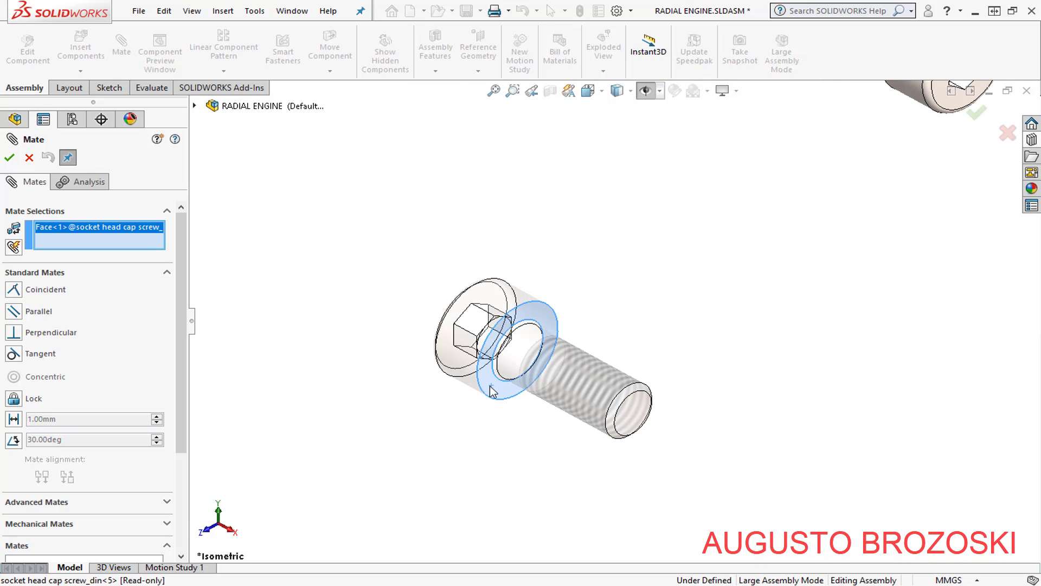
{"action": "scroll", "coordinate": [426, 385], "scroll_direction": "up", "scroll_amount": 2}
{"action": "scroll", "coordinate": [434, 372], "scroll_direction": "up", "scroll_amount": 2}
{"action": "scroll", "coordinate": [542, 390], "scroll_direction": "up", "scroll_amount": 2}
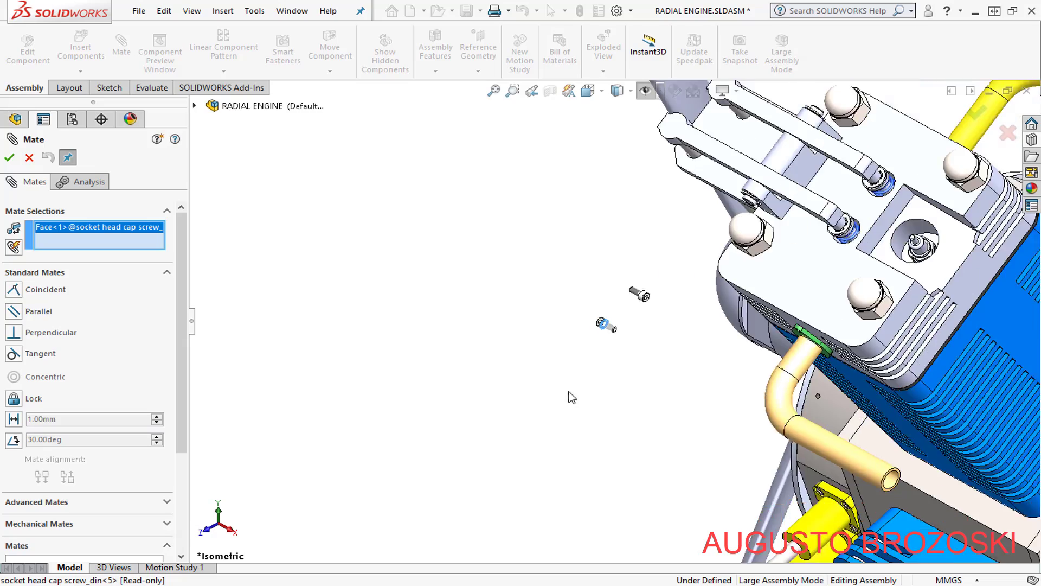
{"action": "scroll", "coordinate": [705, 380], "scroll_direction": "up", "scroll_amount": 2}
{"action": "middle_click_drag", "start_coordinate": [840, 329], "coordinate": [787, 337]}
{"action": "scroll", "coordinate": [786, 337], "scroll_direction": "down", "scroll_amount": 3}
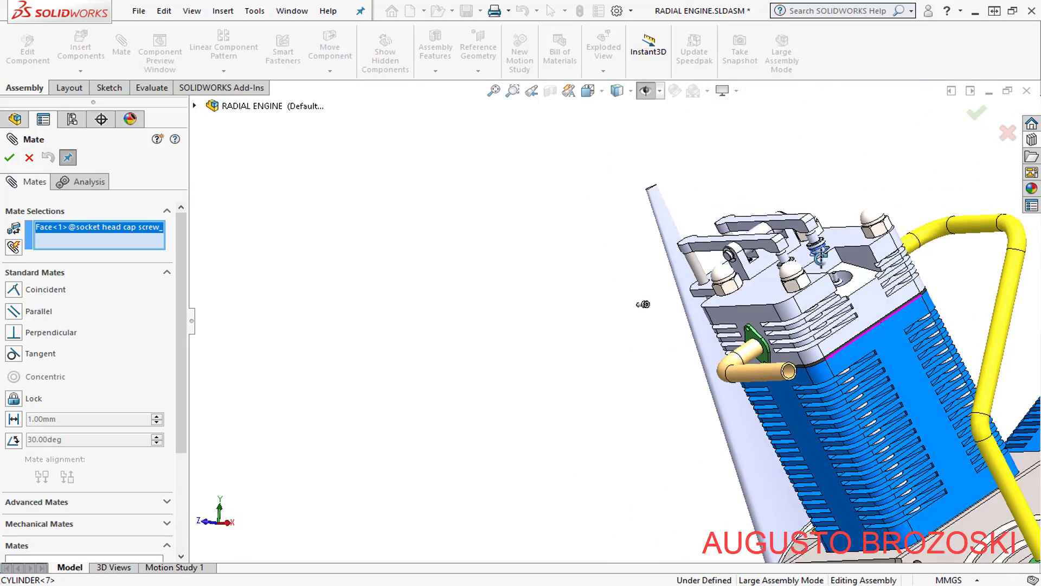
{"action": "scroll", "coordinate": [742, 341], "scroll_direction": "down", "scroll_amount": 3}
{"action": "scroll", "coordinate": [678, 347], "scroll_direction": "down", "scroll_amount": 3}
{"action": "scroll", "coordinate": [559, 363], "scroll_direction": "down", "scroll_amount": 4}
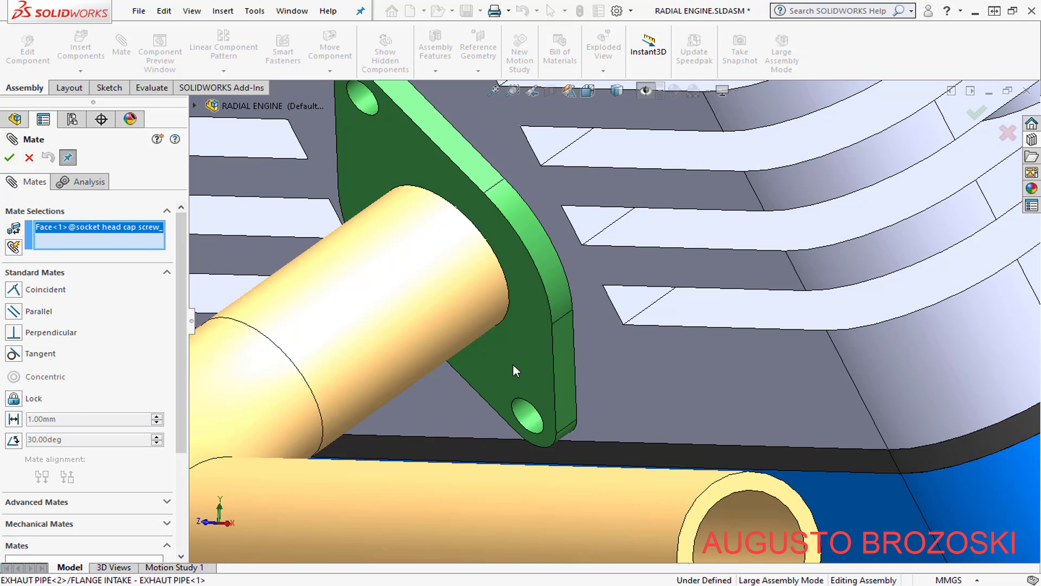
{"action": "left_click", "coordinate": [513, 363]}
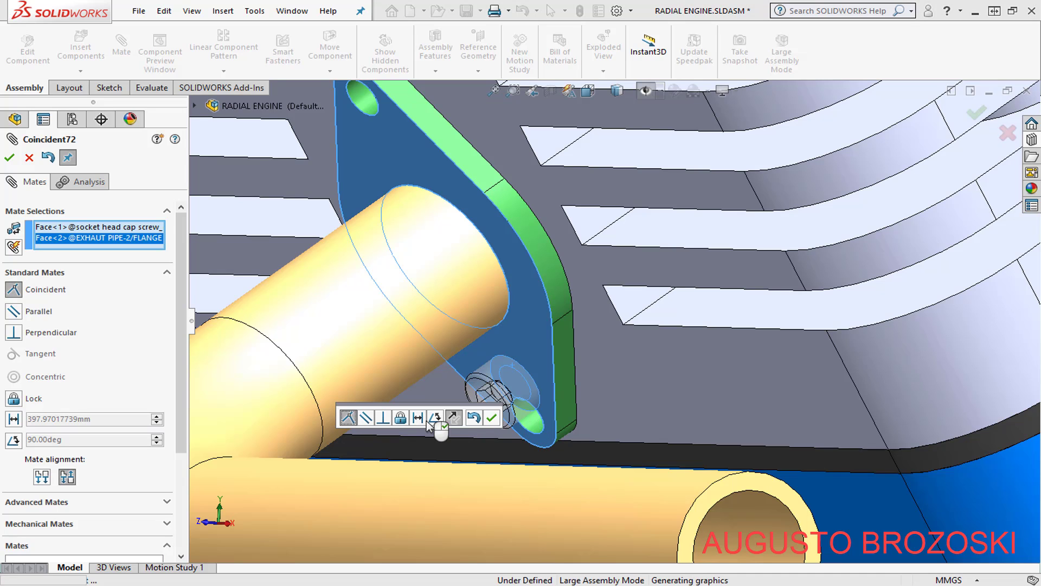
{"action": "left_click", "coordinate": [492, 417]}
Make the screw concentric with the flange bolt hole
{"action": "scroll", "coordinate": [571, 415], "scroll_direction": "down", "scroll_amount": 2}
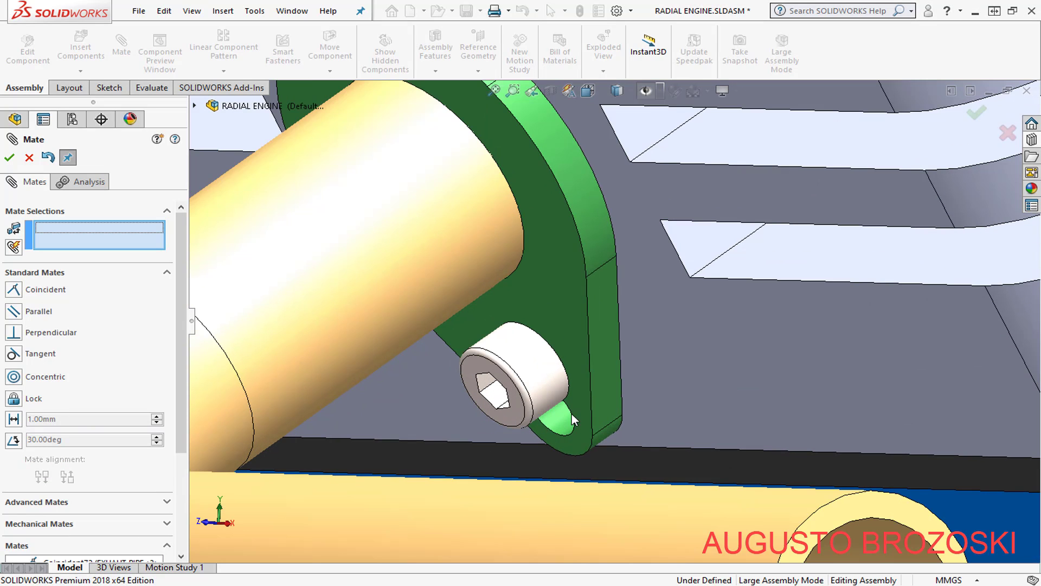
{"action": "left_click", "coordinate": [531, 370]}
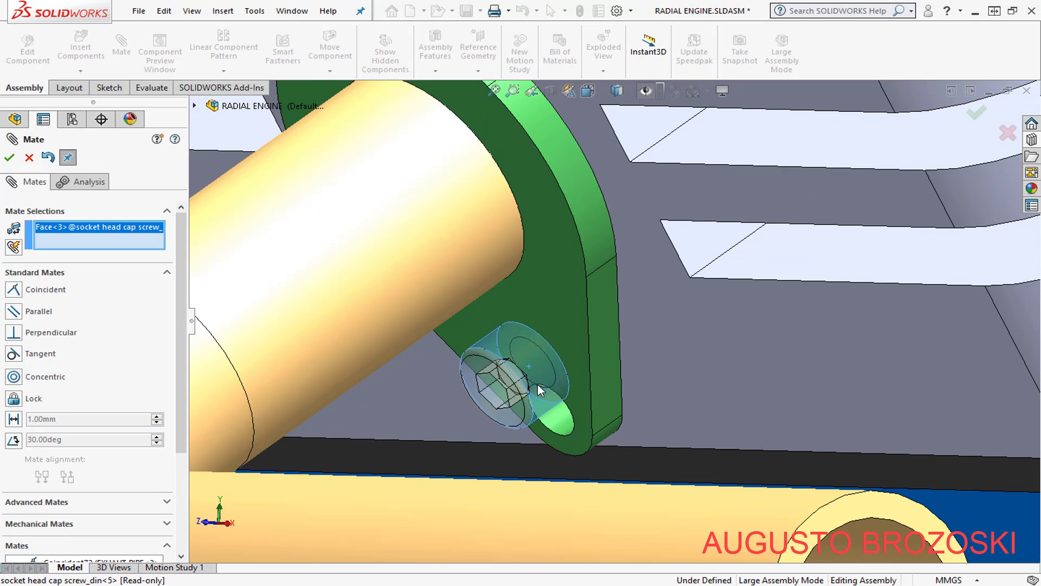
{"action": "left_click", "coordinate": [562, 430]}
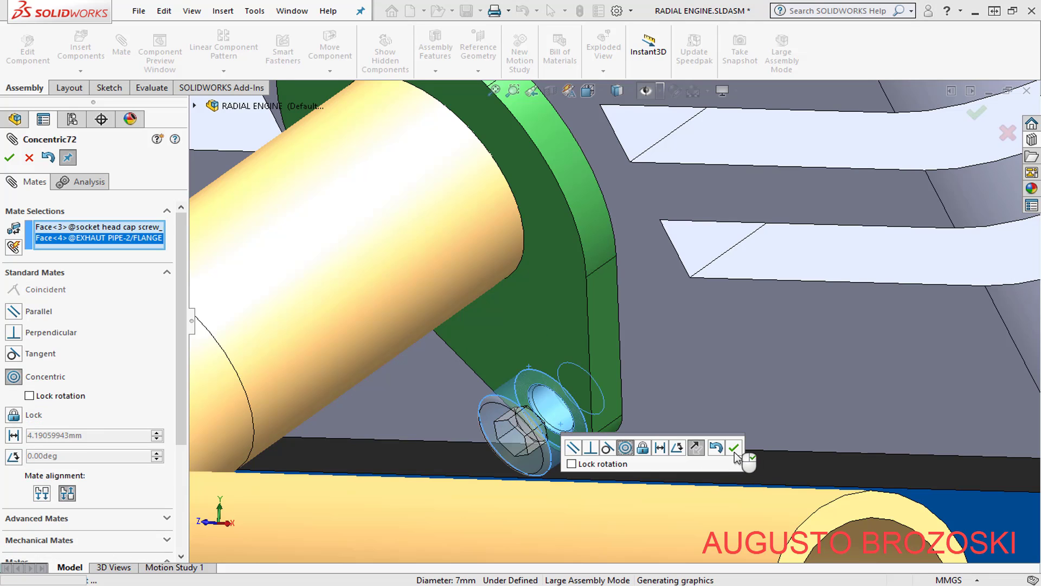
{"action": "left_click", "coordinate": [734, 448]}
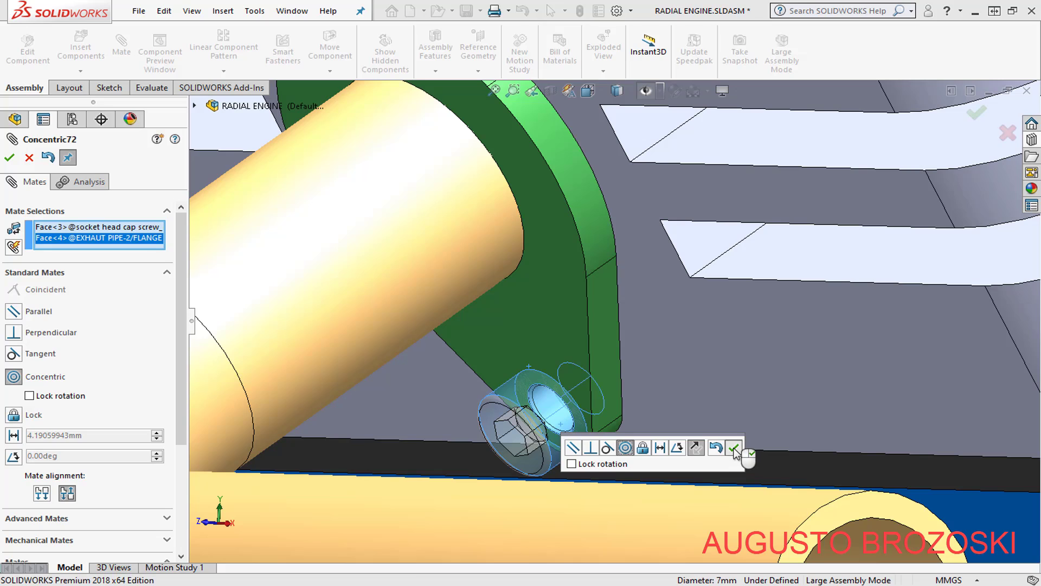
{"action": "scroll", "coordinate": [545, 316], "scroll_direction": "up", "scroll_amount": 3}
Mate the second screw's head underside coincident with the flange's top face
{"action": "scroll", "coordinate": [559, 312], "scroll_direction": "up", "scroll_amount": 3}
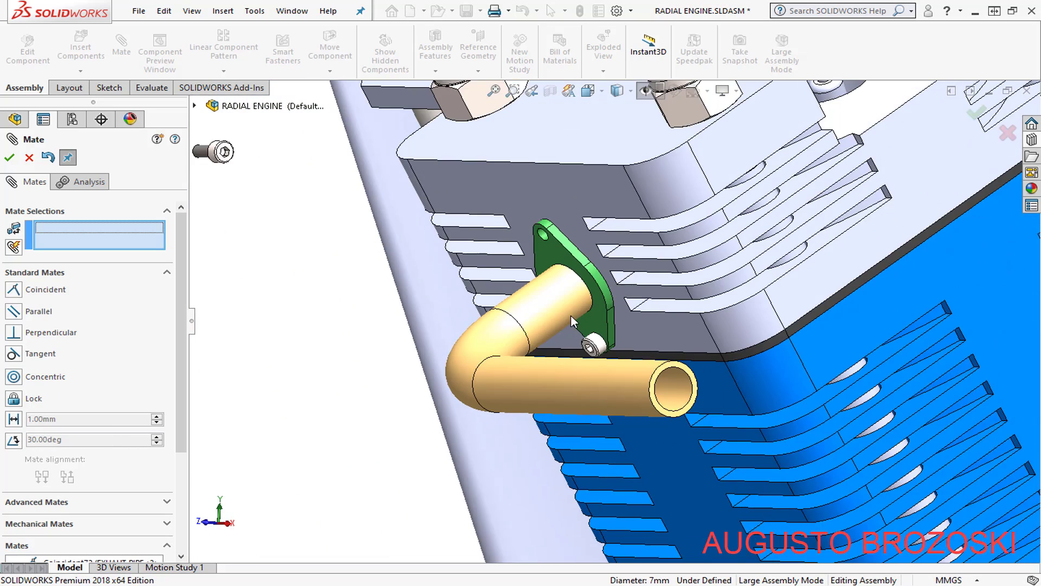
{"action": "scroll", "coordinate": [390, 222], "scroll_direction": "down", "scroll_amount": 2}
{"action": "scroll", "coordinate": [448, 247], "scroll_direction": "down", "scroll_amount": 2}
{"action": "key", "text": "ctrl+1"}
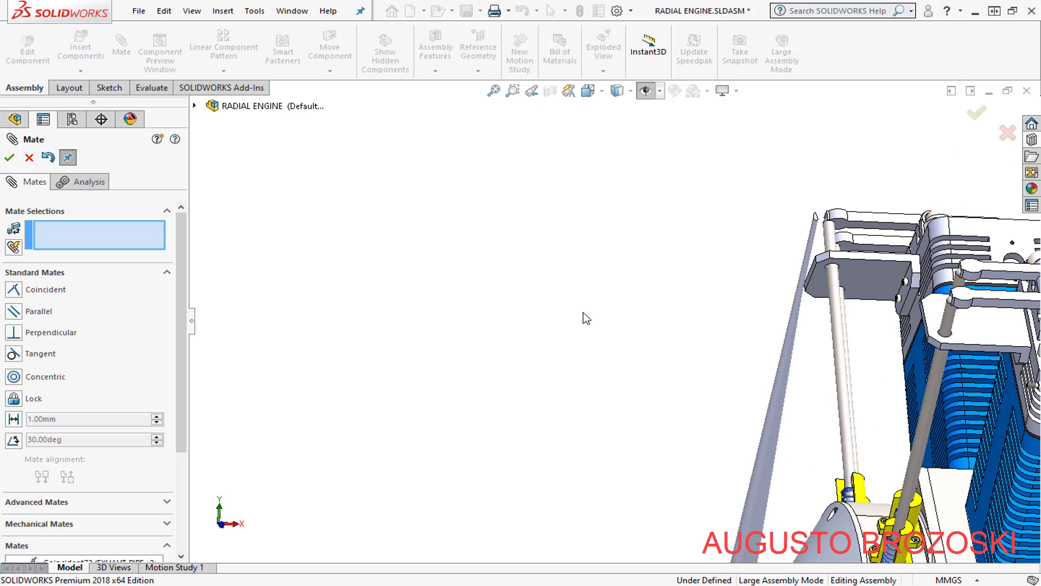
{"action": "scroll", "coordinate": [623, 340], "scroll_direction": "up", "scroll_amount": 2}
{"action": "scroll", "coordinate": [700, 388], "scroll_direction": "up", "scroll_amount": 2}
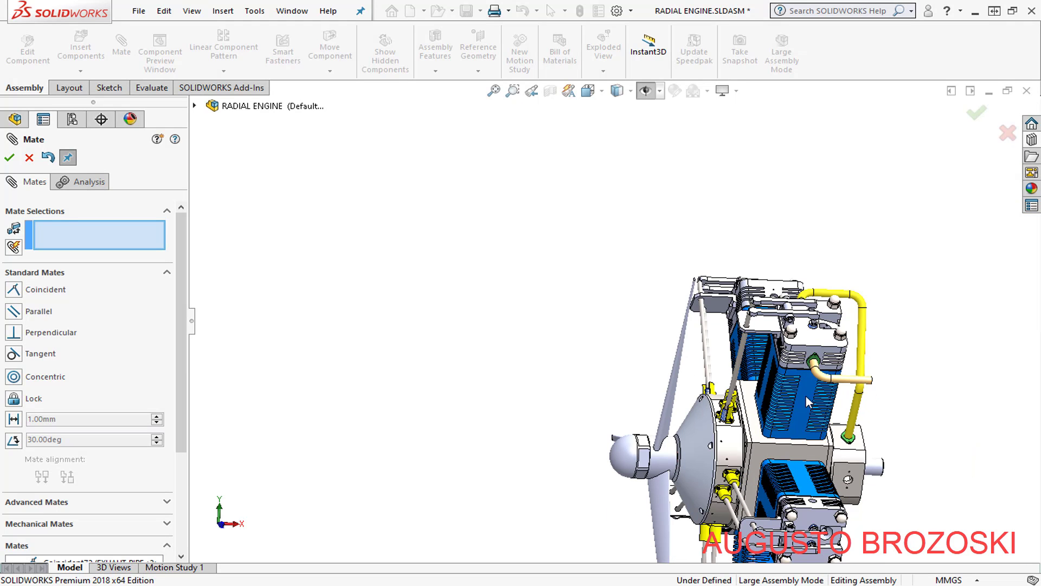
{"action": "scroll", "coordinate": [806, 396], "scroll_direction": "down", "scroll_amount": 2}
{"action": "middle_click_drag", "start_coordinate": [705, 380], "coordinate": [698, 386]}
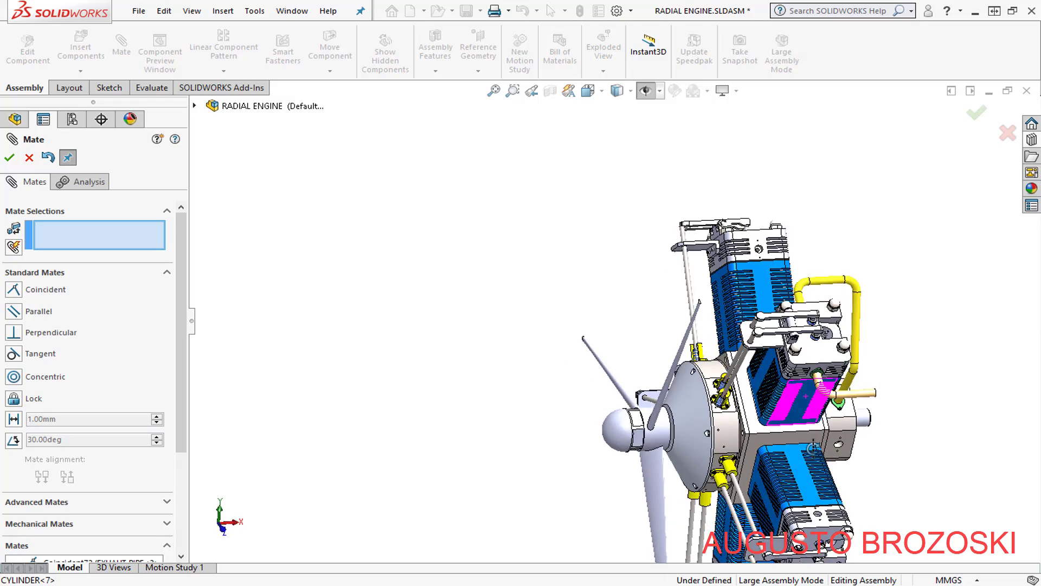
{"action": "scroll", "coordinate": [697, 386], "scroll_direction": "down", "scroll_amount": 3}
{"action": "scroll", "coordinate": [697, 386], "scroll_direction": "down", "scroll_amount": 3}
{"action": "scroll", "coordinate": [698, 387], "scroll_direction": "down", "scroll_amount": 3}
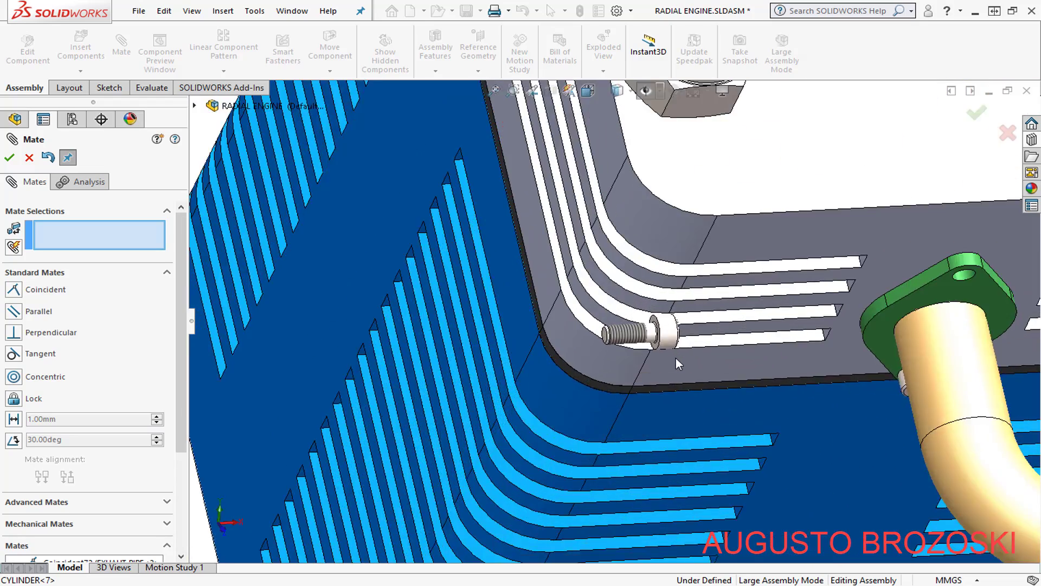
{"action": "scroll", "coordinate": [629, 324], "scroll_direction": "down", "scroll_amount": 2}
{"action": "scroll", "coordinate": [630, 324], "scroll_direction": "down", "scroll_amount": 2}
{"action": "scroll", "coordinate": [595, 236], "scroll_direction": "down", "scroll_amount": 2}
{"action": "scroll", "coordinate": [591, 228], "scroll_direction": "down", "scroll_amount": 1}
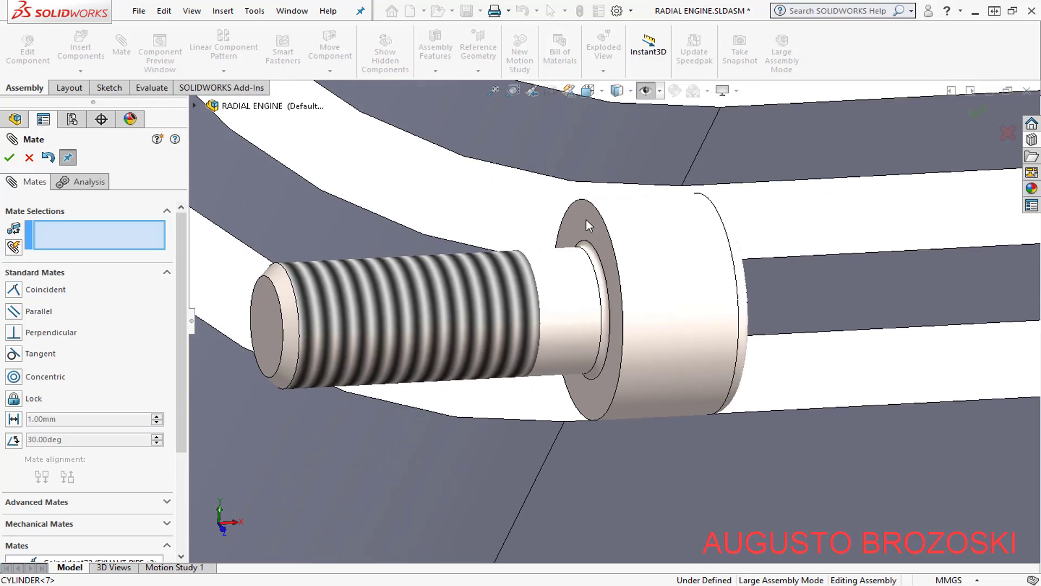
{"action": "left_click", "coordinate": [587, 220]}
{"action": "scroll", "coordinate": [523, 297], "scroll_direction": "up", "scroll_amount": 2}
{"action": "scroll", "coordinate": [523, 297], "scroll_direction": "up", "scroll_amount": 2}
{"action": "scroll", "coordinate": [522, 297], "scroll_direction": "up", "scroll_amount": 3}
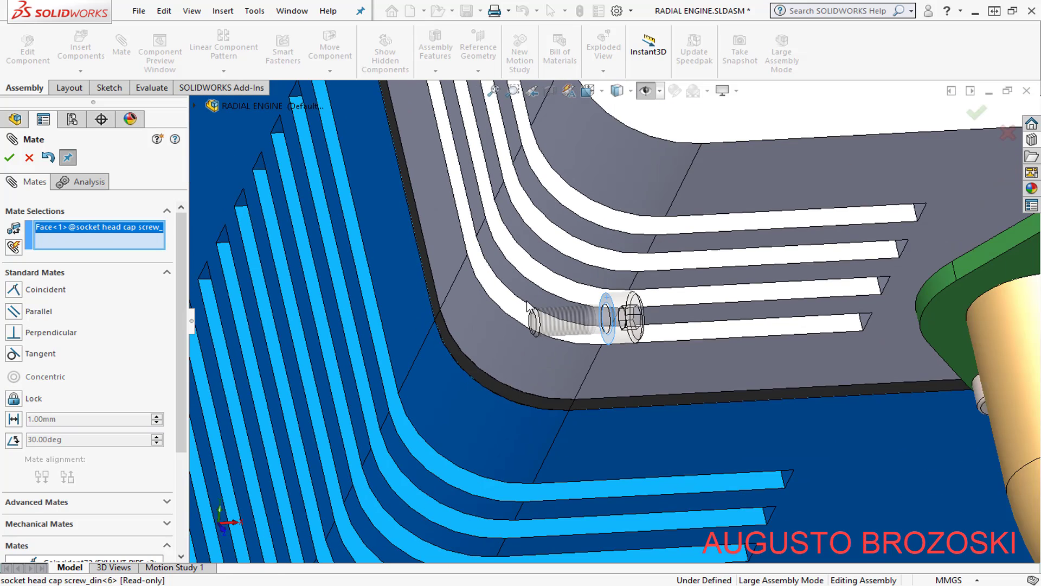
{"action": "scroll", "coordinate": [796, 327], "scroll_direction": "up", "scroll_amount": 2}
{"action": "scroll", "coordinate": [957, 280], "scroll_direction": "down", "scroll_amount": 4}
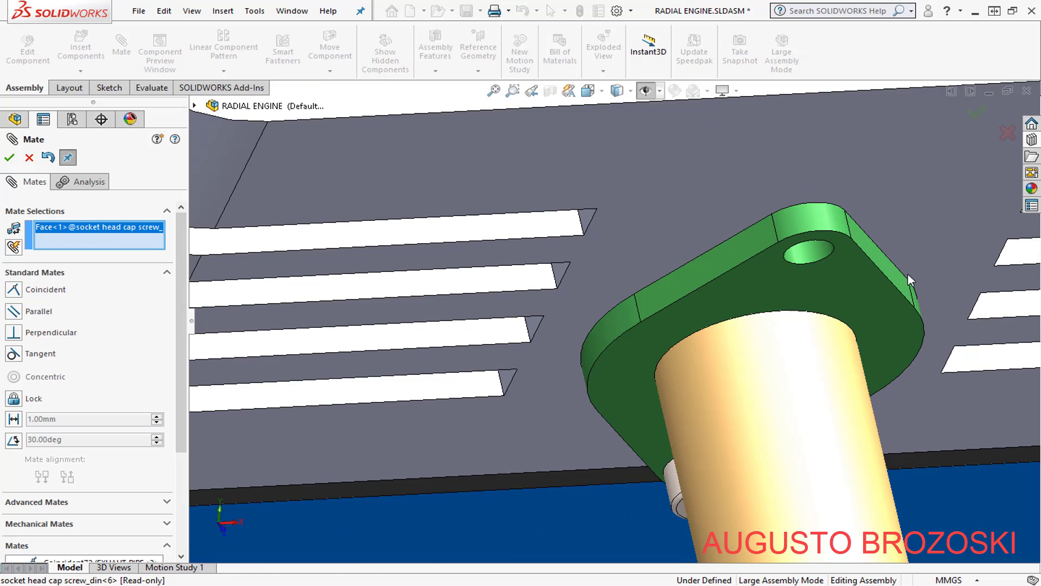
{"action": "left_click", "coordinate": [837, 279]}
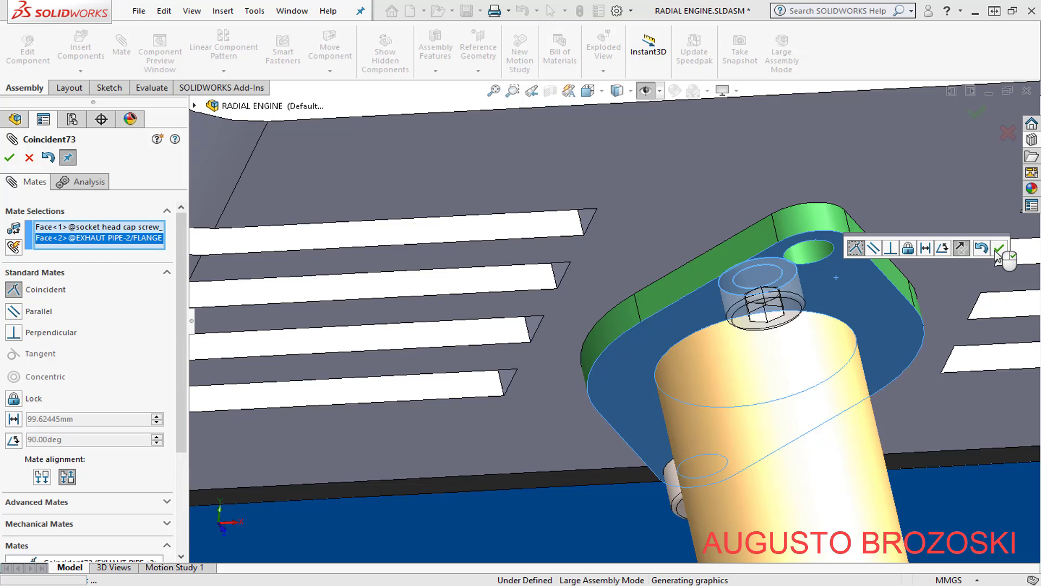
{"action": "right_click", "coordinate": [789, 272]}
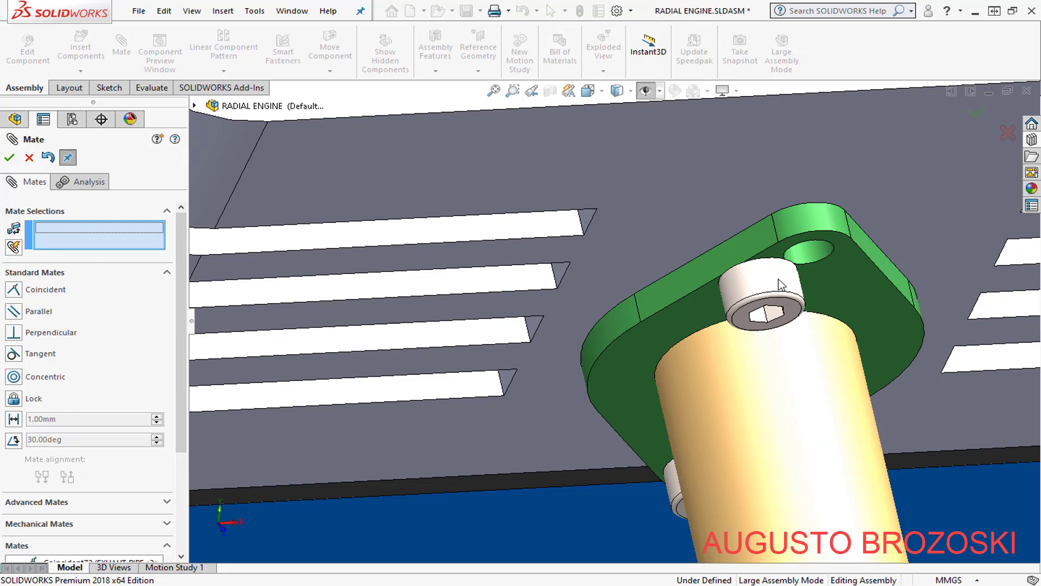
Center the second screw in the other flange hole with a concentric mate
{"action": "left_click", "coordinate": [779, 279]}
{"action": "left_click", "coordinate": [819, 253]}
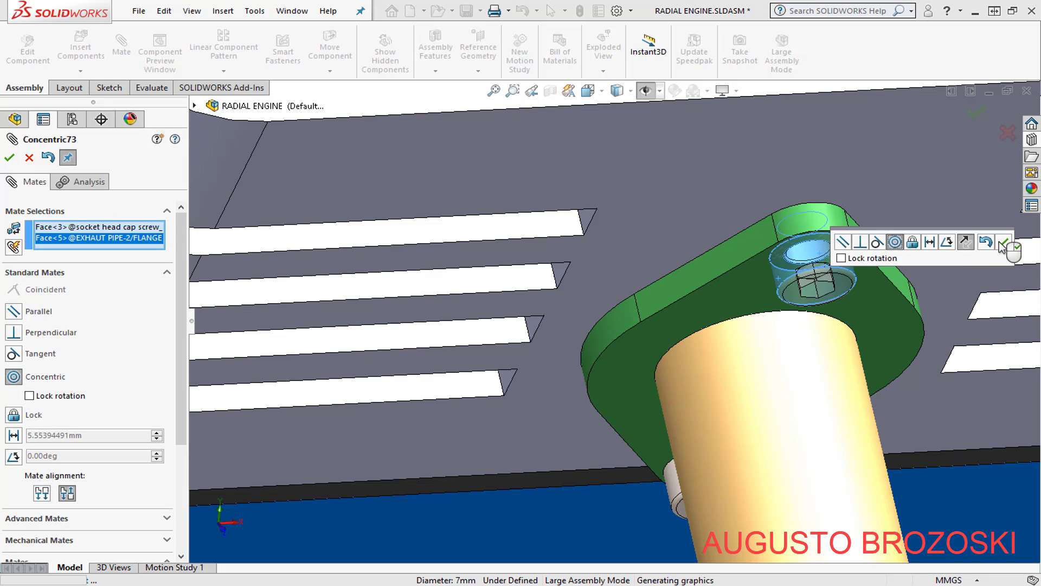
{"action": "right_click", "coordinate": [735, 300]}
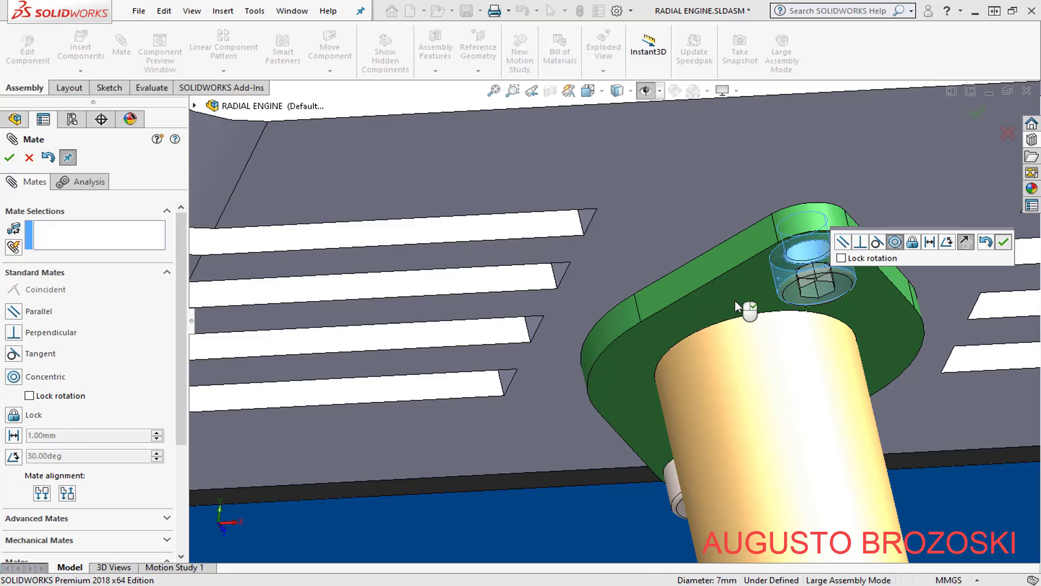
{"action": "scroll", "coordinate": [722, 310], "scroll_direction": "down", "scroll_amount": 3}
{"action": "scroll", "coordinate": [717, 311], "scroll_direction": "down", "scroll_amount": 2}
{"action": "scroll", "coordinate": [718, 317], "scroll_direction": "up", "scroll_amount": 3}
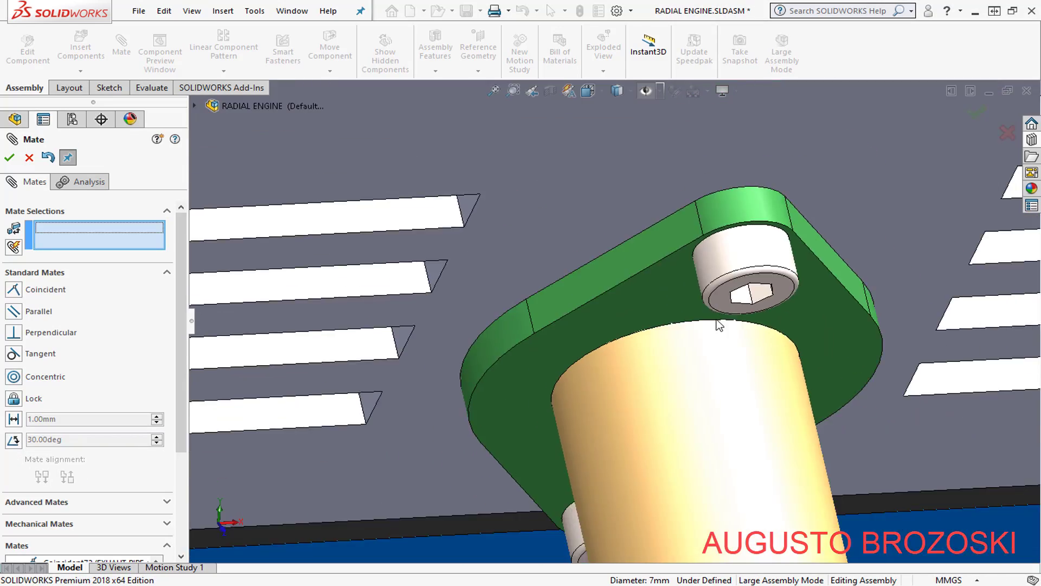
{"action": "middle_click_drag", "start_coordinate": [718, 318], "coordinate": [728, 355]}
{"action": "scroll", "coordinate": [650, 347], "scroll_direction": "down", "scroll_amount": 2}
{"action": "scroll", "coordinate": [649, 347], "scroll_direction": "up", "scroll_amount": 2}
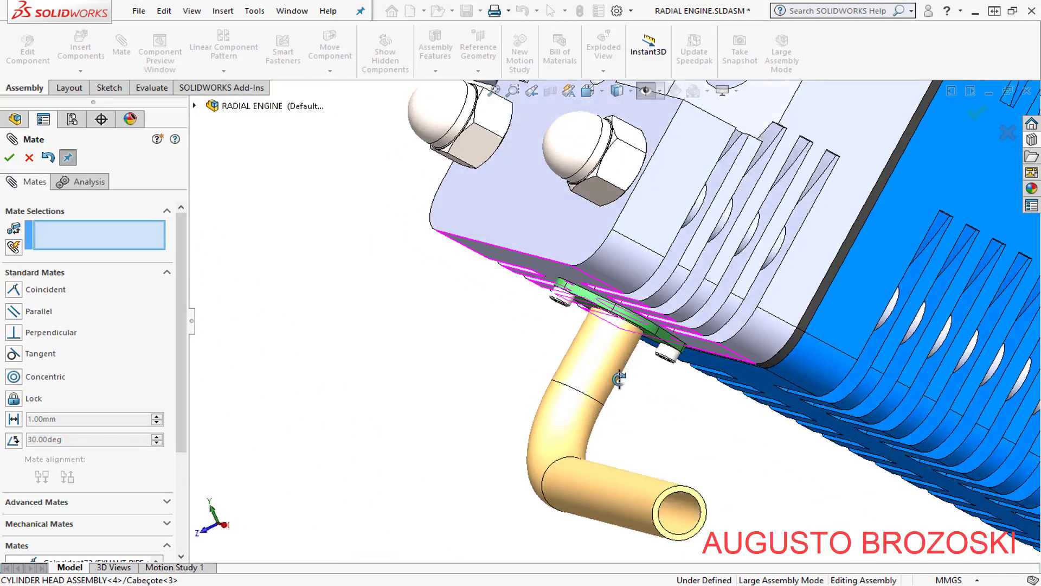
{"action": "middle_click_drag", "start_coordinate": [649, 348], "coordinate": [624, 303]}
{"action": "scroll", "coordinate": [624, 304], "scroll_direction": "down", "scroll_amount": 2}
Close mating, show the engine in Isometric view, and Save All modified documents
{"action": "left_click", "coordinate": [29, 158]}
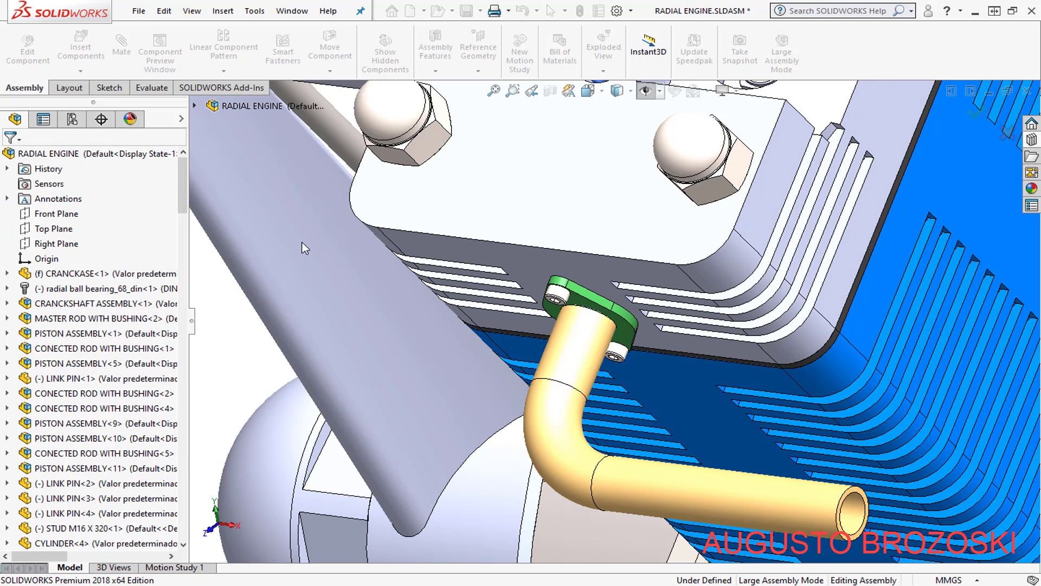
{"action": "left_click", "coordinate": [601, 92]}
{"action": "left_click", "coordinate": [602, 92]}
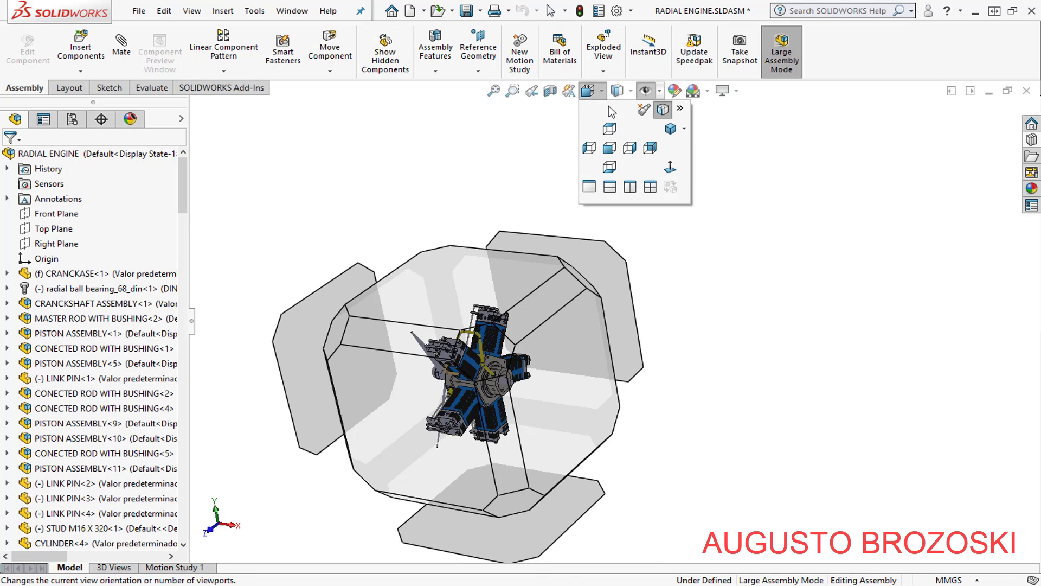
{"action": "left_click", "coordinate": [672, 135]}
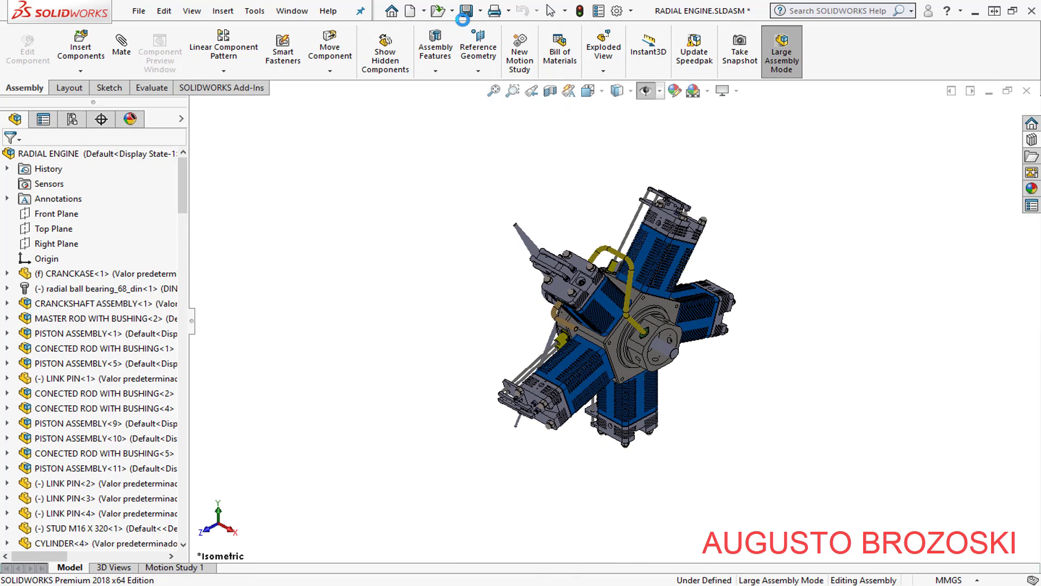
{"action": "left_click", "coordinate": [466, 10]}
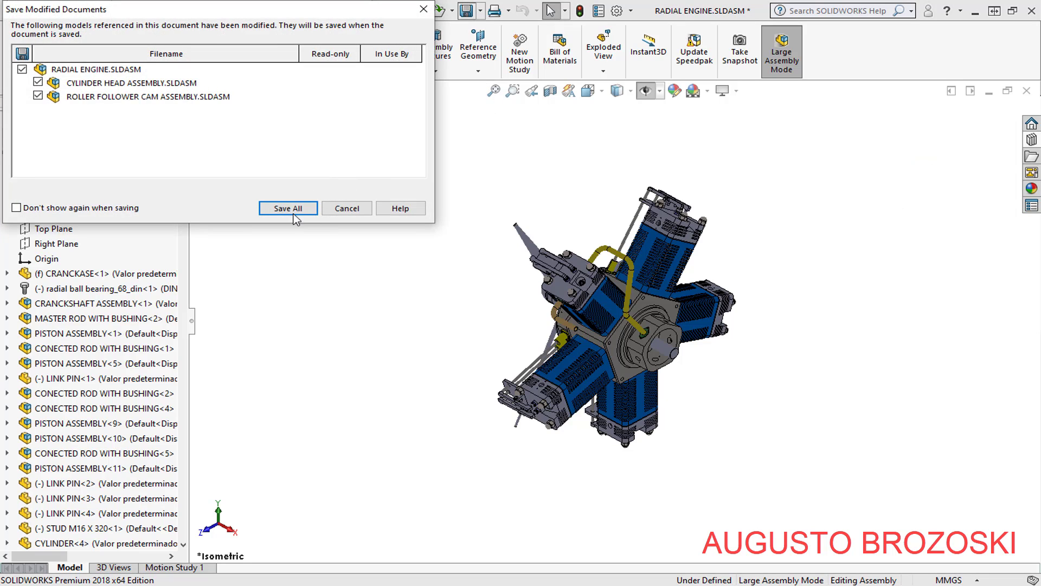
{"action": "left_click", "coordinate": [294, 215]}
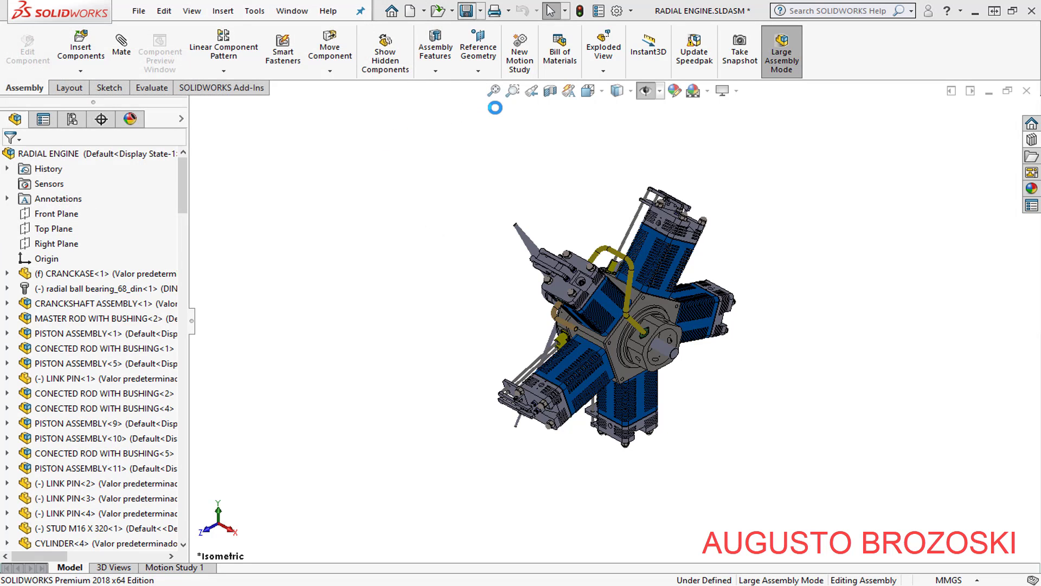
Ctrl-drag a copy of socket head cap screw_din<6> to float above the engine
{"action": "scroll", "coordinate": [612, 269], "scroll_direction": "down", "scroll_amount": 3}
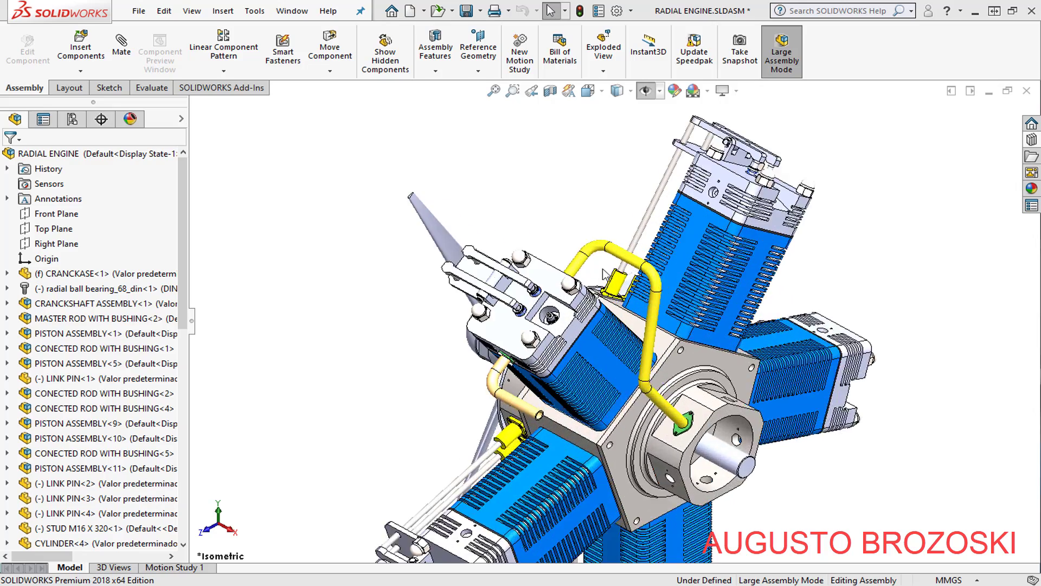
{"action": "scroll", "coordinate": [596, 288], "scroll_direction": "down", "scroll_amount": 3}
{"action": "scroll", "coordinate": [570, 314], "scroll_direction": "down", "scroll_amount": 3}
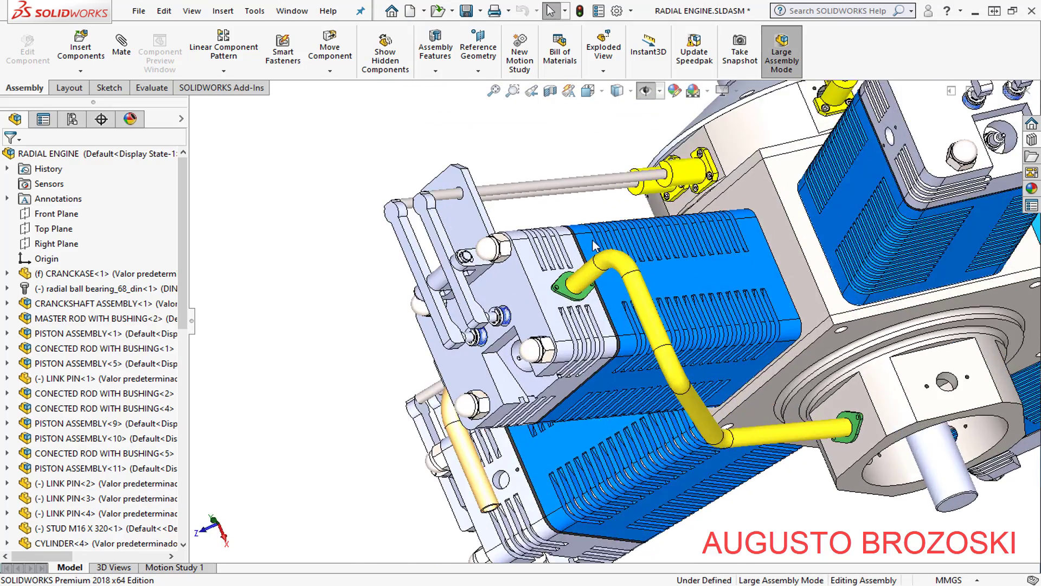
{"action": "scroll", "coordinate": [571, 297], "scroll_direction": "down", "scroll_amount": 3}
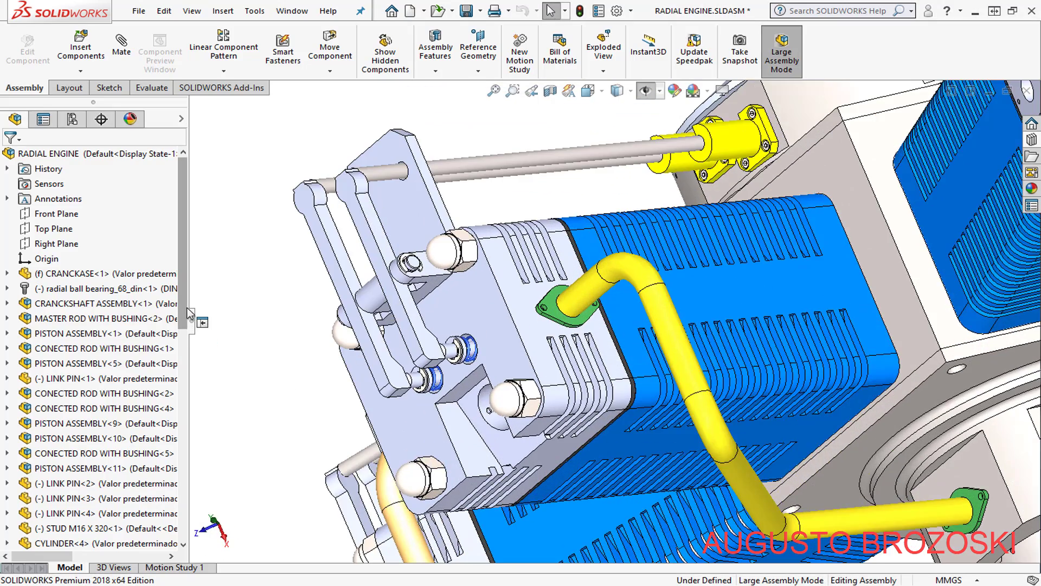
{"action": "left_click_drag", "start_coordinate": [186, 311], "coordinate": [183, 522]}
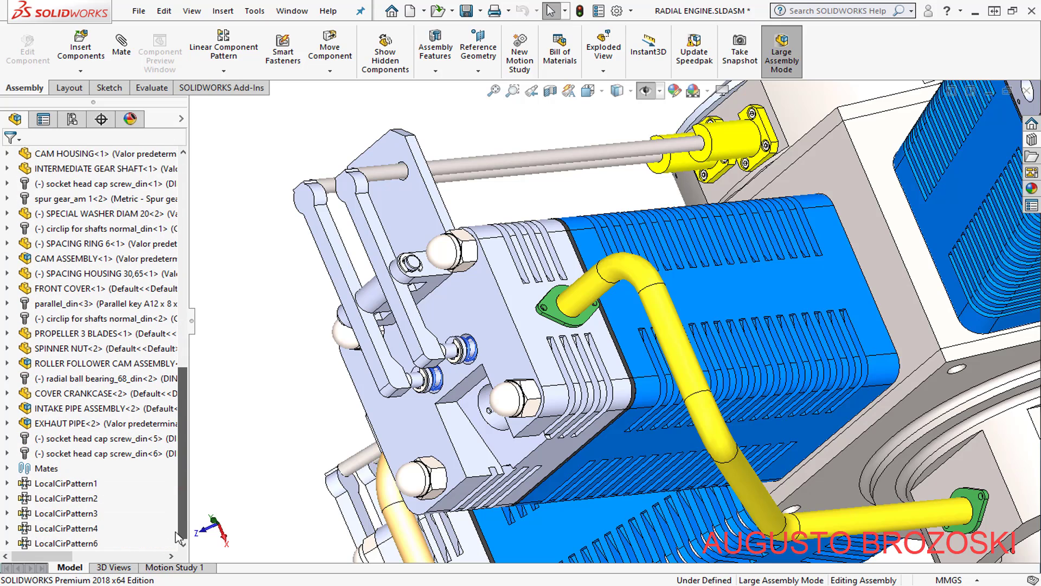
{"action": "left_click", "coordinate": [68, 455]}
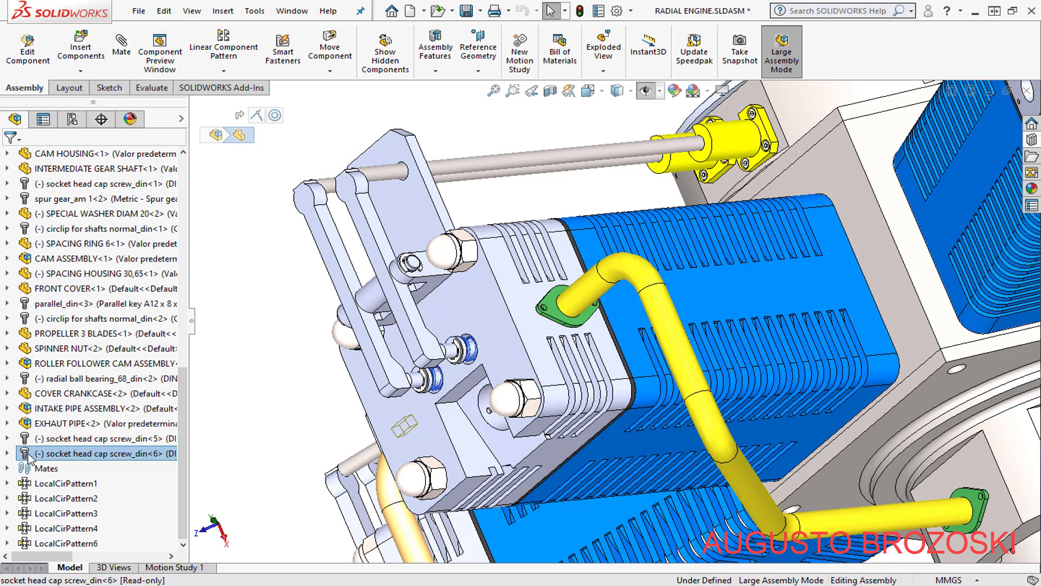
{"action": "left_click_drag", "start_coordinate": [27, 458], "coordinate": [395, 202]}
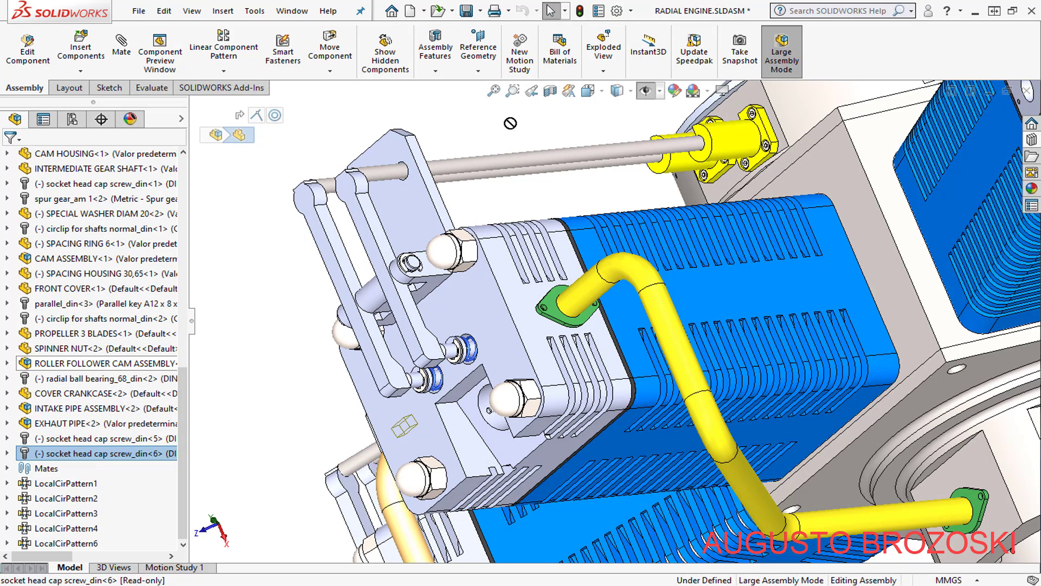
{"action": "left_click_drag", "start_coordinate": [513, 121], "coordinate": [513, 124]}
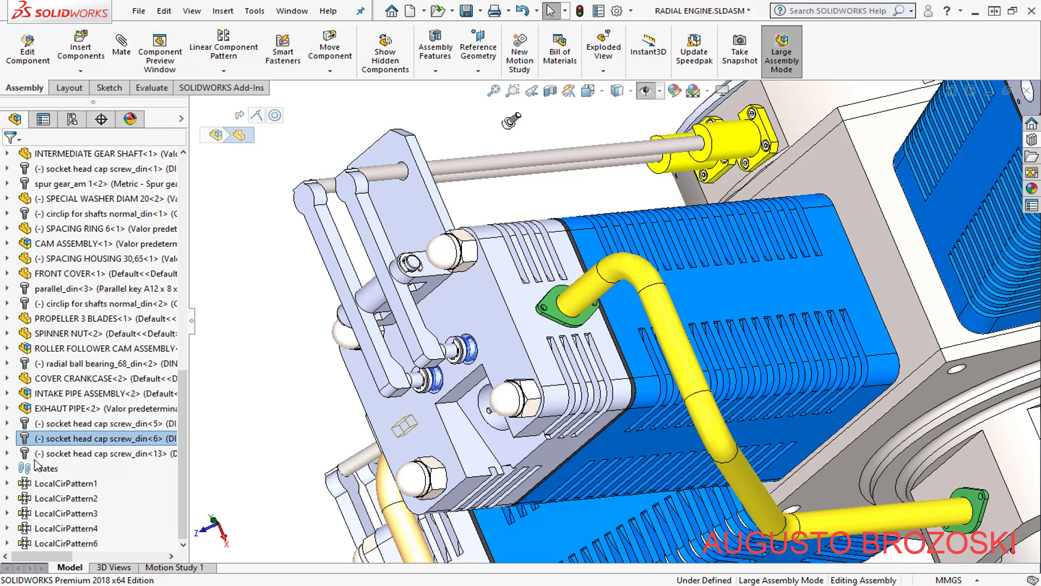
Drop a second screw copy beside the first, then clear the selection
{"action": "left_click_drag", "start_coordinate": [25, 443], "coordinate": [413, 192]}
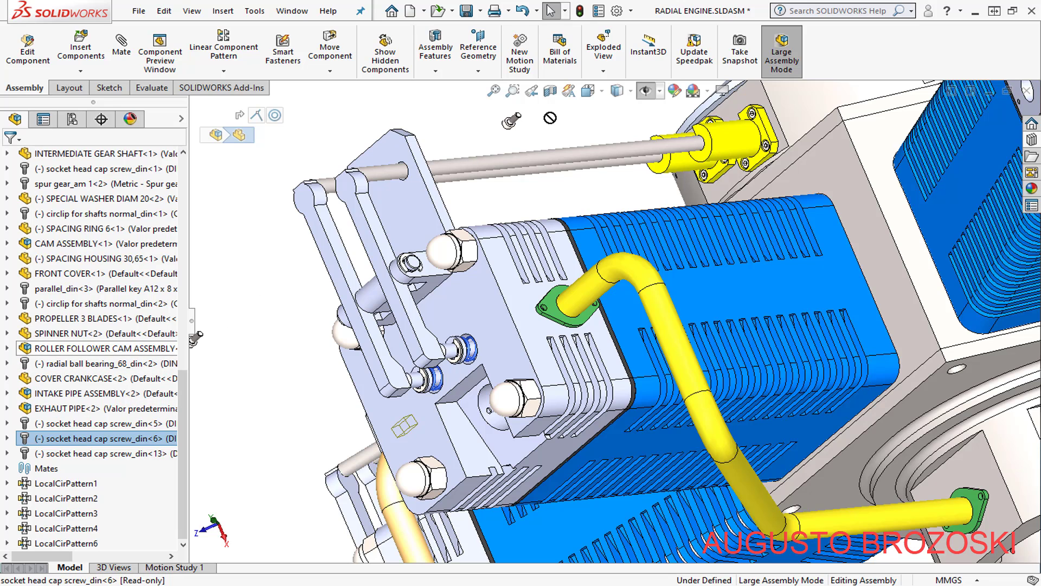
{"action": "left_click_drag", "start_coordinate": [550, 117], "coordinate": [559, 137]}
{"action": "scroll", "coordinate": [559, 136], "scroll_direction": "down", "scroll_amount": 3}
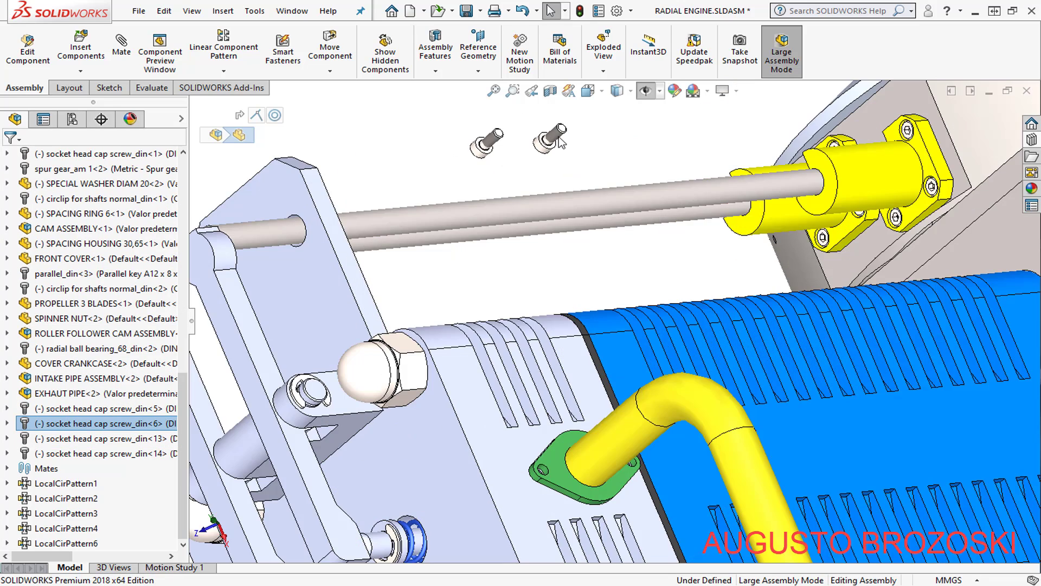
{"action": "scroll", "coordinate": [558, 136], "scroll_direction": "down", "scroll_amount": 3}
{"action": "left_click", "coordinate": [530, 135]}
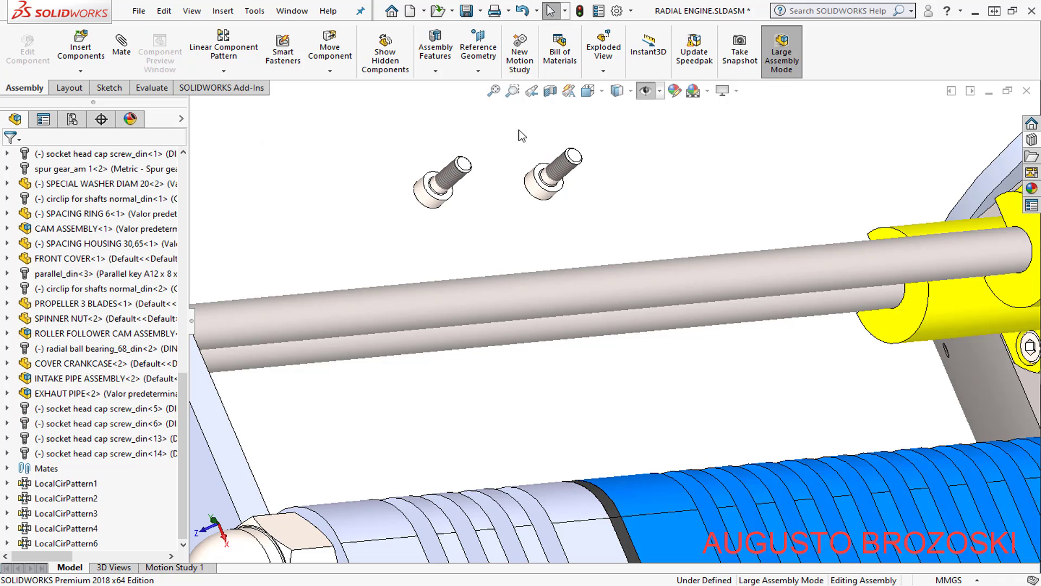
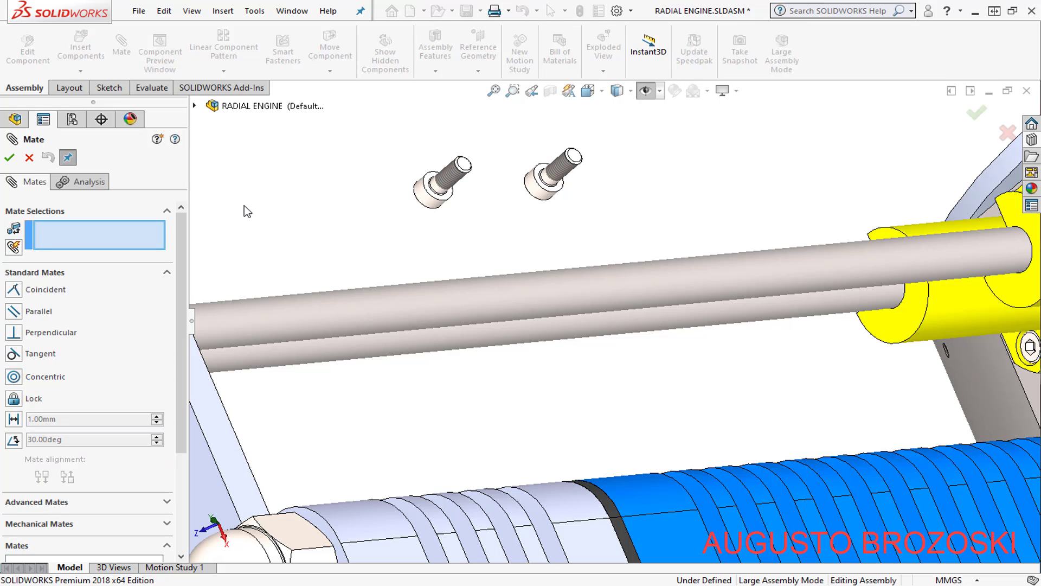
Mate the screw head's underside coincident with the green flange face, with alignment flipped
{"action": "scroll", "coordinate": [373, 197], "scroll_direction": "down", "scroll_amount": 2}
{"action": "scroll", "coordinate": [517, 202], "scroll_direction": "down", "scroll_amount": 3}
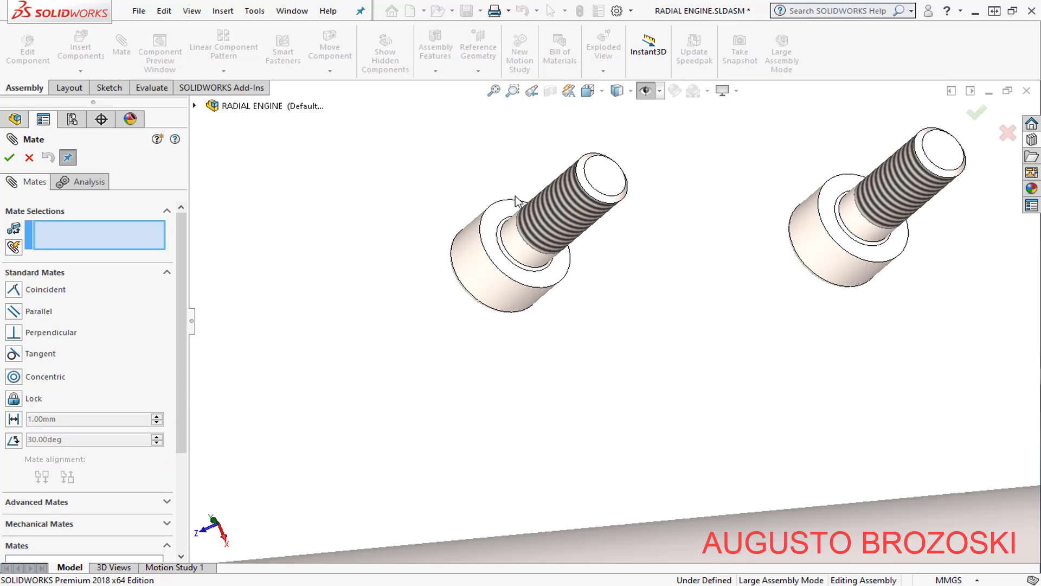
{"action": "left_click", "coordinate": [494, 221]}
{"action": "scroll", "coordinate": [450, 225], "scroll_direction": "up", "scroll_amount": 2}
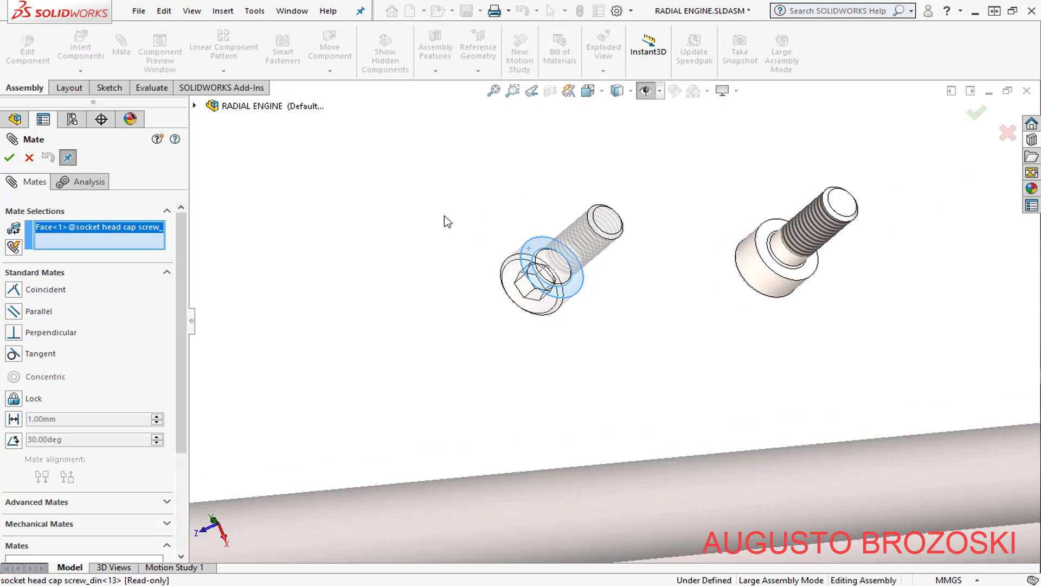
{"action": "scroll", "coordinate": [462, 226], "scroll_direction": "up", "scroll_amount": 2}
{"action": "scroll", "coordinate": [509, 248], "scroll_direction": "up", "scroll_amount": 1}
{"action": "scroll", "coordinate": [633, 319], "scroll_direction": "up", "scroll_amount": 3}
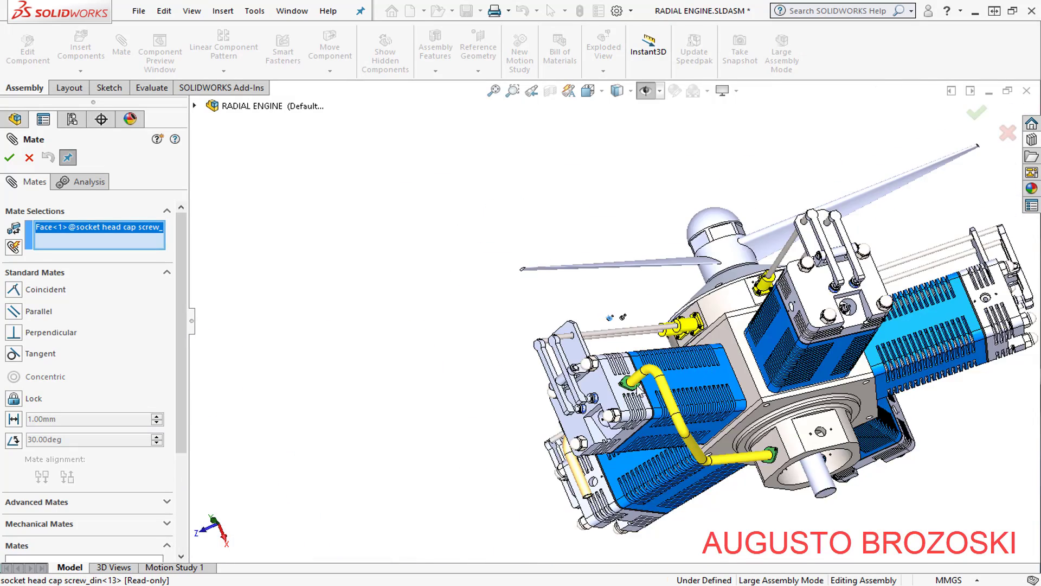
{"action": "scroll", "coordinate": [638, 388], "scroll_direction": "down", "scroll_amount": 2}
{"action": "scroll", "coordinate": [571, 350], "scroll_direction": "down", "scroll_amount": 3}
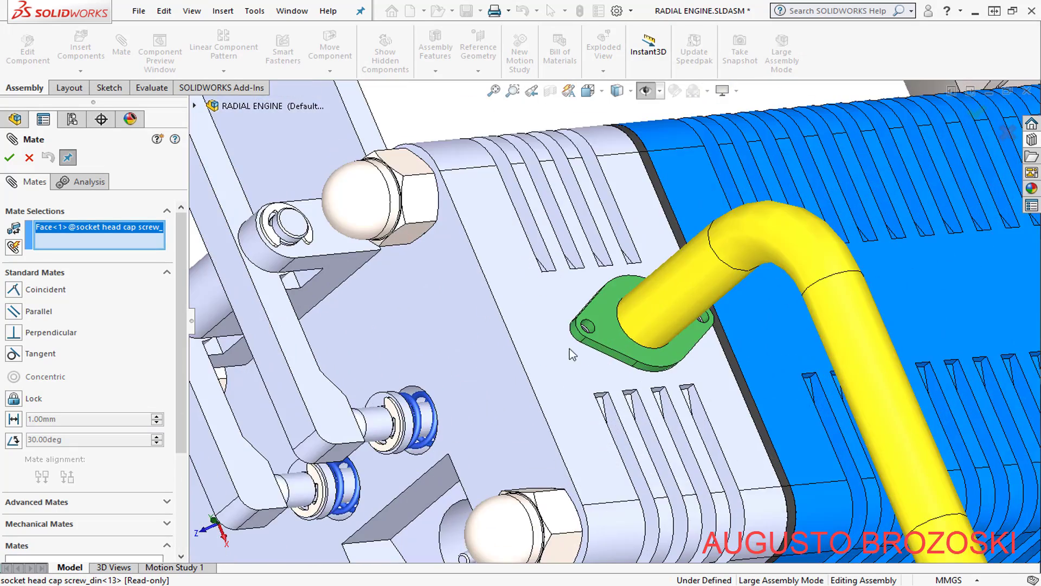
{"action": "left_click", "coordinate": [606, 315]}
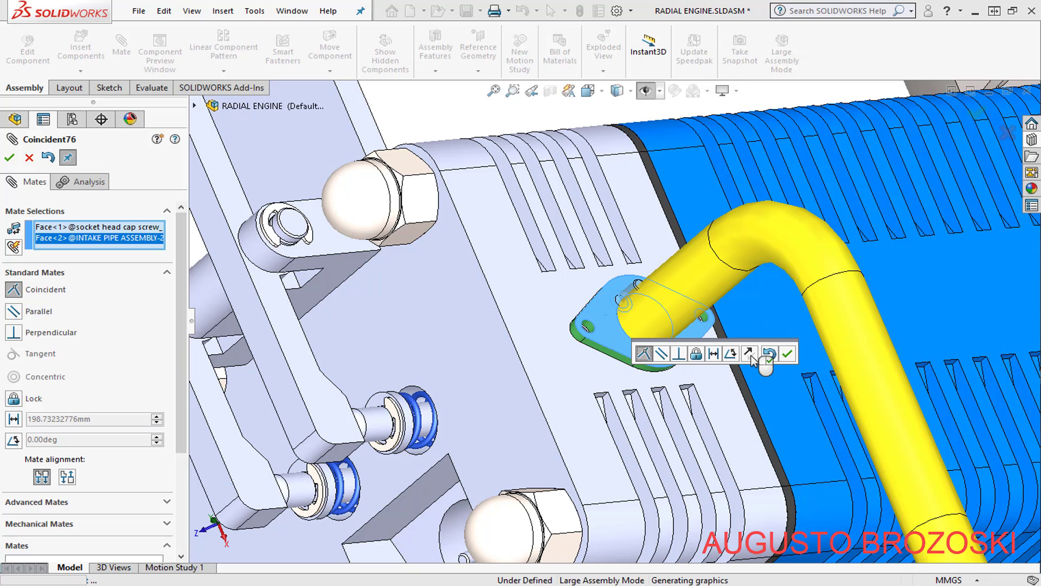
{"action": "left_click", "coordinate": [769, 354]}
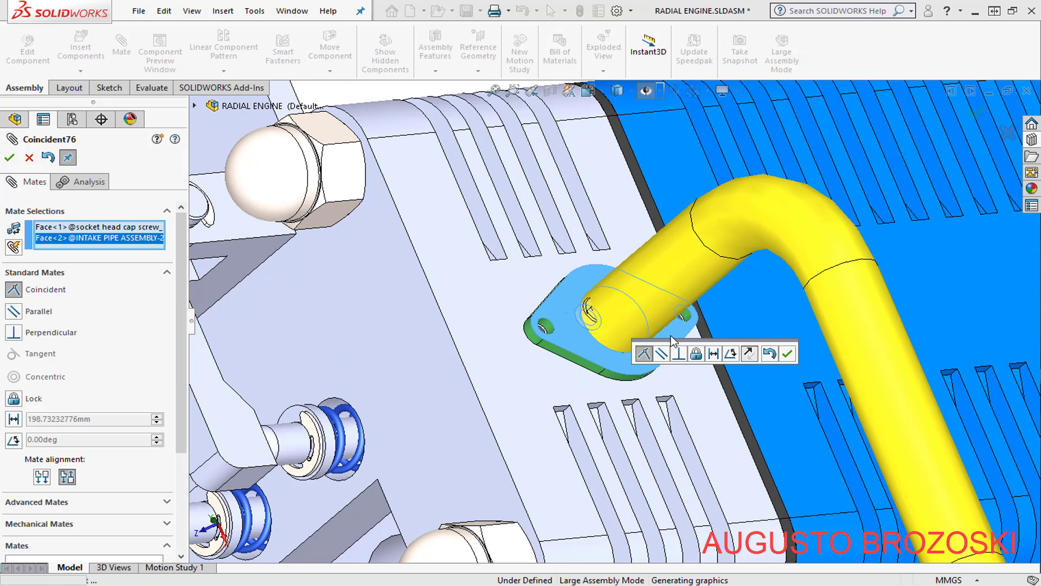
{"action": "left_click", "coordinate": [643, 347]}
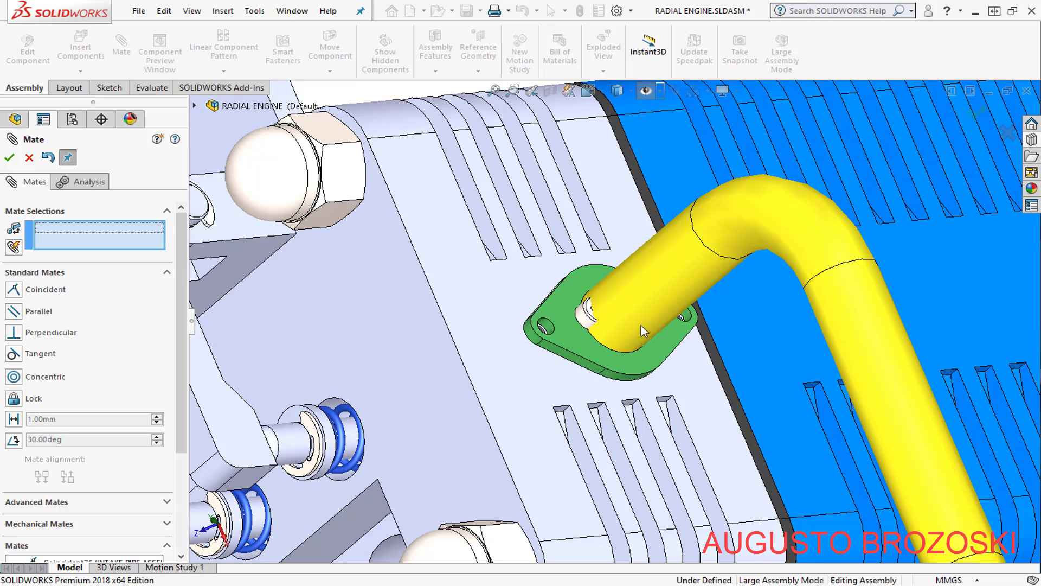
Mate the screw's cylindrical shank concentric with the flange hole
{"action": "scroll", "coordinate": [640, 329], "scroll_direction": "down", "scroll_amount": 2}
{"action": "scroll", "coordinate": [639, 330], "scroll_direction": "down", "scroll_amount": 2}
{"action": "scroll", "coordinate": [630, 329], "scroll_direction": "down", "scroll_amount": 3}
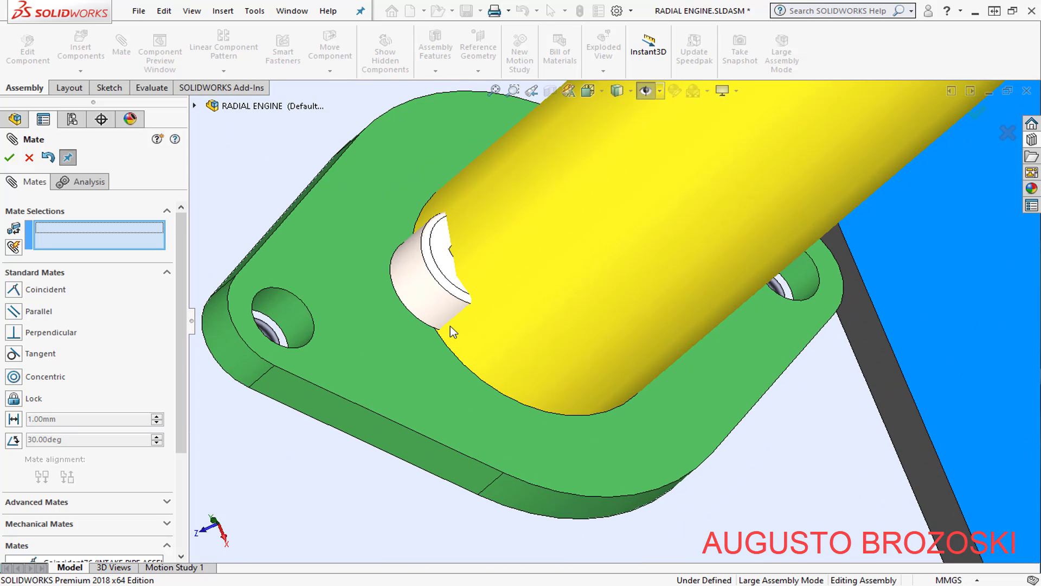
{"action": "left_click", "coordinate": [422, 294]}
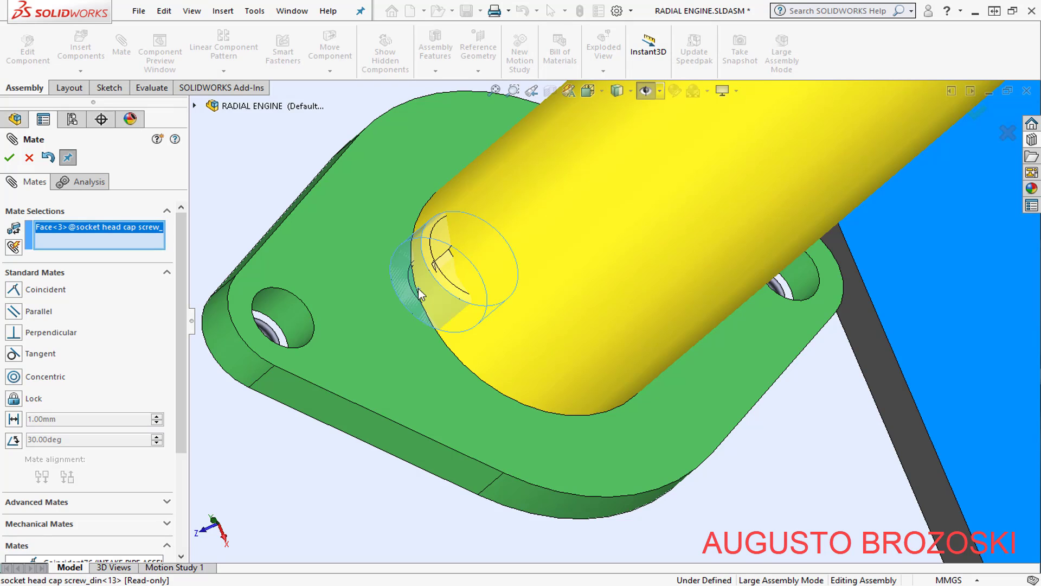
{"action": "left_click", "coordinate": [278, 306]}
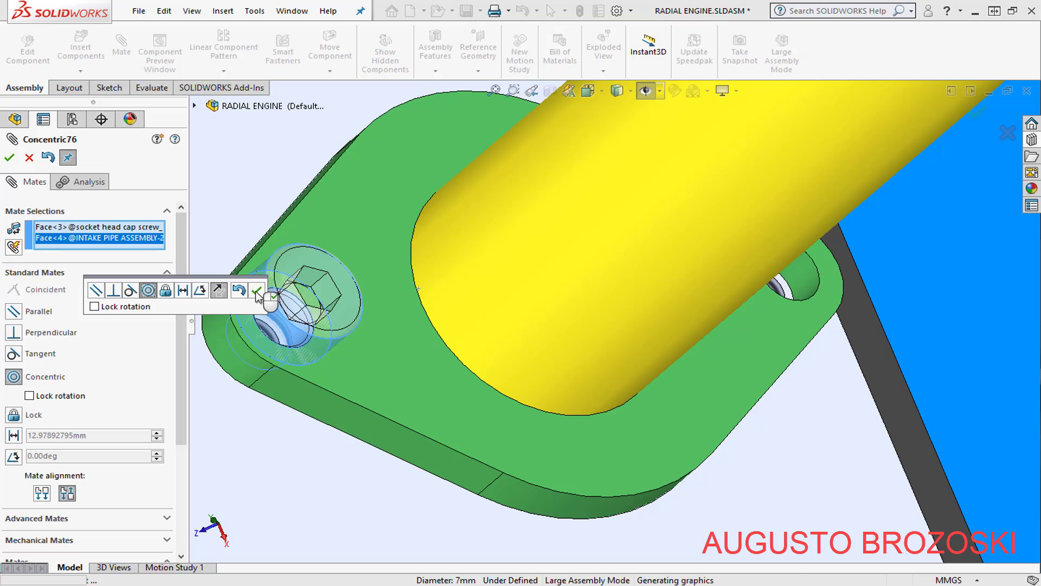
{"action": "left_click", "coordinate": [254, 293]}
{"action": "scroll", "coordinate": [352, 360], "scroll_direction": "up", "scroll_amount": 3}
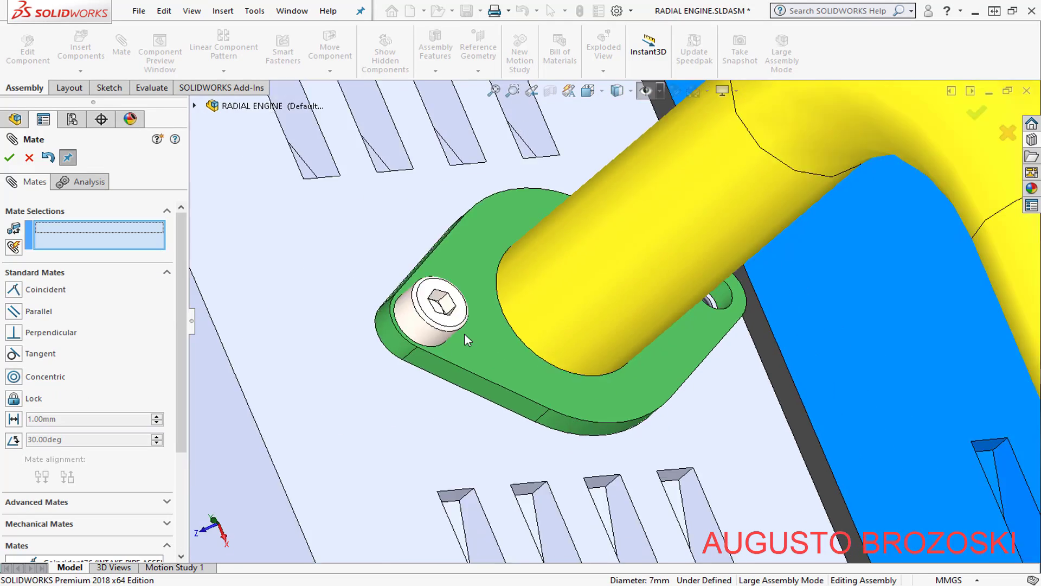
{"action": "scroll", "coordinate": [464, 334], "scroll_direction": "up", "scroll_amount": 3}
{"action": "scroll", "coordinate": [542, 228], "scroll_direction": "up", "scroll_amount": 2}
Mate the second screw's head face coincident with the green flange, alignment flipped
{"action": "scroll", "coordinate": [593, 155], "scroll_direction": "down", "scroll_amount": 2}
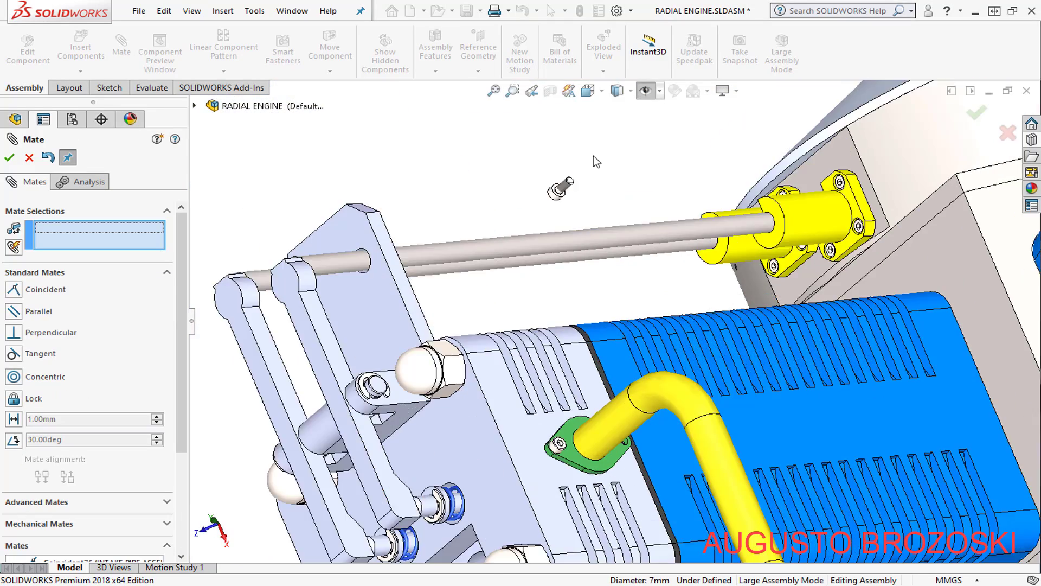
{"action": "scroll", "coordinate": [542, 217], "scroll_direction": "down", "scroll_amount": 3}
{"action": "scroll", "coordinate": [510, 244], "scroll_direction": "down", "scroll_amount": 3}
{"action": "scroll", "coordinate": [491, 254], "scroll_direction": "down", "scroll_amount": 2}
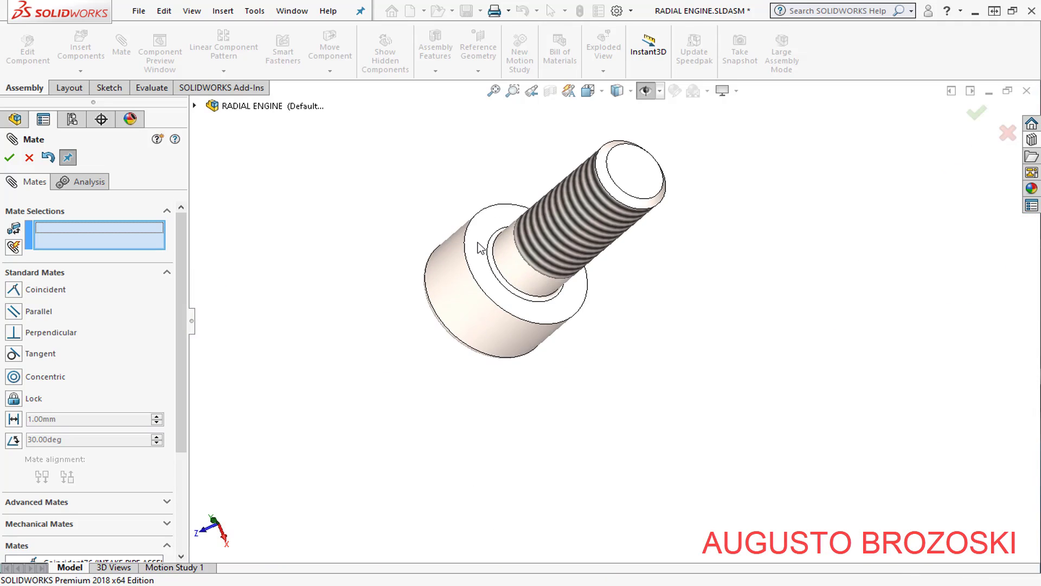
{"action": "left_click", "coordinate": [479, 249]}
{"action": "scroll", "coordinate": [421, 253], "scroll_direction": "up", "scroll_amount": 2}
{"action": "scroll", "coordinate": [500, 291], "scroll_direction": "up", "scroll_amount": 4}
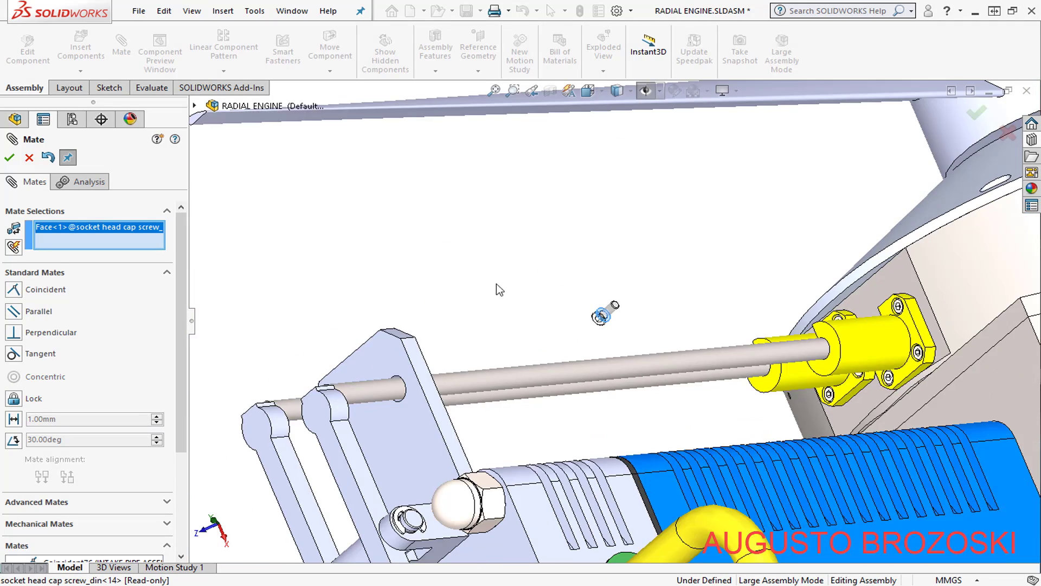
{"action": "scroll", "coordinate": [608, 315], "scroll_direction": "up", "scroll_amount": 1}
{"action": "scroll", "coordinate": [681, 505], "scroll_direction": "down", "scroll_amount": 2}
{"action": "scroll", "coordinate": [623, 453], "scroll_direction": "down", "scroll_amount": 2}
{"action": "scroll", "coordinate": [567, 398], "scroll_direction": "down", "scroll_amount": 3}
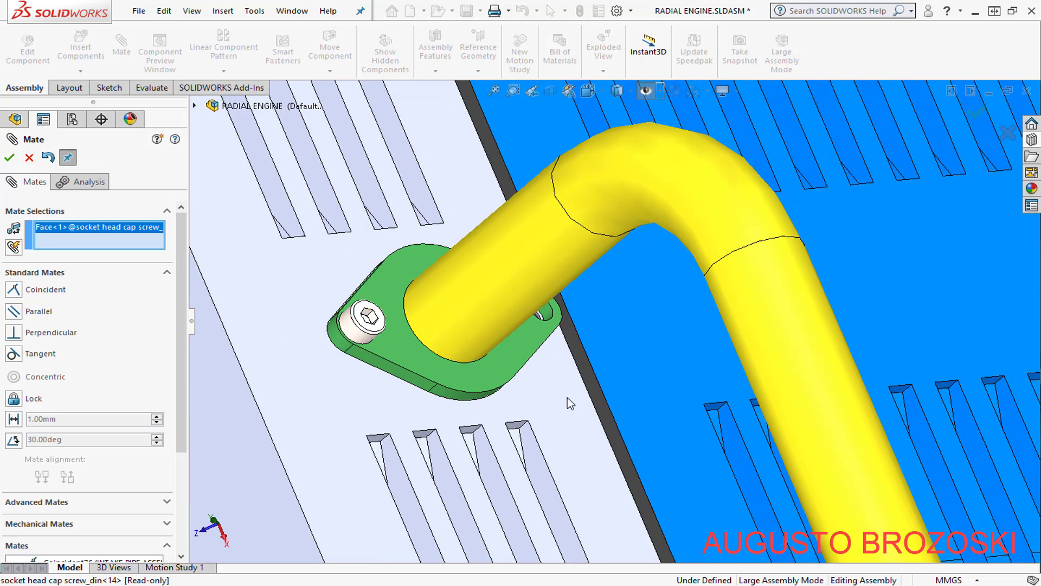
{"action": "left_click", "coordinate": [524, 349]}
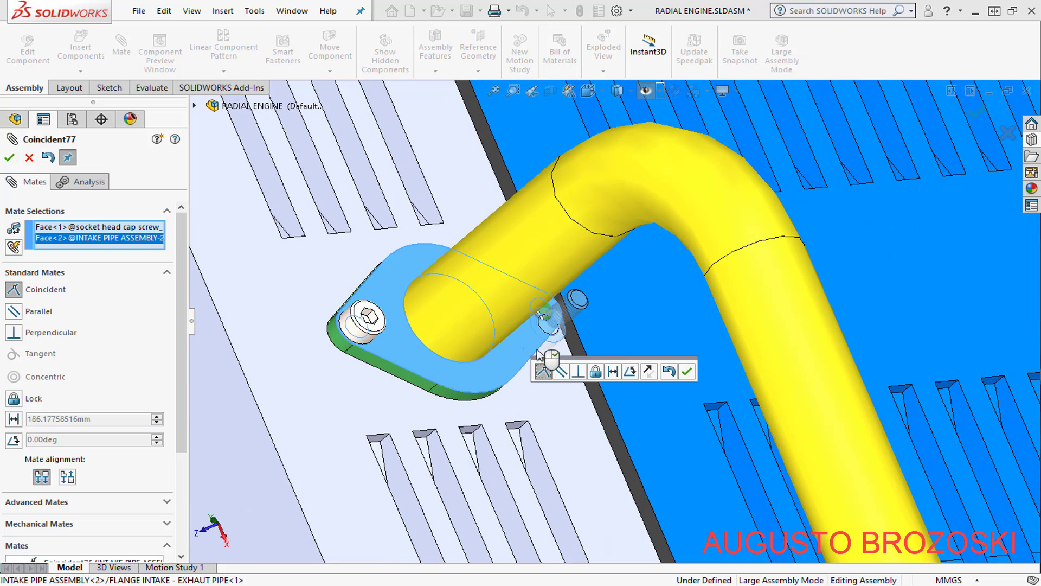
{"action": "left_click", "coordinate": [649, 373]}
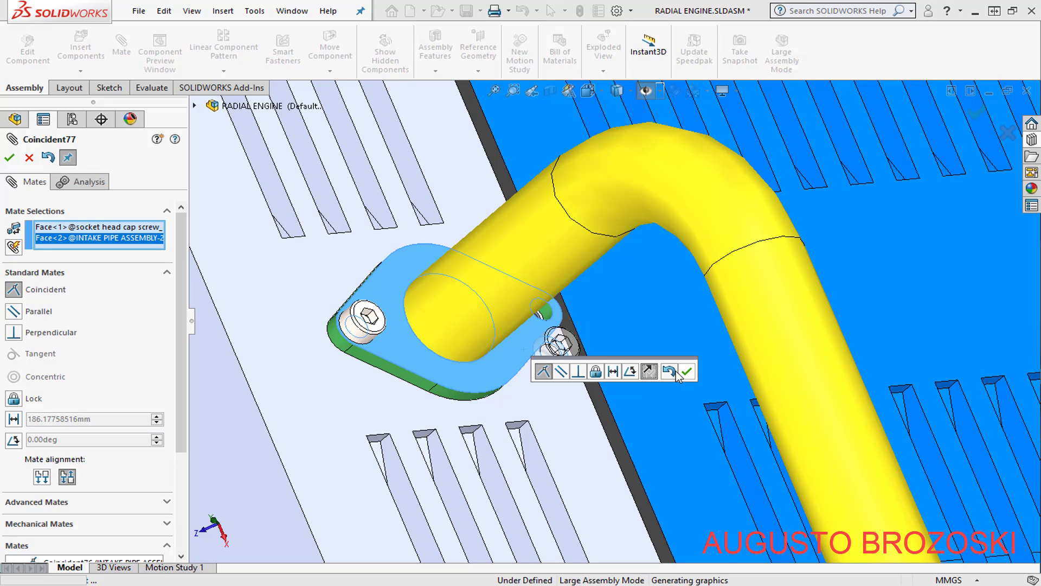
{"action": "left_click", "coordinate": [671, 371]}
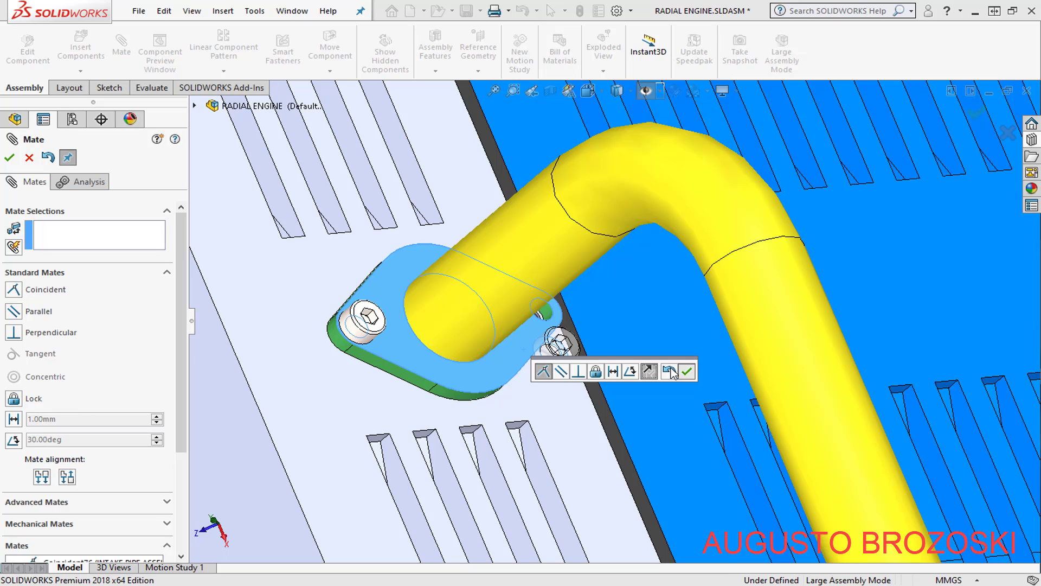
Mate the second screw's shank concentric with the other flange hole
{"action": "scroll", "coordinate": [603, 340], "scroll_direction": "down", "scroll_amount": 3}
{"action": "scroll", "coordinate": [489, 379], "scroll_direction": "down", "scroll_amount": 2}
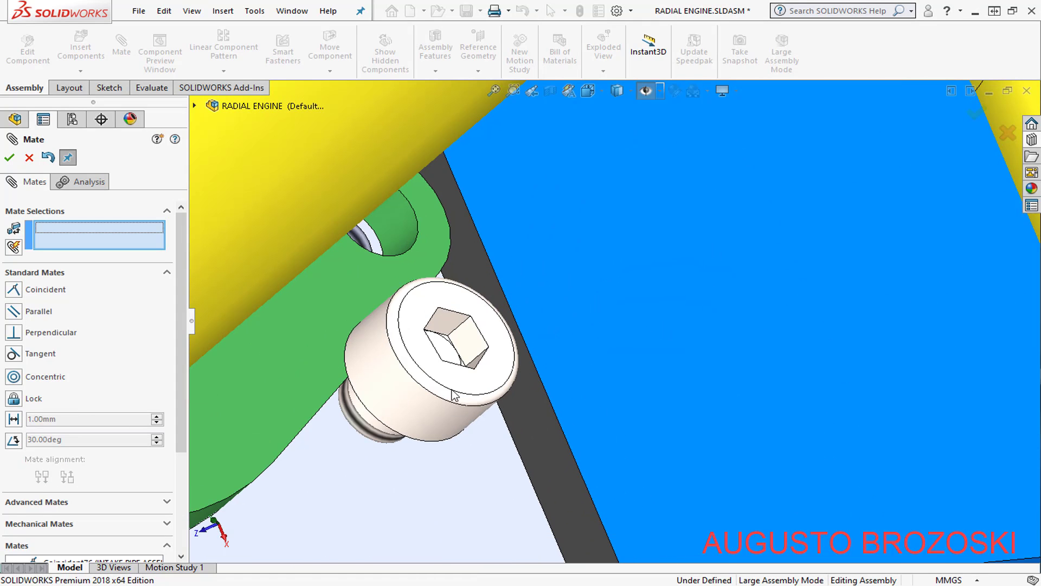
{"action": "left_click", "coordinate": [399, 403]}
{"action": "left_click", "coordinate": [400, 212]}
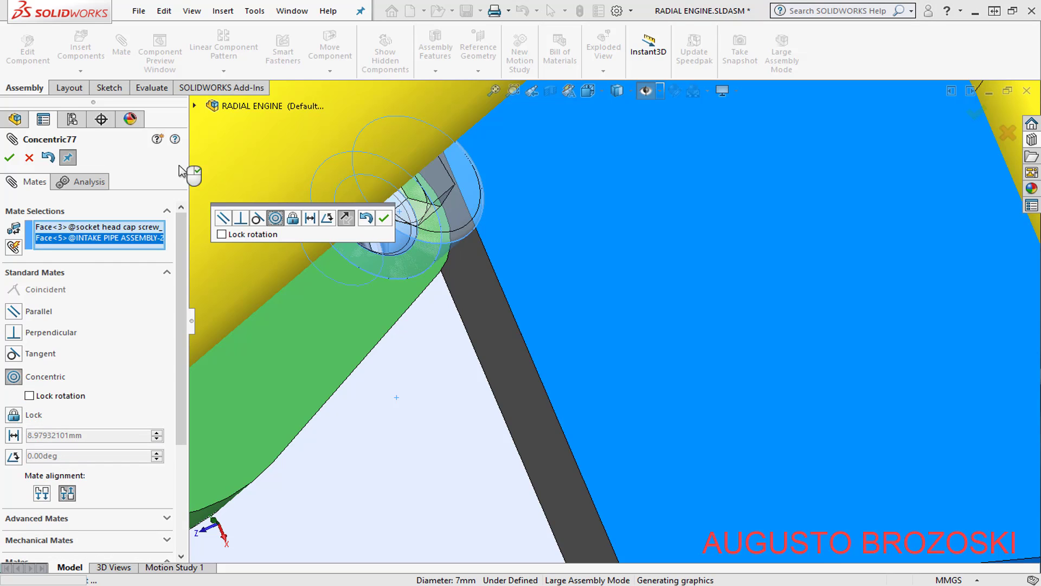
{"action": "left_click", "coordinate": [10, 159]}
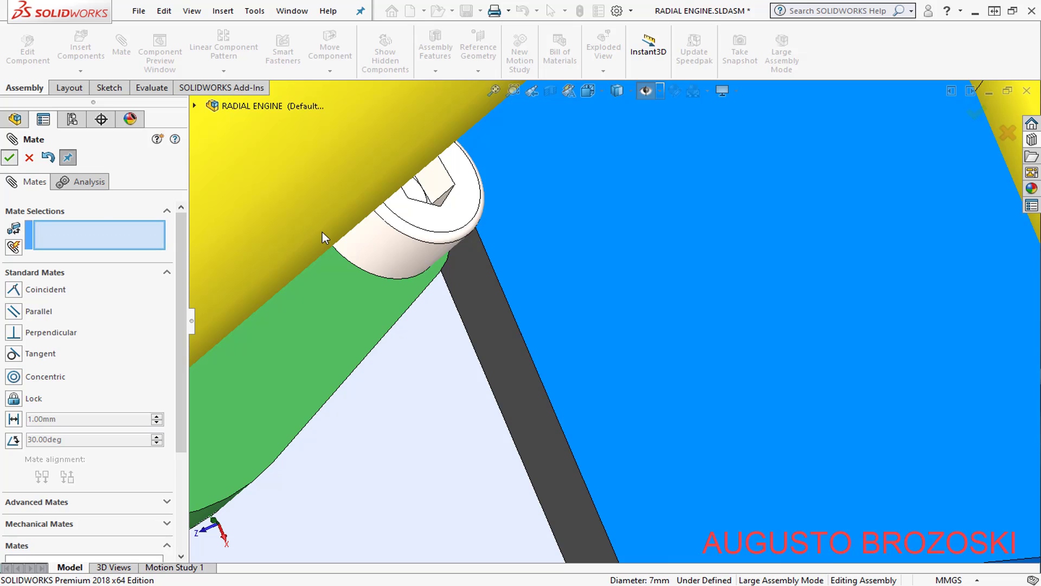
Finish mating and show the engine in isometric view
{"action": "key", "text": "Escape"}
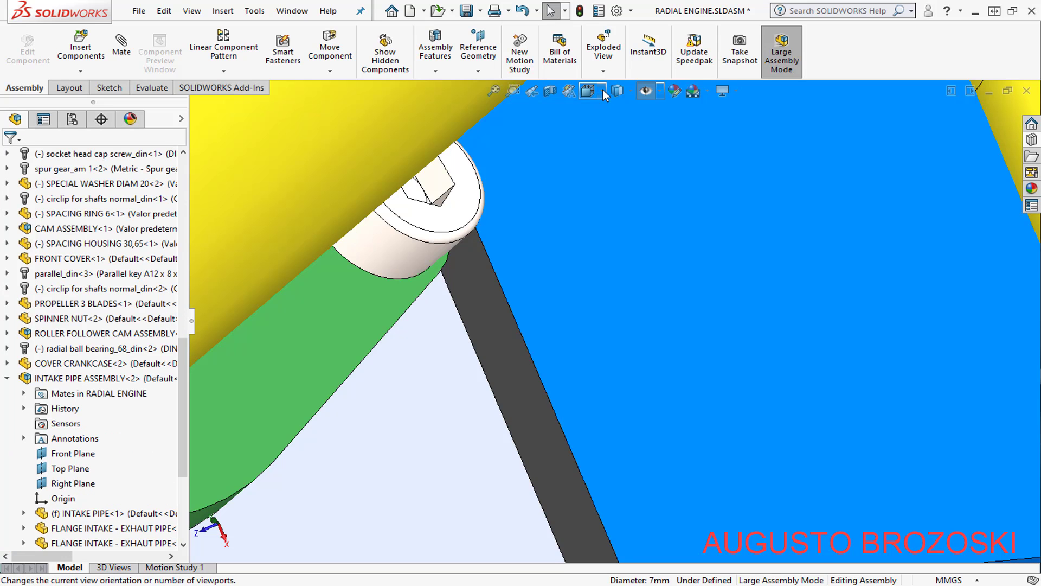
{"action": "left_click", "coordinate": [603, 91]}
{"action": "left_click", "coordinate": [632, 126]}
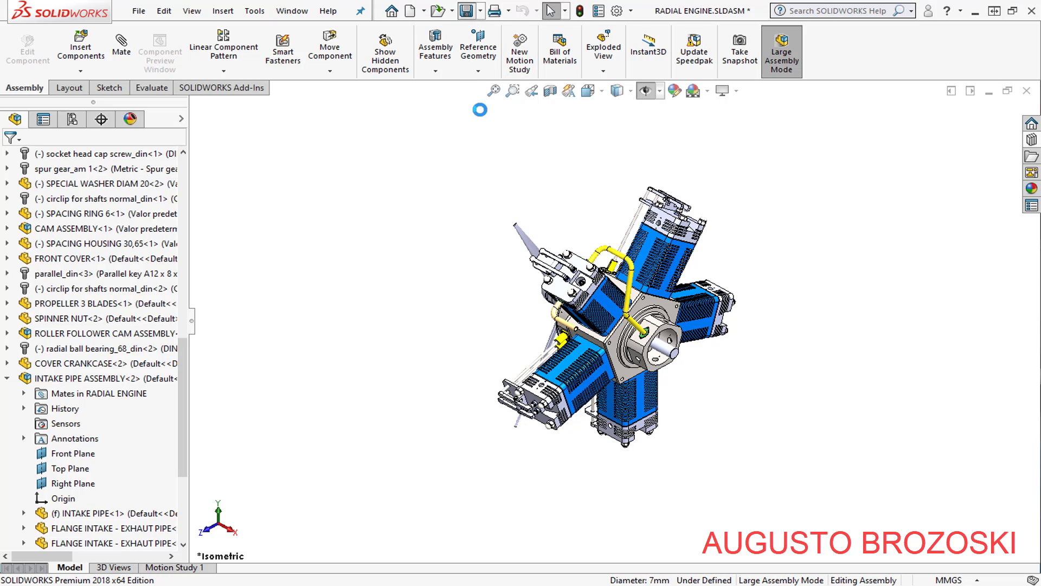
{"action": "scroll", "coordinate": [651, 368], "scroll_direction": "down", "scroll_amount": 2}
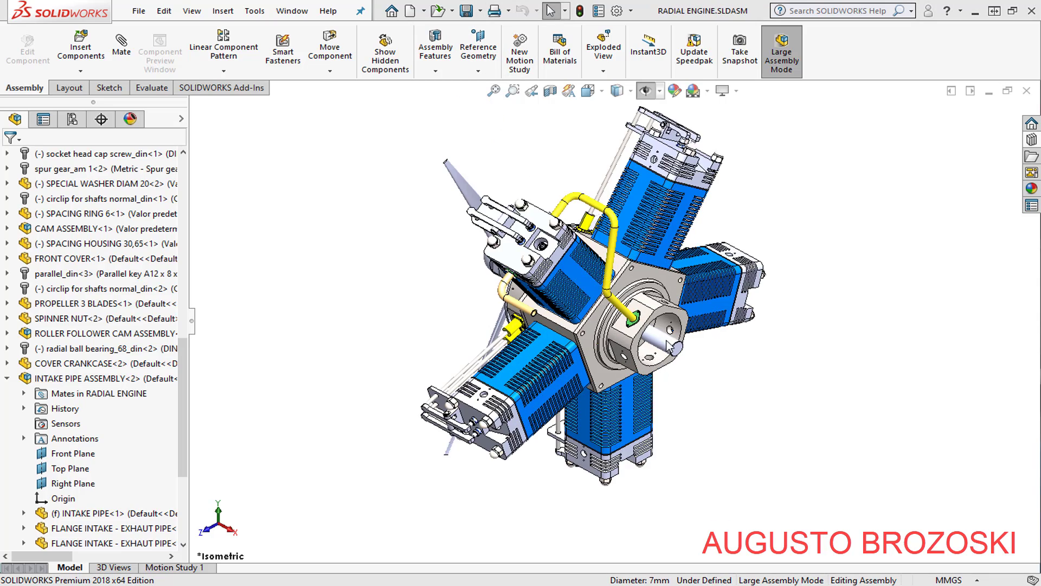
{"action": "scroll", "coordinate": [653, 347], "scroll_direction": "down", "scroll_amount": 3}
{"action": "scroll", "coordinate": [659, 308], "scroll_direction": "down", "scroll_amount": 3}
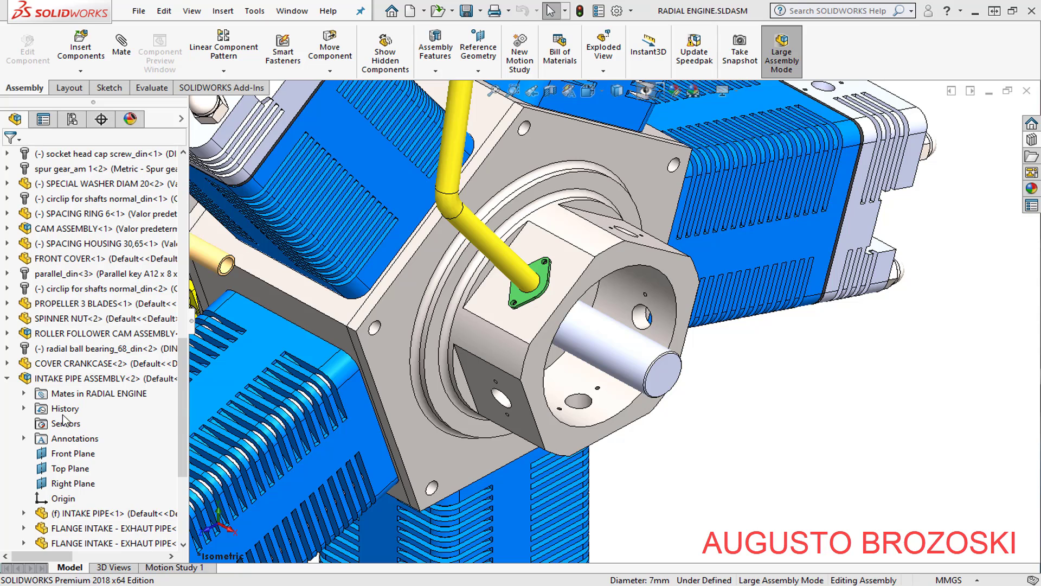
Place two copies of socket head cap screw_din<14> beside the engine
{"action": "left_click", "coordinate": [8, 378]}
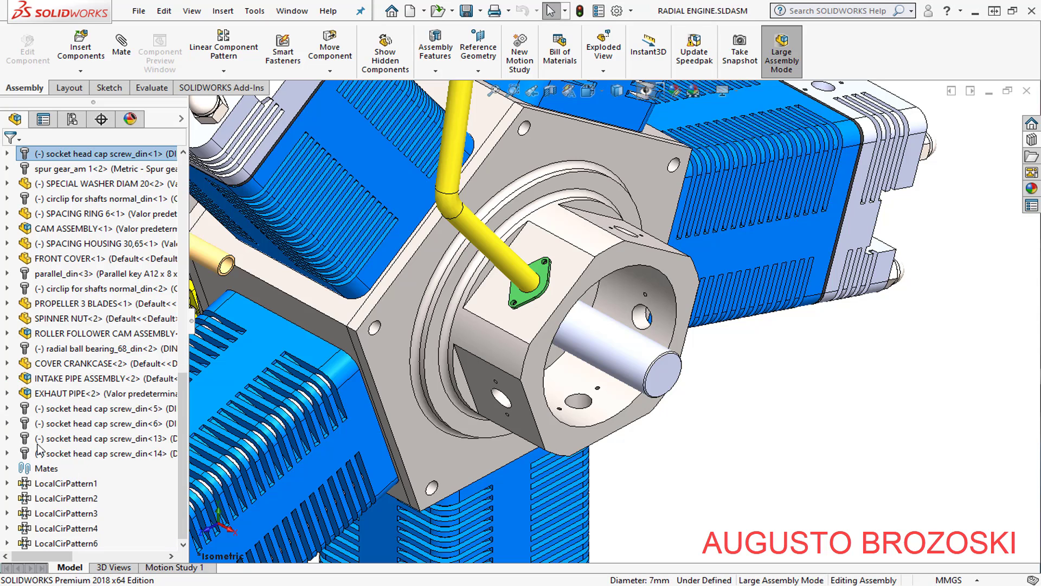
{"action": "left_click", "coordinate": [58, 456]}
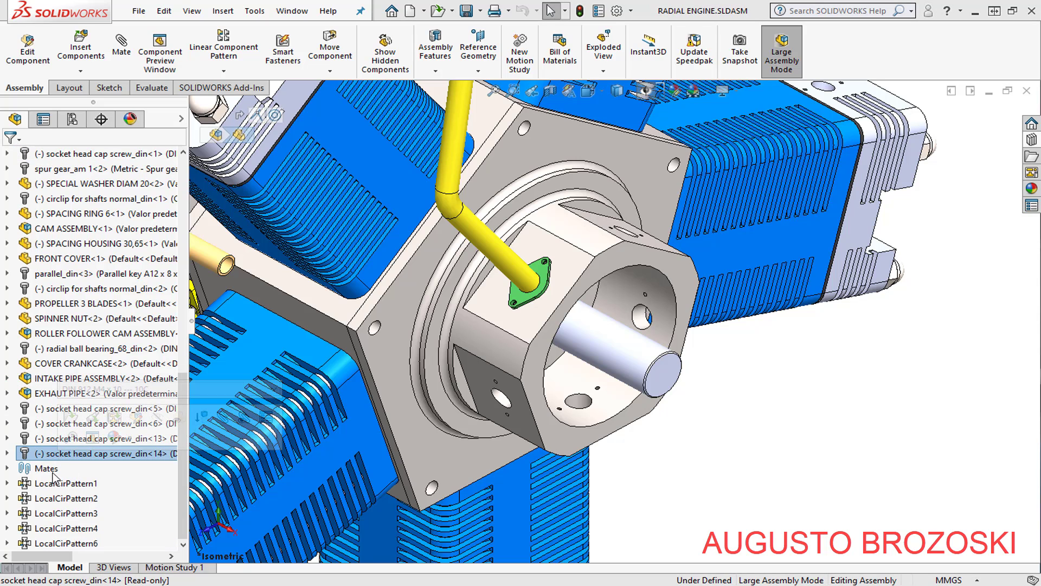
{"action": "left_click_drag", "start_coordinate": [23, 455], "coordinate": [704, 390]}
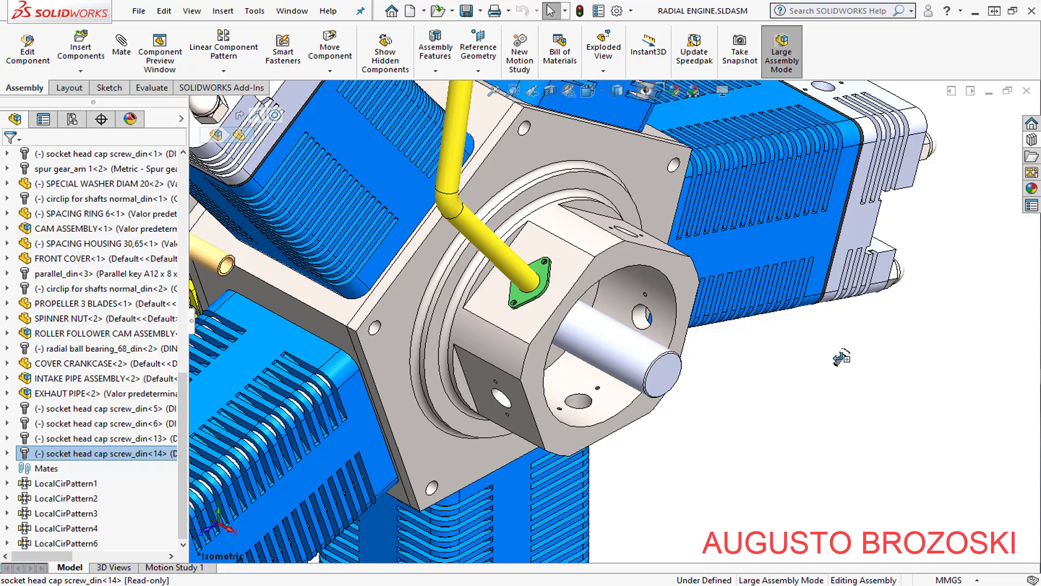
{"action": "left_click_drag", "start_coordinate": [724, 420], "coordinate": [639, 445]}
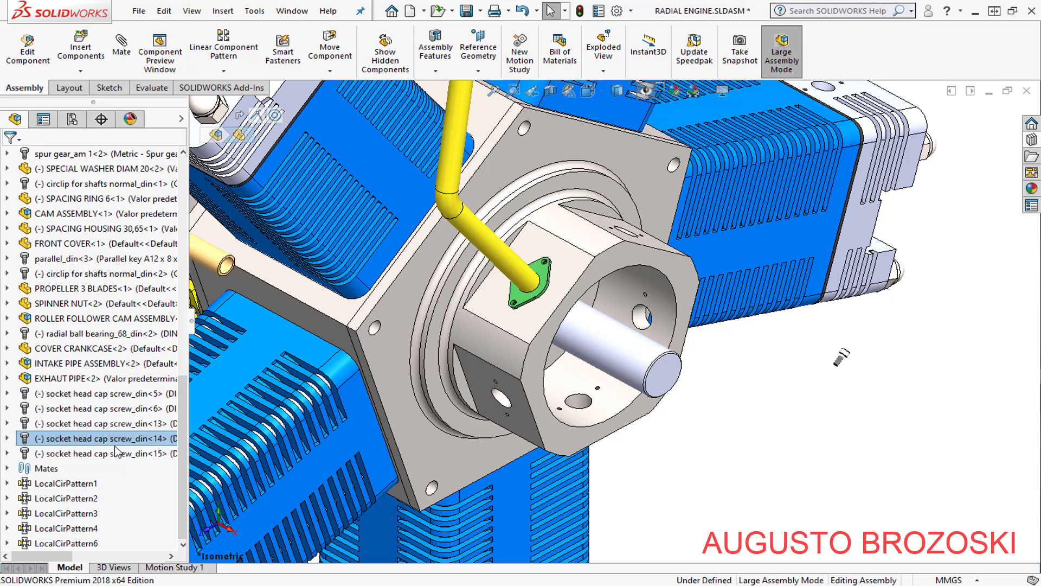
{"action": "left_click_drag", "start_coordinate": [25, 439], "coordinate": [141, 436]}
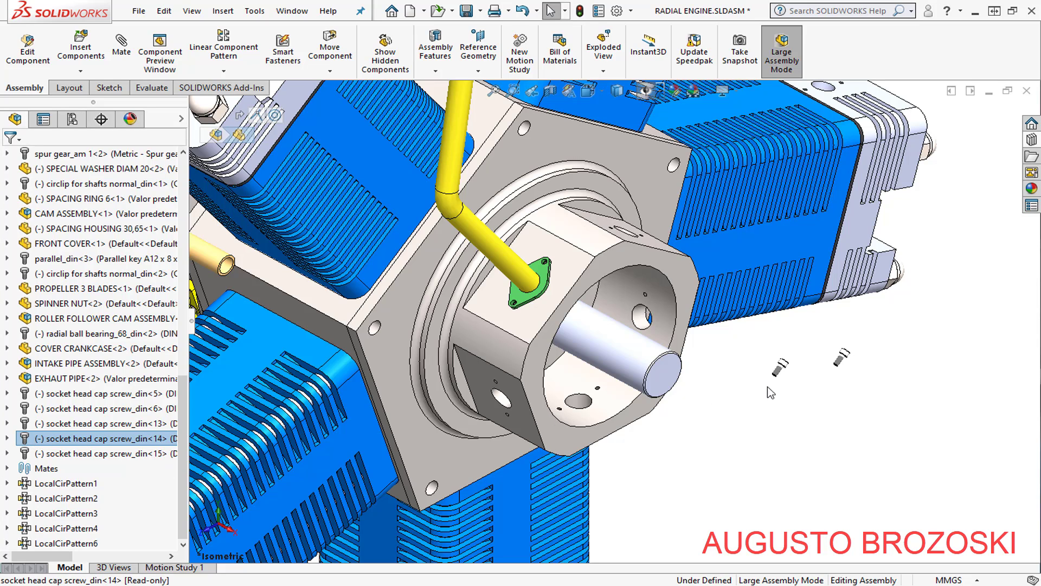
{"action": "left_click_drag", "start_coordinate": [780, 399], "coordinate": [785, 393]}
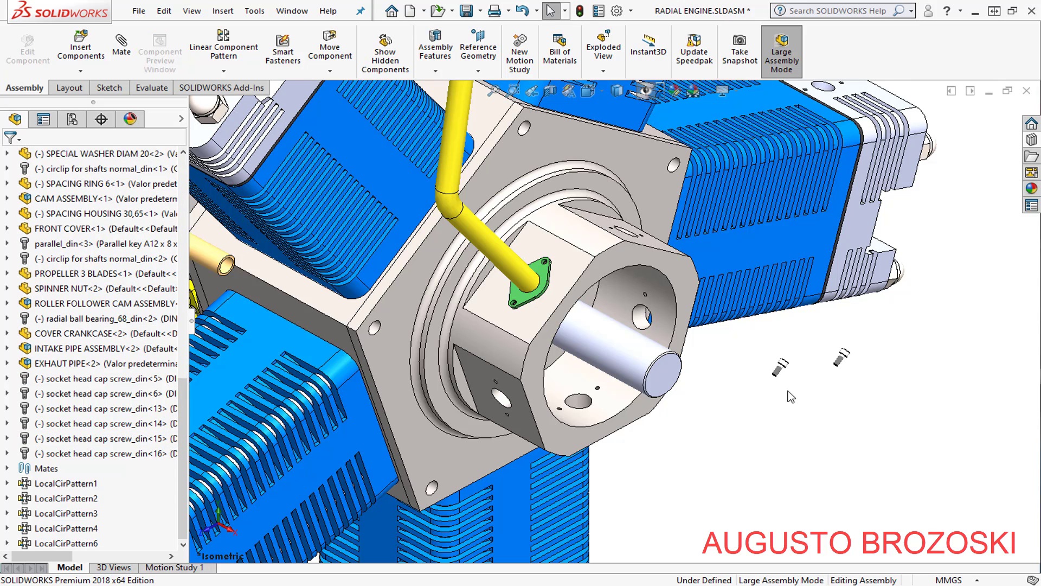
{"action": "scroll", "coordinate": [797, 382], "scroll_direction": "down", "scroll_amount": 3}
Mate the first new screw's head underside coincident with the flange face
{"action": "left_click", "coordinate": [122, 48]}
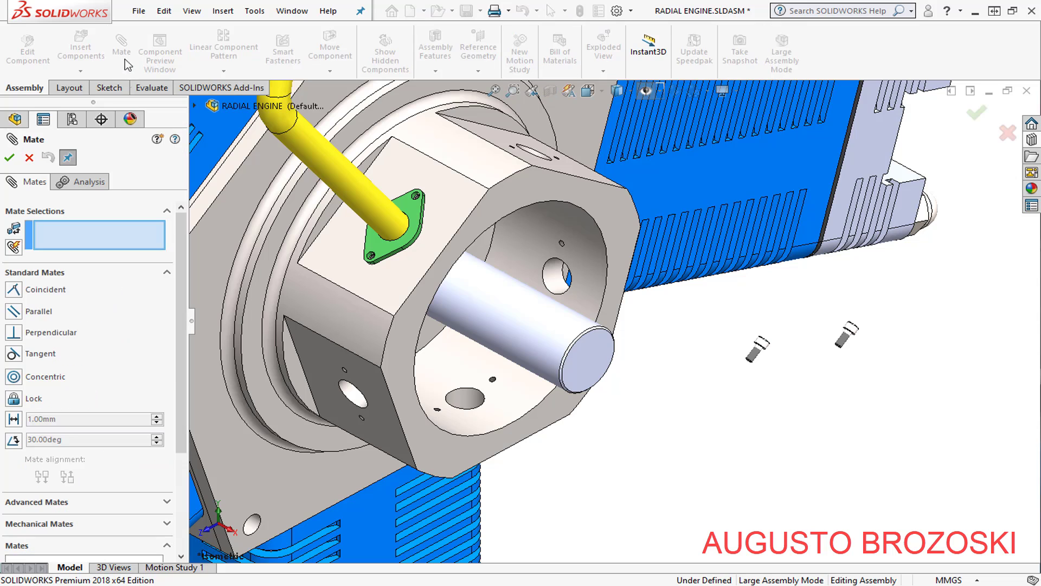
{"action": "scroll", "coordinate": [749, 347], "scroll_direction": "down", "scroll_amount": 3}
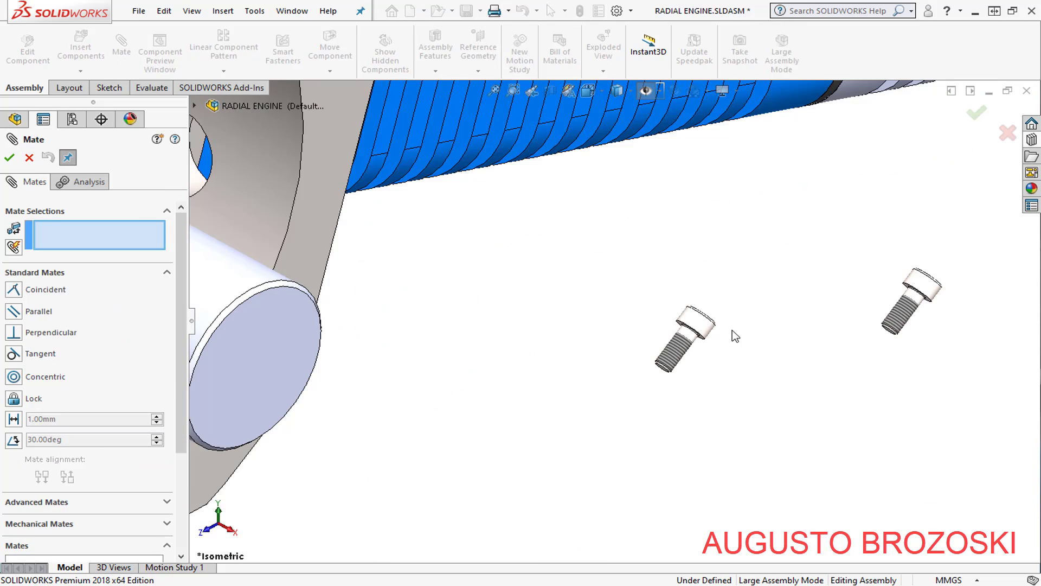
{"action": "scroll", "coordinate": [595, 305], "scroll_direction": "down", "scroll_amount": 3}
{"action": "scroll", "coordinate": [591, 308], "scroll_direction": "down", "scroll_amount": 2}
{"action": "scroll", "coordinate": [597, 320], "scroll_direction": "down", "scroll_amount": 2}
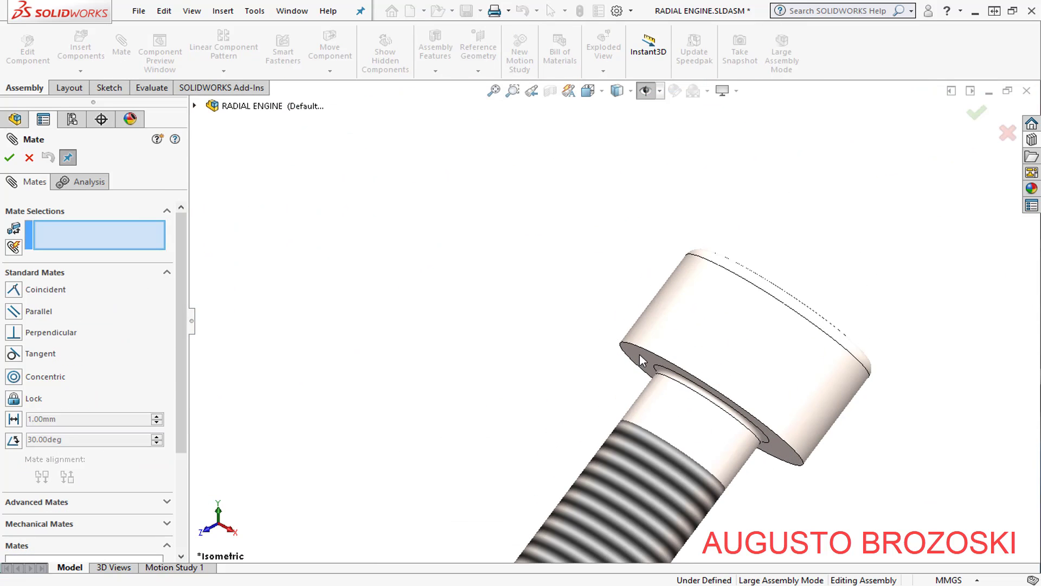
{"action": "left_click", "coordinate": [636, 362]}
{"action": "scroll", "coordinate": [651, 304], "scroll_direction": "up", "scroll_amount": 3}
{"action": "scroll", "coordinate": [678, 249], "scroll_direction": "up", "scroll_amount": 2}
{"action": "scroll", "coordinate": [681, 253], "scroll_direction": "up", "scroll_amount": 2}
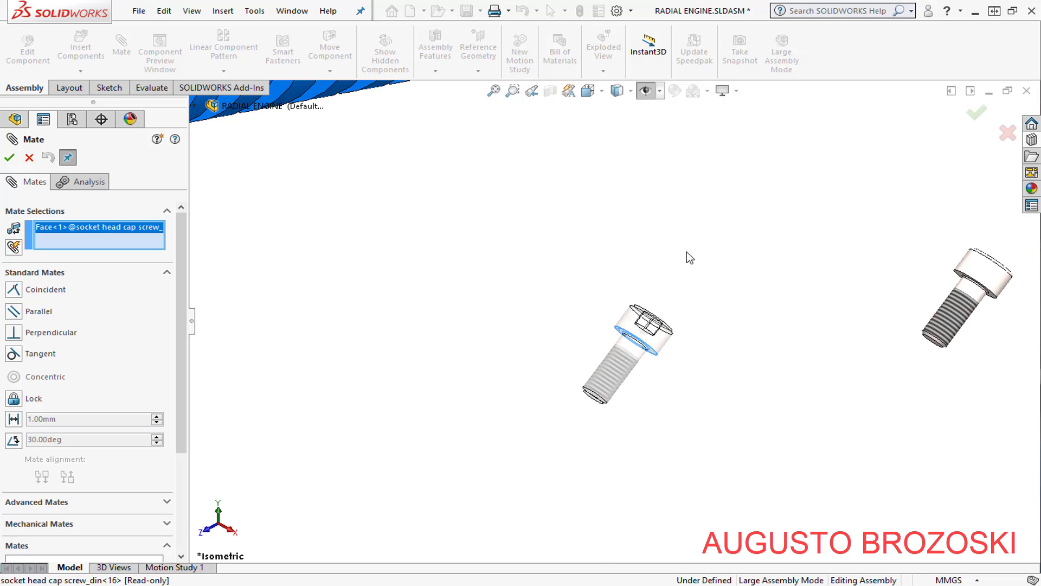
{"action": "scroll", "coordinate": [607, 302], "scroll_direction": "up", "scroll_amount": 3}
{"action": "scroll", "coordinate": [298, 219], "scroll_direction": "down", "scroll_amount": 1}
{"action": "scroll", "coordinate": [336, 255], "scroll_direction": "down", "scroll_amount": 2}
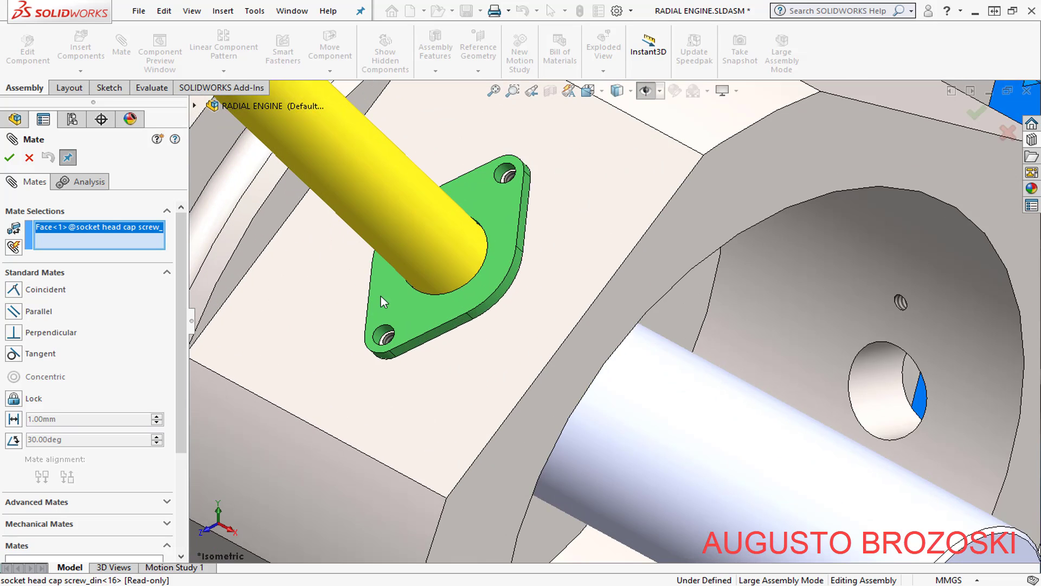
{"action": "scroll", "coordinate": [412, 315], "scroll_direction": "down", "scroll_amount": 2}
{"action": "left_click", "coordinate": [448, 334]}
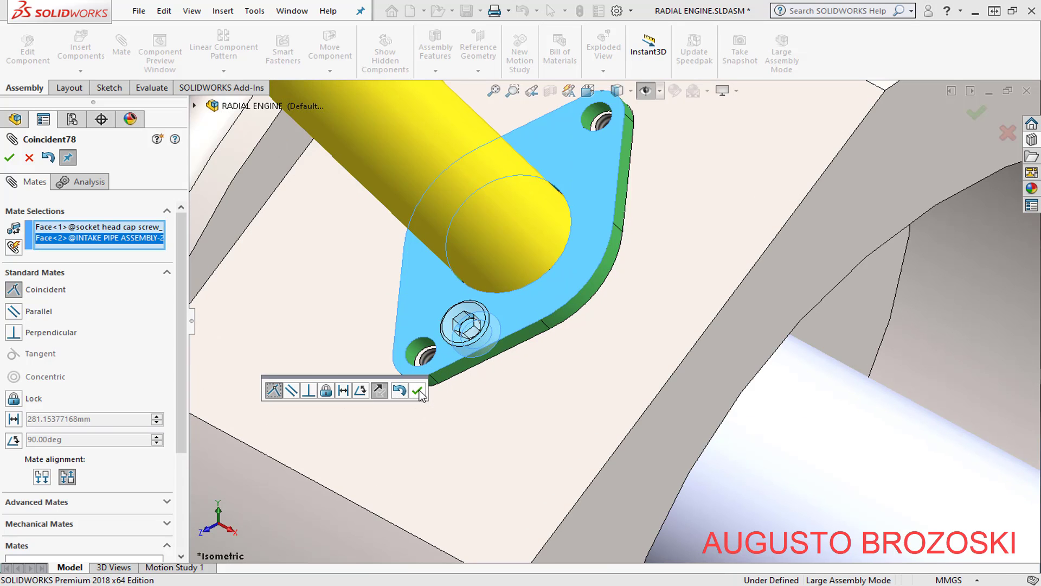
{"action": "left_click", "coordinate": [417, 390]}
Mate the first new screw's shank concentric with its flange hole
{"action": "scroll", "coordinate": [466, 336], "scroll_direction": "down", "scroll_amount": 3}
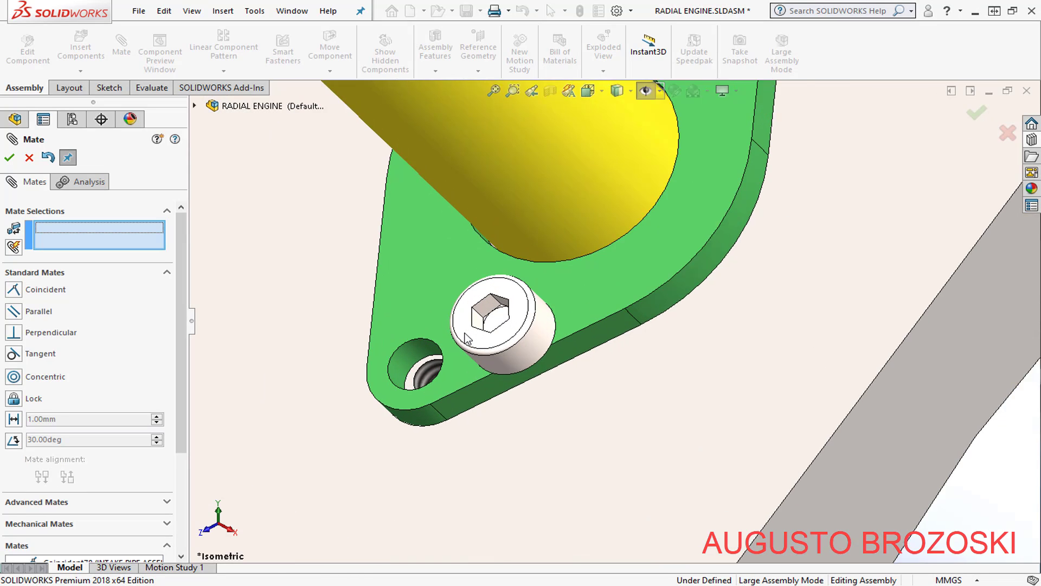
{"action": "left_click", "coordinate": [559, 344]}
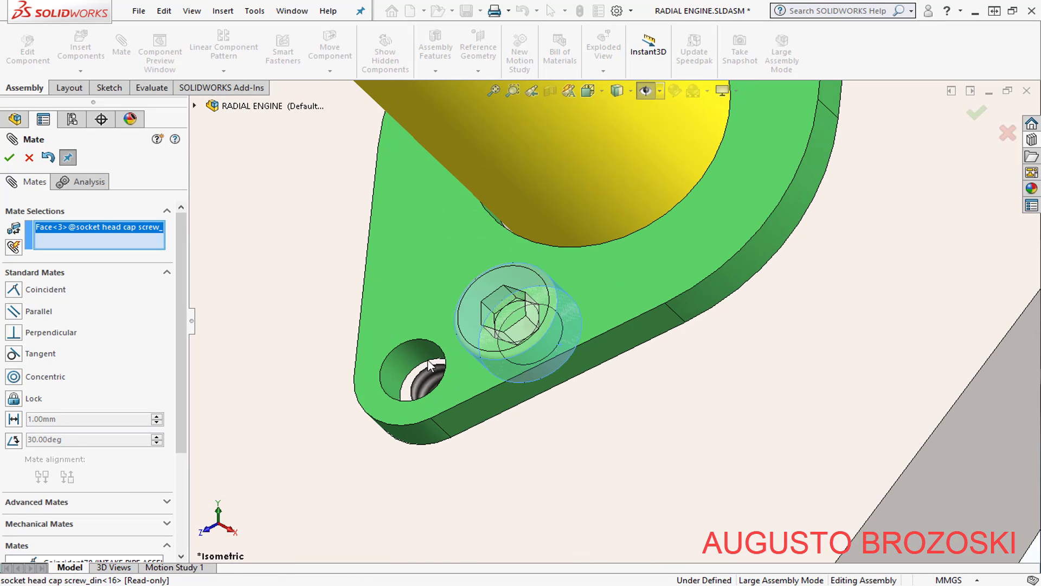
{"action": "left_click", "coordinate": [411, 353]}
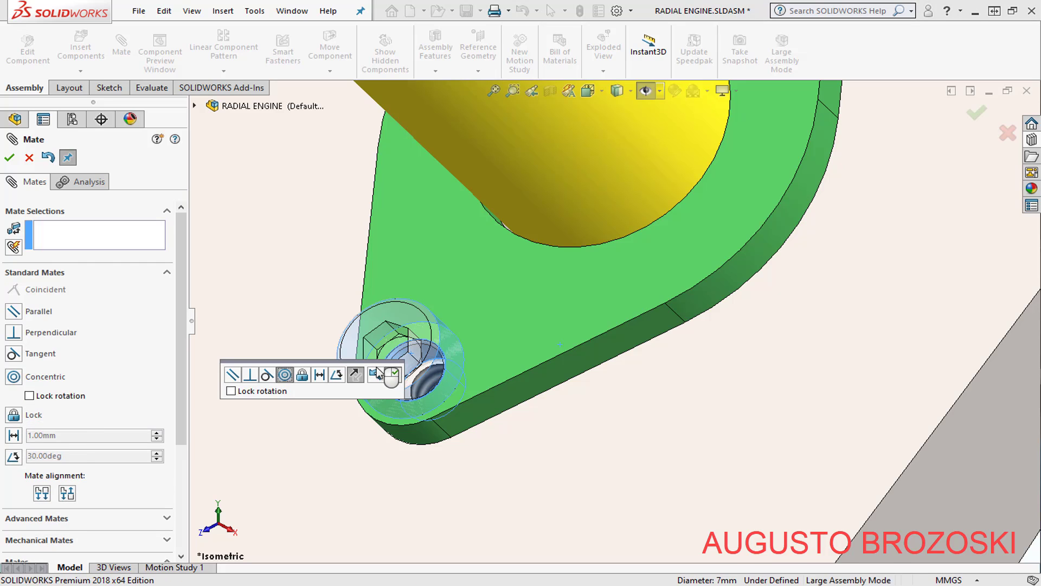
{"action": "left_click", "coordinate": [377, 366]}
Mate the second new screw's head underside coincident with the flange face
{"action": "scroll", "coordinate": [385, 340], "scroll_direction": "down", "scroll_amount": 5}
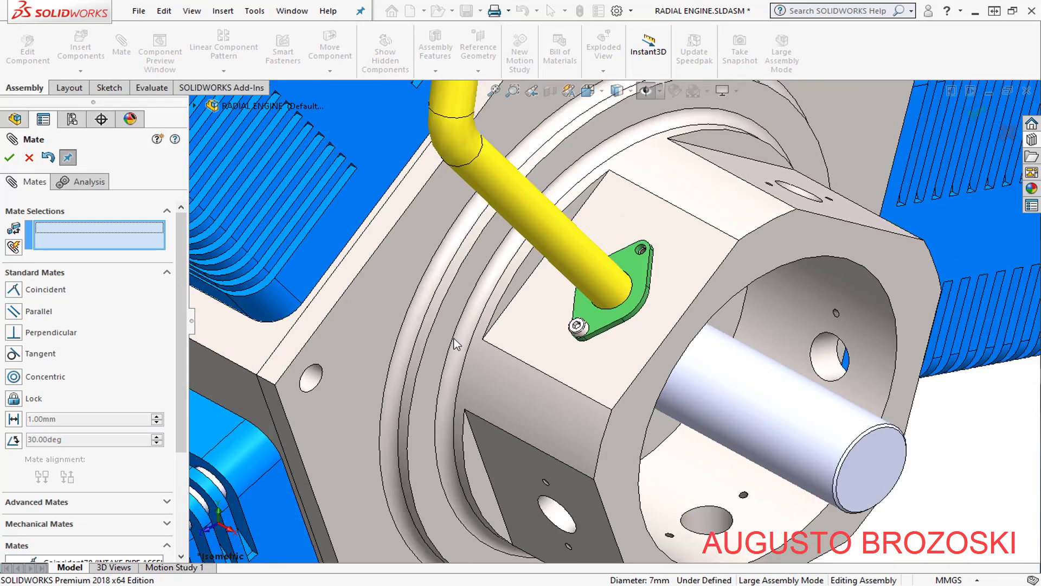
{"action": "middle_click_drag", "start_coordinate": [488, 353], "coordinate": [897, 382]}
{"action": "scroll", "coordinate": [896, 382], "scroll_direction": "up", "scroll_amount": 3}
{"action": "scroll", "coordinate": [868, 374], "scroll_direction": "down", "scroll_amount": 3}
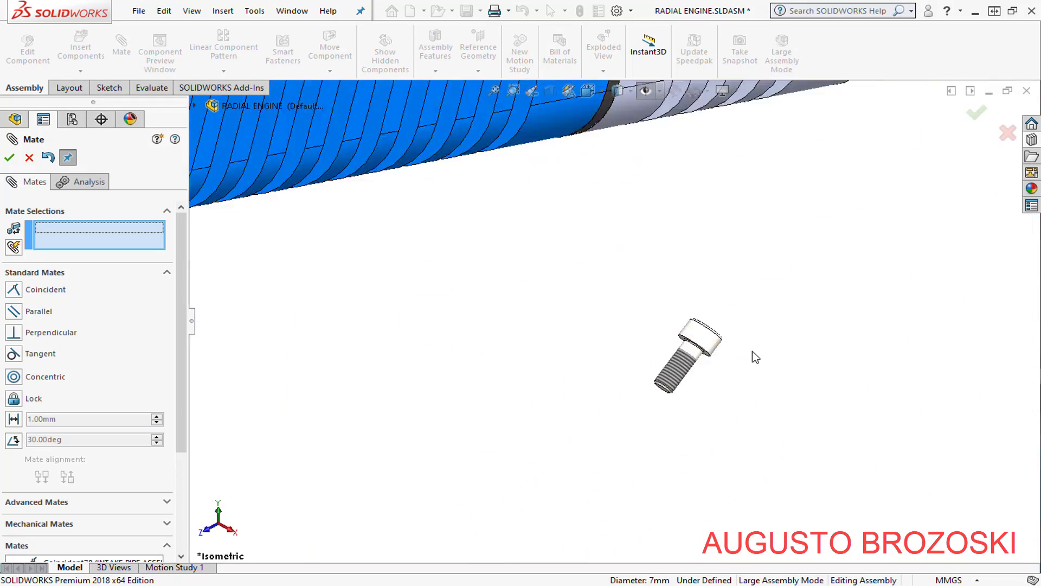
{"action": "scroll", "coordinate": [705, 347], "scroll_direction": "down", "scroll_amount": 2}
{"action": "scroll", "coordinate": [608, 333], "scroll_direction": "down", "scroll_amount": 2}
{"action": "left_click", "coordinate": [580, 337]}
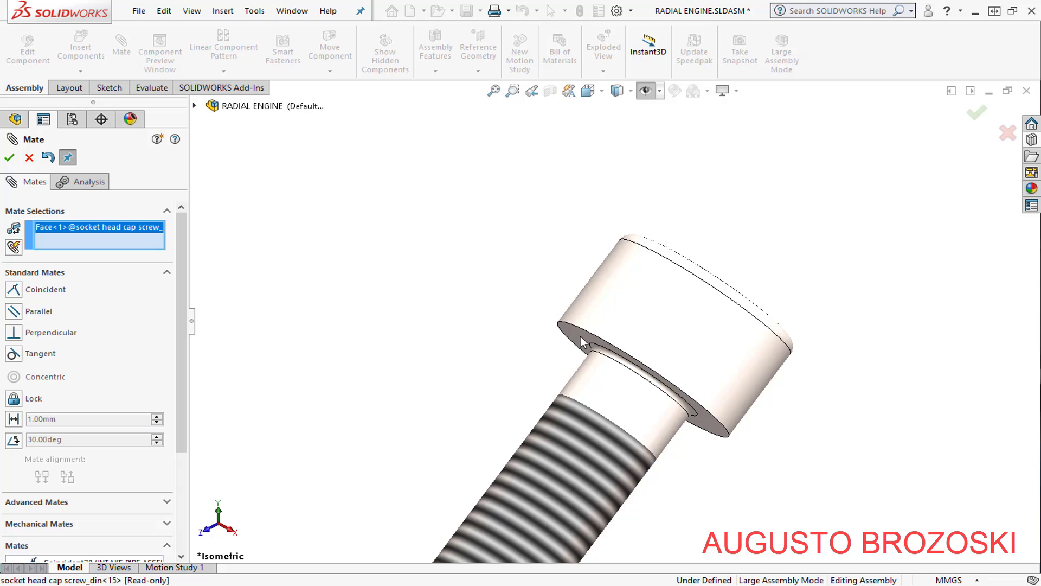
{"action": "scroll", "coordinate": [669, 354], "scroll_direction": "up", "scroll_amount": 2}
{"action": "scroll", "coordinate": [780, 326], "scroll_direction": "up", "scroll_amount": 2}
{"action": "scroll", "coordinate": [794, 322], "scroll_direction": "up", "scroll_amount": 3}
{"action": "scroll", "coordinate": [794, 321], "scroll_direction": "up", "scroll_amount": 3}
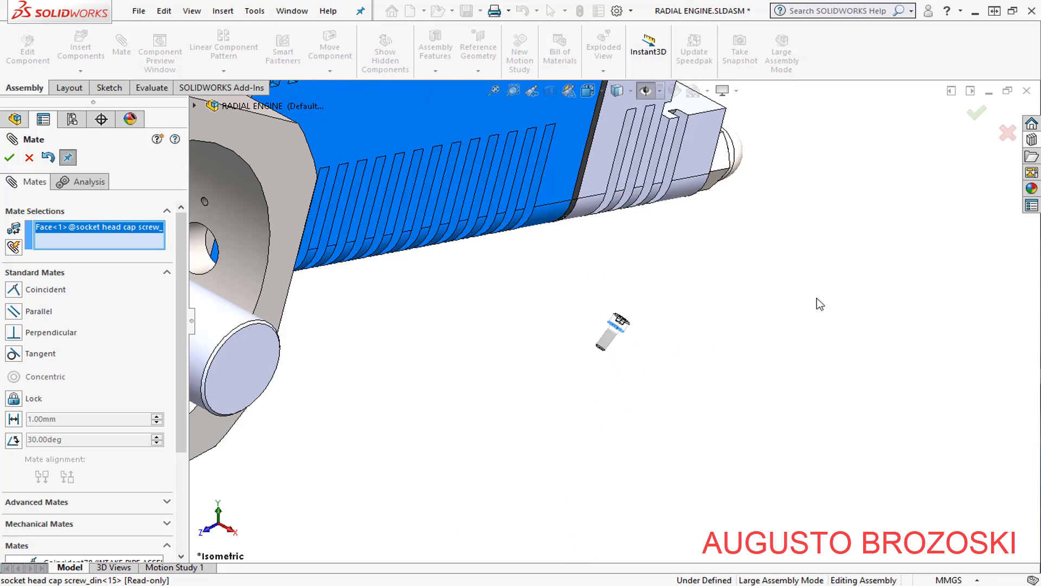
{"action": "scroll", "coordinate": [593, 319], "scroll_direction": "down", "scroll_amount": 2}
{"action": "scroll", "coordinate": [597, 320], "scroll_direction": "up", "scroll_amount": 2}
{"action": "scroll", "coordinate": [441, 276], "scroll_direction": "down", "scroll_amount": 4}
{"action": "scroll", "coordinate": [610, 310], "scroll_direction": "down", "scroll_amount": 2}
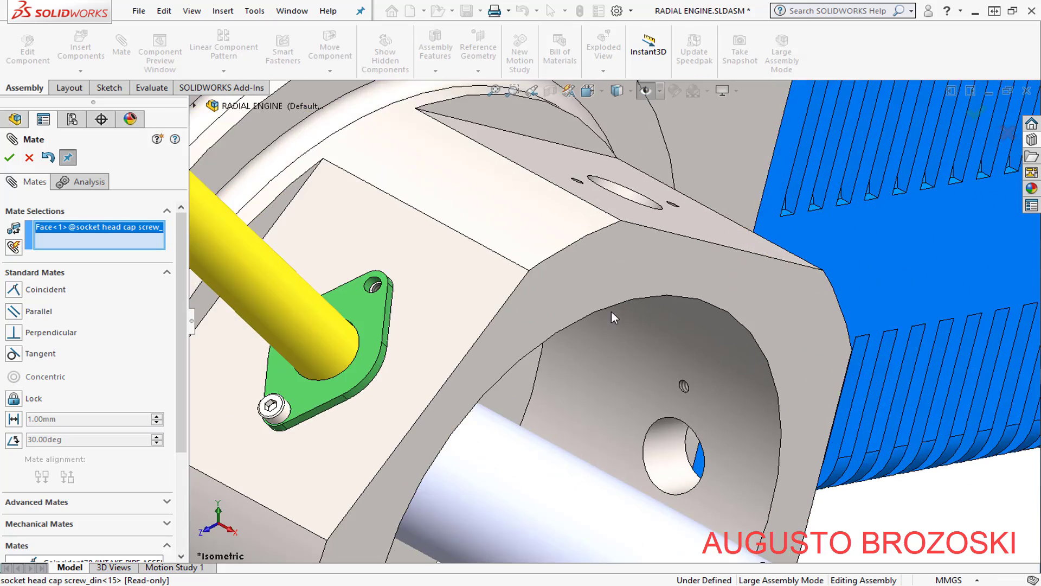
{"action": "scroll", "coordinate": [370, 303], "scroll_direction": "down", "scroll_amount": 2}
{"action": "left_click", "coordinate": [262, 303]}
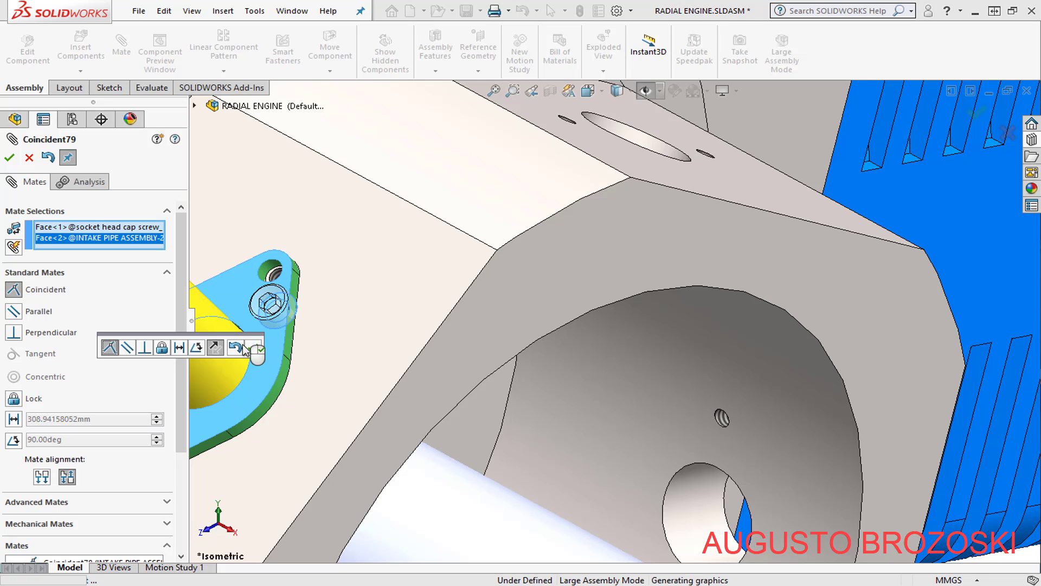
{"action": "left_click", "coordinate": [255, 339]}
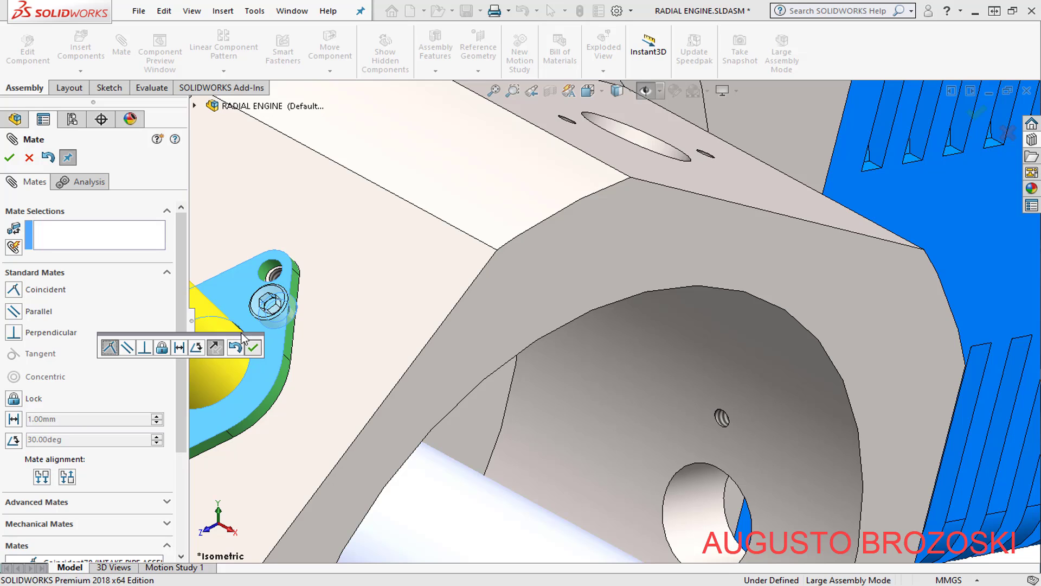
Mate the second new screw's shank concentric with the other flange hole
{"action": "scroll", "coordinate": [248, 314], "scroll_direction": "down", "scroll_amount": 5}
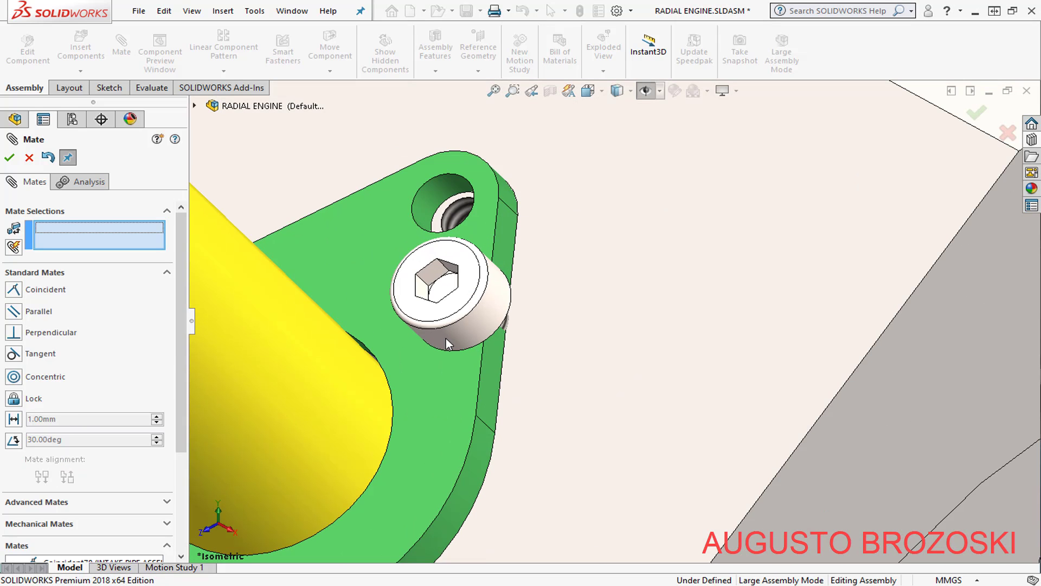
{"action": "left_click", "coordinate": [446, 338]}
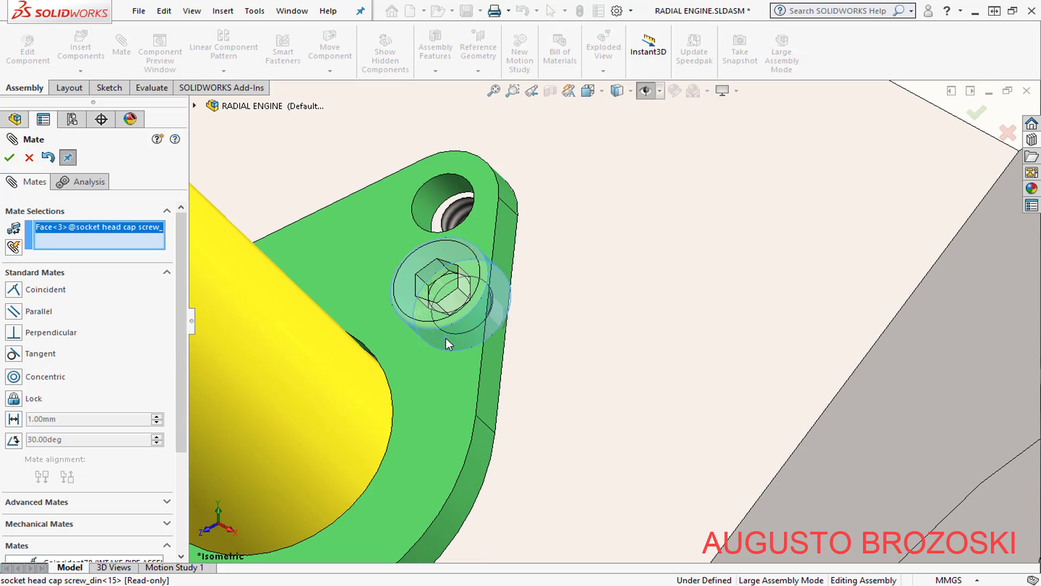
{"action": "left_click", "coordinate": [441, 200]}
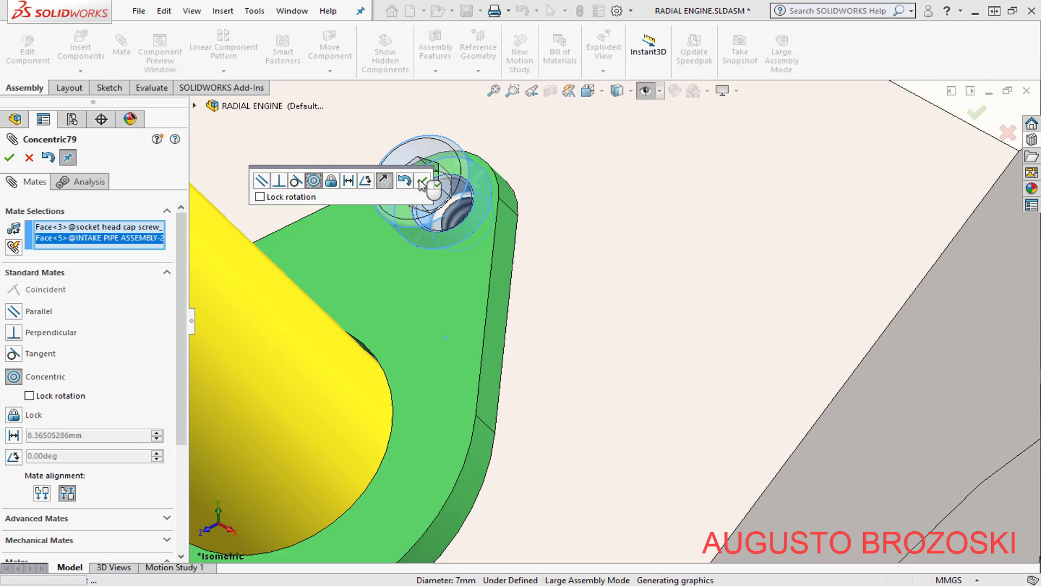
{"action": "left_click", "coordinate": [10, 159]}
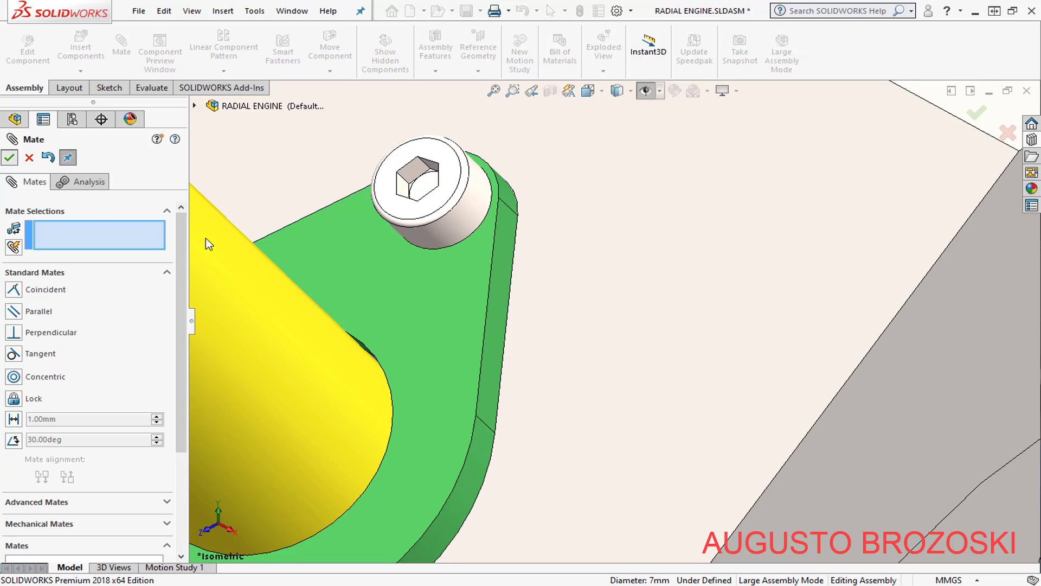
Finish mating and return the engine to isometric view
{"action": "key", "text": "Escape"}
{"action": "scroll", "coordinate": [497, 344], "scroll_direction": "up", "scroll_amount": 2}
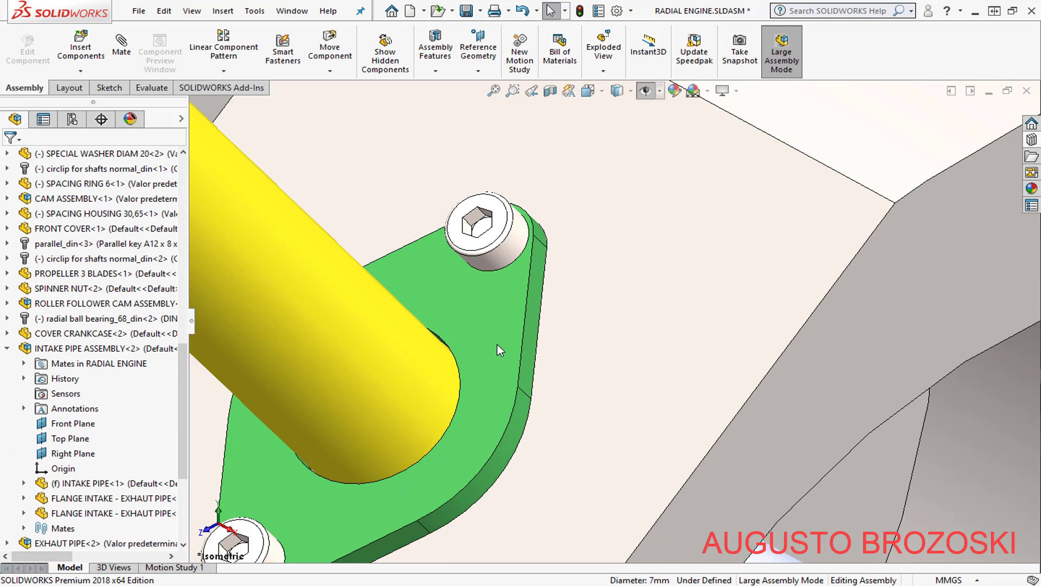
{"action": "scroll", "coordinate": [497, 344], "scroll_direction": "up", "scroll_amount": 2}
{"action": "left_click", "coordinate": [598, 93]}
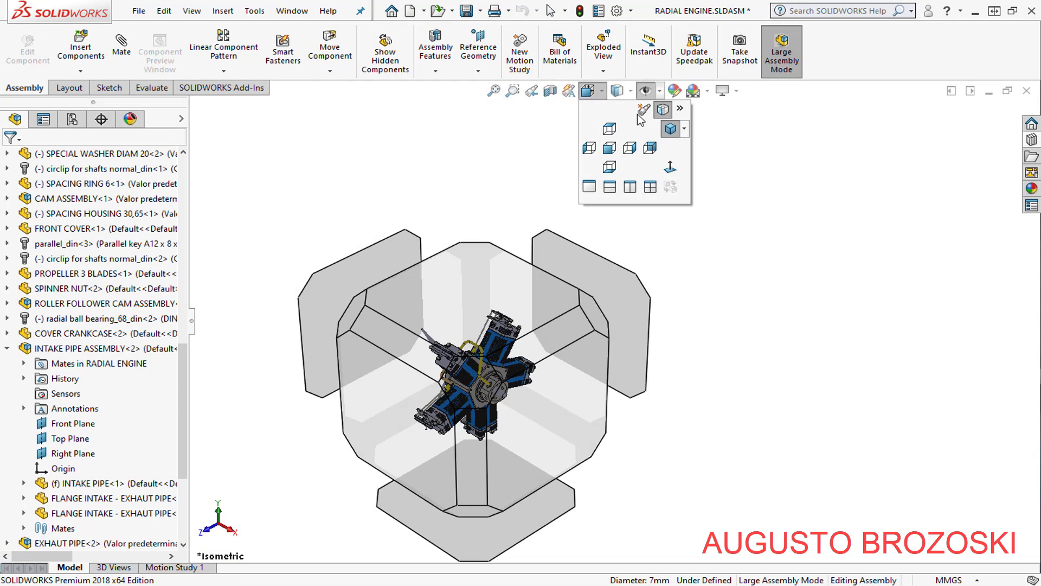
{"action": "left_click", "coordinate": [670, 129]}
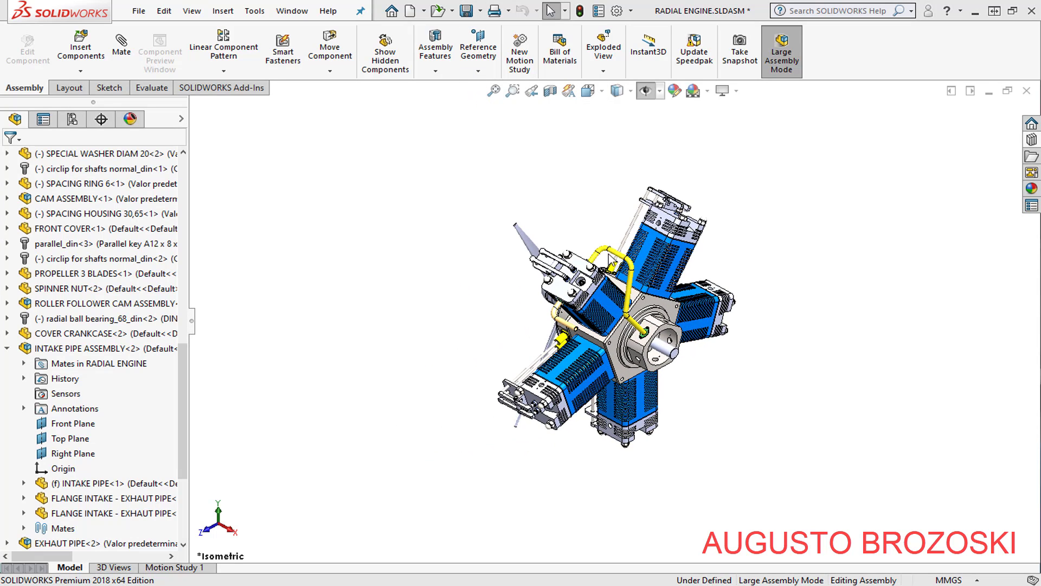
{"action": "scroll", "coordinate": [652, 321], "scroll_direction": "down", "scroll_amount": 2}
{"action": "scroll", "coordinate": [626, 337], "scroll_direction": "down", "scroll_amount": 3}
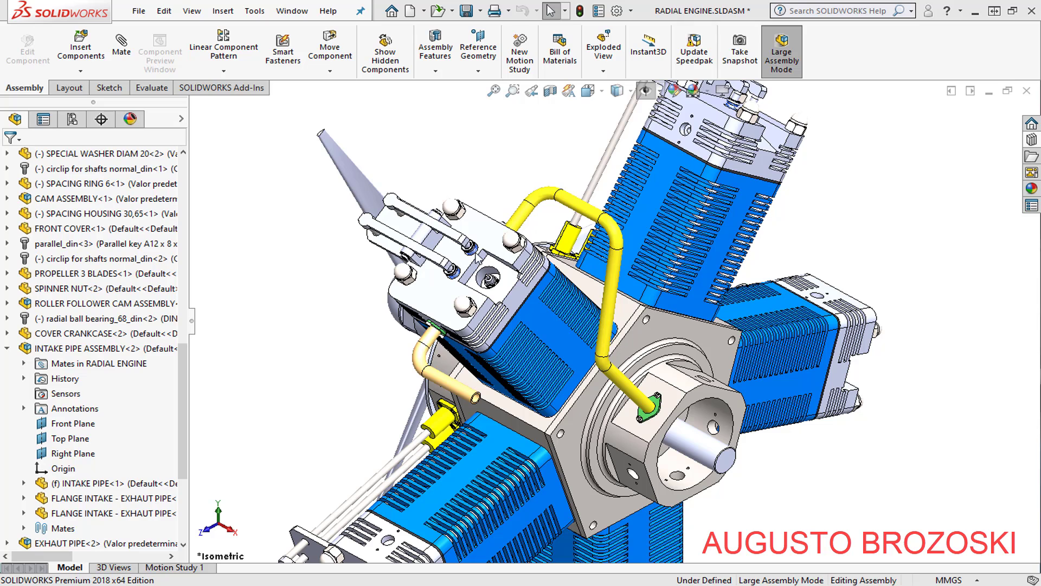
Start a circular component pattern with INTAKE PIPE ASSEMBLY<2> and EXHAUT PIPE<2> as components
{"action": "left_click", "coordinate": [224, 74]}
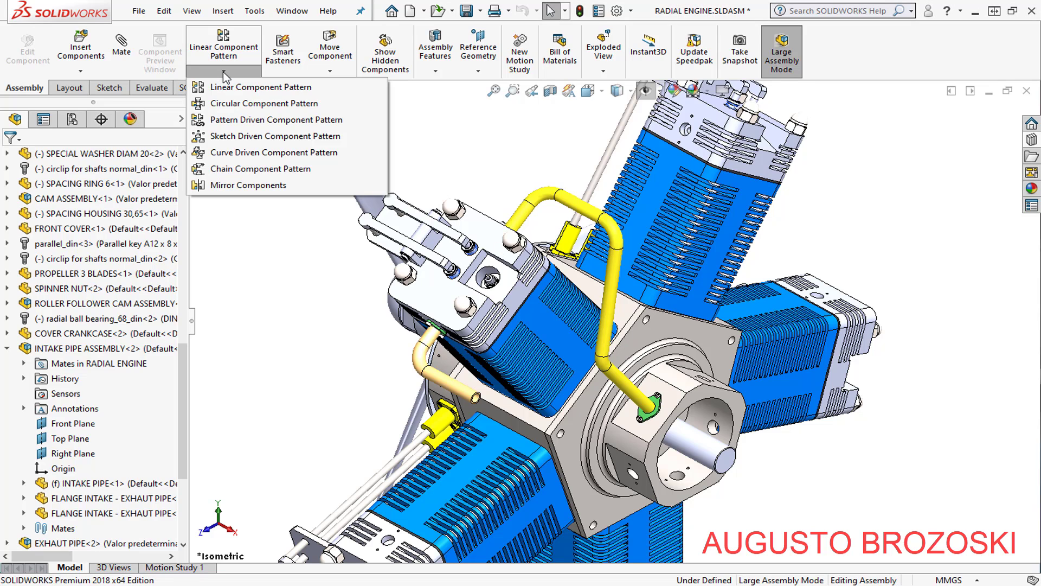
{"action": "left_click", "coordinate": [247, 104]}
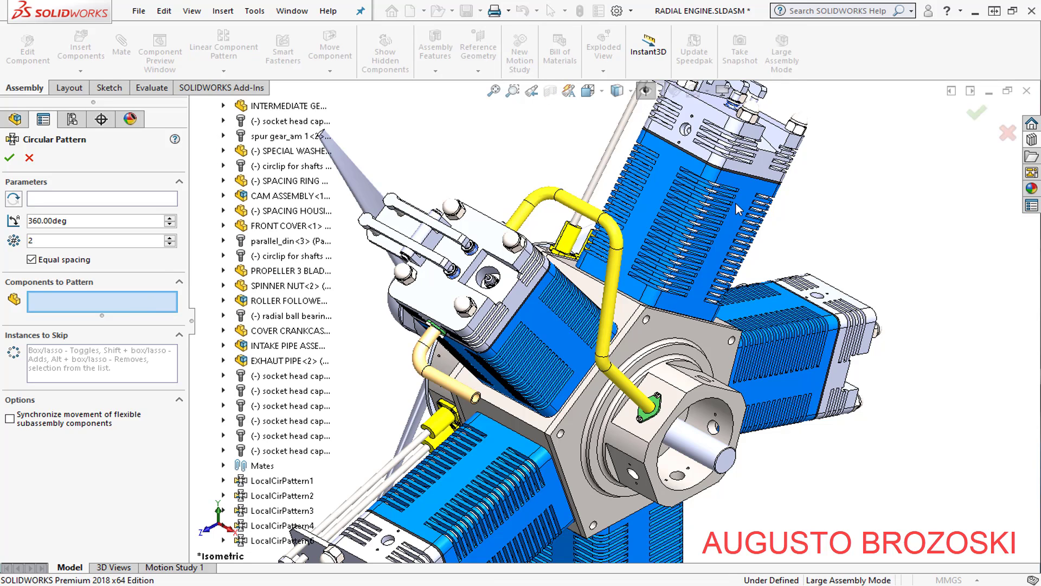
{"action": "scroll", "coordinate": [653, 280], "scroll_direction": "up", "scroll_amount": 5}
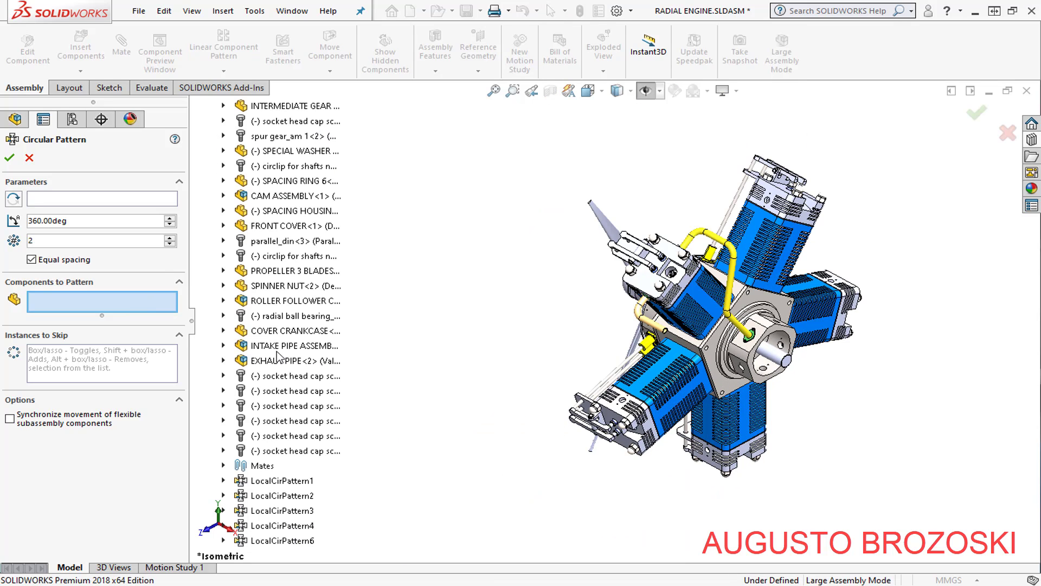
{"action": "left_click", "coordinate": [277, 347]}
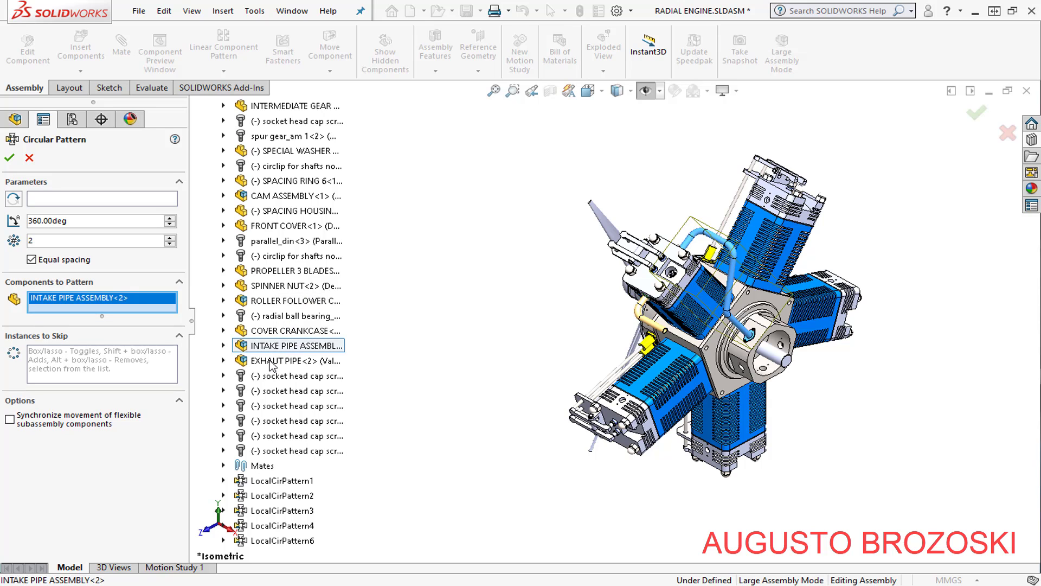
{"action": "left_click", "coordinate": [270, 363]}
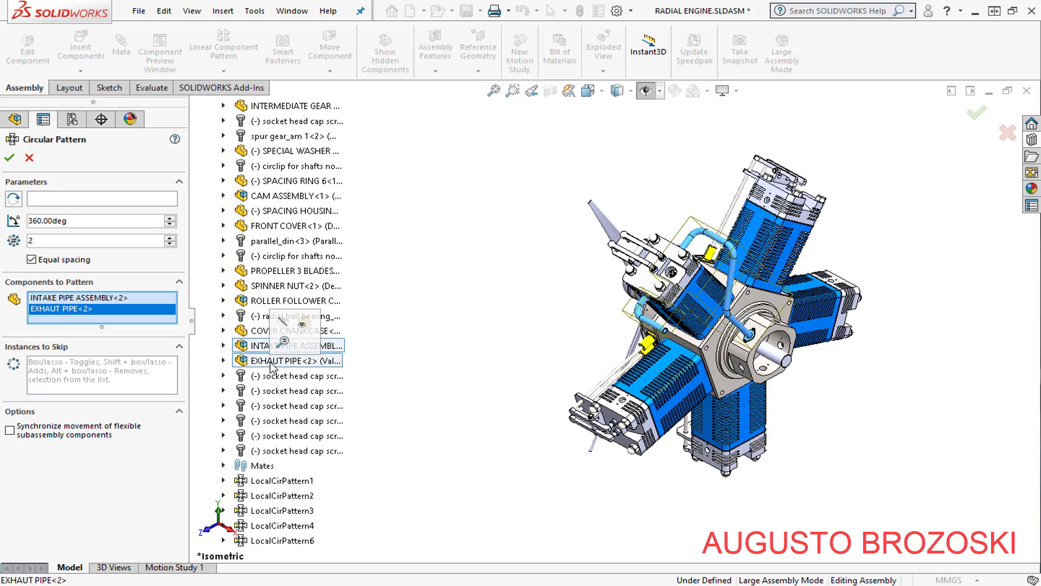
Add socket head cap screws din<5>, <6>, <13>, <14>, <15> and <16> to the pattern
{"action": "left_click", "coordinate": [279, 377]}
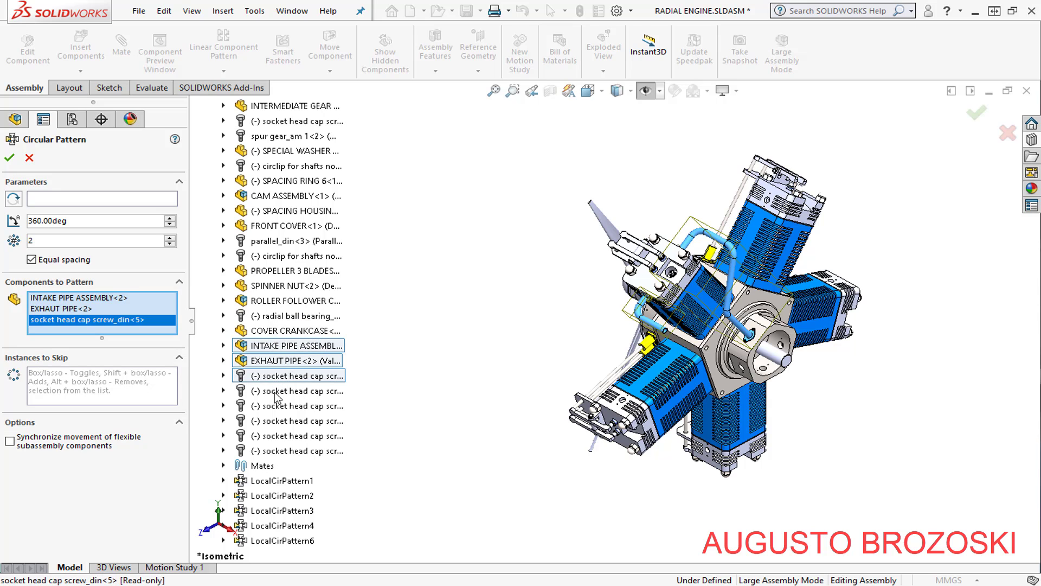
{"action": "left_click", "coordinate": [275, 394]}
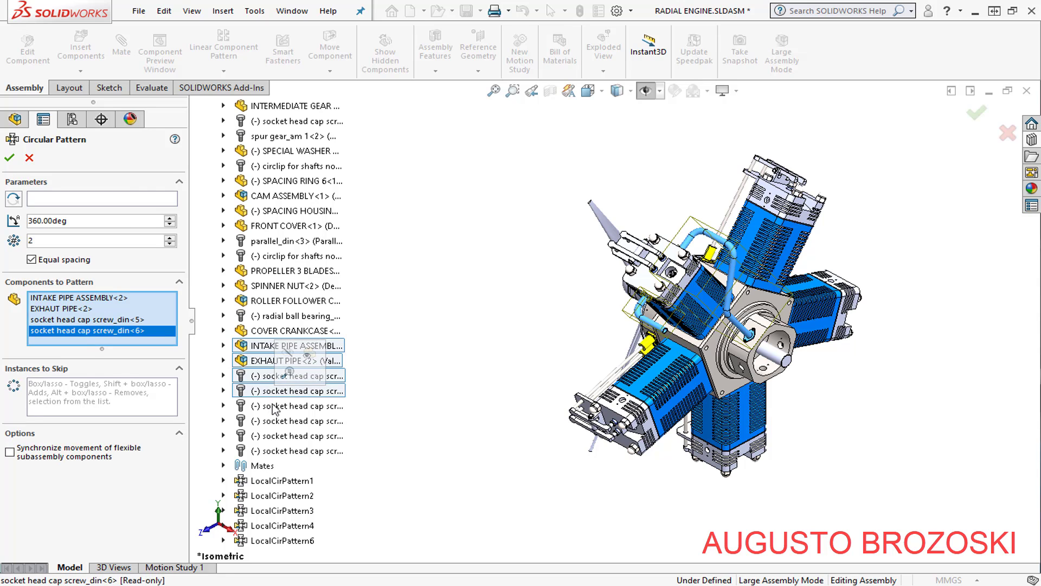
{"action": "left_click", "coordinate": [276, 408]}
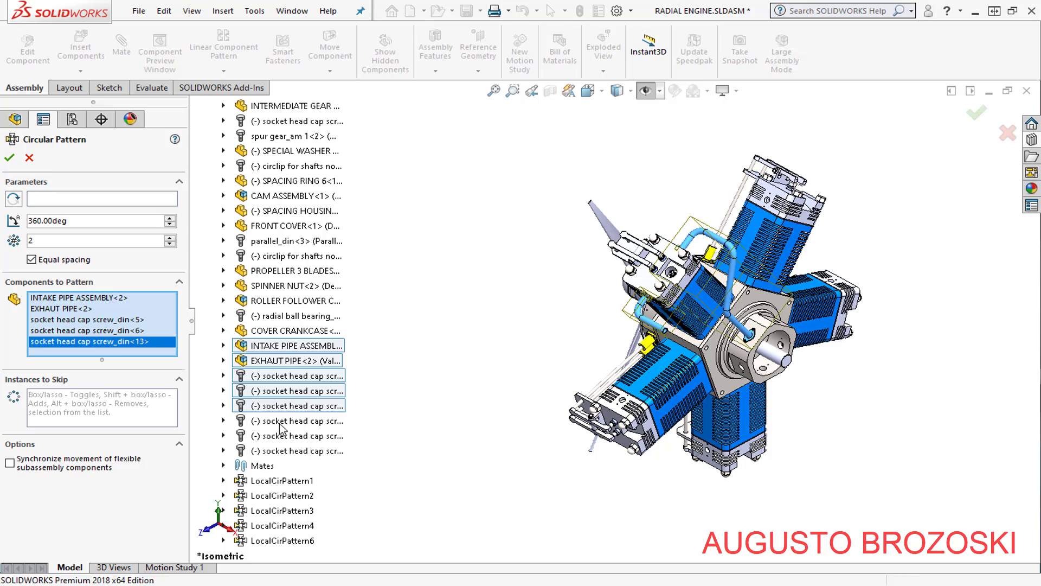
{"action": "left_click", "coordinate": [280, 425]}
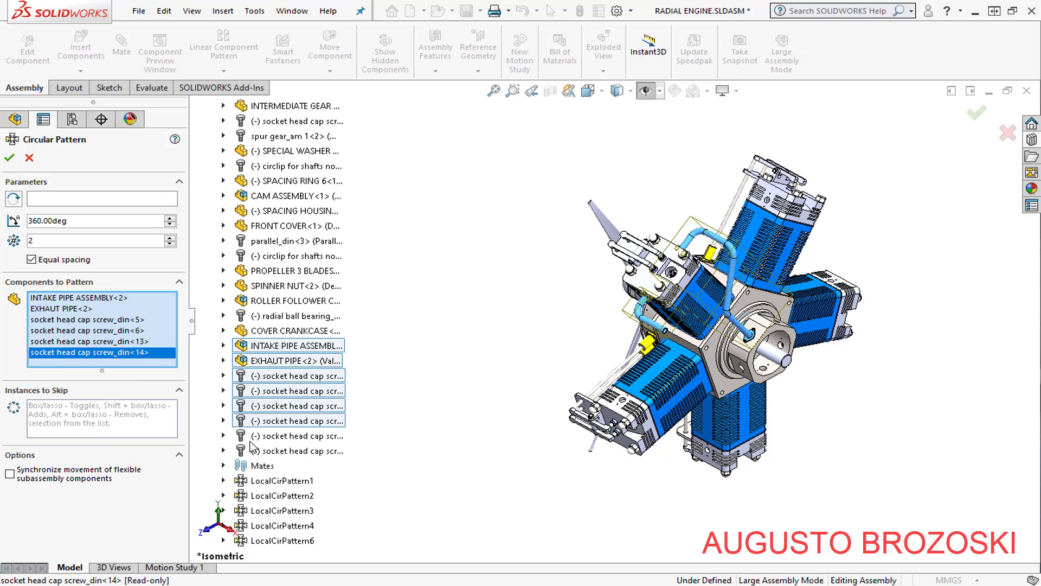
{"action": "left_click", "coordinate": [270, 437]}
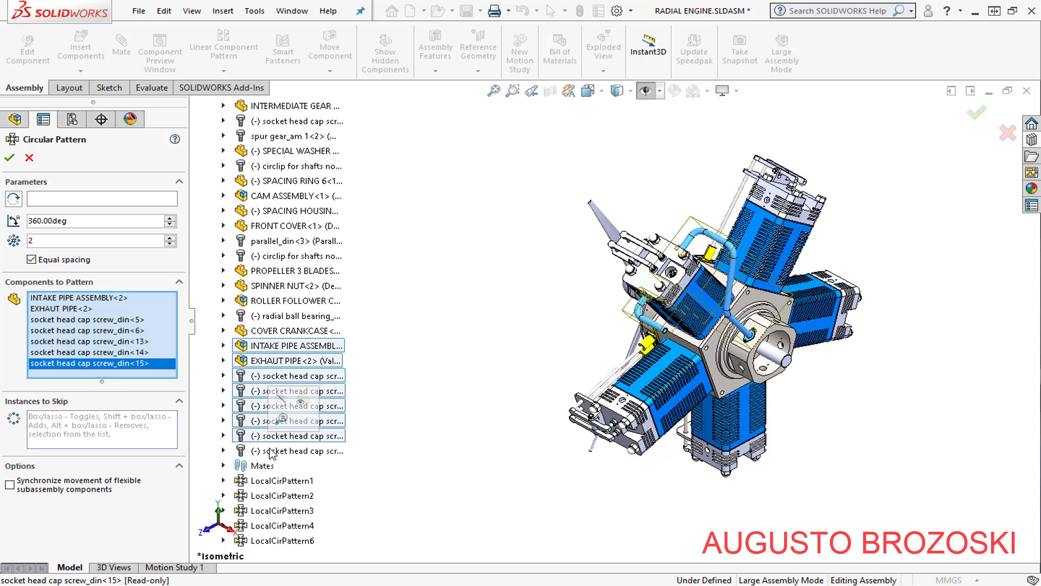
{"action": "left_click", "coordinate": [278, 452]}
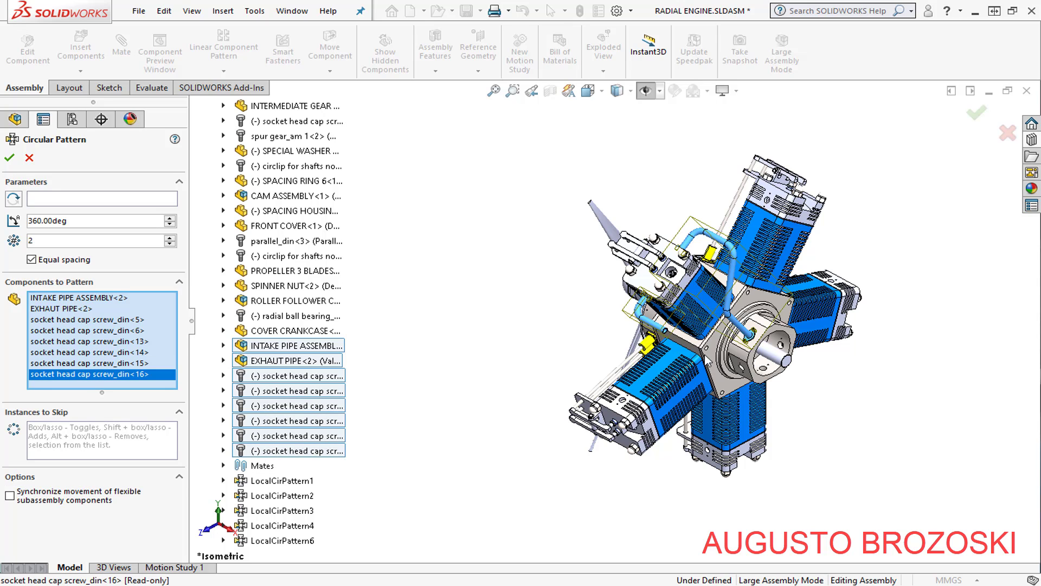
Pattern around the crankcase's cylindrical face with 5 equally spaced instances over 360°
{"action": "left_click", "coordinate": [66, 196]}
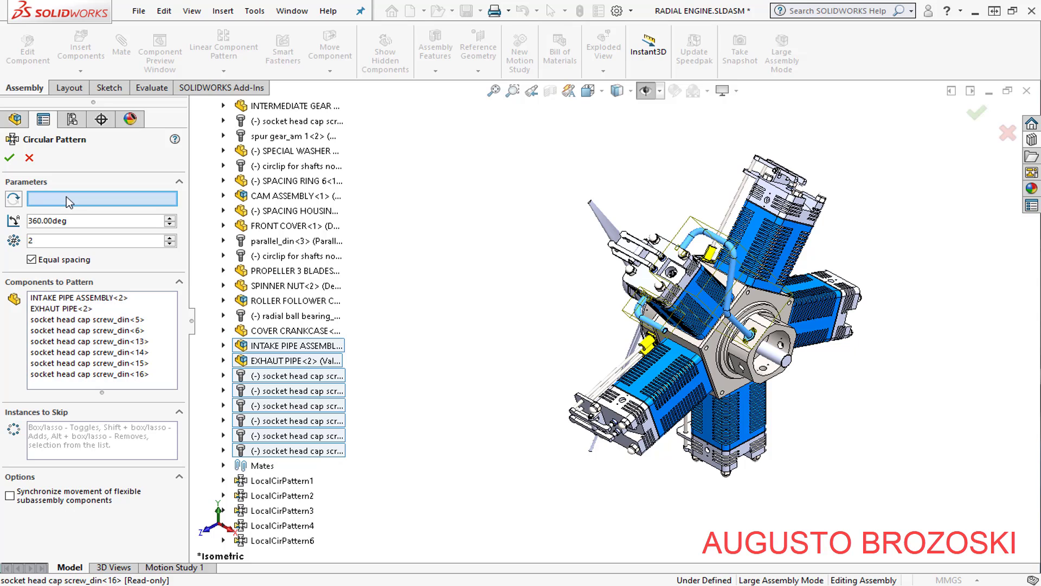
{"action": "scroll", "coordinate": [808, 318], "scroll_direction": "down", "scroll_amount": 1}
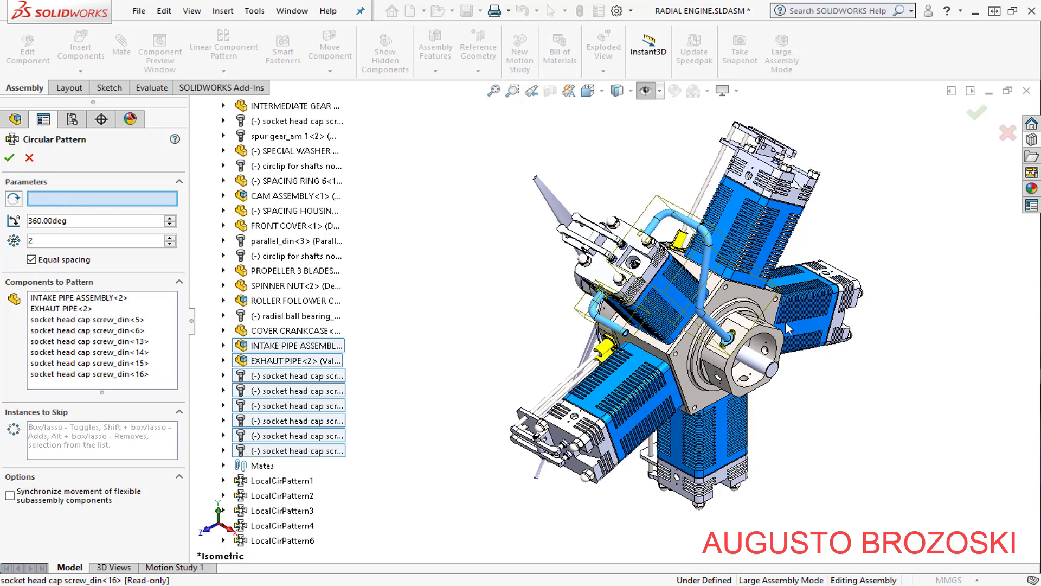
{"action": "scroll", "coordinate": [760, 328], "scroll_direction": "down", "scroll_amount": 2}
{"action": "scroll", "coordinate": [733, 337], "scroll_direction": "down", "scroll_amount": 4}
{"action": "scroll", "coordinate": [712, 334], "scroll_direction": "down", "scroll_amount": 2}
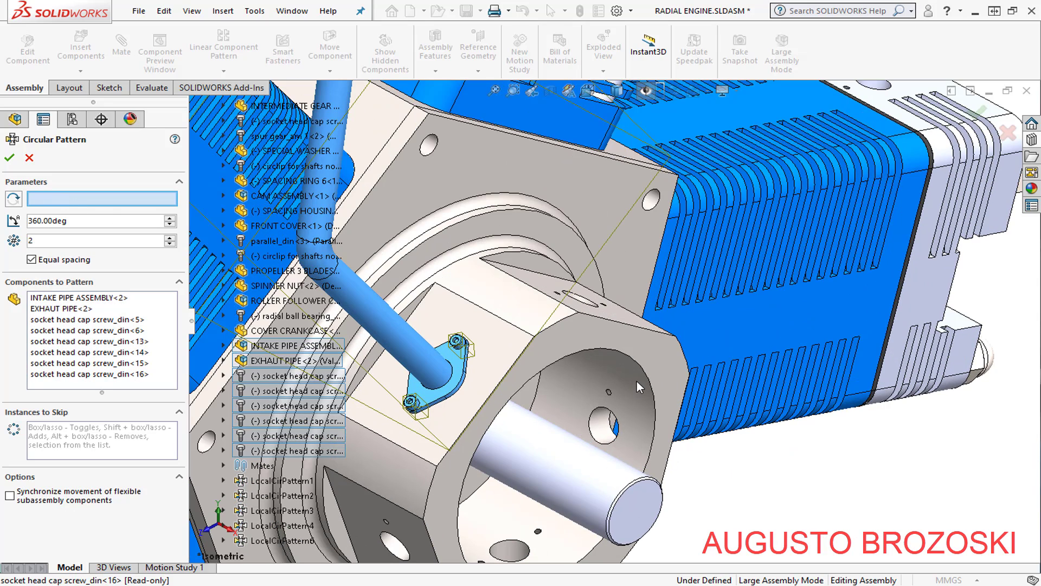
{"action": "left_click", "coordinate": [640, 380]}
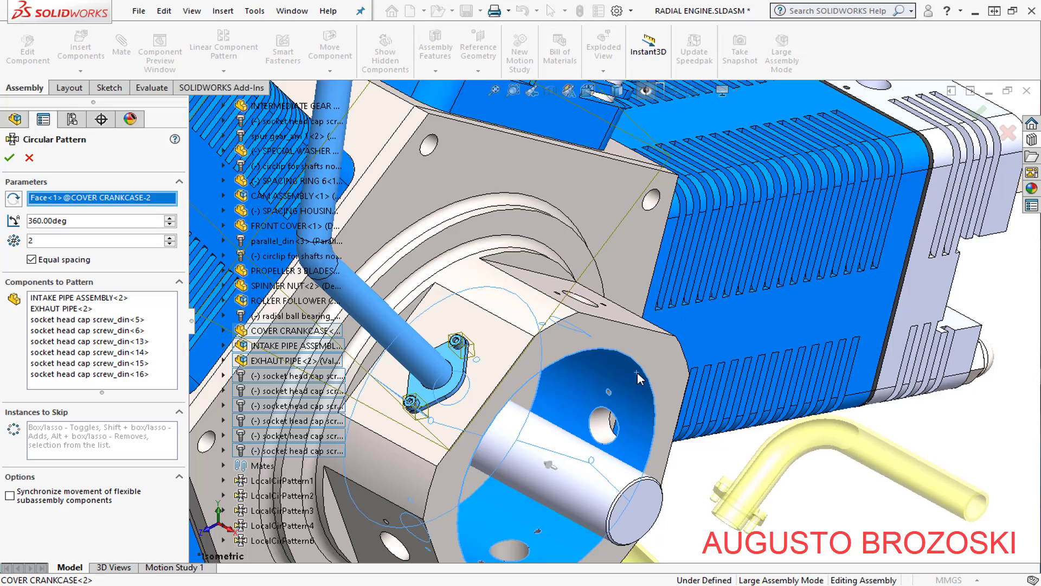
{"action": "scroll", "coordinate": [650, 332], "scroll_direction": "up", "scroll_amount": 3}
{"action": "scroll", "coordinate": [681, 295], "scroll_direction": "up", "scroll_amount": 3}
{"action": "scroll", "coordinate": [685, 297], "scroll_direction": "up", "scroll_amount": 3}
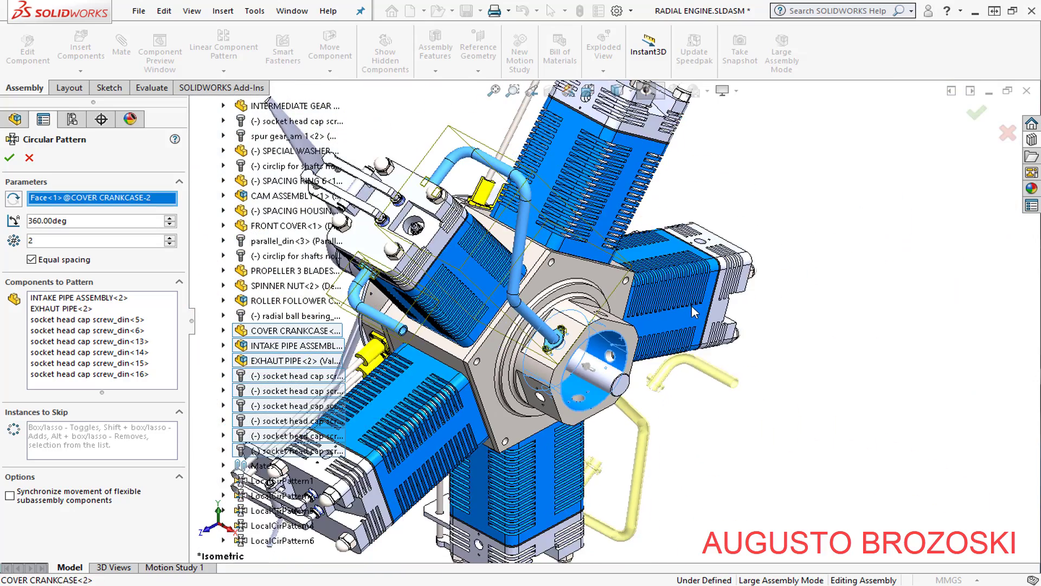
{"action": "scroll", "coordinate": [692, 305], "scroll_direction": "up", "scroll_amount": 2}
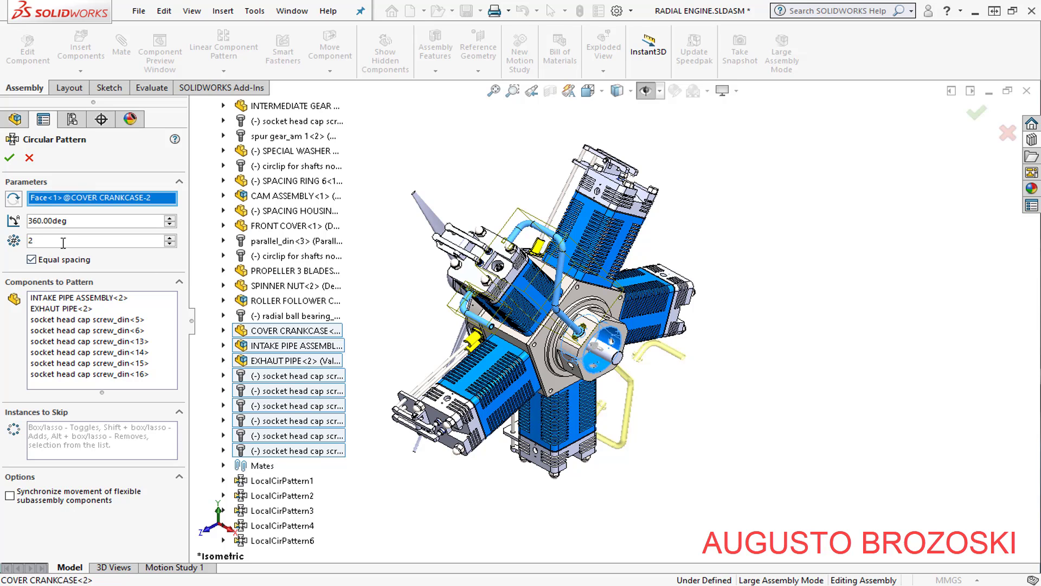
{"action": "type", "text": "5"}
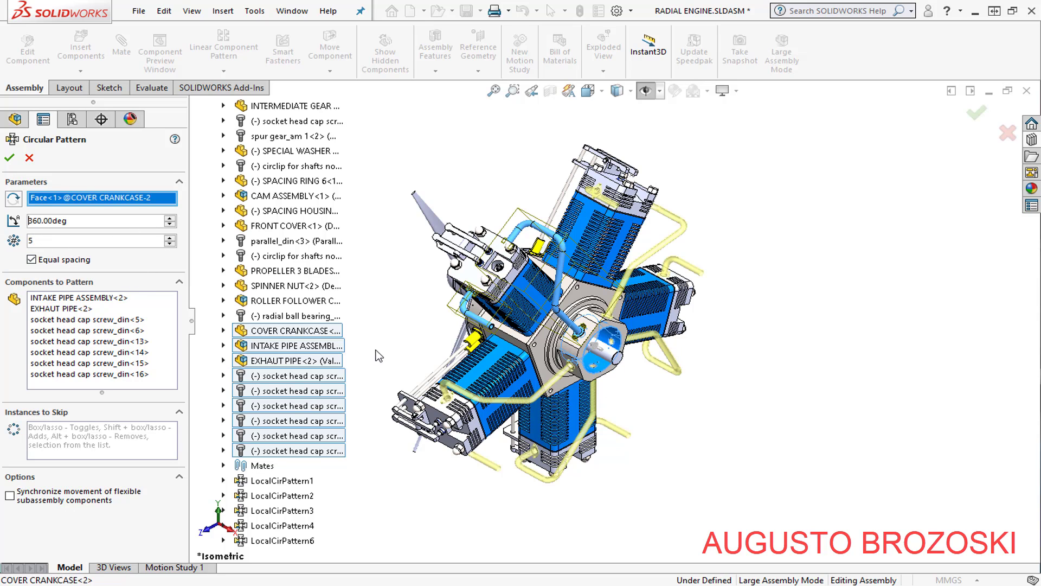
{"action": "scroll", "coordinate": [576, 336], "scroll_direction": "down", "scroll_amount": 2}
{"action": "scroll", "coordinate": [469, 364], "scroll_direction": "down", "scroll_amount": 2}
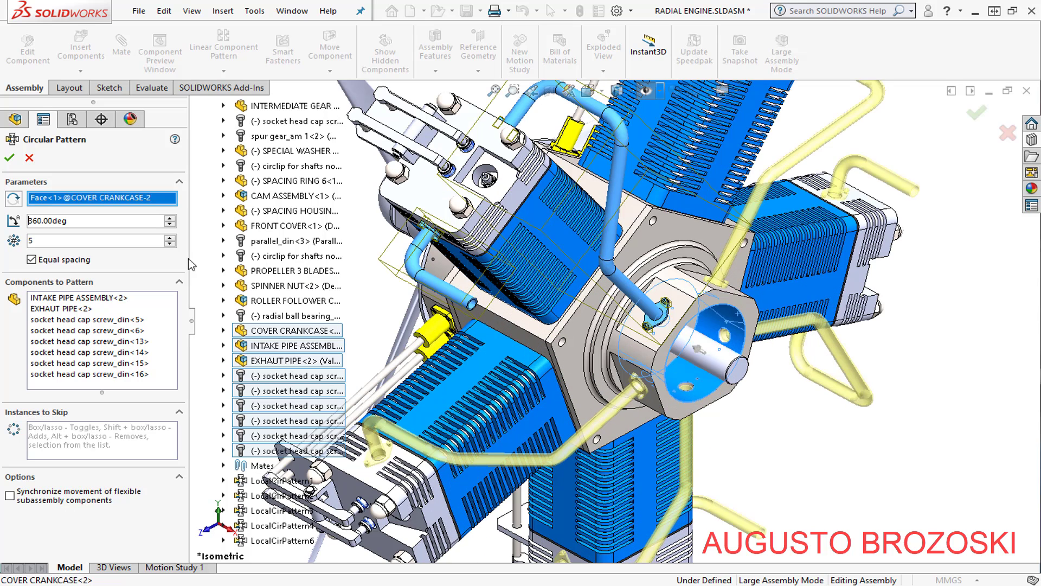
{"action": "left_click", "coordinate": [10, 158]}
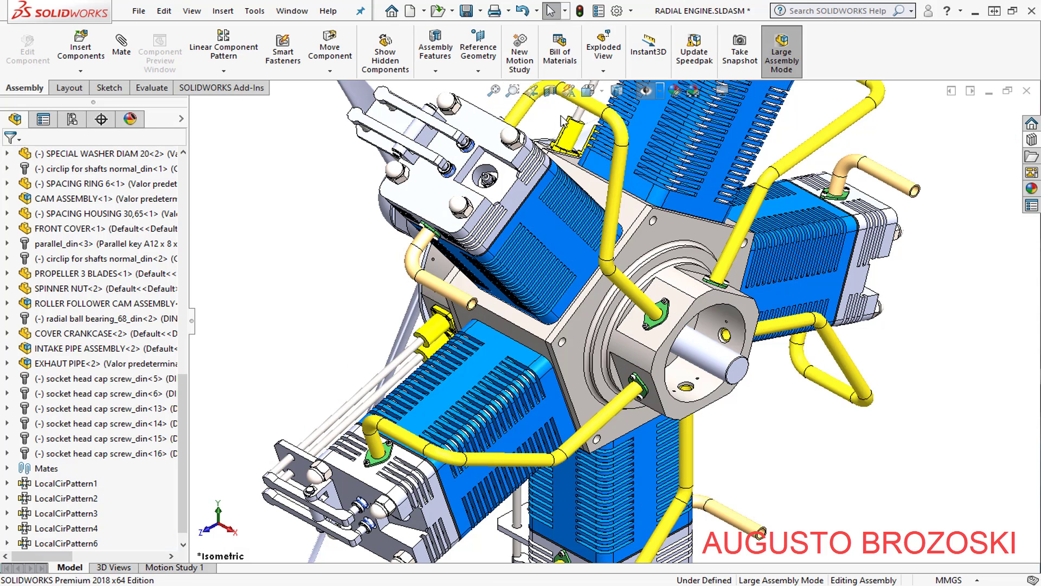
Show the engine in isometric view on the Plain White scene and zoom in
{"action": "left_click", "coordinate": [601, 92]}
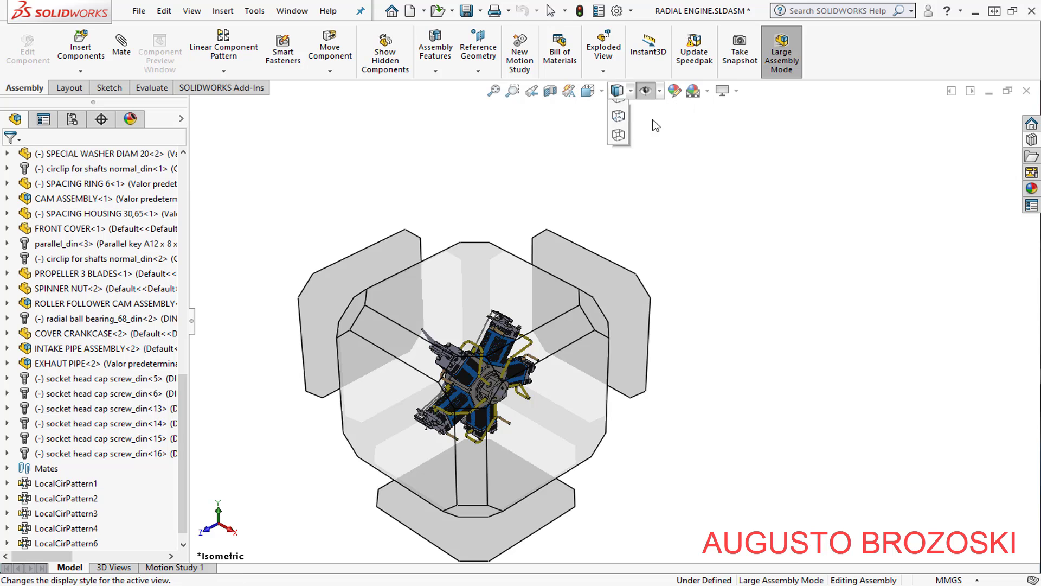
{"action": "left_click", "coordinate": [670, 128]}
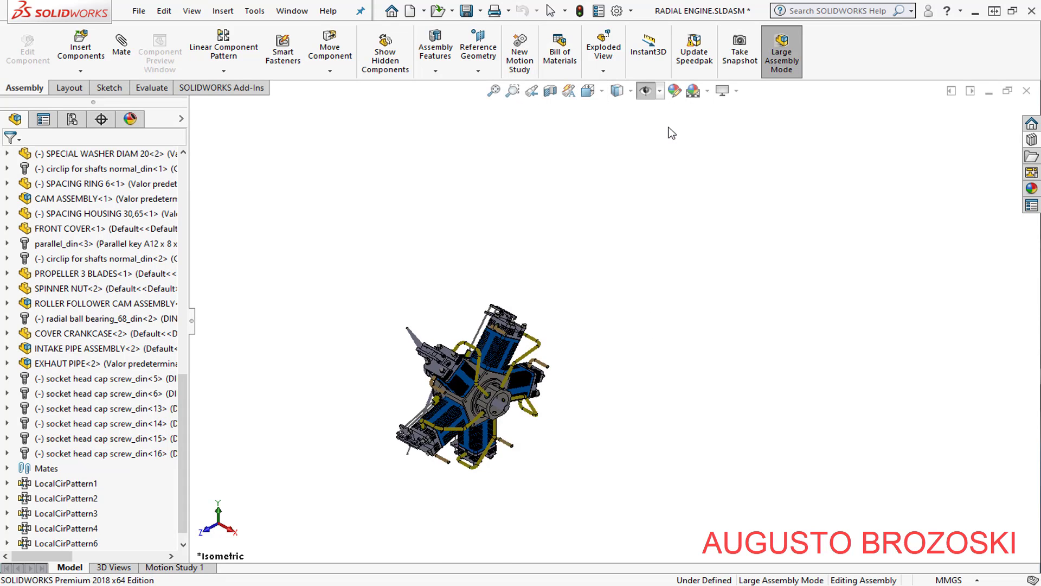
{"action": "left_click", "coordinate": [707, 91]}
{"action": "left_click", "coordinate": [731, 126]}
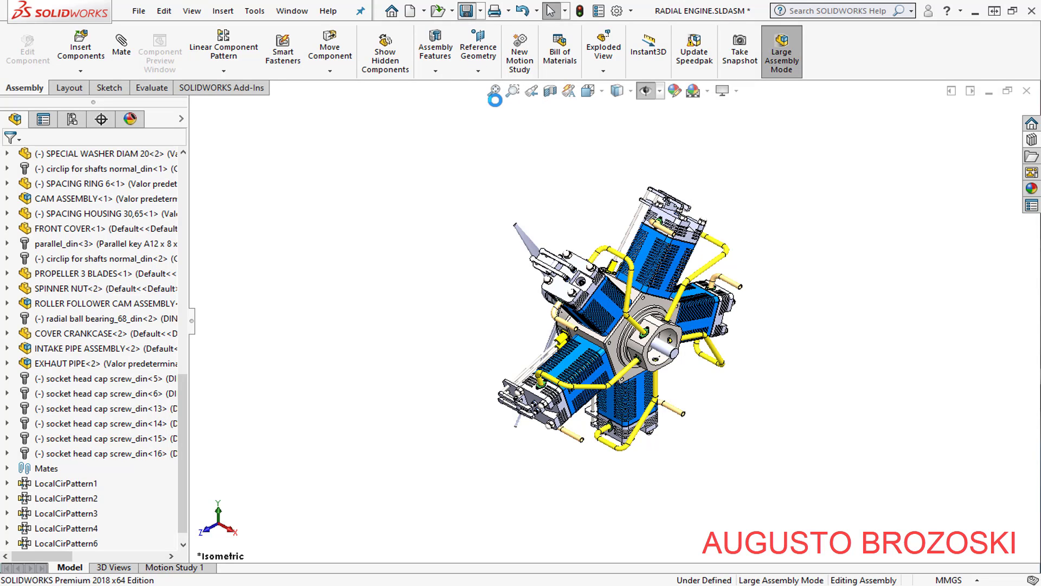
{"action": "scroll", "coordinate": [644, 332], "scroll_direction": "up", "scroll_amount": 5}
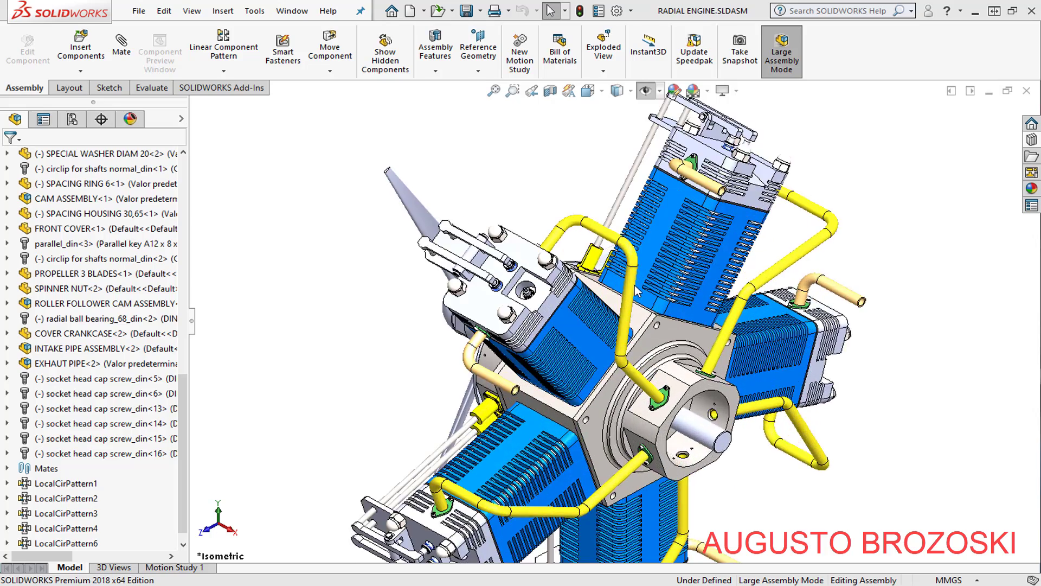
{"action": "middle_click_drag", "start_coordinate": [644, 332], "coordinate": [645, 332]}
{"action": "scroll", "coordinate": [621, 182], "scroll_direction": "up", "scroll_amount": 2}
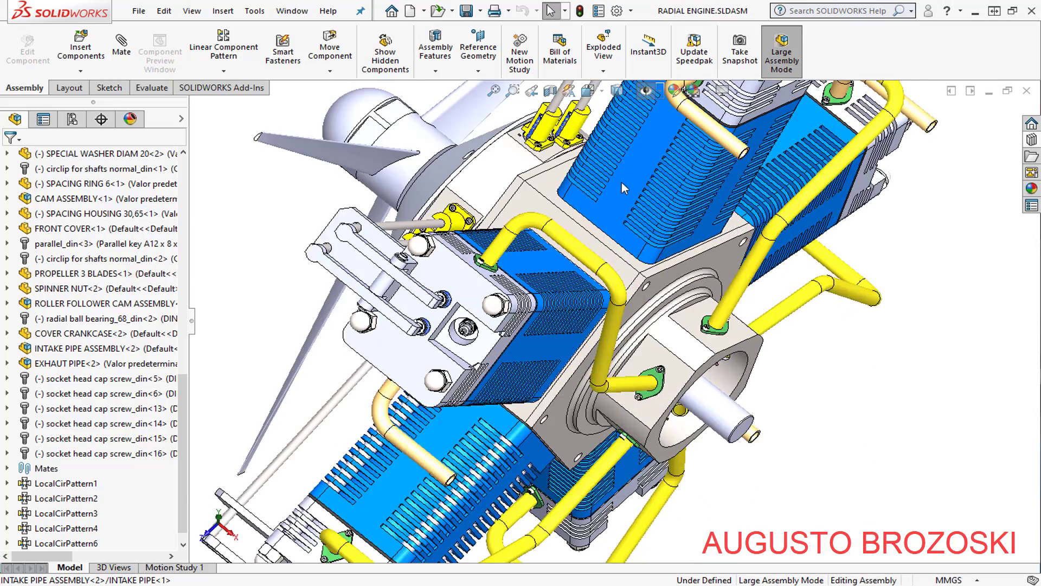
{"action": "scroll", "coordinate": [622, 182], "scroll_direction": "up", "scroll_amount": 2}
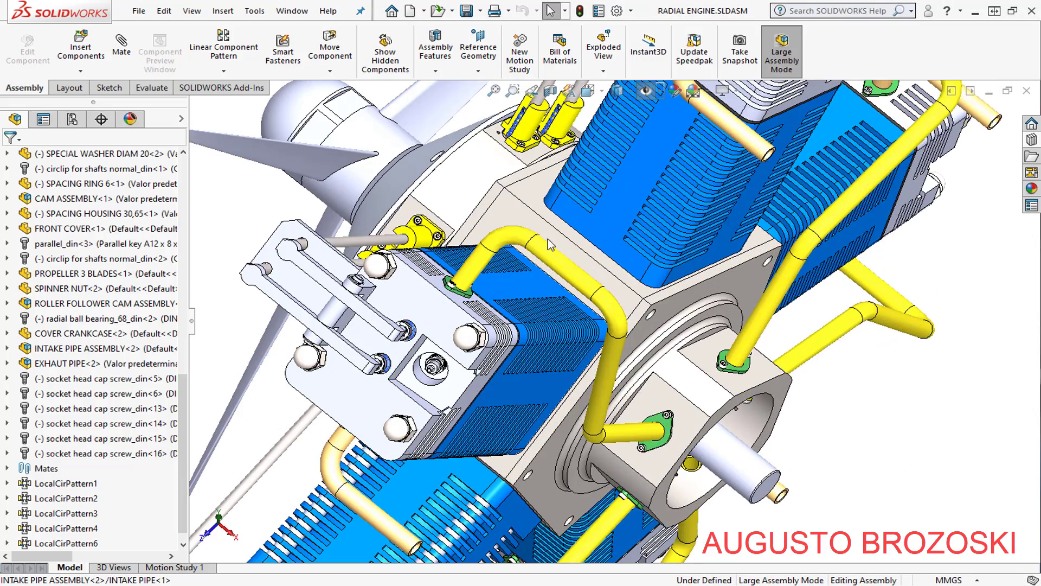
{"action": "key", "text": "alt+Tab"}
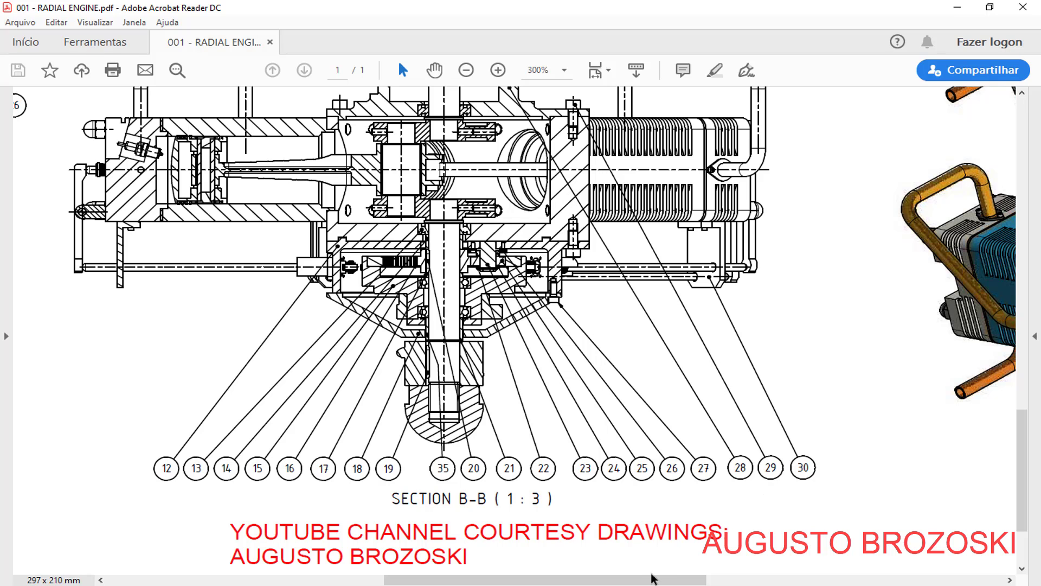
{"action": "left_click_drag", "start_coordinate": [647, 583], "coordinate": [971, 579]}
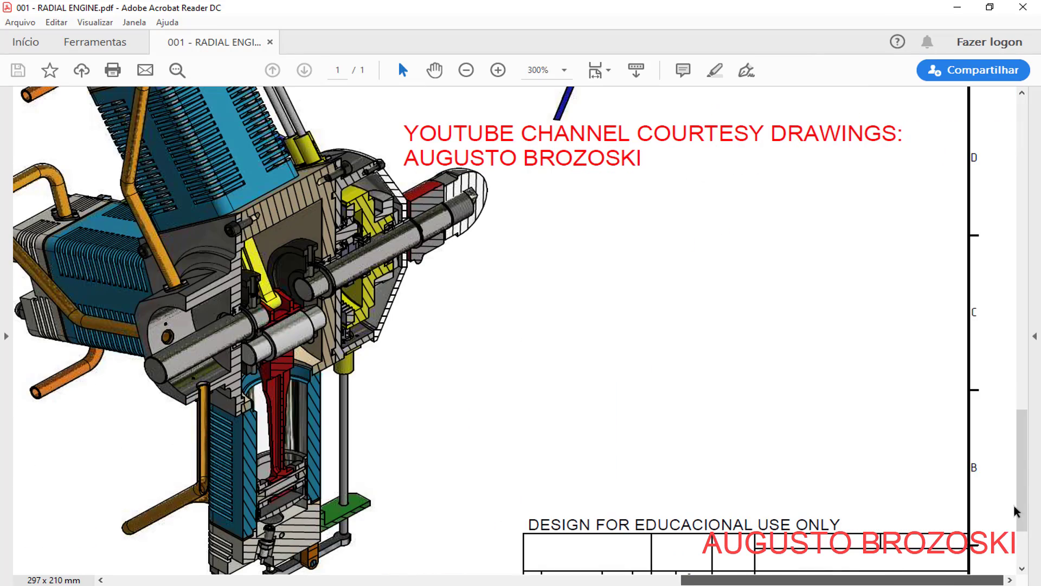
{"action": "left_click_drag", "start_coordinate": [1017, 511], "coordinate": [1005, 253]}
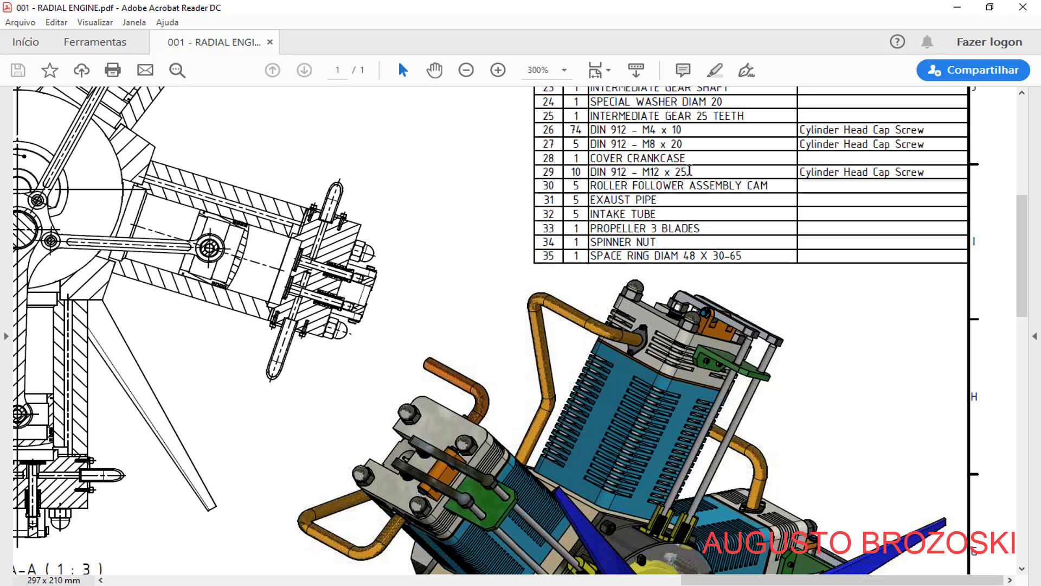
{"action": "left_click", "coordinate": [957, 7]}
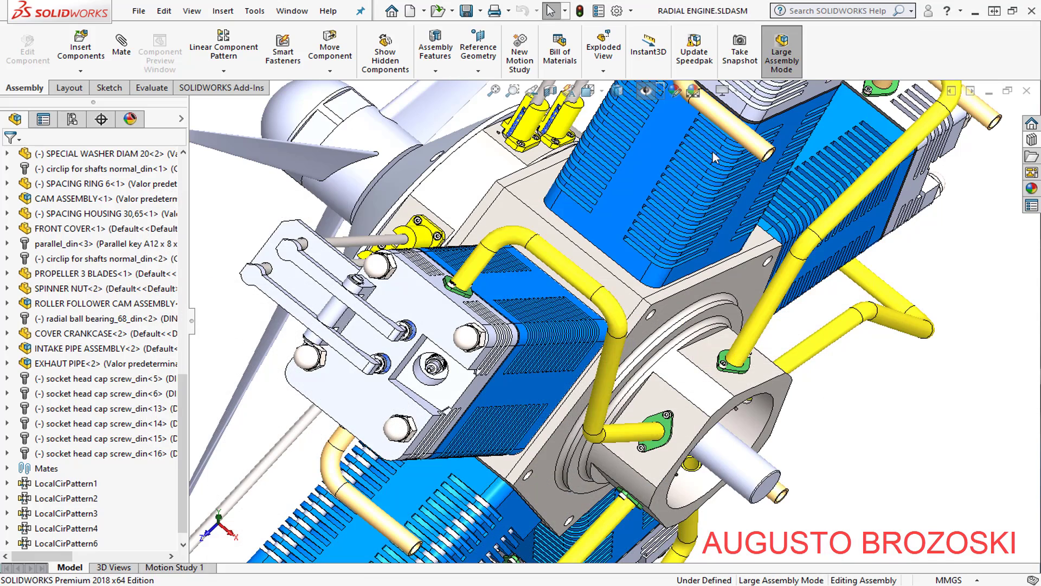
Insert a DIN 912 socket head cap screw from the Toolbox, sized M12 with length 25
{"action": "key", "text": "f"}
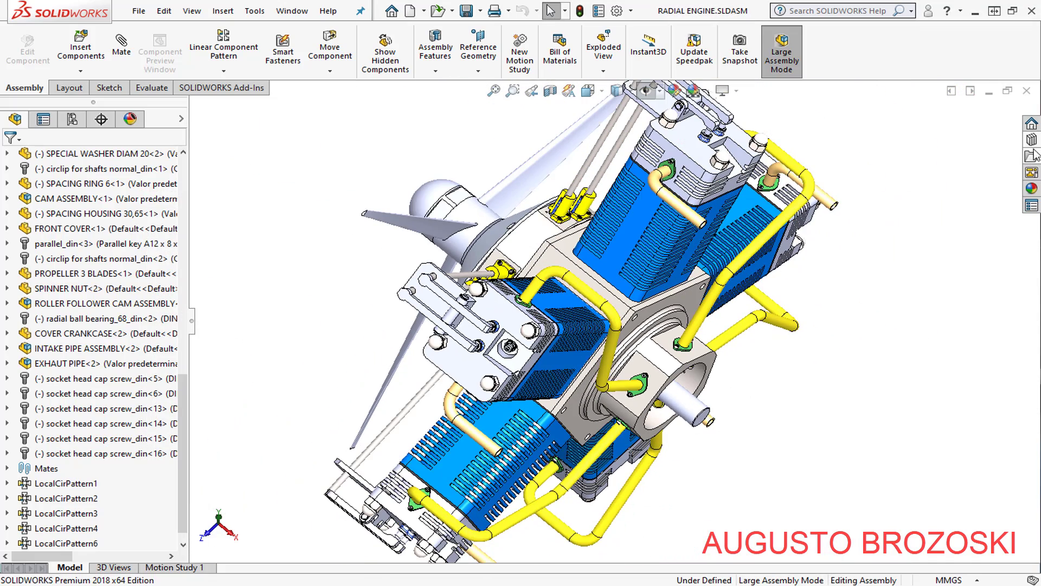
{"action": "left_click", "coordinate": [1033, 142]}
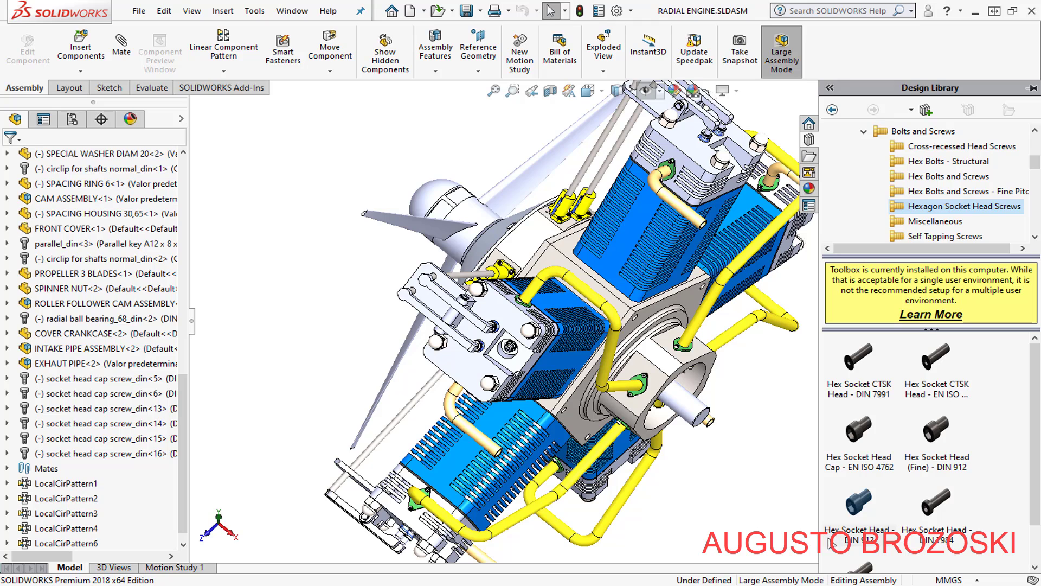
{"action": "left_click_drag", "start_coordinate": [857, 515], "coordinate": [766, 420]}
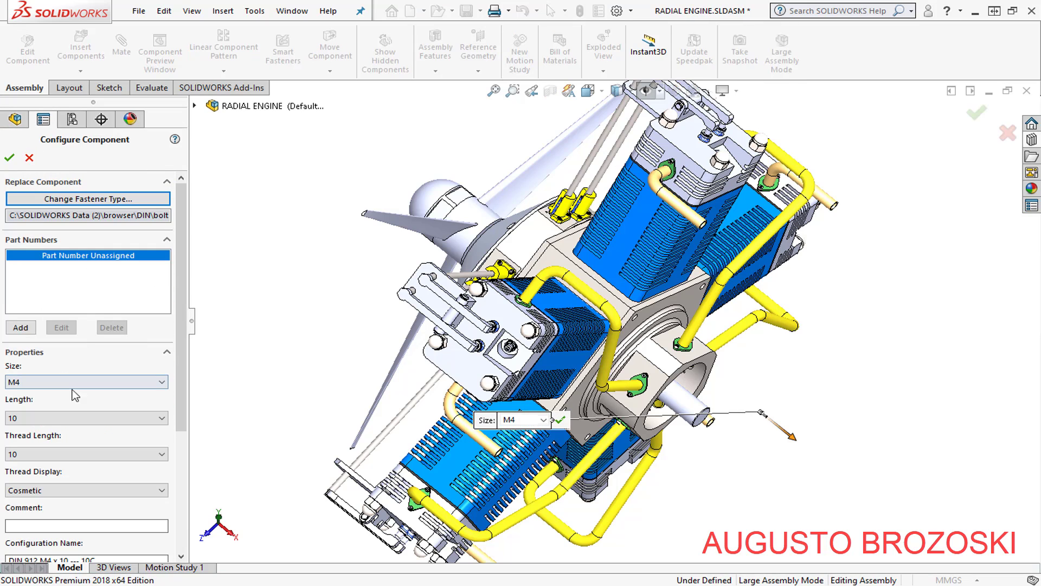
{"action": "left_click", "coordinate": [99, 382]}
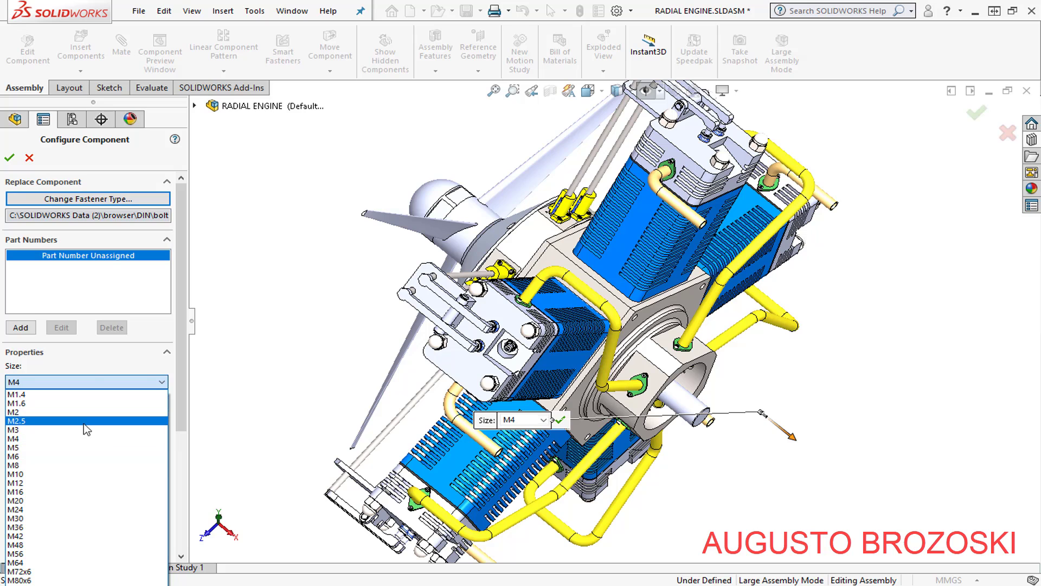
{"action": "left_click", "coordinate": [79, 485]}
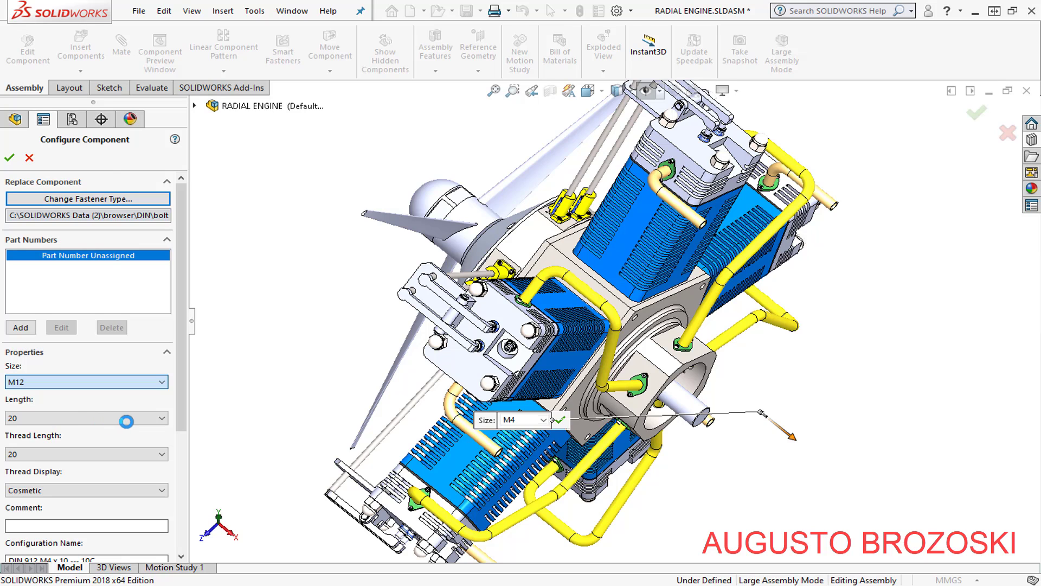
{"action": "left_click", "coordinate": [155, 418]}
{"action": "left_click", "coordinate": [71, 439]}
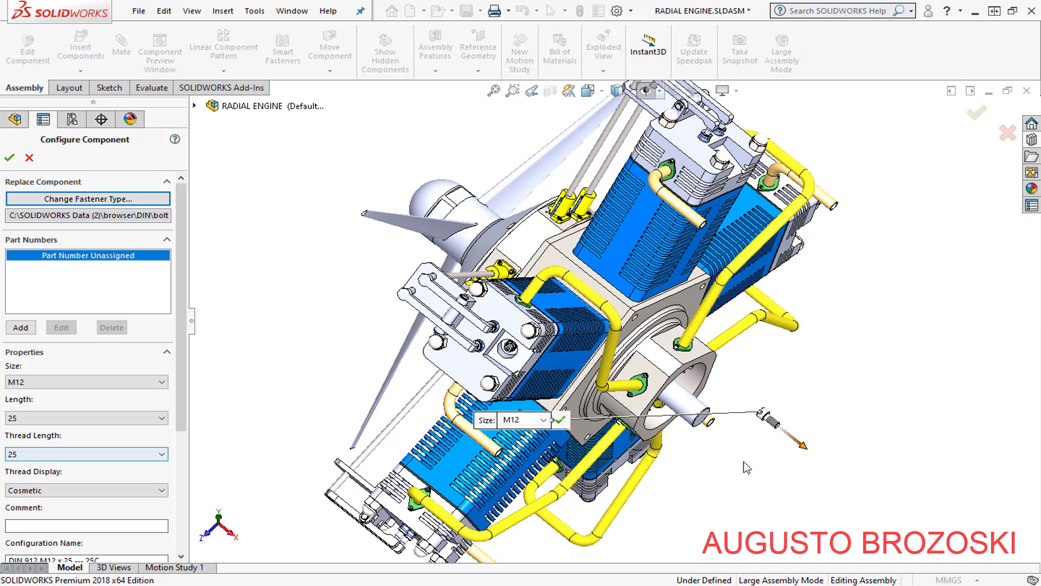
{"action": "scroll", "coordinate": [760, 425], "scroll_direction": "down", "scroll_amount": 2}
{"action": "scroll", "coordinate": [760, 425], "scroll_direction": "down", "scroll_amount": 3}
{"action": "scroll", "coordinate": [618, 372], "scroll_direction": "down", "scroll_amount": 2}
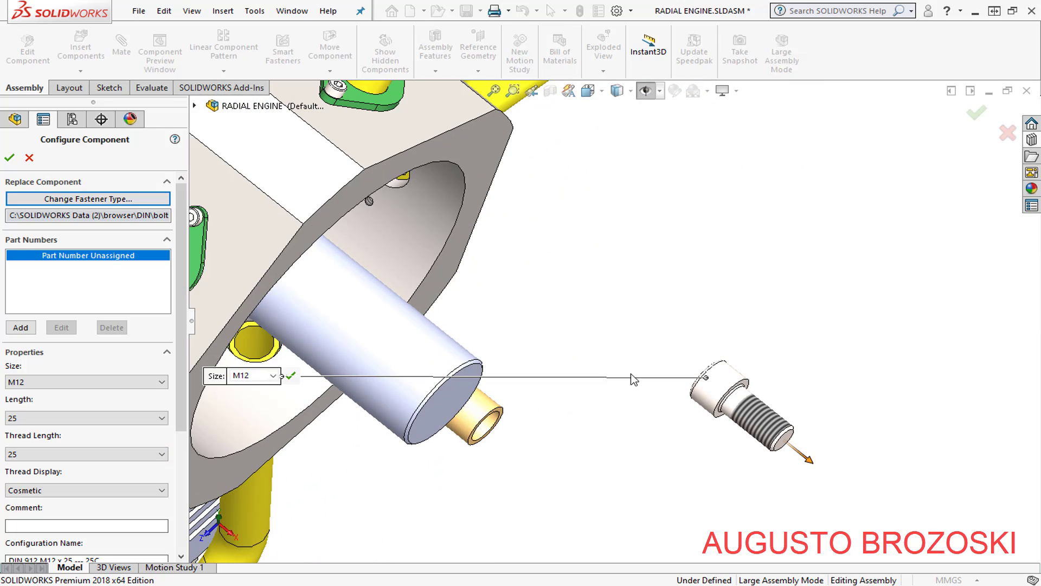
Confirm the M12 × 25 screw and place a second copy beside the crankcase
{"action": "left_click", "coordinate": [9, 158]}
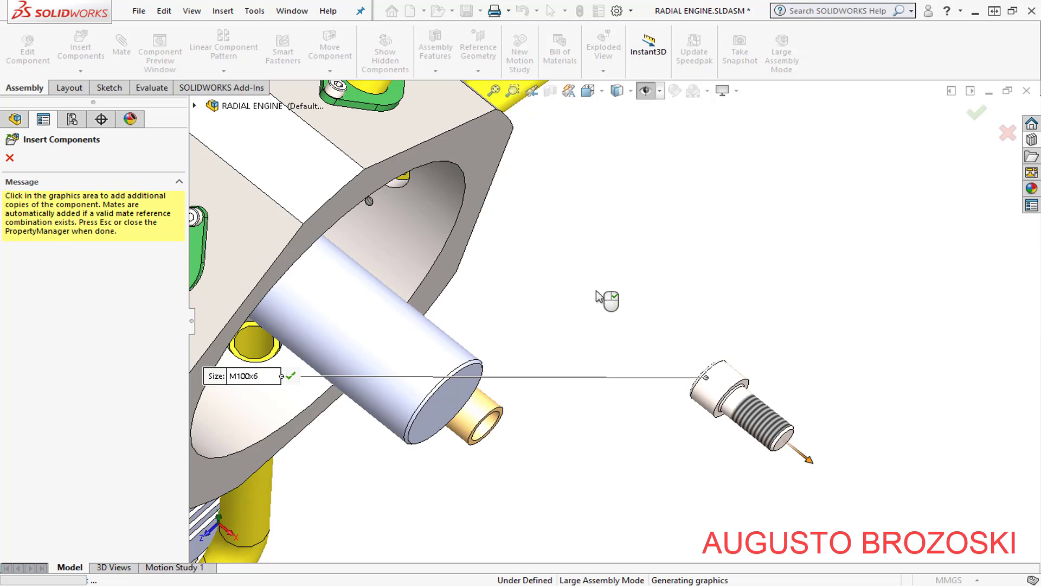
{"action": "scroll", "coordinate": [711, 255], "scroll_direction": "down", "scroll_amount": 2}
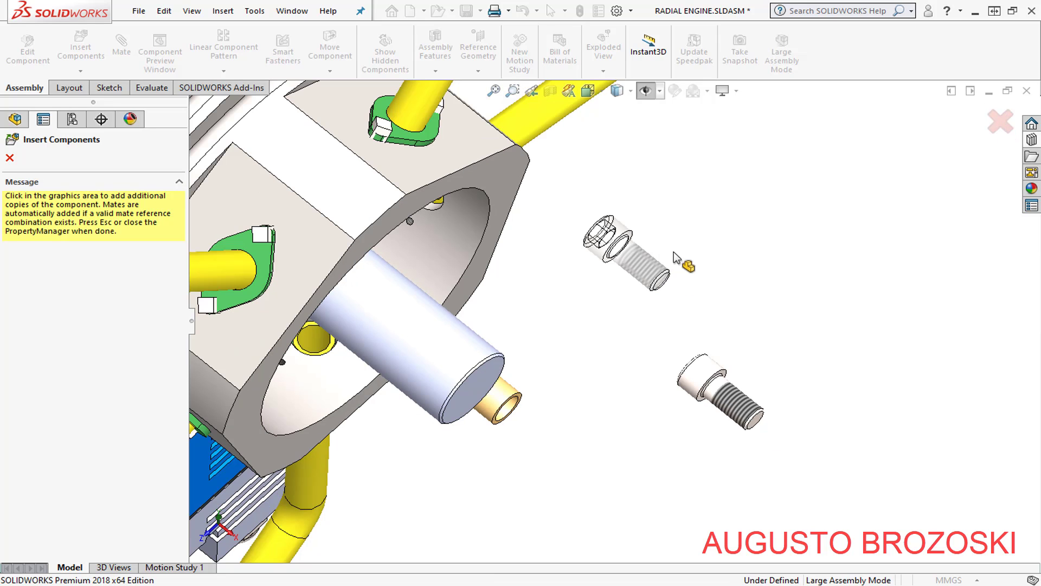
{"action": "left_click", "coordinate": [713, 237]}
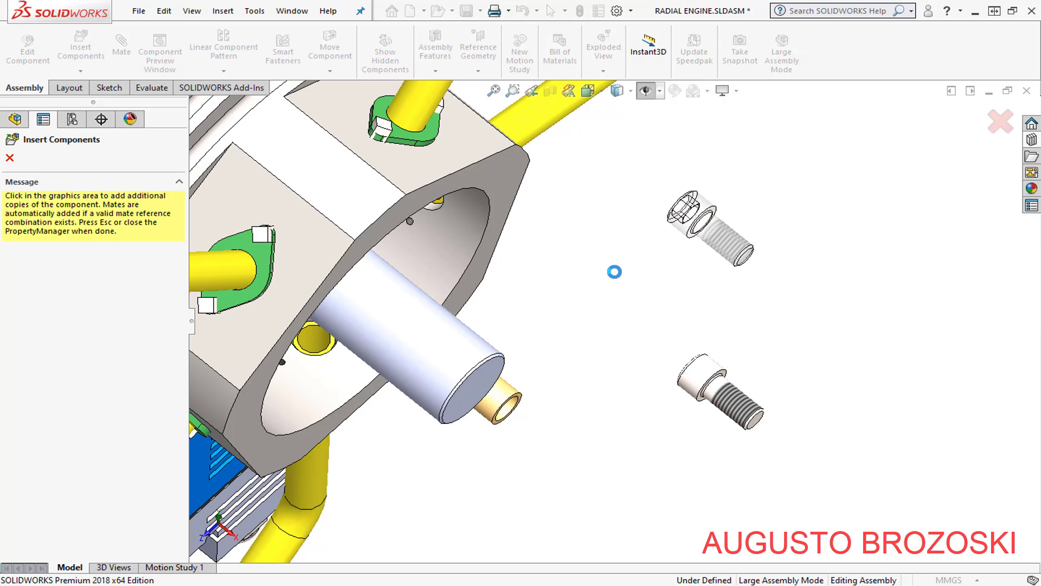
{"action": "left_click", "coordinate": [10, 158]}
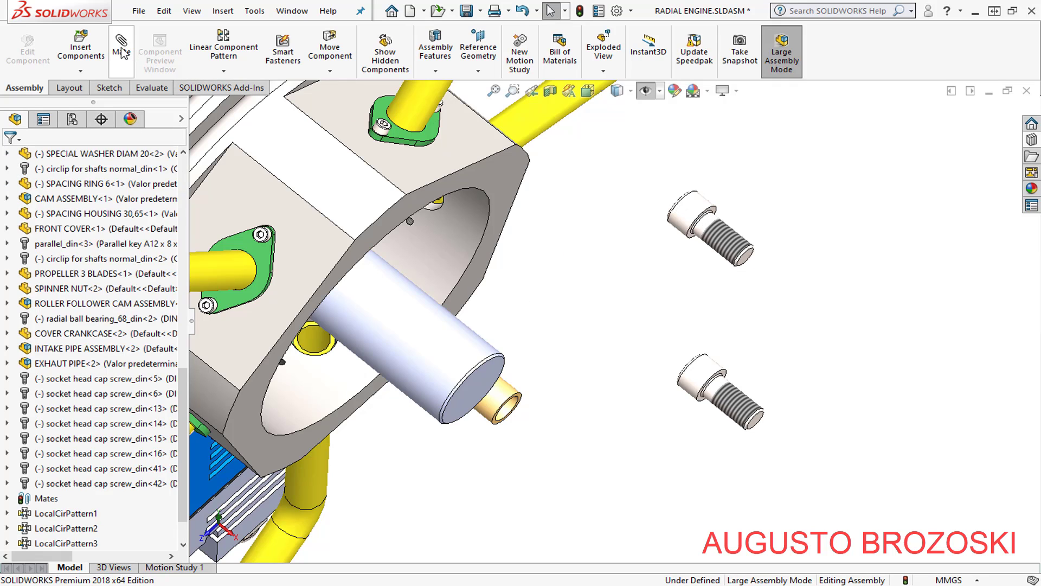
Mate the screw's underhead face coincident with the crankcase cover face, with flipped alignment
{"action": "left_click", "coordinate": [122, 52]}
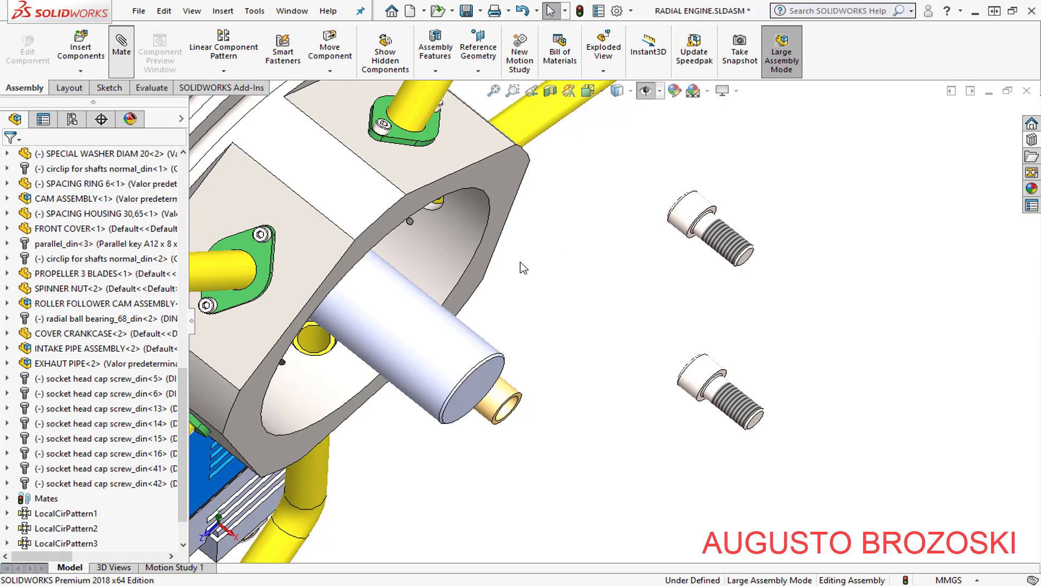
{"action": "scroll", "coordinate": [678, 353], "scroll_direction": "down", "scroll_amount": 3}
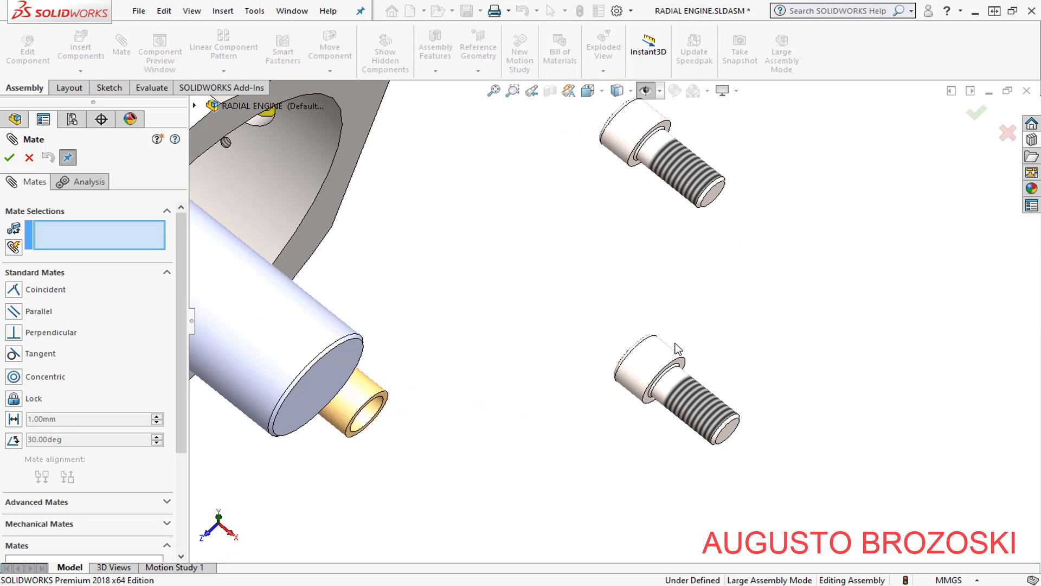
{"action": "scroll", "coordinate": [691, 353], "scroll_direction": "down", "scroll_amount": 3}
{"action": "scroll", "coordinate": [698, 360], "scroll_direction": "down", "scroll_amount": 2}
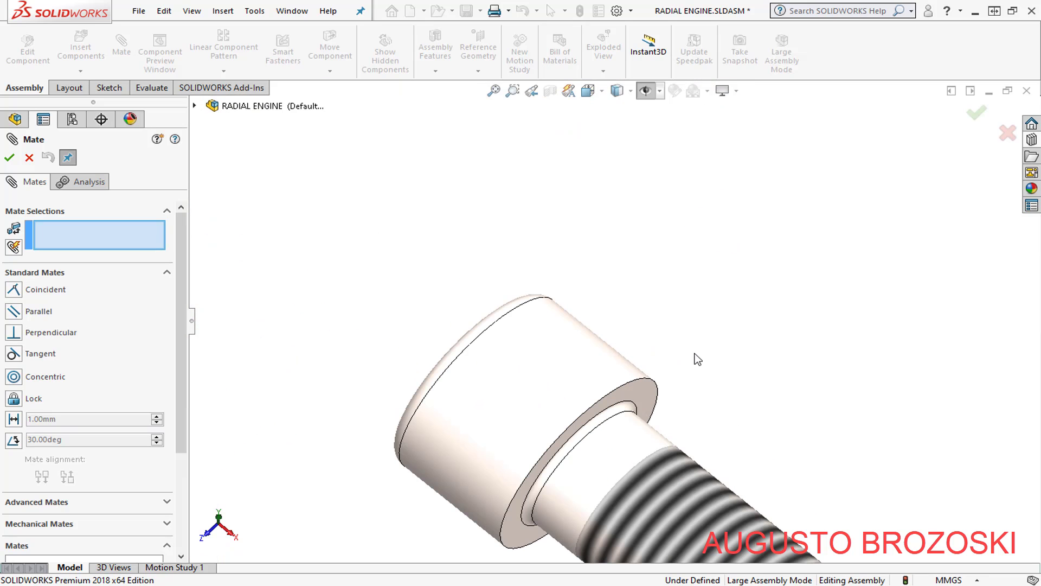
{"action": "left_click", "coordinate": [648, 398]}
{"action": "scroll", "coordinate": [760, 358], "scroll_direction": "up", "scroll_amount": 2}
{"action": "scroll", "coordinate": [813, 337], "scroll_direction": "up", "scroll_amount": 3}
{"action": "scroll", "coordinate": [826, 323], "scroll_direction": "up", "scroll_amount": 3}
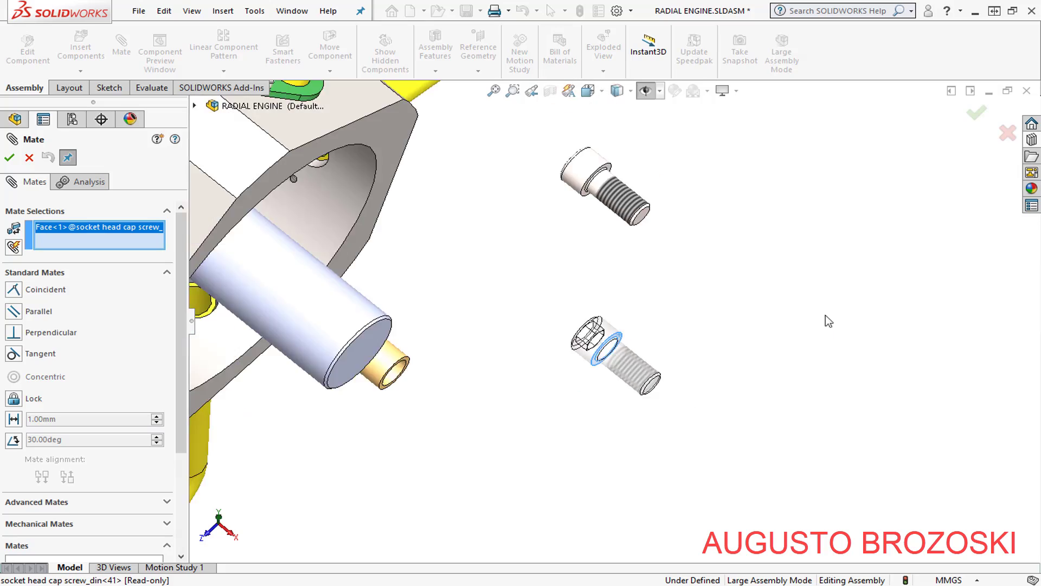
{"action": "scroll", "coordinate": [586, 228], "scroll_direction": "up", "scroll_amount": 3}
{"action": "scroll", "coordinate": [542, 228], "scroll_direction": "down", "scroll_amount": 2}
{"action": "scroll", "coordinate": [486, 226], "scroll_direction": "down", "scroll_amount": 2}
{"action": "scroll", "coordinate": [512, 255], "scroll_direction": "down", "scroll_amount": 3}
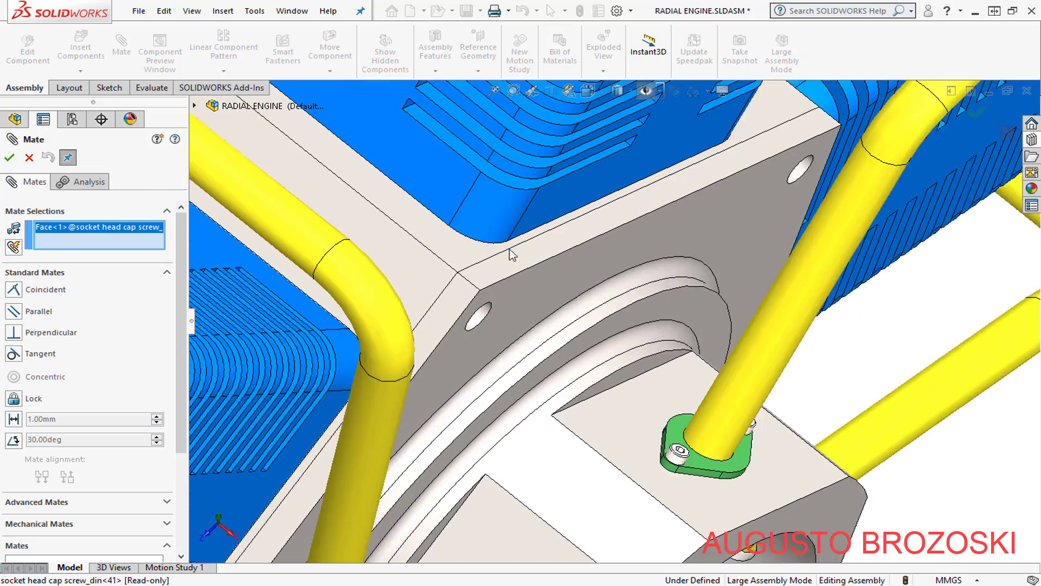
{"action": "scroll", "coordinate": [544, 305], "scroll_direction": "down", "scroll_amount": 2}
{"action": "left_click", "coordinate": [545, 304]}
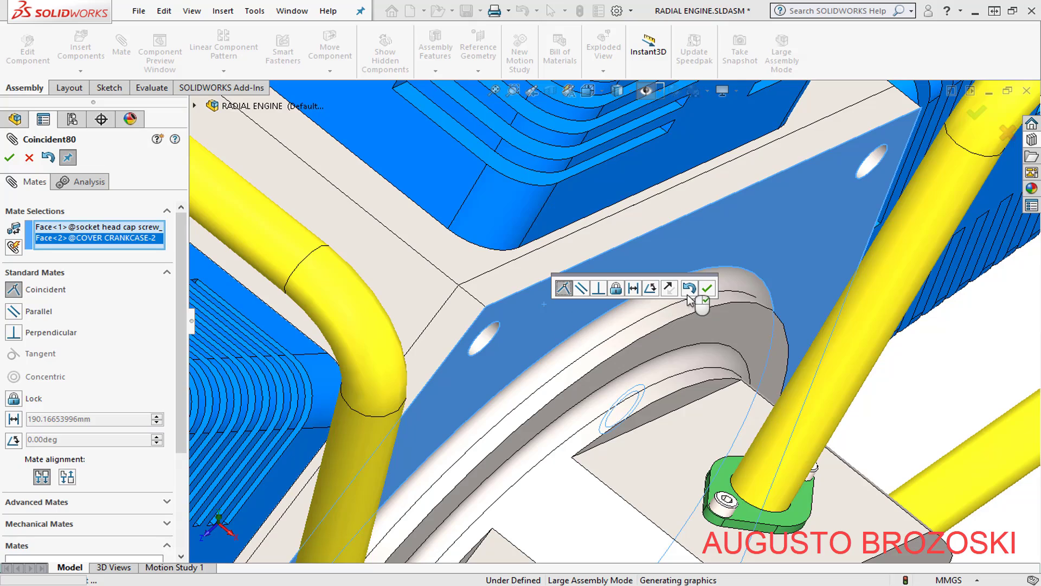
{"action": "scroll", "coordinate": [503, 354], "scroll_direction": "up", "scroll_amount": 2}
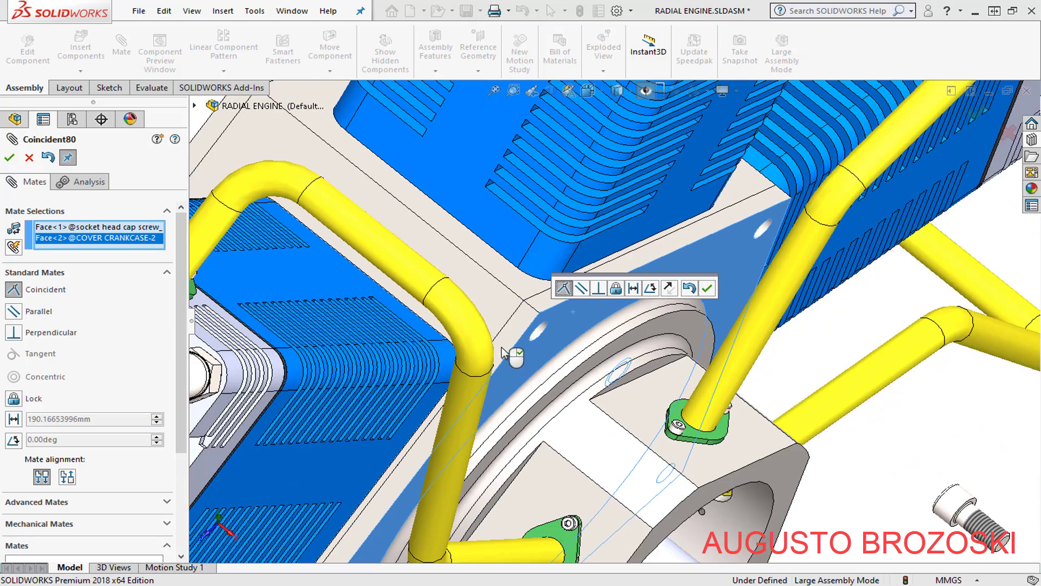
{"action": "scroll", "coordinate": [504, 353], "scroll_direction": "up", "scroll_amount": 2}
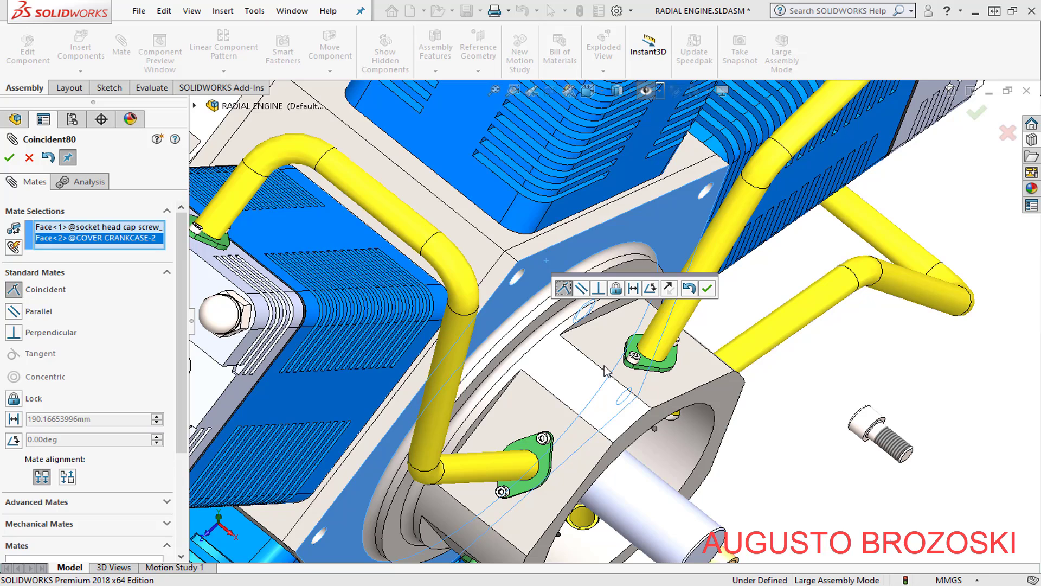
{"action": "left_click", "coordinate": [673, 290]}
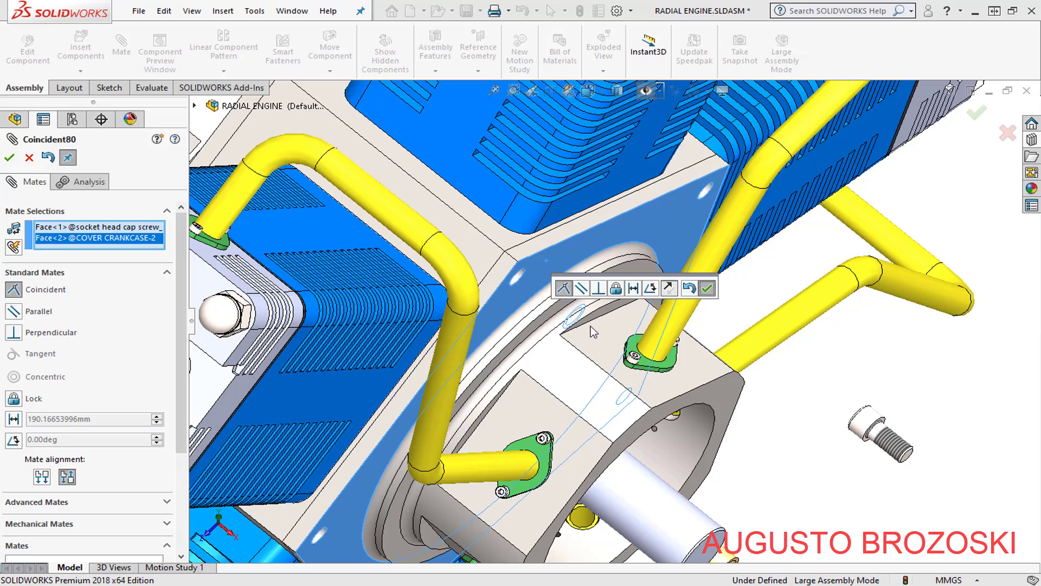
{"action": "left_click", "coordinate": [707, 288]}
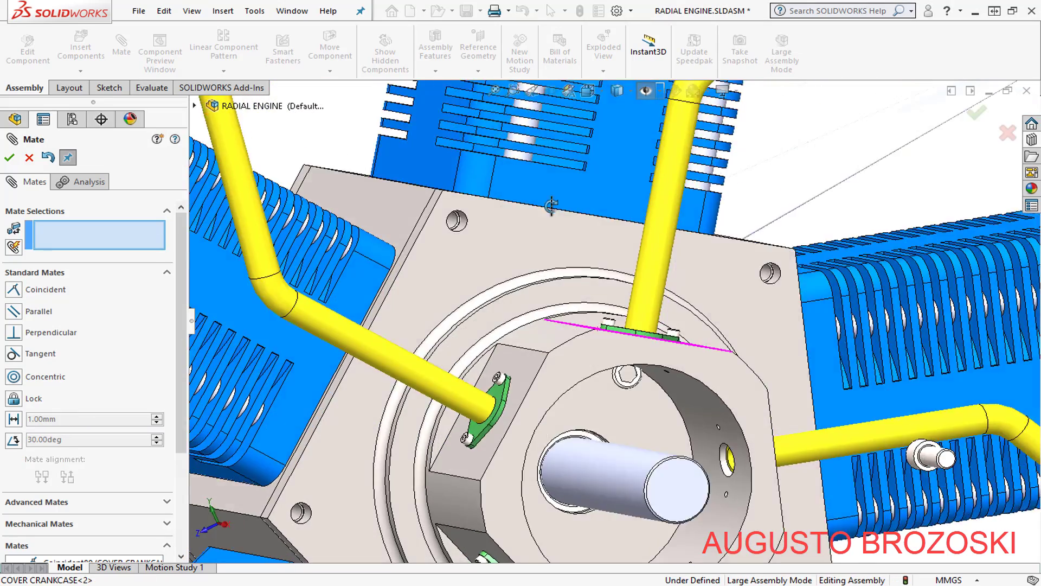
Centre the screw in a cover bolt hole with a concentric mate
{"action": "middle_click_drag", "start_coordinate": [581, 297], "coordinate": [603, 400]}
{"action": "scroll", "coordinate": [604, 400], "scroll_direction": "down", "scroll_amount": 2}
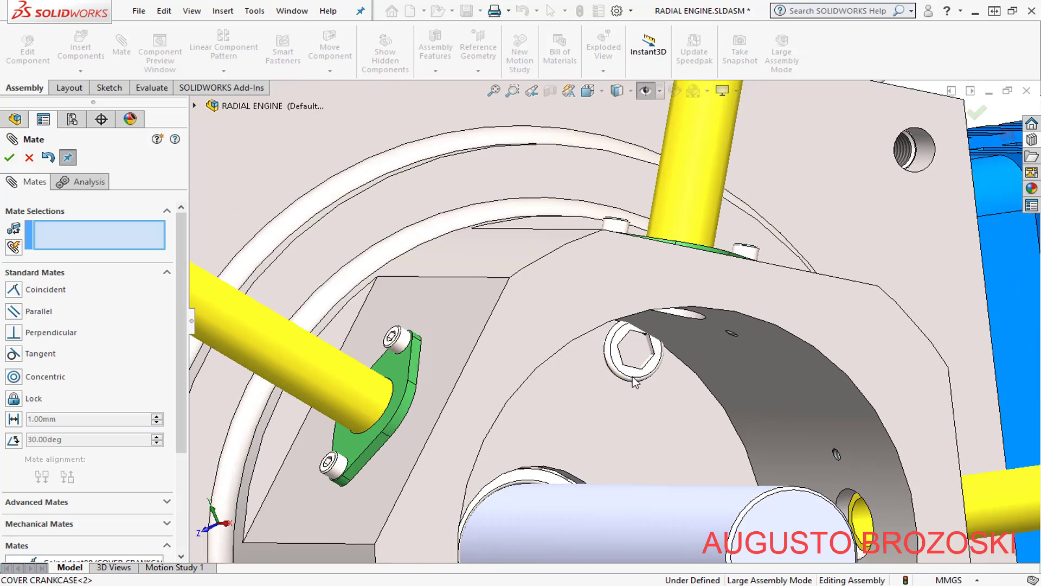
{"action": "scroll", "coordinate": [624, 372], "scroll_direction": "down", "scroll_amount": 3}
{"action": "scroll", "coordinate": [587, 364], "scroll_direction": "up", "scroll_amount": 2}
{"action": "scroll", "coordinate": [587, 363], "scroll_direction": "up", "scroll_amount": 4}
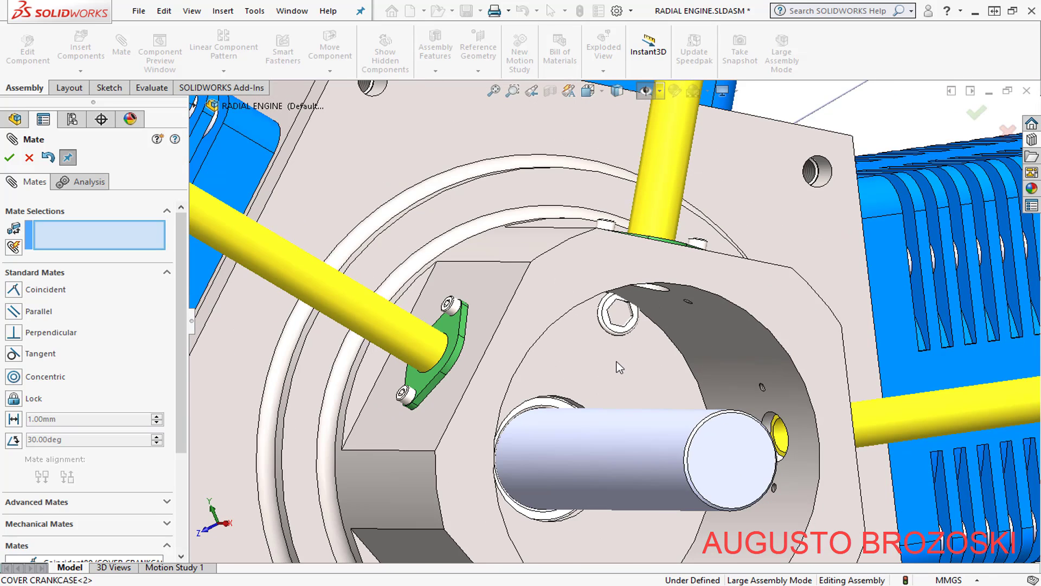
{"action": "scroll", "coordinate": [616, 359], "scroll_direction": "down", "scroll_amount": 1}
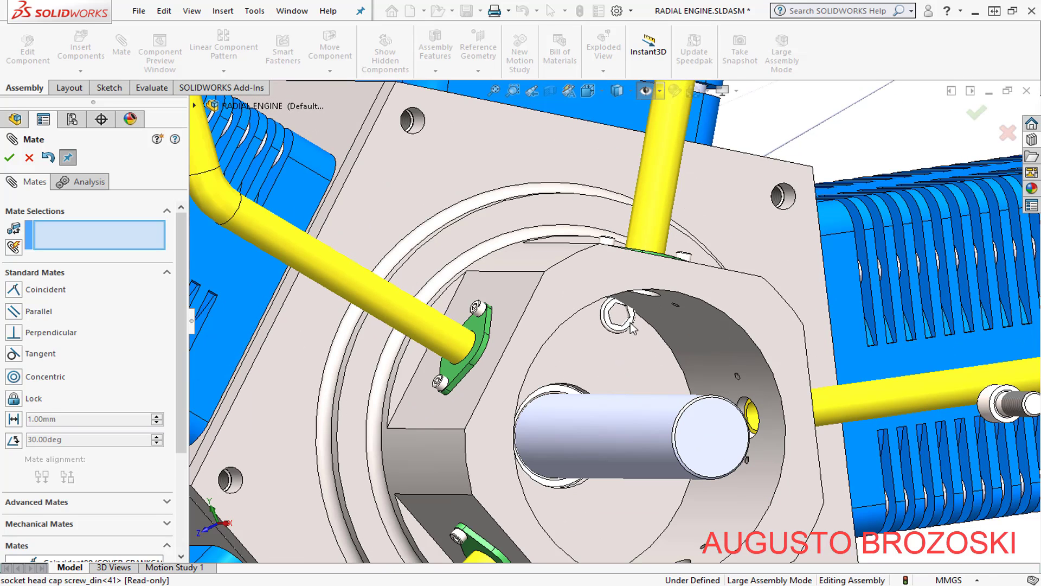
{"action": "left_click_drag", "start_coordinate": [784, 104], "coordinate": [788, 103]}
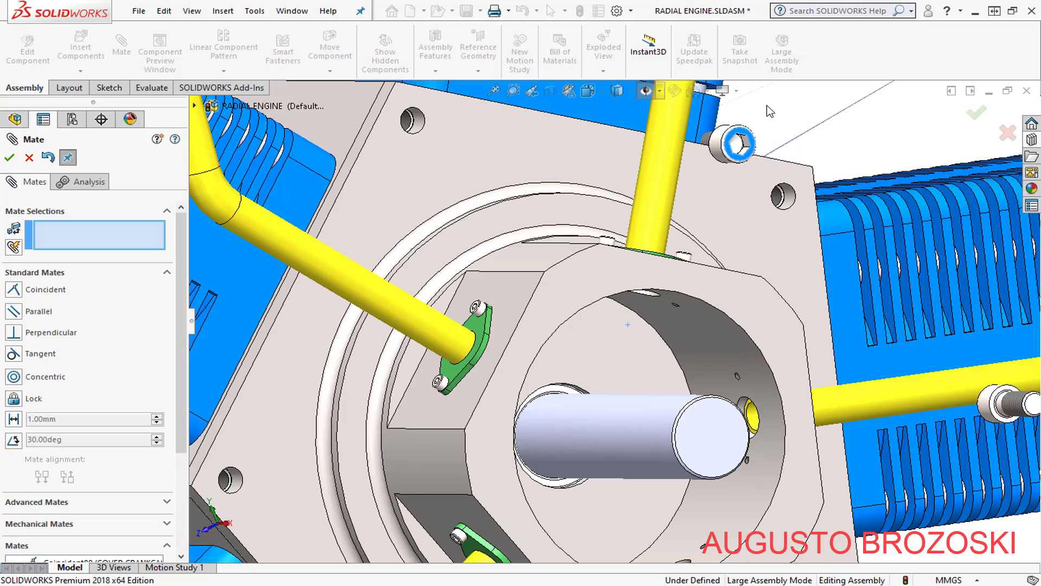
{"action": "middle_click_drag", "start_coordinate": [767, 105], "coordinate": [624, 326]}
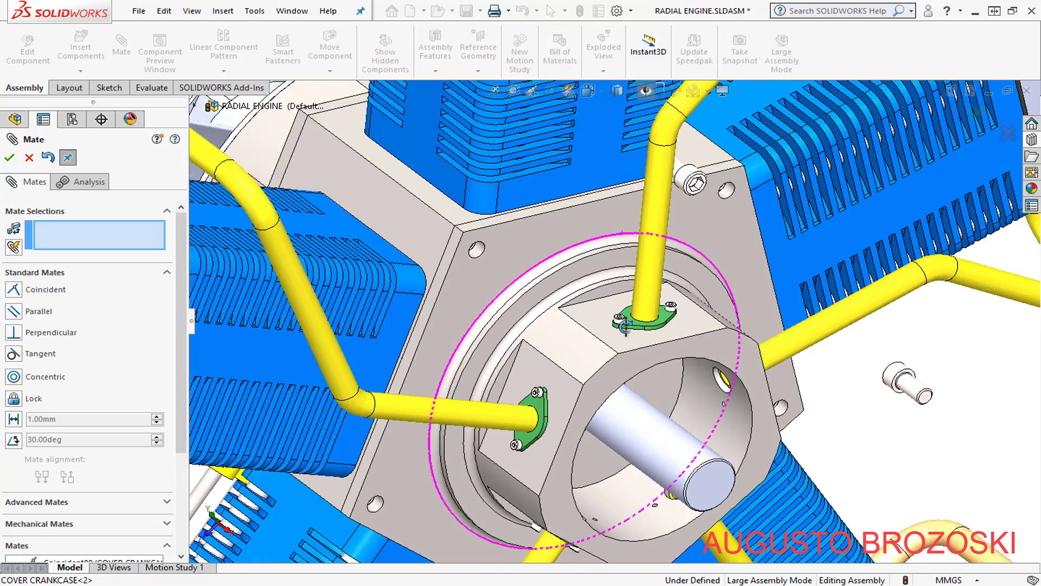
{"action": "scroll", "coordinate": [678, 174], "scroll_direction": "down", "scroll_amount": 3}
{"action": "scroll", "coordinate": [672, 165], "scroll_direction": "down", "scroll_amount": 3}
{"action": "scroll", "coordinate": [671, 166], "scroll_direction": "down", "scroll_amount": 3}
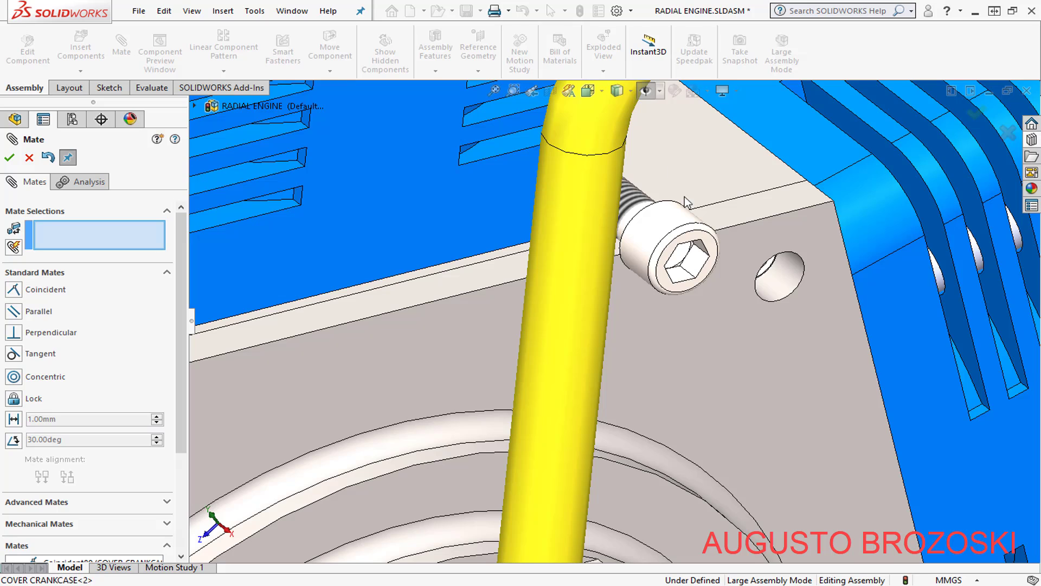
{"action": "left_click", "coordinate": [677, 220]}
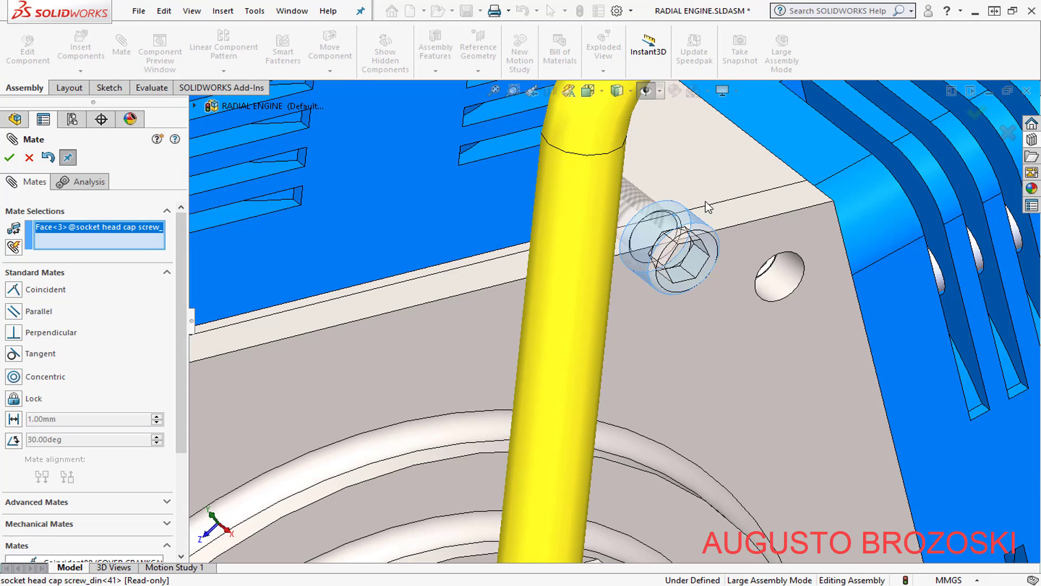
{"action": "scroll", "coordinate": [721, 198], "scroll_direction": "up", "scroll_amount": 3}
{"action": "scroll", "coordinate": [734, 191], "scroll_direction": "up", "scroll_amount": 3}
{"action": "scroll", "coordinate": [373, 401], "scroll_direction": "down", "scroll_amount": 3}
{"action": "scroll", "coordinate": [457, 307], "scroll_direction": "down", "scroll_amount": 3}
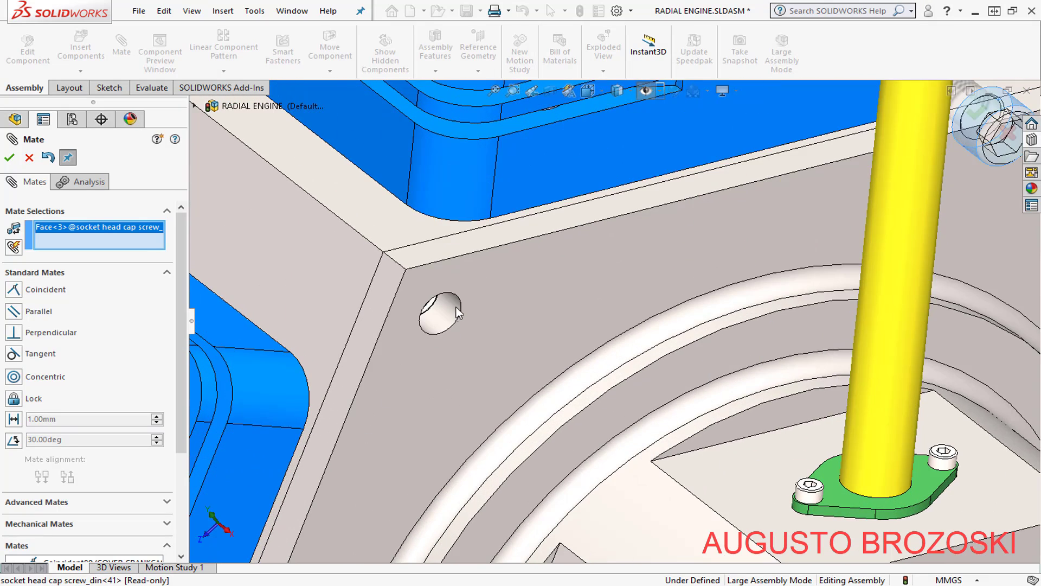
{"action": "left_click", "coordinate": [454, 310]}
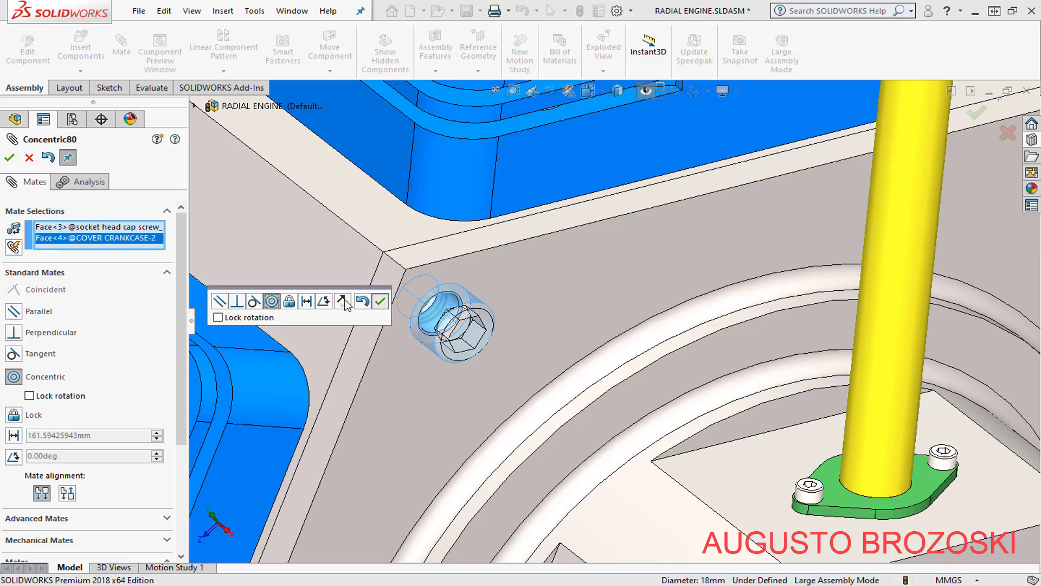
{"action": "key", "text": "Return"}
{"action": "scroll", "coordinate": [486, 275], "scroll_direction": "up", "scroll_amount": 5}
{"action": "scroll", "coordinate": [611, 325], "scroll_direction": "up", "scroll_amount": 3}
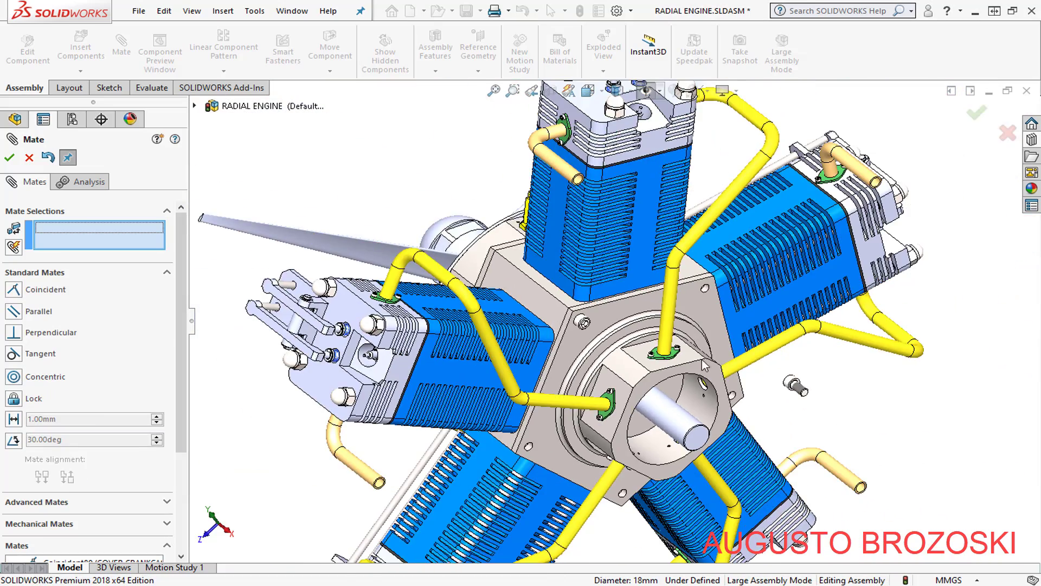
Mate the second screw's underhead face coincident with the cam housing face
{"action": "scroll", "coordinate": [814, 380], "scroll_direction": "down", "scroll_amount": 3}
{"action": "scroll", "coordinate": [705, 369], "scroll_direction": "down", "scroll_amount": 3}
{"action": "scroll", "coordinate": [661, 352], "scroll_direction": "down", "scroll_amount": 3}
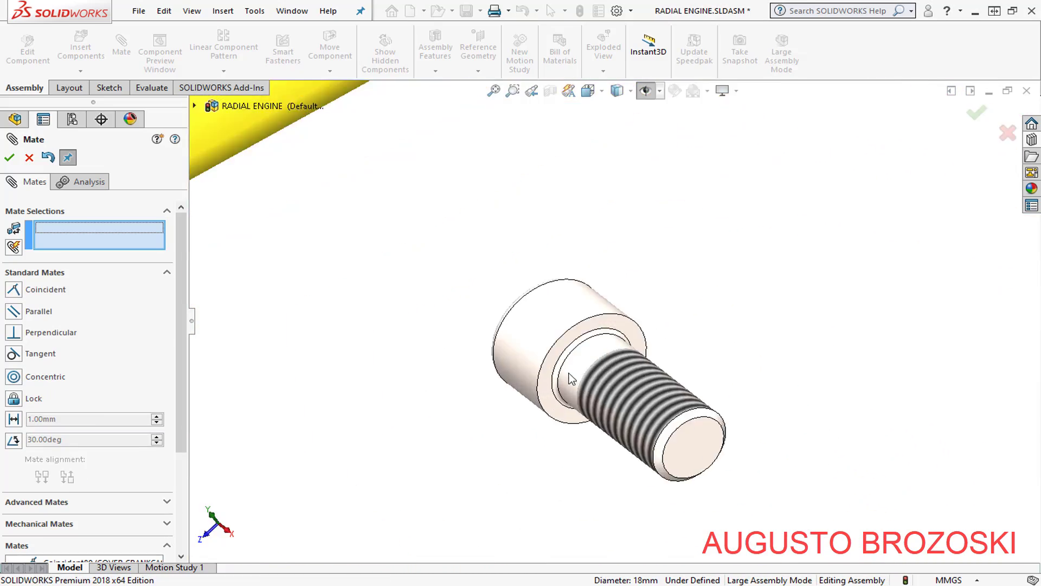
{"action": "scroll", "coordinate": [647, 335], "scroll_direction": "down", "scroll_amount": 2}
{"action": "left_click", "coordinate": [663, 304]}
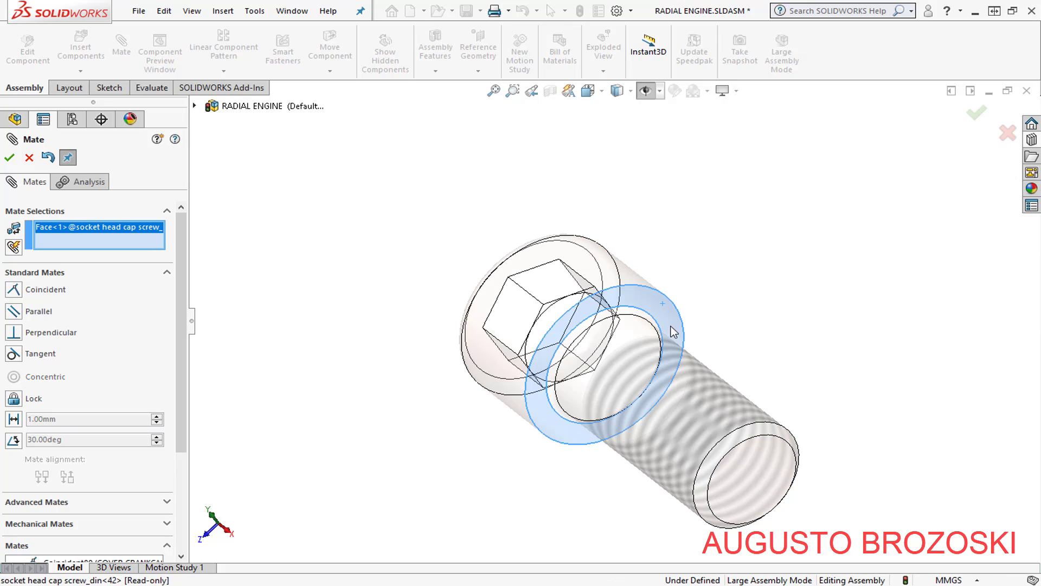
{"action": "scroll", "coordinate": [671, 327], "scroll_direction": "up", "scroll_amount": 2}
{"action": "scroll", "coordinate": [626, 318], "scroll_direction": "up", "scroll_amount": 2}
{"action": "scroll", "coordinate": [626, 317], "scroll_direction": "up", "scroll_amount": 2}
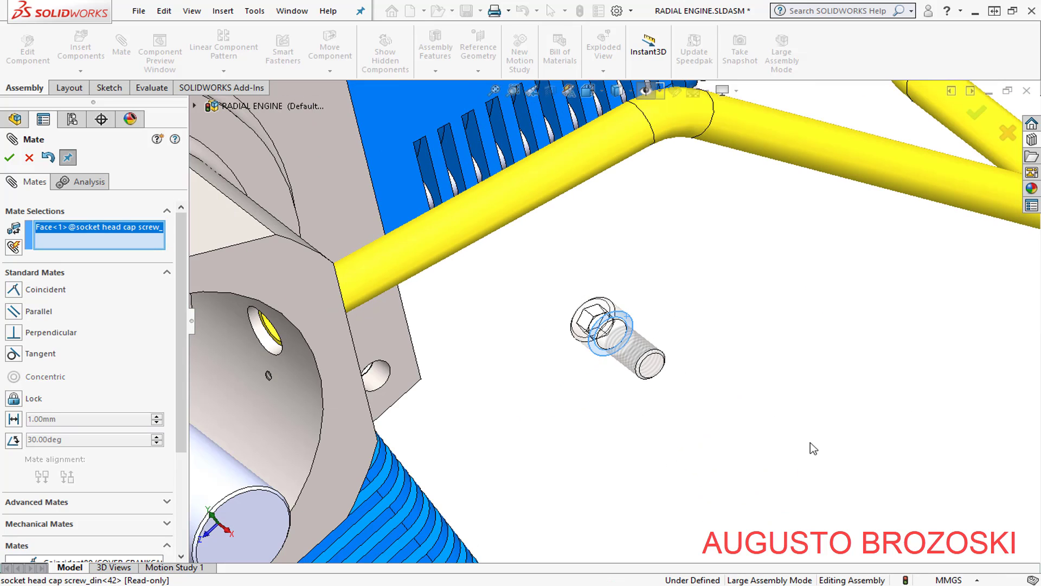
{"action": "scroll", "coordinate": [792, 423], "scroll_direction": "up", "scroll_amount": 2}
{"action": "scroll", "coordinate": [705, 369], "scroll_direction": "up", "scroll_amount": 2}
{"action": "scroll", "coordinate": [597, 326], "scroll_direction": "up", "scroll_amount": 2}
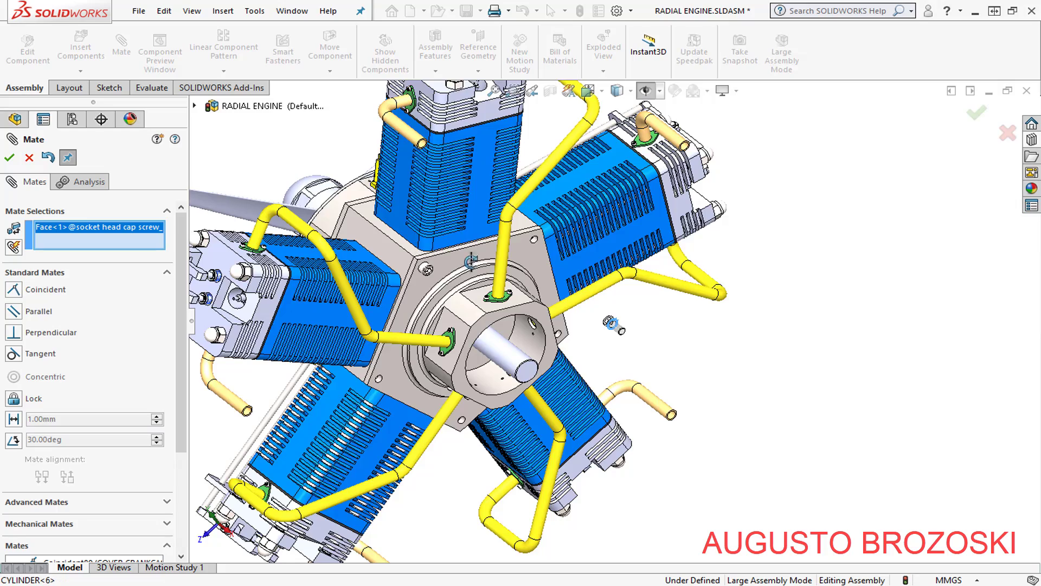
{"action": "scroll", "coordinate": [347, 282], "scroll_direction": "down", "scroll_amount": 3}
{"action": "scroll", "coordinate": [336, 244], "scroll_direction": "down", "scroll_amount": 3}
{"action": "scroll", "coordinate": [326, 214], "scroll_direction": "down", "scroll_amount": 3}
{"action": "scroll", "coordinate": [416, 243], "scroll_direction": "down", "scroll_amount": 3}
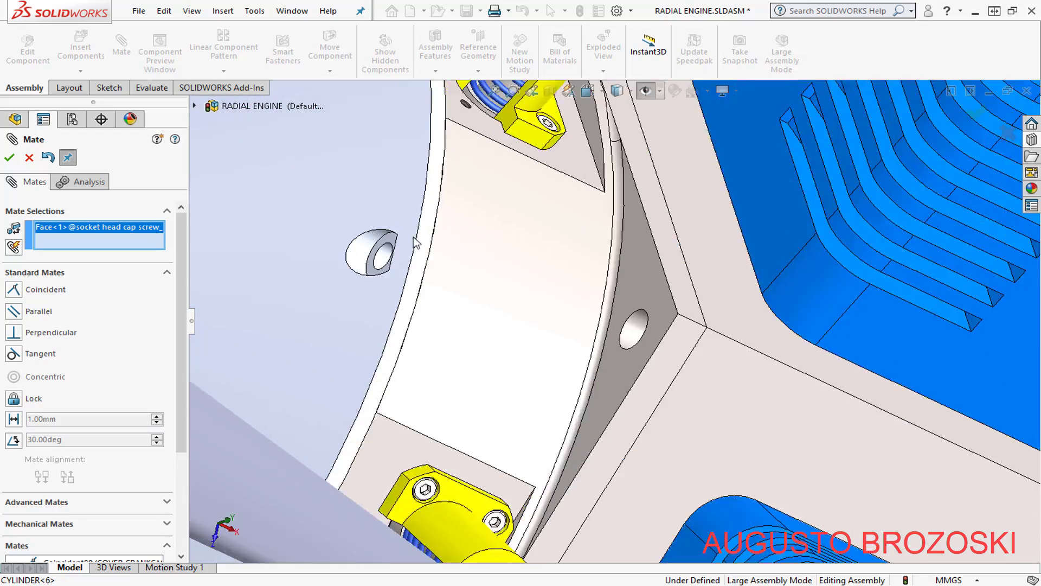
{"action": "scroll", "coordinate": [401, 233], "scroll_direction": "down", "scroll_amount": 2}
{"action": "left_click", "coordinate": [783, 320]}
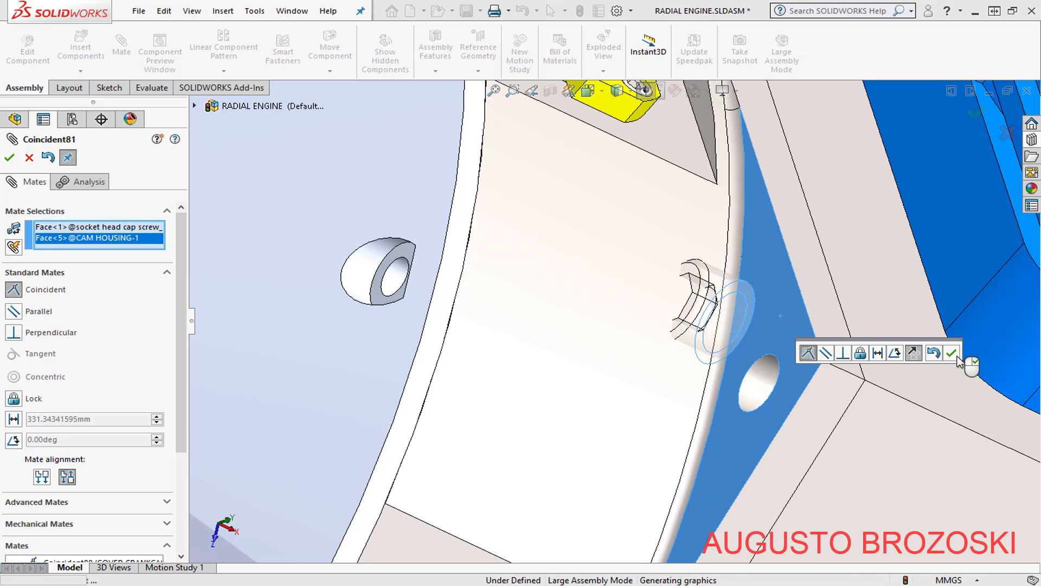
{"action": "left_click", "coordinate": [955, 355]}
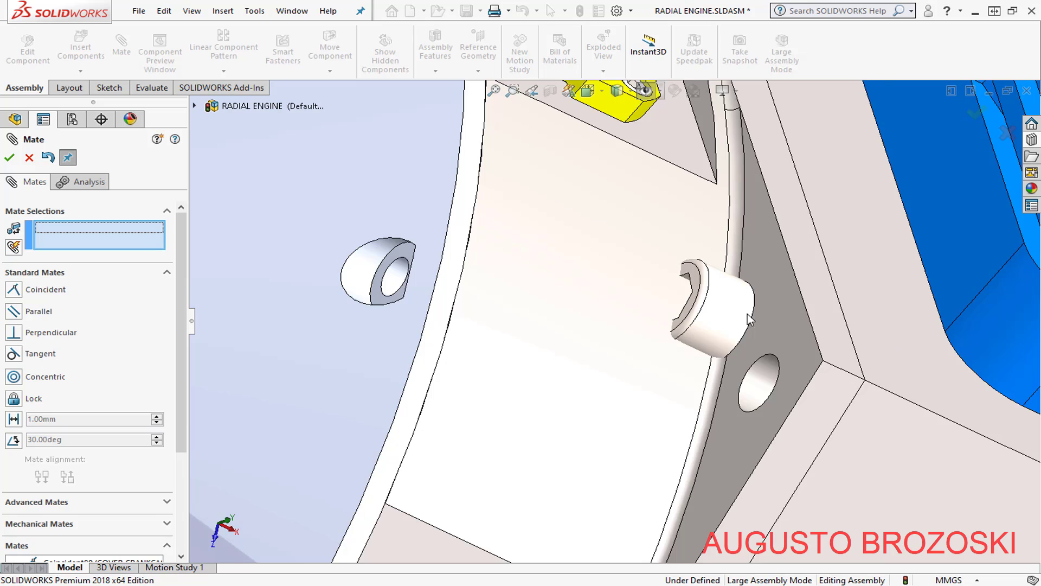
Make the screw concentric with a cam housing hole and finish the mates
{"action": "scroll", "coordinate": [706, 309], "scroll_direction": "down", "scroll_amount": 2}
{"action": "left_click", "coordinate": [670, 304]}
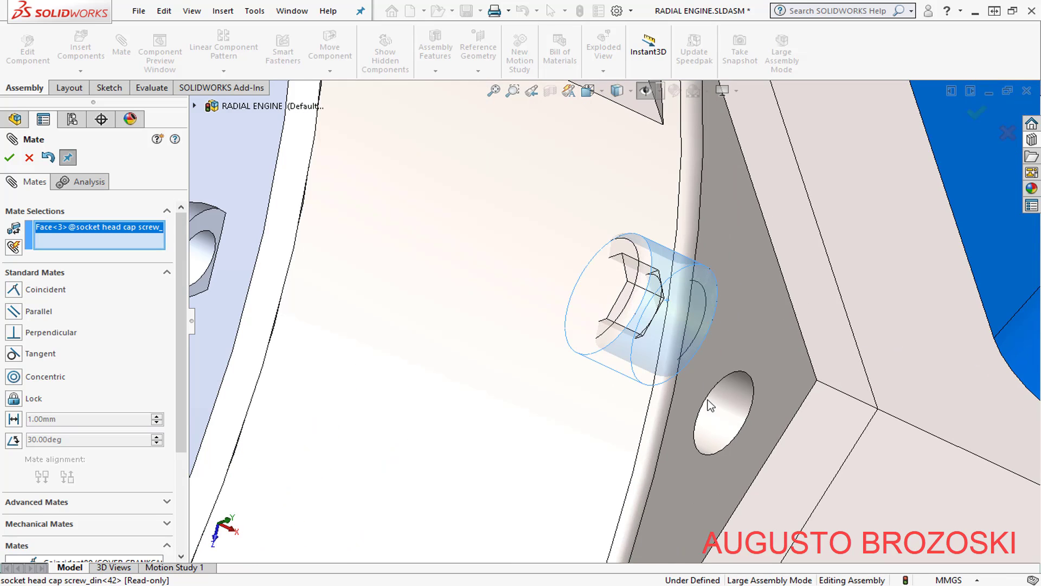
{"action": "left_click", "coordinate": [729, 413]}
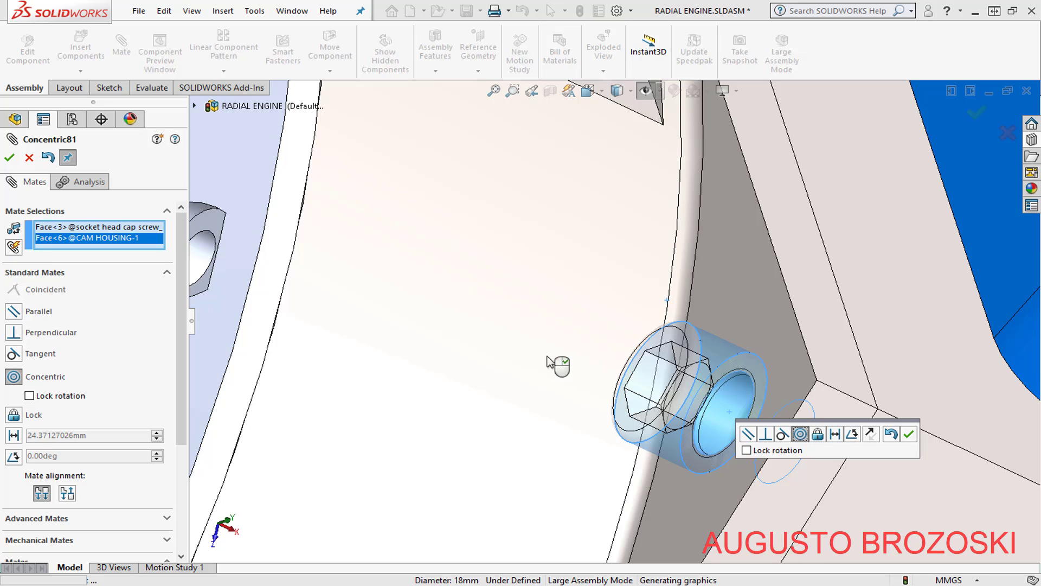
{"action": "right_click", "coordinate": [313, 297]}
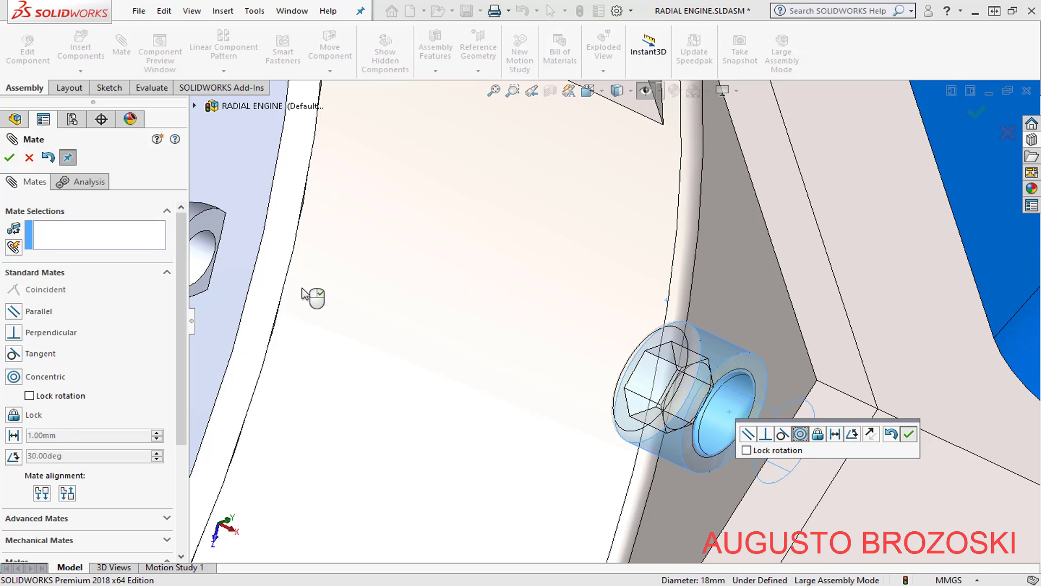
{"action": "left_click", "coordinate": [14, 158]}
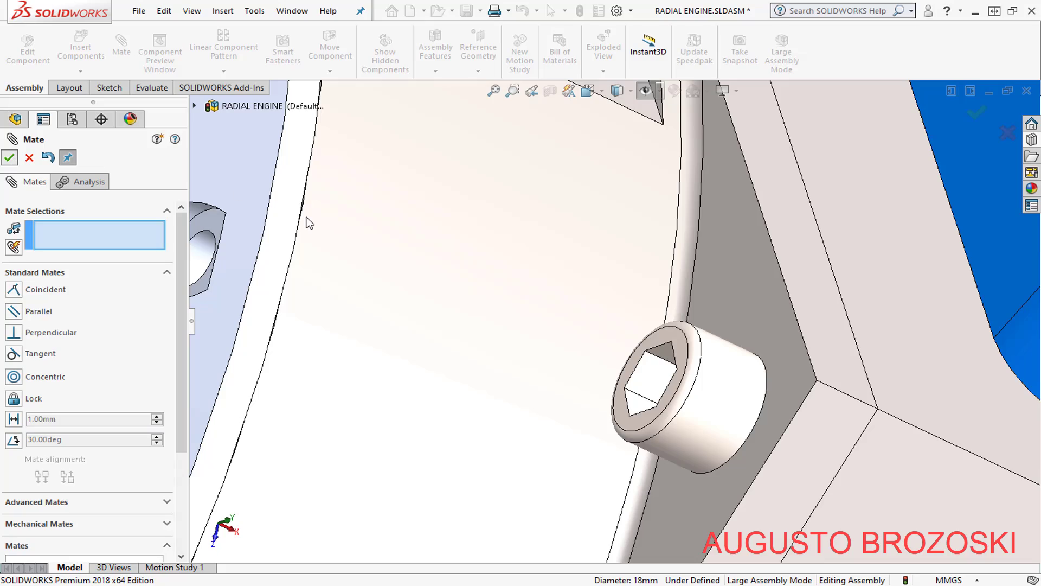
Start a circular component pattern with screws din<41> and din<42> selected
{"action": "scroll", "coordinate": [307, 221], "scroll_direction": "up", "scroll_amount": 2}
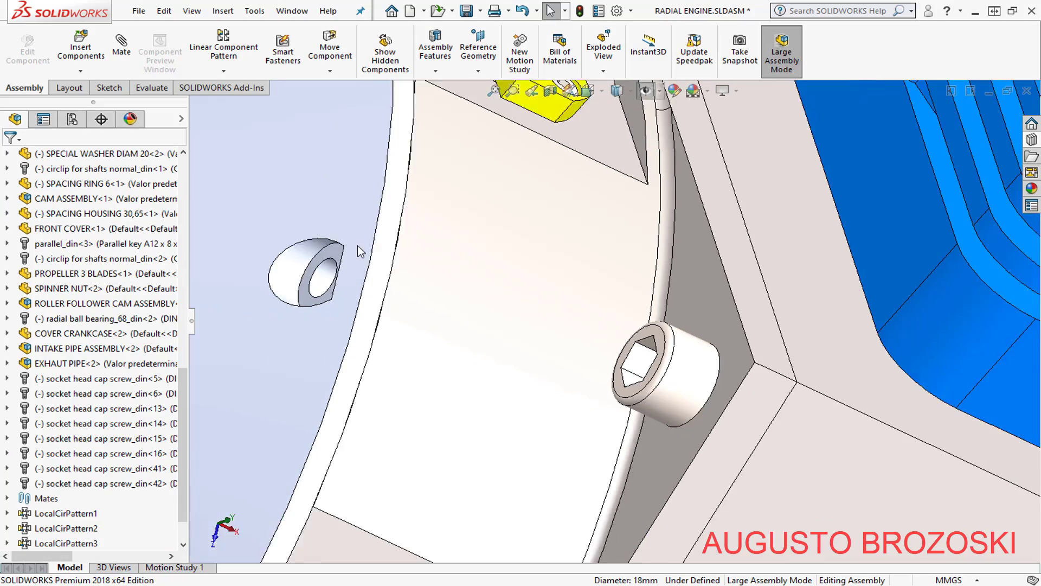
{"action": "scroll", "coordinate": [357, 245], "scroll_direction": "up", "scroll_amount": 3}
{"action": "scroll", "coordinate": [445, 295], "scroll_direction": "up", "scroll_amount": 5}
{"action": "middle_click_drag", "start_coordinate": [465, 303], "coordinate": [650, 353]}
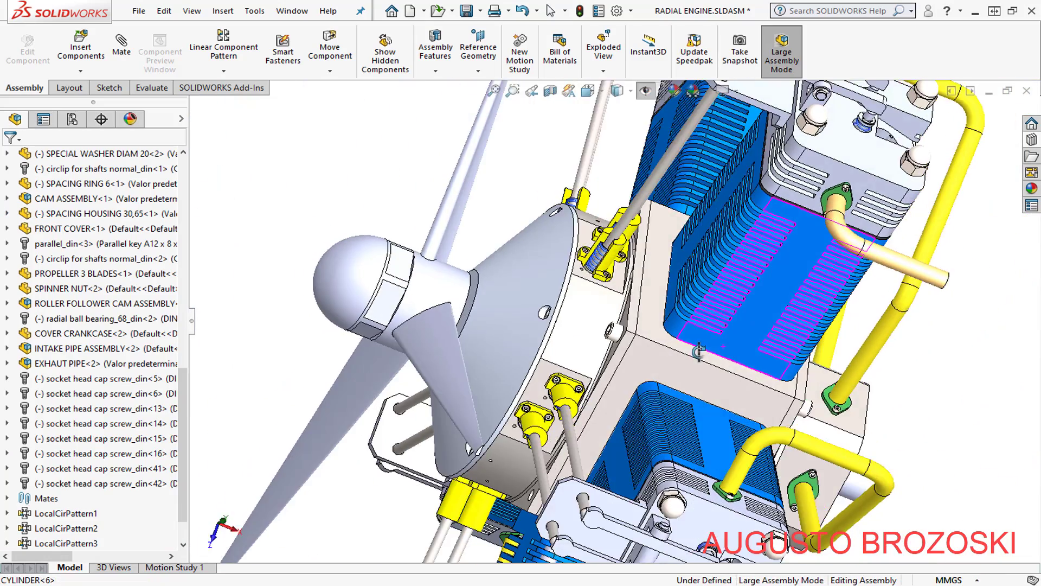
{"action": "scroll", "coordinate": [811, 394], "scroll_direction": "down", "scroll_amount": 3}
{"action": "scroll", "coordinate": [810, 395], "scroll_direction": "down", "scroll_amount": 2}
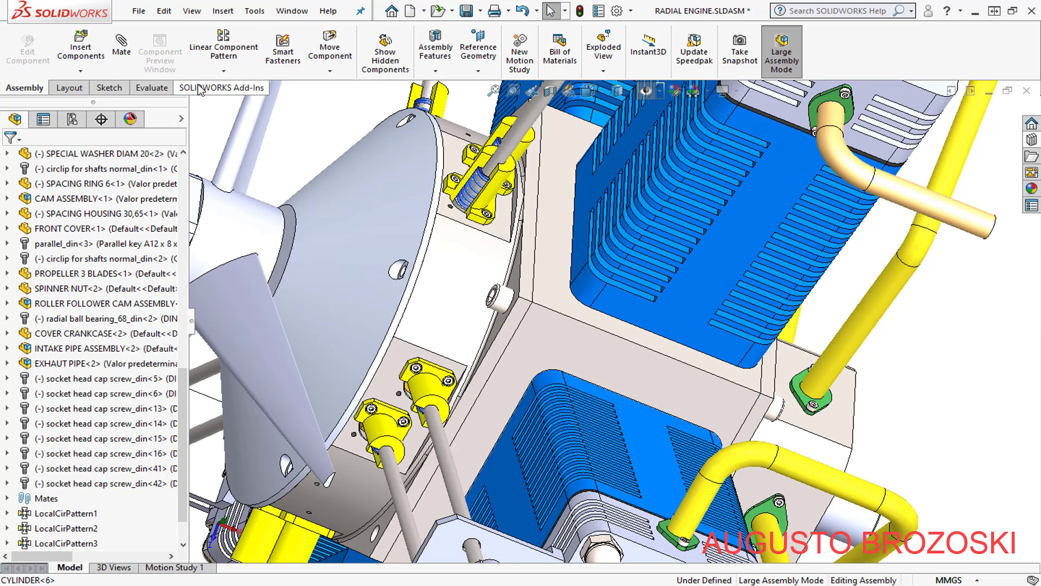
{"action": "left_click", "coordinate": [224, 70]}
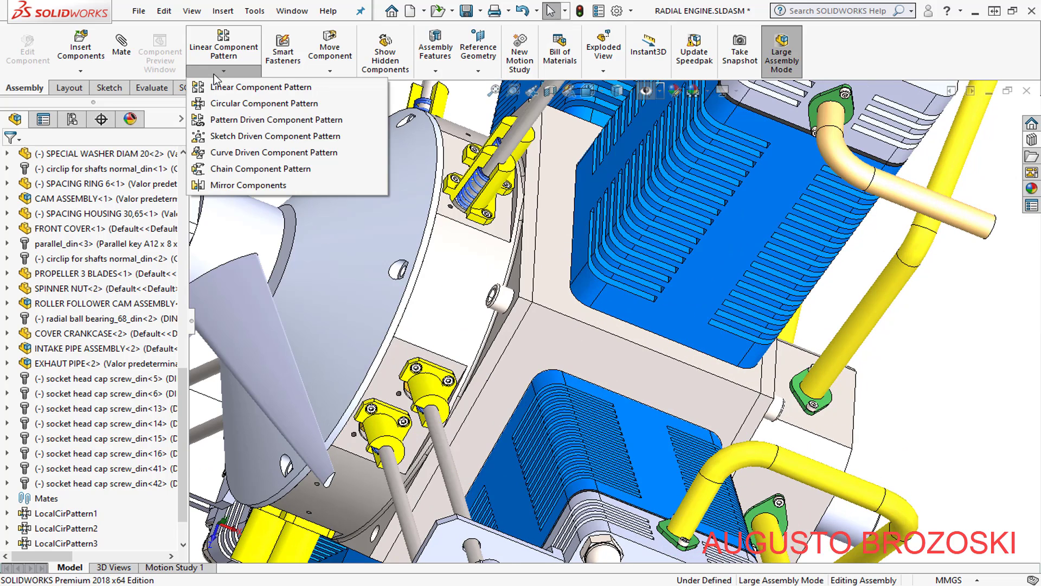
{"action": "left_click", "coordinate": [226, 104]}
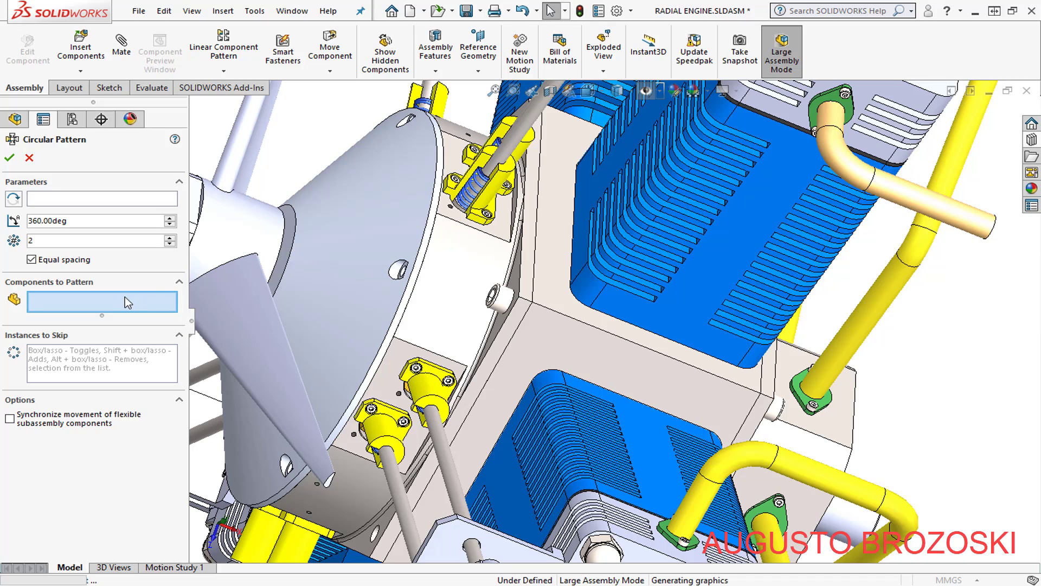
{"action": "left_click", "coordinate": [502, 301]}
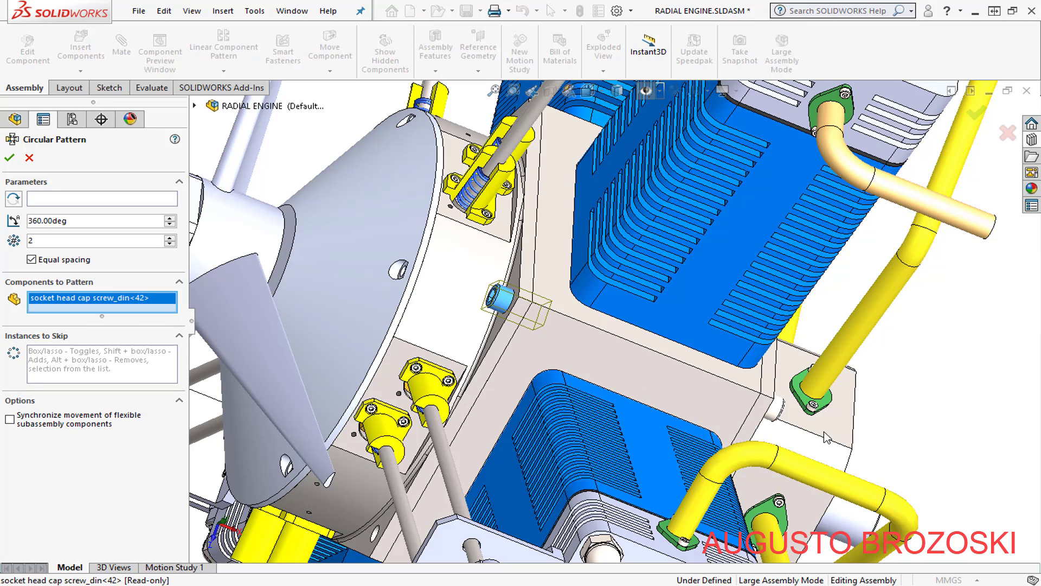
{"action": "left_click", "coordinate": [777, 410]}
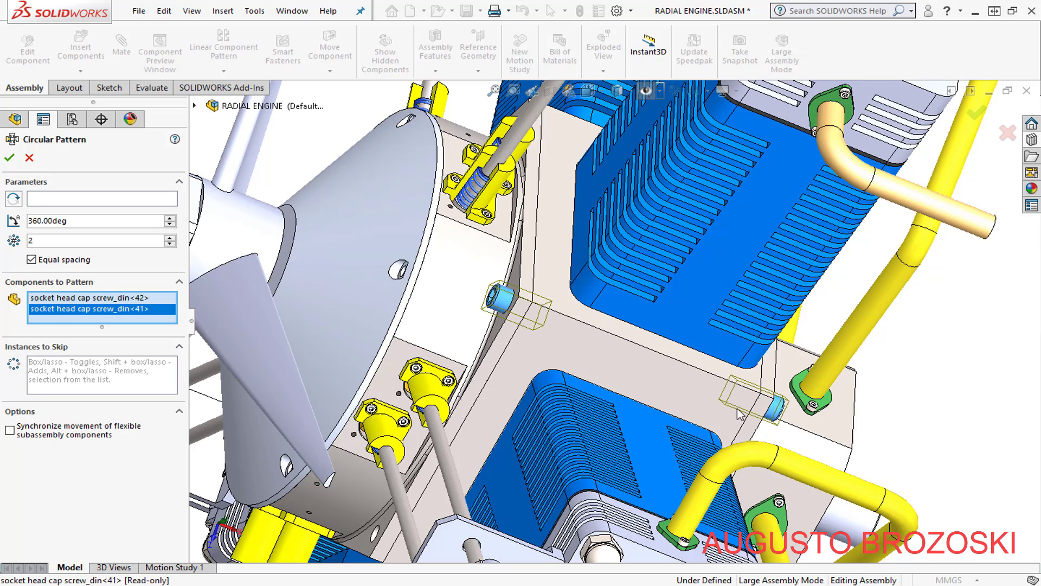
Use the cam housing's circular edge as the pattern axis with 5 instances
{"action": "left_click", "coordinate": [56, 199]}
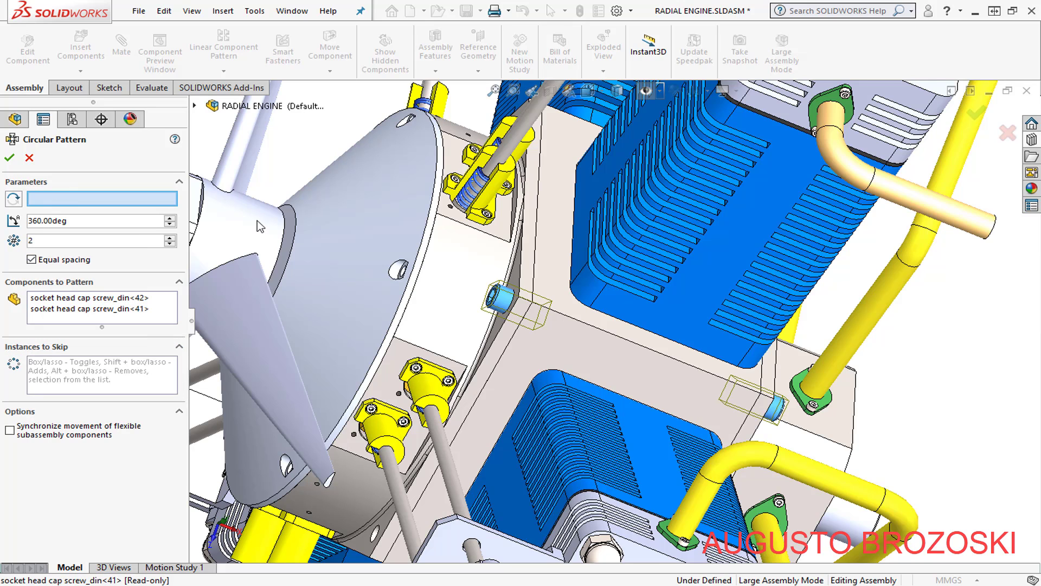
{"action": "scroll", "coordinate": [493, 249], "scroll_direction": "down", "scroll_amount": 2}
{"action": "scroll", "coordinate": [496, 248], "scroll_direction": "down", "scroll_amount": 2}
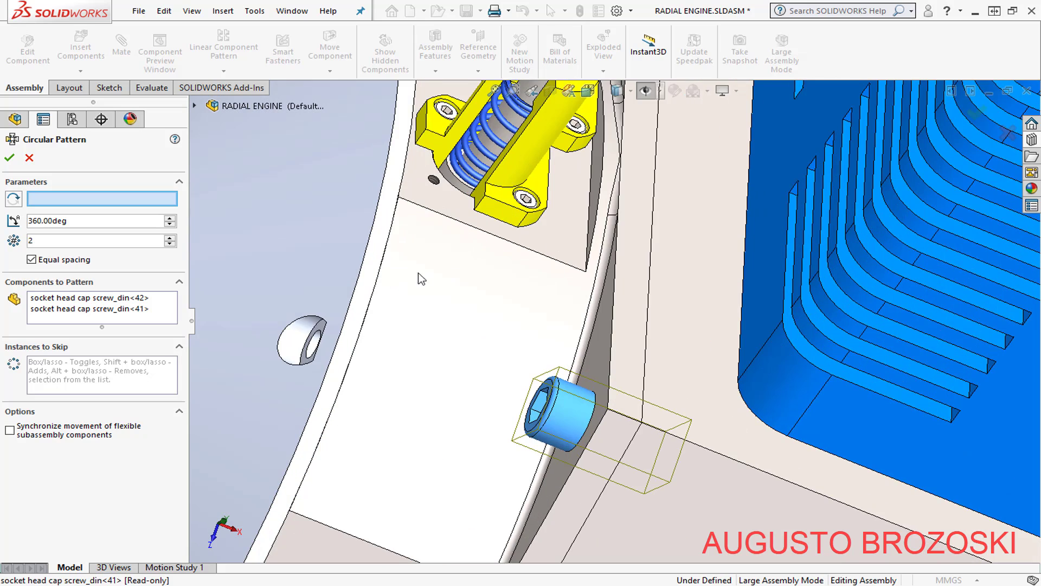
{"action": "left_click", "coordinate": [381, 269]}
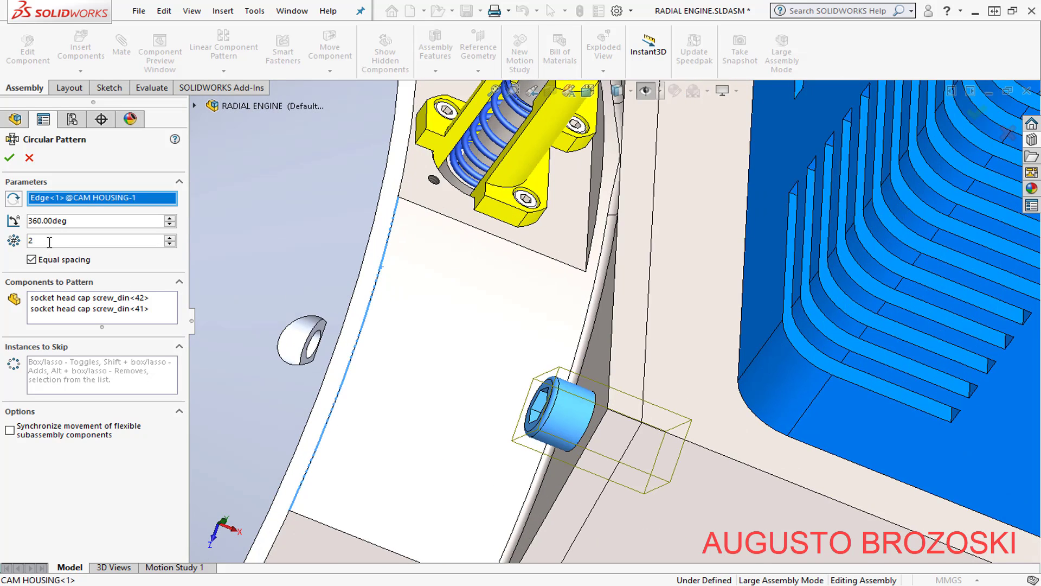
{"action": "type", "text": "5"}
{"action": "scroll", "coordinate": [510, 293], "scroll_direction": "up", "scroll_amount": 2}
{"action": "scroll", "coordinate": [516, 295], "scroll_direction": "up", "scroll_amount": 2}
{"action": "scroll", "coordinate": [538, 304], "scroll_direction": "up", "scroll_amount": 3}
{"action": "scroll", "coordinate": [663, 343], "scroll_direction": "up", "scroll_amount": 3}
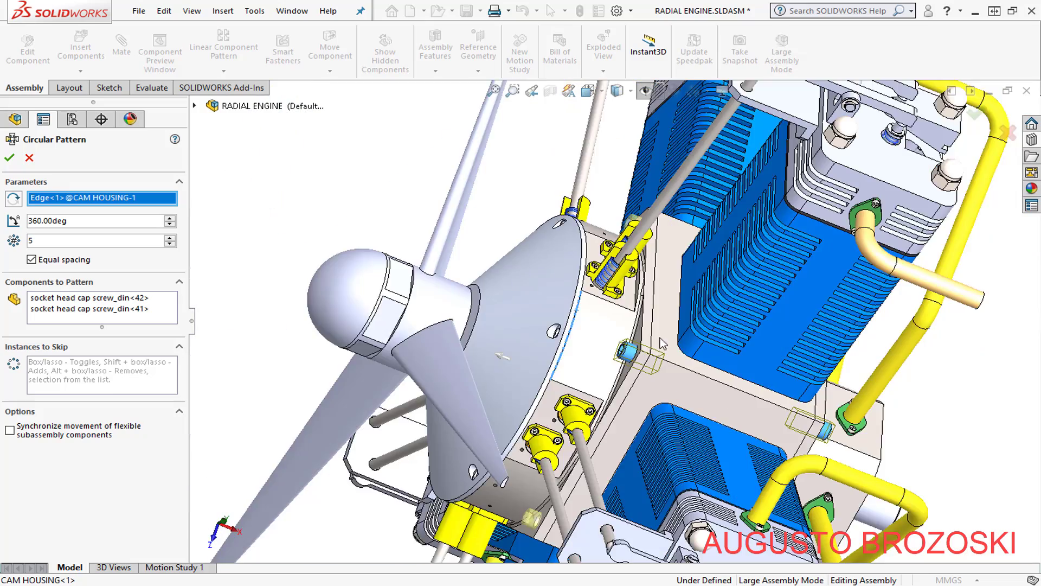
{"action": "scroll", "coordinate": [663, 343], "scroll_direction": "up", "scroll_amount": 3}
{"action": "middle_click_drag", "start_coordinate": [829, 425], "coordinate": [987, 507]}
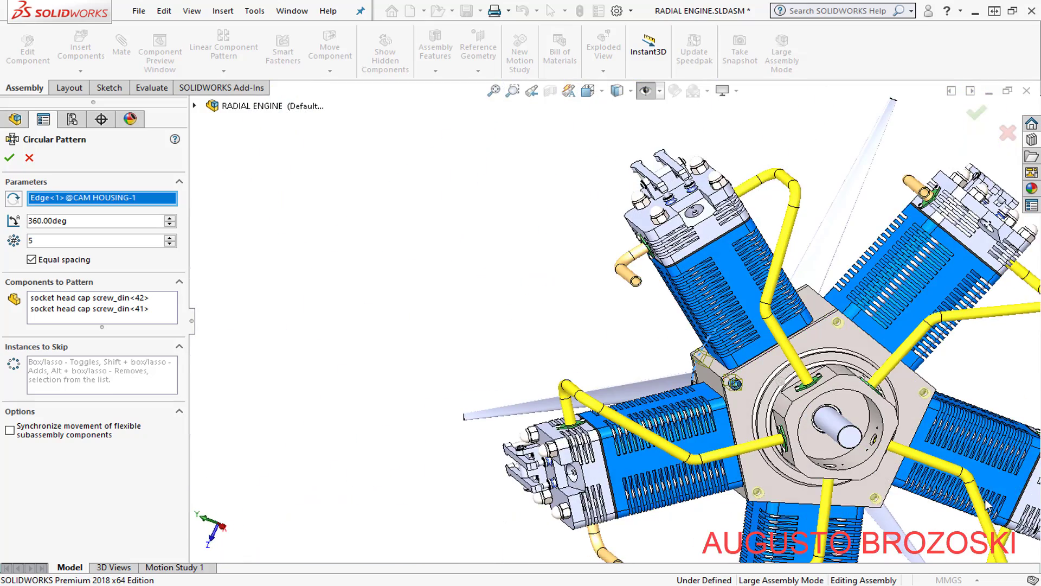
{"action": "scroll", "coordinate": [960, 499], "scroll_direction": "down", "scroll_amount": 2}
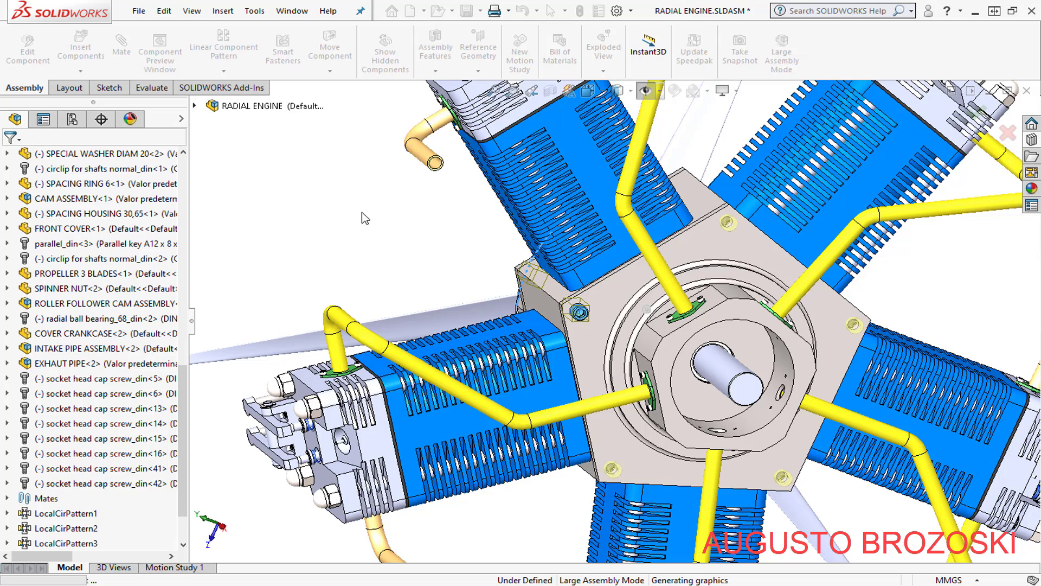
Show the engine in isometric view on the Plain White scene
{"action": "left_click", "coordinate": [604, 92]}
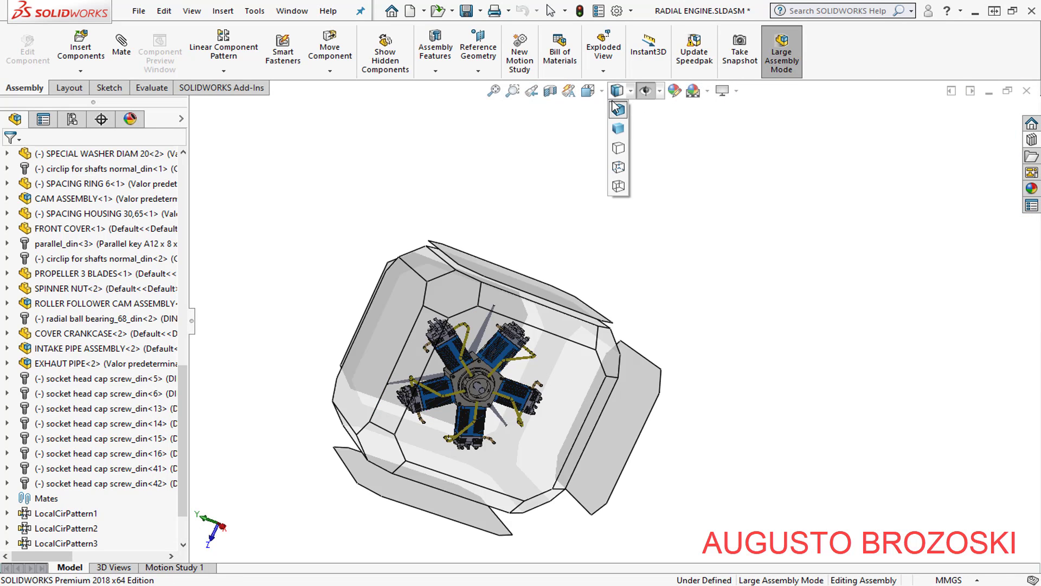
{"action": "left_click", "coordinate": [590, 91]}
{"action": "left_click", "coordinate": [662, 110]}
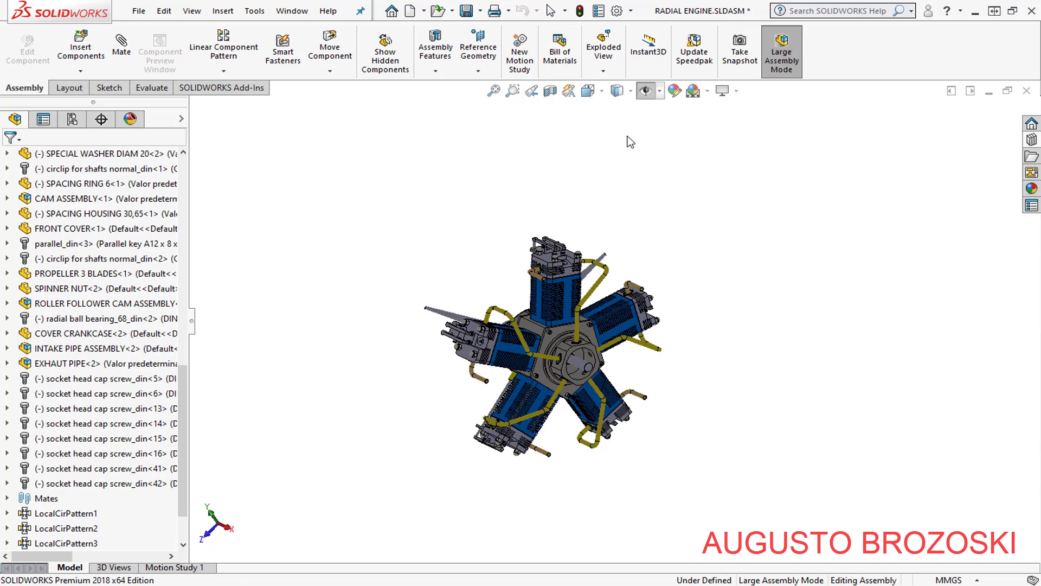
{"action": "left_click", "coordinate": [708, 91]}
{"action": "left_click", "coordinate": [727, 126]}
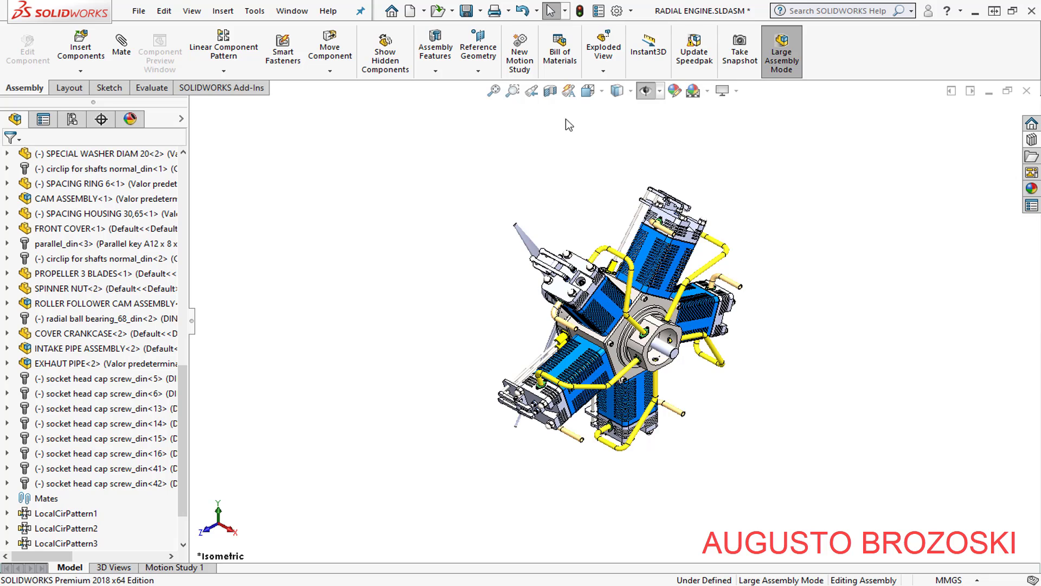
Save RADIAL ENGINE.SLDASM with all modified documents, then zoom in on the front cover
{"action": "left_click", "coordinate": [466, 10]}
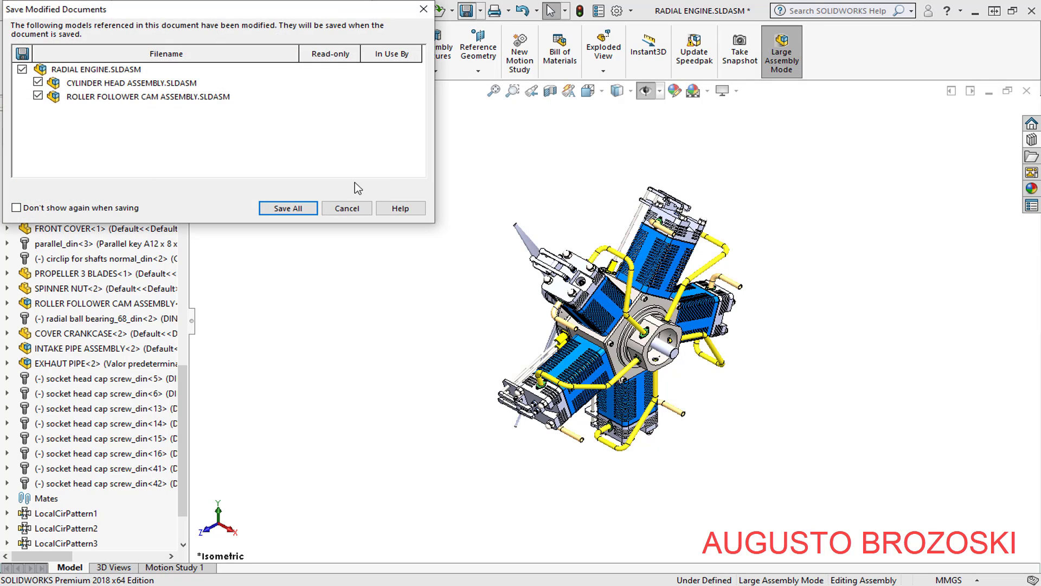
{"action": "left_click", "coordinate": [288, 209]}
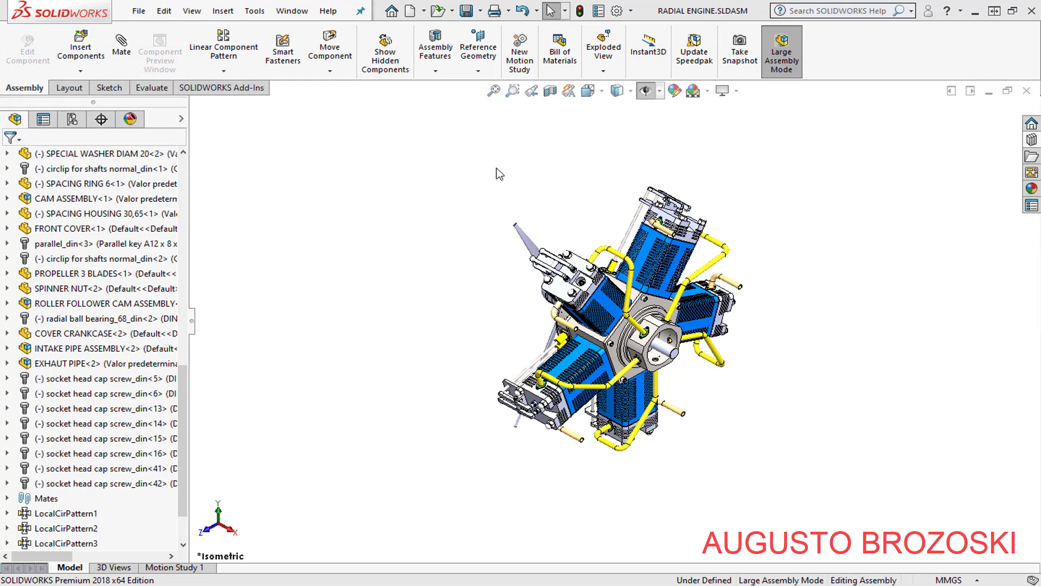
{"action": "middle_click_drag", "start_coordinate": [678, 315], "coordinate": [596, 315]}
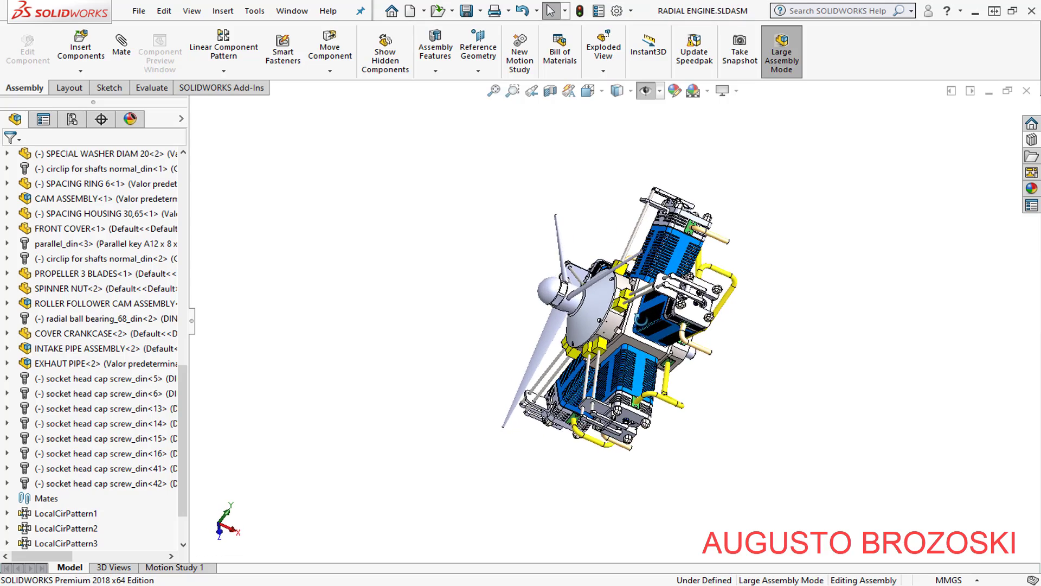
{"action": "scroll", "coordinate": [553, 317], "scroll_direction": "down", "scroll_amount": 3}
{"action": "scroll", "coordinate": [553, 316], "scroll_direction": "down", "scroll_amount": 5}
{"action": "scroll", "coordinate": [554, 316], "scroll_direction": "down", "scroll_amount": 3}
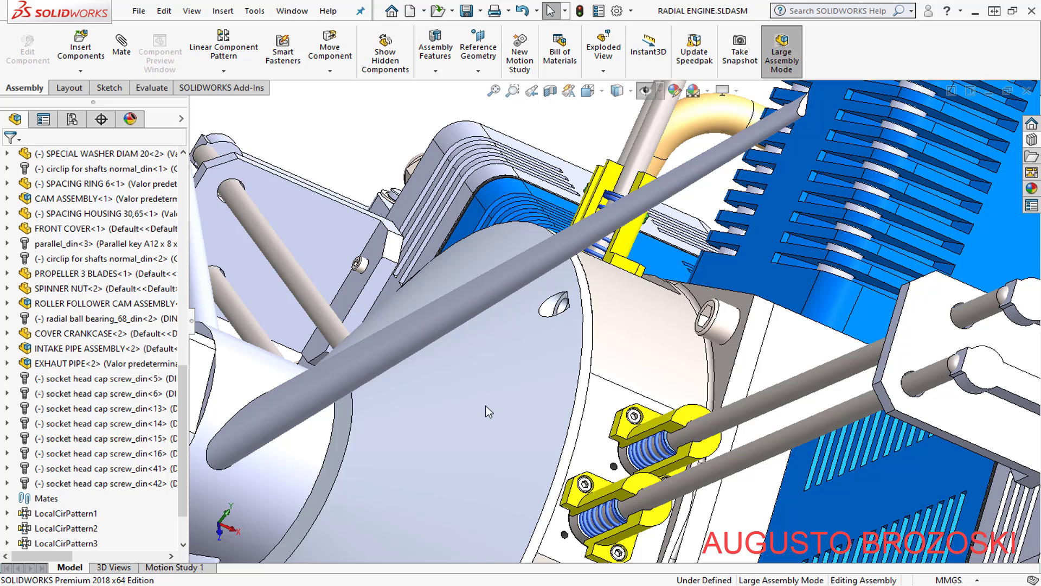
Check the PDF drawing's parts list for the DIN 912 – M8 x 20 screws, then minimize it
{"action": "key", "text": "alt+Tab"}
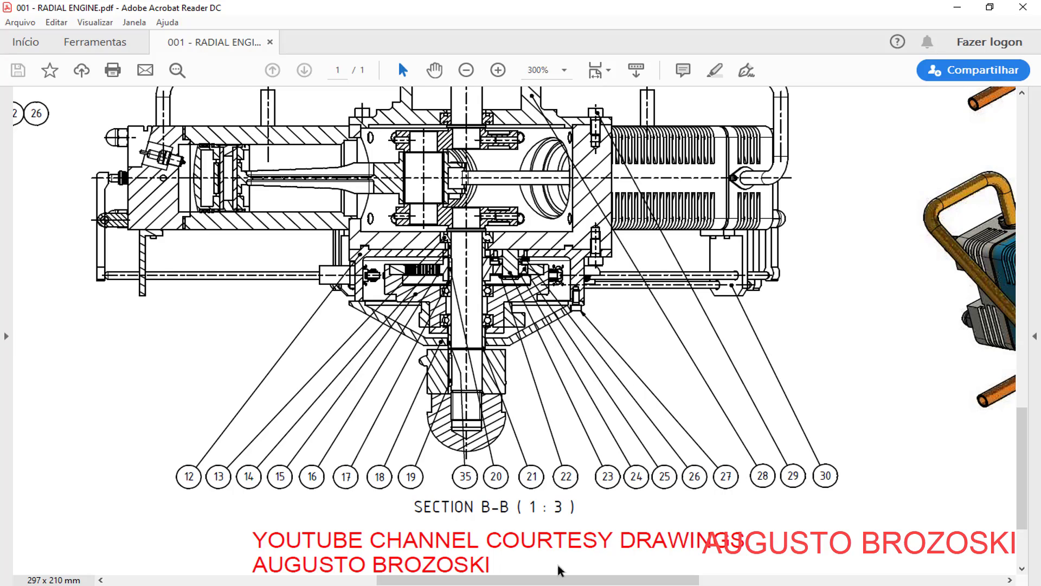
{"action": "left_click_drag", "start_coordinate": [561, 570], "coordinate": [865, 570]}
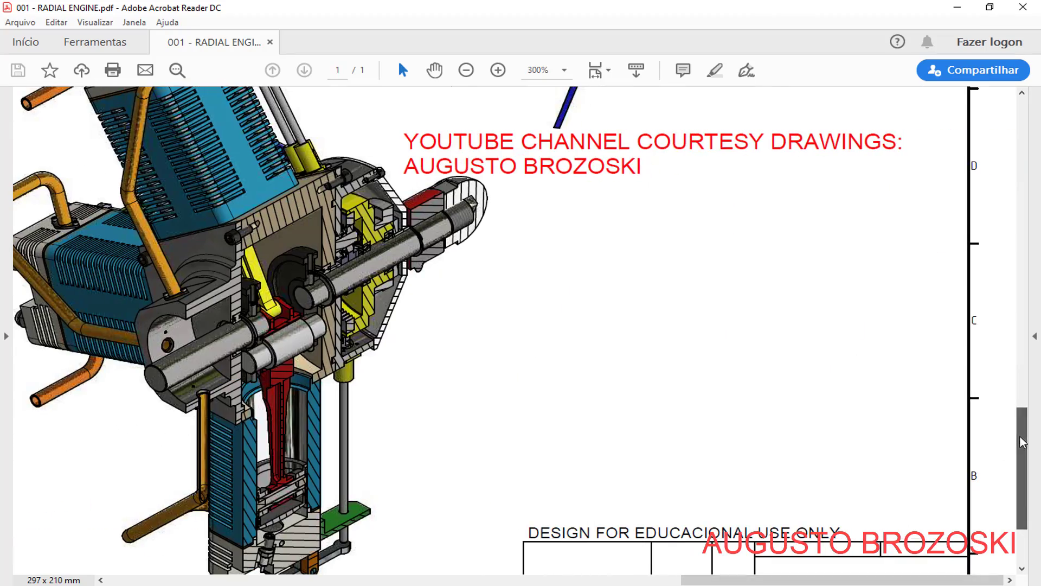
{"action": "left_click_drag", "start_coordinate": [1022, 442], "coordinate": [1023, 237]}
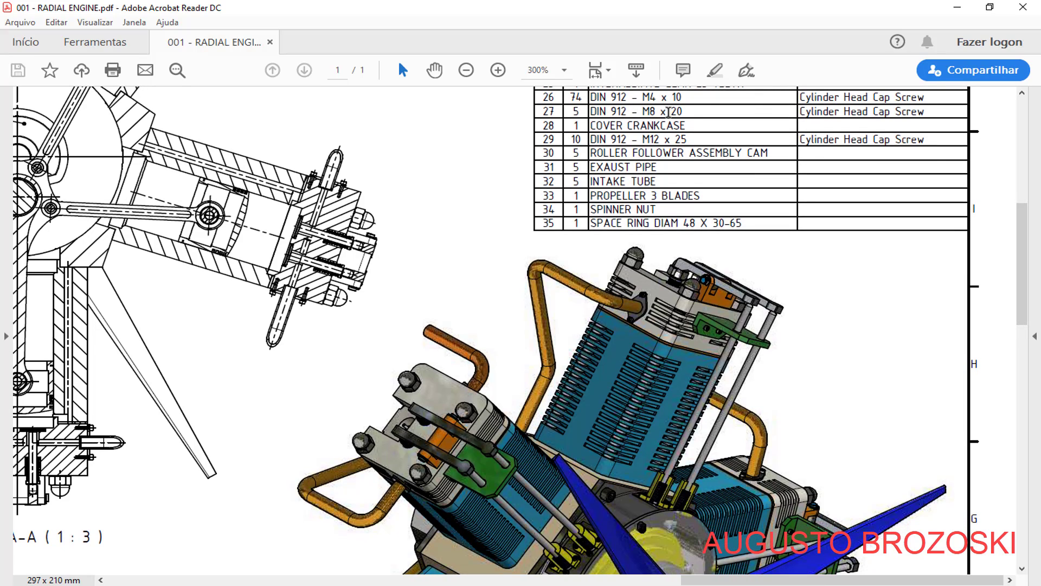
{"action": "left_click", "coordinate": [957, 7]}
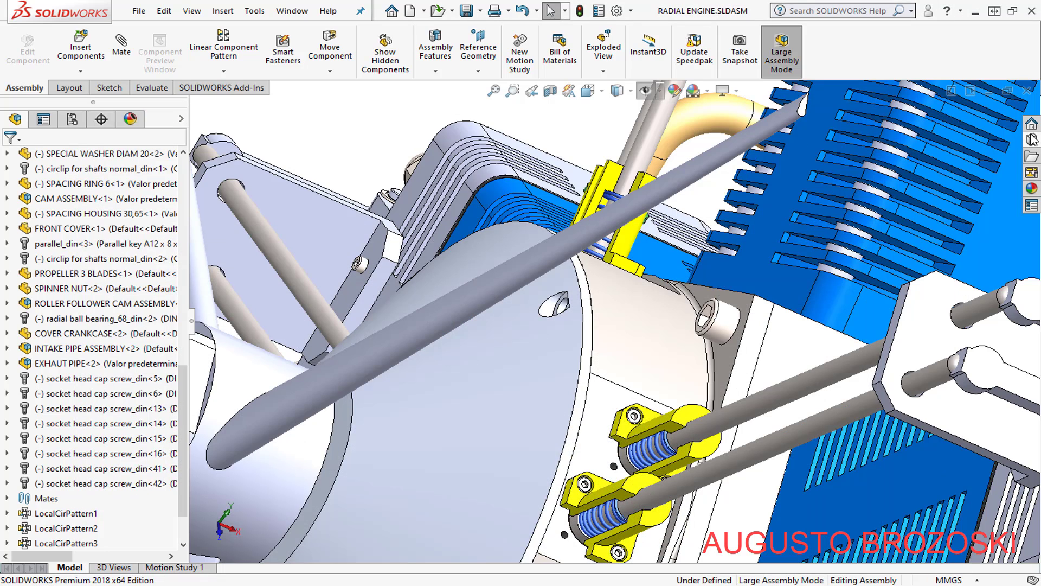
Insert a DIN 912 socket head cap screw sized M8 with length 20
{"action": "left_click", "coordinate": [1032, 140]}
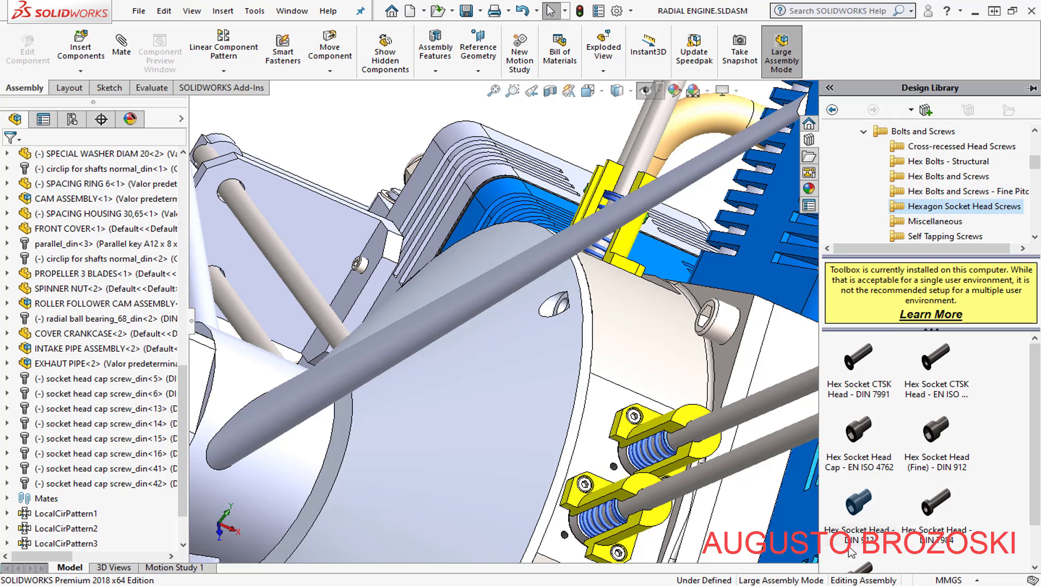
{"action": "left_click_drag", "start_coordinate": [864, 519], "coordinate": [350, 128]}
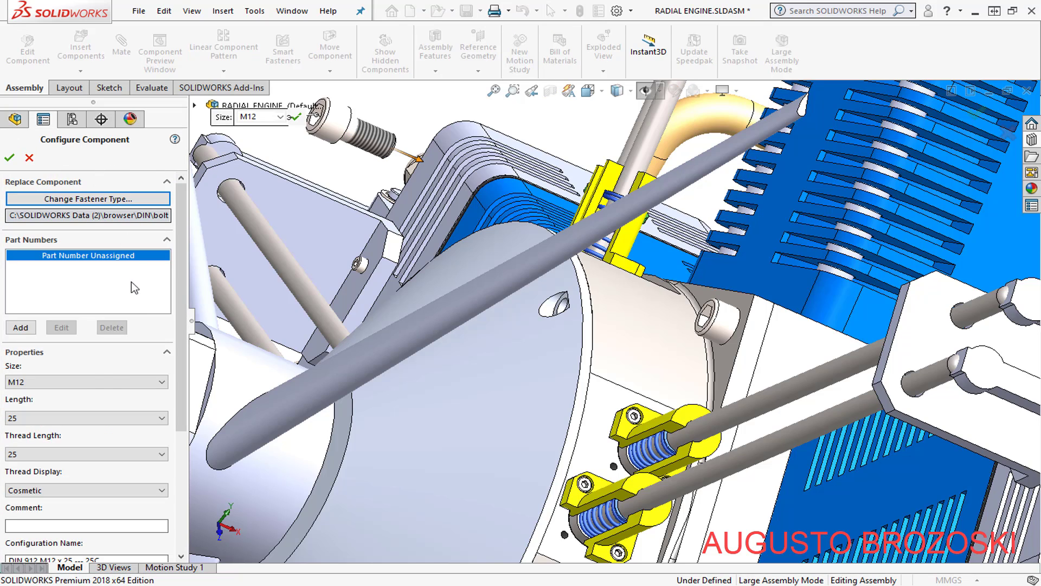
{"action": "left_click", "coordinate": [104, 383]}
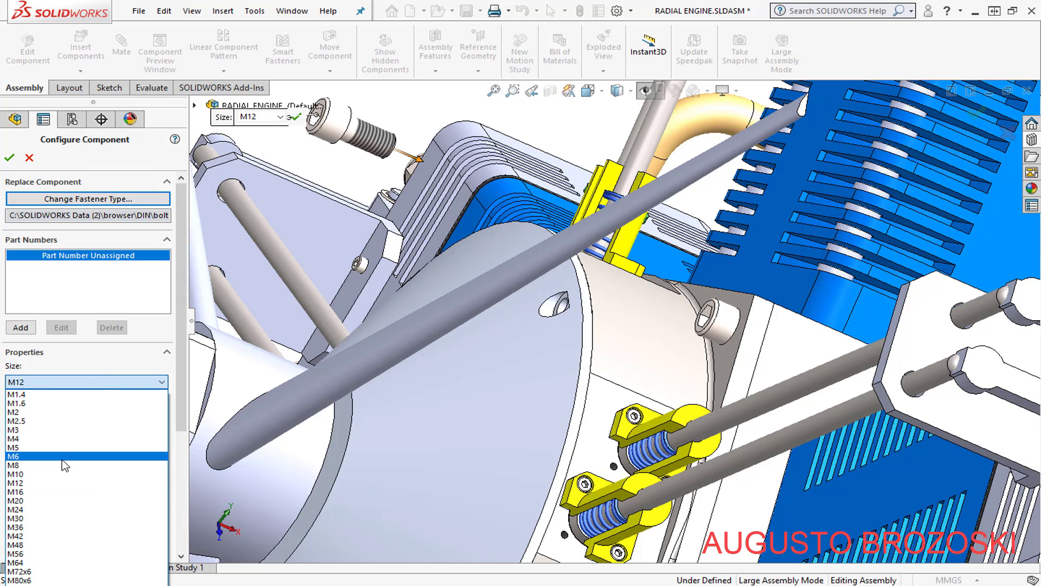
{"action": "left_click", "coordinate": [64, 465]}
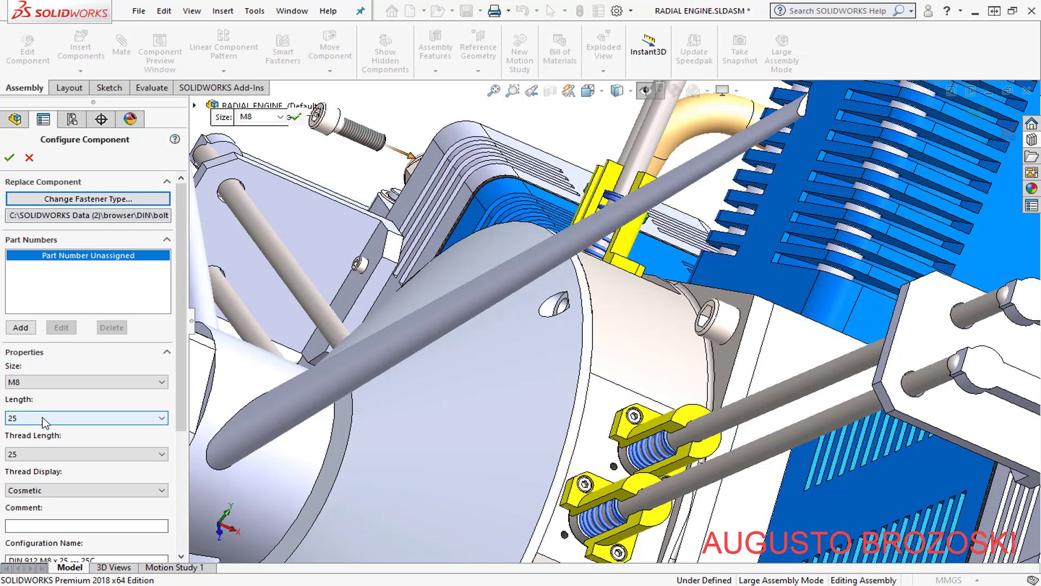
{"action": "left_click", "coordinate": [44, 418]}
{"action": "left_click", "coordinate": [30, 448]}
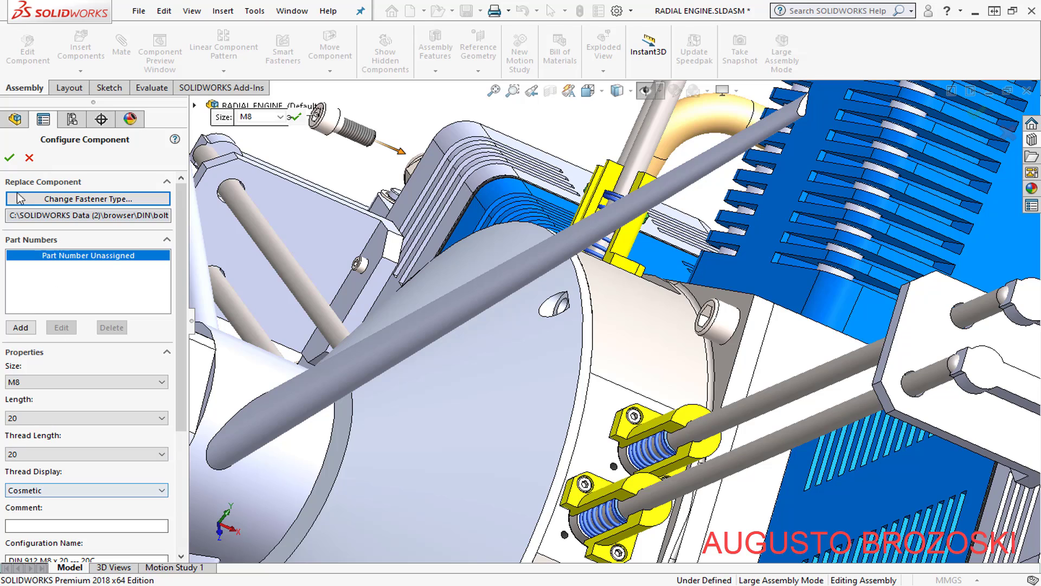
{"action": "left_click", "coordinate": [9, 157]}
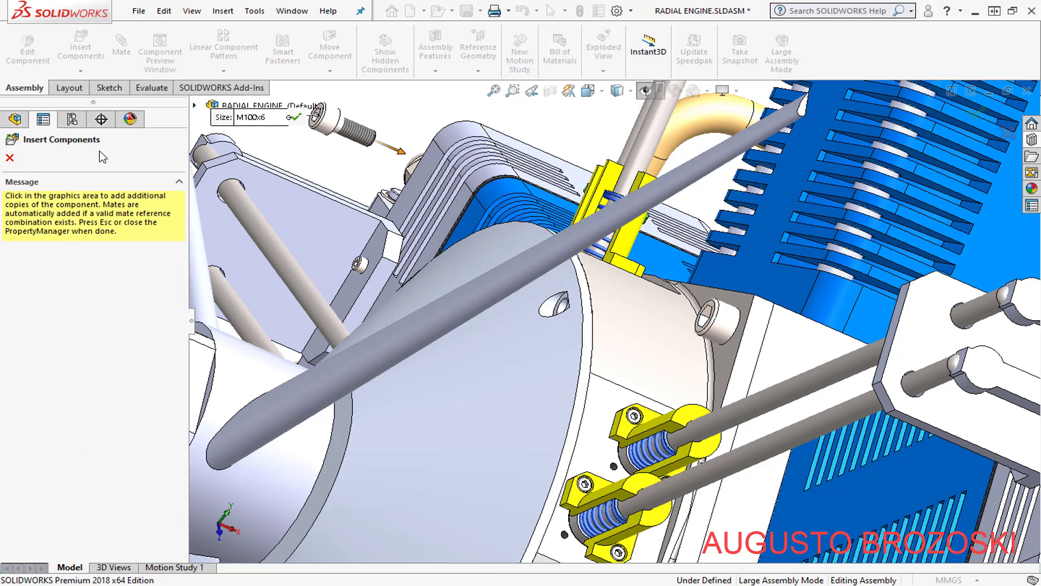
Finish inserting the socket head screw, keeping a single copy in the assembly
{"action": "left_click", "coordinate": [11, 159]}
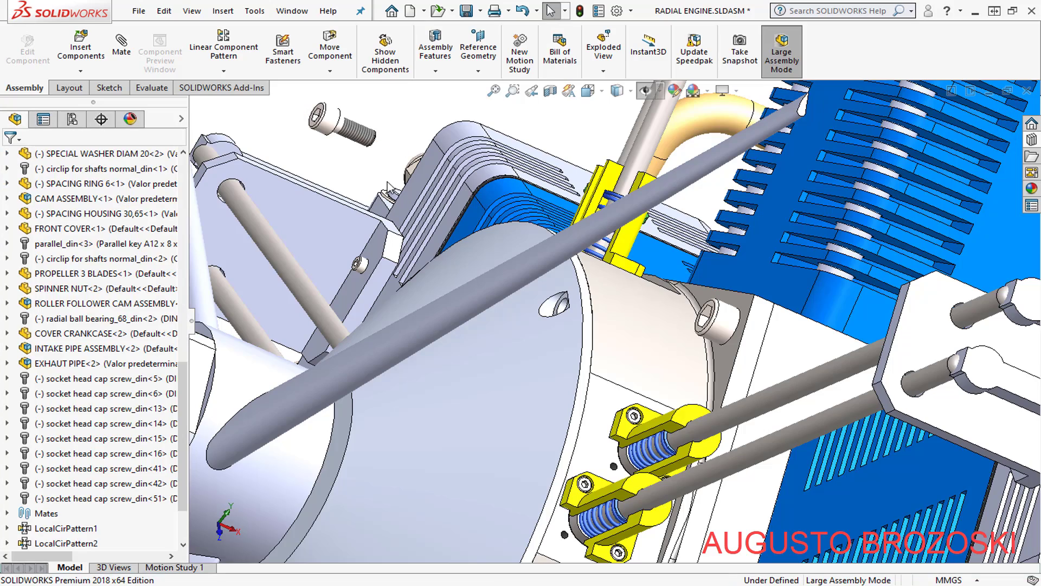
{"action": "scroll", "coordinate": [395, 186], "scroll_direction": "up", "scroll_amount": 3}
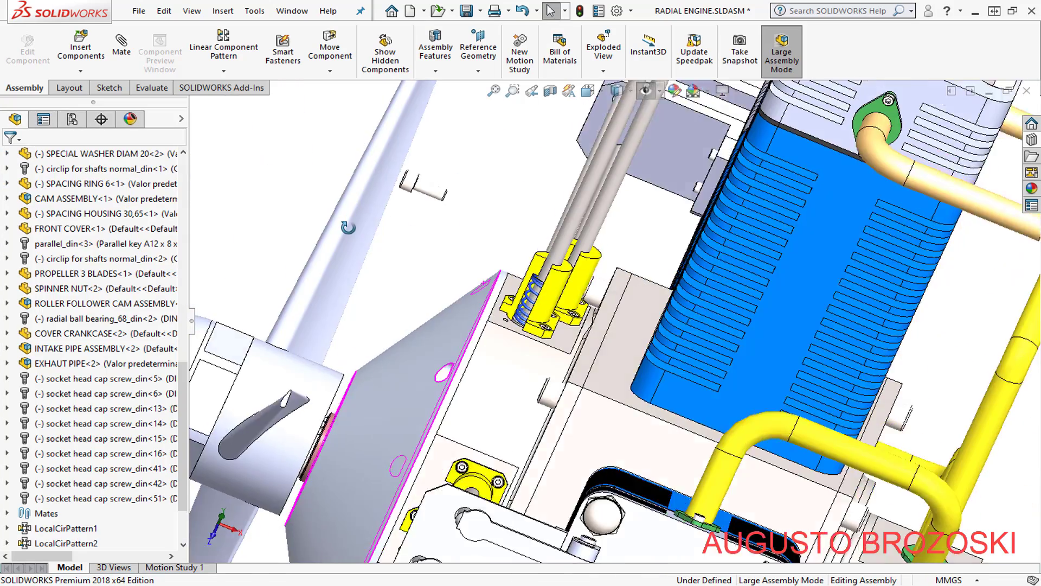
{"action": "middle_click_drag", "start_coordinate": [374, 203], "coordinate": [324, 243]}
{"action": "scroll", "coordinate": [389, 208], "scroll_direction": "down", "scroll_amount": 2}
{"action": "scroll", "coordinate": [389, 208], "scroll_direction": "down", "scroll_amount": 2}
{"action": "scroll", "coordinate": [390, 208], "scroll_direction": "down", "scroll_amount": 3}
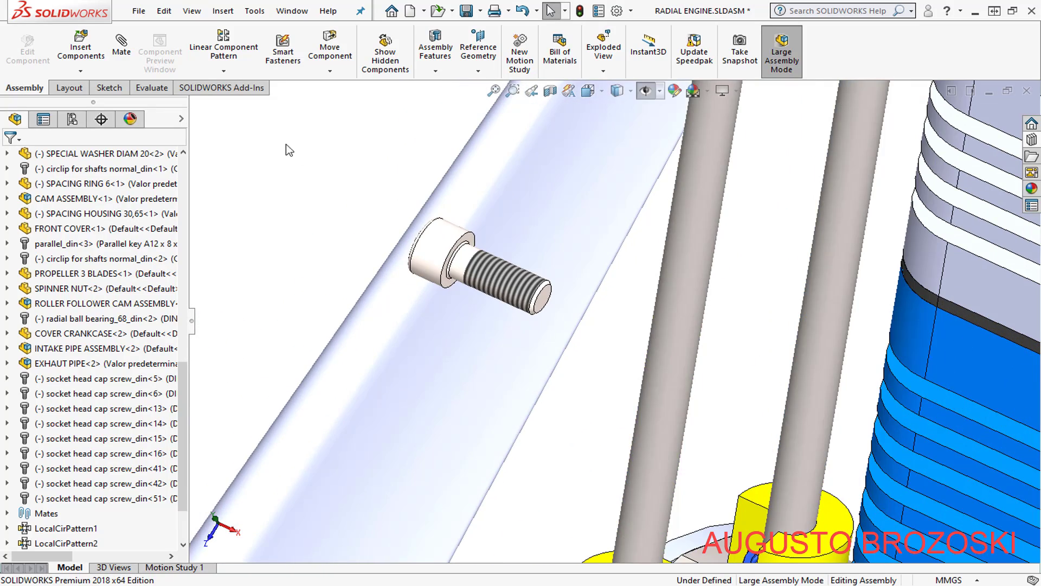
Mate the screw head underside coincident with the front cover face
{"action": "left_click", "coordinate": [127, 56]}
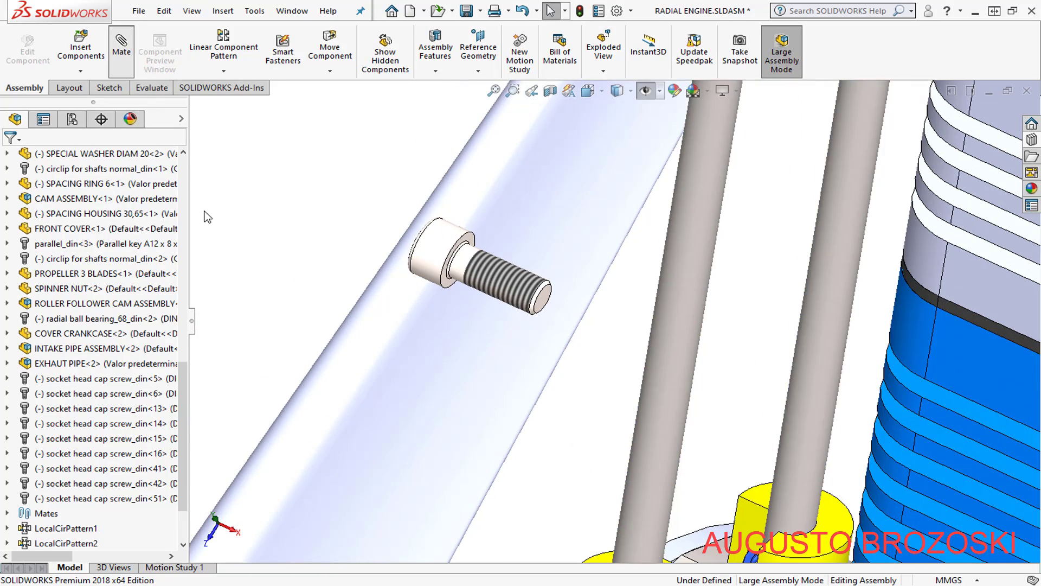
{"action": "scroll", "coordinate": [509, 247], "scroll_direction": "down", "scroll_amount": 2}
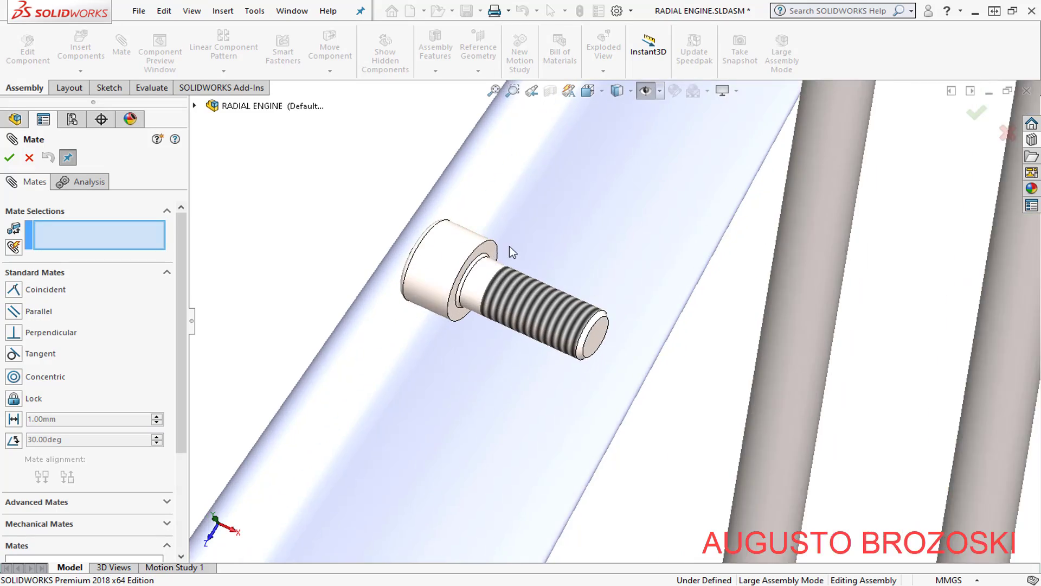
{"action": "scroll", "coordinate": [508, 260], "scroll_direction": "down", "scroll_amount": 2}
{"action": "left_click", "coordinate": [492, 265]}
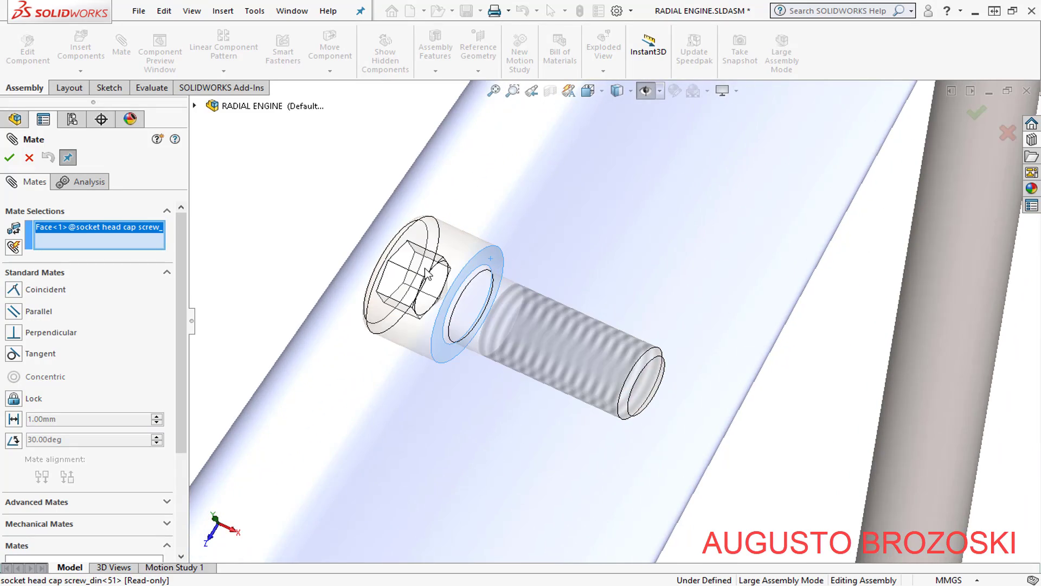
{"action": "scroll", "coordinate": [424, 268], "scroll_direction": "up", "scroll_amount": 3}
{"action": "scroll", "coordinate": [500, 302], "scroll_direction": "up", "scroll_amount": 2}
{"action": "scroll", "coordinate": [500, 302], "scroll_direction": "up", "scroll_amount": 2}
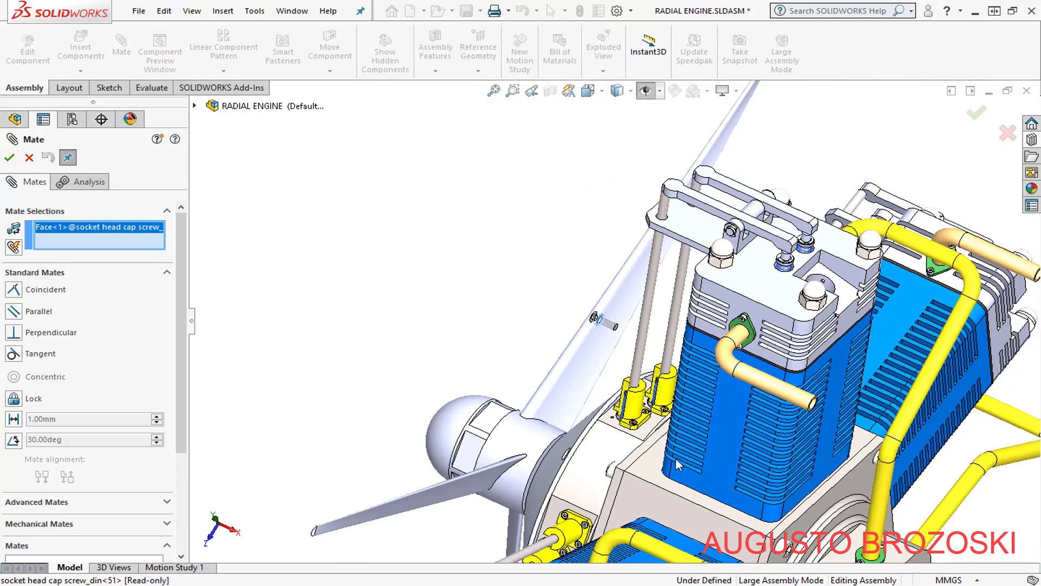
{"action": "middle_click_drag", "start_coordinate": [676, 459], "coordinate": [586, 379]}
{"action": "scroll", "coordinate": [585, 379], "scroll_direction": "down", "scroll_amount": 3}
{"action": "scroll", "coordinate": [585, 379], "scroll_direction": "down", "scroll_amount": 3}
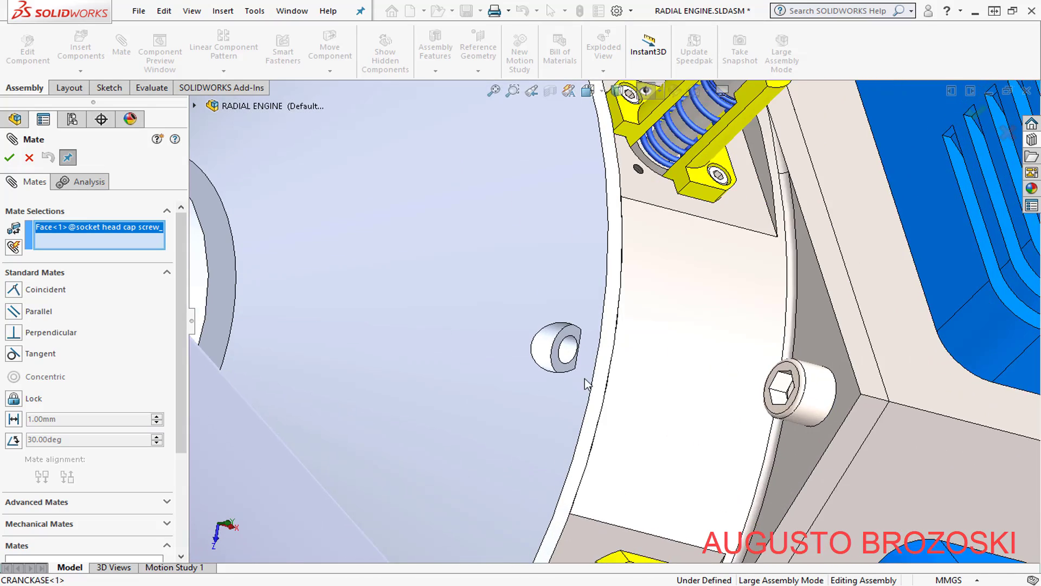
{"action": "scroll", "coordinate": [585, 378], "scroll_direction": "down", "scroll_amount": 2}
{"action": "left_click", "coordinate": [568, 304]}
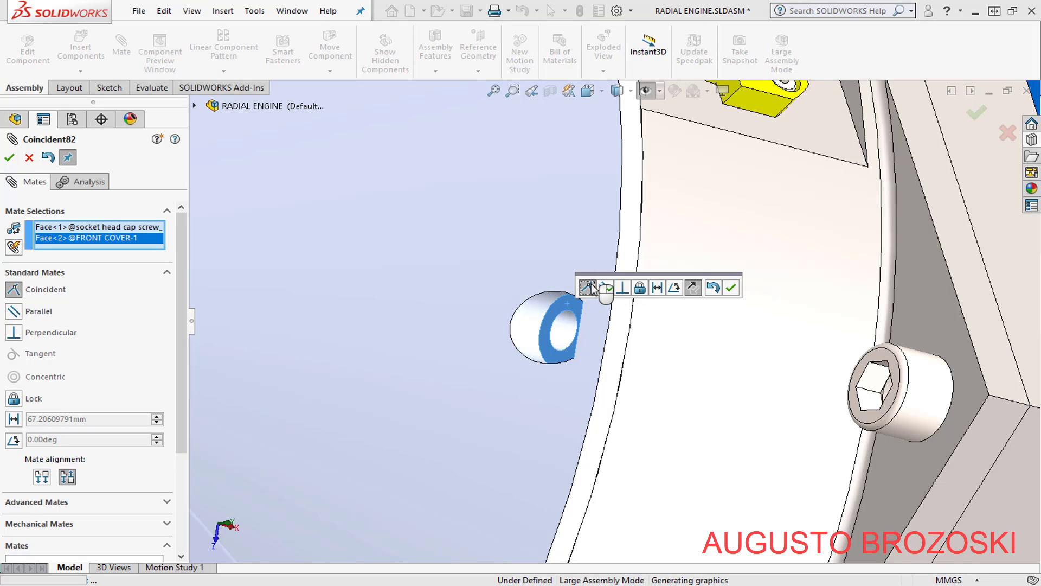
{"action": "right_click", "coordinate": [481, 334]}
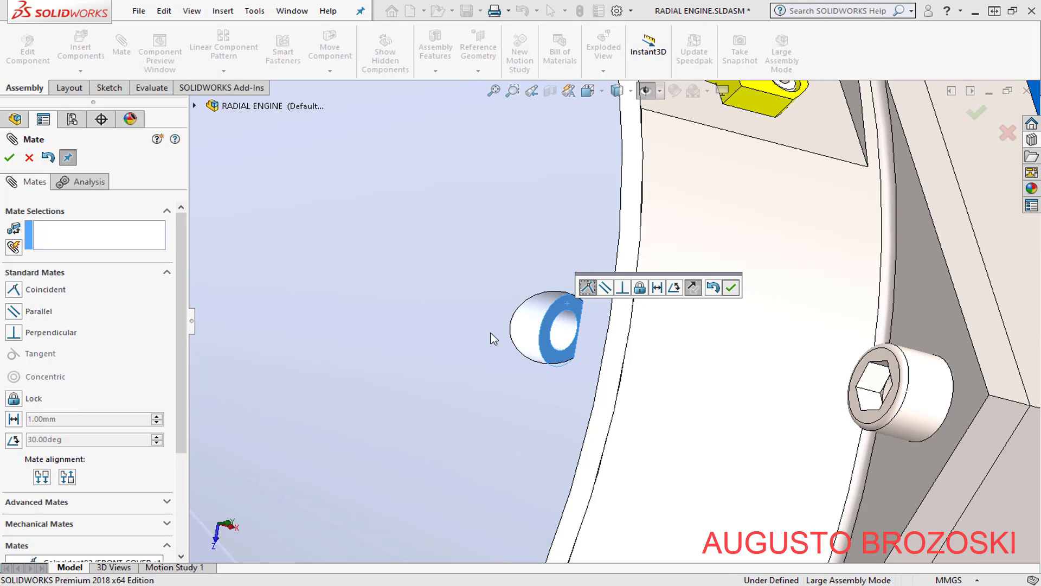
Make the screw shank concentric with the front cover hole and close the Mate tool
{"action": "scroll", "coordinate": [536, 314], "scroll_direction": "up", "scroll_amount": 3}
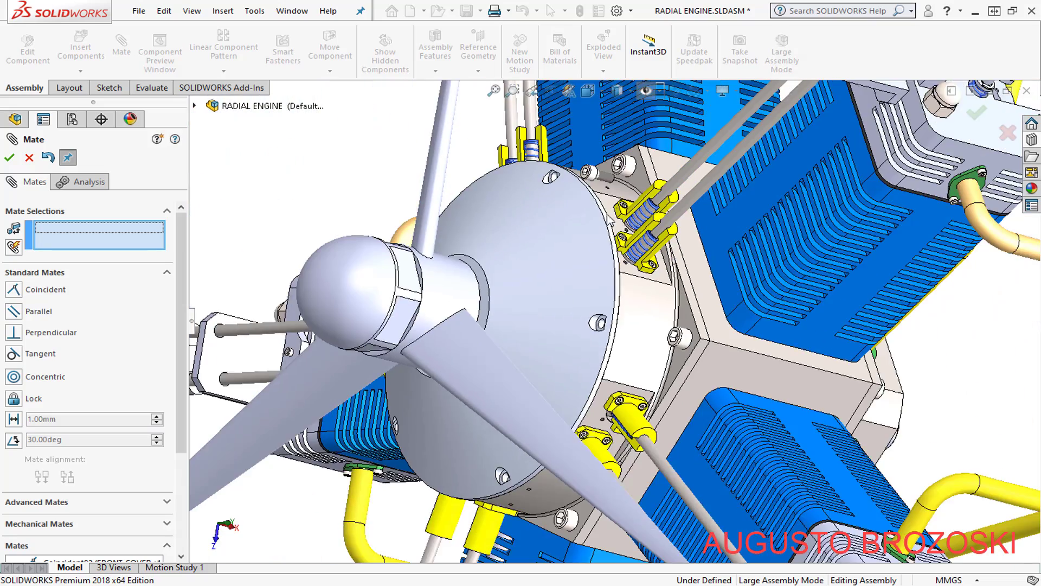
{"action": "scroll", "coordinate": [603, 191], "scroll_direction": "down", "scroll_amount": 3}
{"action": "scroll", "coordinate": [602, 191], "scroll_direction": "down", "scroll_amount": 3}
{"action": "scroll", "coordinate": [598, 195], "scroll_direction": "down", "scroll_amount": 3}
{"action": "scroll", "coordinate": [598, 195], "scroll_direction": "down", "scroll_amount": 2}
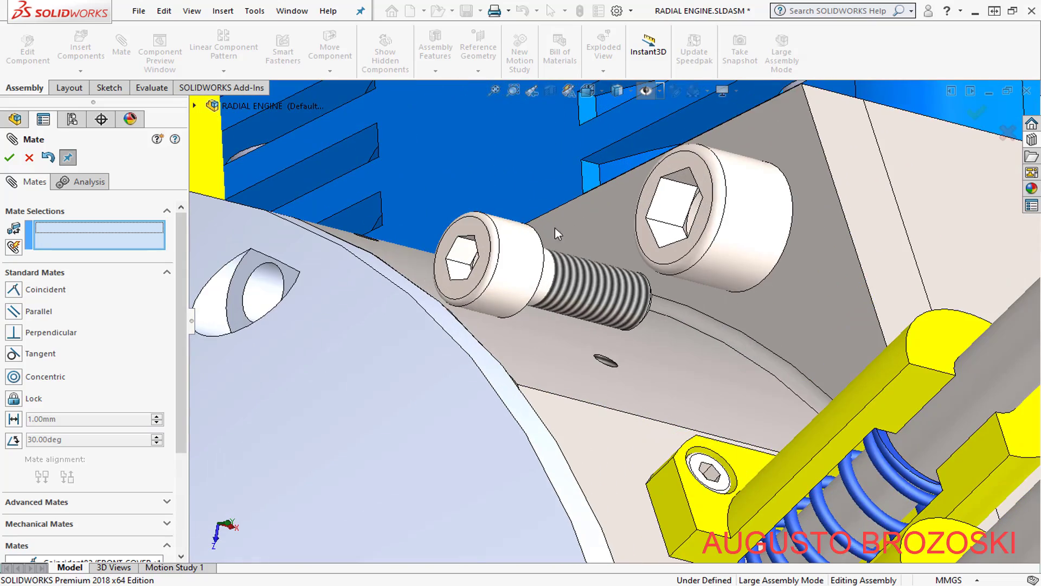
{"action": "left_click", "coordinate": [513, 254]}
{"action": "scroll", "coordinate": [500, 276], "scroll_direction": "down", "scroll_amount": 1}
{"action": "scroll", "coordinate": [499, 275], "scroll_direction": "up", "scroll_amount": 3}
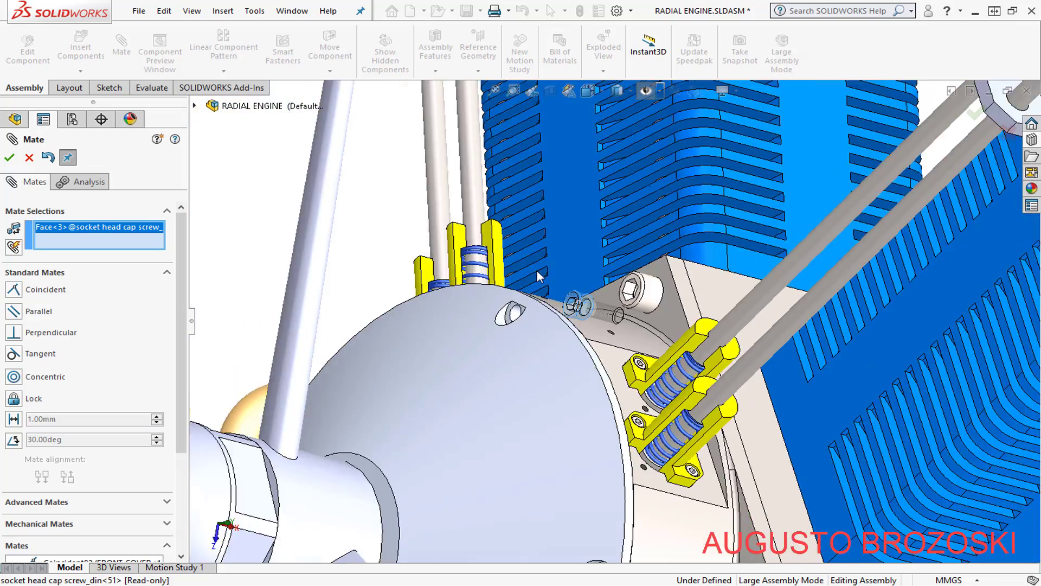
{"action": "scroll", "coordinate": [537, 271], "scroll_direction": "up", "scroll_amount": 2}
{"action": "scroll", "coordinate": [618, 439], "scroll_direction": "down", "scroll_amount": 2}
{"action": "scroll", "coordinate": [618, 399], "scroll_direction": "down", "scroll_amount": 2}
{"action": "scroll", "coordinate": [619, 401], "scroll_direction": "down", "scroll_amount": 4}
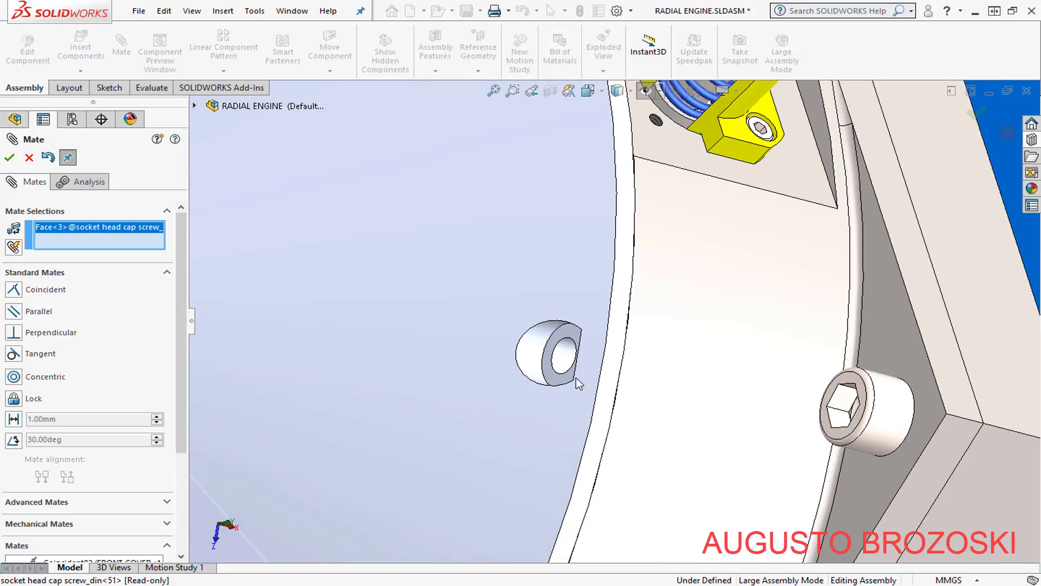
{"action": "left_click", "coordinate": [568, 356]}
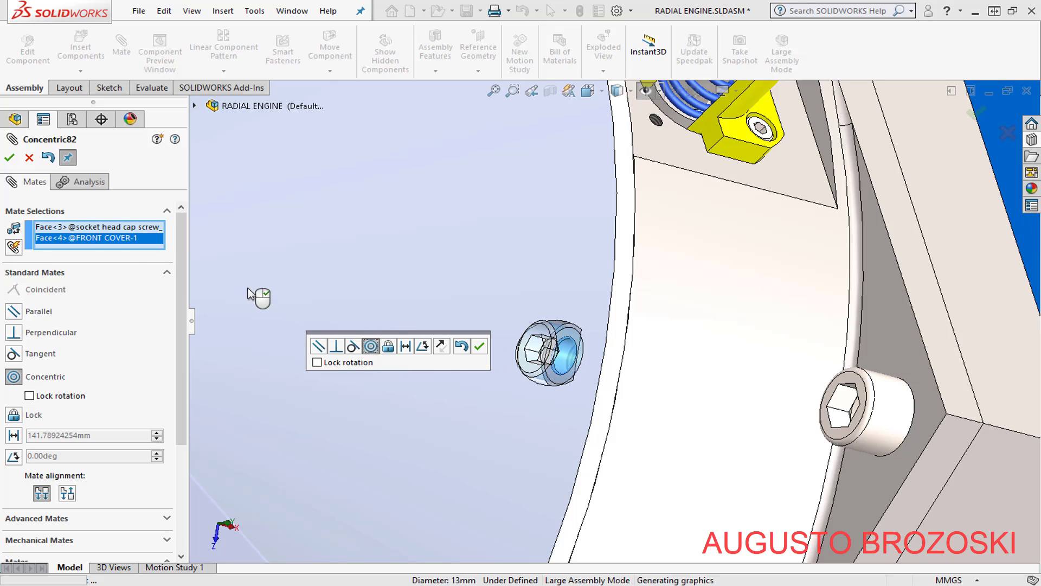
{"action": "left_click", "coordinate": [12, 158]}
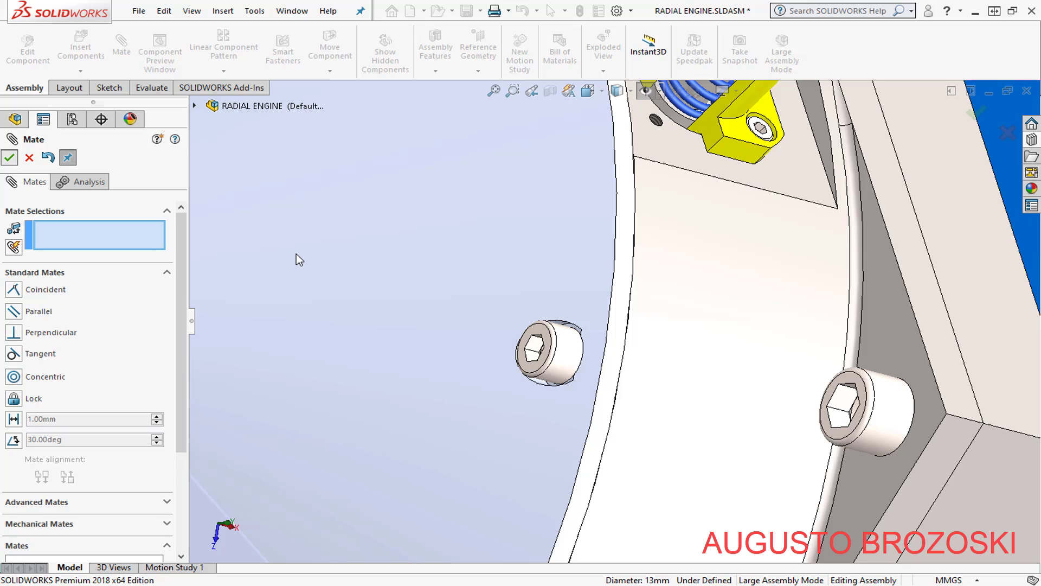
{"action": "key", "text": "Escape"}
Preview a circular pattern of the screw around the front cover's circular edge with 6 instances
{"action": "scroll", "coordinate": [415, 245], "scroll_direction": "up", "scroll_amount": 3}
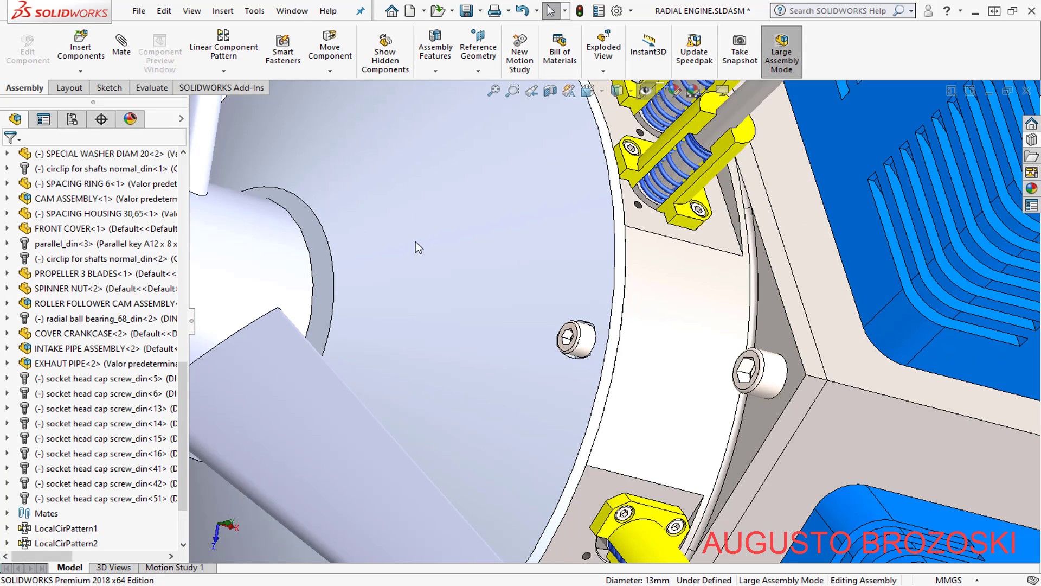
{"action": "left_click", "coordinate": [237, 70]}
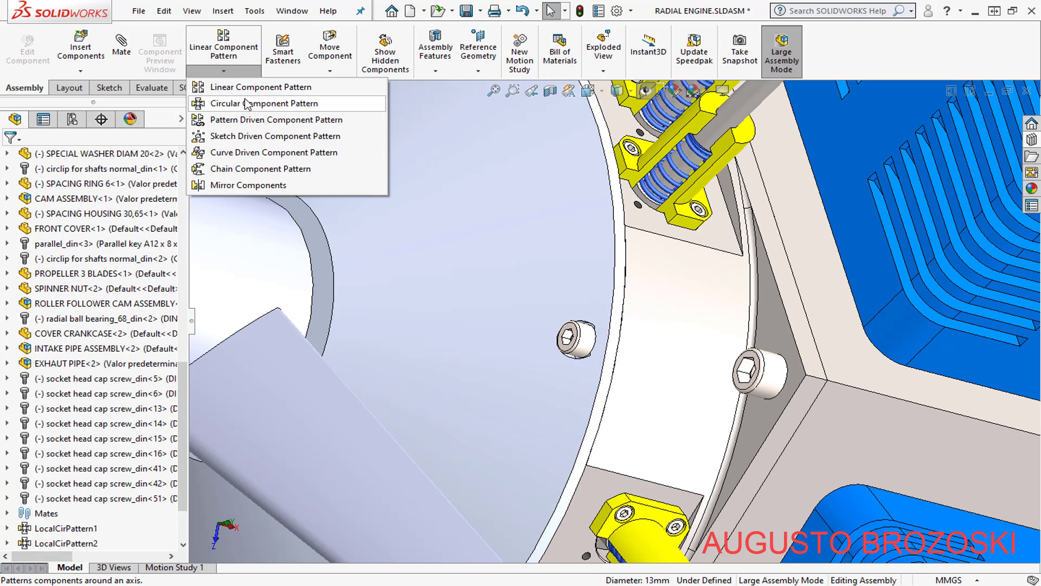
{"action": "left_click", "coordinate": [252, 103]}
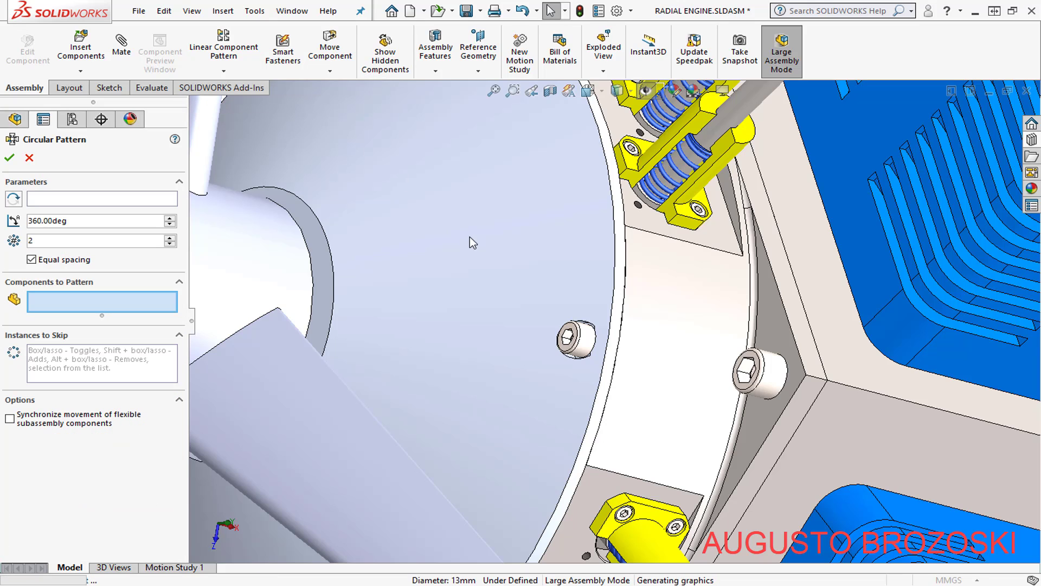
{"action": "left_click", "coordinate": [591, 347]}
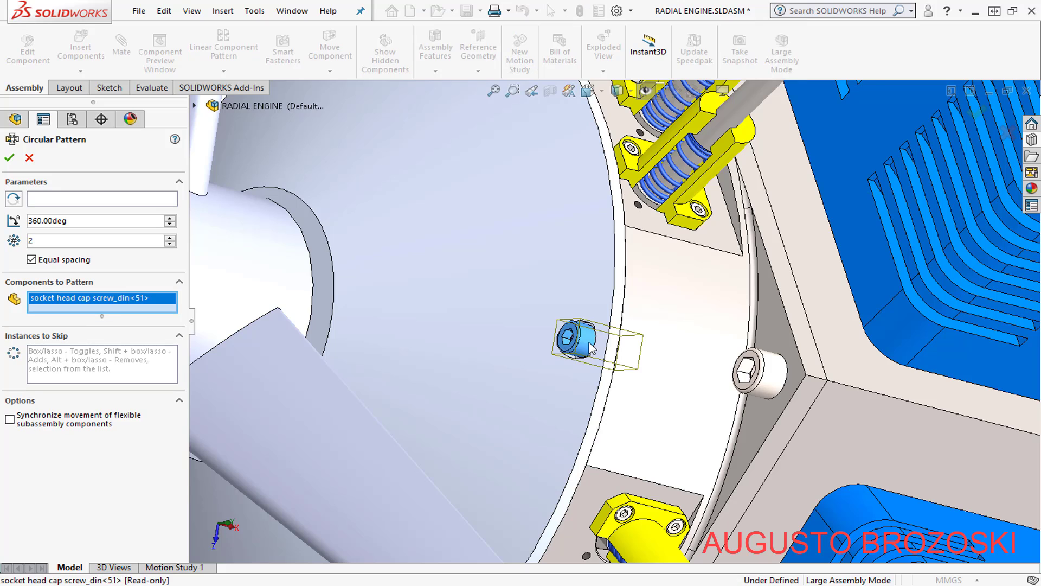
{"action": "left_click", "coordinate": [53, 196]}
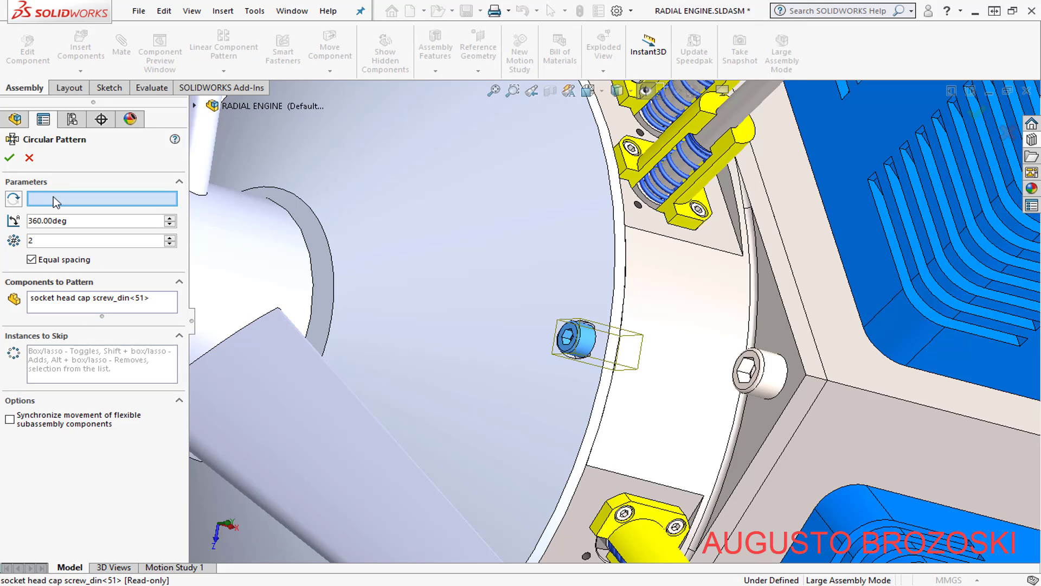
{"action": "left_click", "coordinate": [616, 297]}
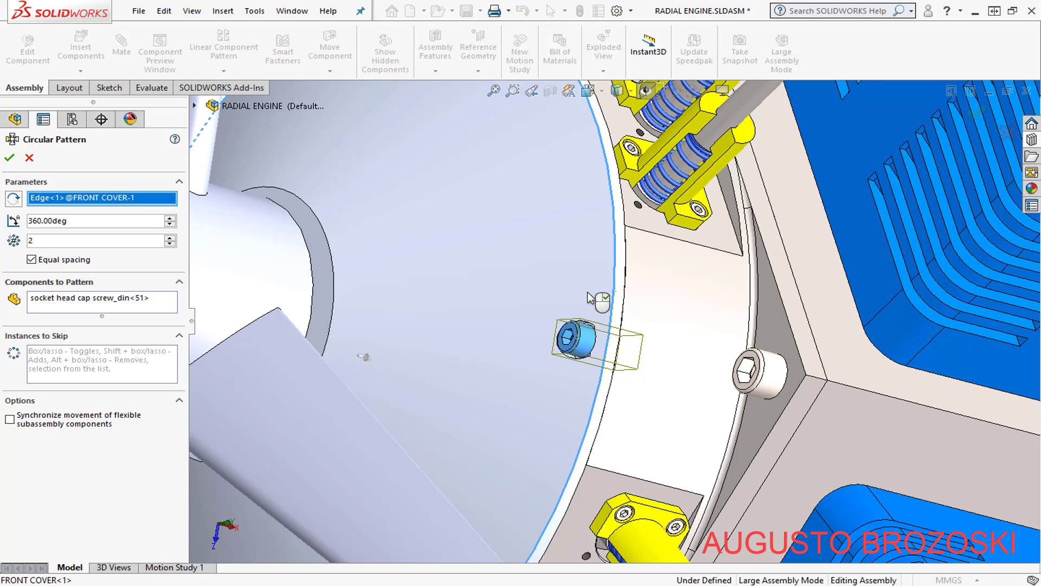
{"action": "double_click", "coordinate": [53, 243]}
{"action": "type", "text": "6"}
{"action": "scroll", "coordinate": [476, 282], "scroll_direction": "up", "scroll_amount": 5}
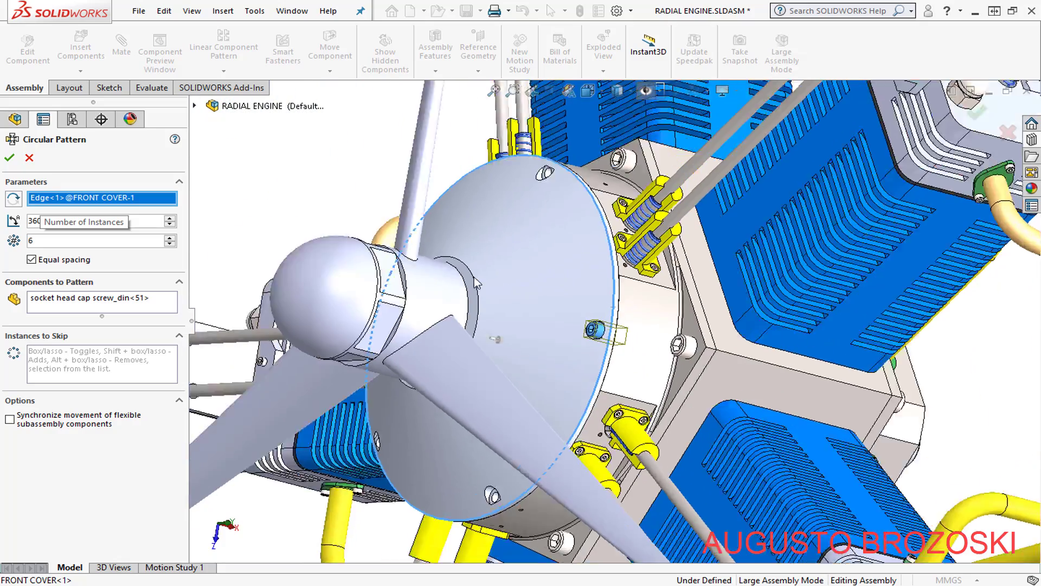
{"action": "middle_click_drag", "start_coordinate": [477, 282], "coordinate": [334, 305]}
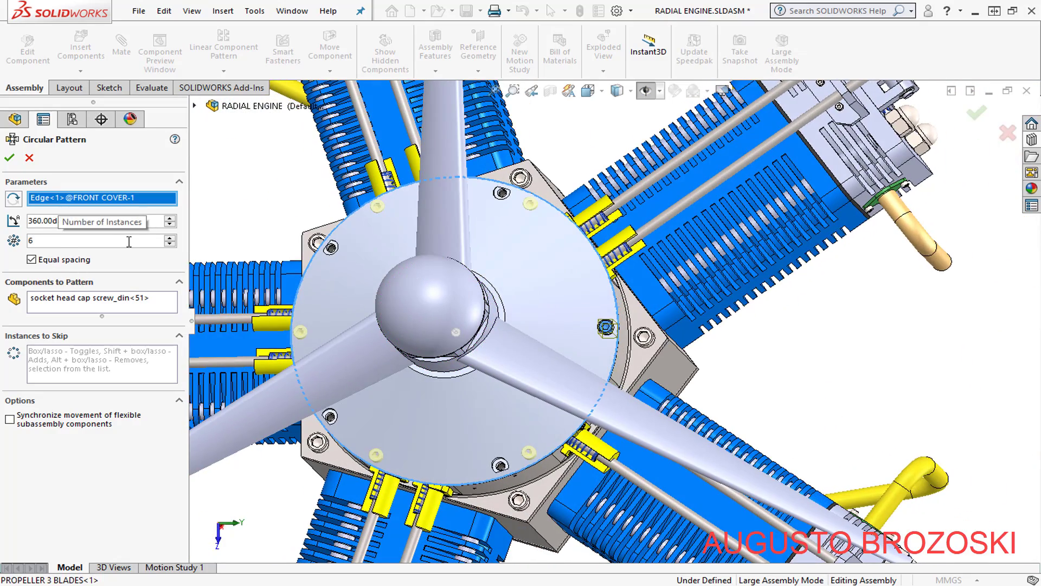
Confirm the circular pattern with 5 screws and switch to isometric view
{"action": "left_click", "coordinate": [170, 245]}
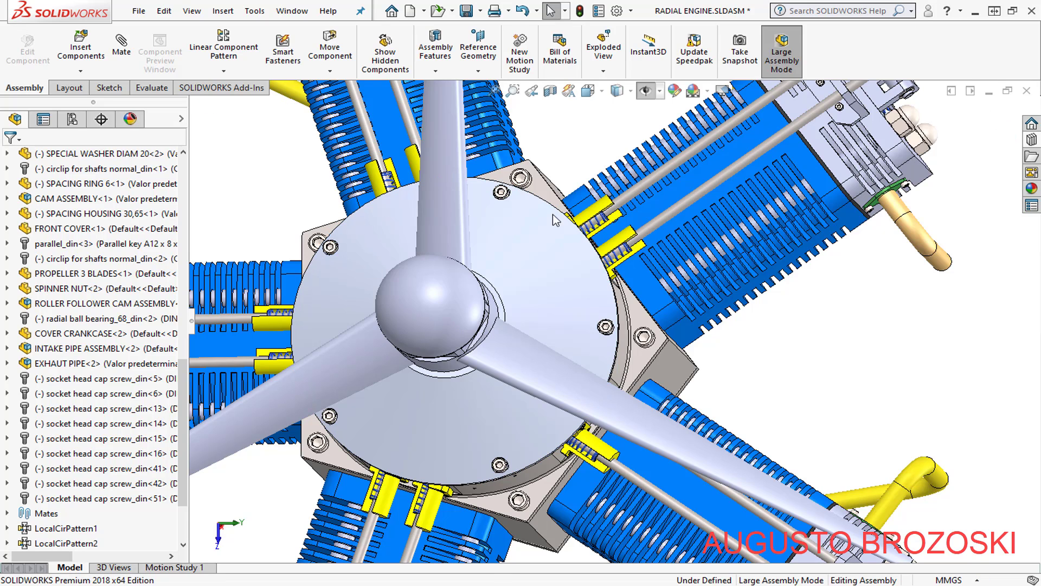
{"action": "left_click", "coordinate": [601, 94]}
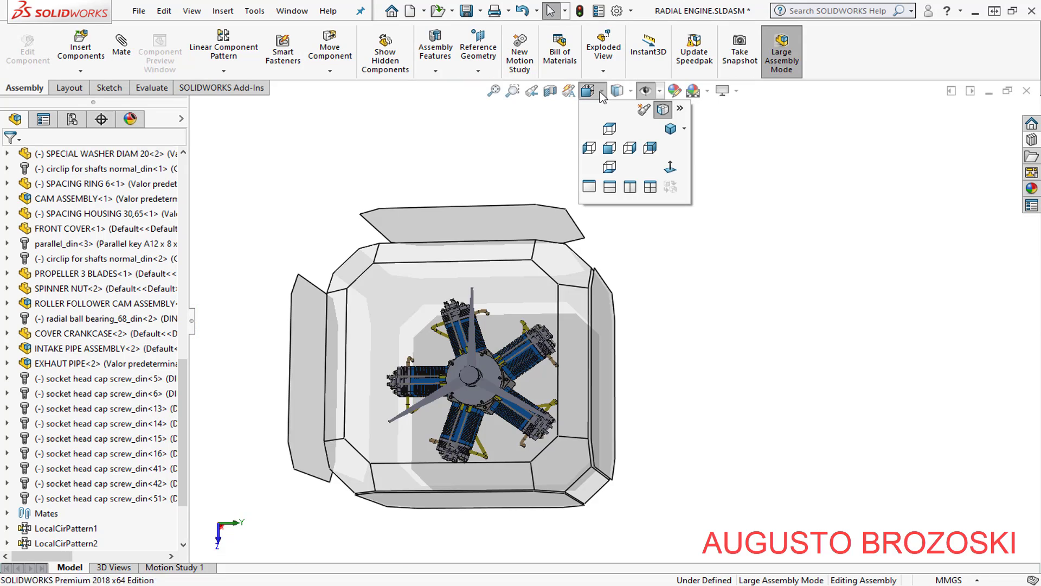
{"action": "left_click", "coordinate": [671, 129]}
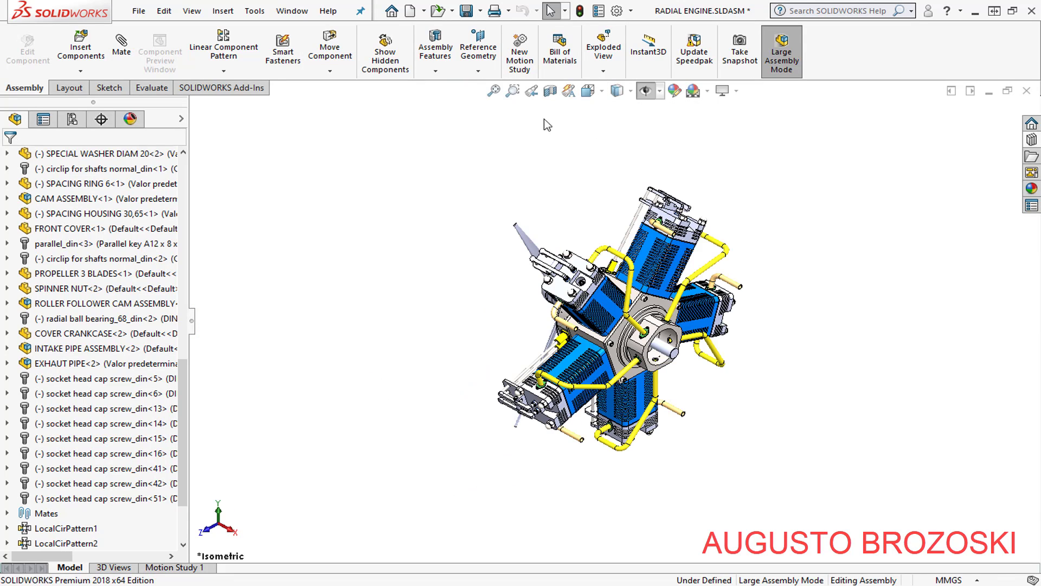
Save RADIAL ENGINE.SLDASM together with all its modified subassemblies
{"action": "left_click", "coordinate": [466, 11]}
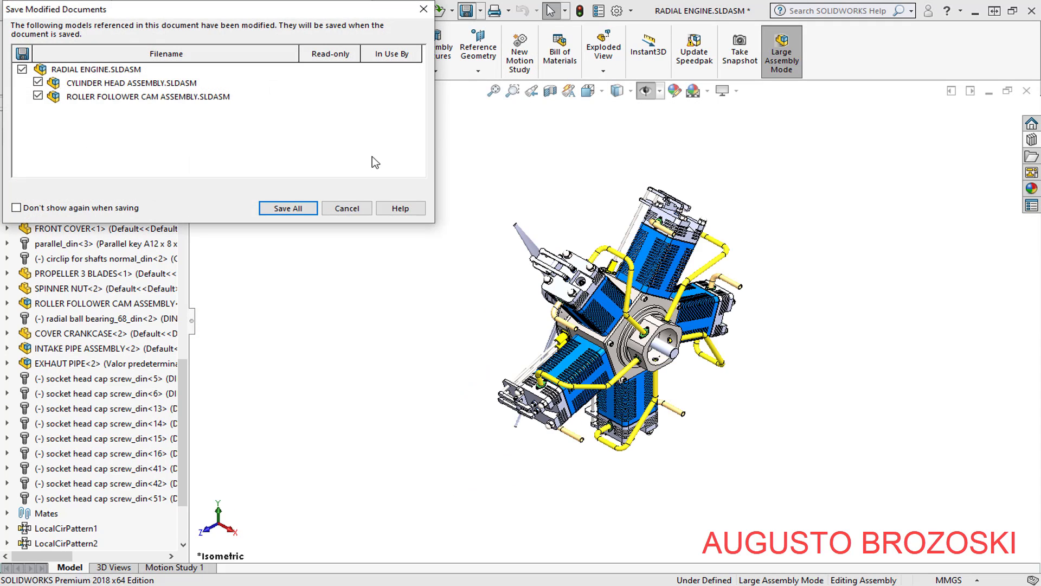
{"action": "left_click", "coordinate": [308, 206]}
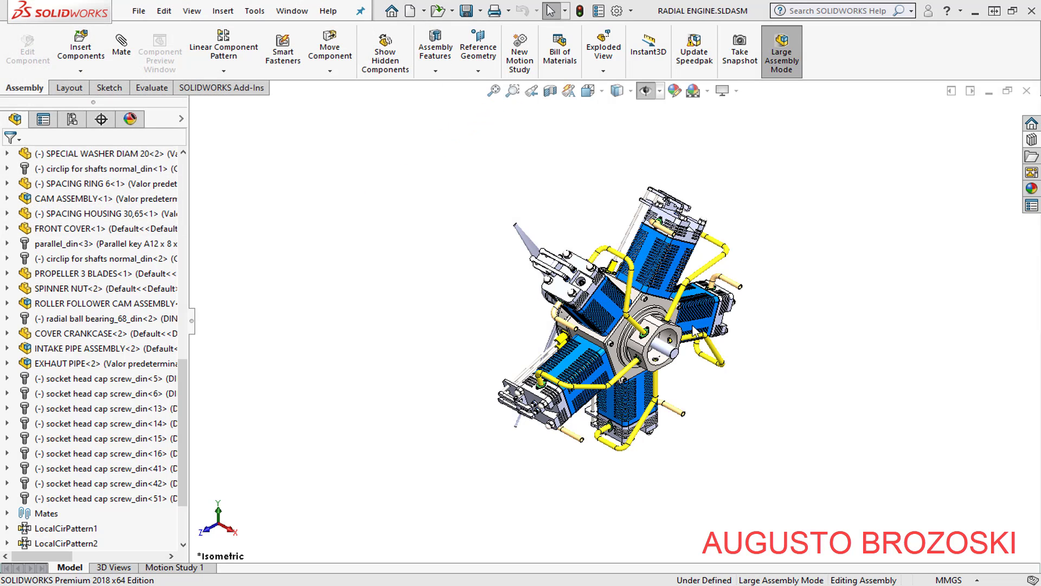
{"action": "mouse_move", "coordinate": [694, 329]}
{"action": "middle_mouse_down"}
{"action": "mouse_move", "coordinate": [730, 380]}
{"action": "mouse_move", "coordinate": [617, 320]}
{"action": "middle_mouse_up"}
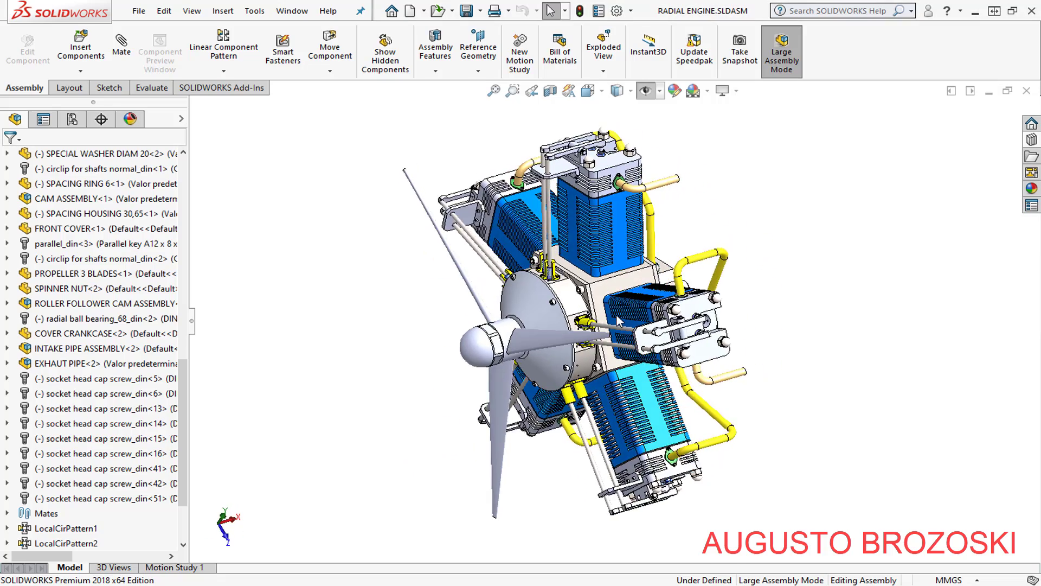
{"action": "scroll", "coordinate": [617, 314], "scroll_direction": "down", "scroll_amount": 3}
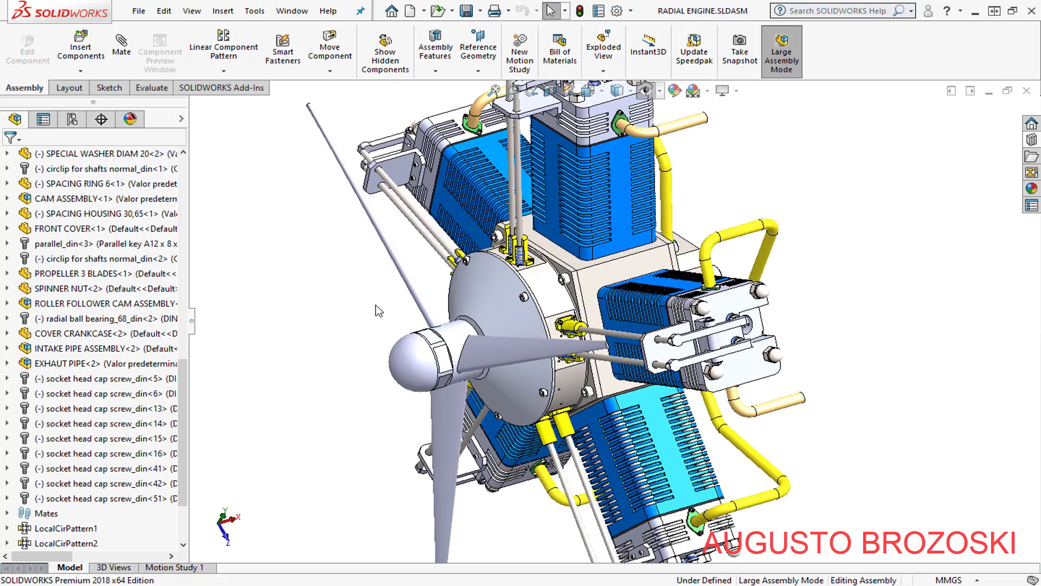